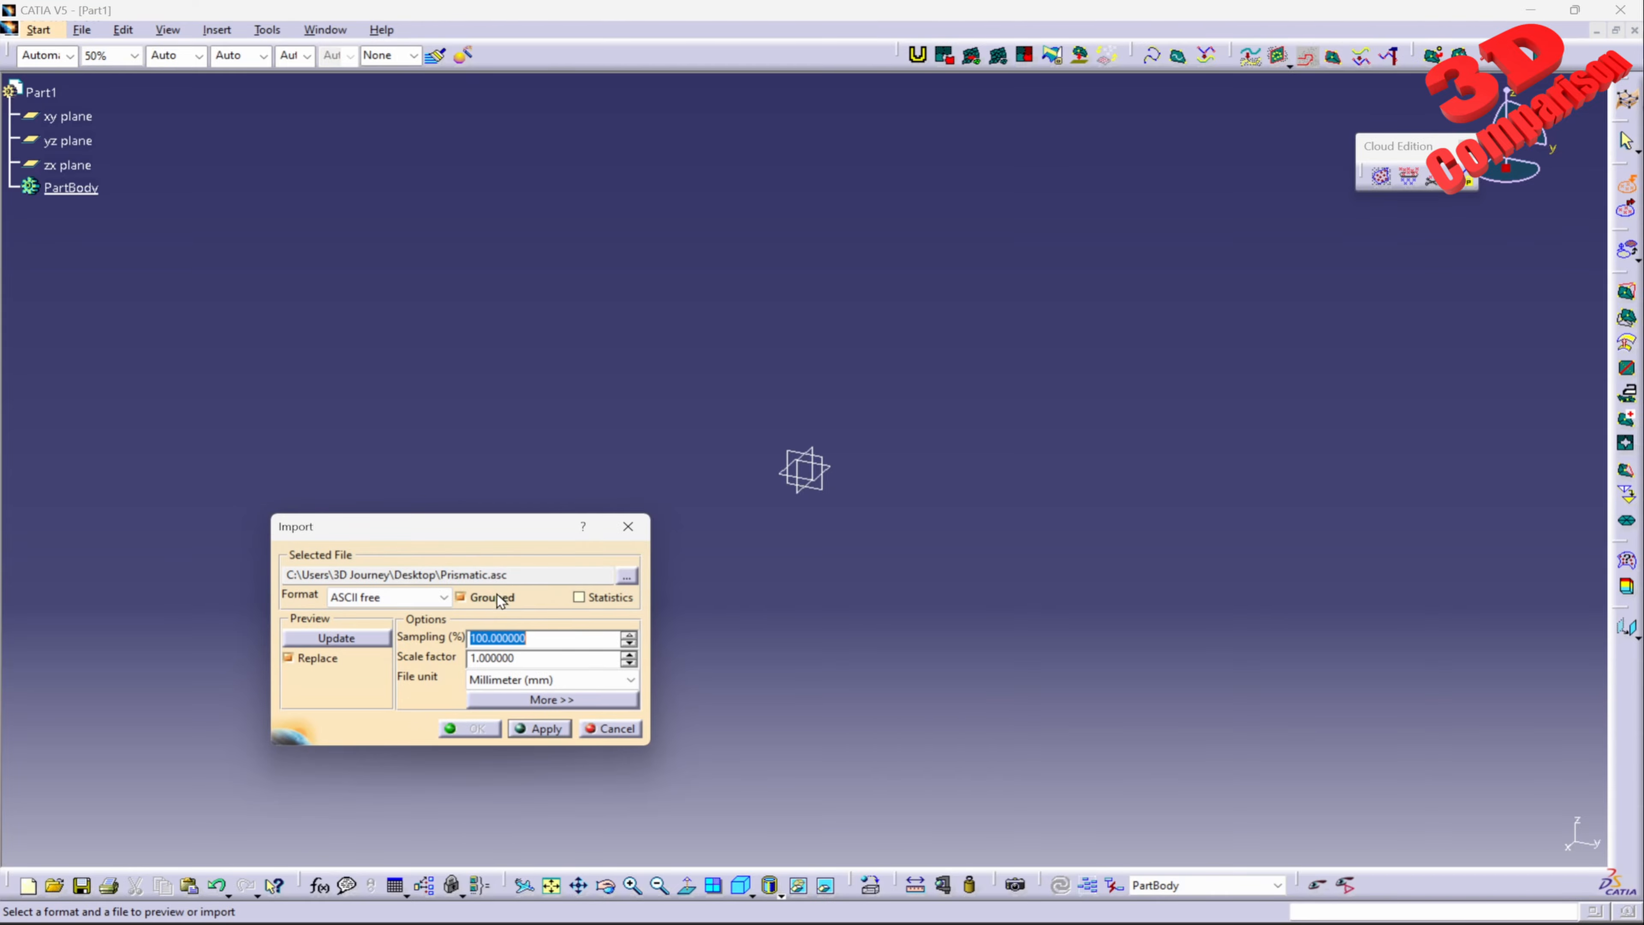
Step: Import the Prismatic.asc point cloud as ASCII free with 100% sampling, scale factor 1 and millimetre units
left_click(552, 734)
left_click(477, 729)
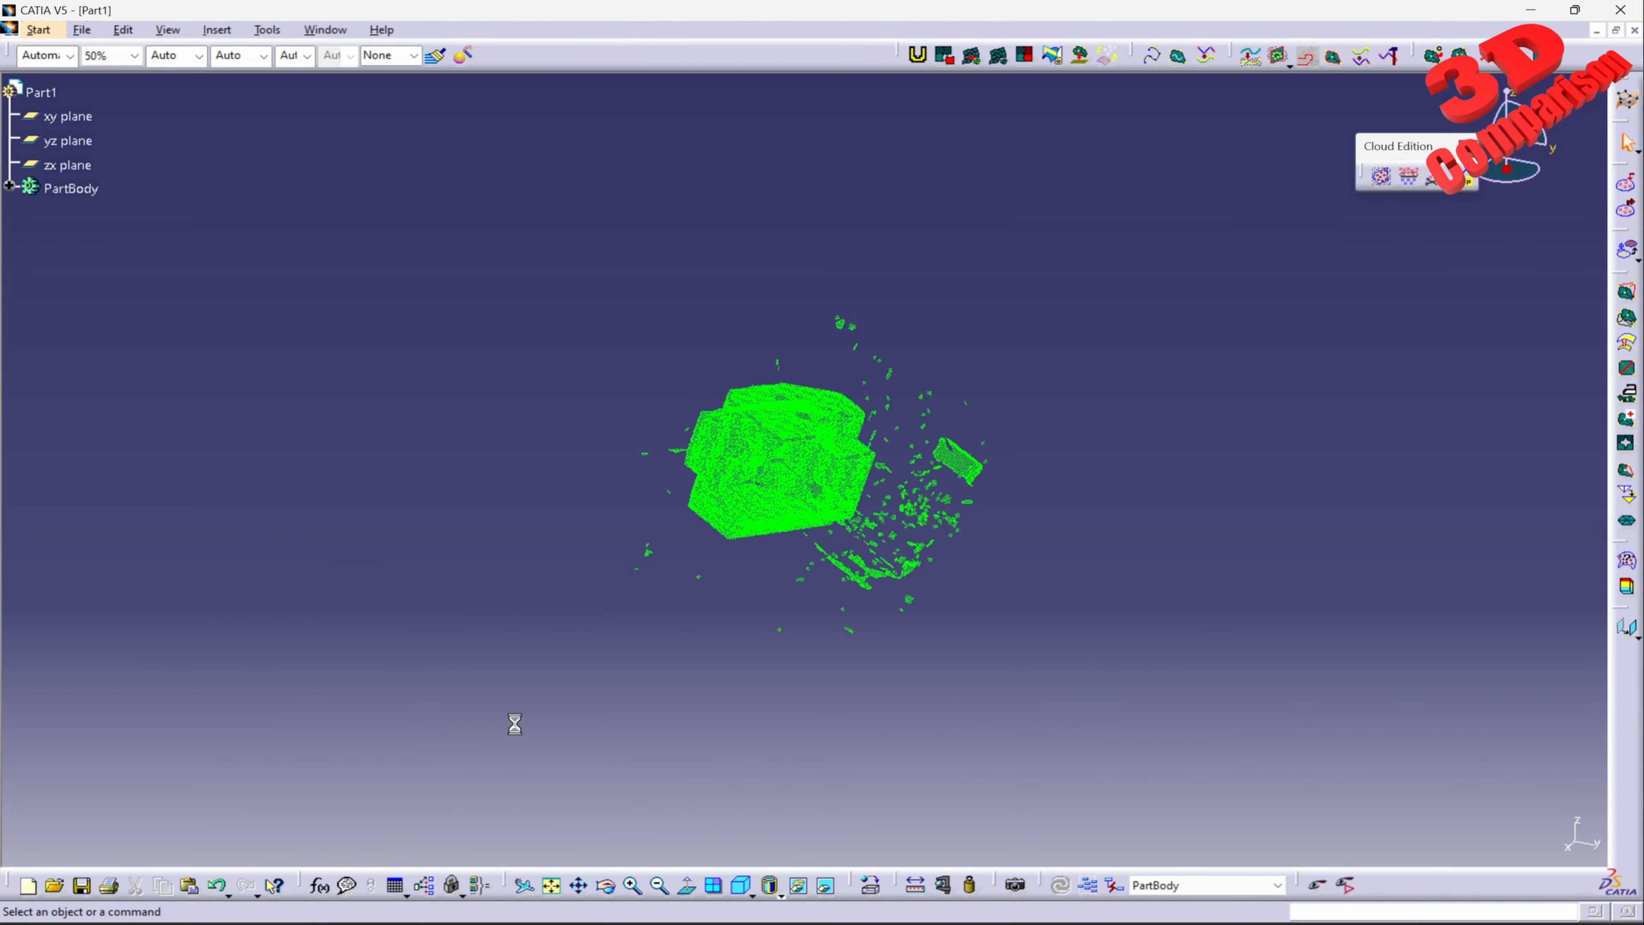
Step: Remove the large stray patches to the right of the block from the cloud, using an inside polygonal trap
middle_click_drag(745, 735, 1373, 428)
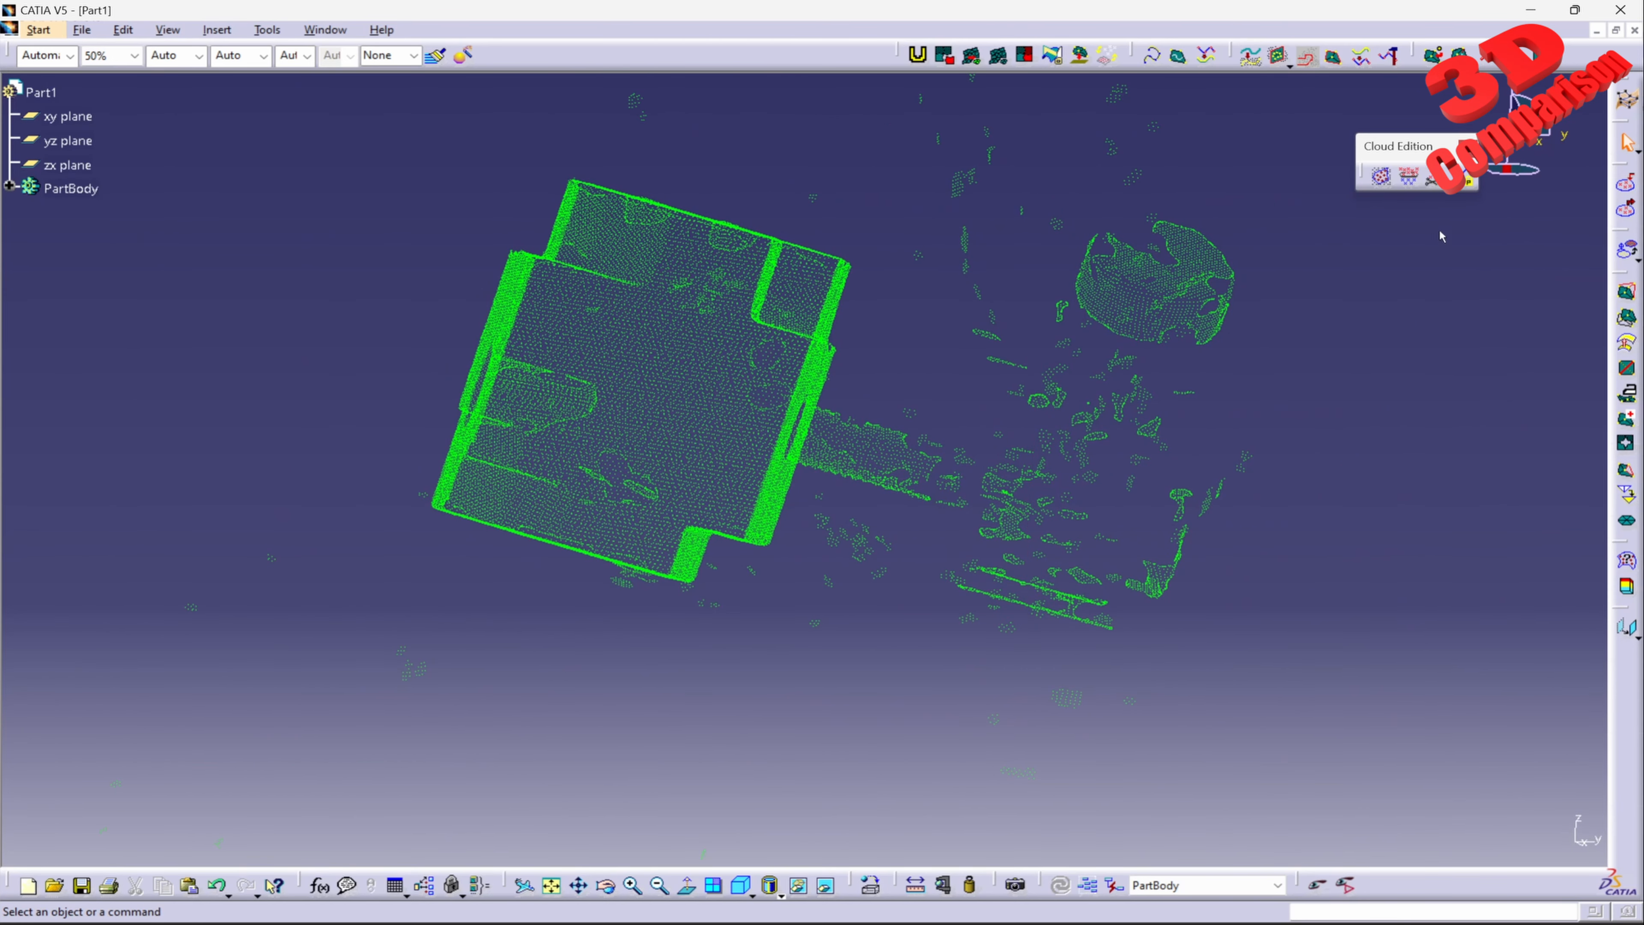
left_click(1432, 180)
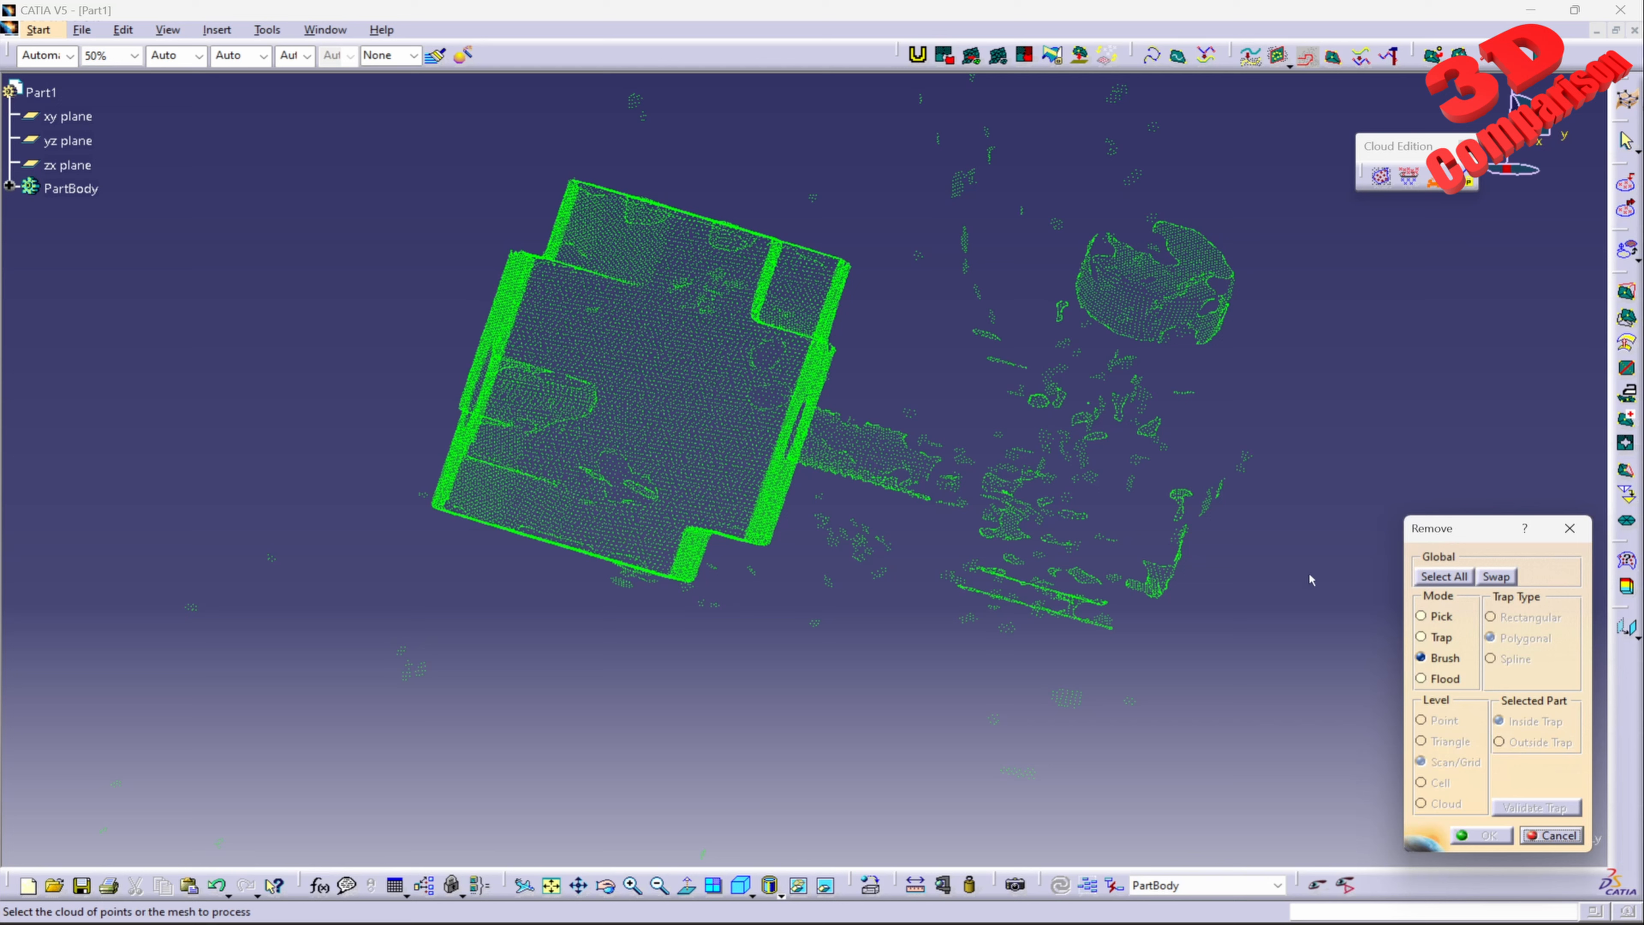
left_click(1441, 639)
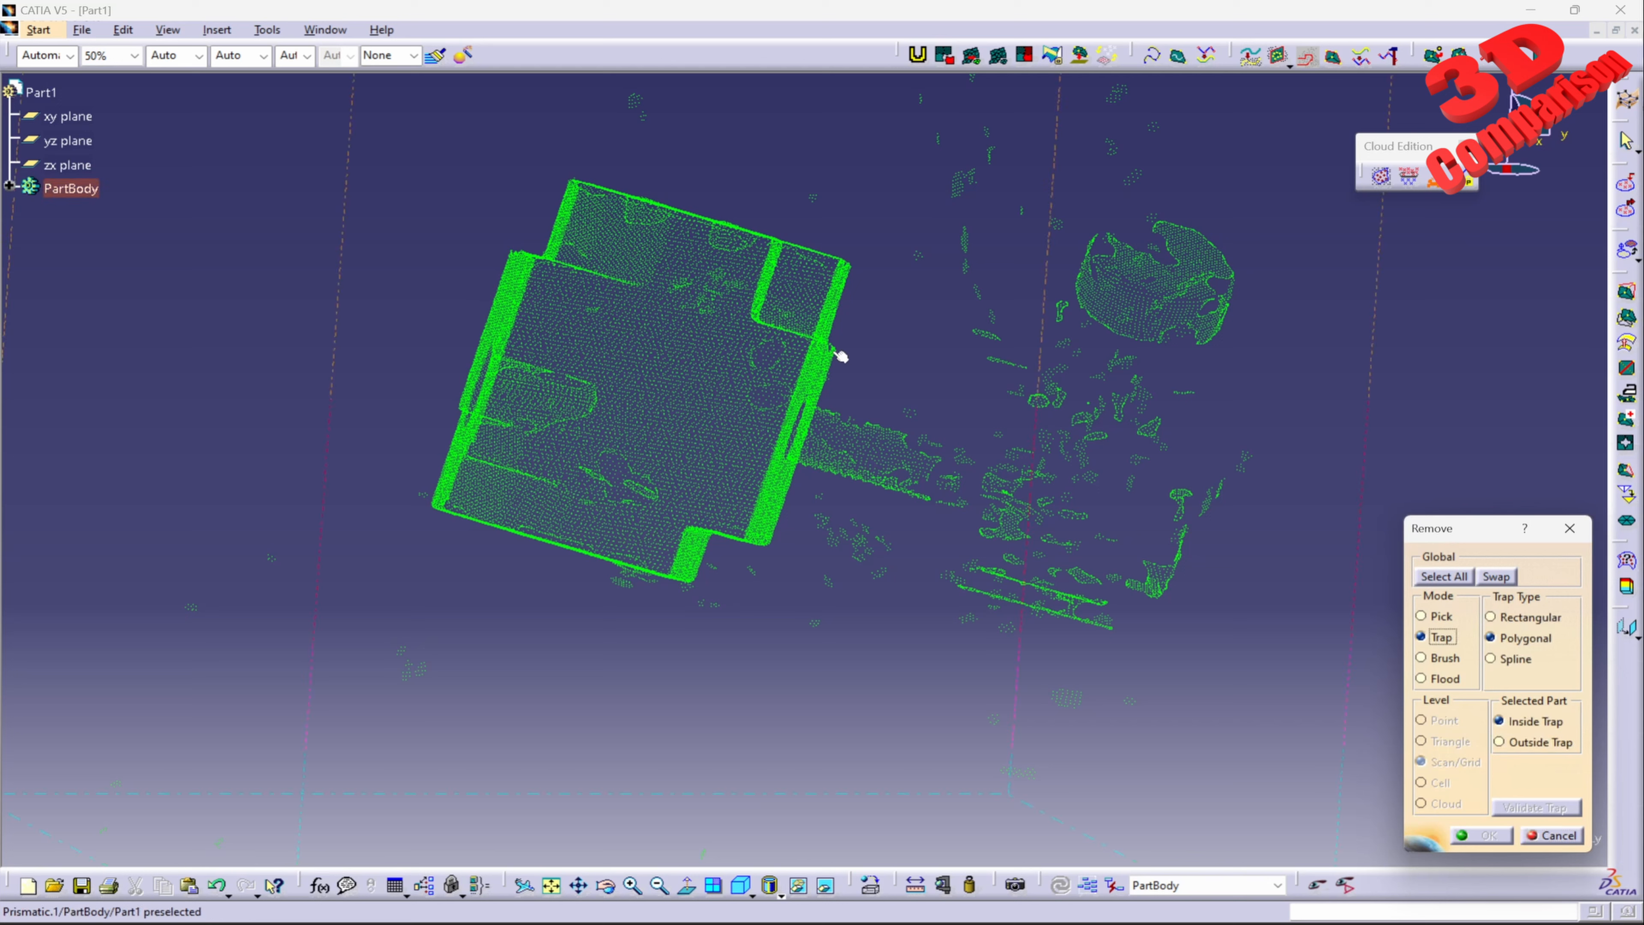
left_click(810, 343)
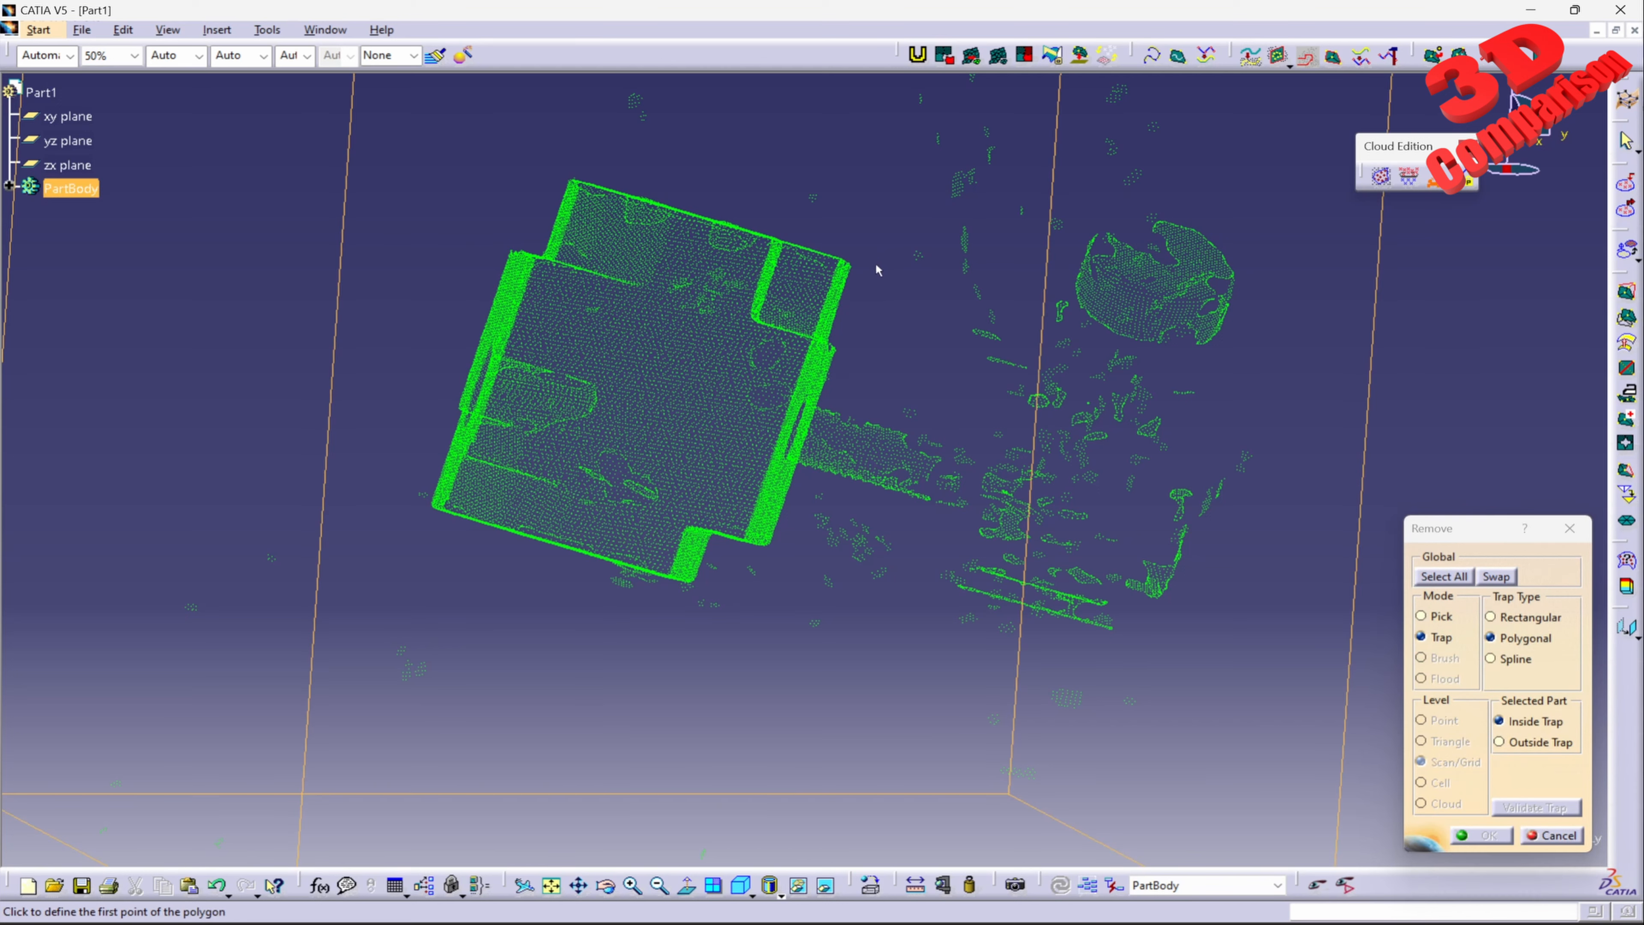
left_click(891, 249)
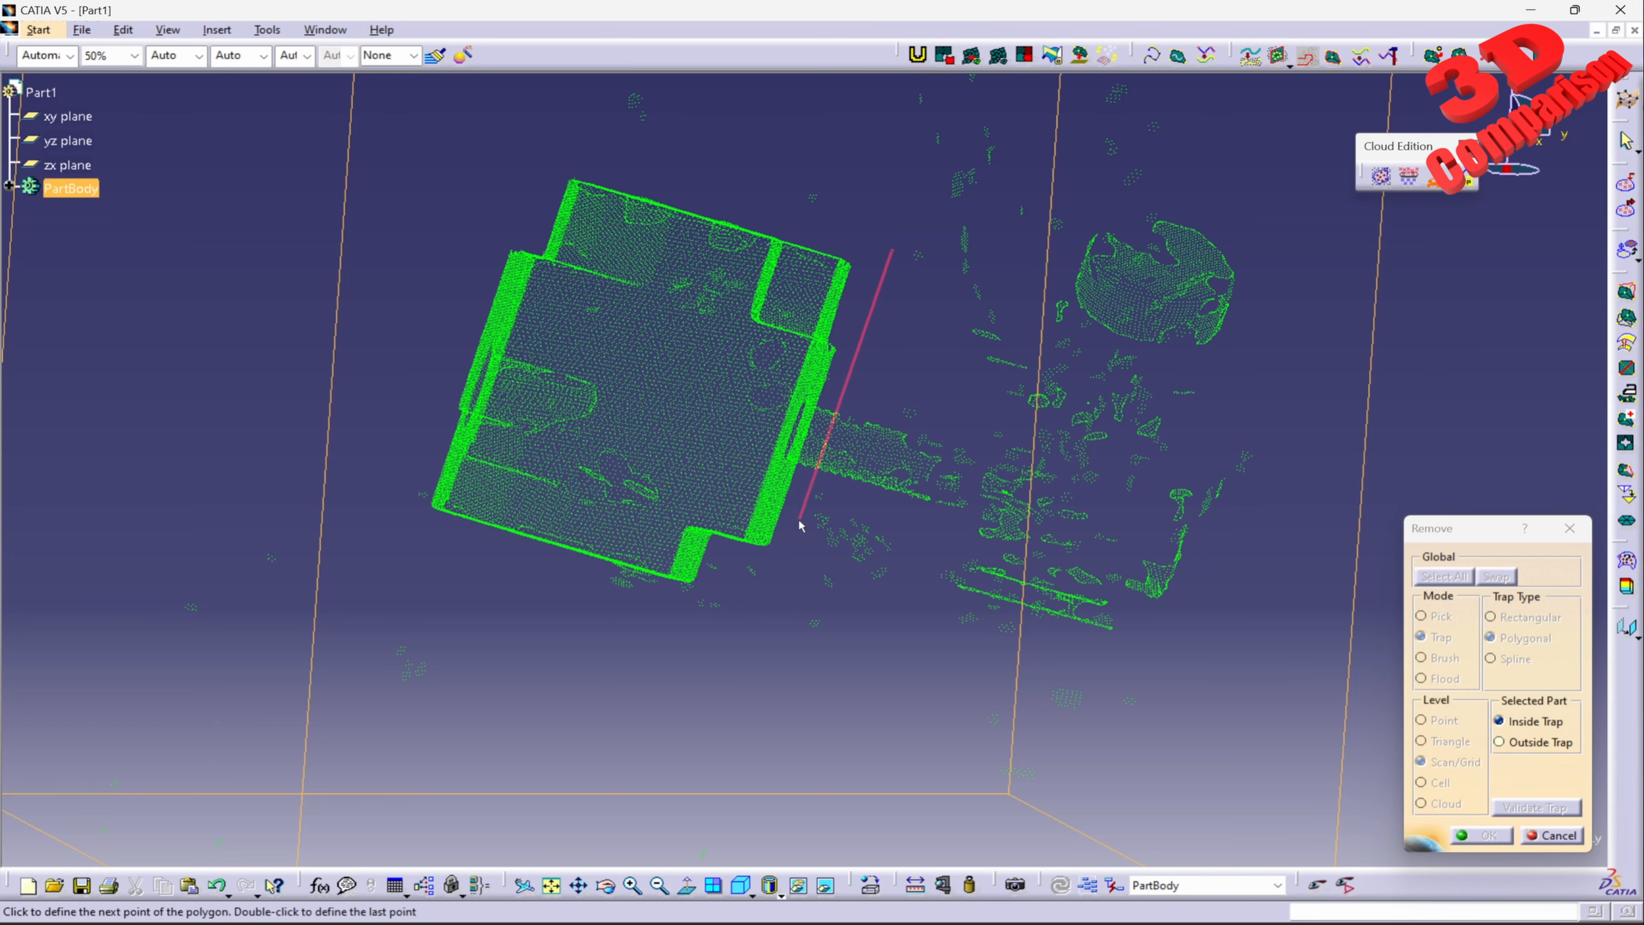
left_click(773, 576)
left_click(660, 680)
middle_click_drag(899, 786, 818, 679)
left_click(801, 768)
left_click(1118, 779)
left_click(1246, 558)
middle_click_drag(1241, 201, 1219, 329)
left_click(1220, 326)
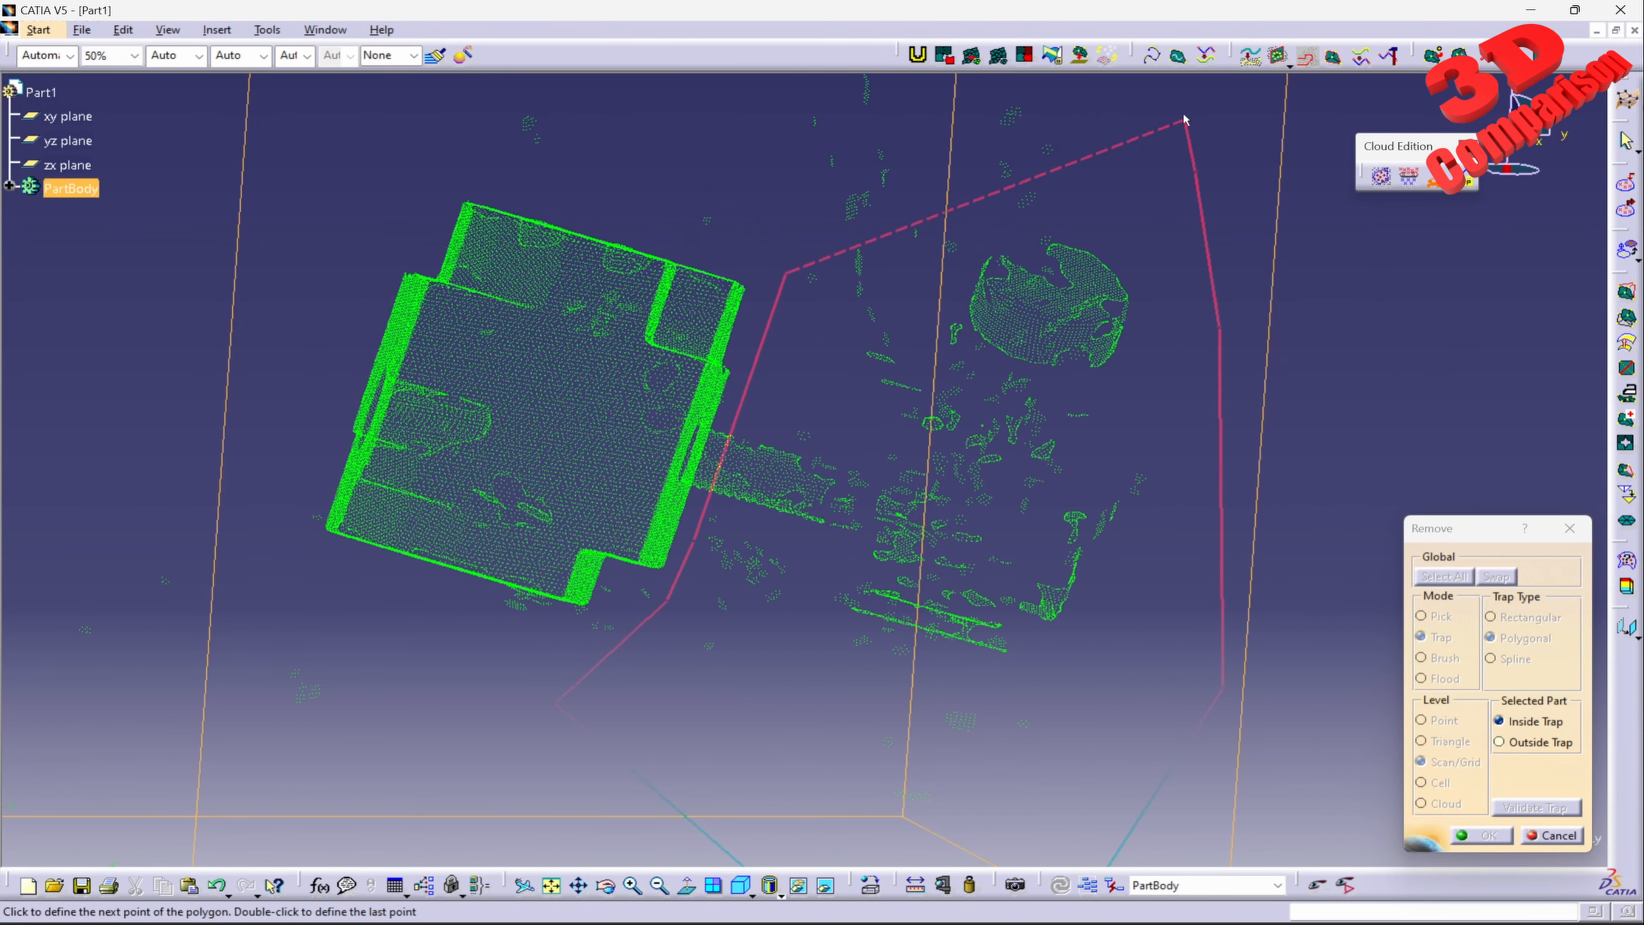
middle_click_drag(1186, 122, 1208, 281)
left_click(1219, 331)
left_click(1129, 189)
left_click(907, 131)
left_click(817, 151)
double_click(792, 286)
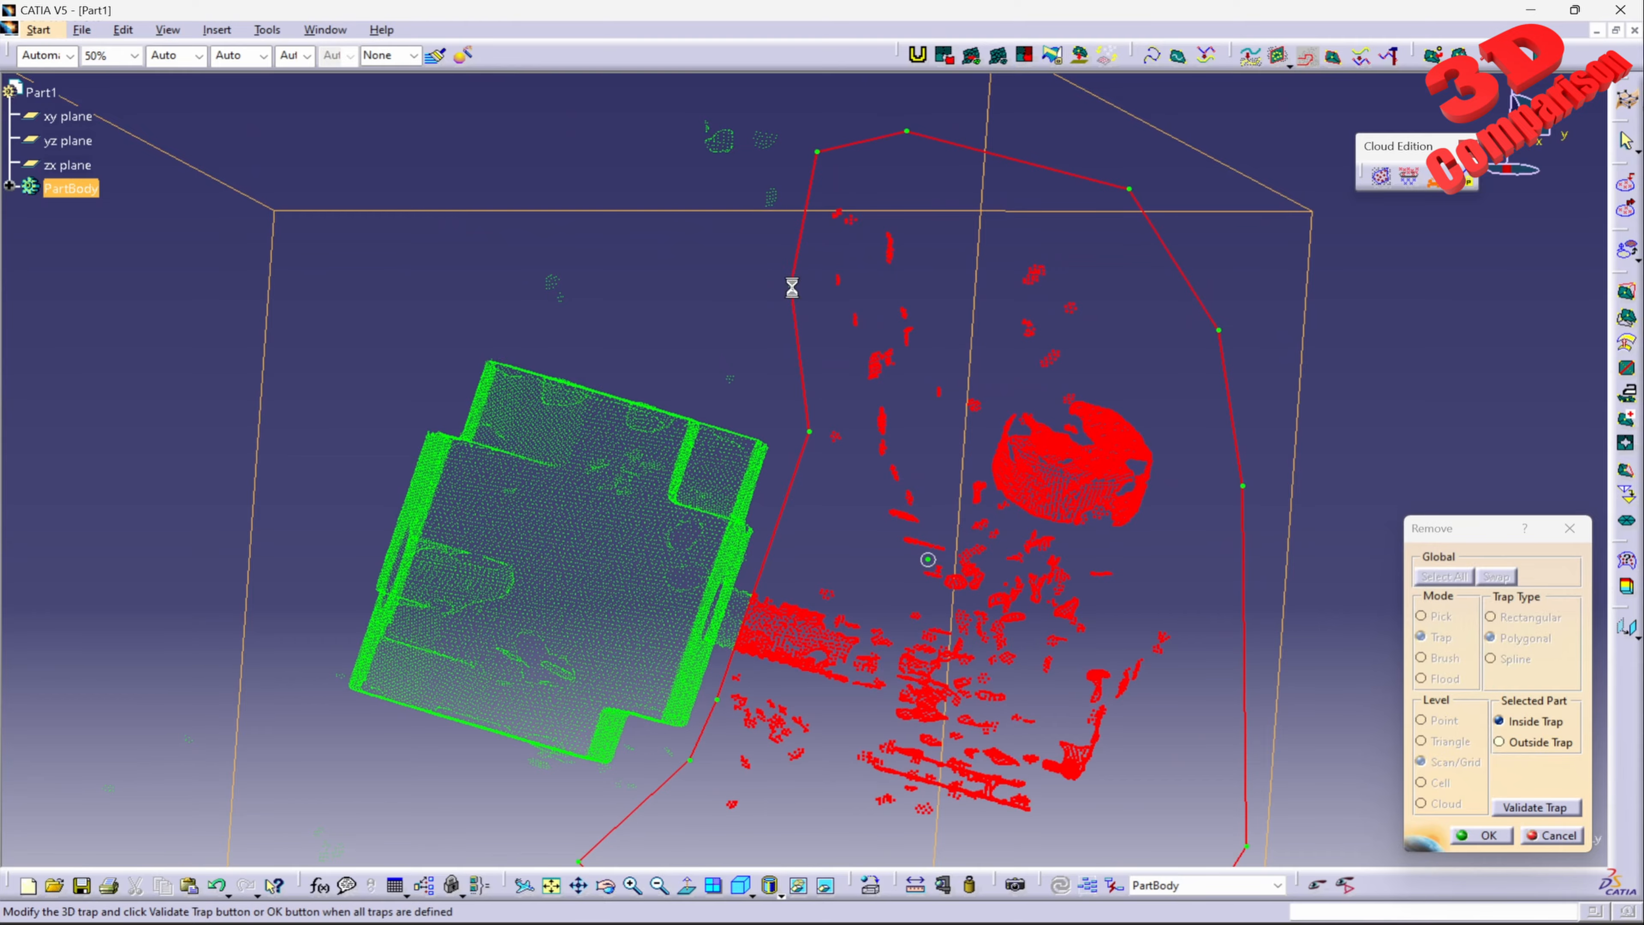
left_click(1477, 836)
Step: Remove the scattered points below and to the left of the block with another inside polygonal trap
middle_click_drag(440, 771, 500, 482)
middle_click_drag(510, 422, 879, 467)
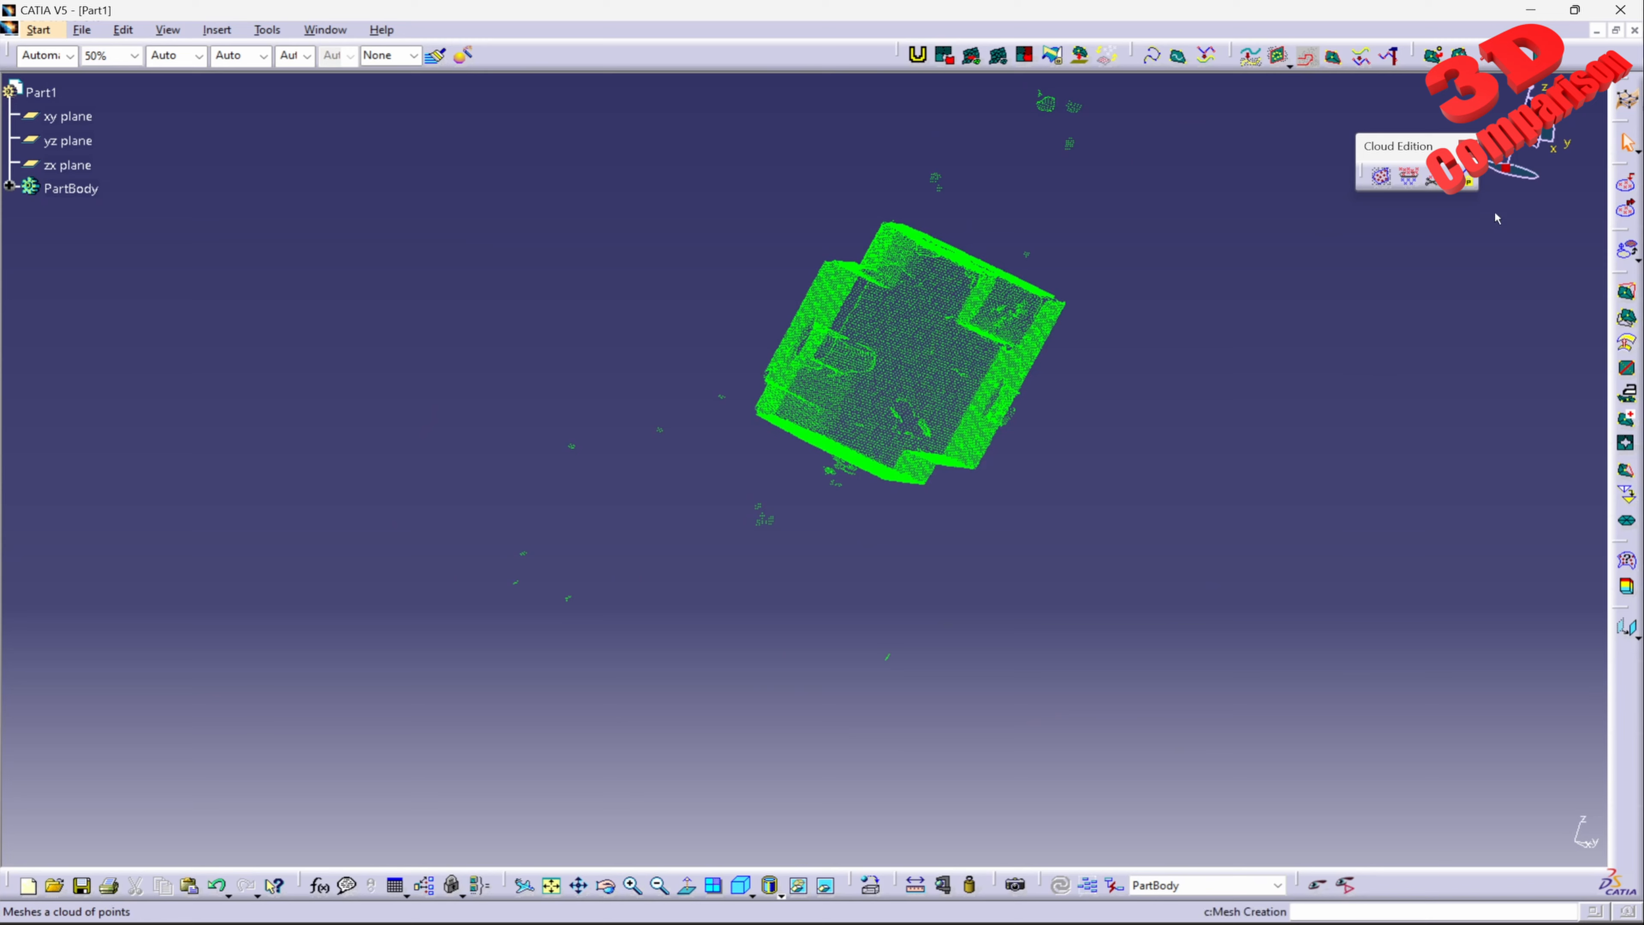
left_click(1408, 174)
left_click(885, 389)
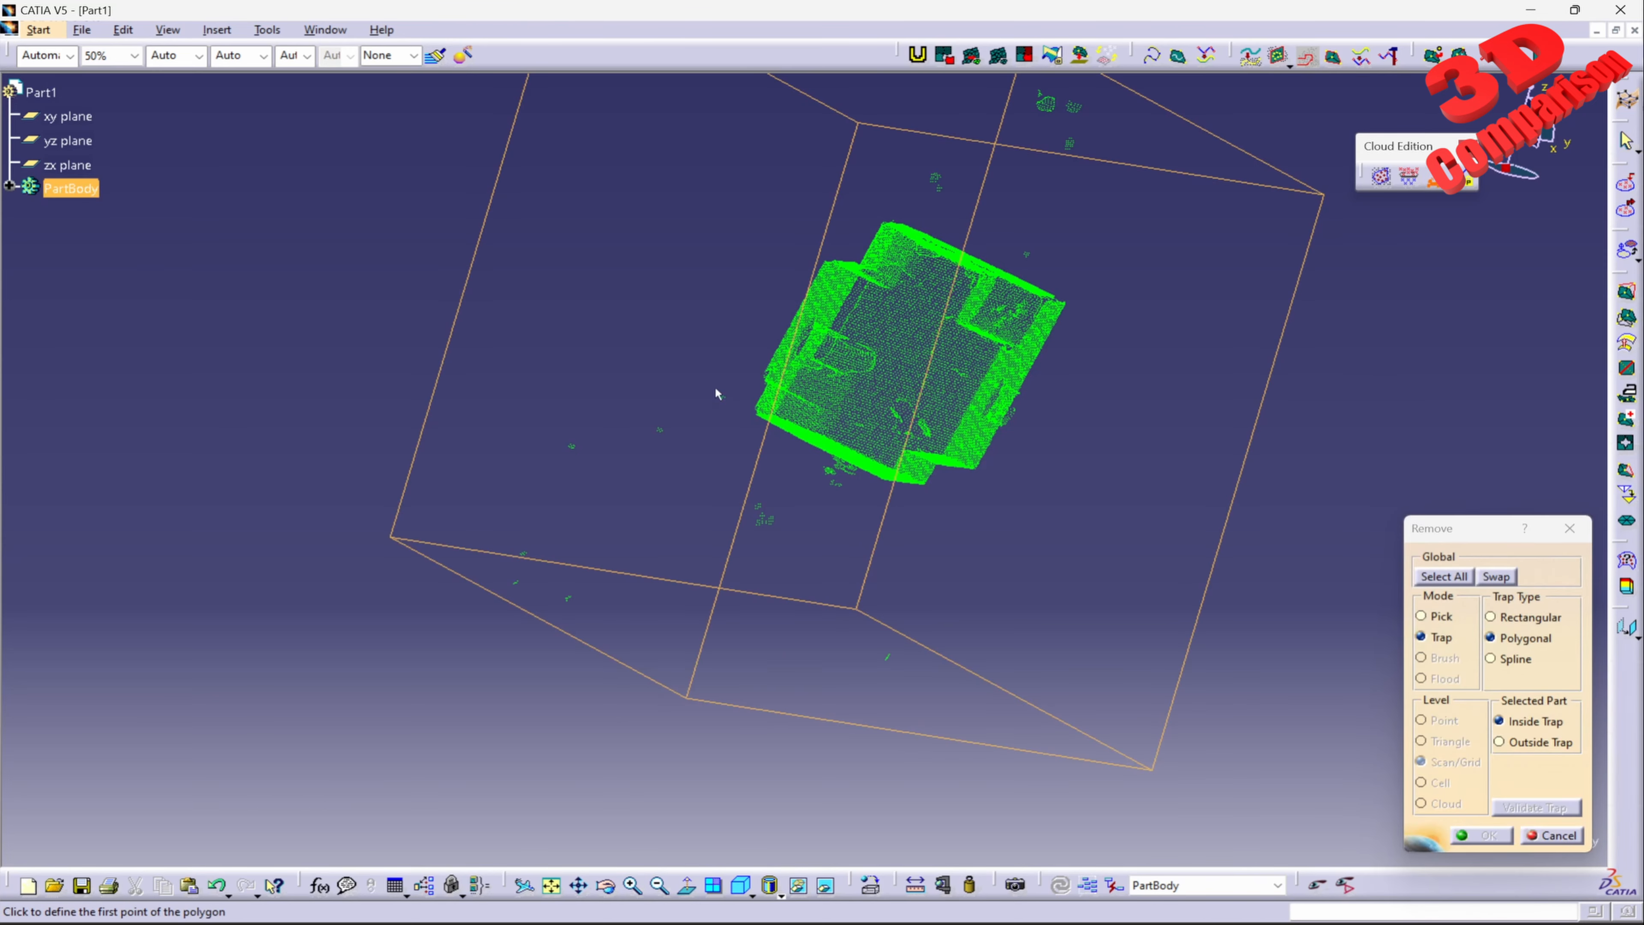
left_click(685, 374)
left_click(748, 386)
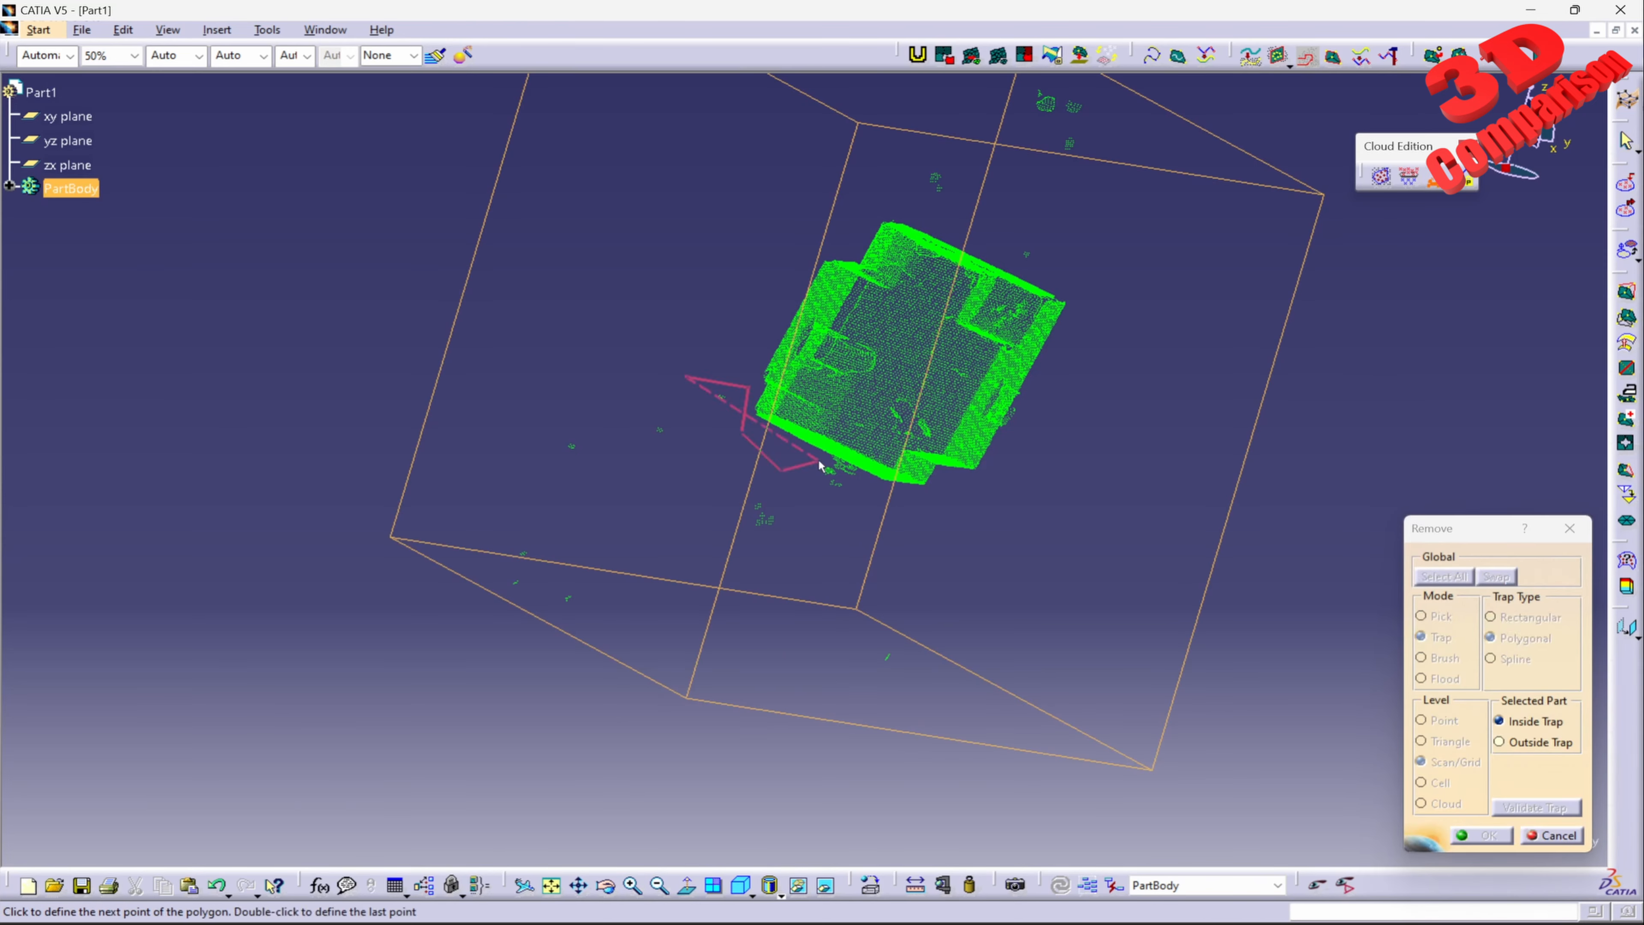
left_click(932, 539)
left_click(1031, 693)
left_click(969, 781)
left_click(693, 790)
left_click(413, 741)
left_click(299, 553)
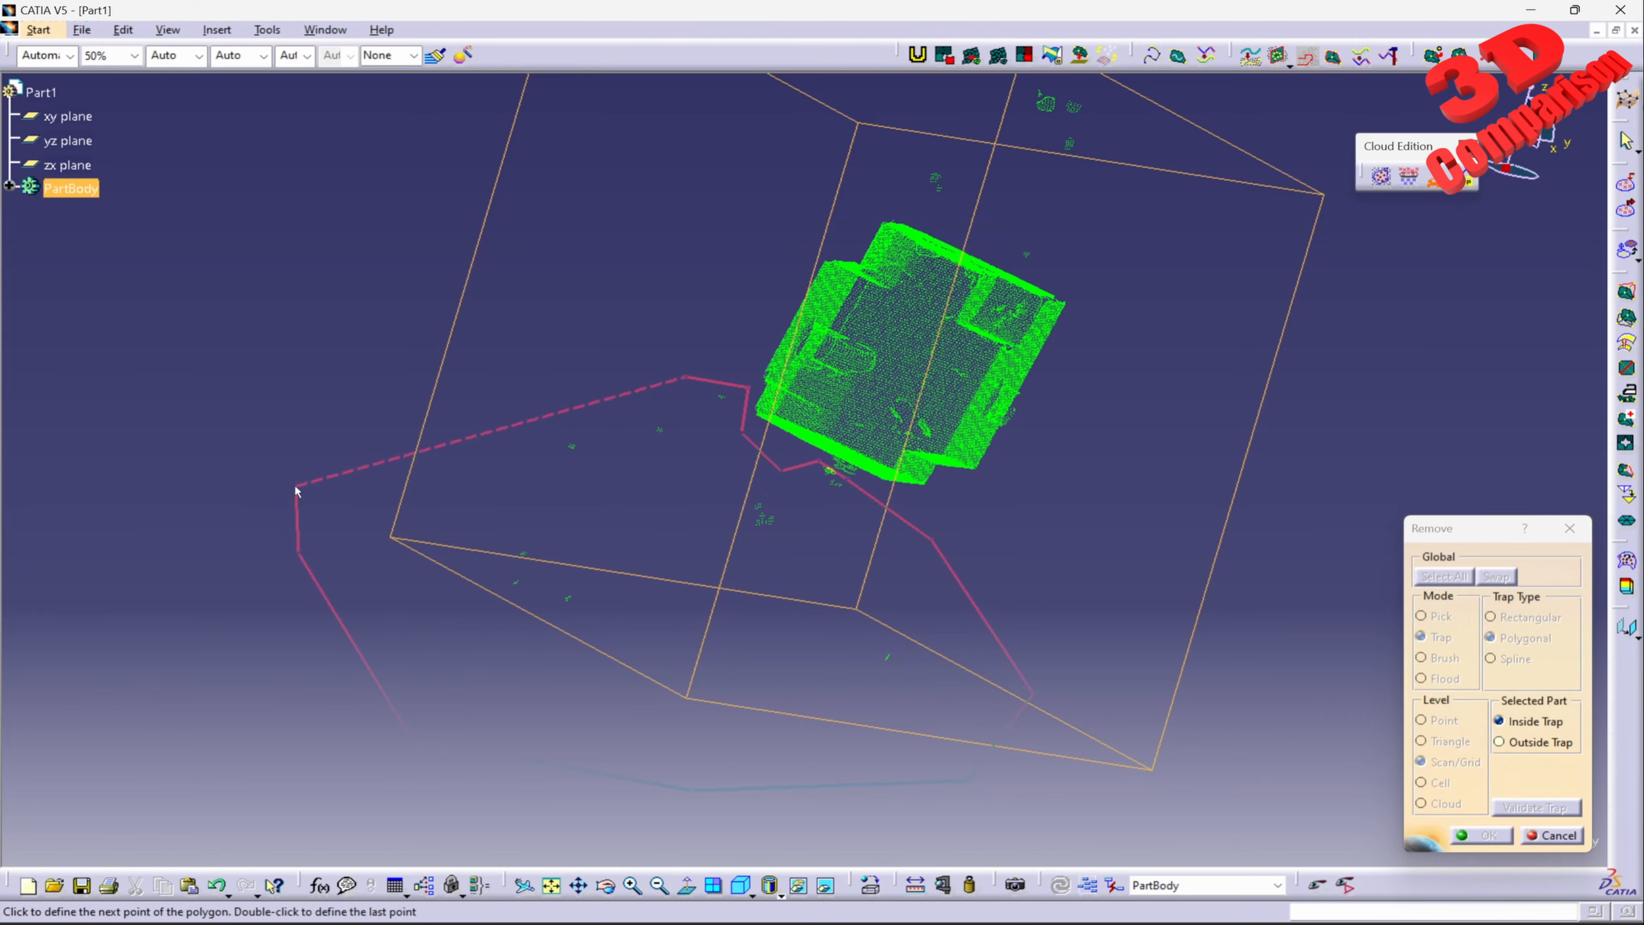
left_click(380, 378)
double_click(554, 335)
left_click(1461, 831)
Step: Trap the stray clusters beside the block's lower-left edge with a polygon and remove them from the cloud
middle_click_drag(808, 472, 1060, 390)
left_click(1442, 185)
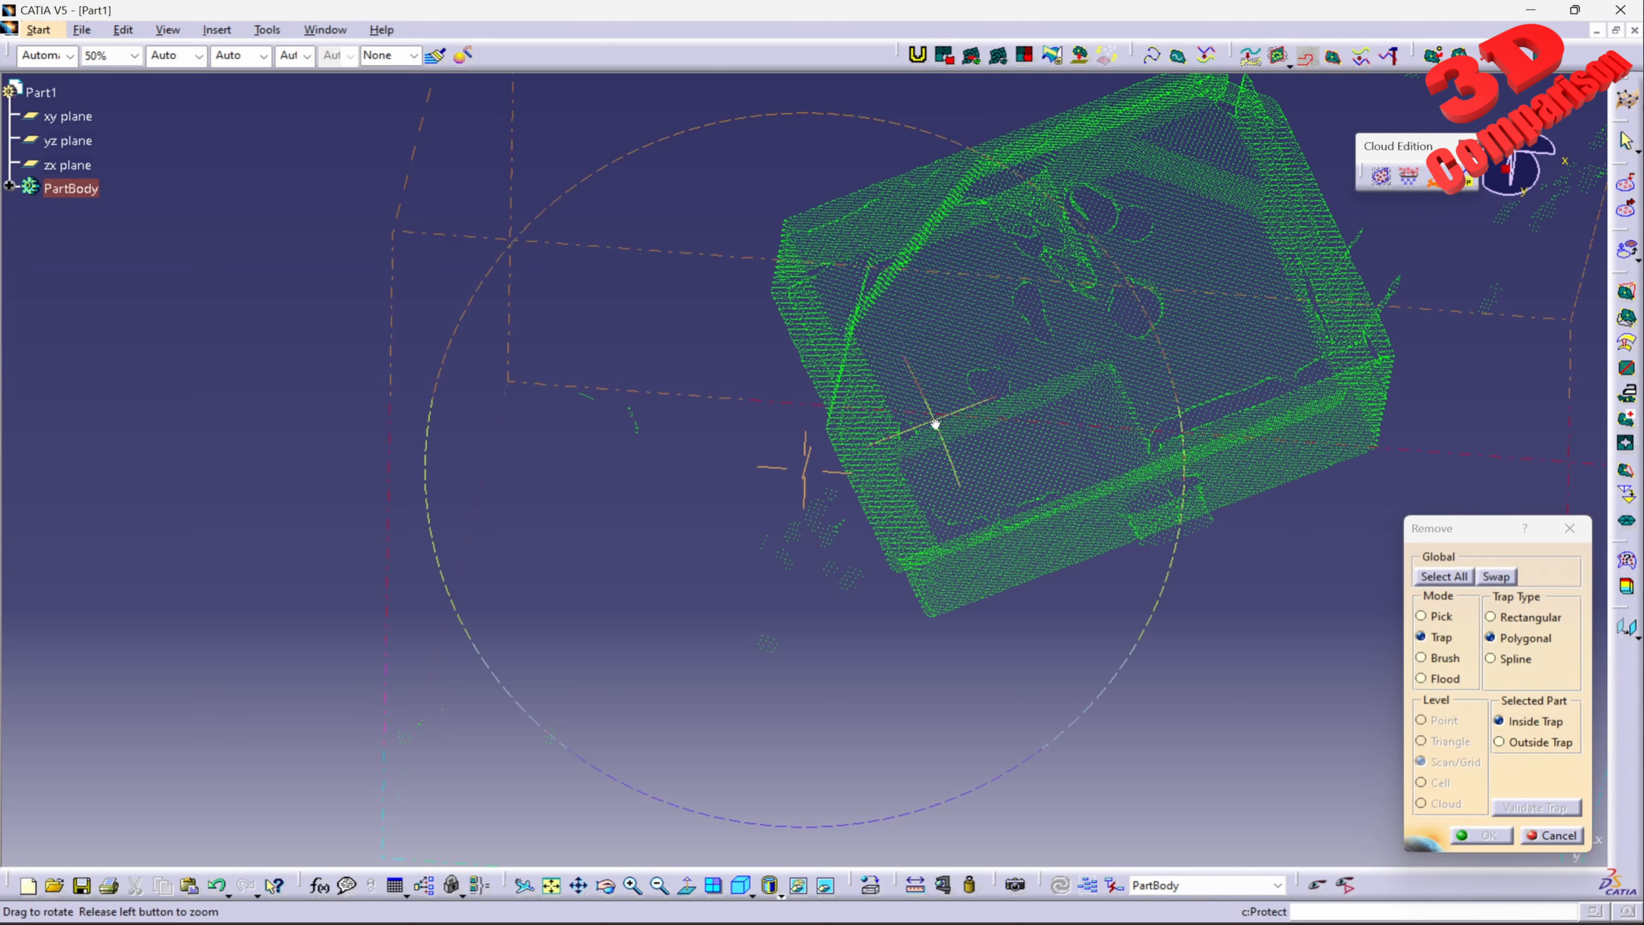
middle_click_drag(932, 424, 890, 407)
left_click(669, 374)
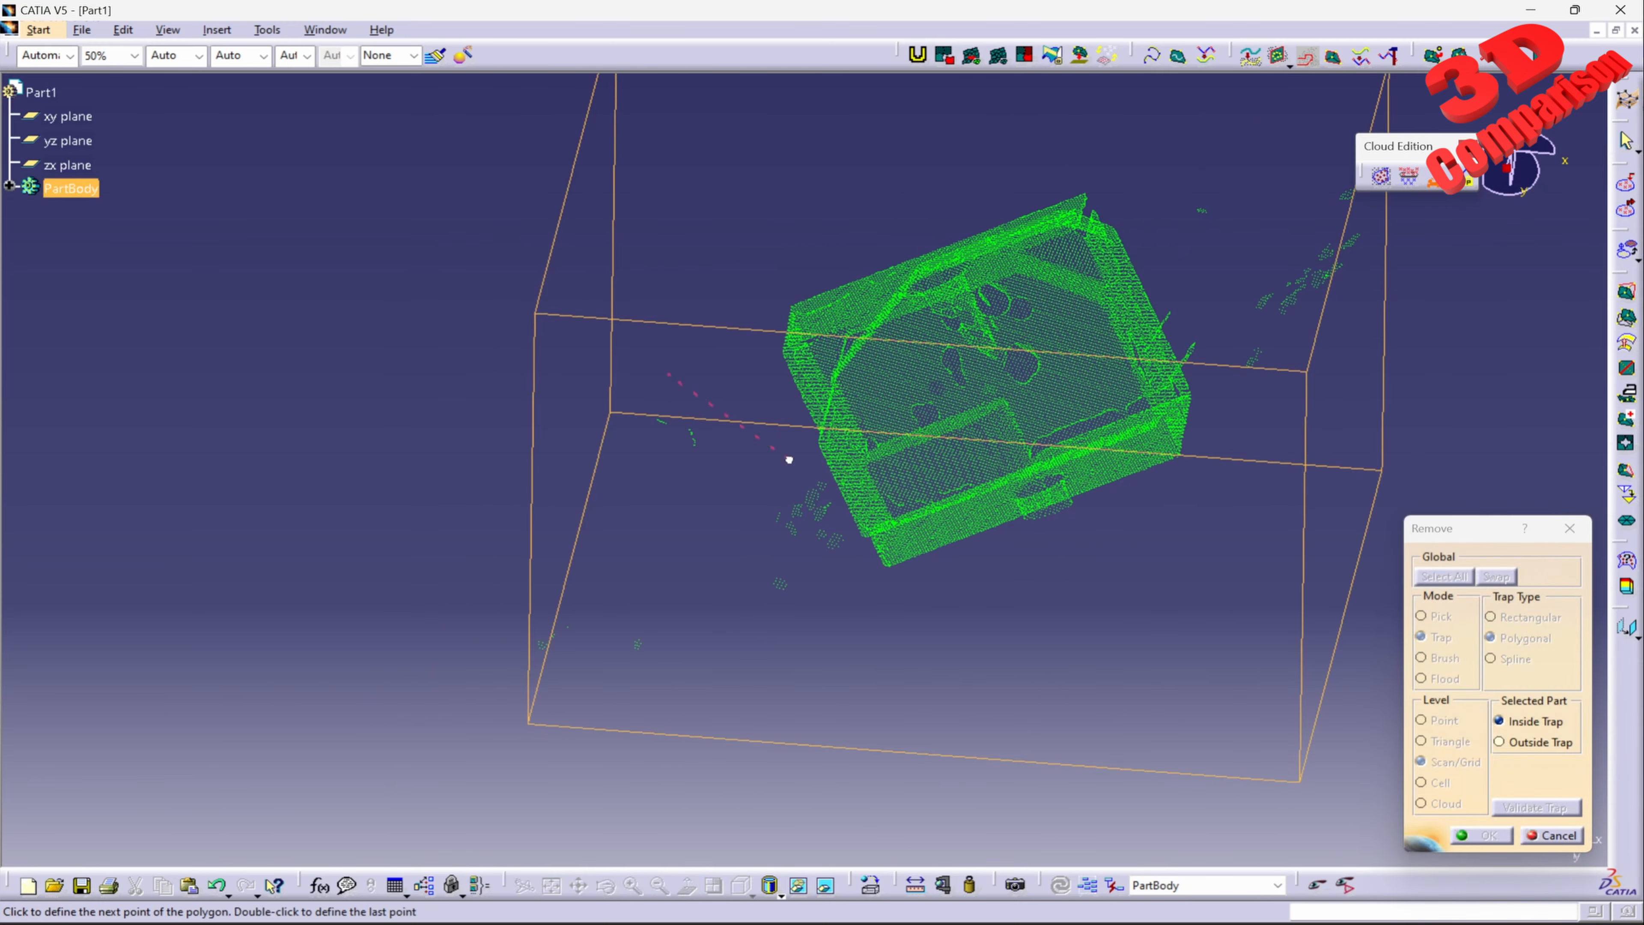
left_click(785, 459)
middle_click_drag(785, 458, 827, 324)
left_click(869, 349)
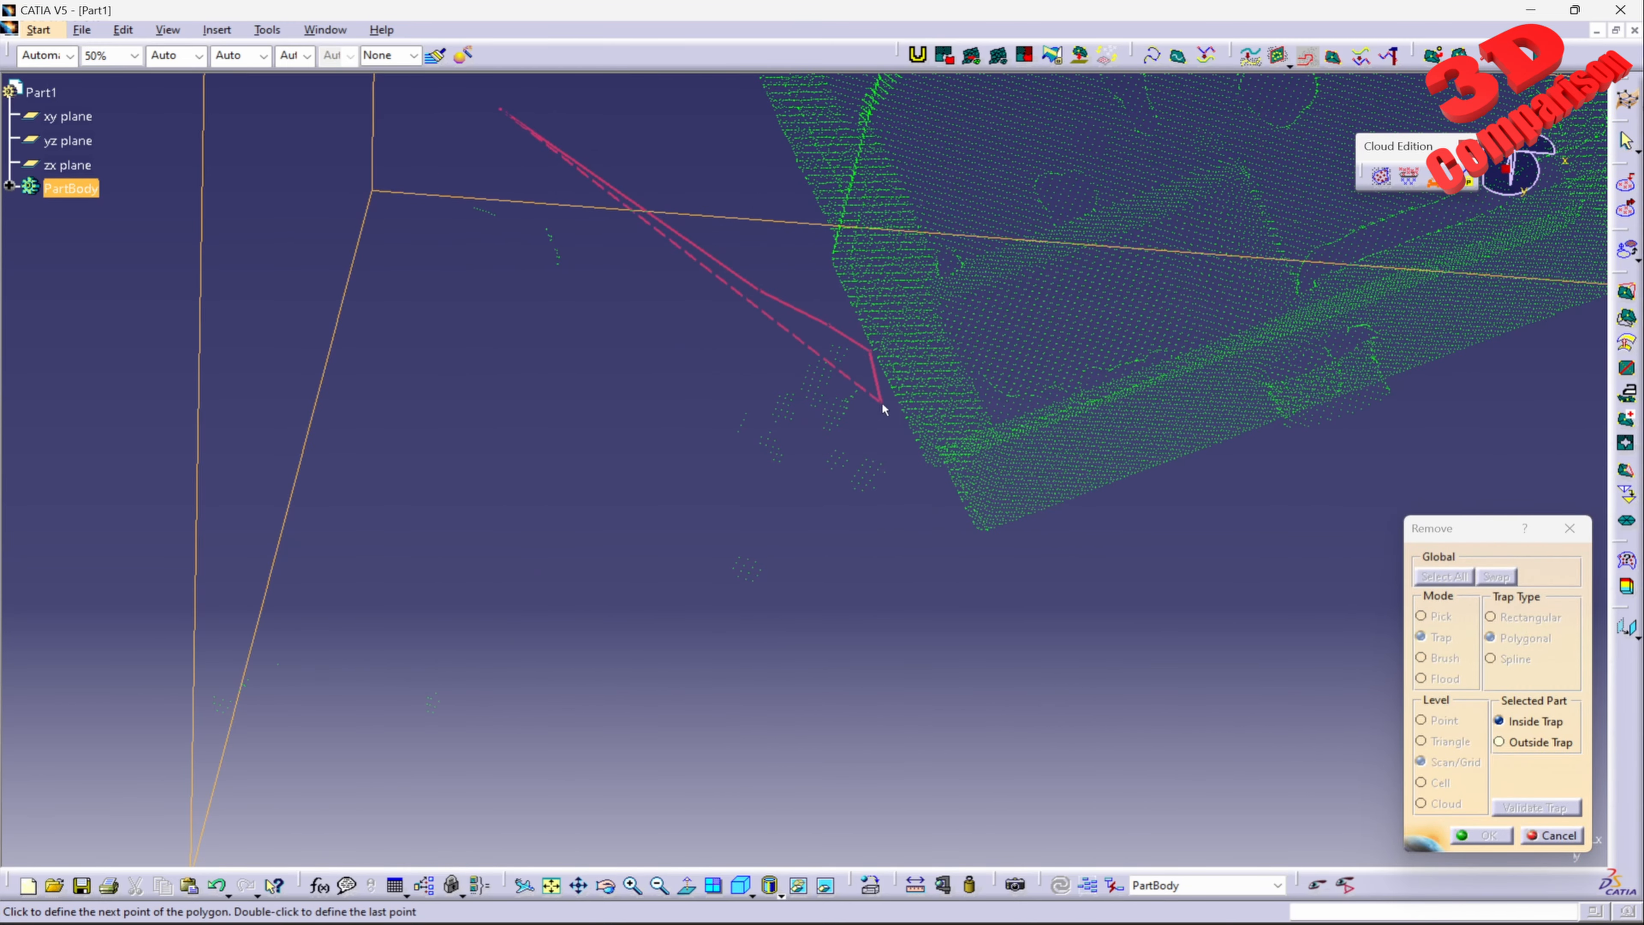
left_click(922, 639)
left_click(822, 705)
left_click(716, 745)
Step: Enclose the small isolated clusters left of the block in a polygonal trap and remove them
middle_click_drag(701, 643, 868, 437)
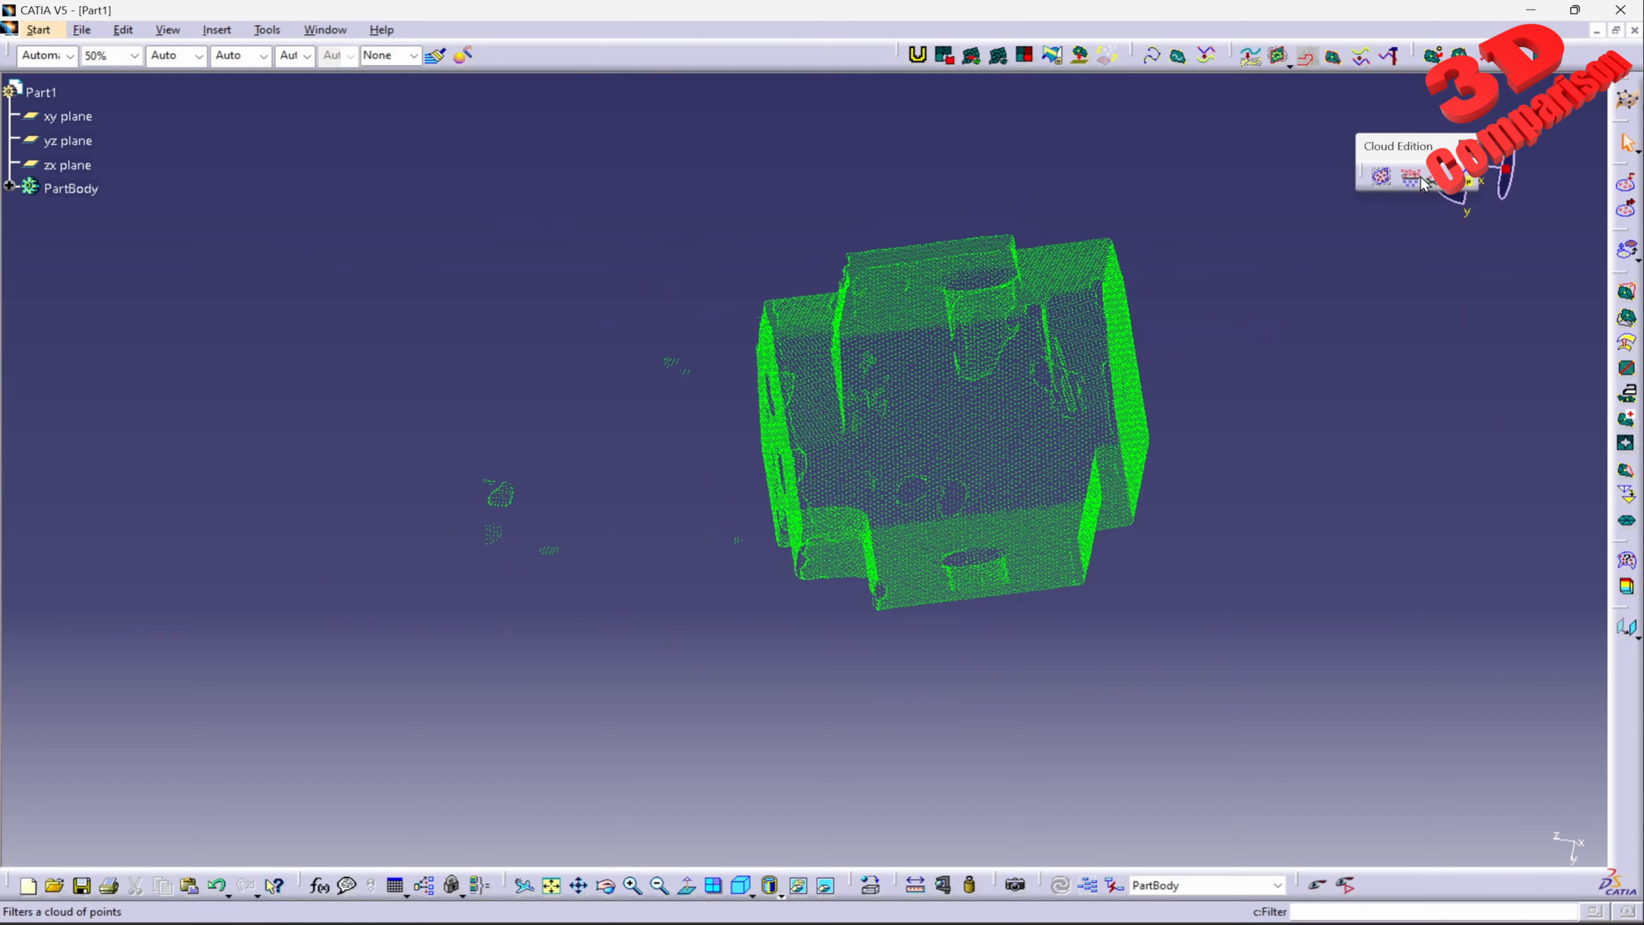
left_click(1204, 311)
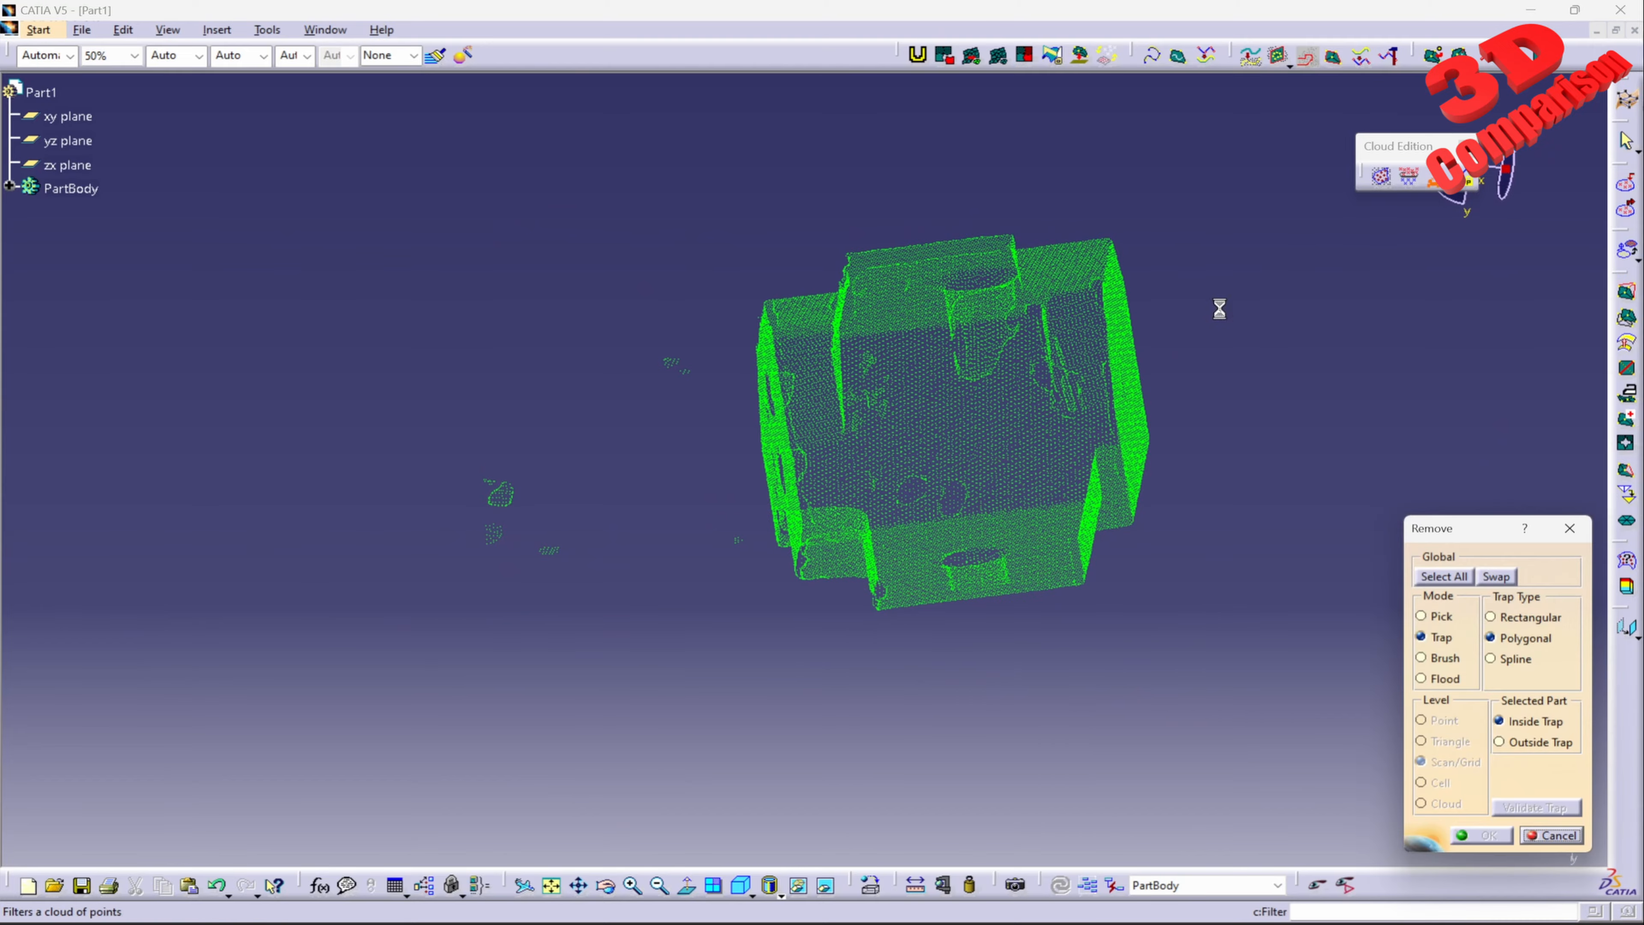
middle_click_drag(811, 461, 852, 299)
left_click(852, 301)
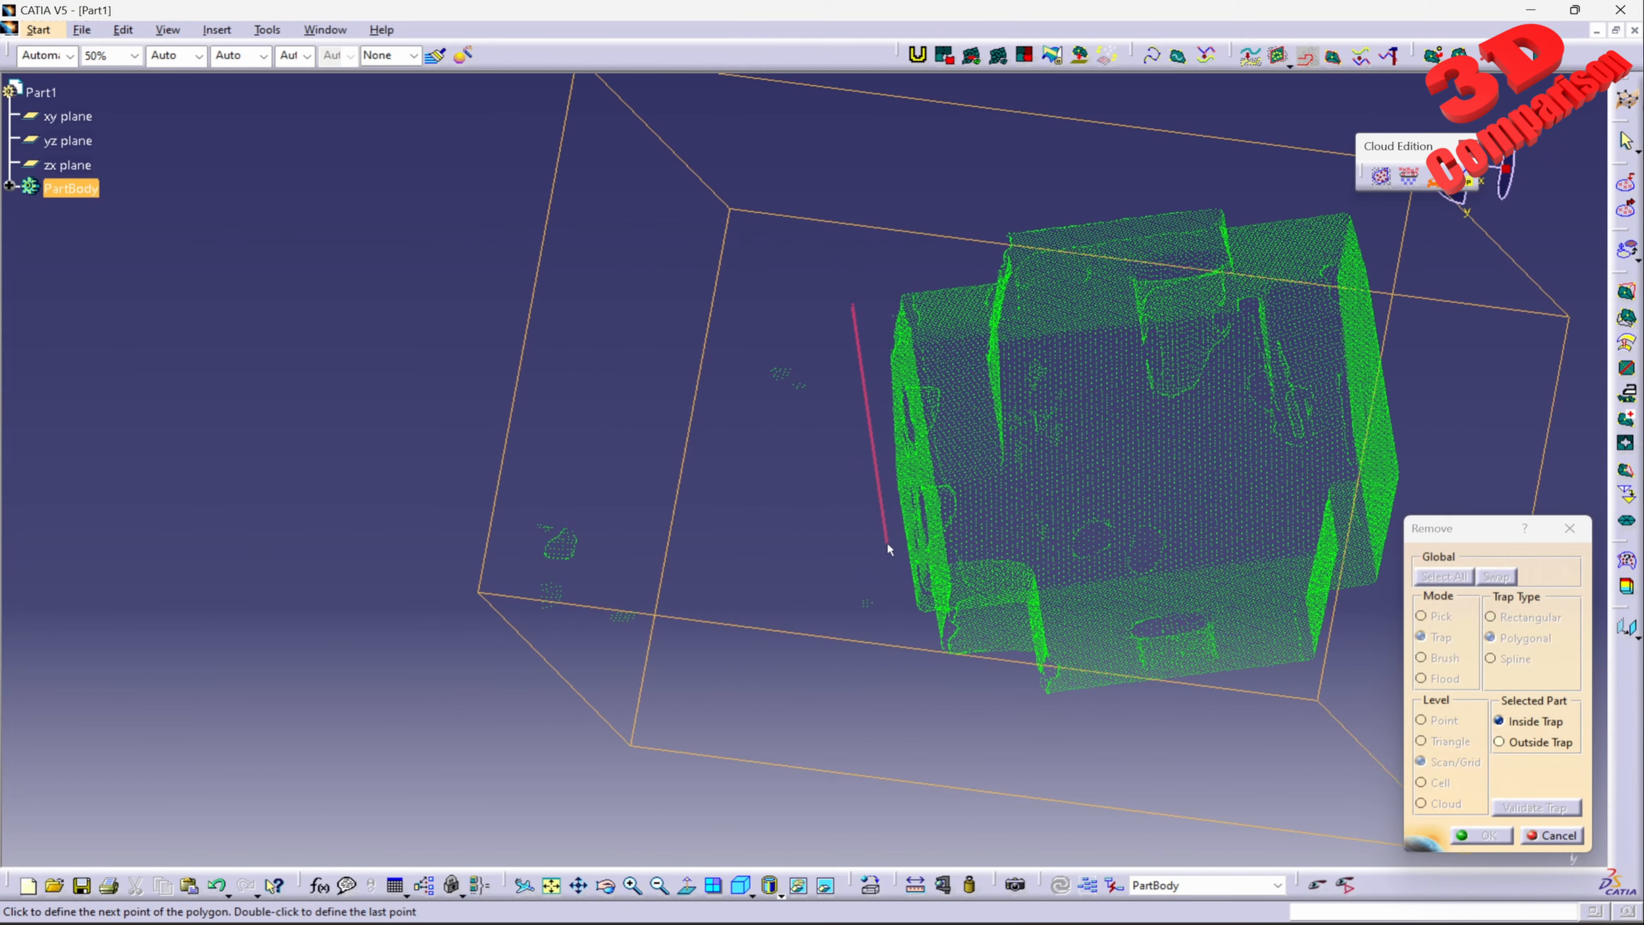
left_click(647, 771)
left_click(444, 680)
left_click(466, 463)
double_click(661, 301)
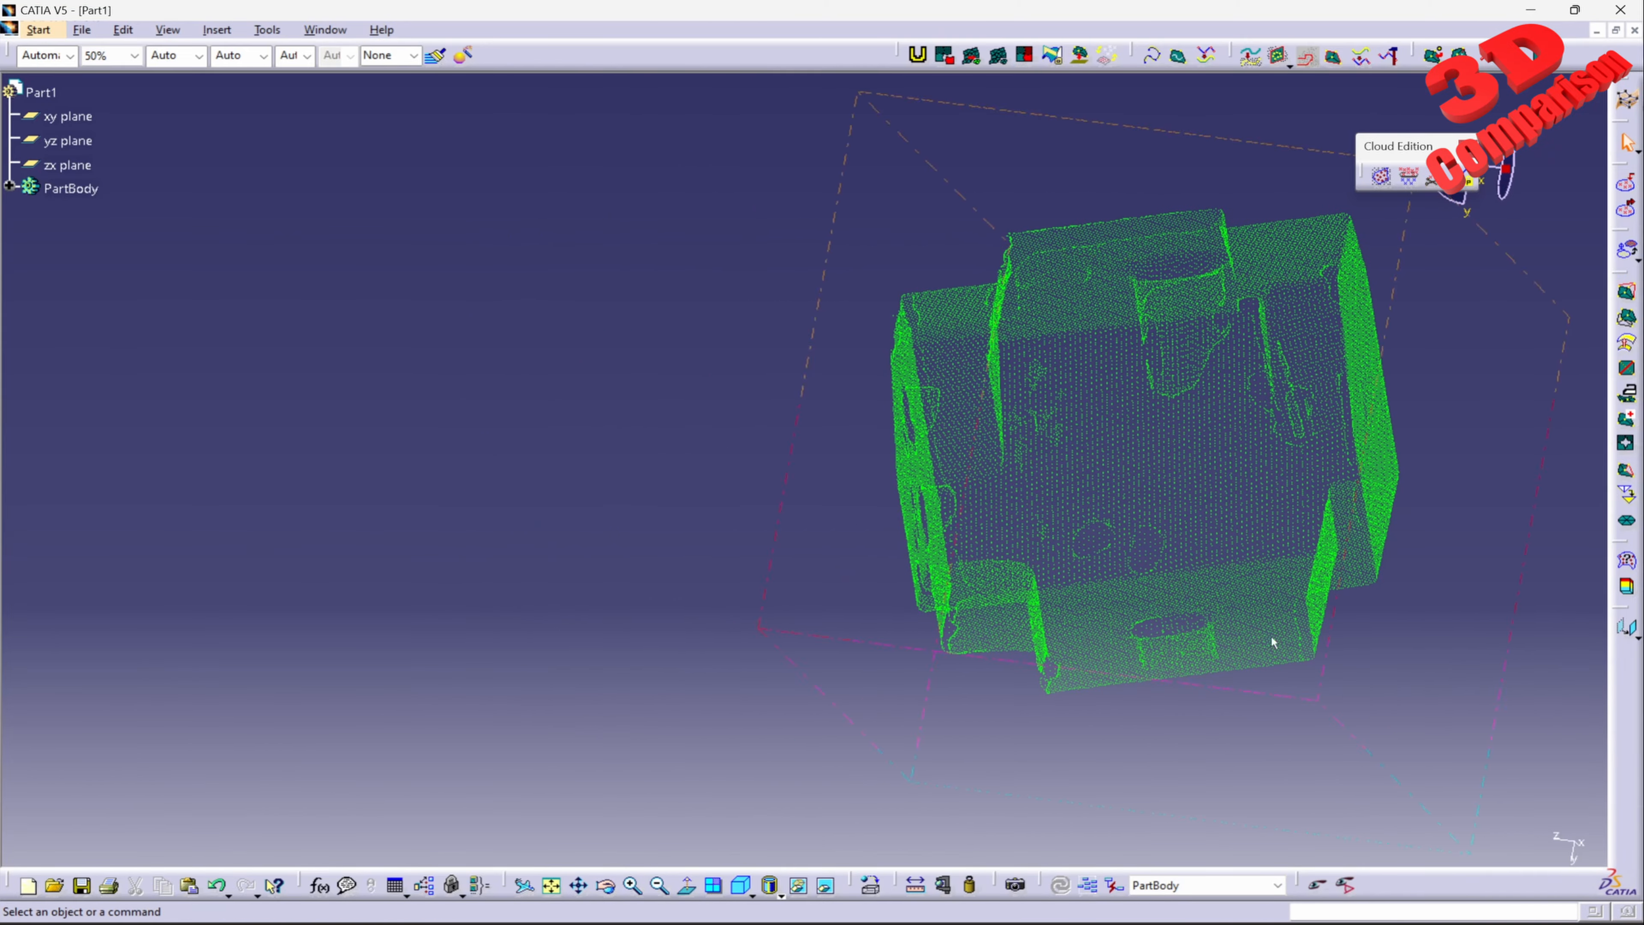
Step: Remove the remaining specks and two short strips left of the block with an inside polygonal trap
middle_click_drag(1068, 506, 918, 415)
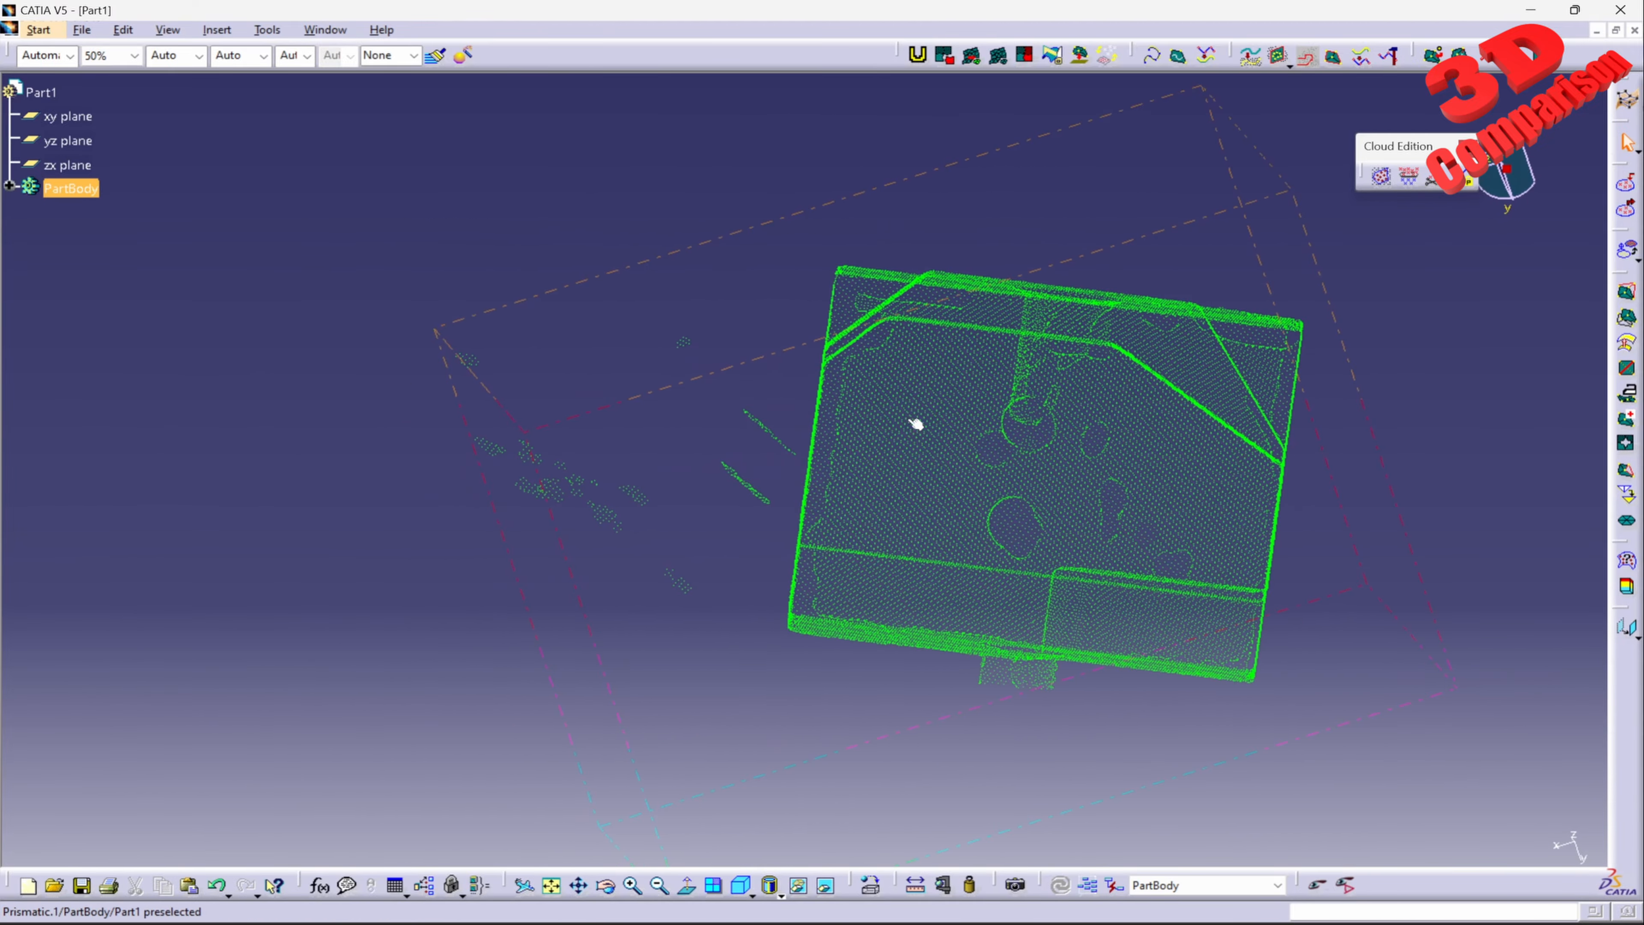
left_click(1446, 192)
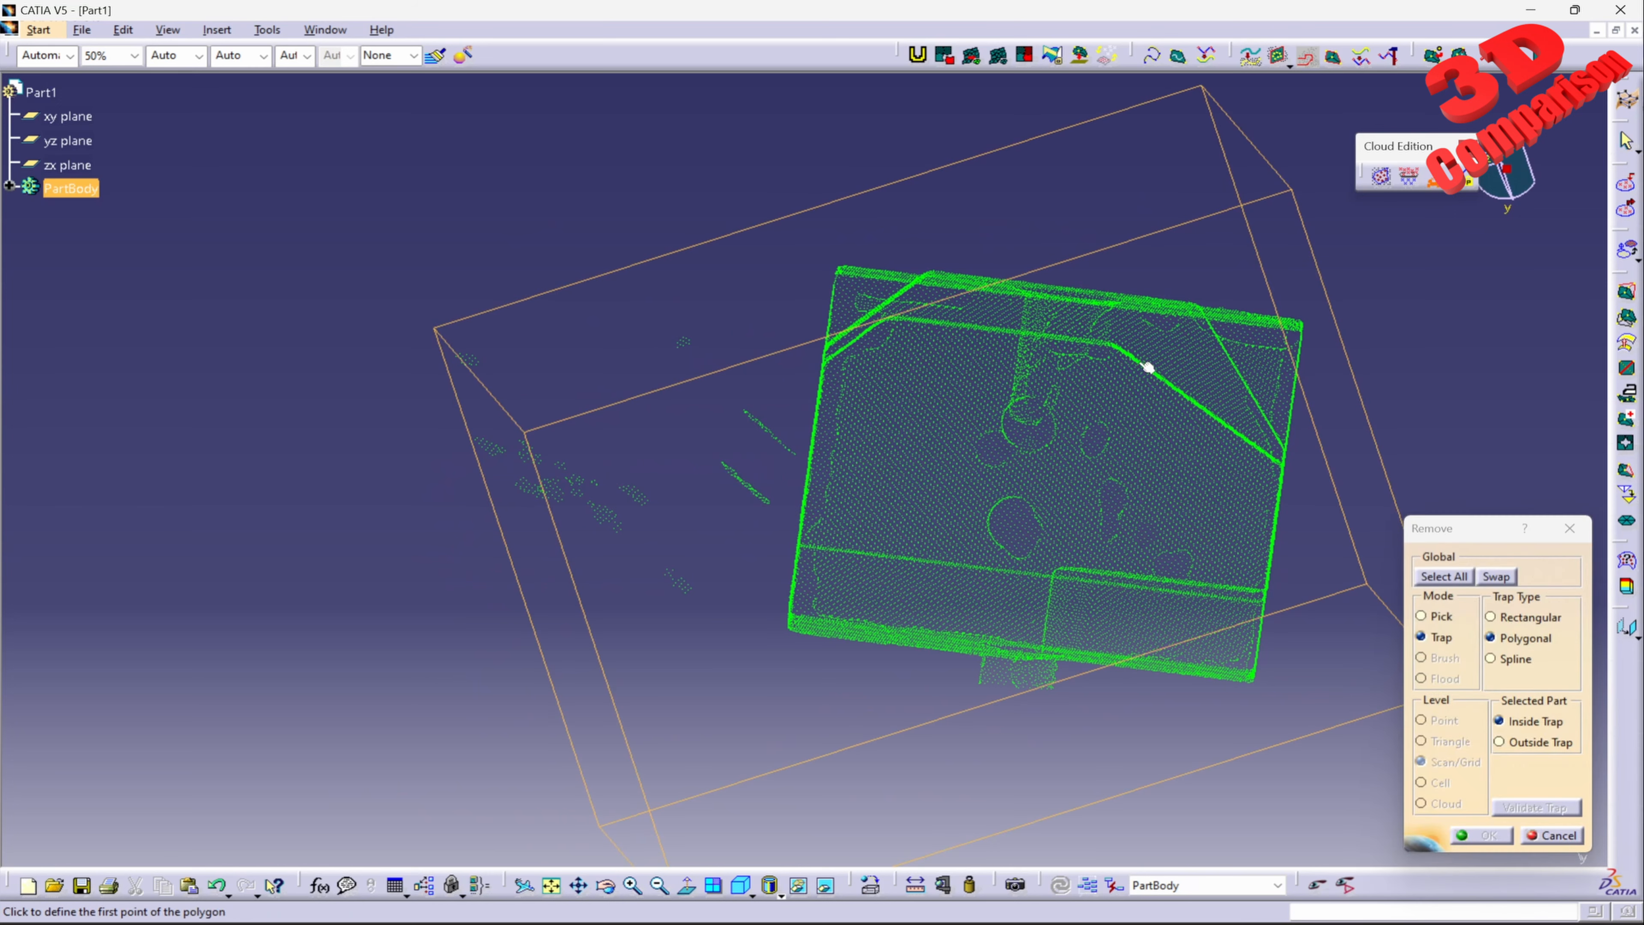
left_click(814, 271)
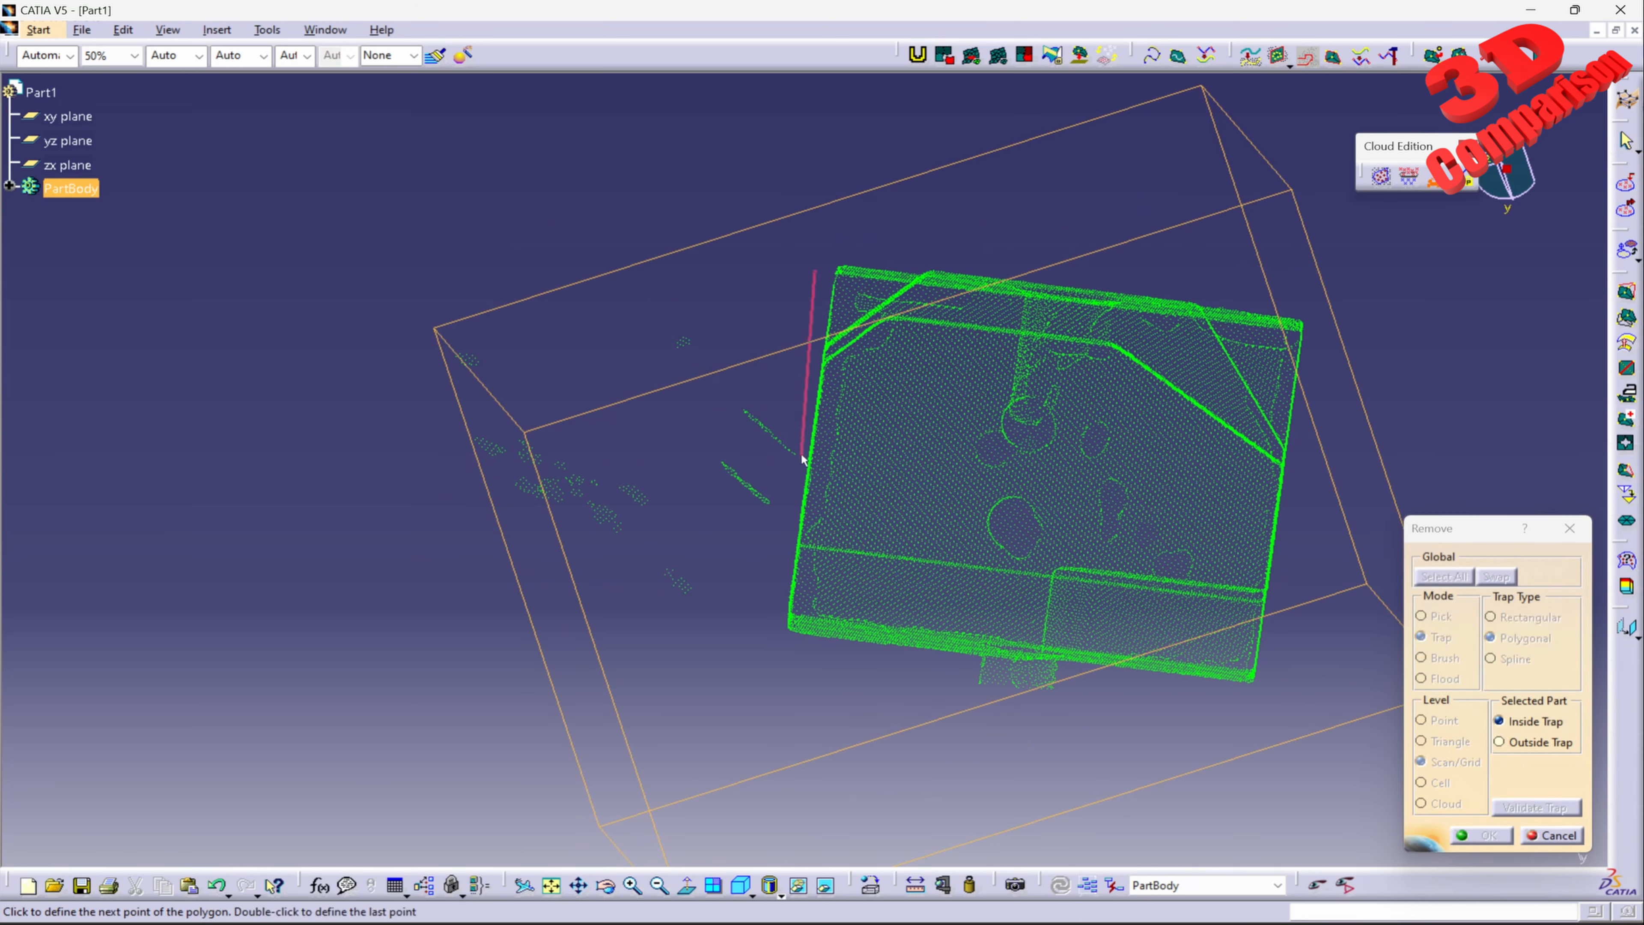
left_click(765, 614)
left_click(673, 716)
left_click(505, 703)
left_click(286, 454)
left_click(302, 292)
left_click(577, 199)
double_click(689, 224)
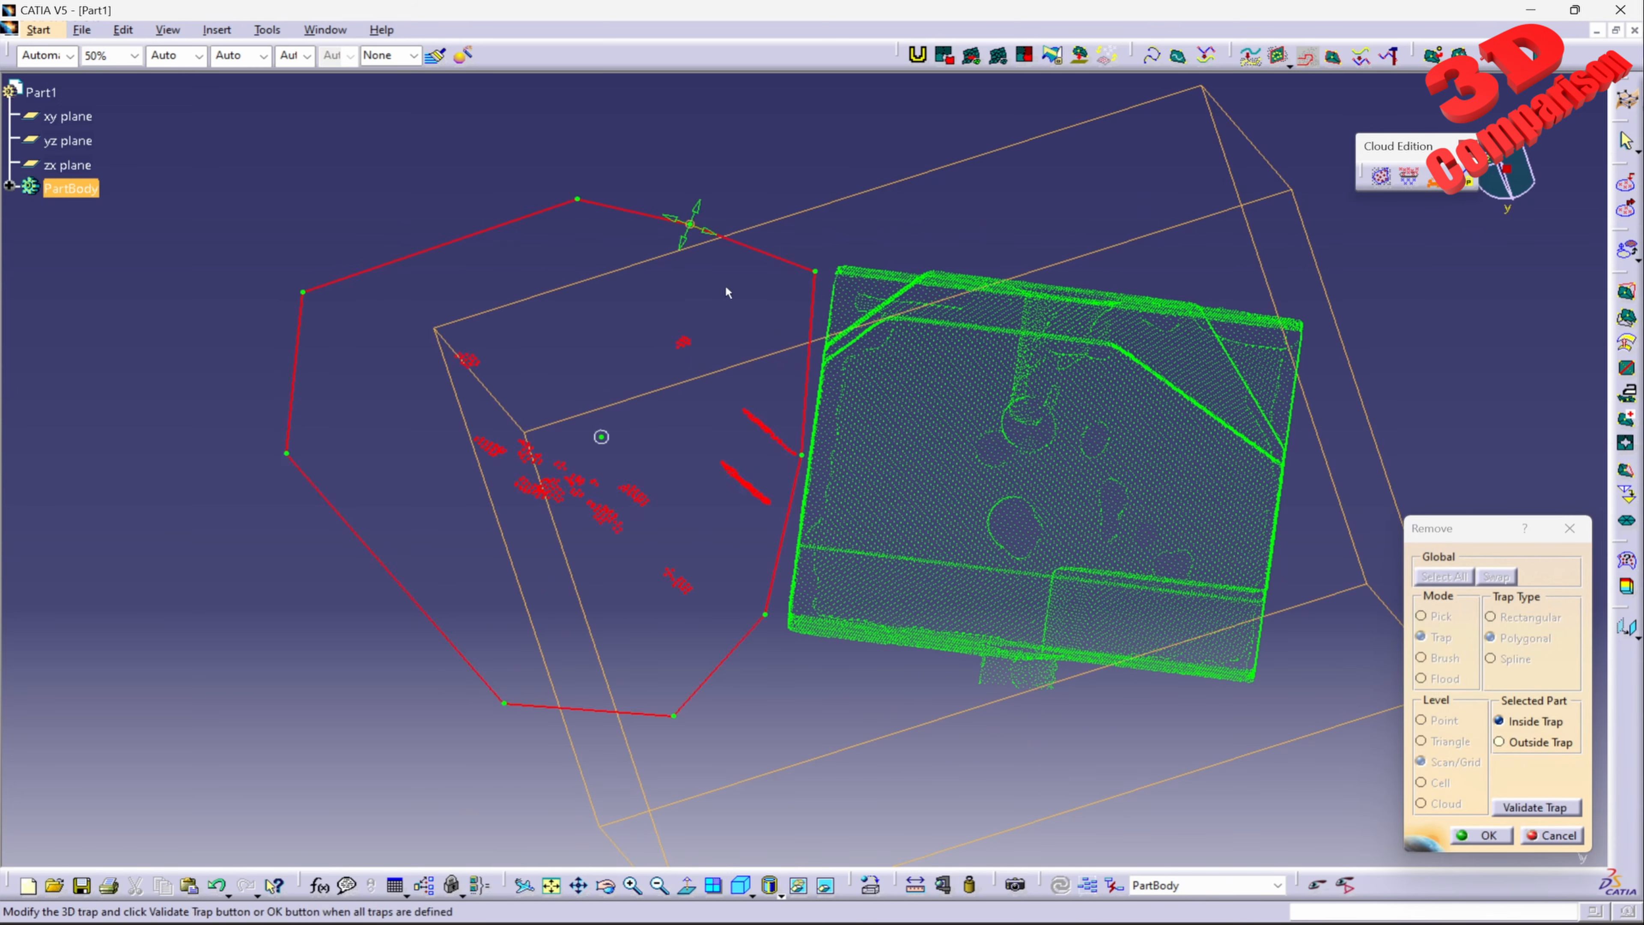
left_click(1483, 835)
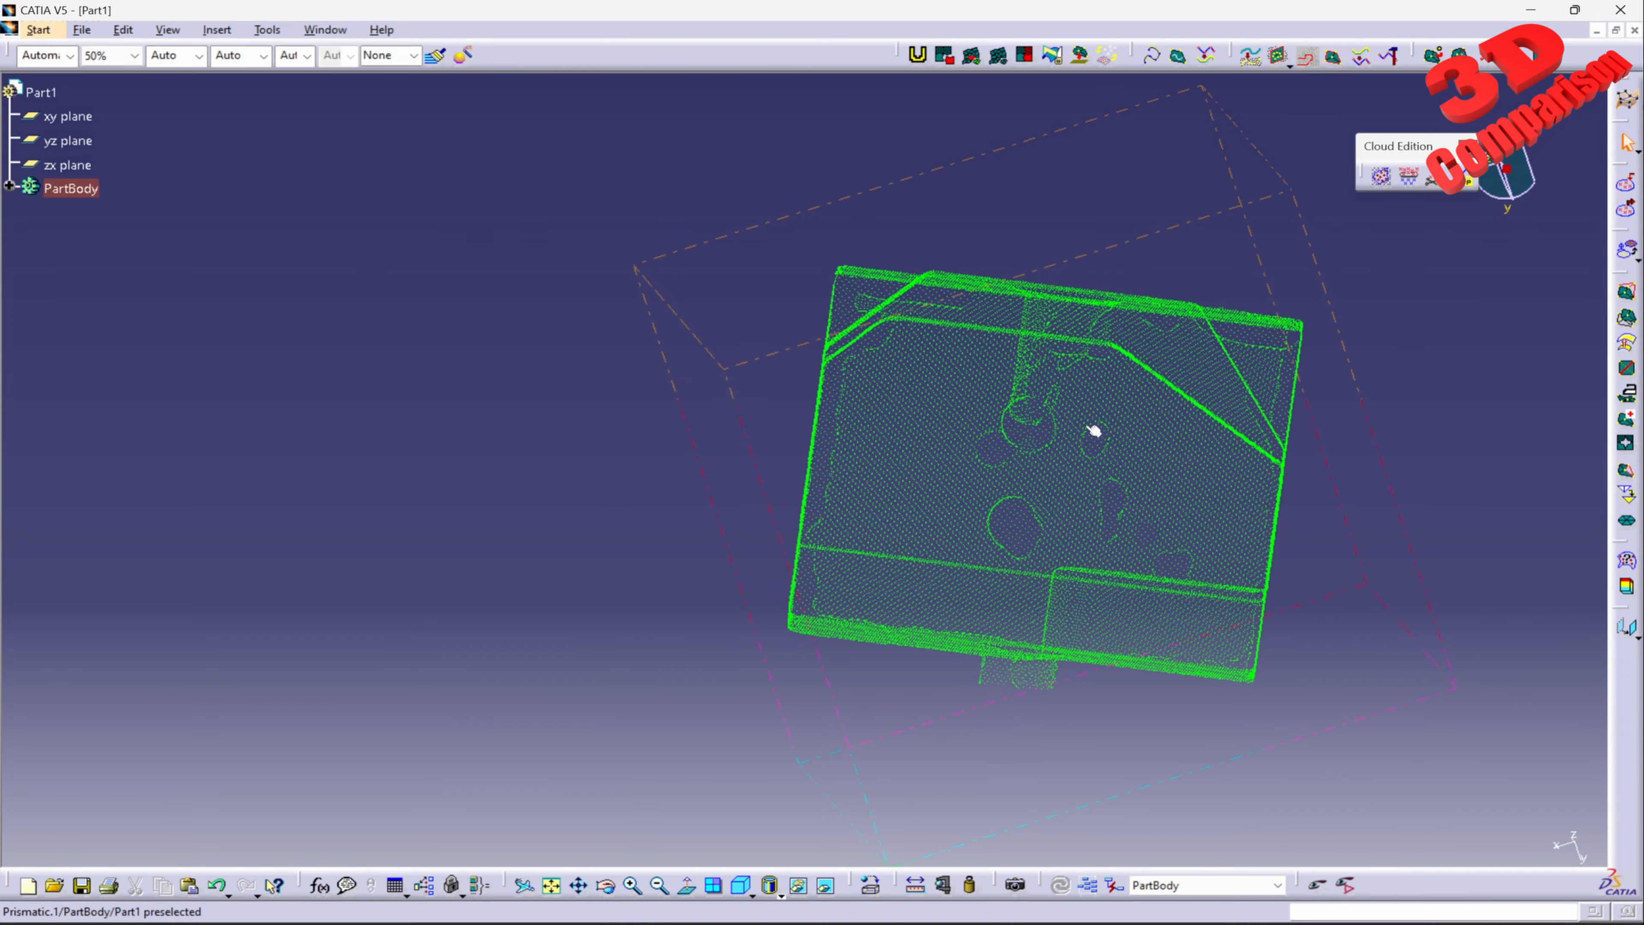
Step: Mesh the cleaned cloud with the 3D Mesher, using a 4 mm neighborhood and smooth shading
middle_click_drag(1094, 431, 878, 557)
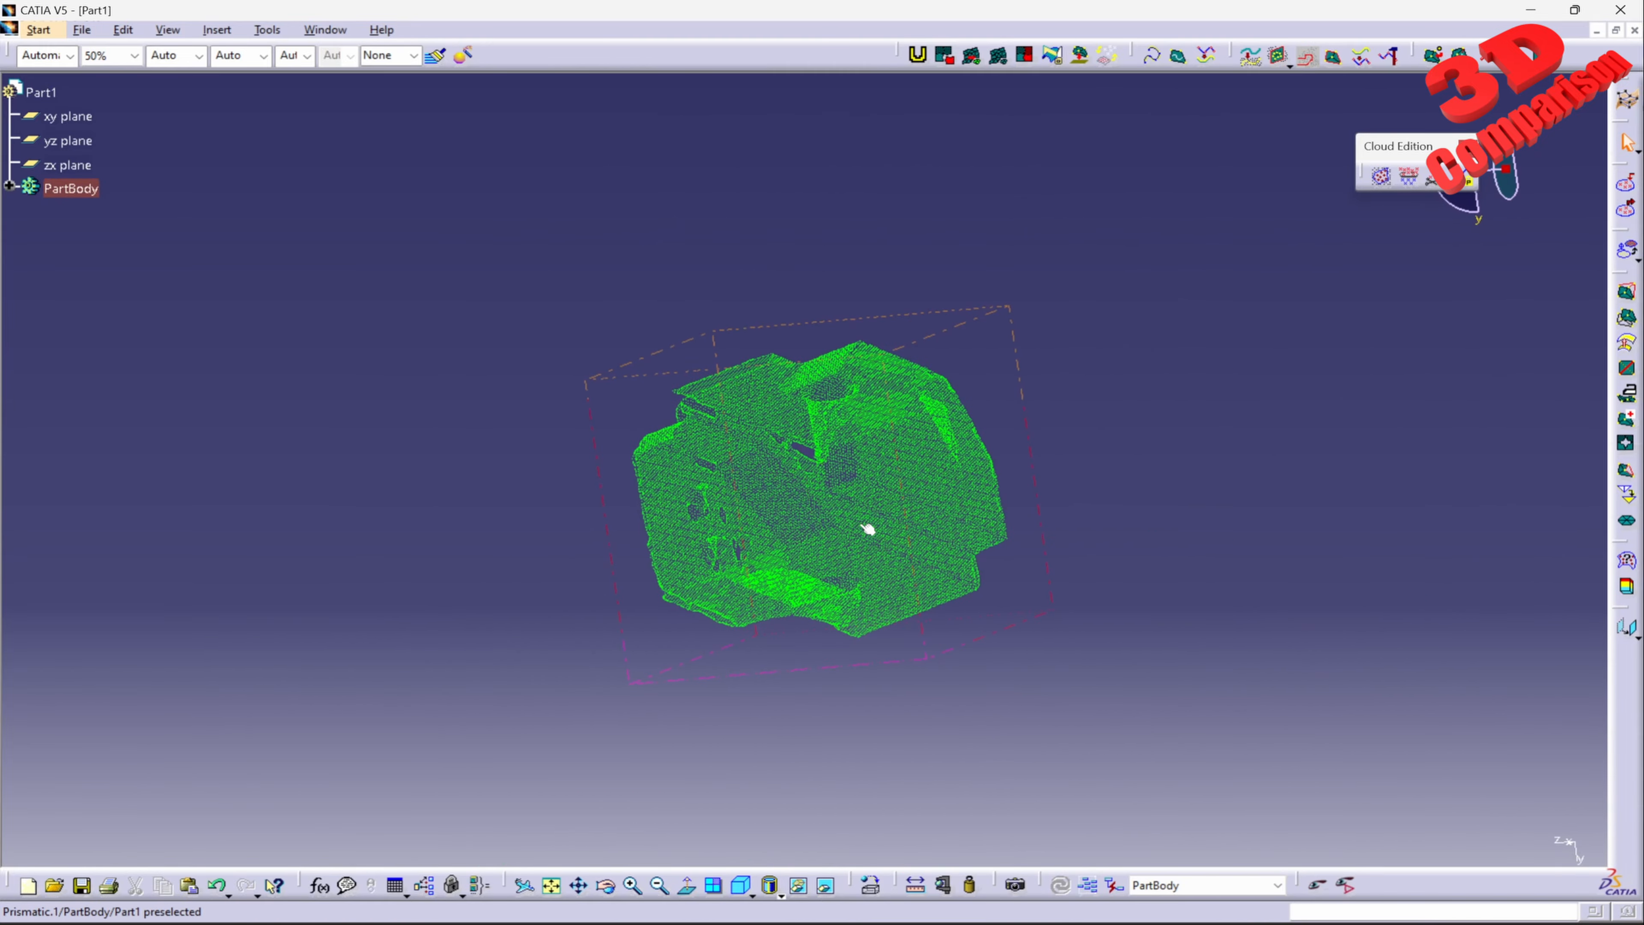
left_click(1630, 296)
left_click(893, 614)
middle_click_drag(893, 614, 884, 549)
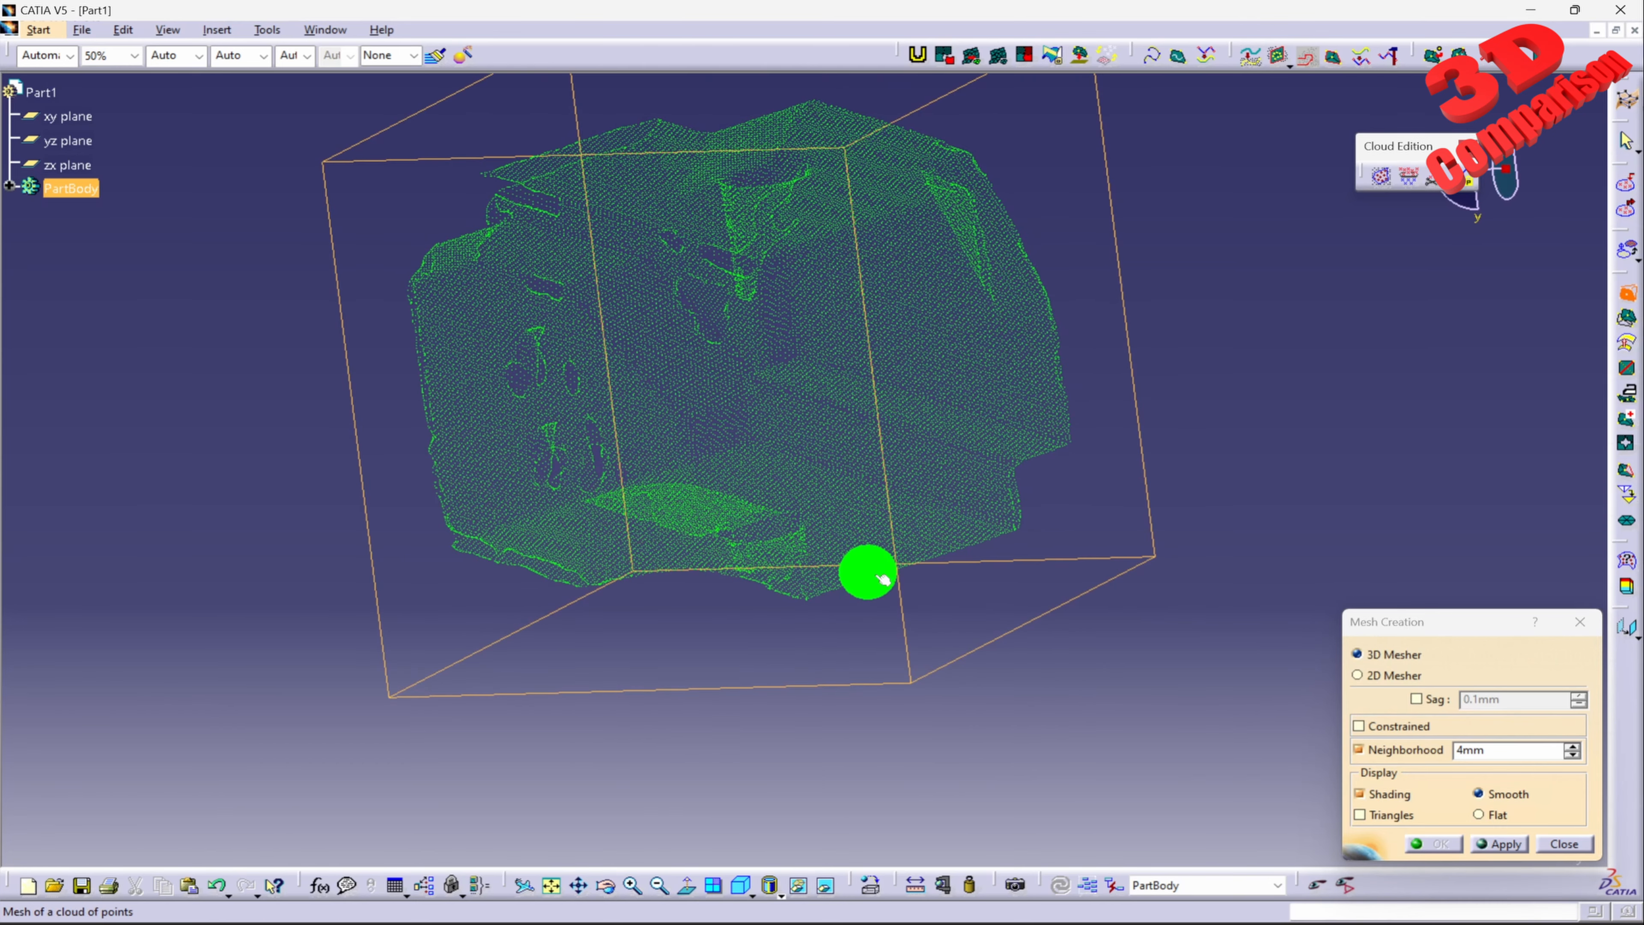
left_click(1489, 843)
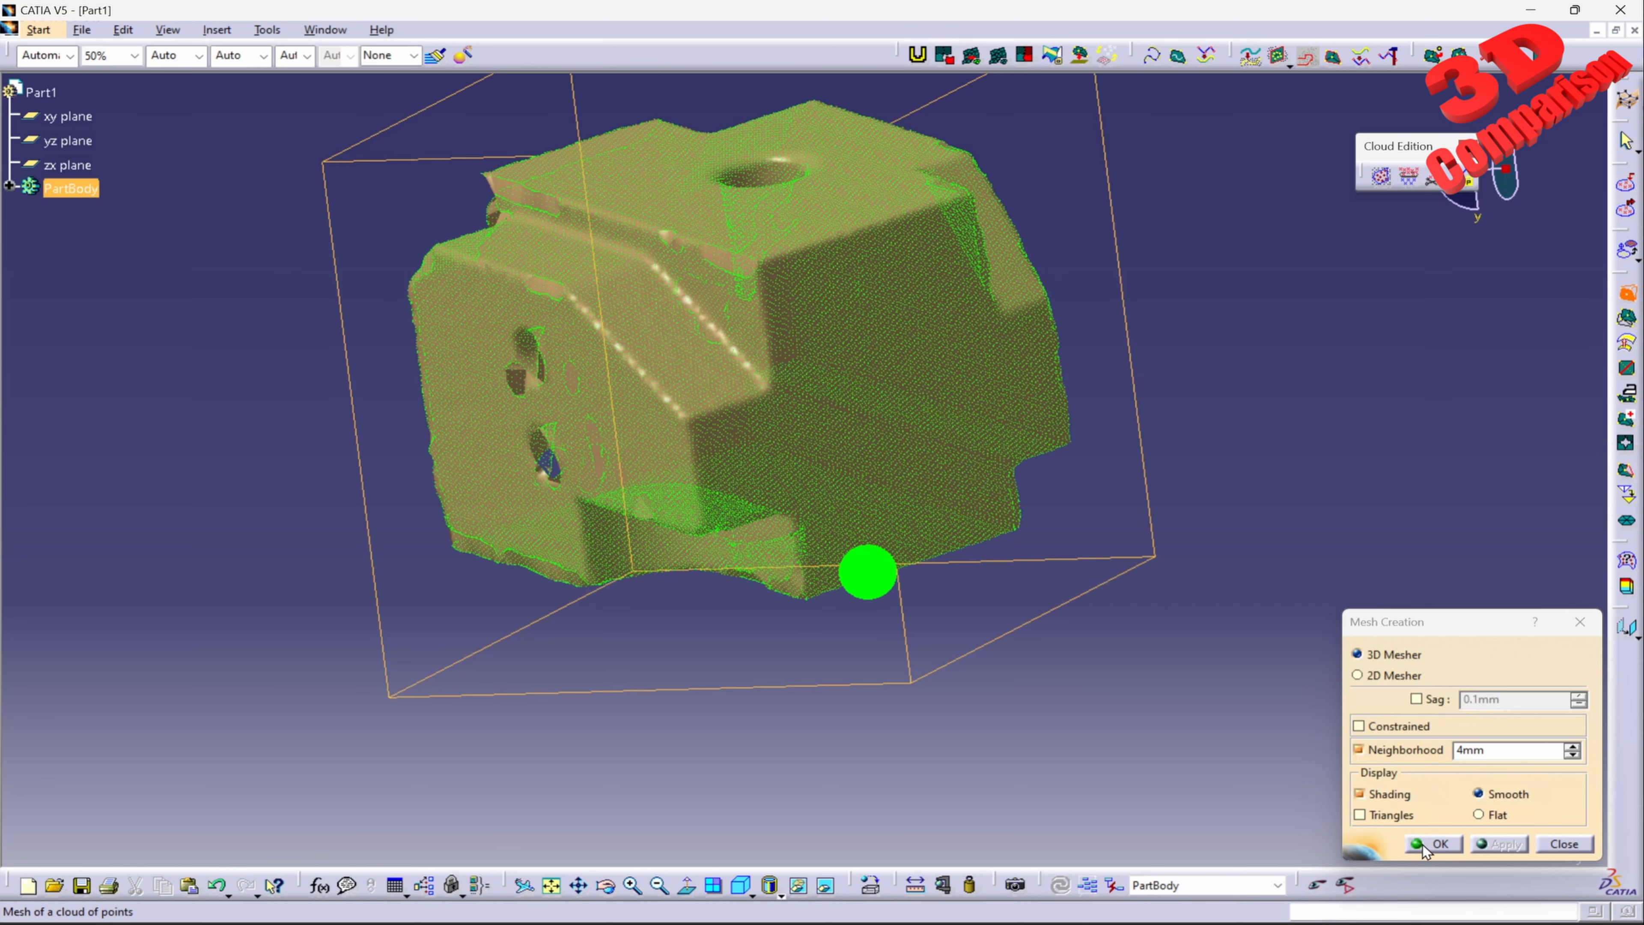
left_click(1426, 844)
Step: Hide the Prismatic.1 point cloud so only the mesh is displayed
left_click(11, 188)
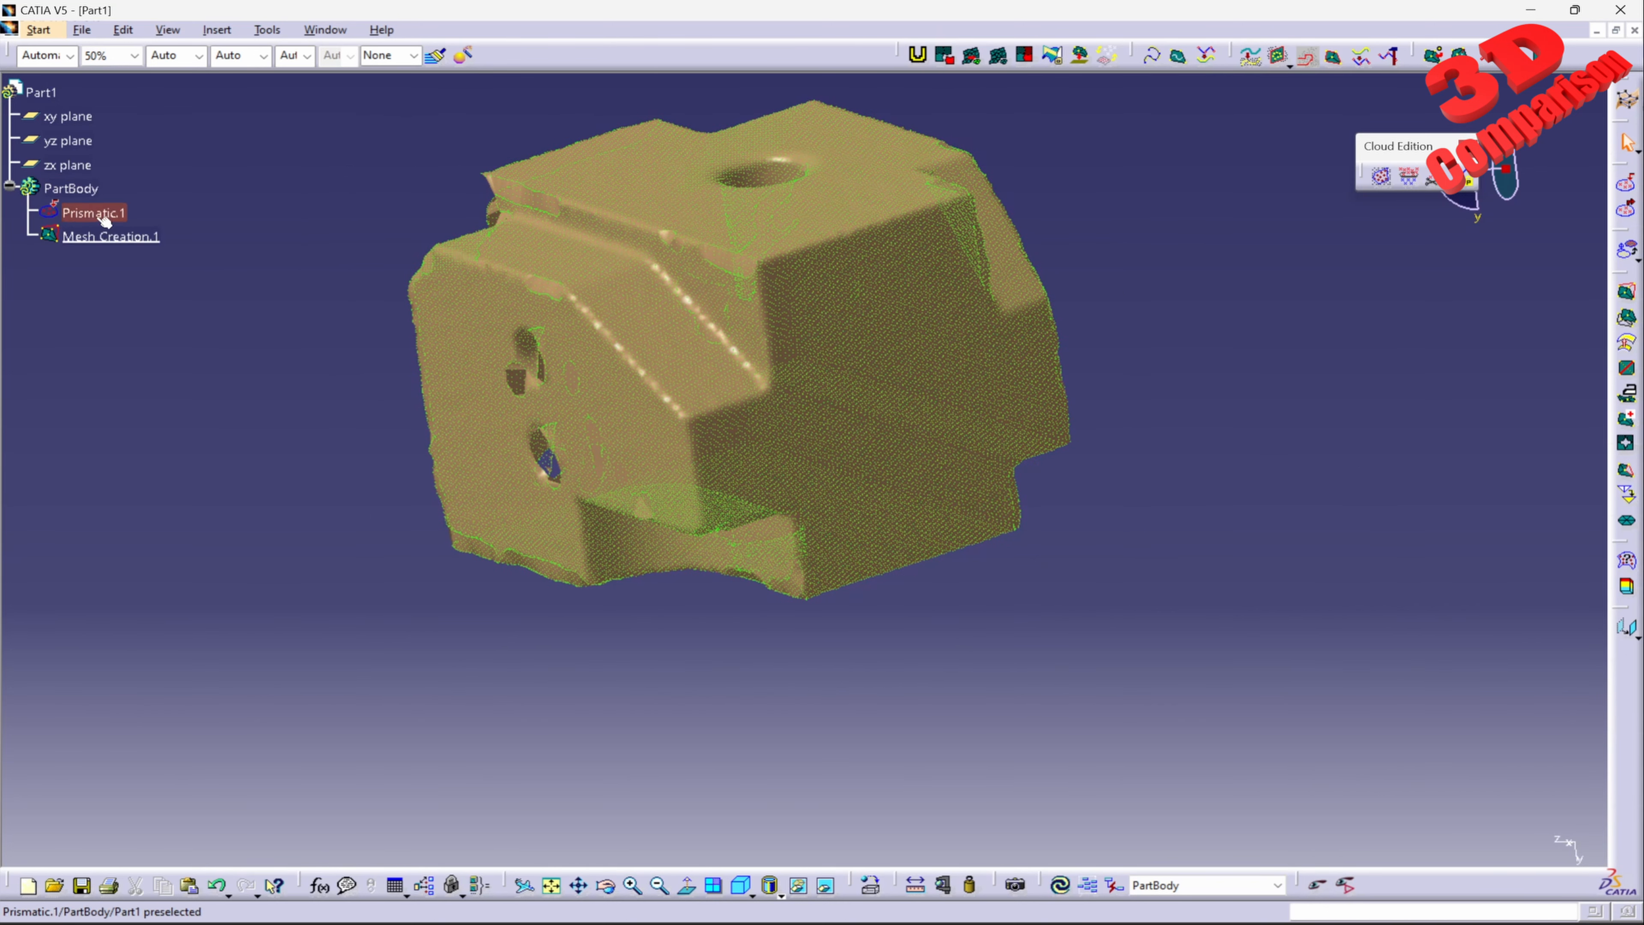
right_click(97, 236)
left_click(136, 246)
Step: Inspect the meshed block from a standard view and from several angles for its faces, holes and gaps
middle_click_drag(909, 523, 984, 571)
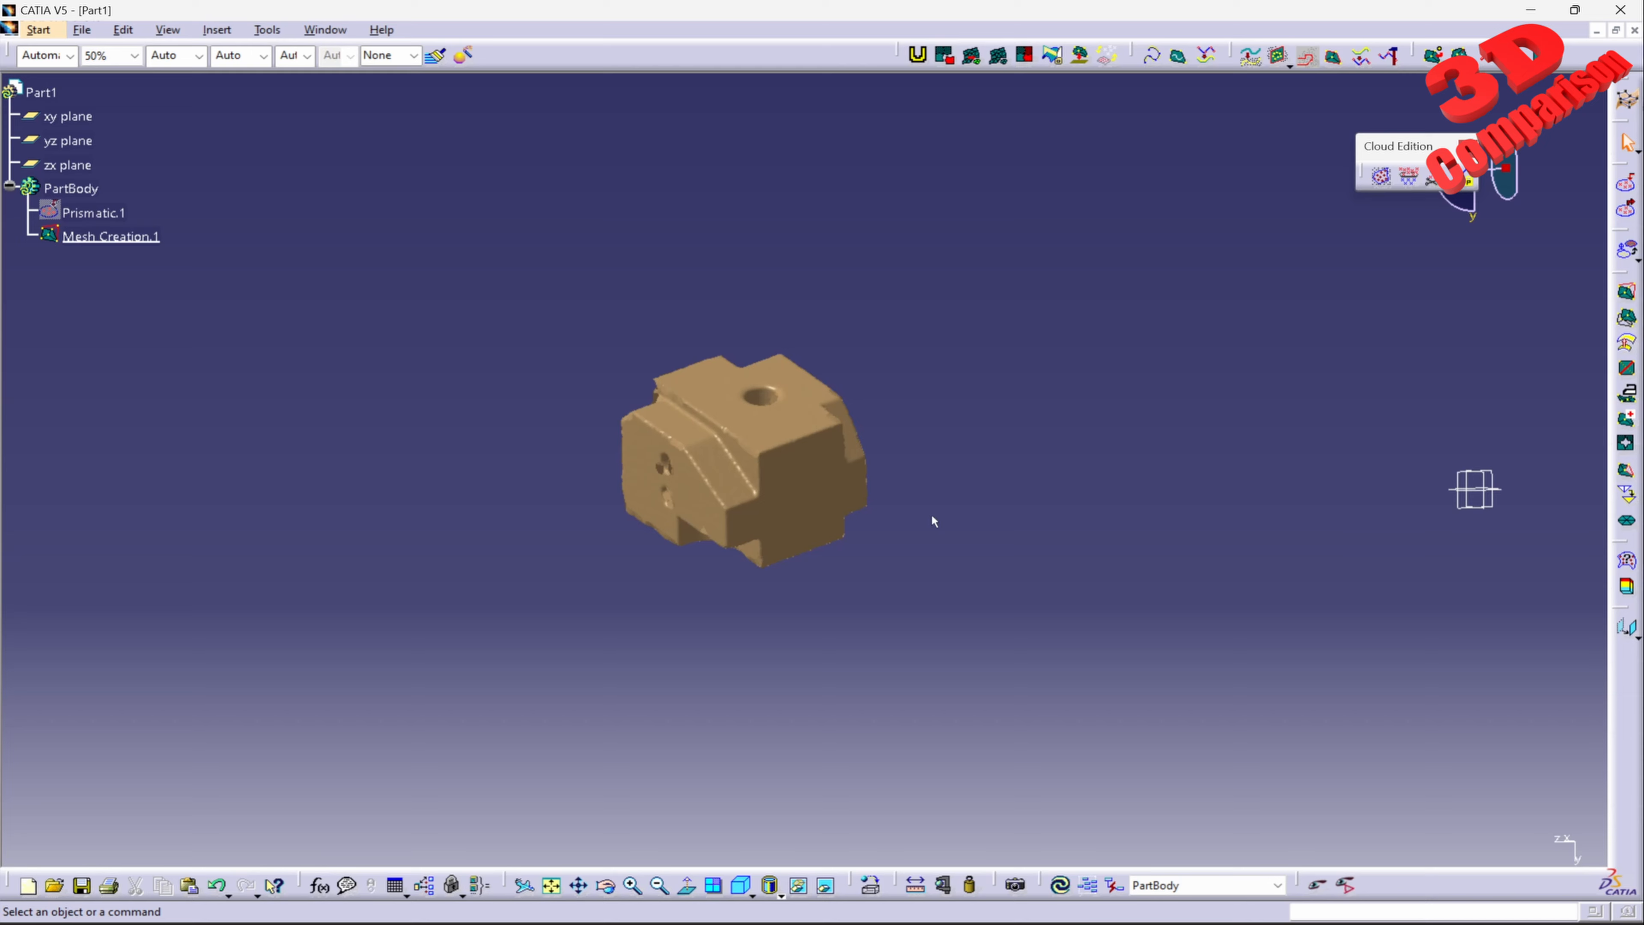
left_click_drag(1399, 448, 1517, 548)
left_click(1127, 597)
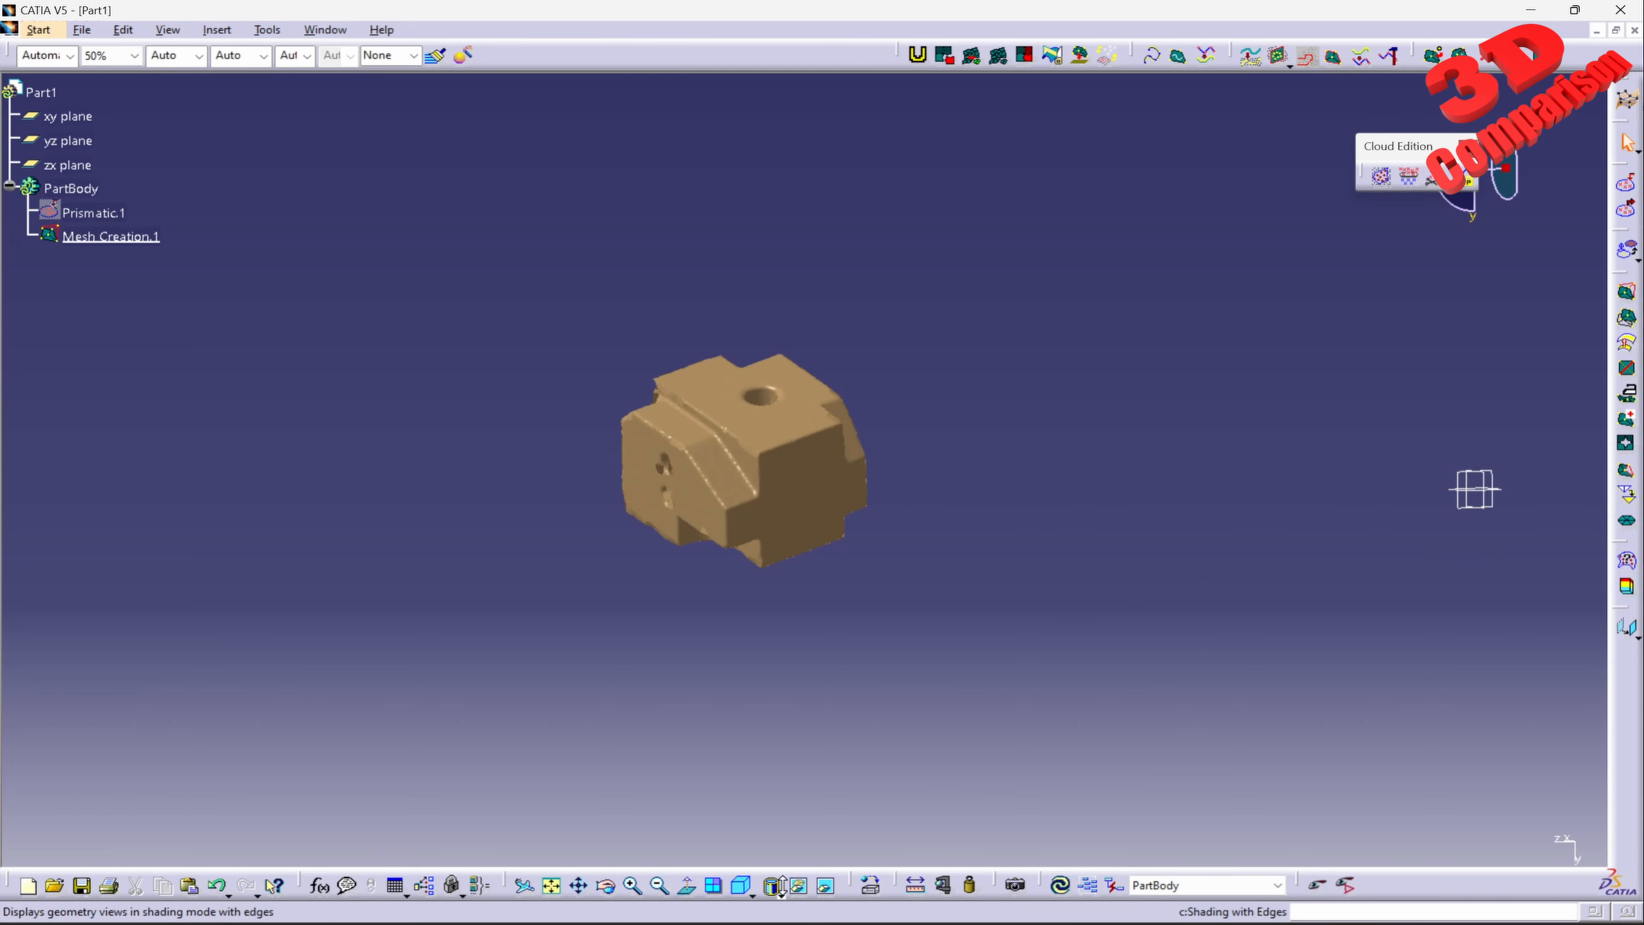
left_click(750, 895)
left_click(775, 862)
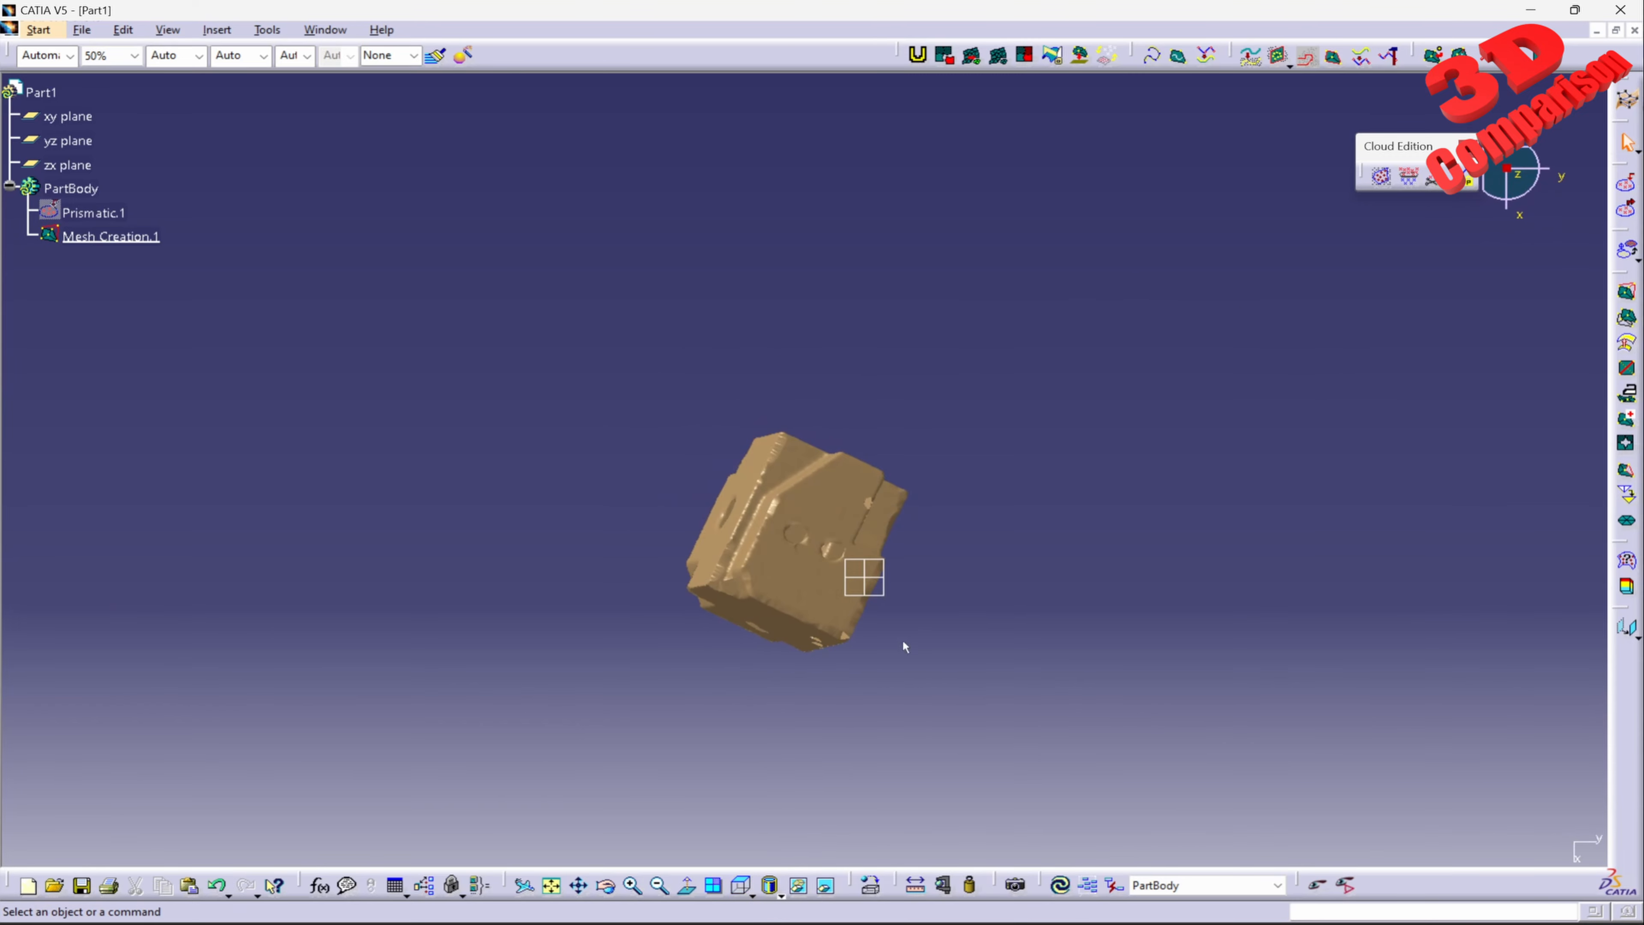
middle_click_drag(870, 648, 870, 531)
middle_click_drag(626, 376, 757, 474)
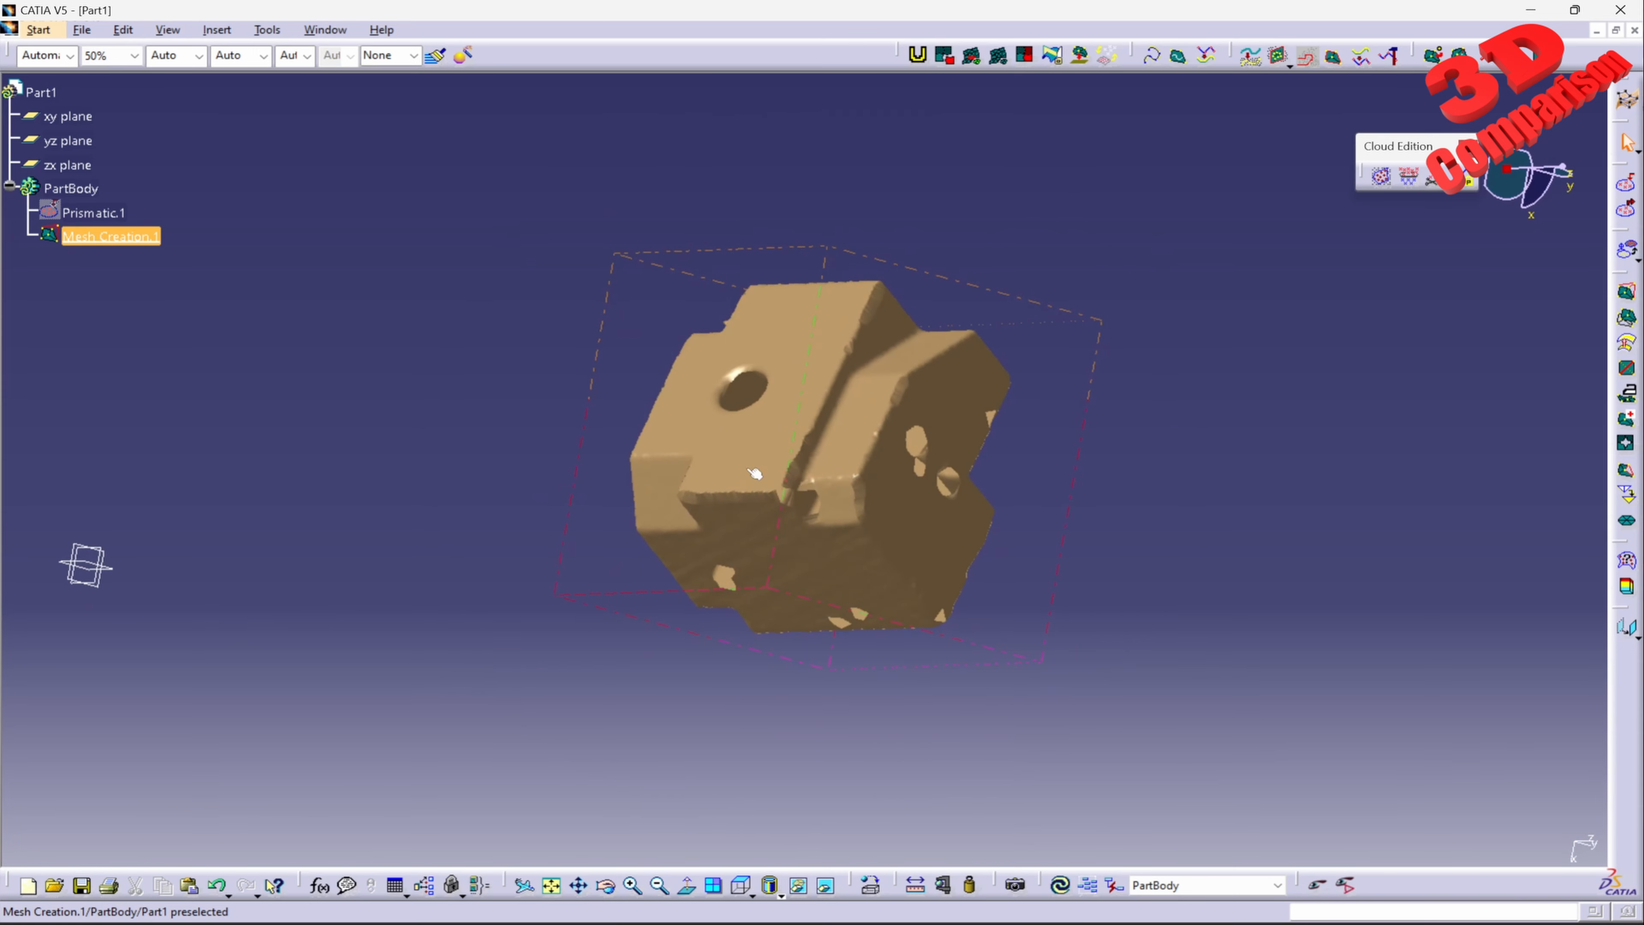
Step: Switch to the Quick Surface Reconstruction workbench
left_click(44, 37)
mouse_move(97, 97)
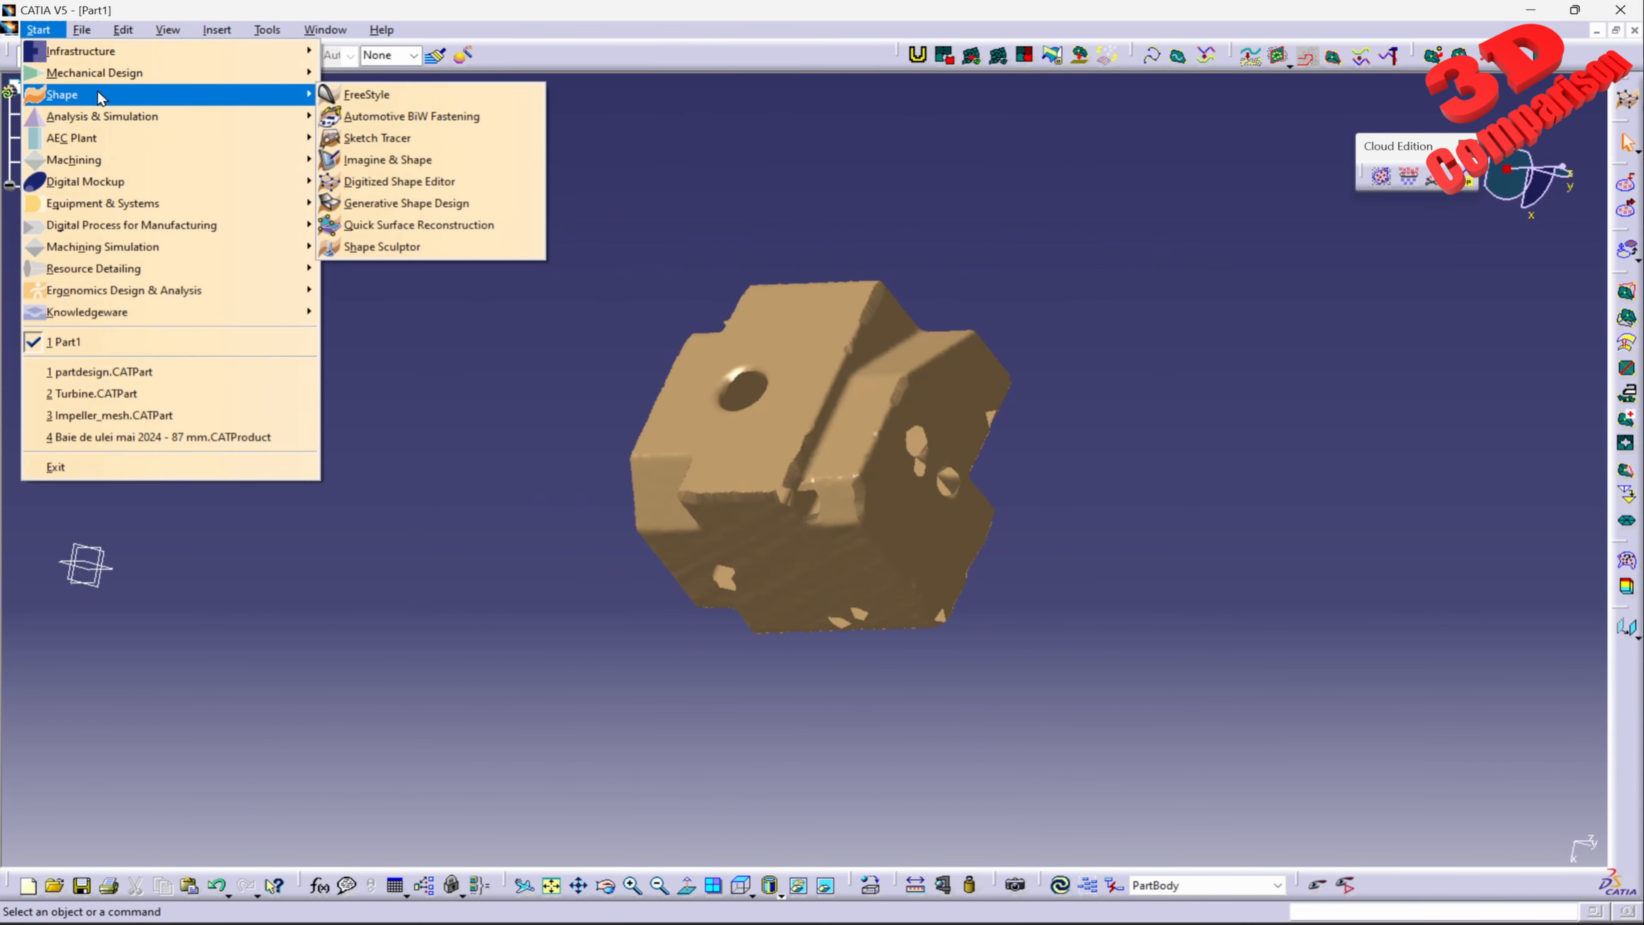
left_click(417, 226)
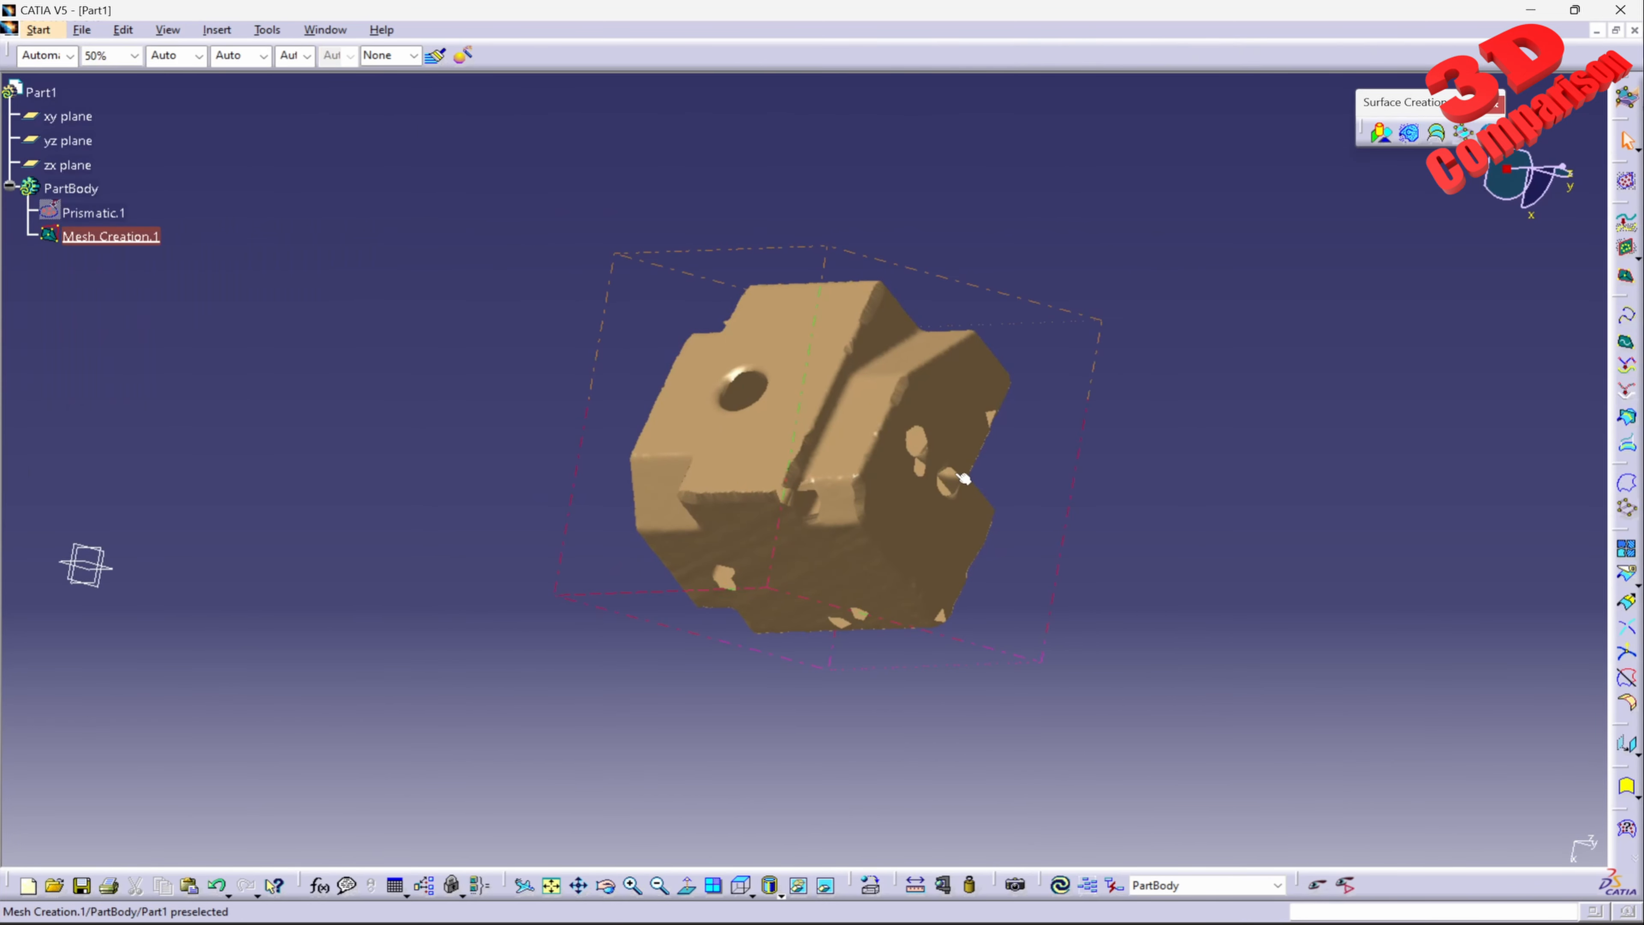
Step: Set up a Basic Surface Recognition on the block mesh with the Plane method and Brush mode for activating areas
left_click(1381, 133)
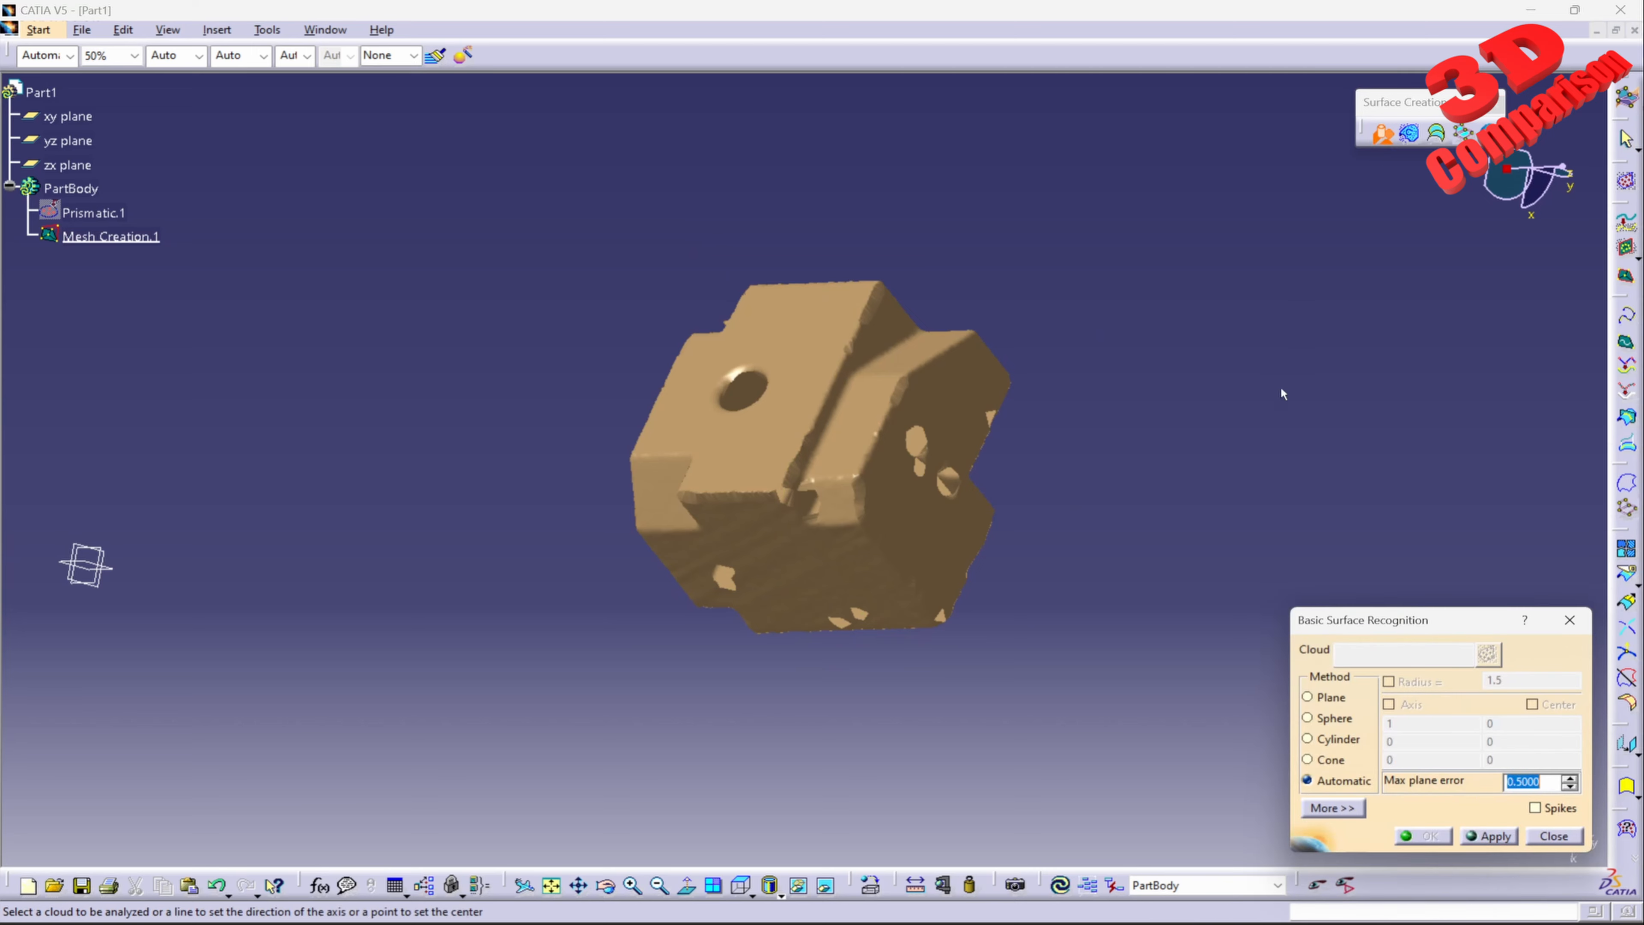
left_click(1329, 697)
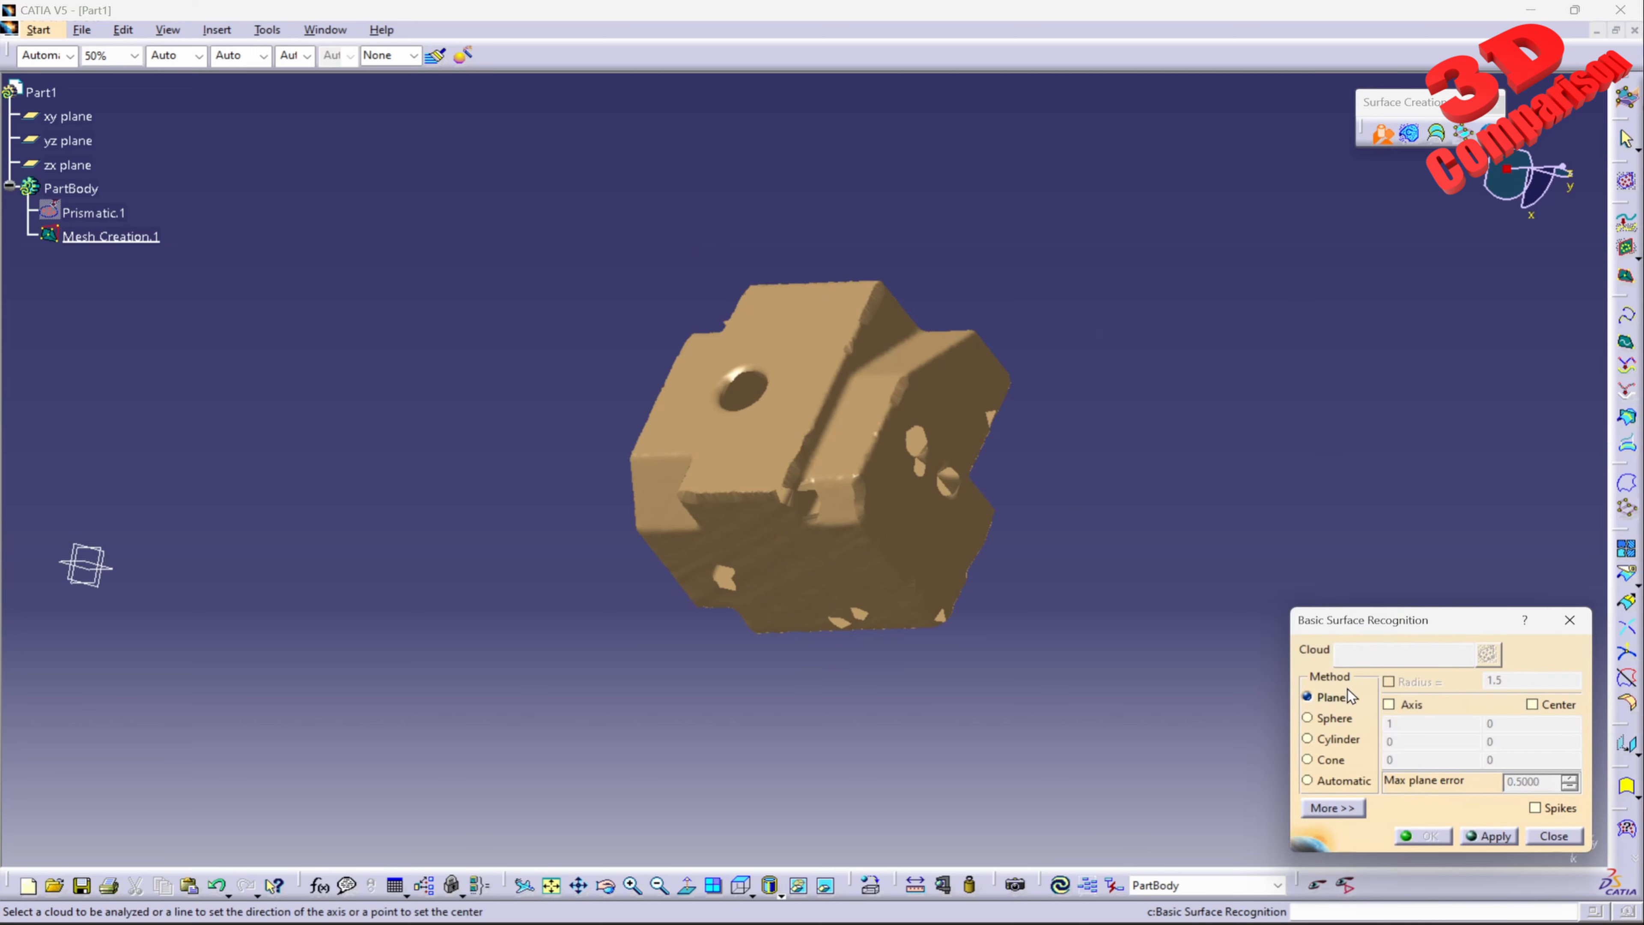
left_click(870, 421)
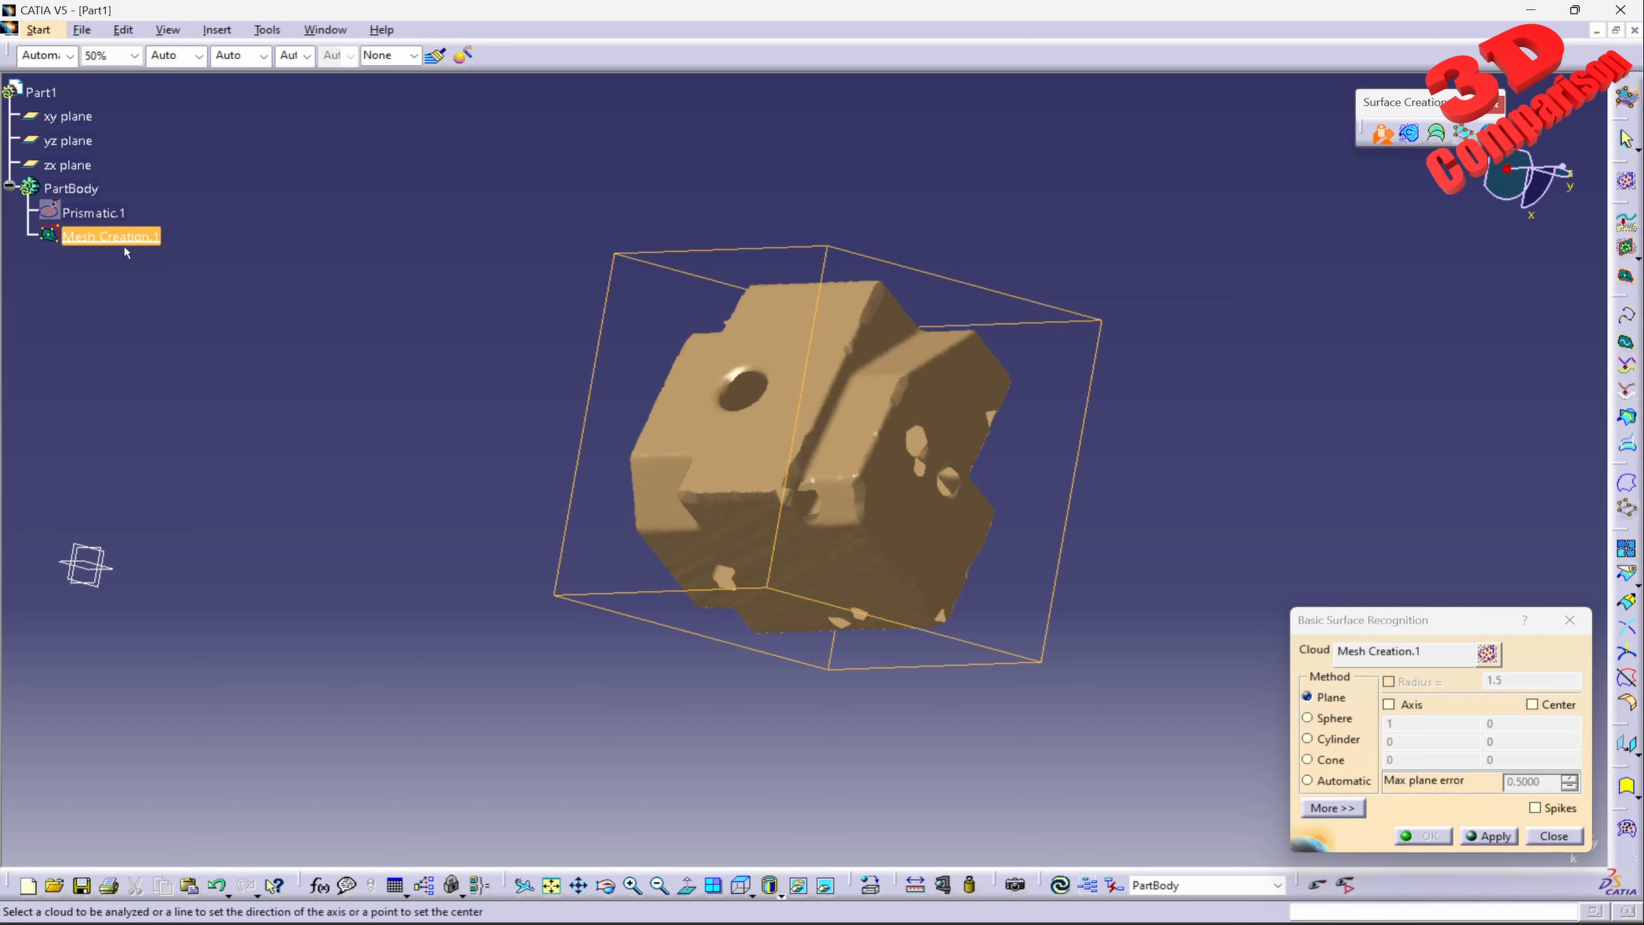
left_click(1488, 654)
middle_click_drag(819, 491, 907, 375)
left_click(1421, 657)
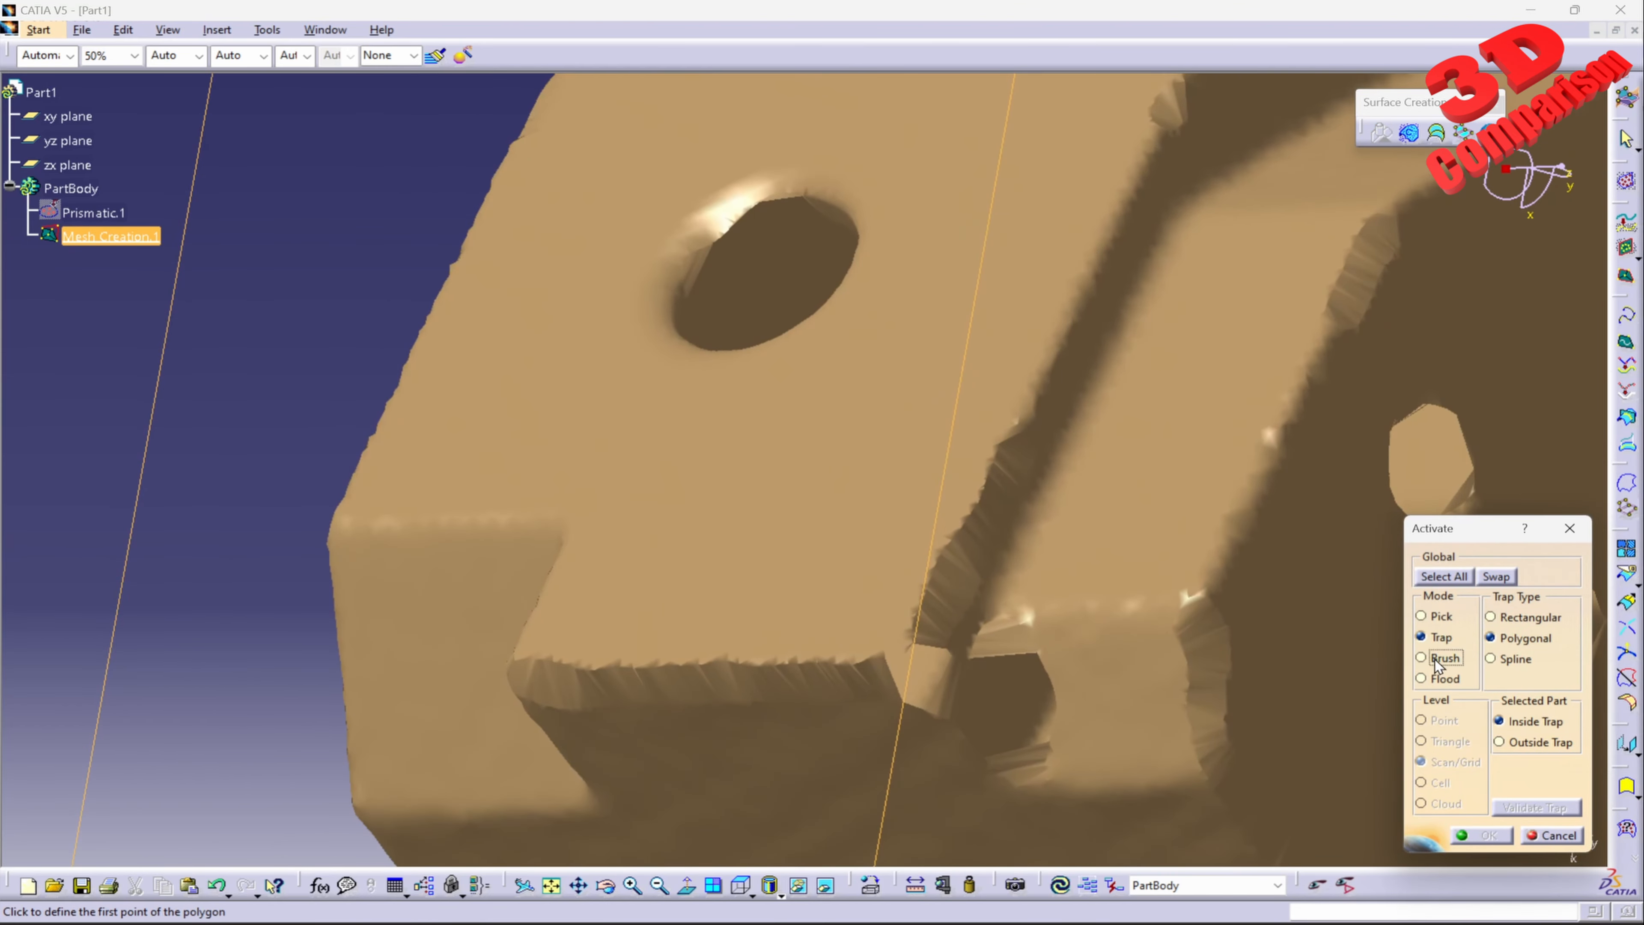
Step: Activate small brushed patches spread around the hole on the block's large flat face as the area for the plane fit
left_click(836, 550)
middle_click_drag(921, 284, 936, 418)
left_click(1071, 310)
middle_click_drag(1107, 148, 1079, 258)
left_click(1118, 200)
left_click(889, 172)
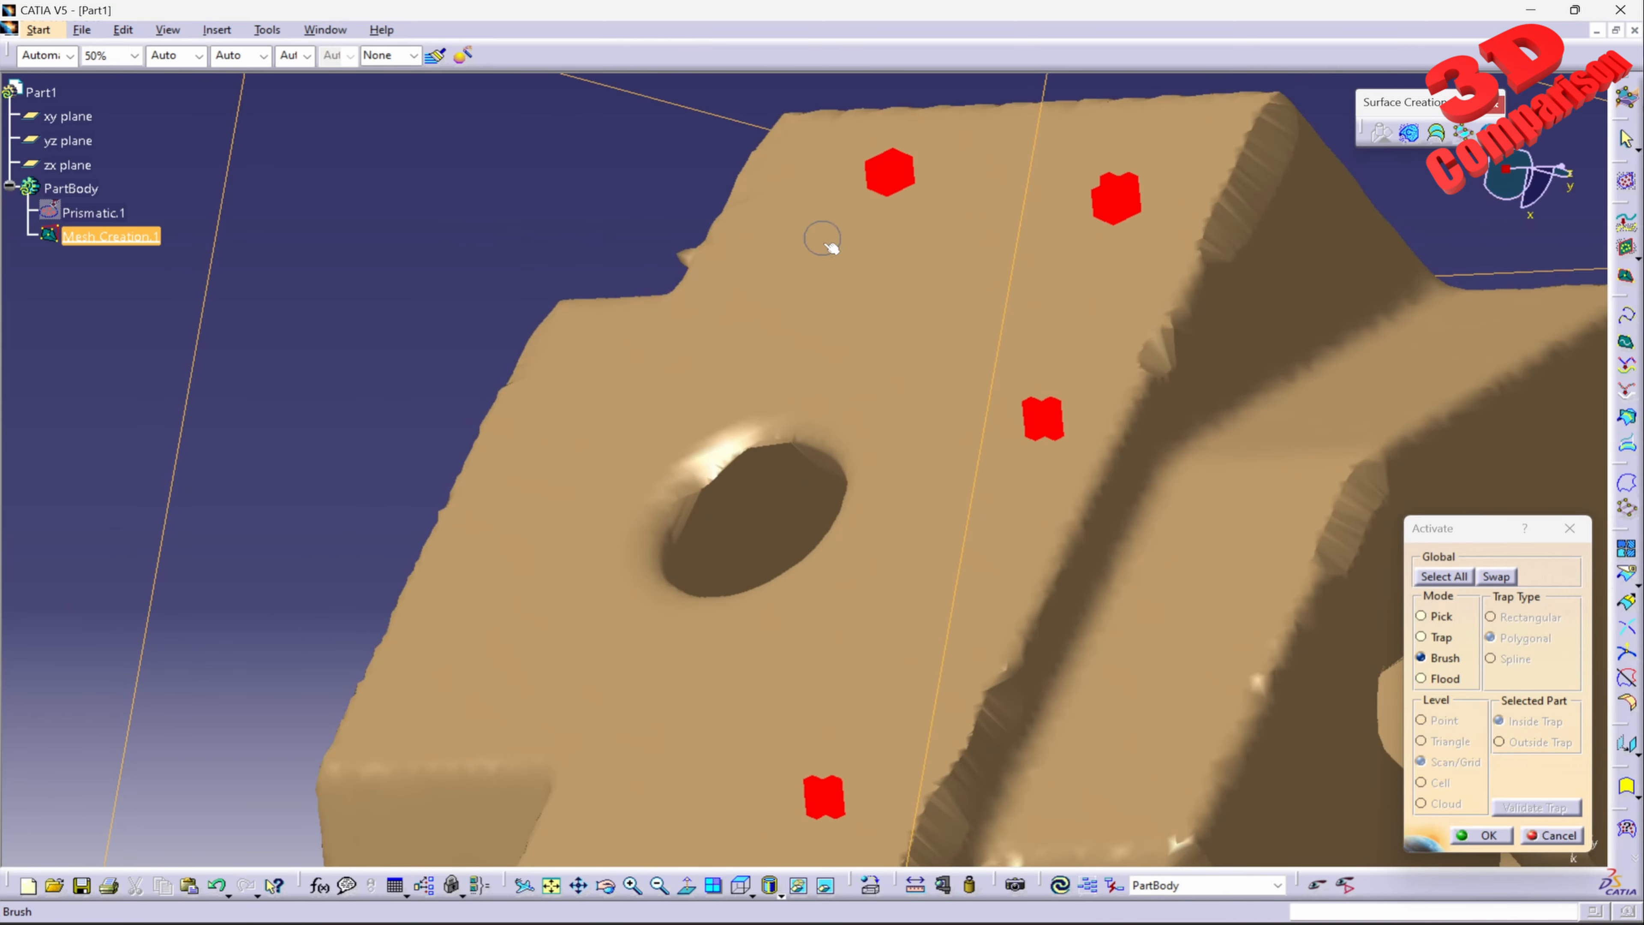
left_click(804, 260)
left_click(922, 319)
left_click(596, 377)
left_click(754, 336)
left_click(515, 507)
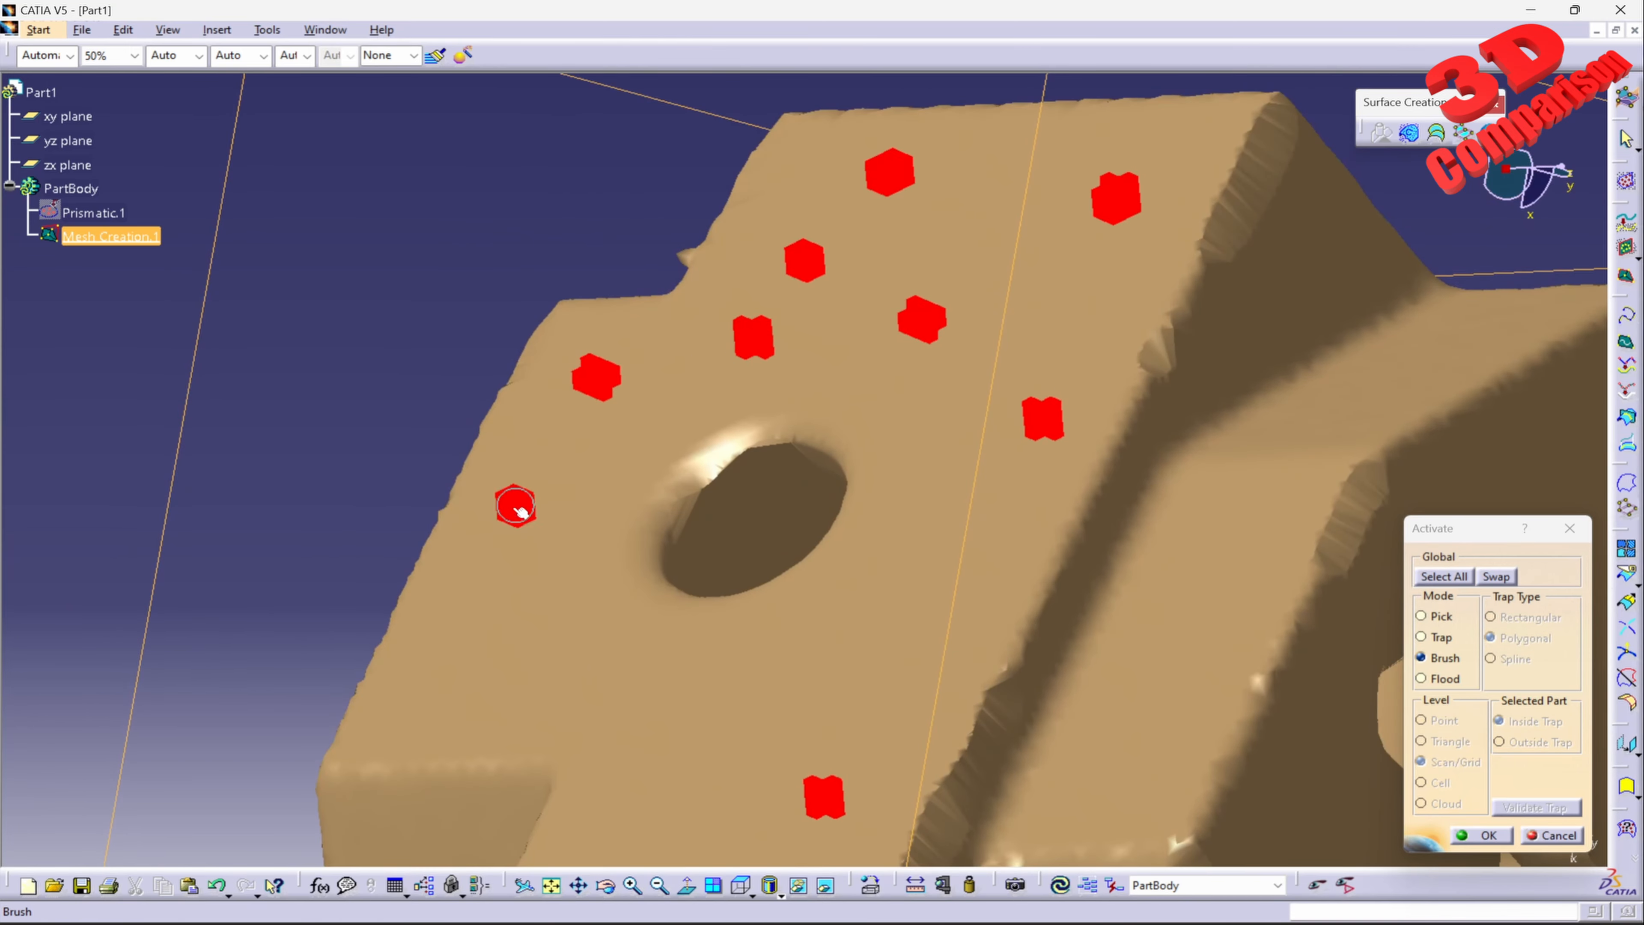
left_click(497, 657)
left_click(658, 736)
middle_click_drag(762, 761, 833, 268)
middle_click_drag(833, 268, 837, 574)
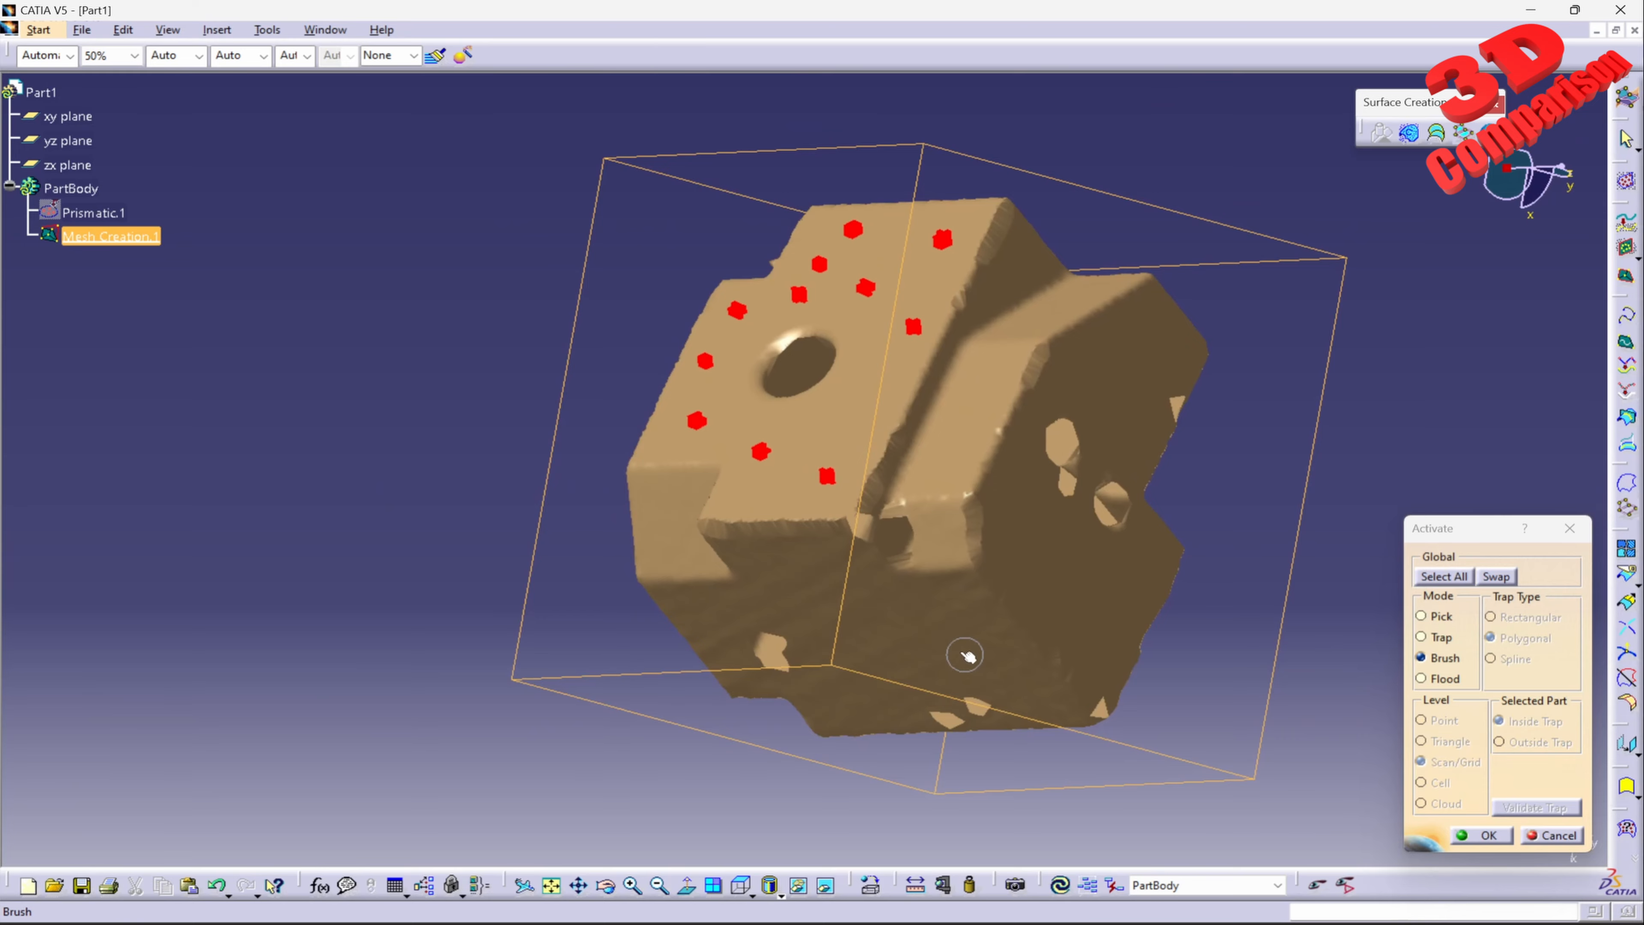
left_click(1481, 835)
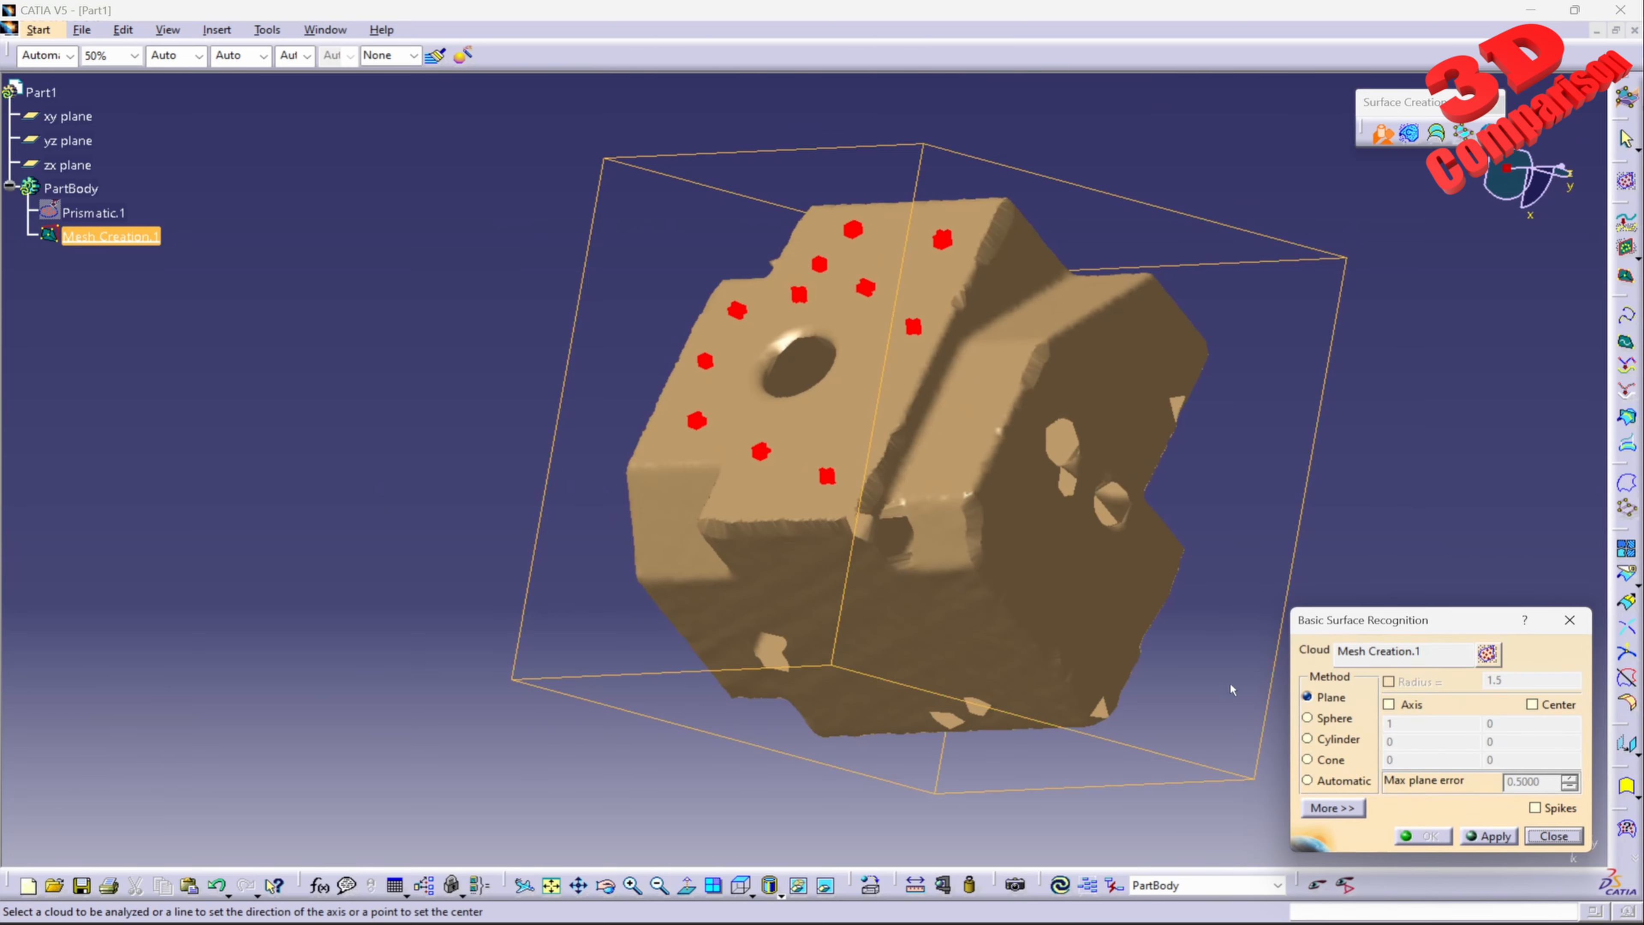
Step: Fit a plane to the brushed patches and extend its sides until it covers the whole flat face with the hole
left_click(1499, 841)
mouse_move(914, 506)
middle_mouse_down()
mouse_move(897, 504)
mouse_move(1087, 500)
middle_mouse_up()
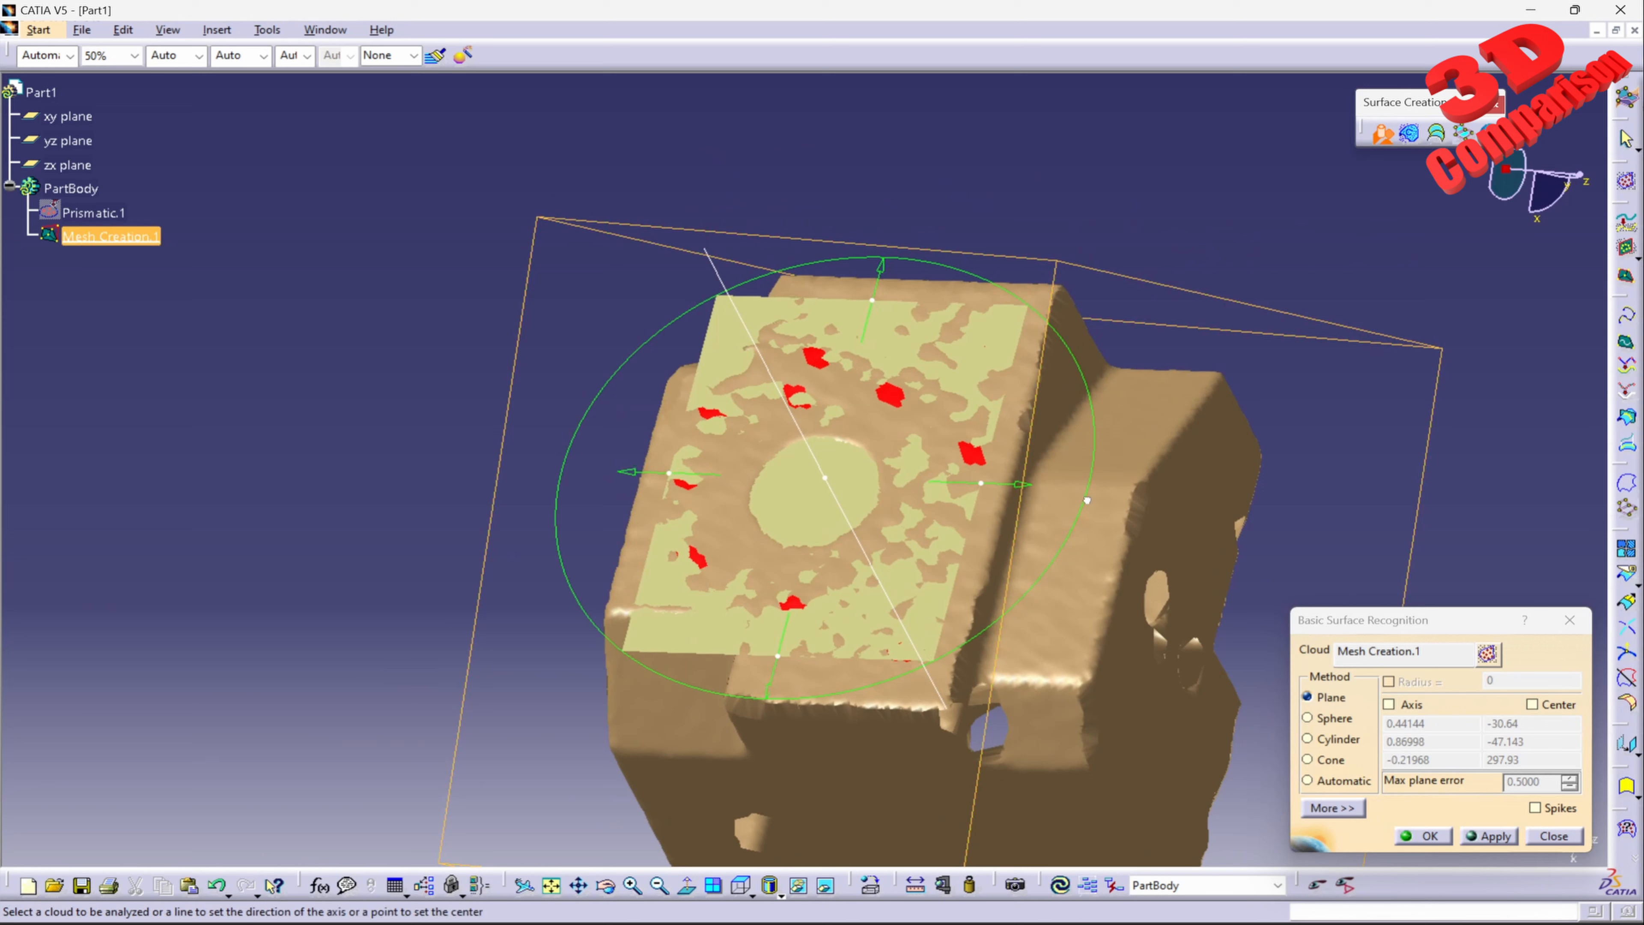
left_click_drag(1087, 500, 1041, 493)
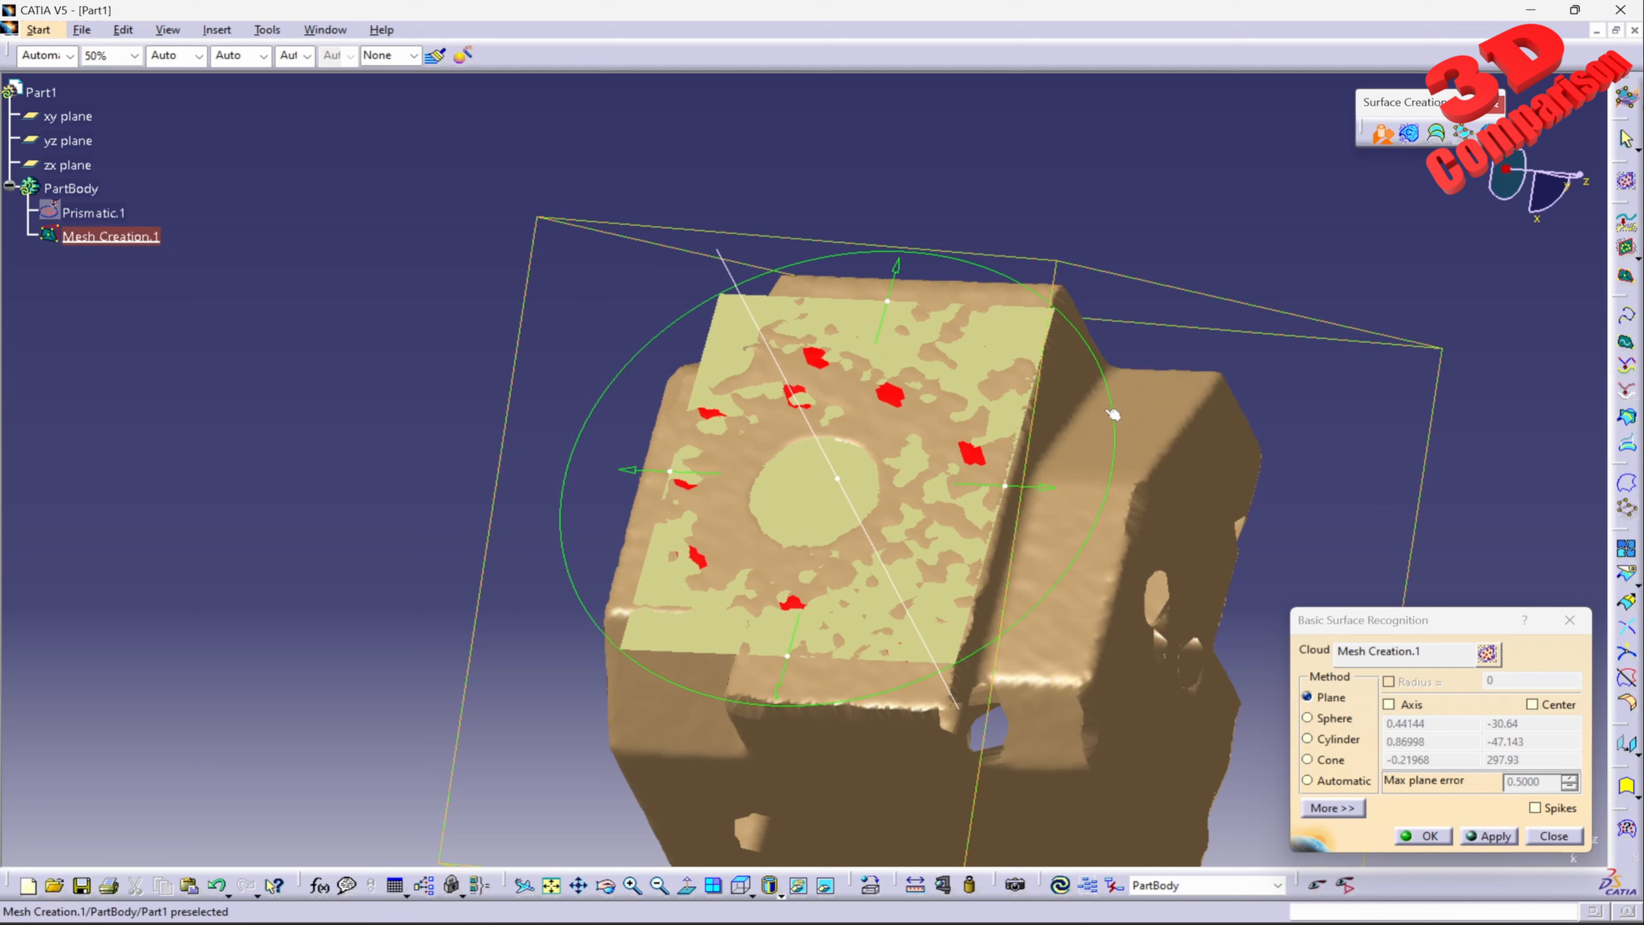
left_click_drag(1115, 410, 1114, 403)
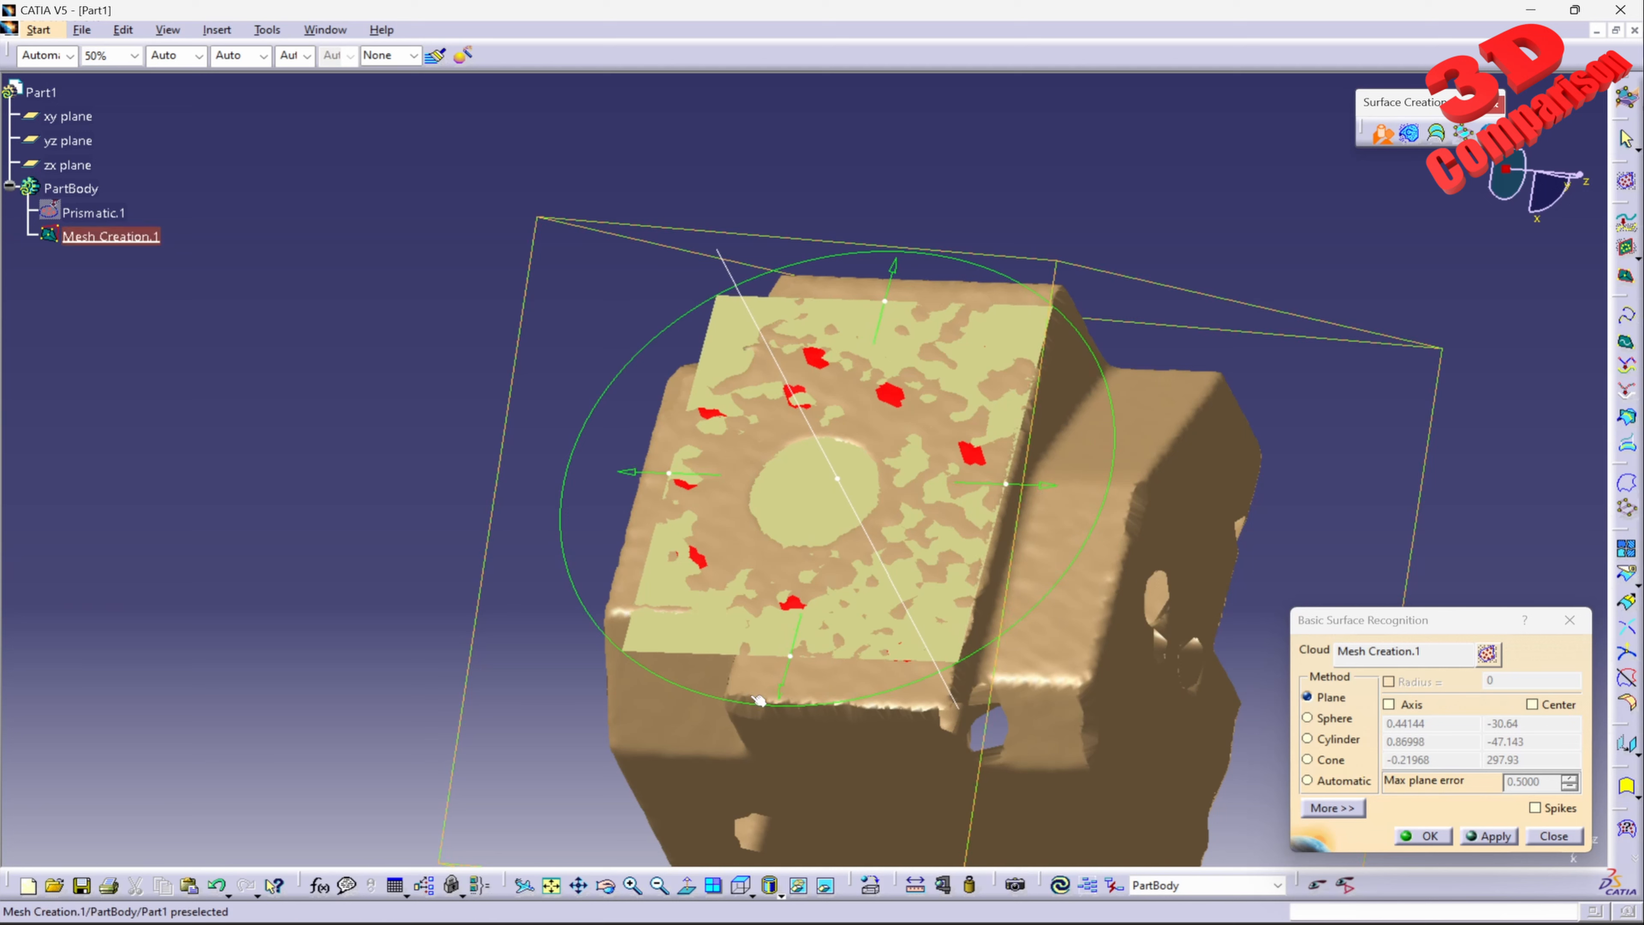
left_click_drag(787, 695, 773, 746)
left_click_drag(662, 529, 601, 524)
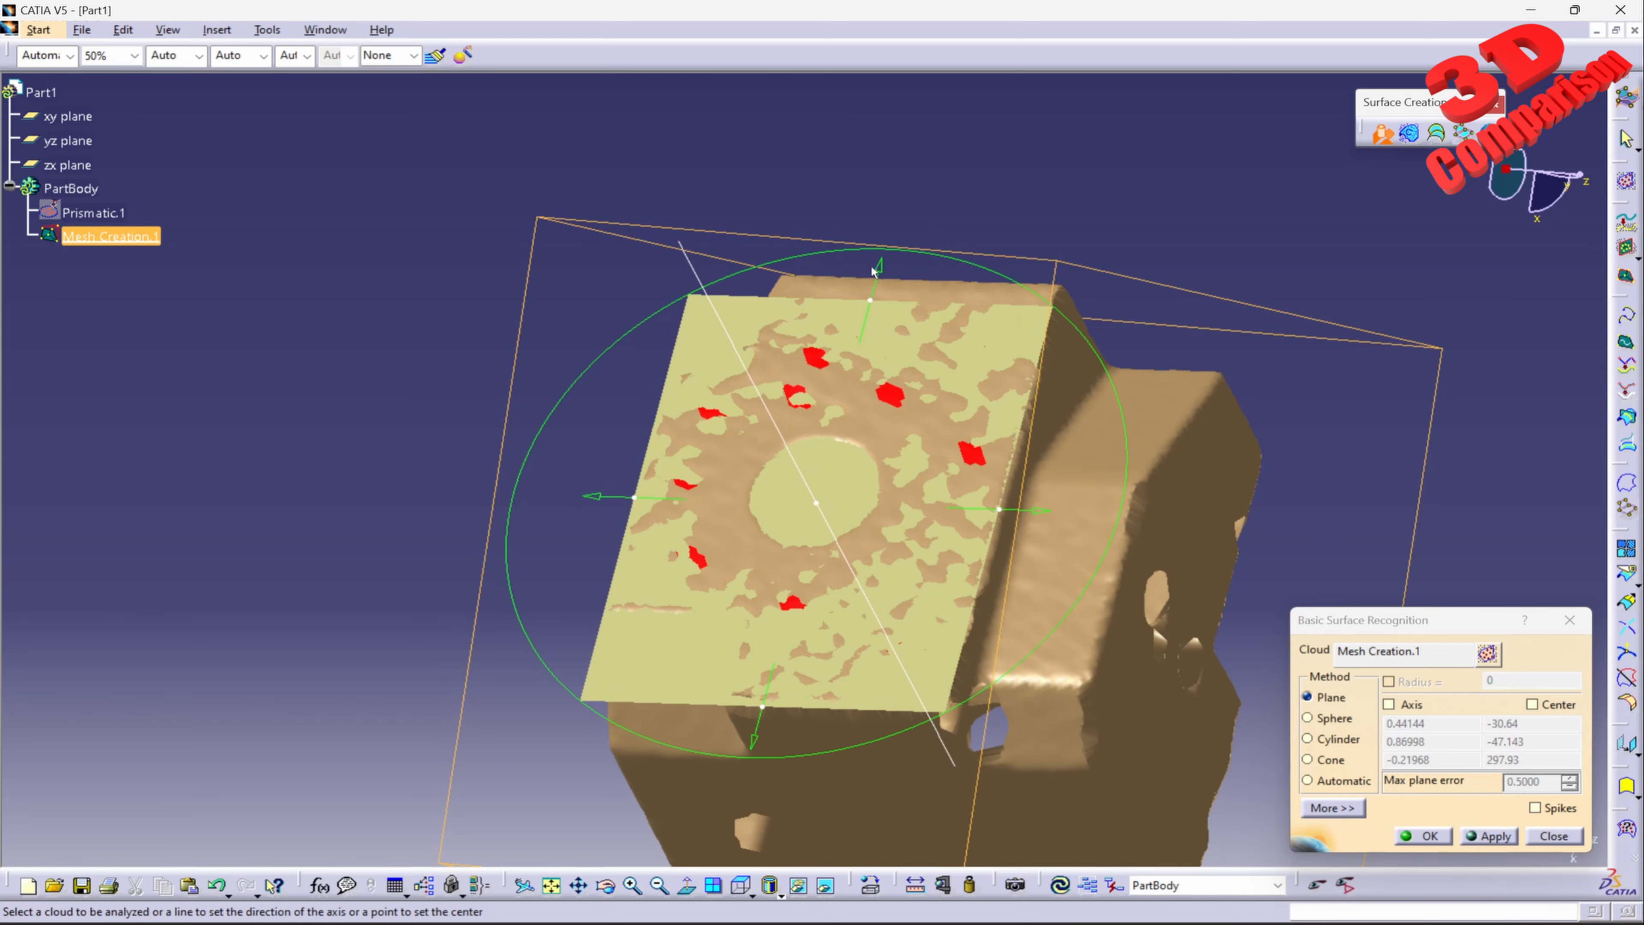
left_click_drag(879, 268, 893, 250)
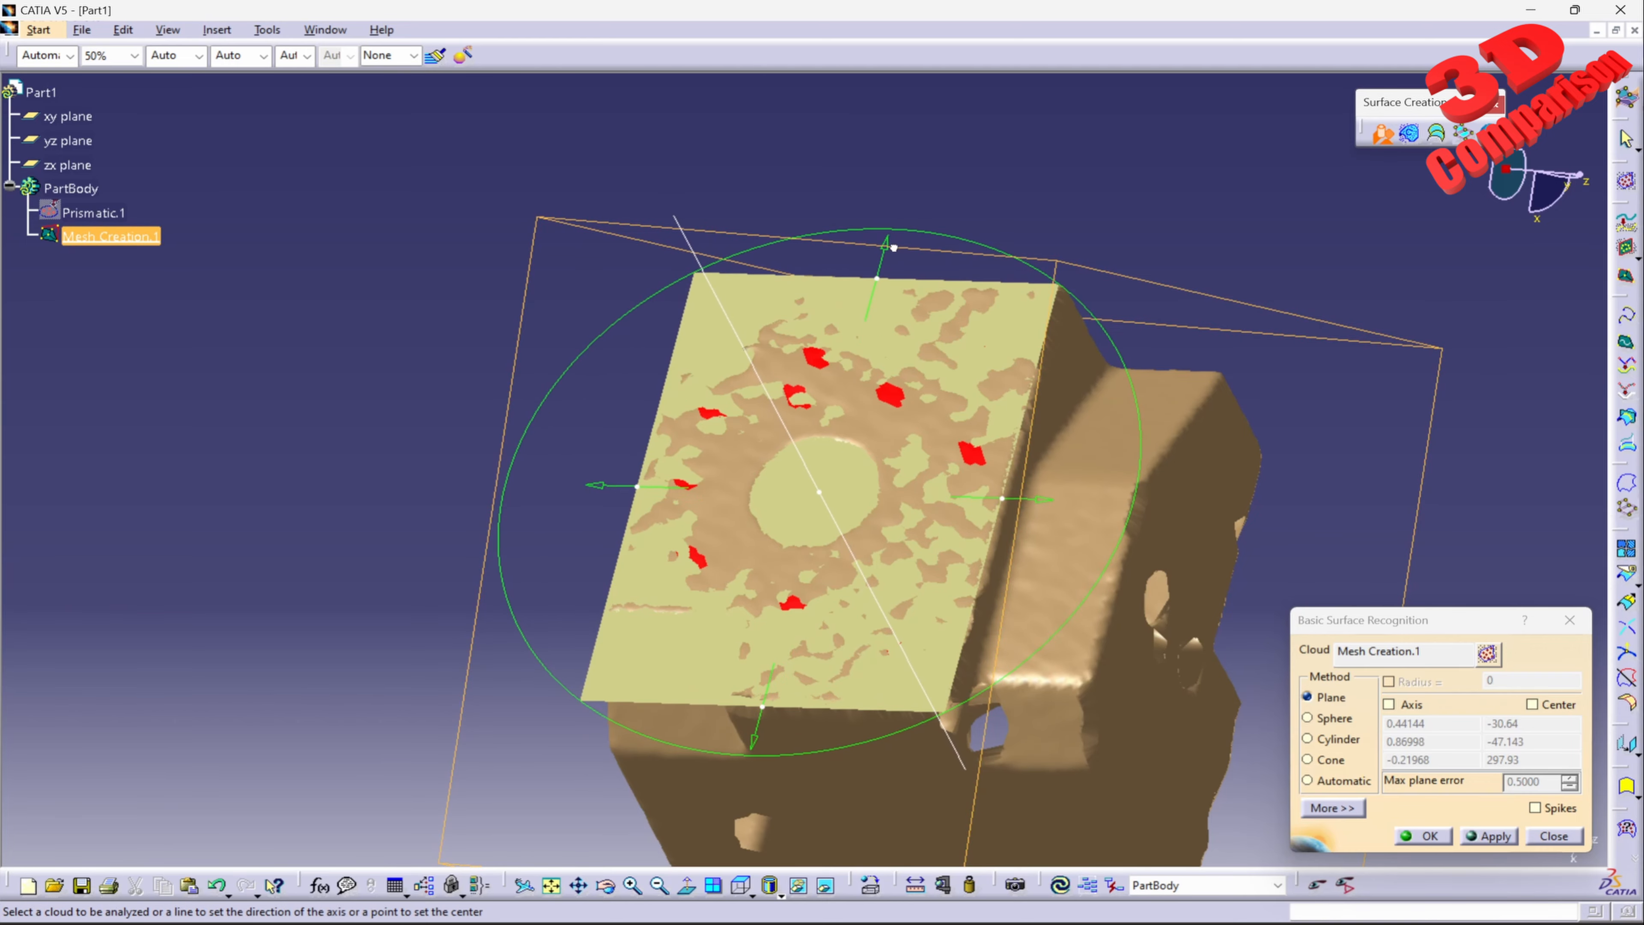
middle_click_drag(933, 264, 874, 414)
left_click(1430, 836)
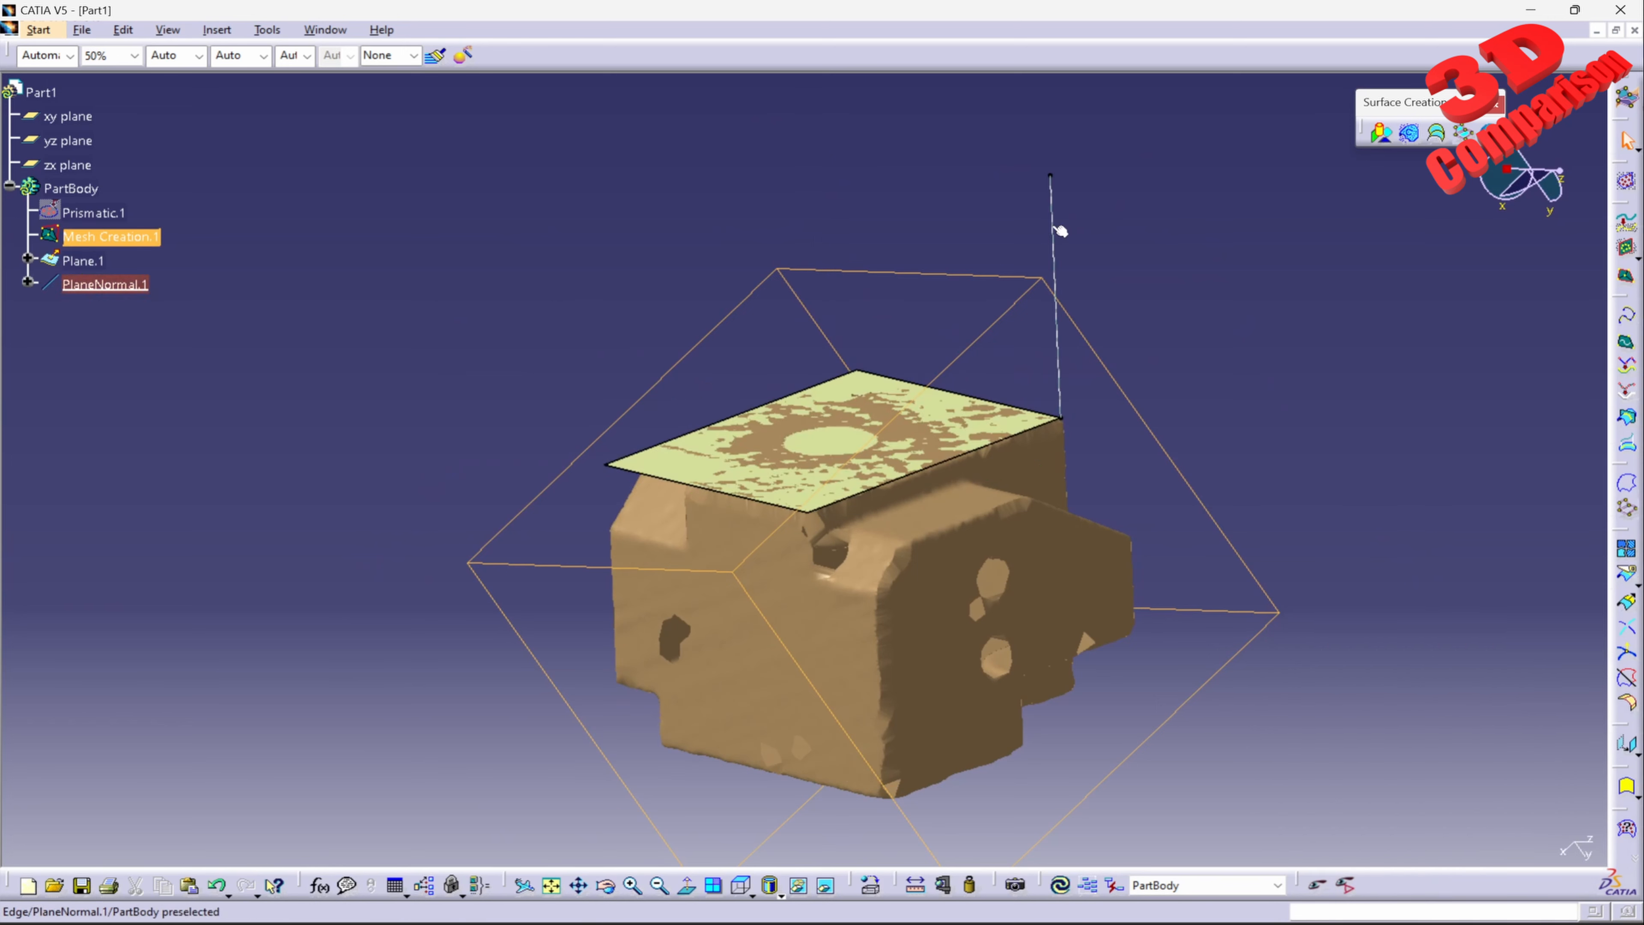
Step: Examine the recognized plane, its normal line at the corner, and their location relative to the part's origin planes
left_click(83, 260)
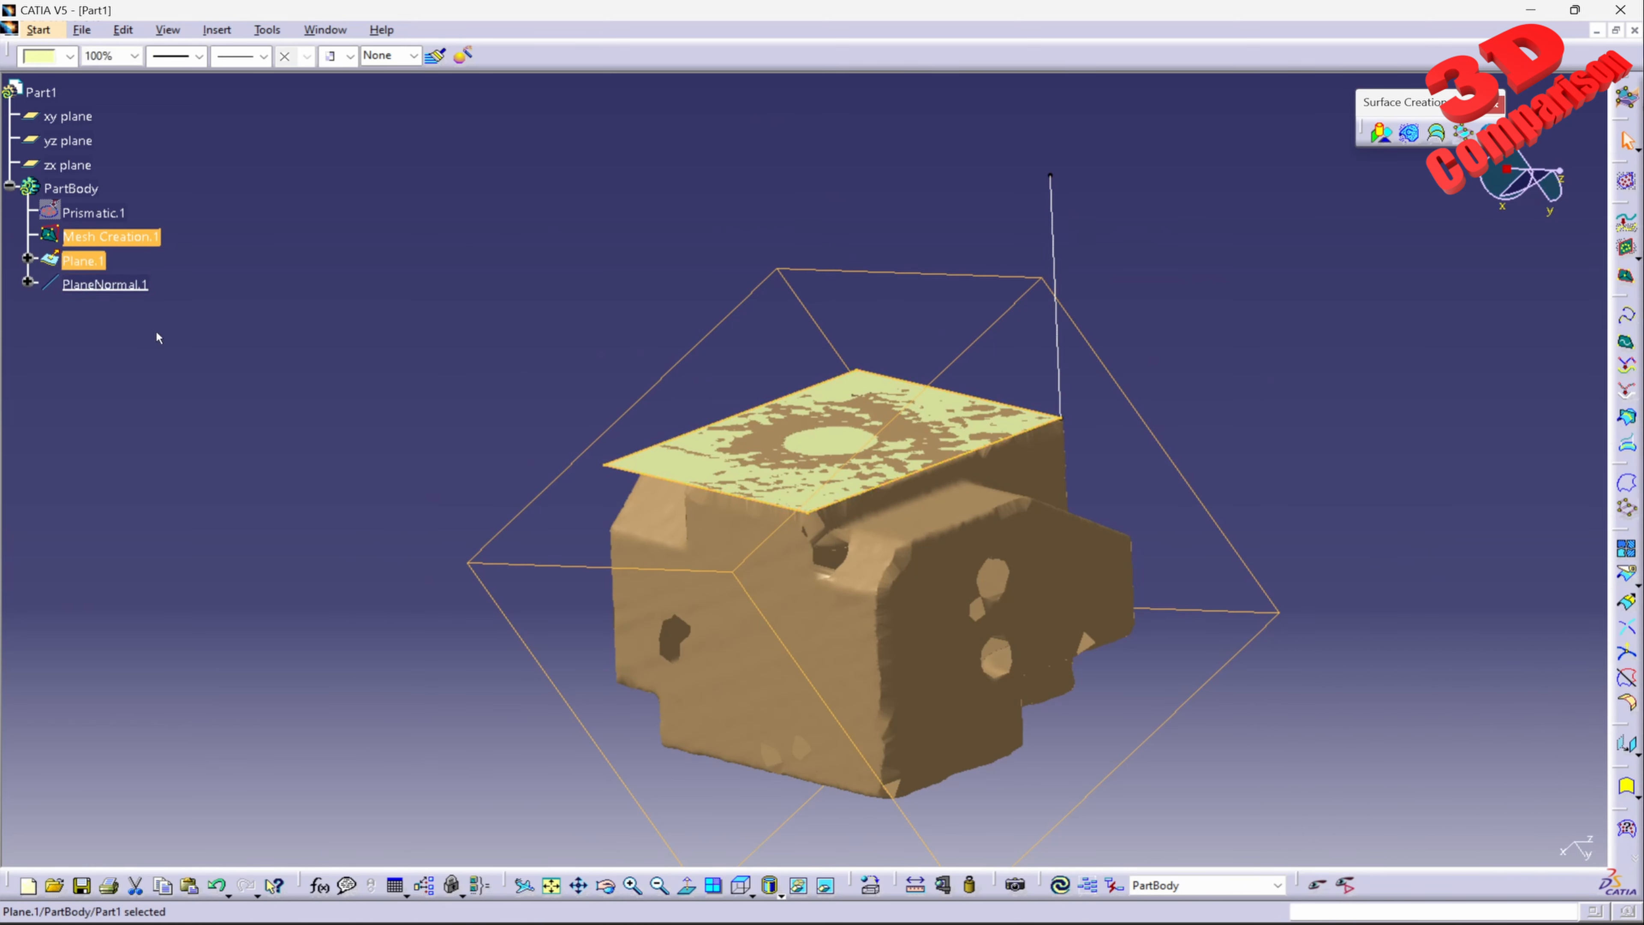
left_click(134, 286)
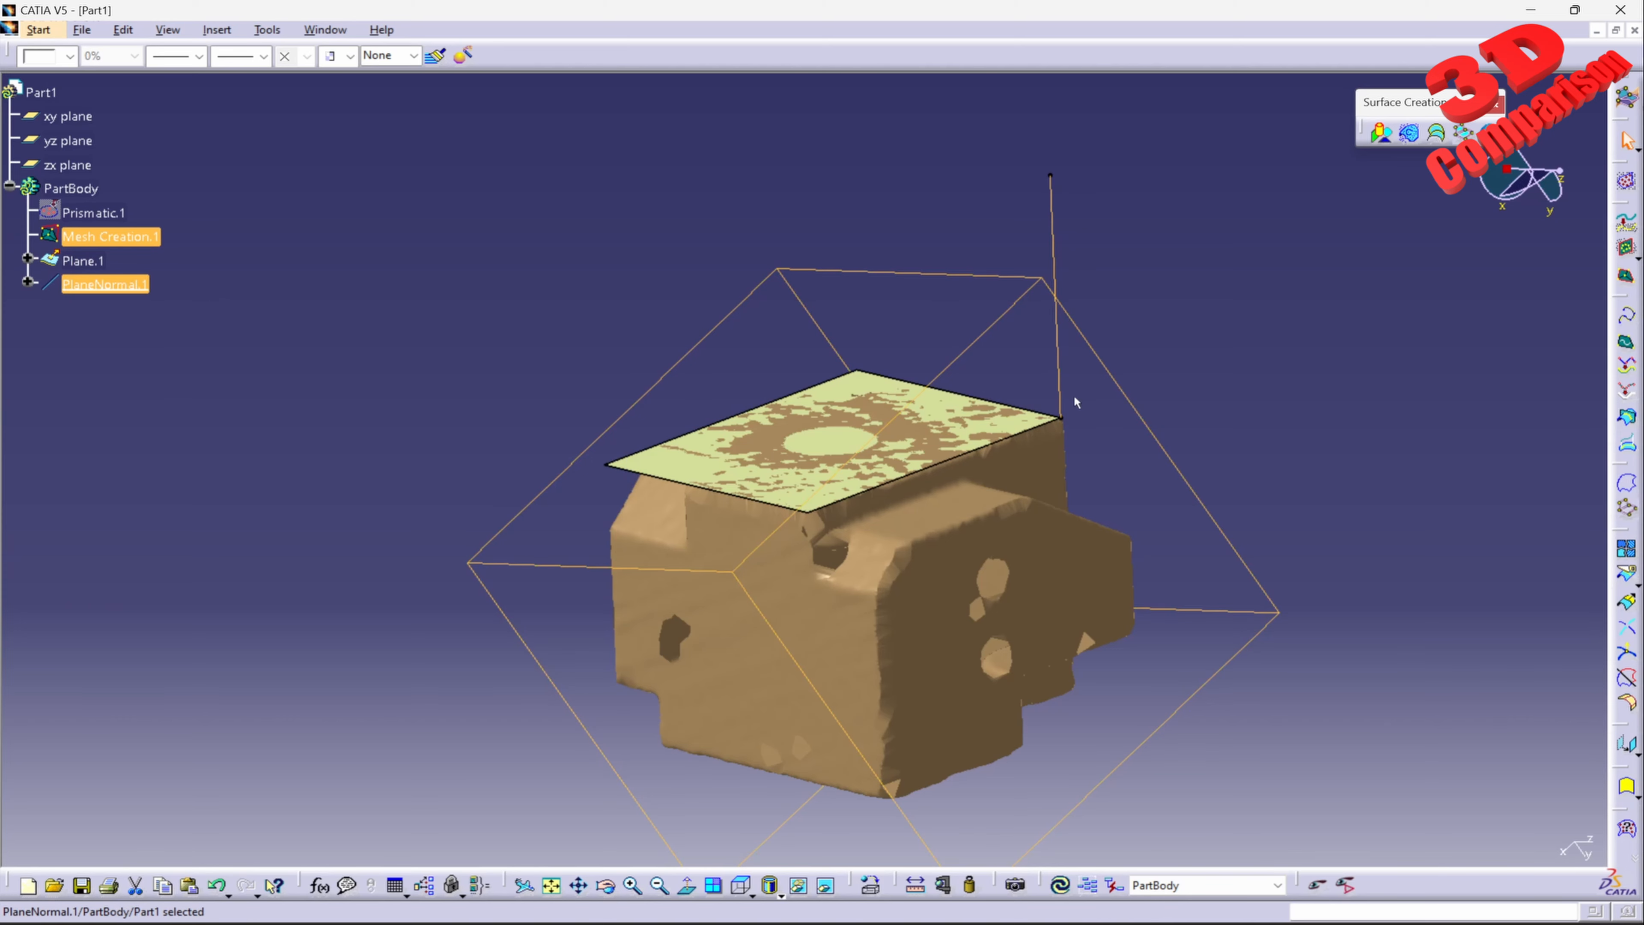
left_click(1265, 318)
left_click(1064, 422)
mouse_move(1223, 425)
middle_mouse_down()
mouse_move(1065, 422)
mouse_move(1060, 478)
middle_mouse_up()
middle_click_drag(809, 550, 897, 520)
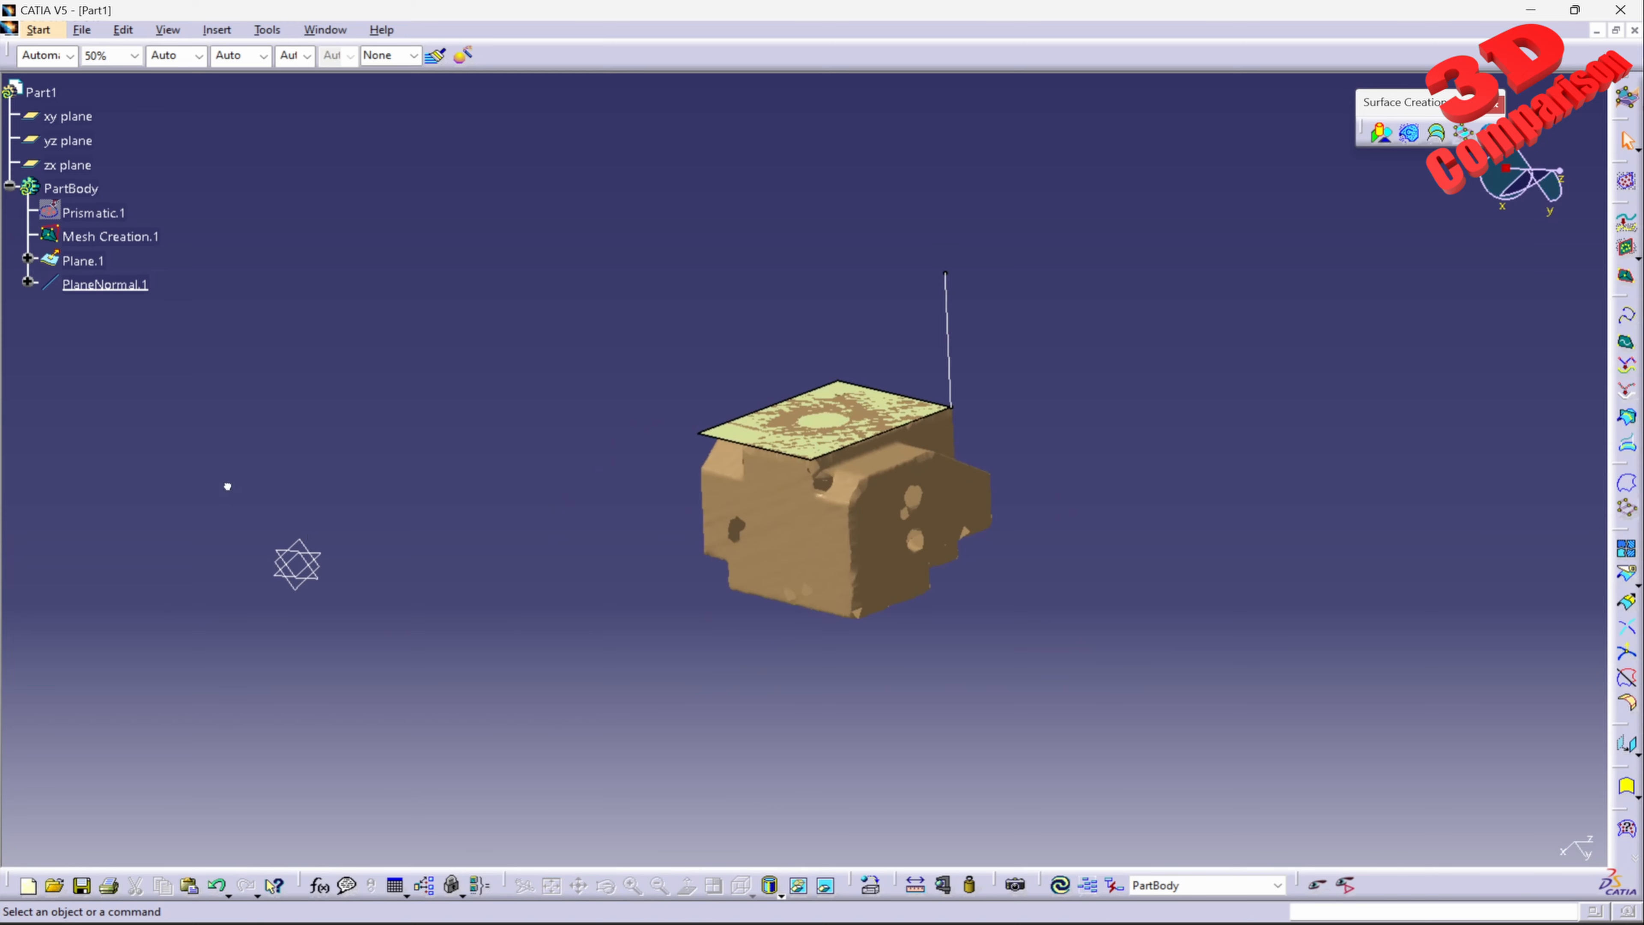
left_click_drag(227, 483, 362, 649)
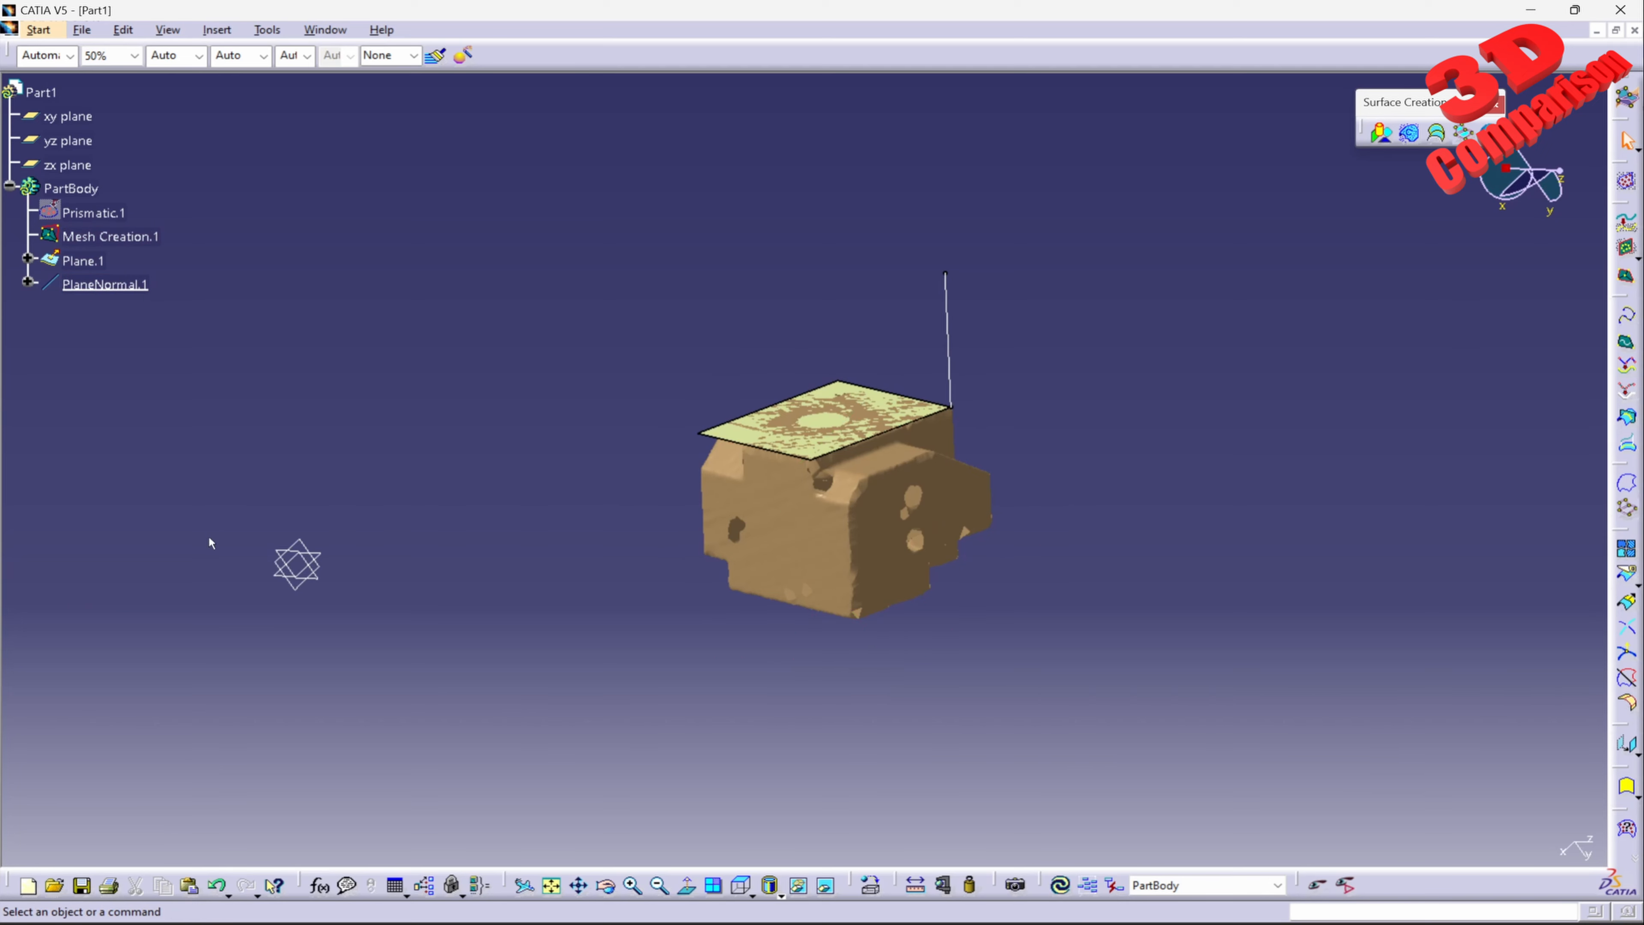
Step: Switch to the Generative Shape Design workbench
left_click(219, 32)
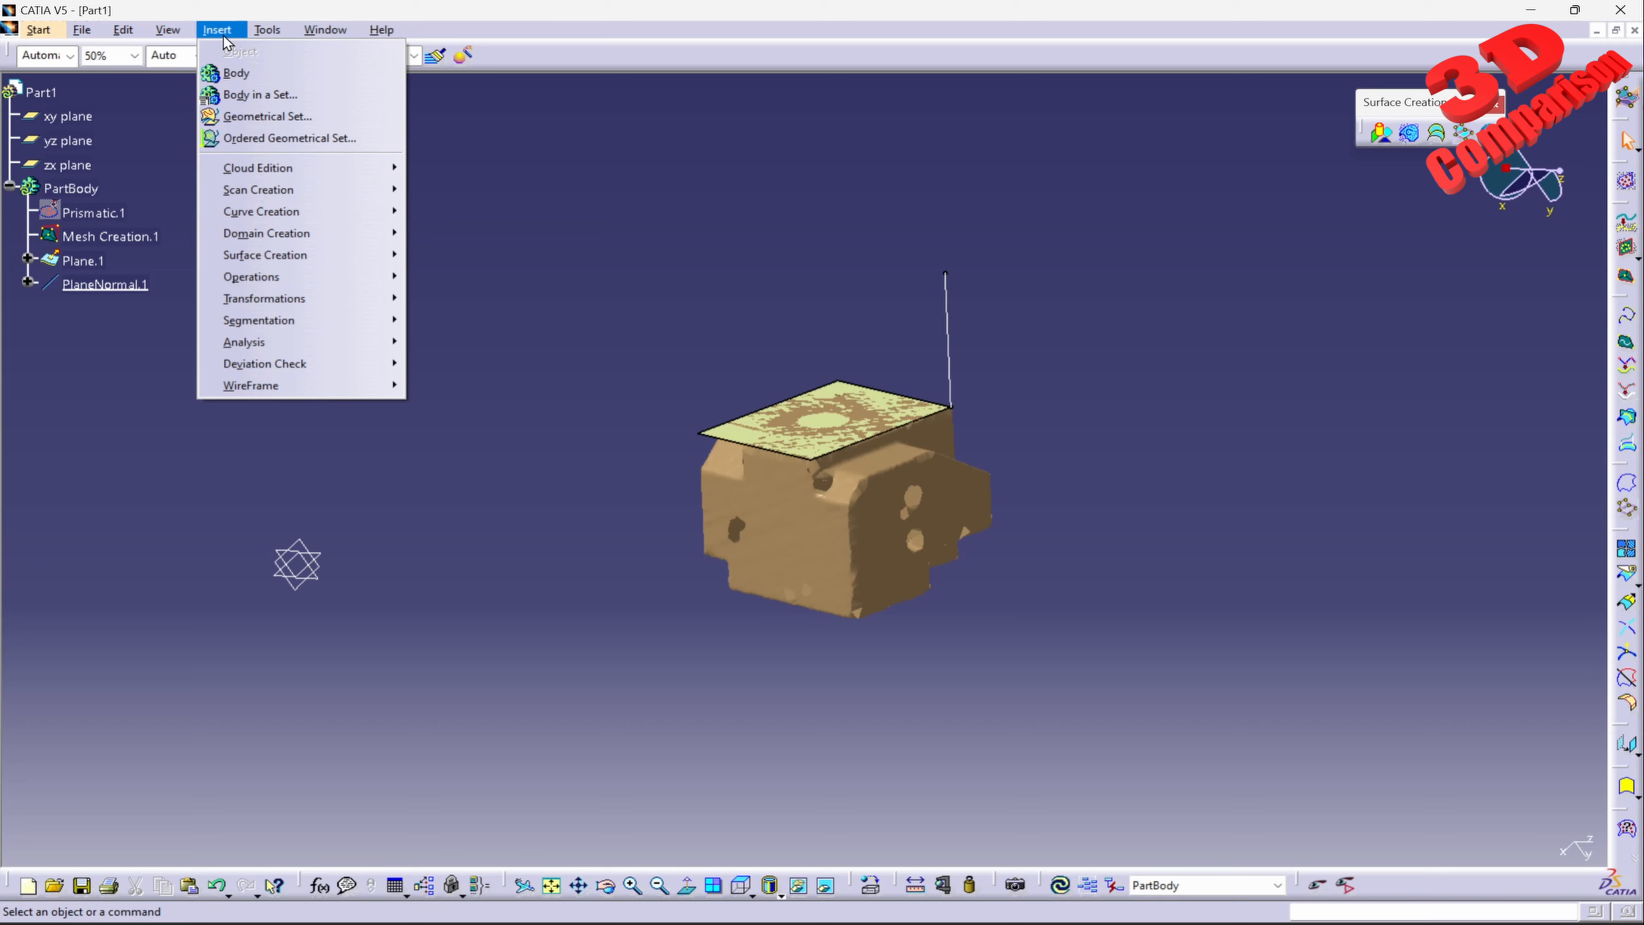
mouse_move(38, 29)
mouse_move(97, 94)
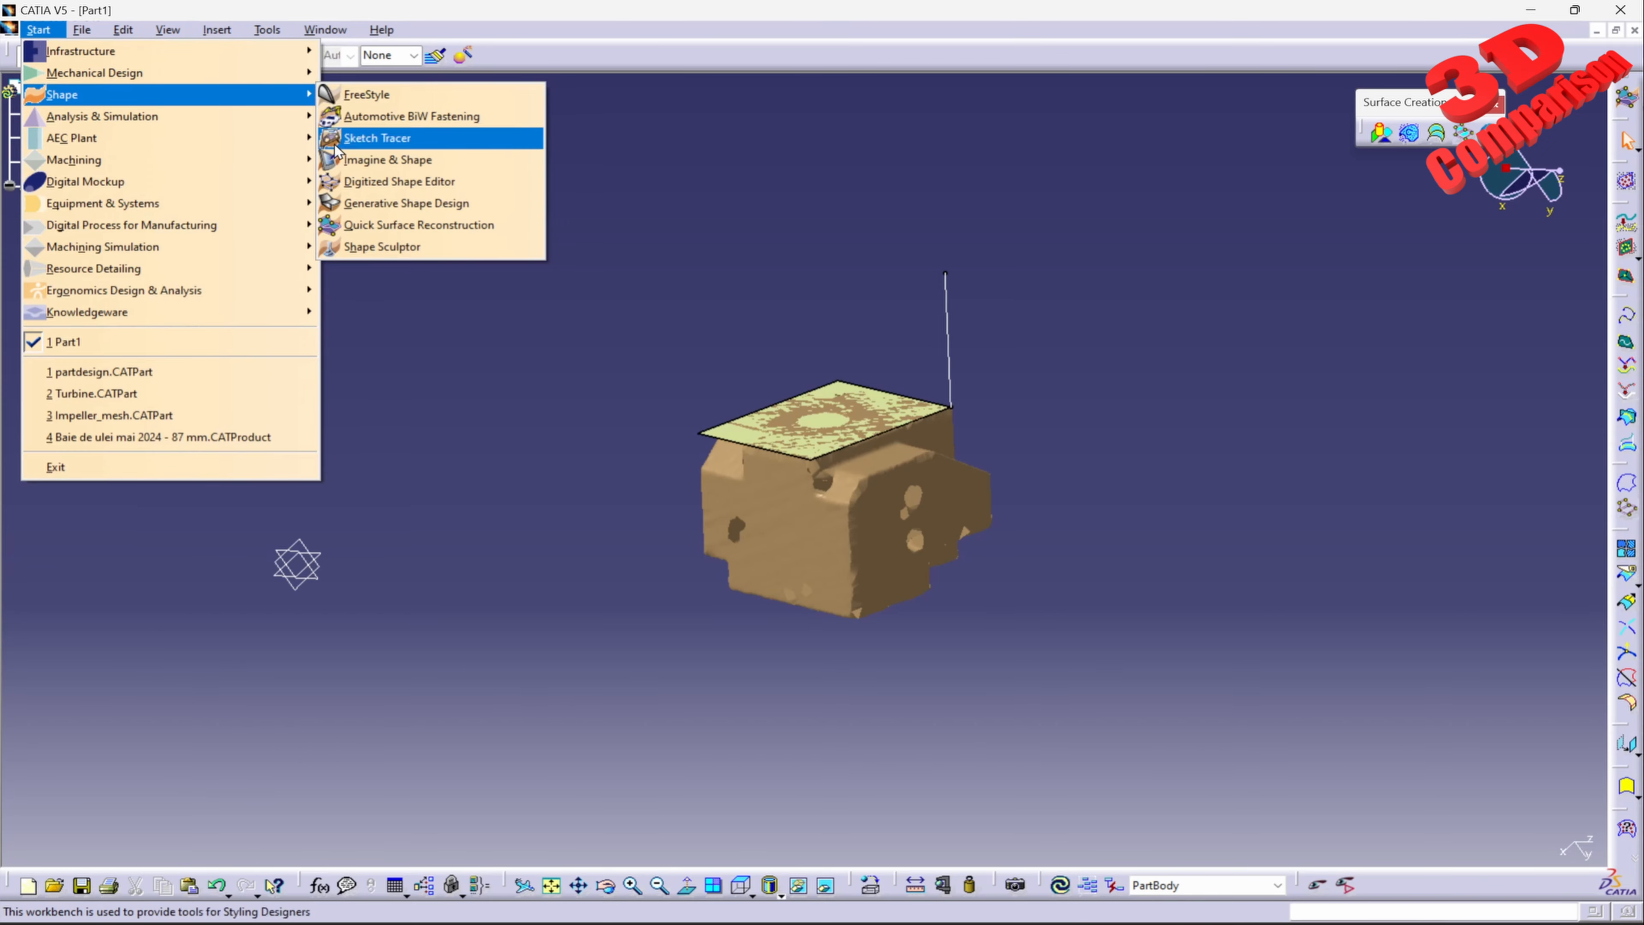
left_click(401, 202)
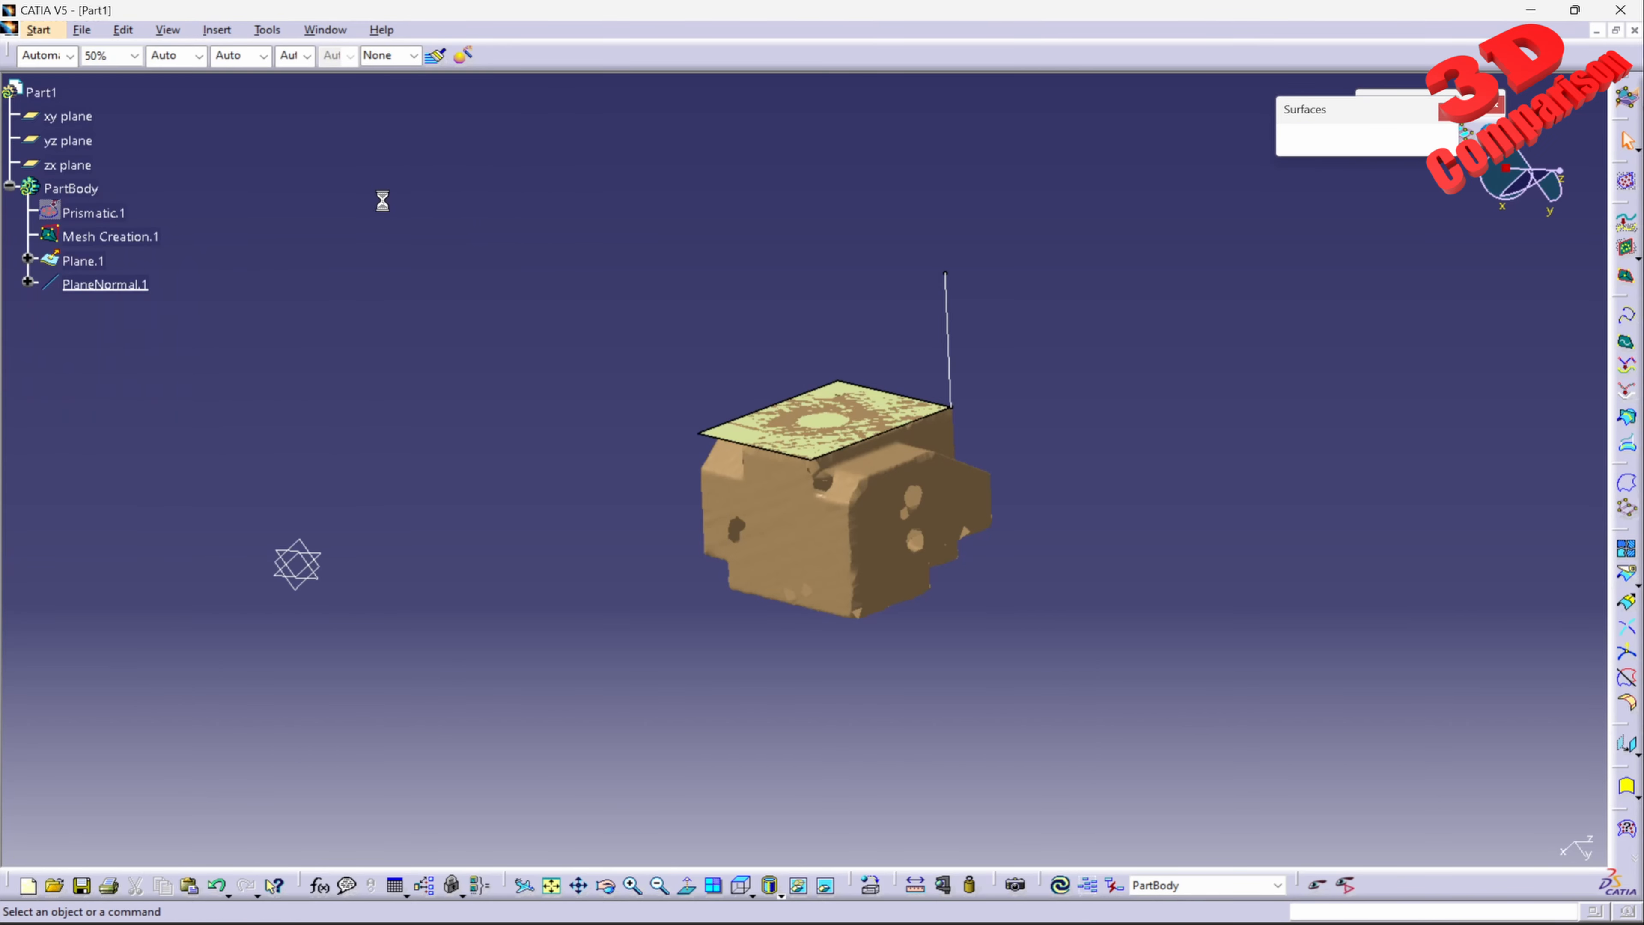
Step: Create a standard axis system at the absolute origin with the default computed origin and axes
left_click(219, 31)
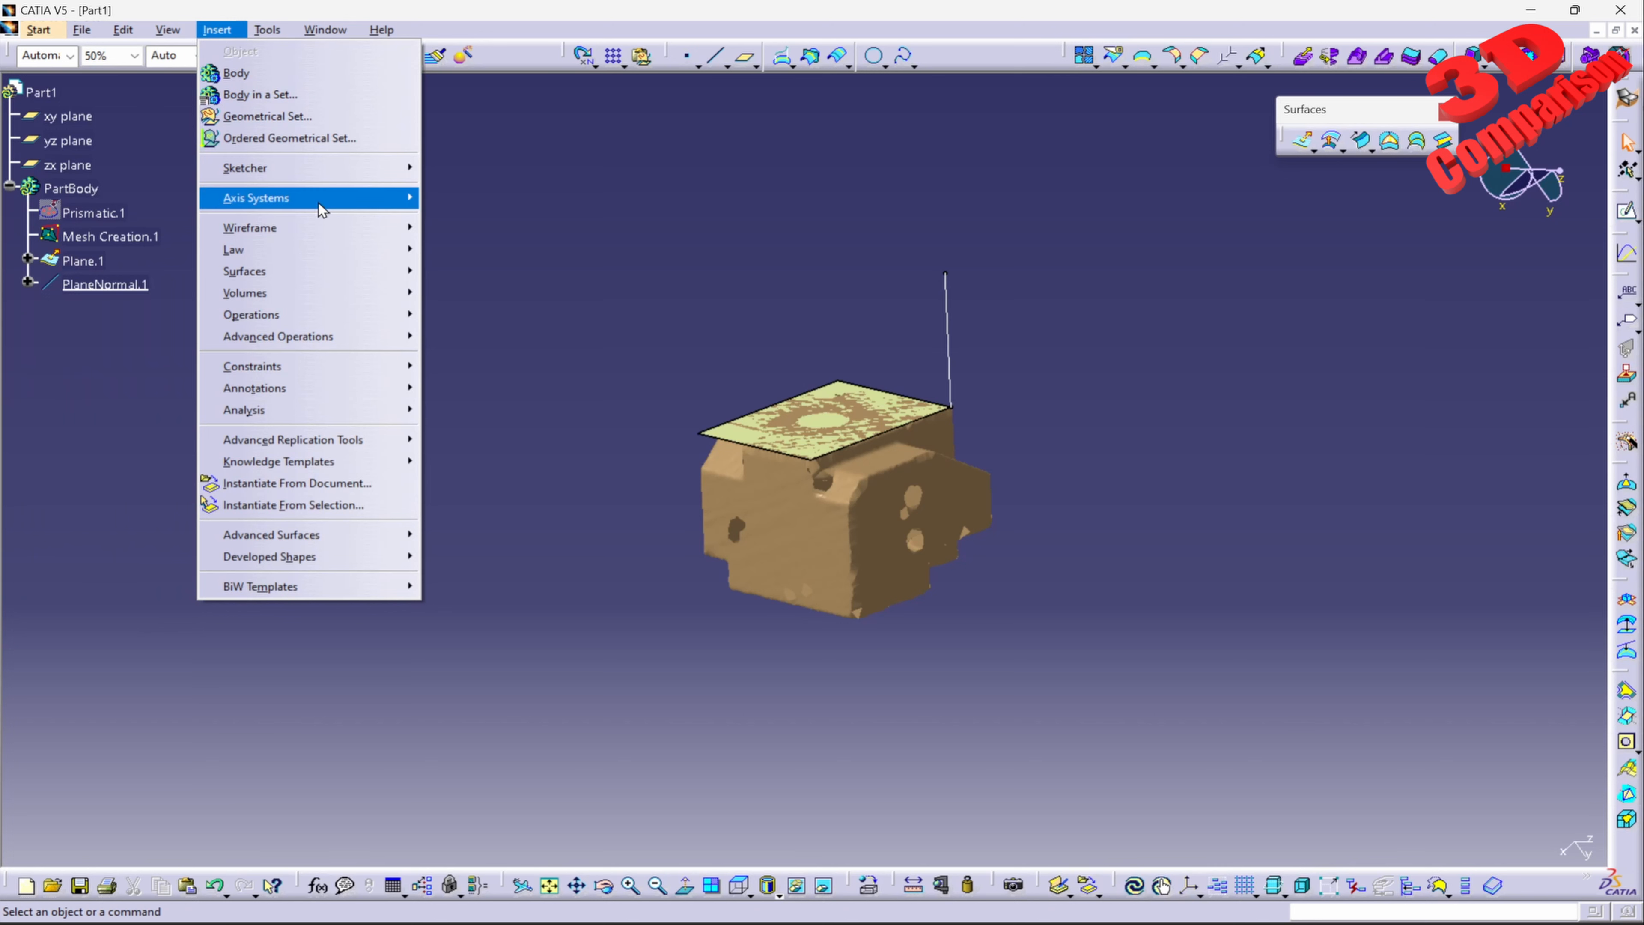
mouse_move(318, 204)
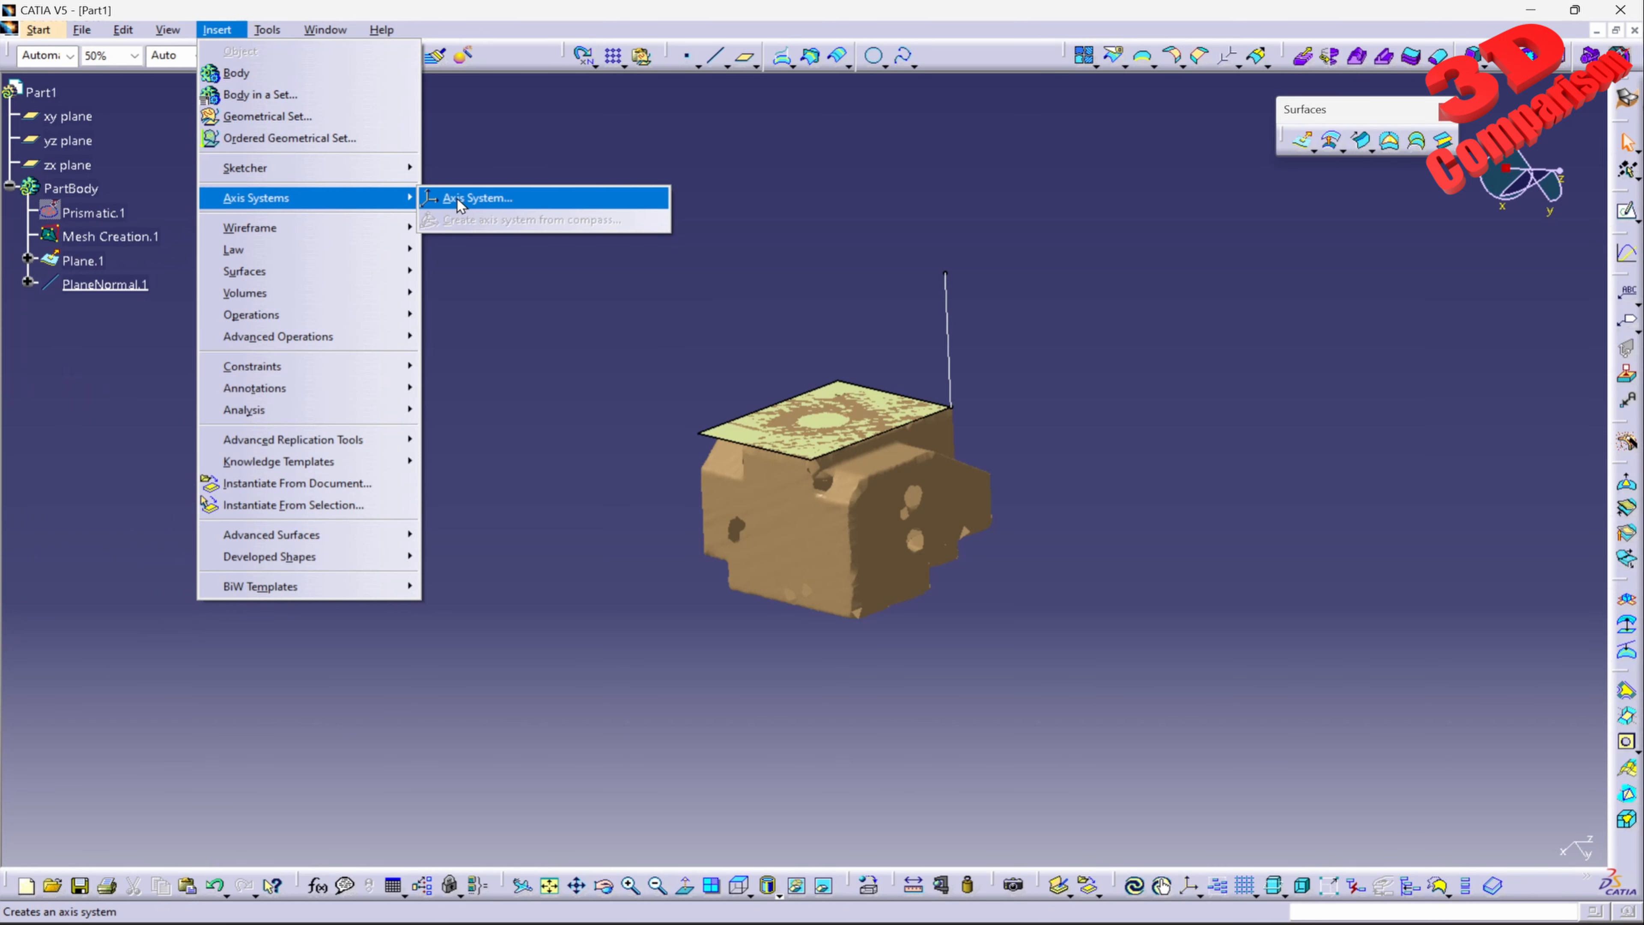
left_click(475, 198)
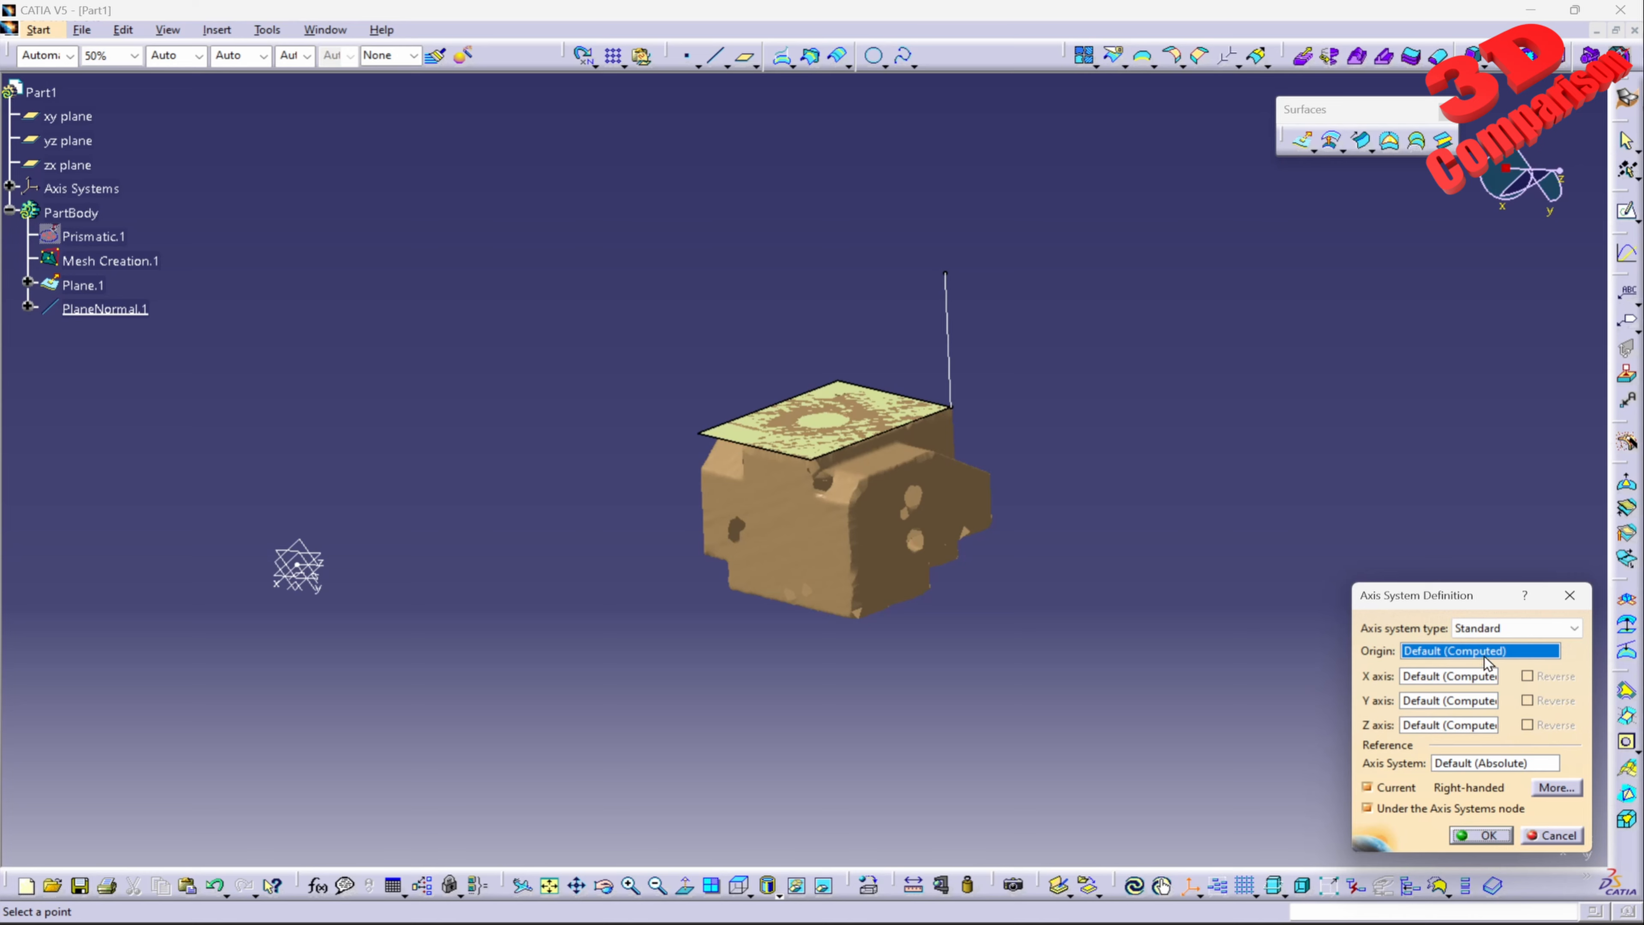
left_click(1483, 835)
mouse_move(327, 615)
middle_mouse_down()
mouse_move(512, 397)
mouse_move(327, 523)
middle_mouse_up()
left_click_drag(165, 427, 295, 587)
left_click(543, 462)
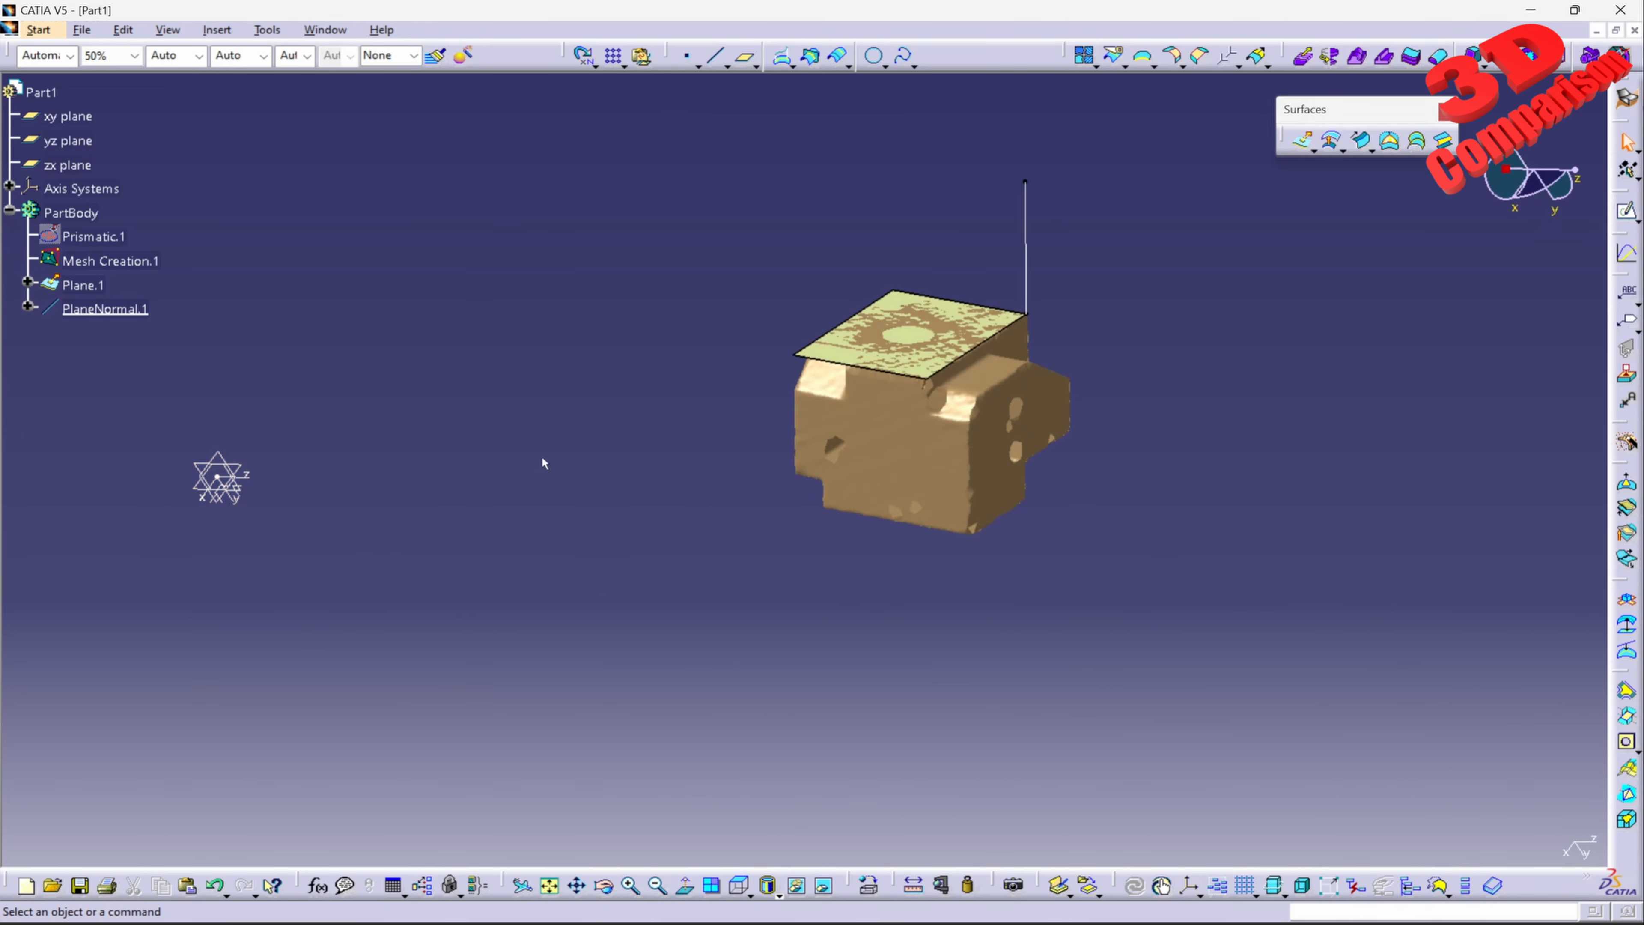
Step: Define a second axis system with its origin at the plane corner where the normal line starts and its Z axis along PlaneNormal.1
left_click(216, 30)
mouse_move(352, 198)
left_click(557, 200)
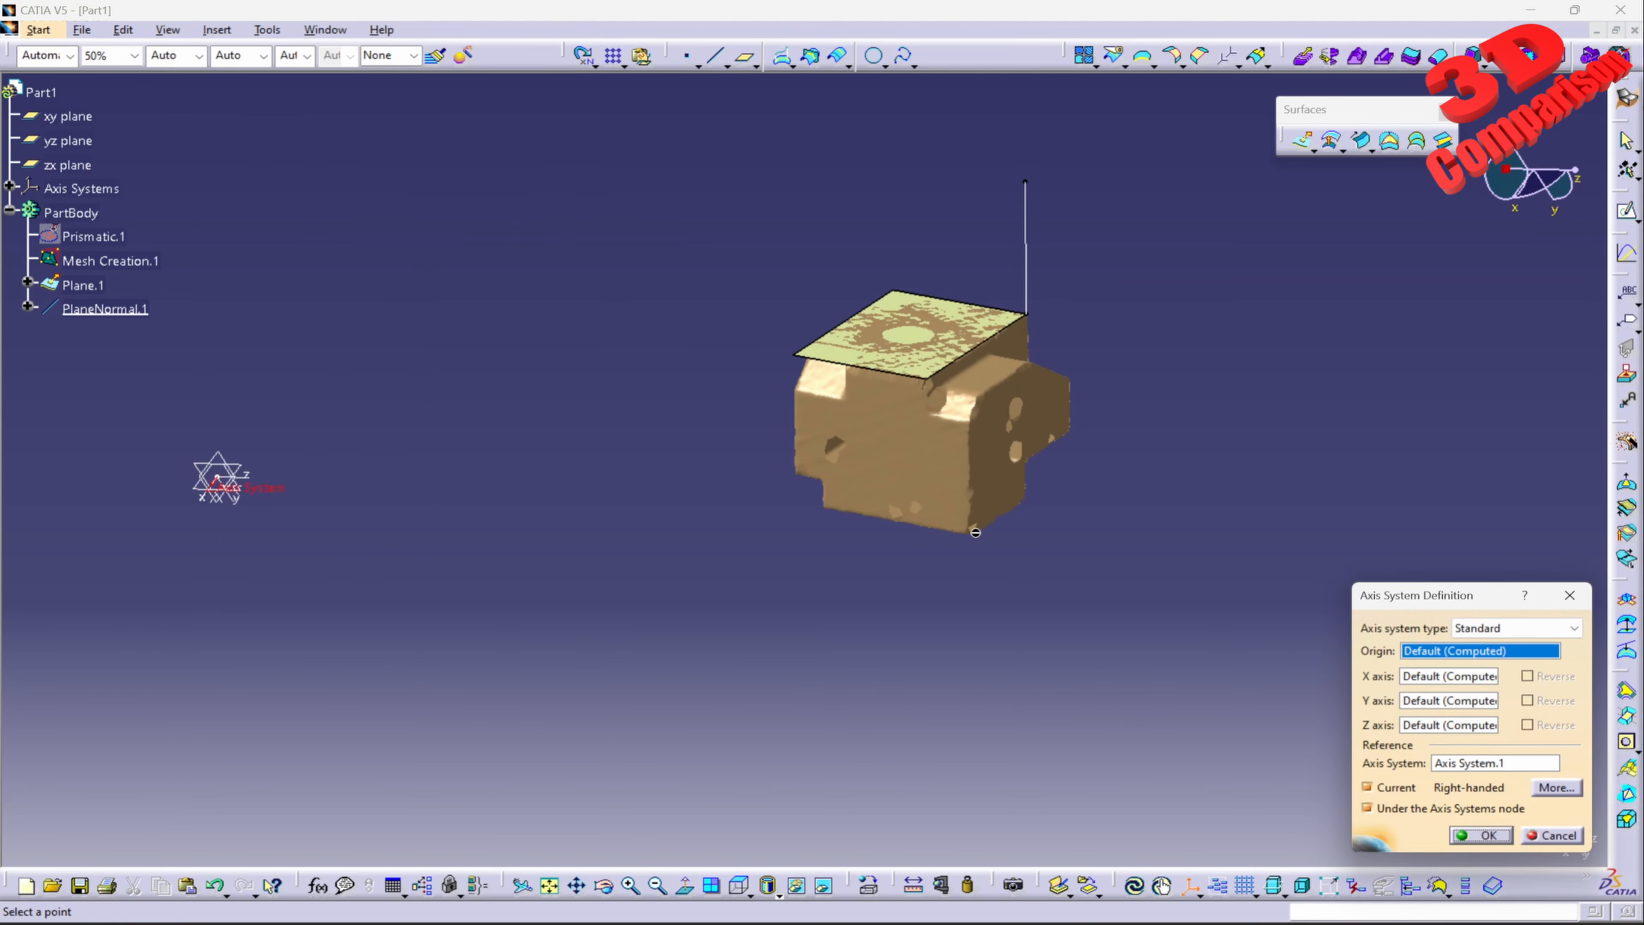
middle_click_drag(976, 532, 917, 495)
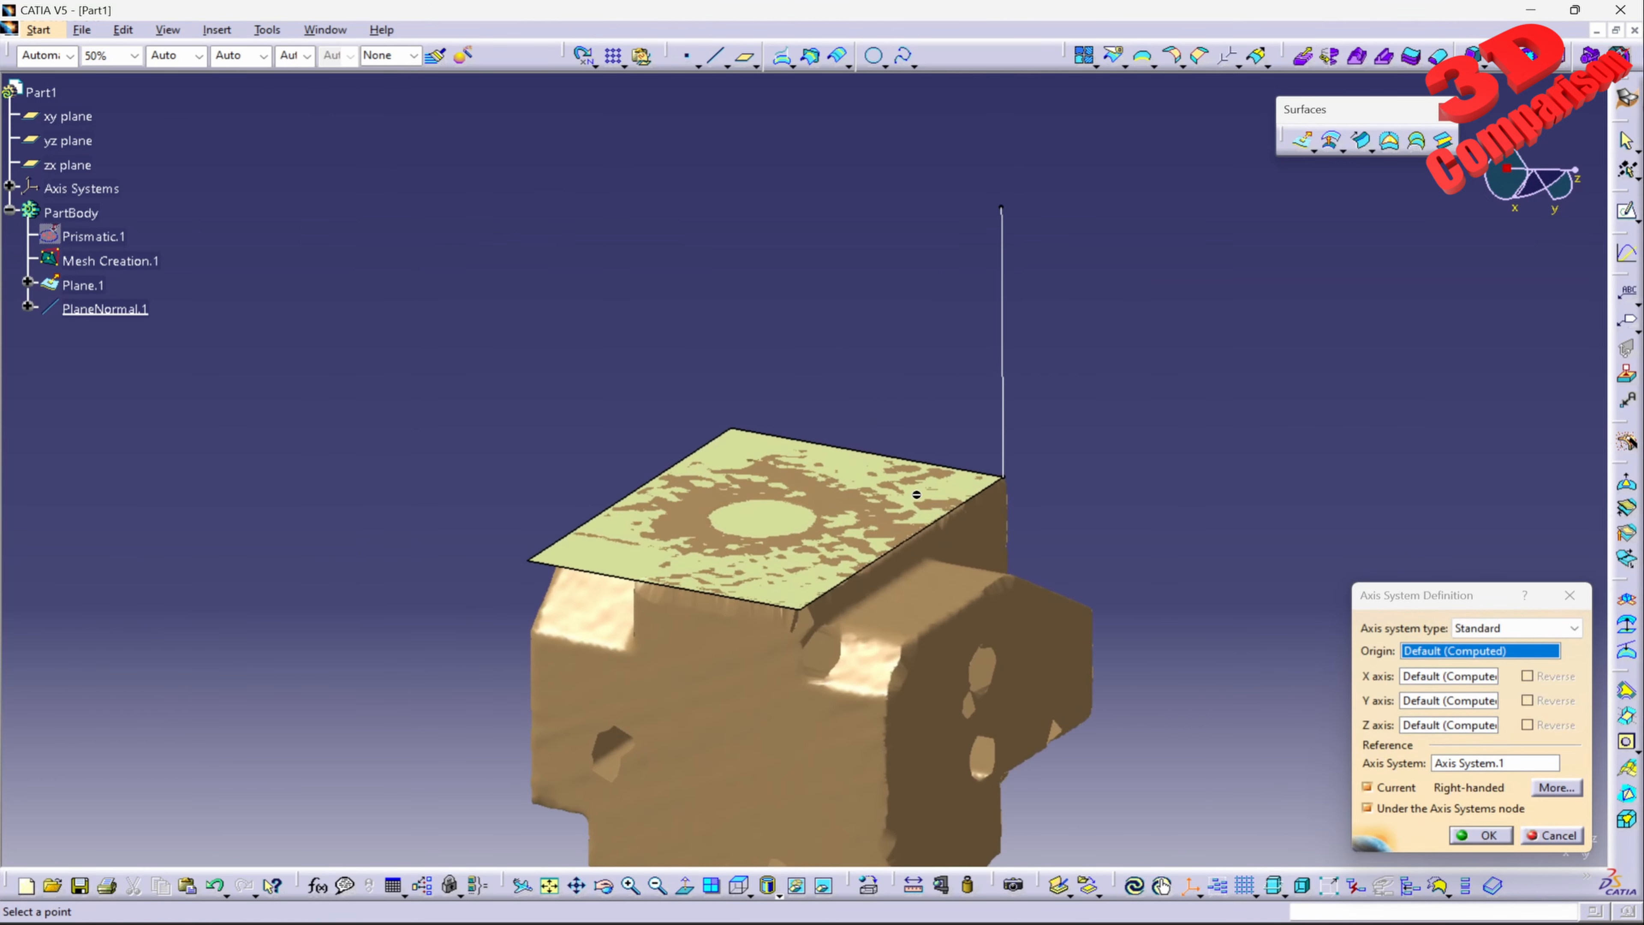
left_click(1005, 480)
middle_click_drag(1005, 481, 773, 401)
middle_click_drag(952, 570, 965, 379)
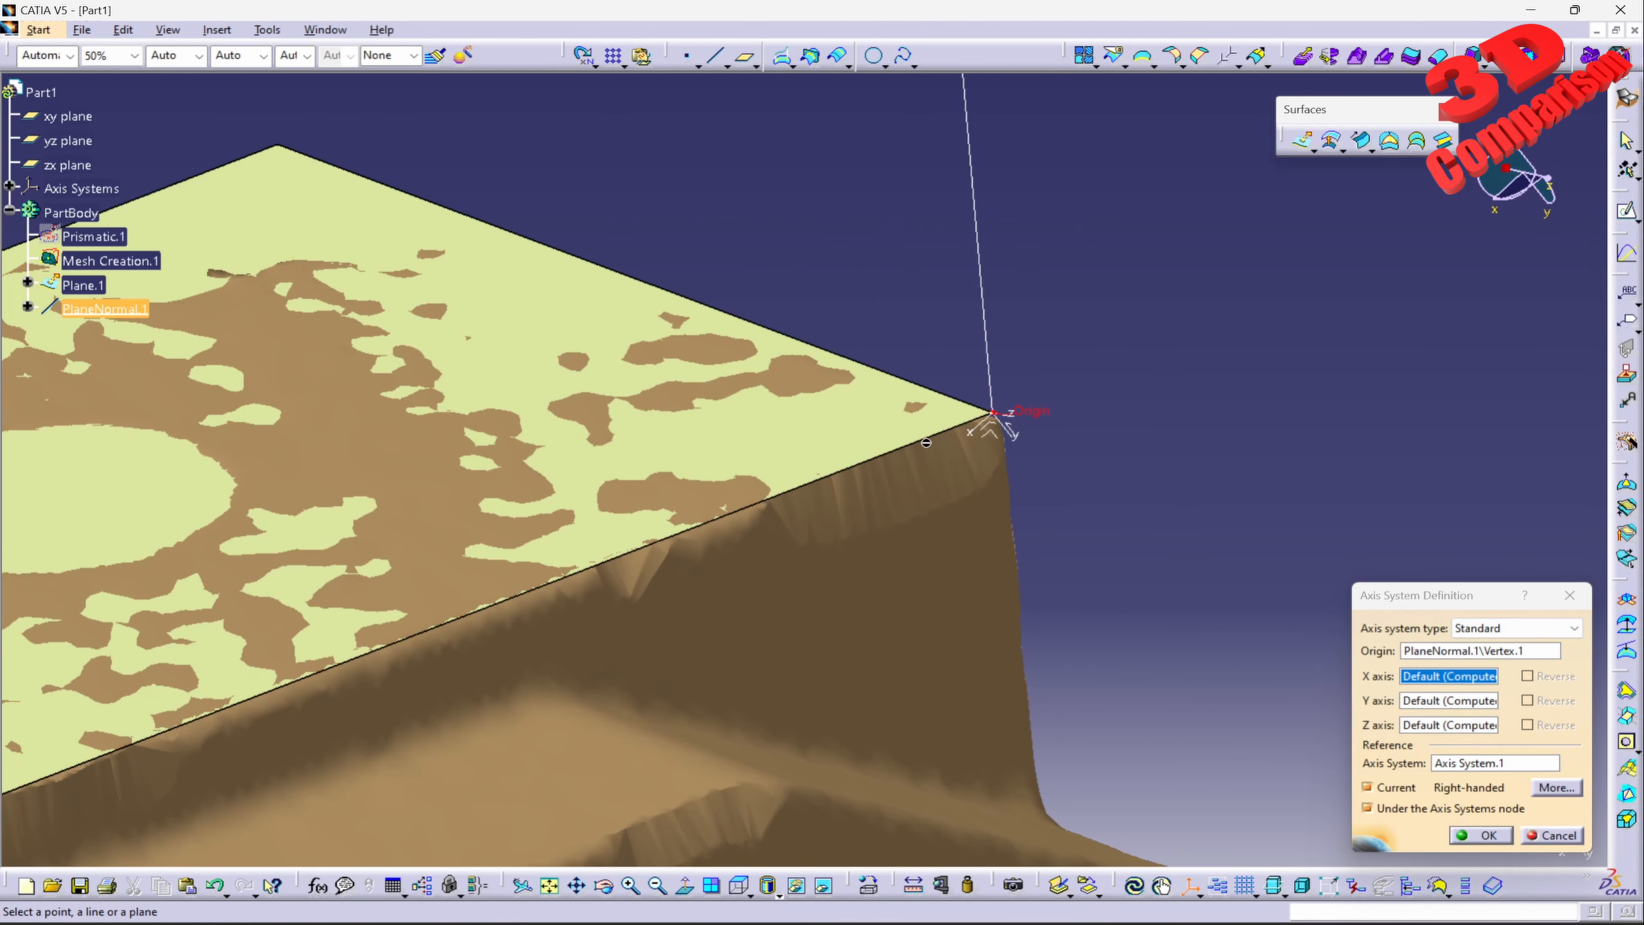
middle_click_drag(861, 433, 847, 606)
middle_click_drag(741, 643, 795, 619)
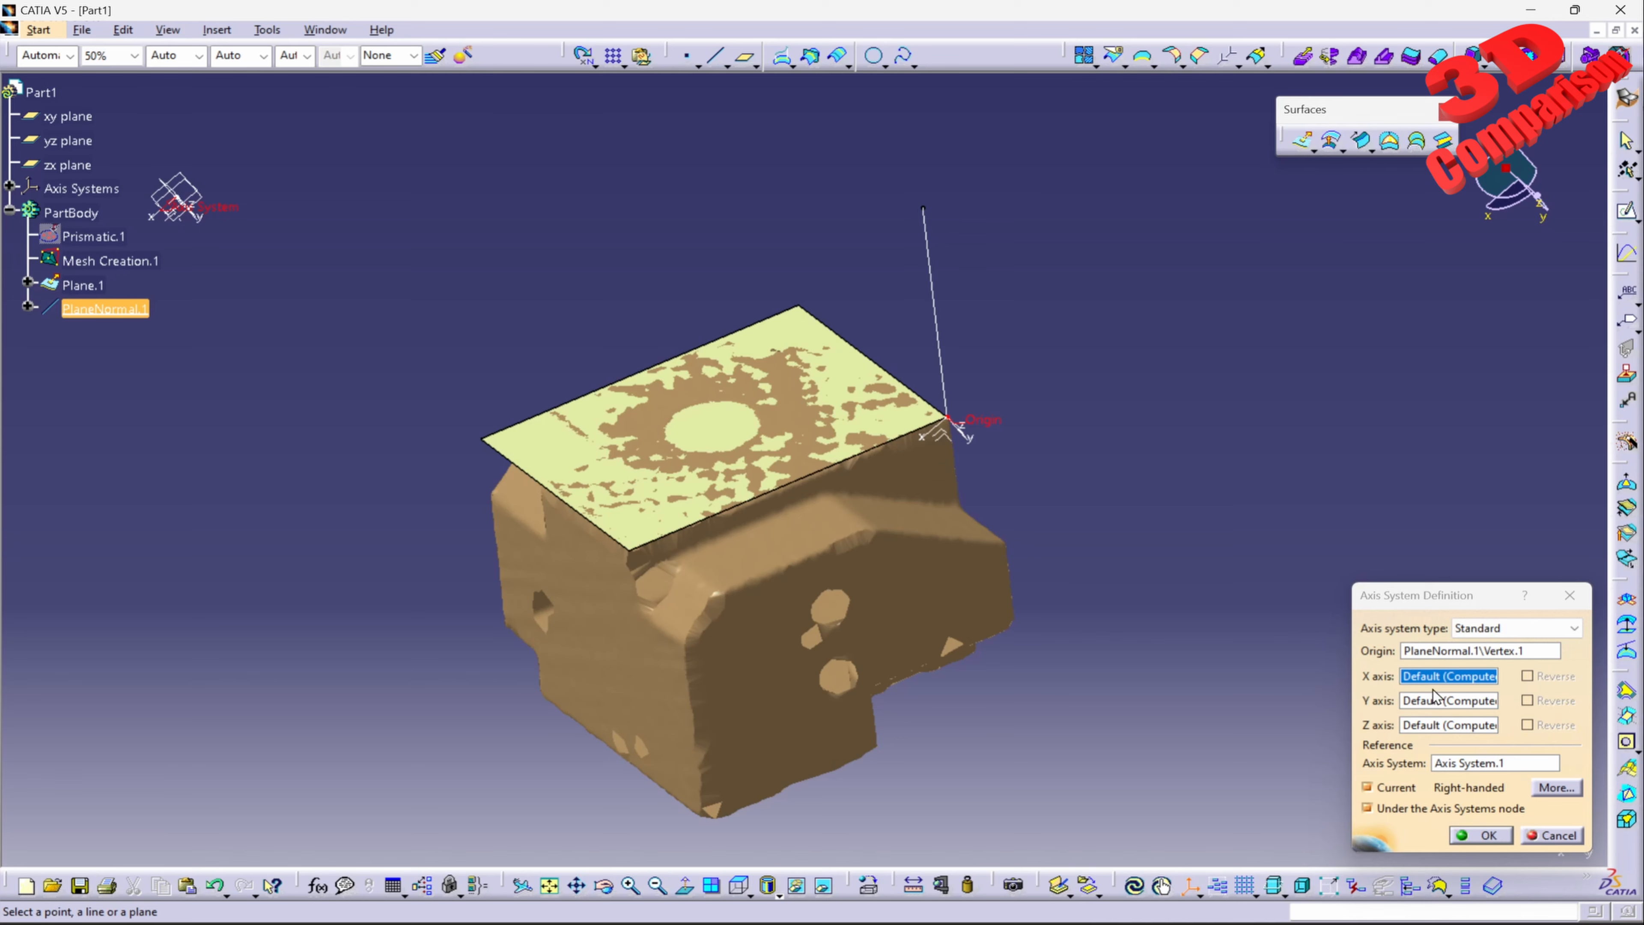
left_click(1464, 729)
left_click(940, 382)
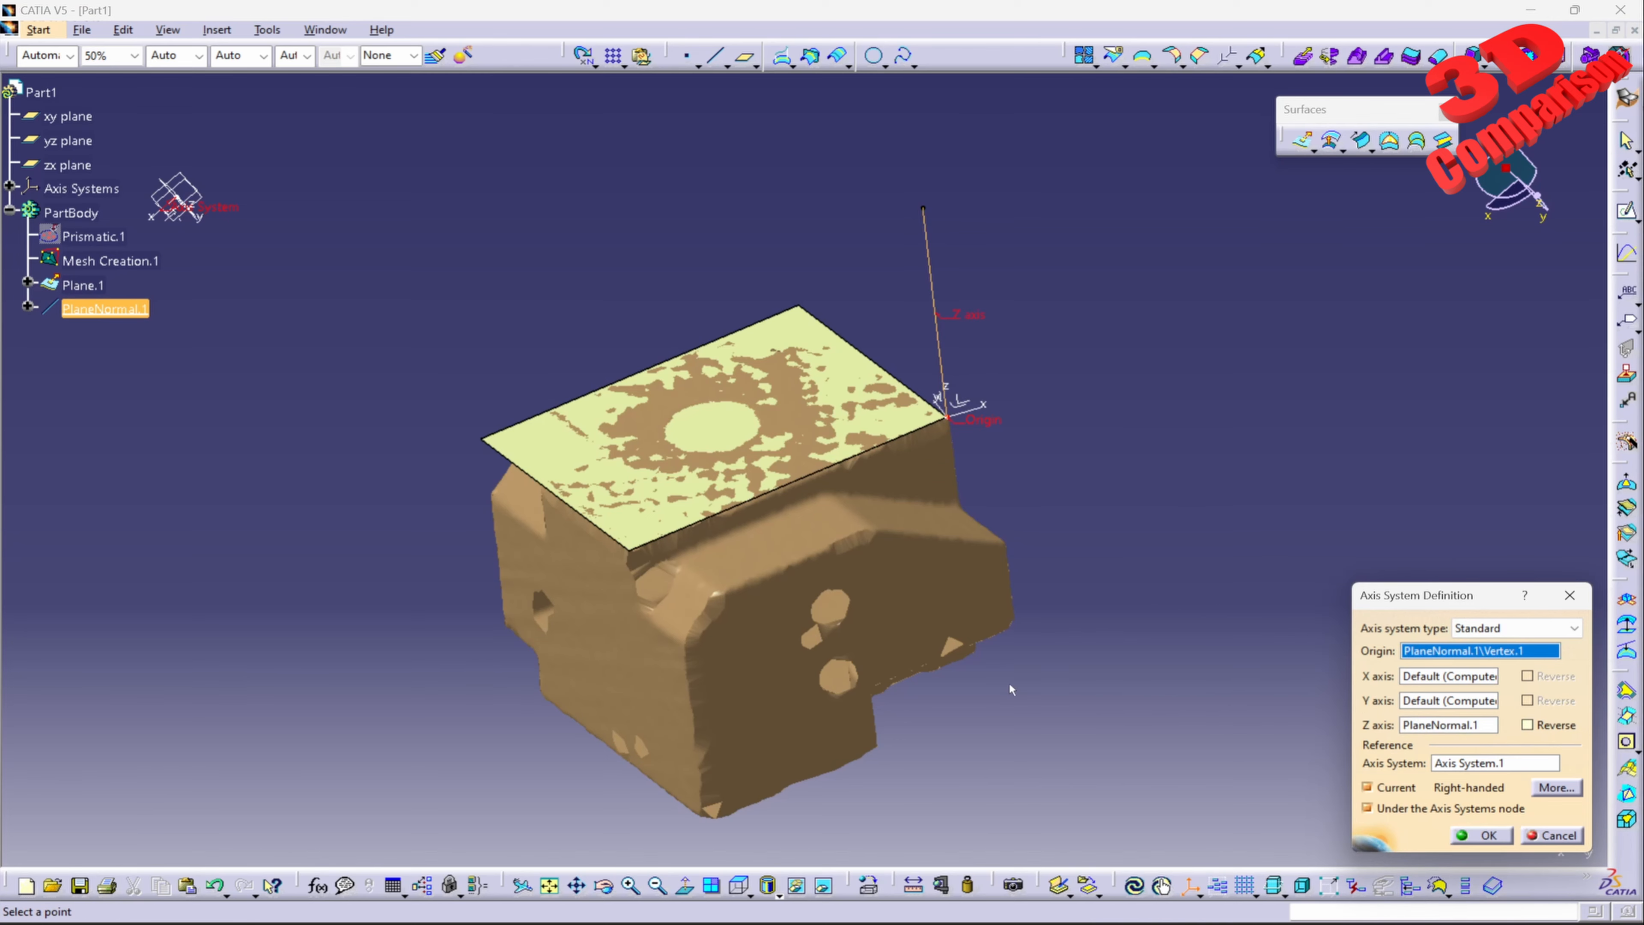
Step: Align the new axis system's X axis with the plane edge that meets the origin corner, and reverse its direction
middle_click_drag(1009, 683, 921, 580)
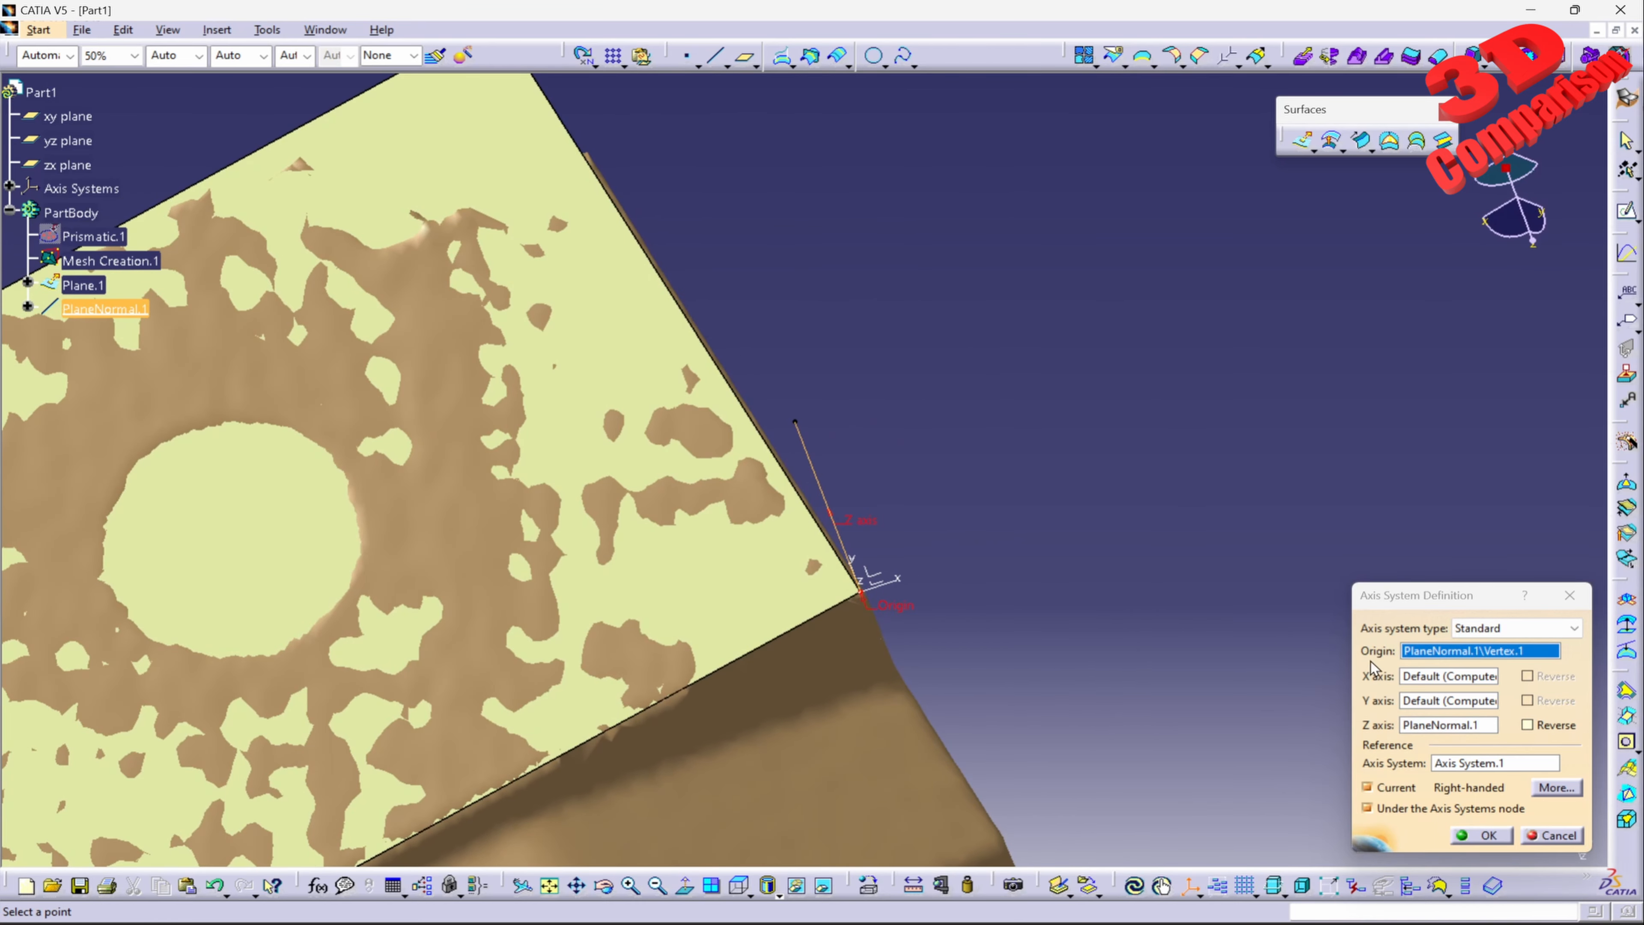
left_click(1408, 676)
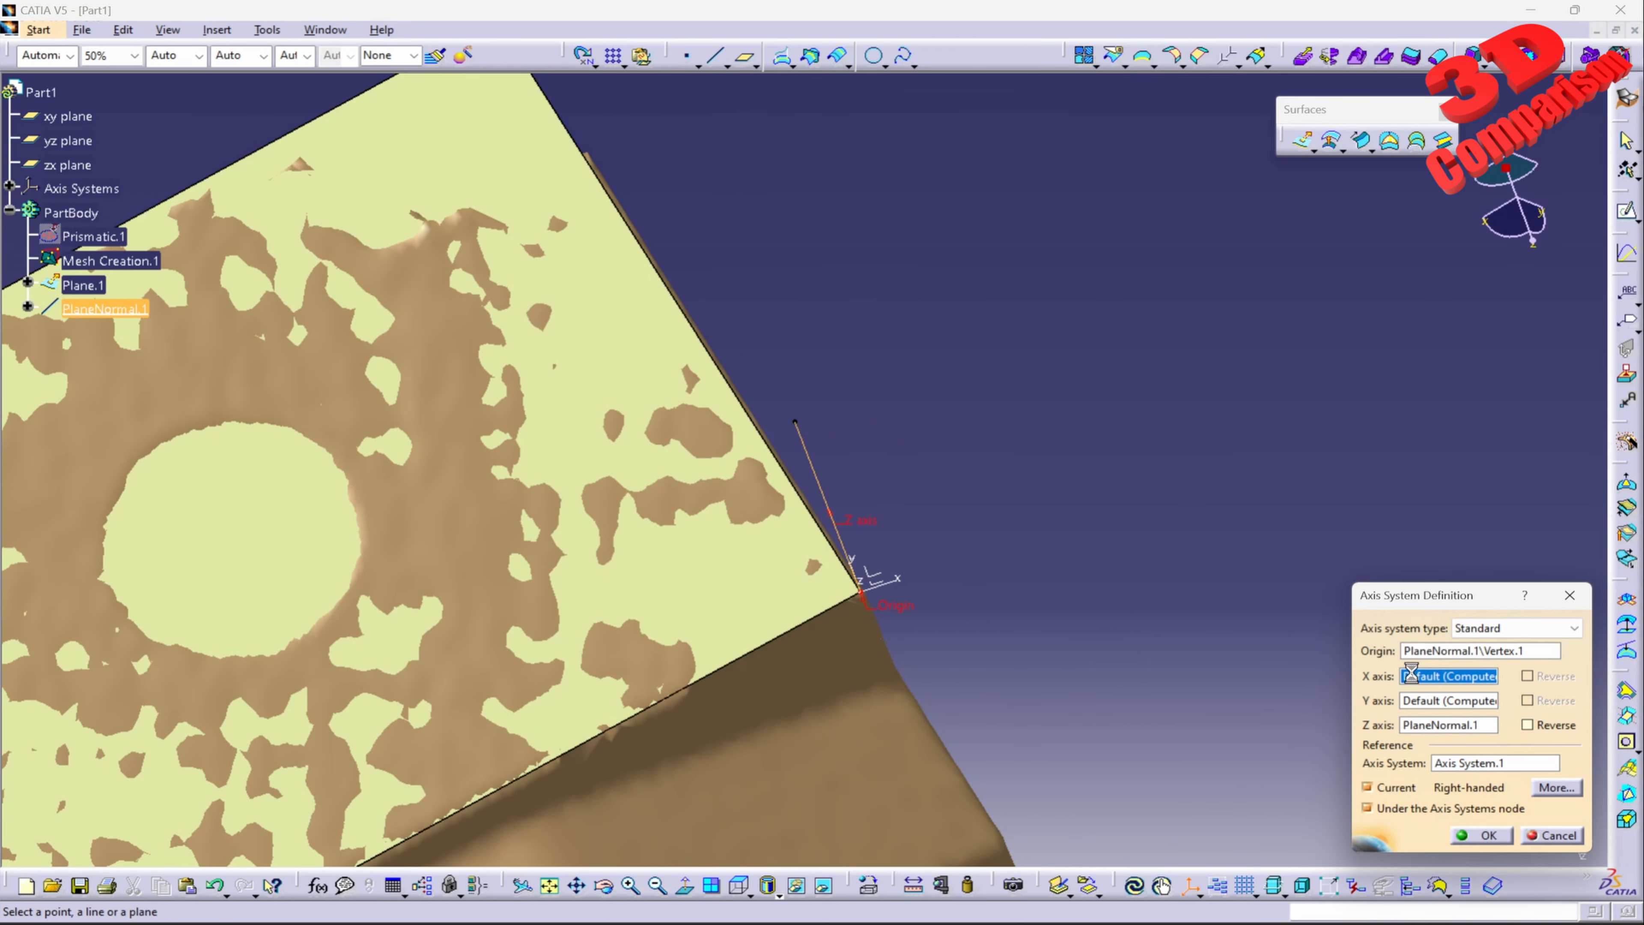
left_click(780, 627)
middle_click_drag(817, 677, 881, 413)
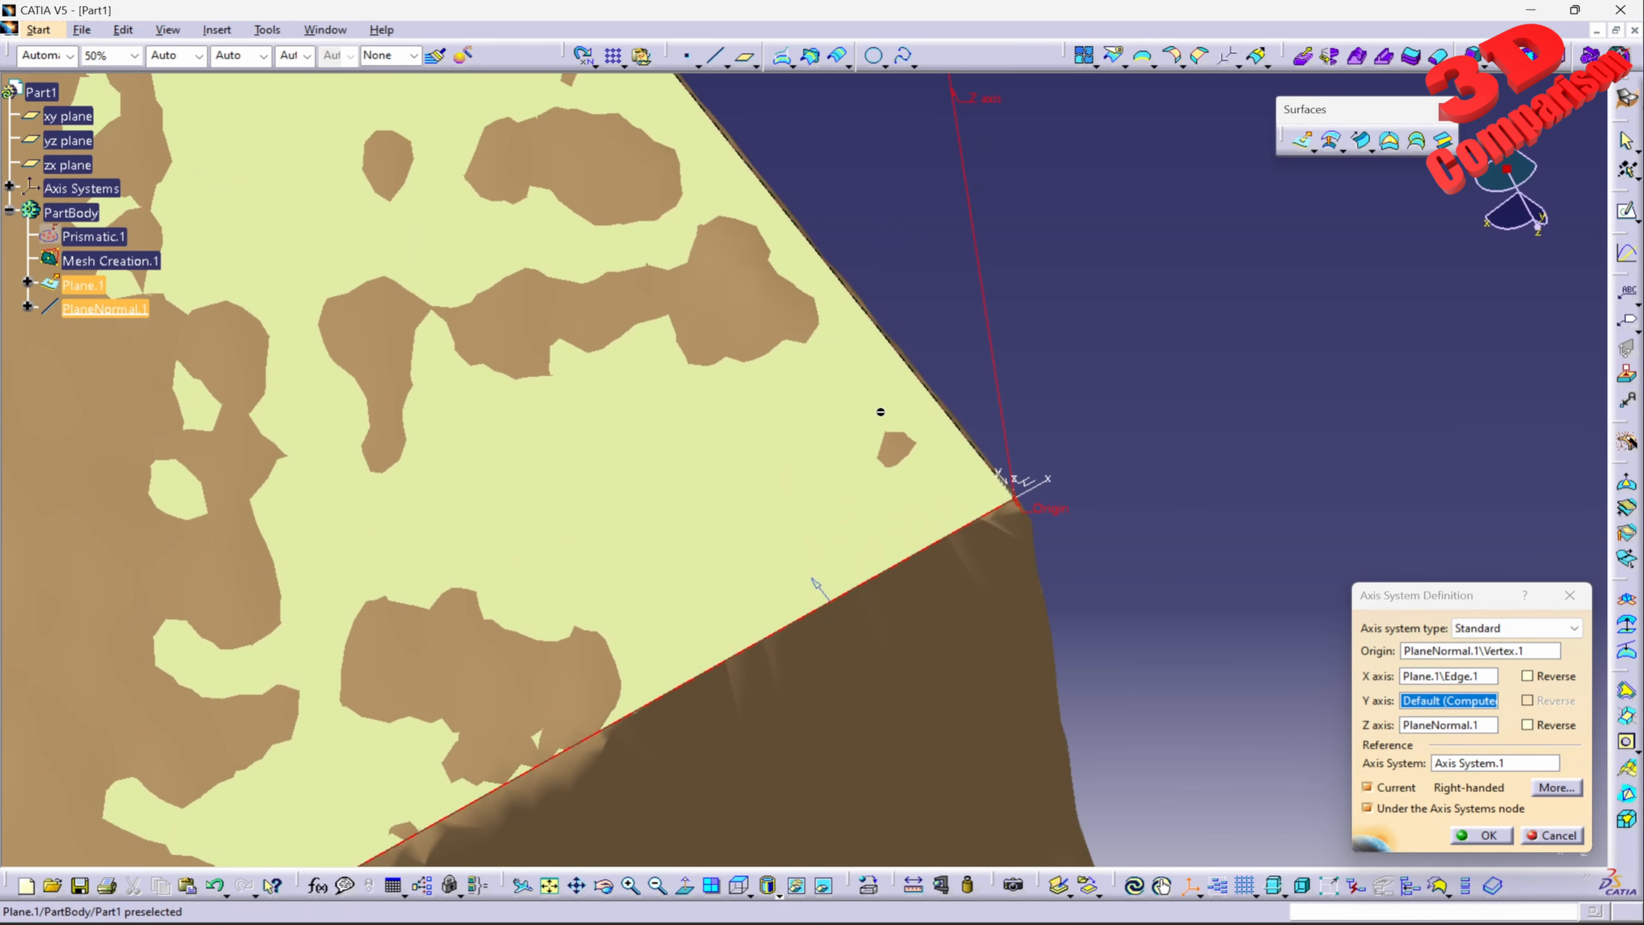
left_click(1528, 676)
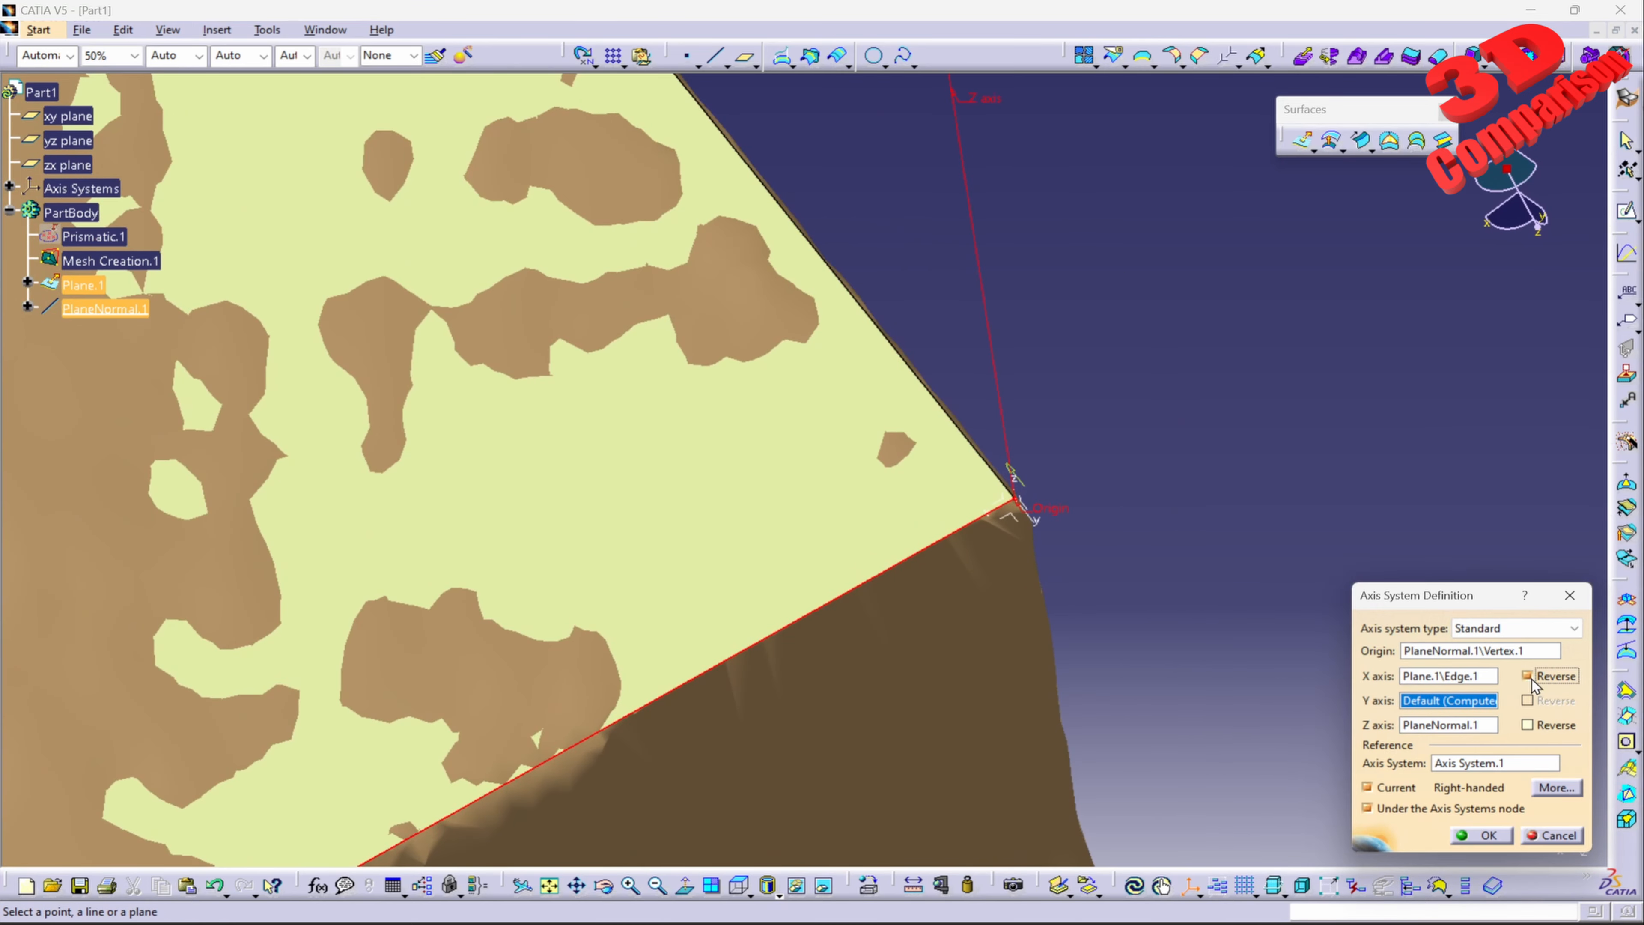
middle_click_drag(744, 454, 774, 669)
middle_click_drag(716, 590, 795, 509)
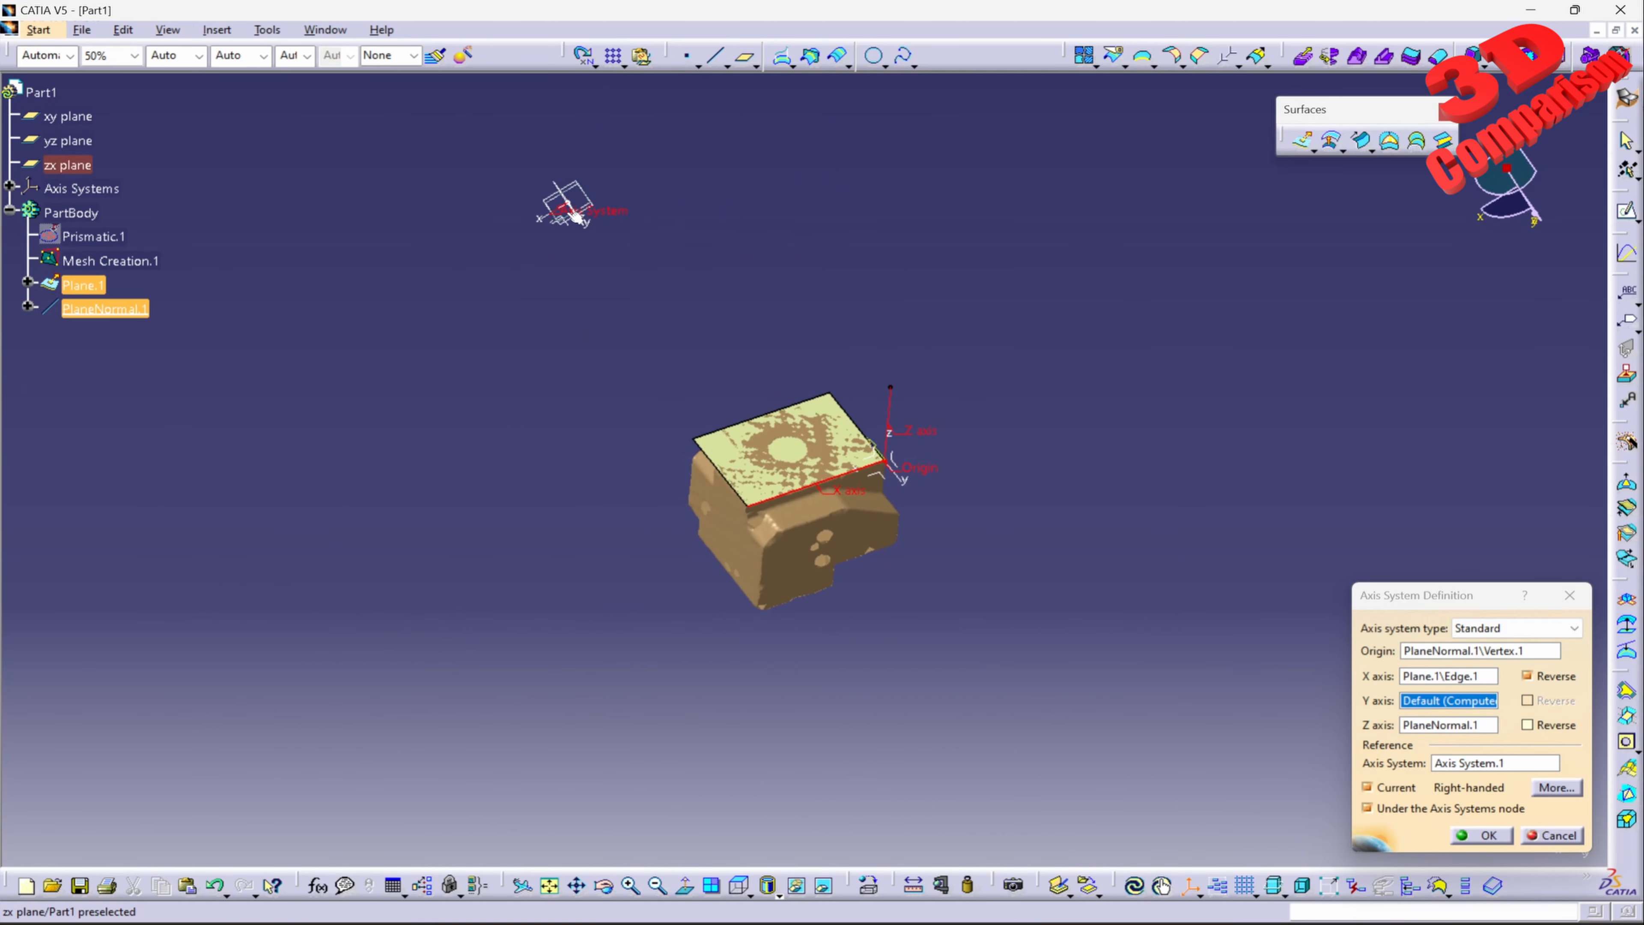
Step: Finish creating the axis system at the plane corner with the chosen origin and axis directions
left_click(1485, 836)
middle_click_drag(770, 635, 835, 461)
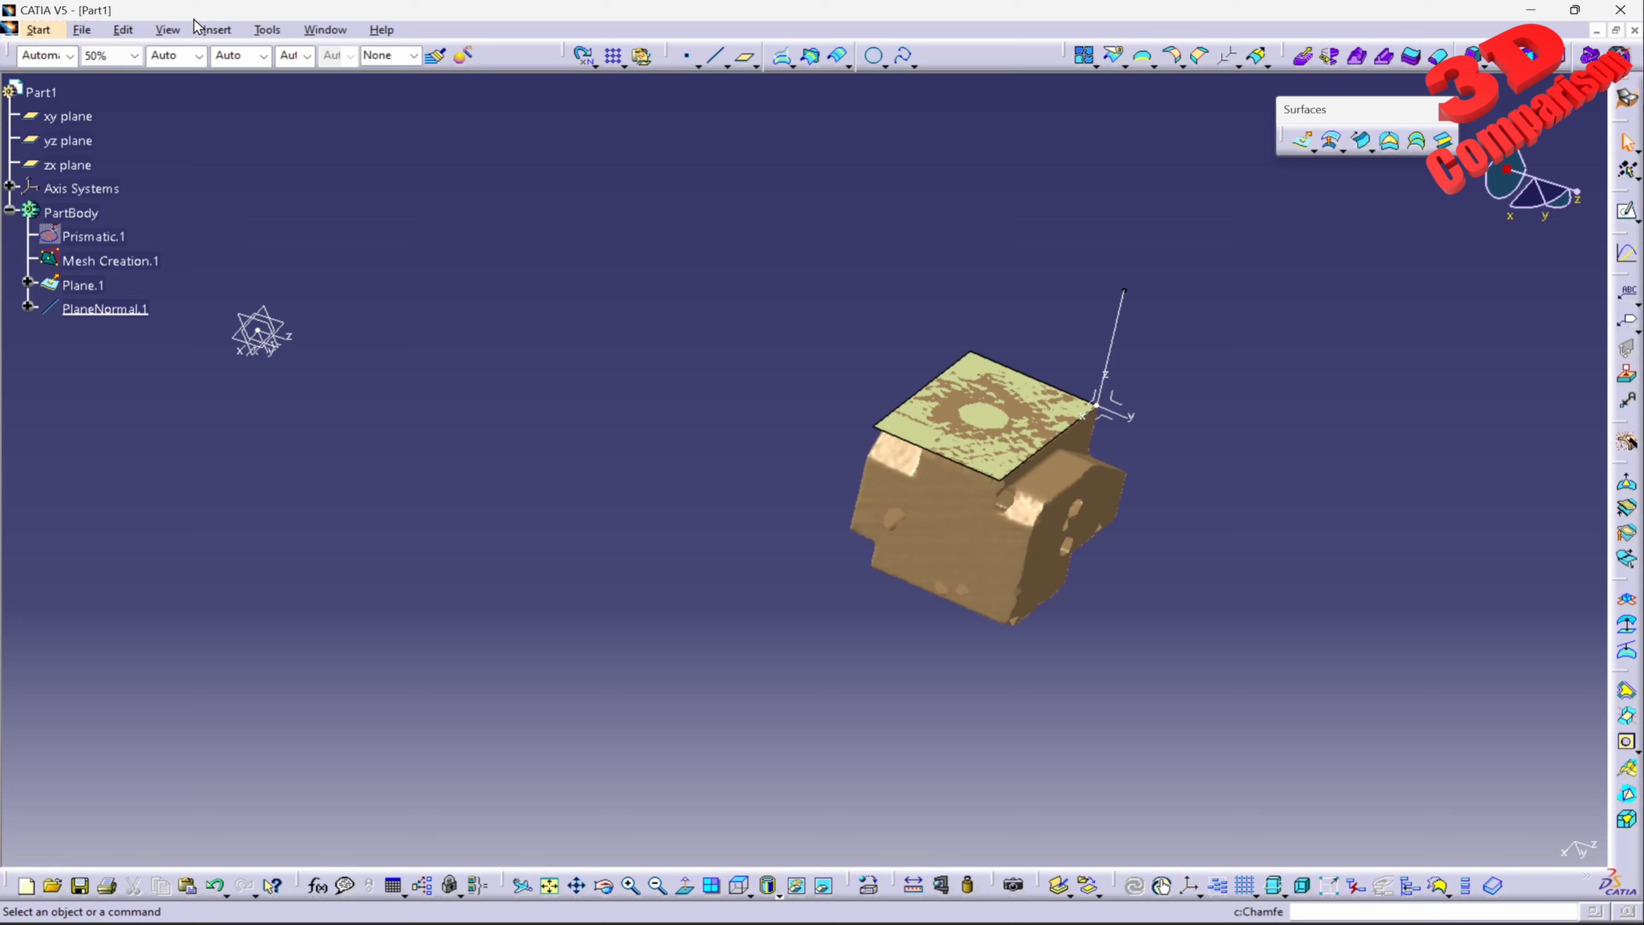
Step: Transform Mesh Creation.1 with Axis To Axis from reference Axis System.2 to target Axis System.1, hiding the initial mesh
left_click(217, 29)
mouse_move(323, 323)
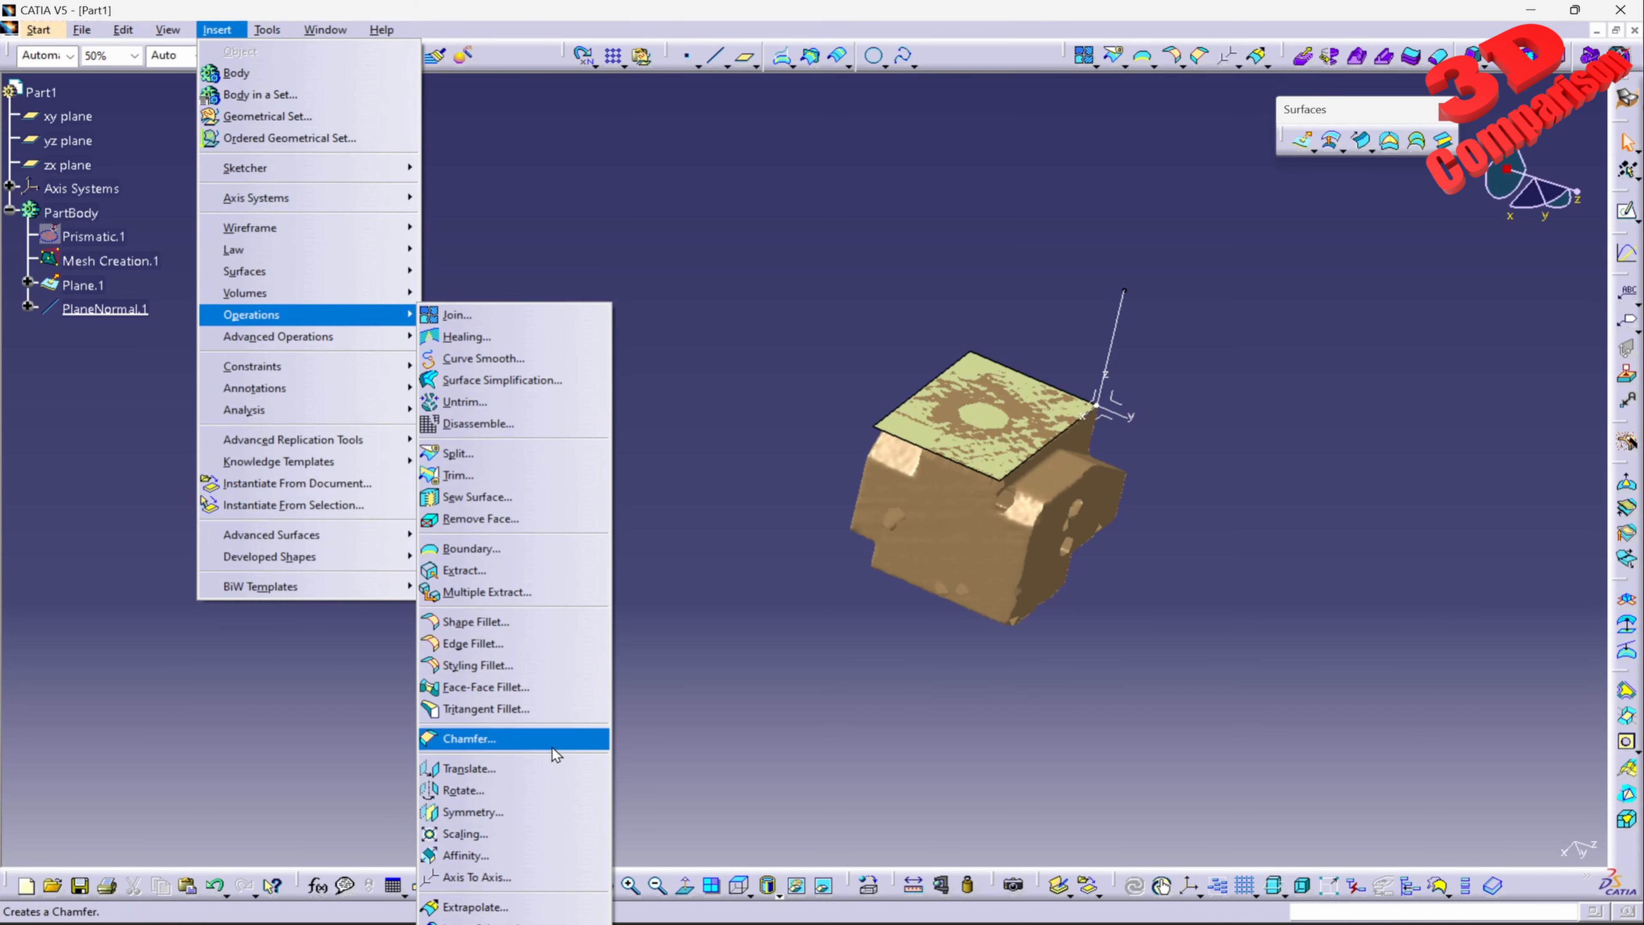
left_click(477, 877)
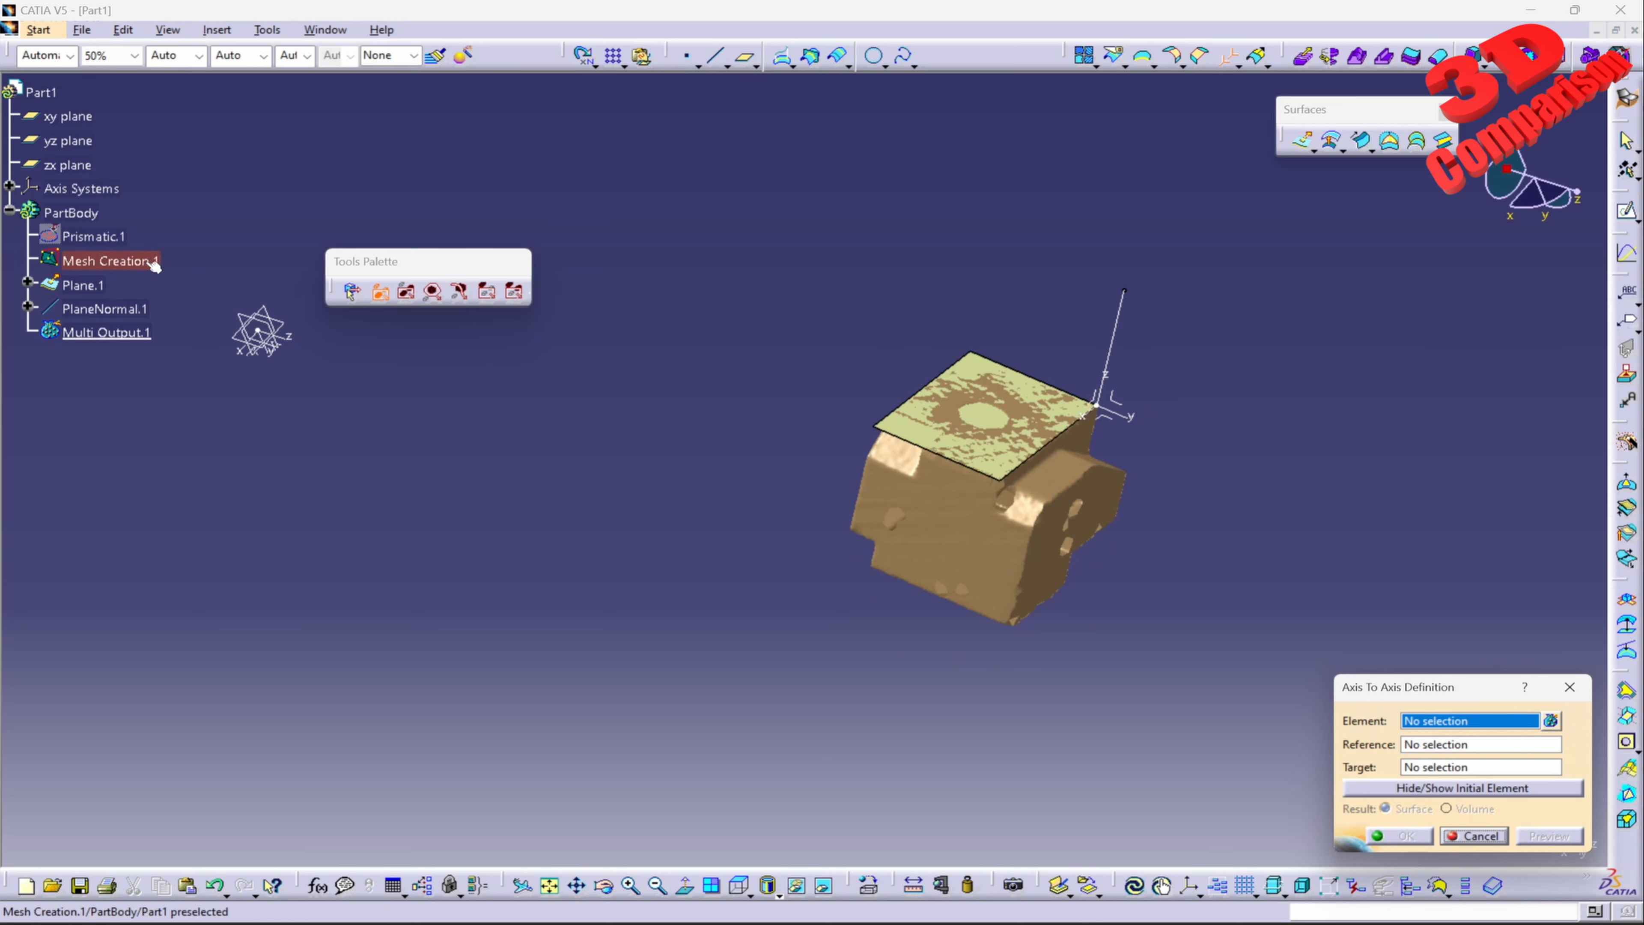
left_click(970, 520)
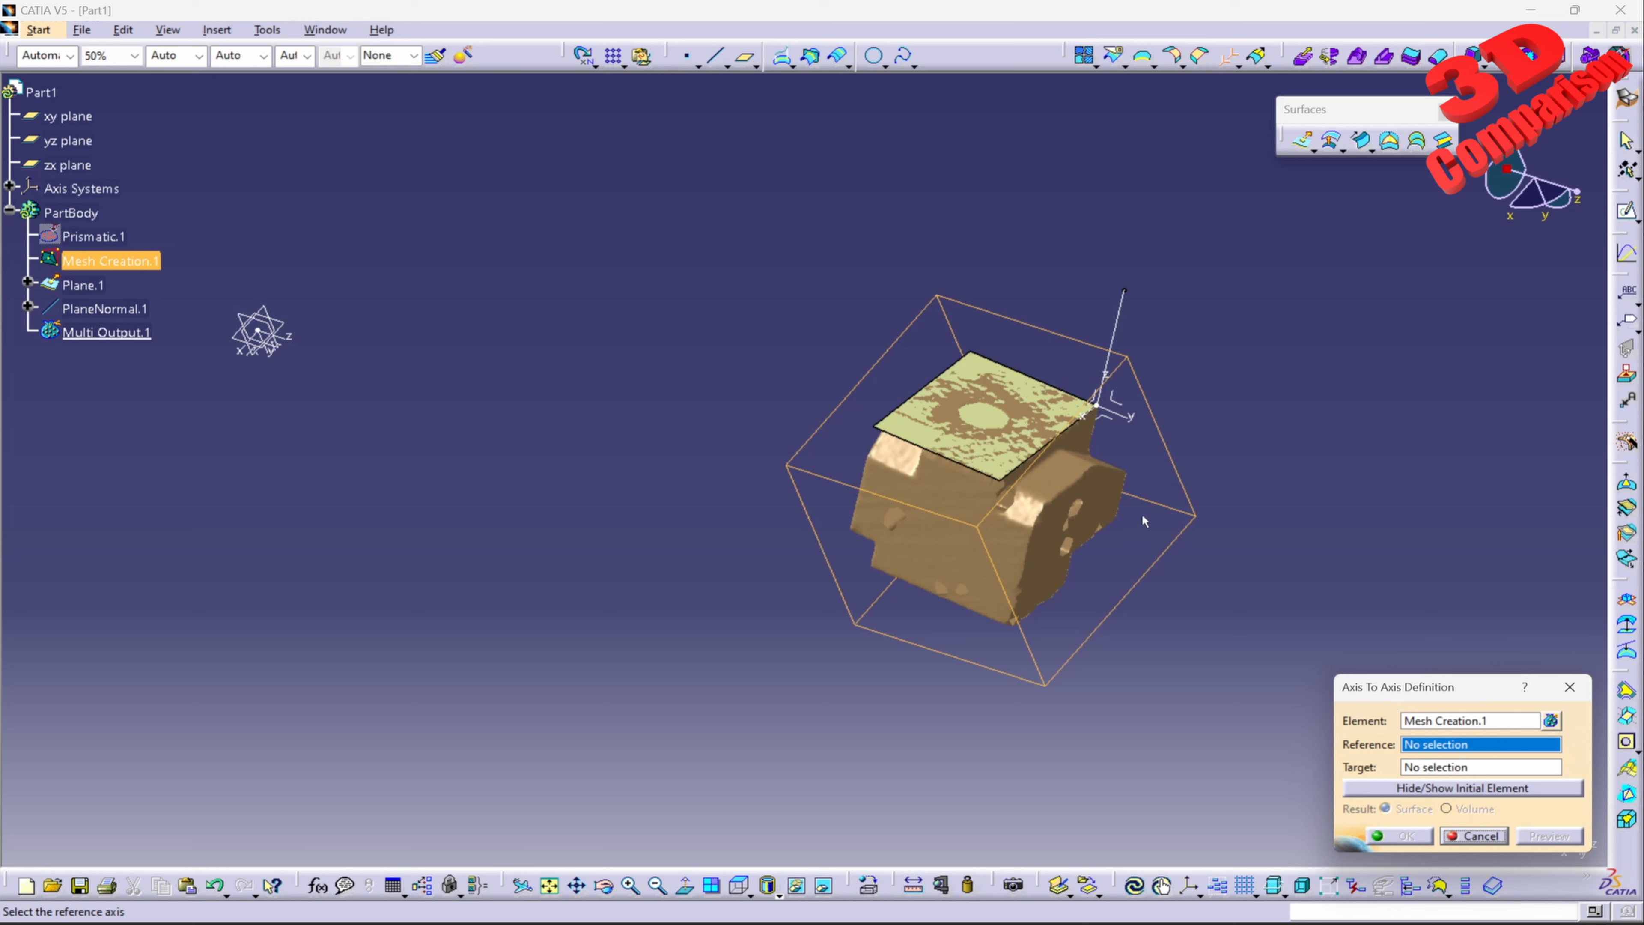
left_click(1103, 408)
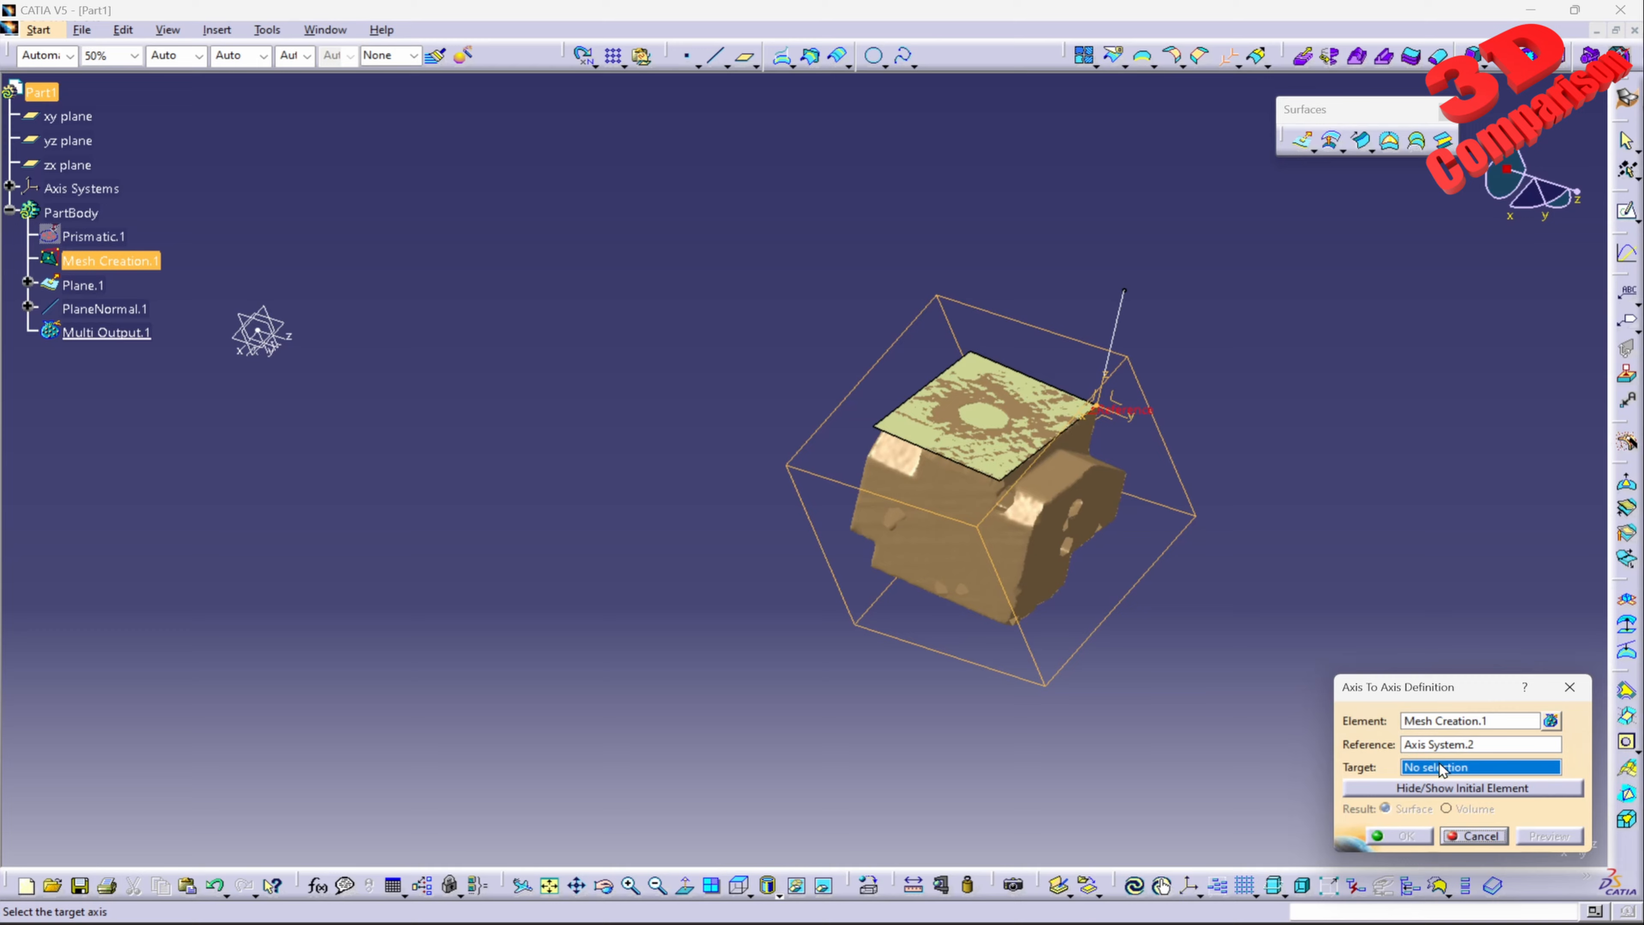
left_click(259, 331)
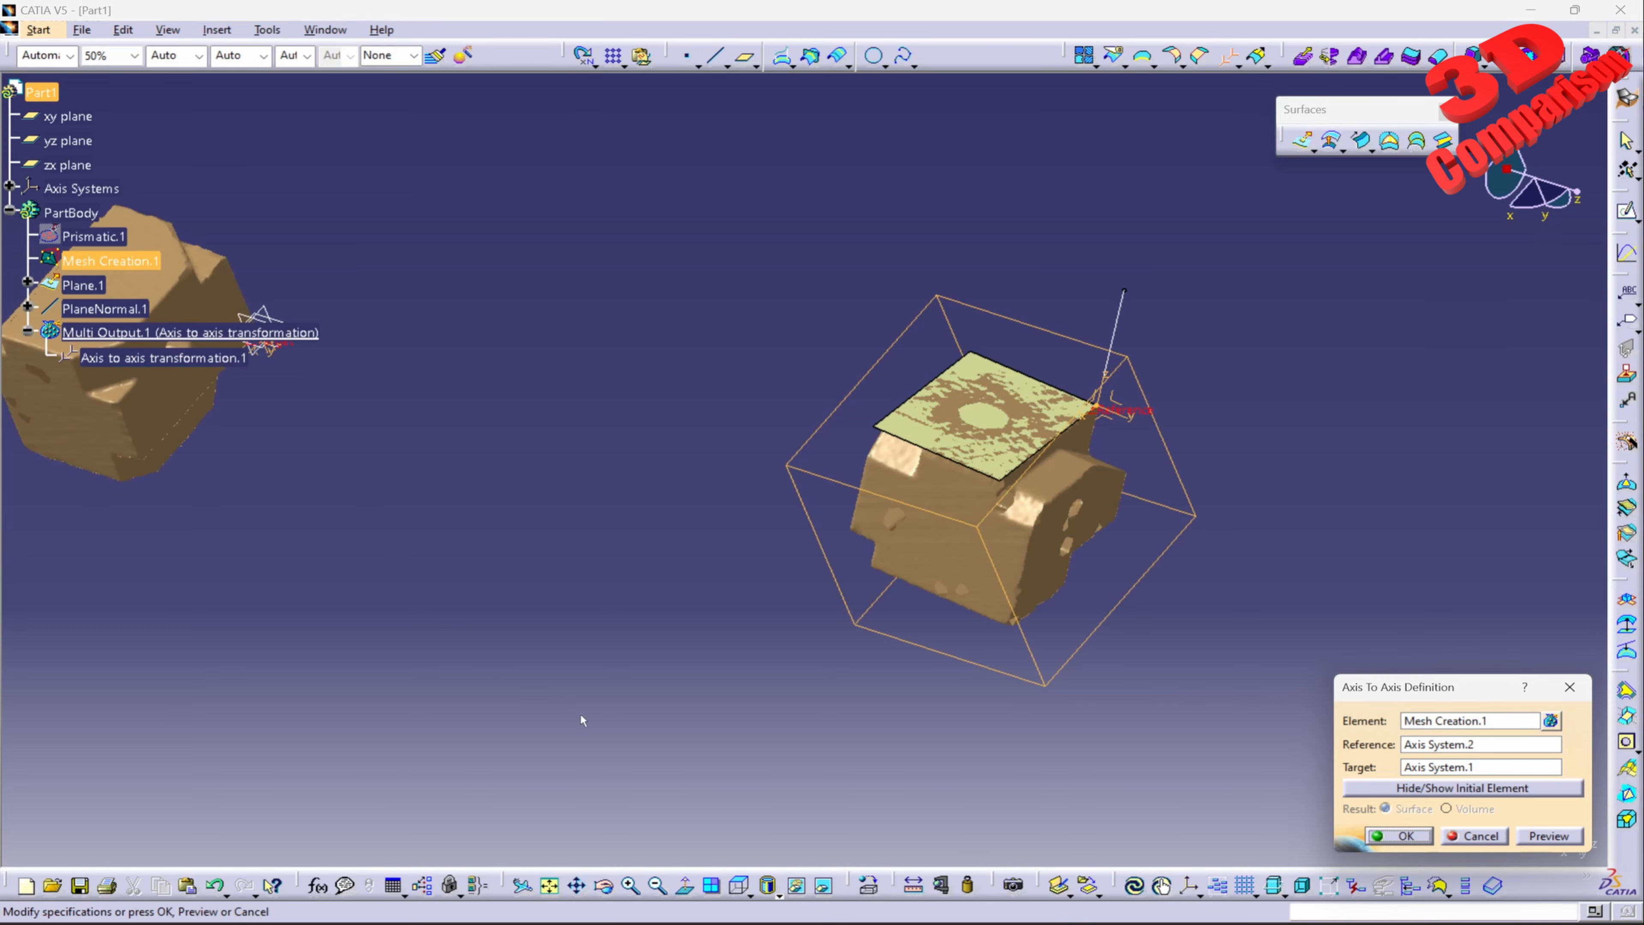
middle_click_drag(534, 551, 629, 543)
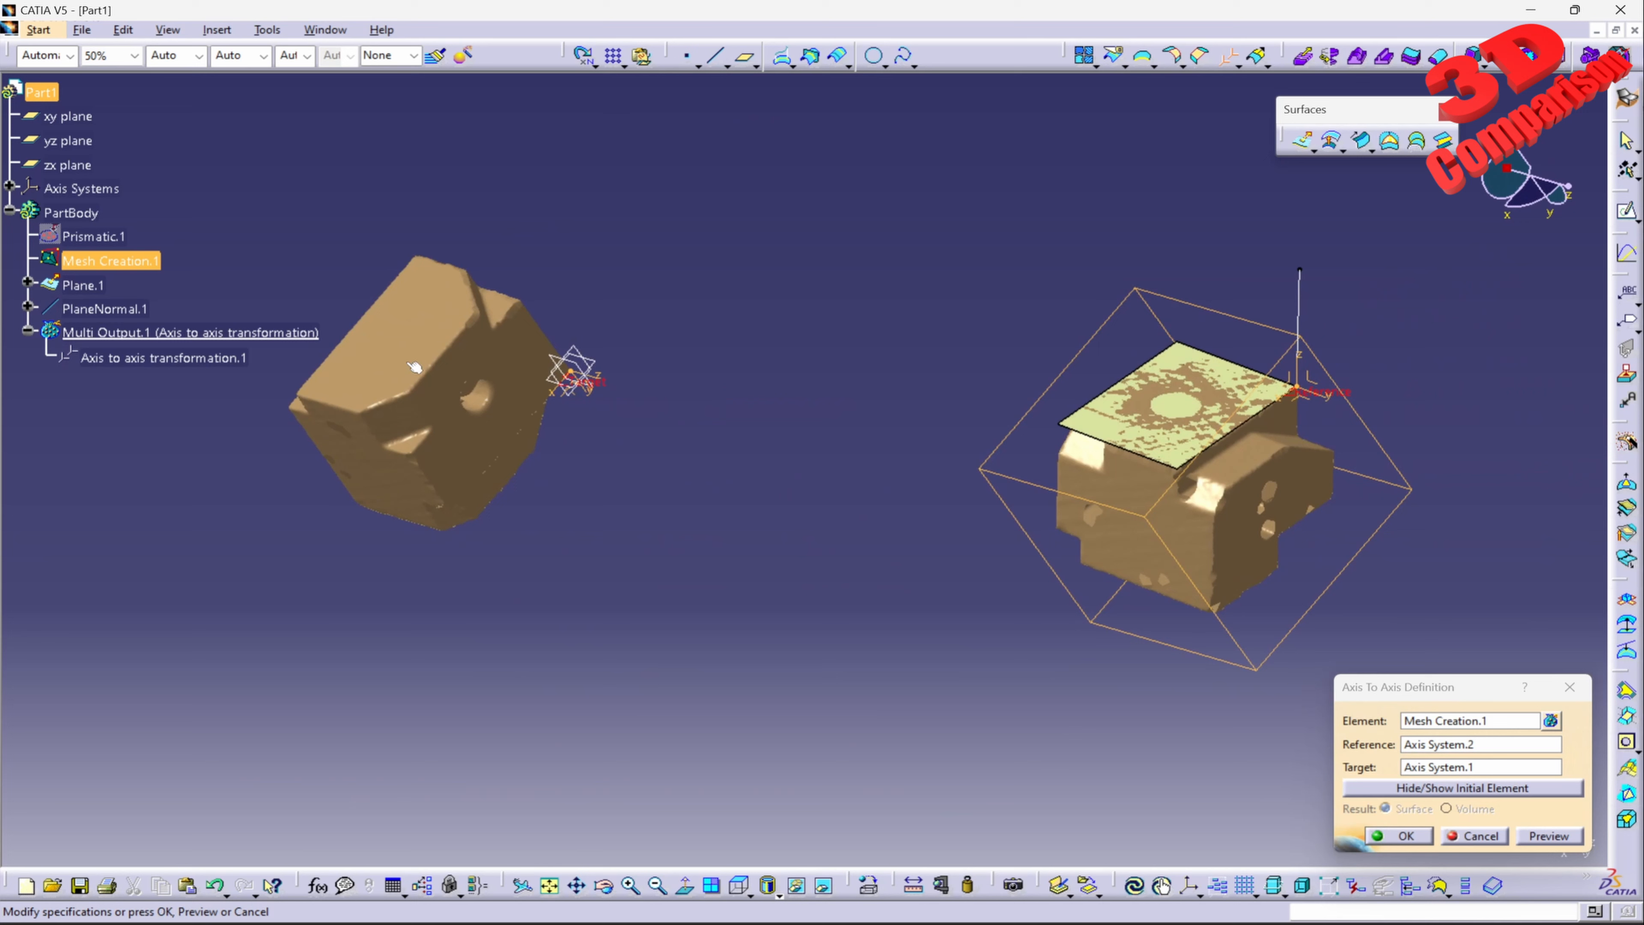
left_click(1440, 790)
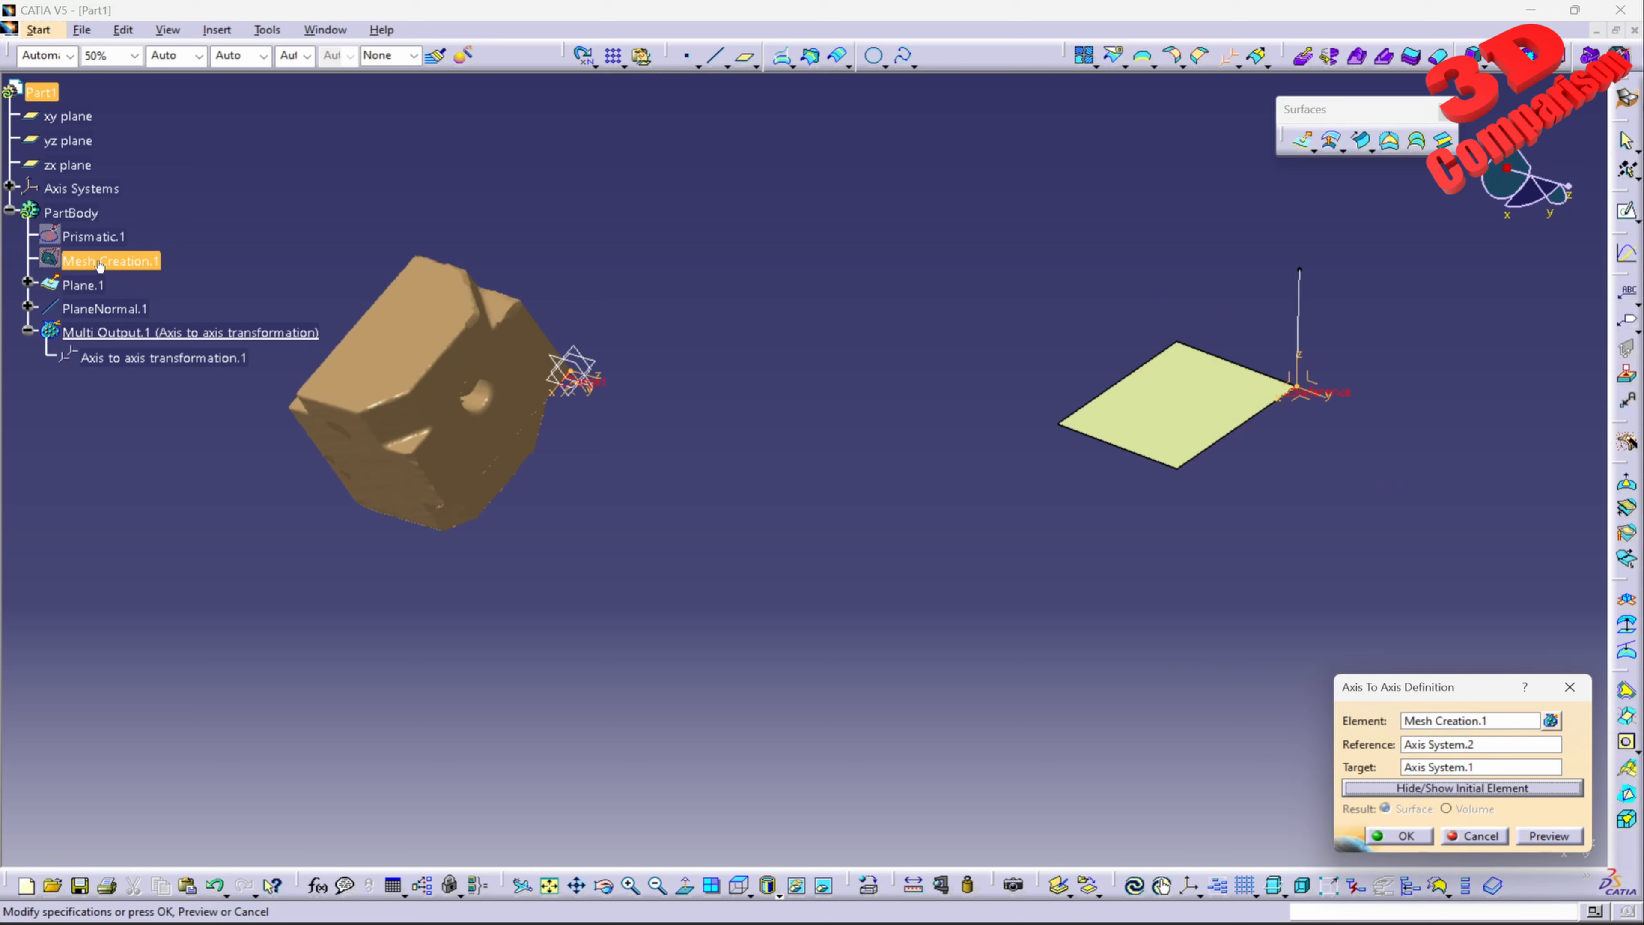
left_click(1400, 836)
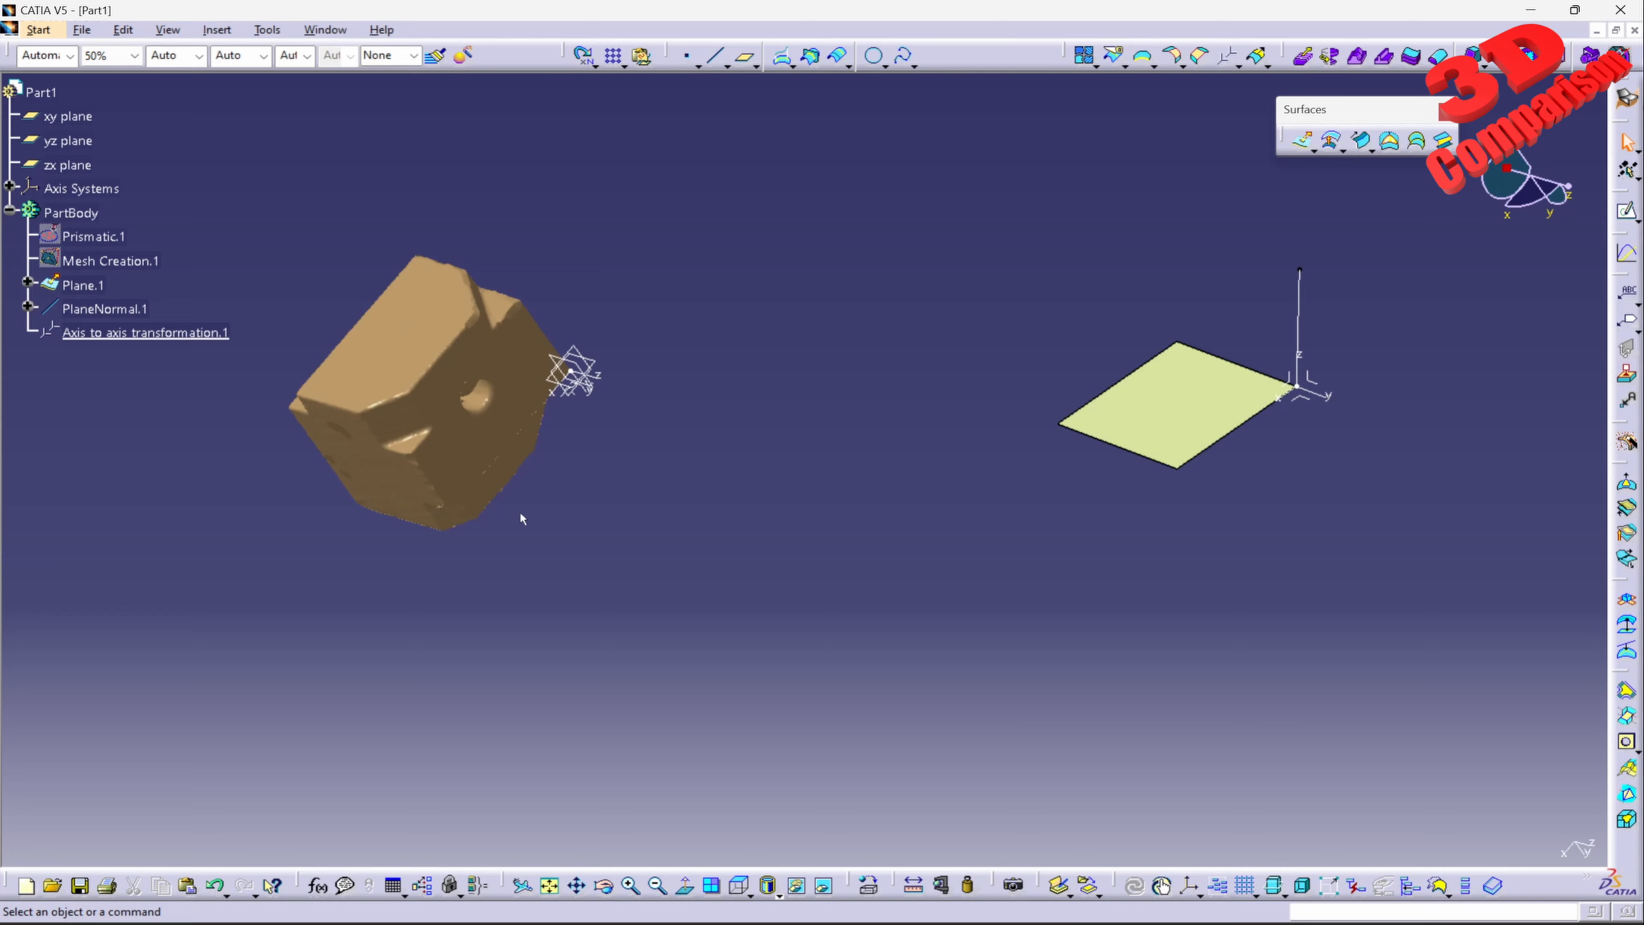
Step: Examine the transformed mesh's alignment in the standard top and right views and through a temporary sketch on the zx plane
left_click(740, 885)
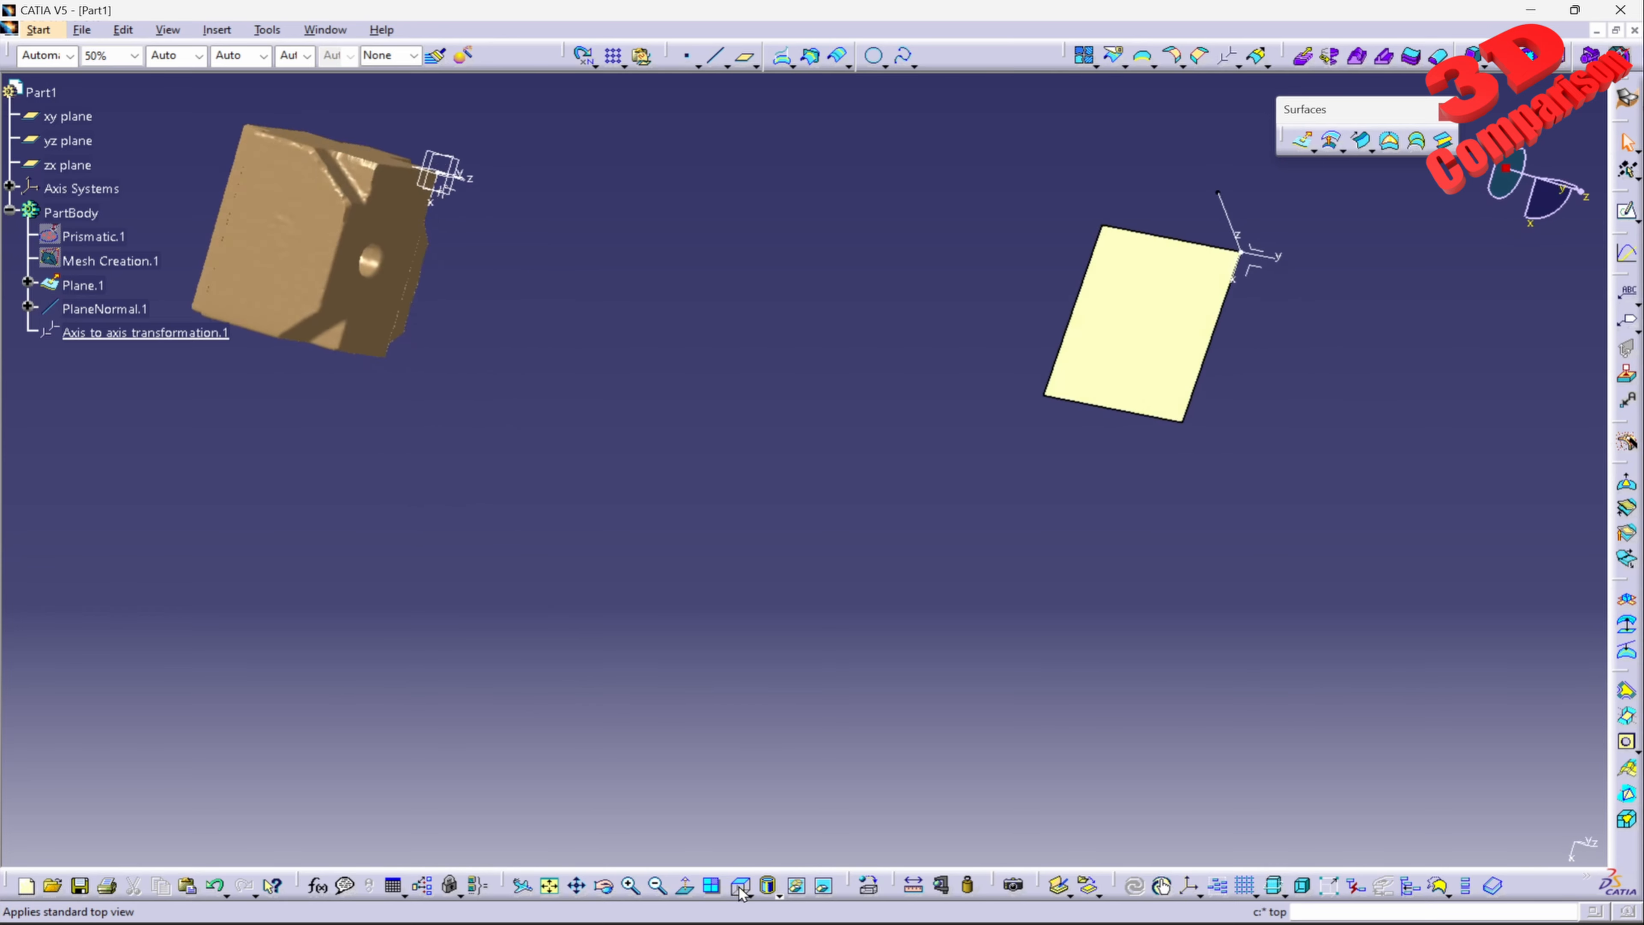
middle_click_drag(654, 338, 984, 456)
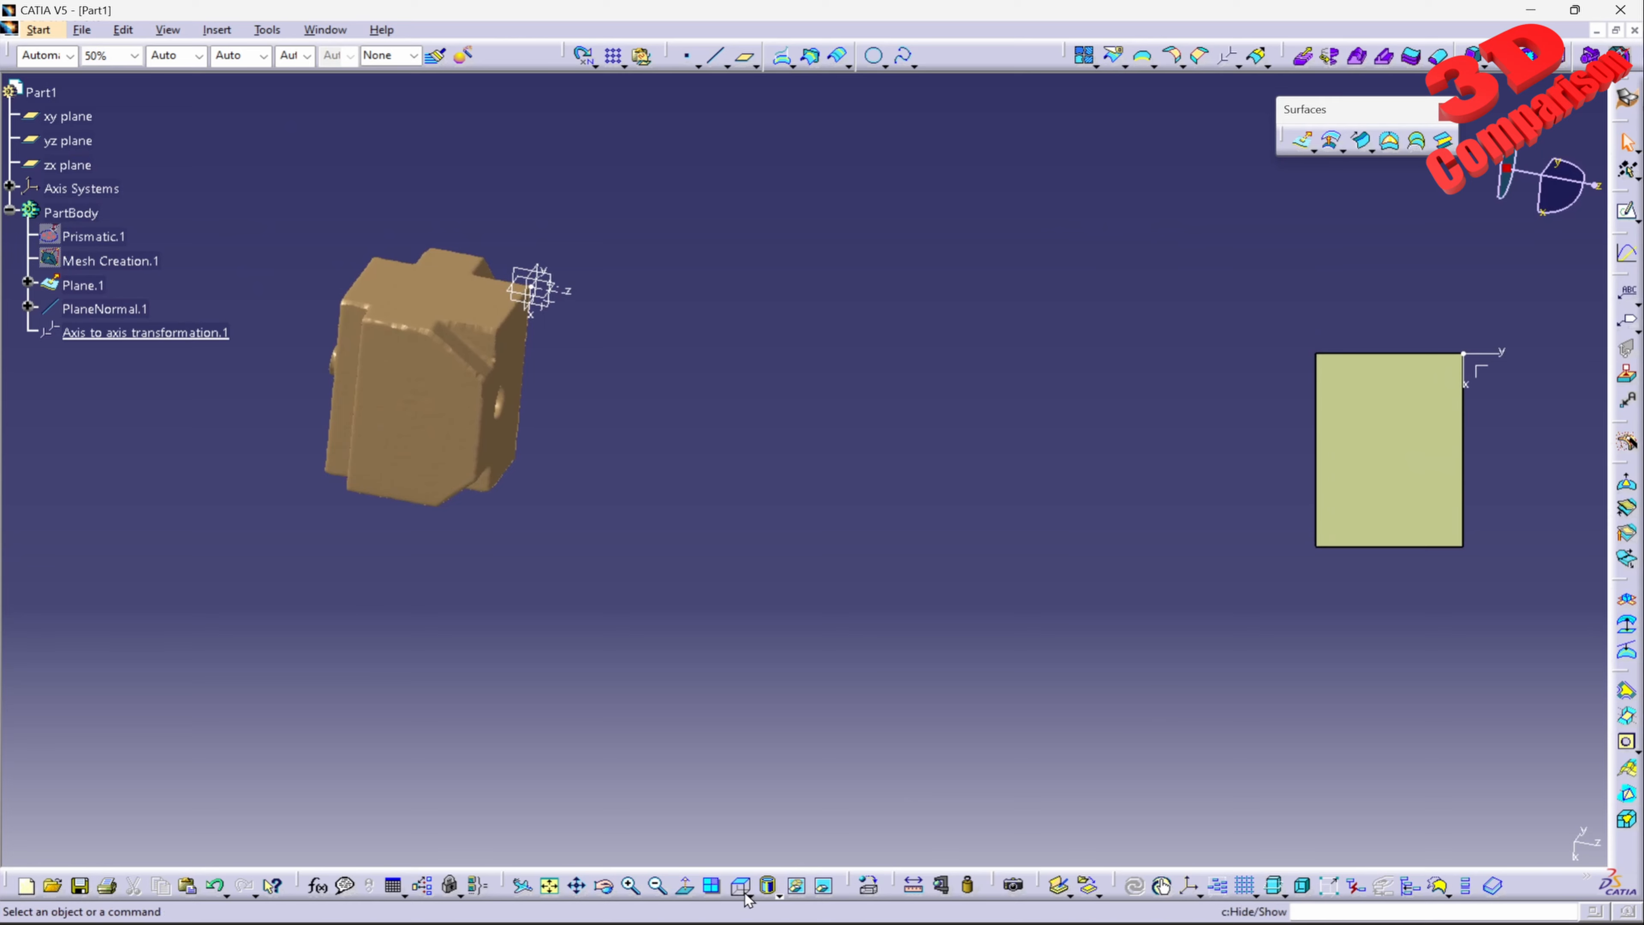
left_click(1440, 385)
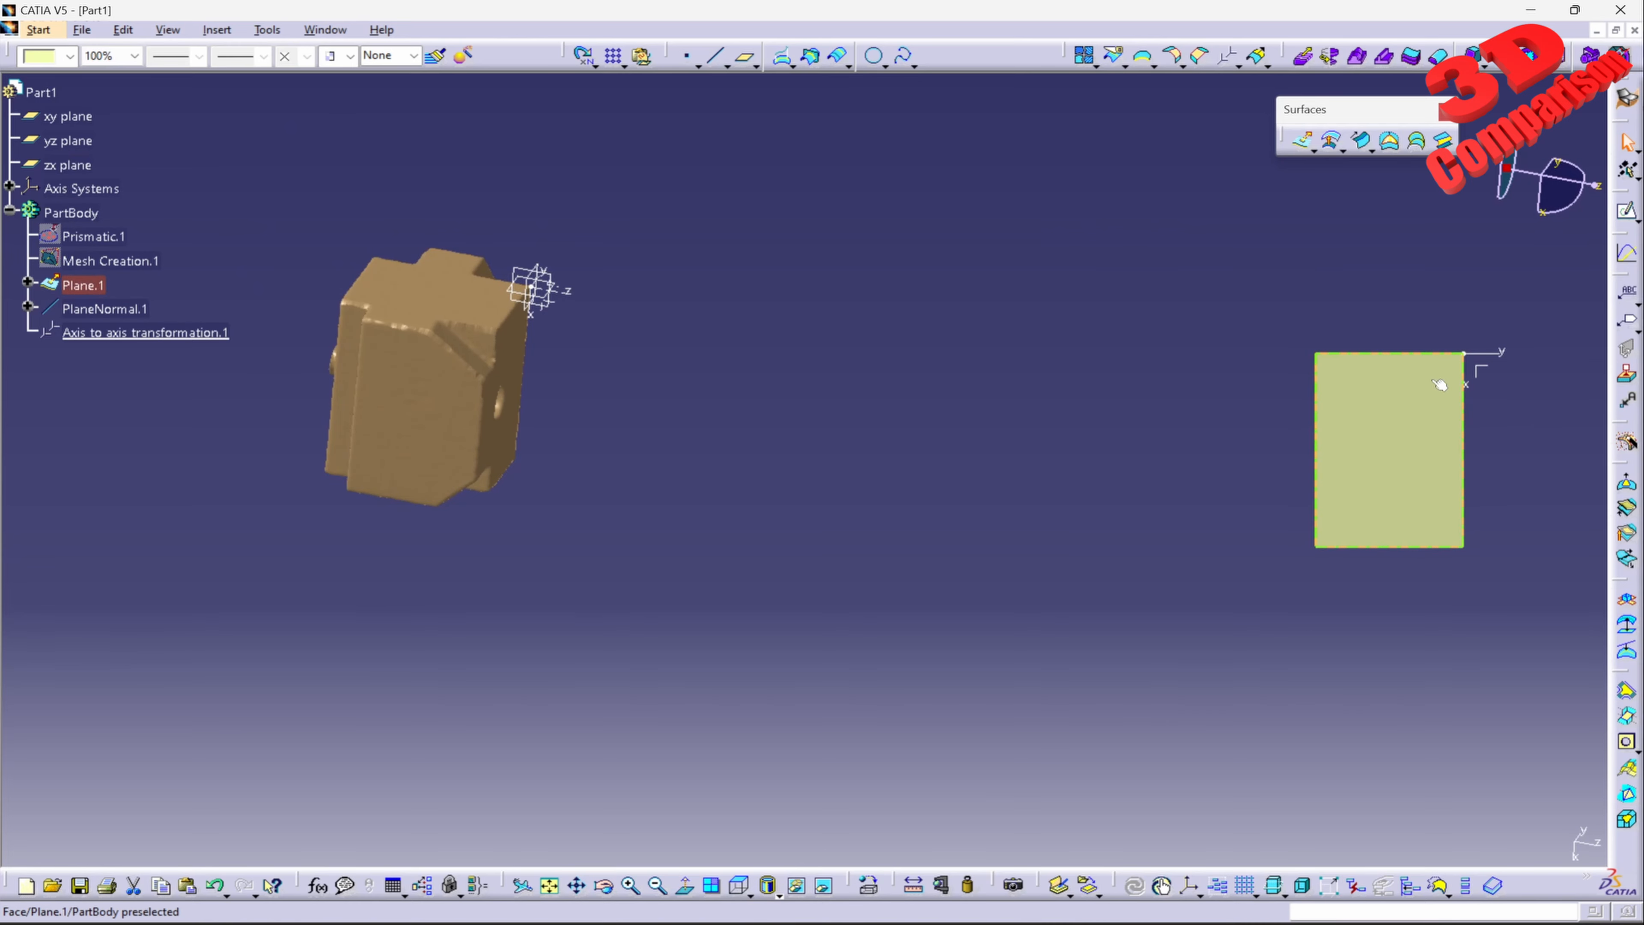
left_click(749, 893)
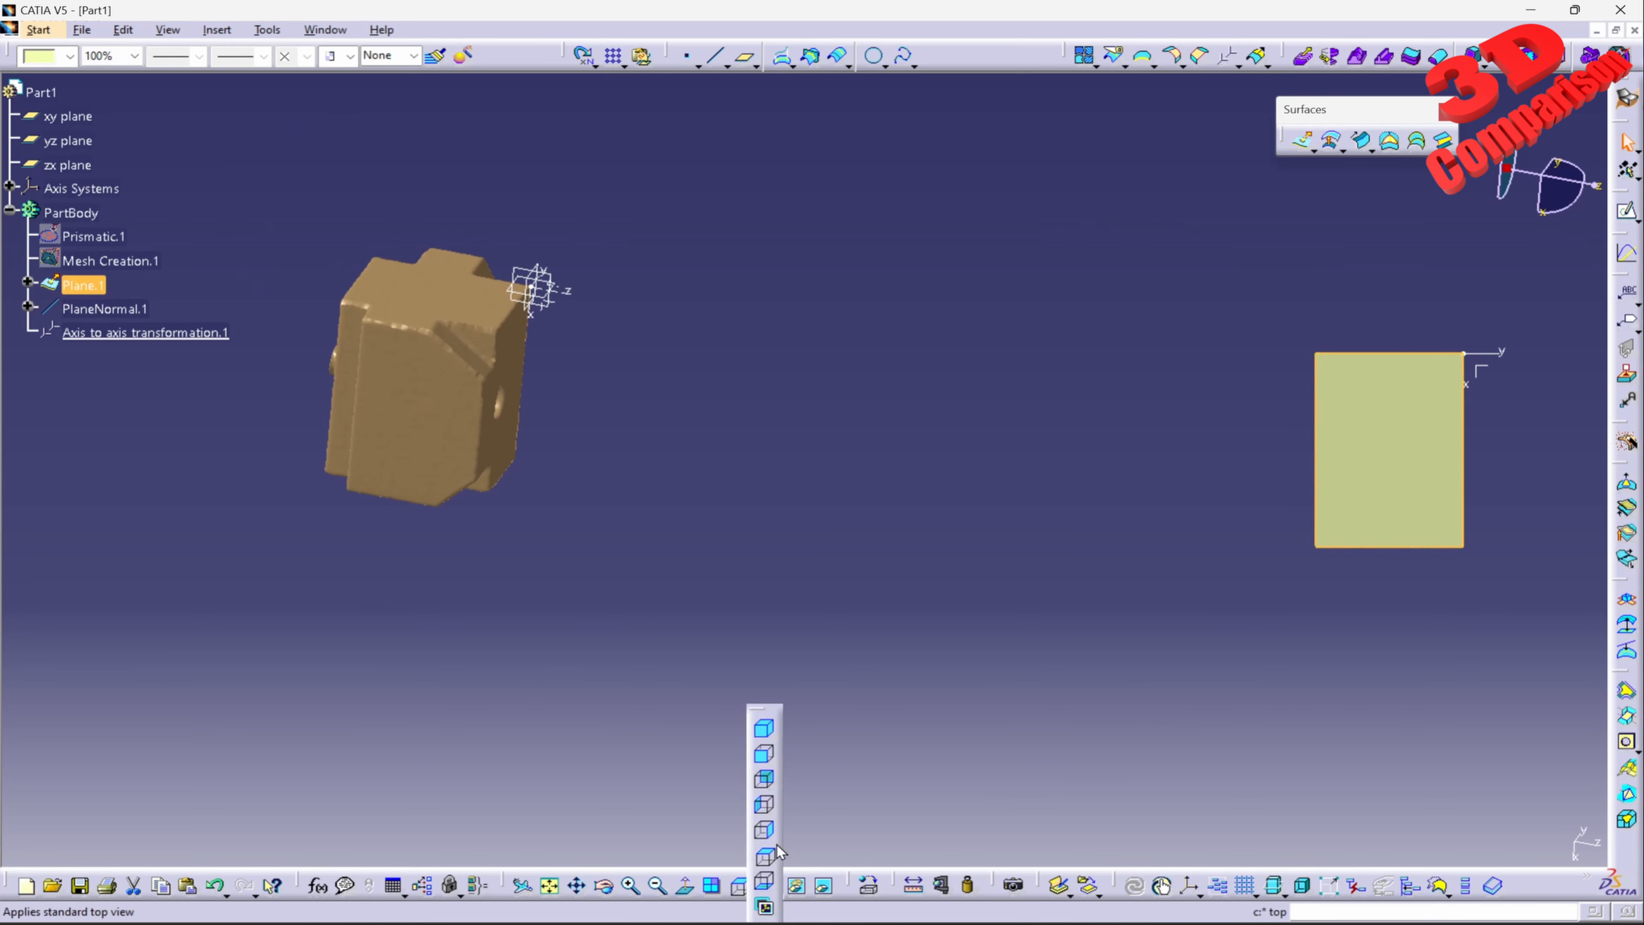
left_click(775, 834)
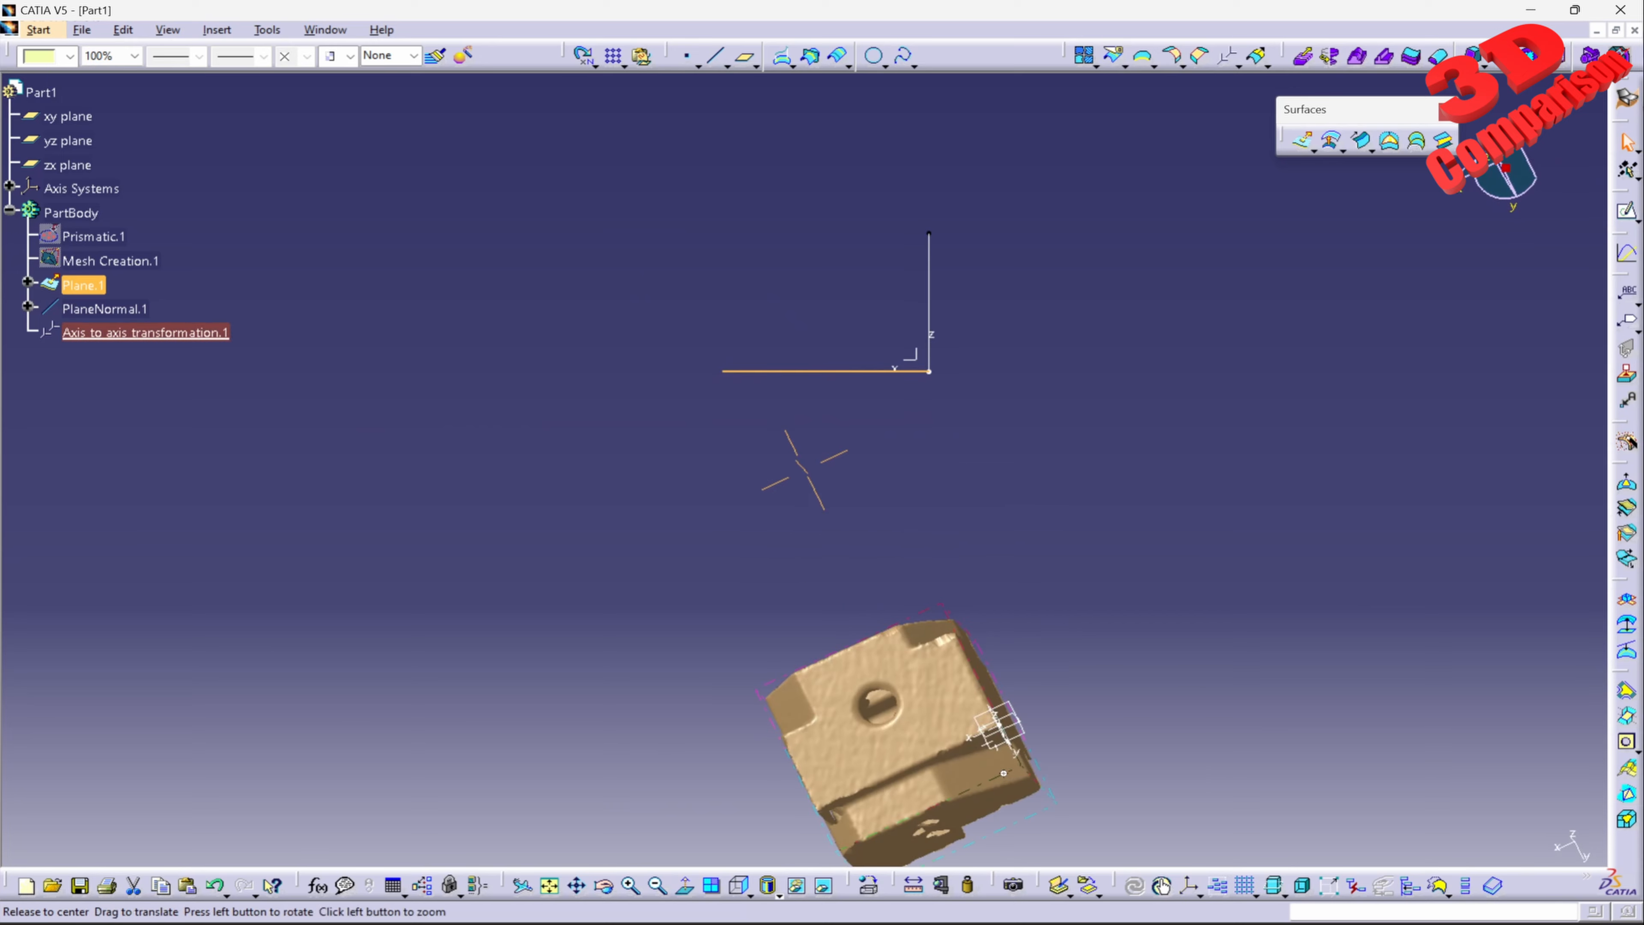
left_click(1016, 654)
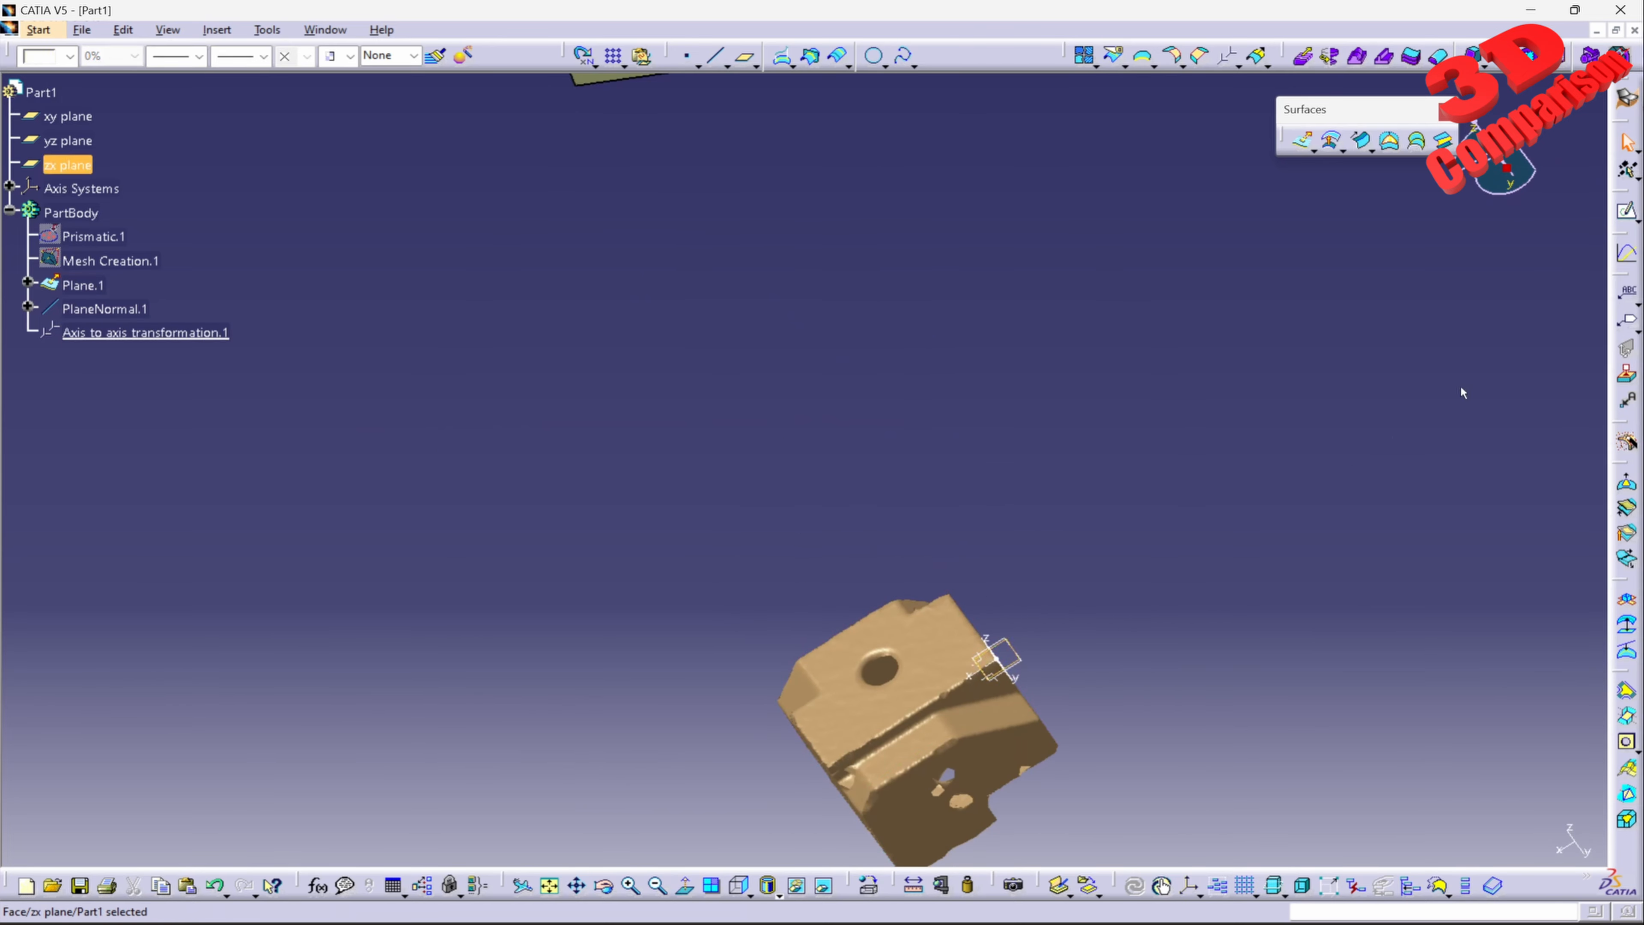
left_click(1621, 209)
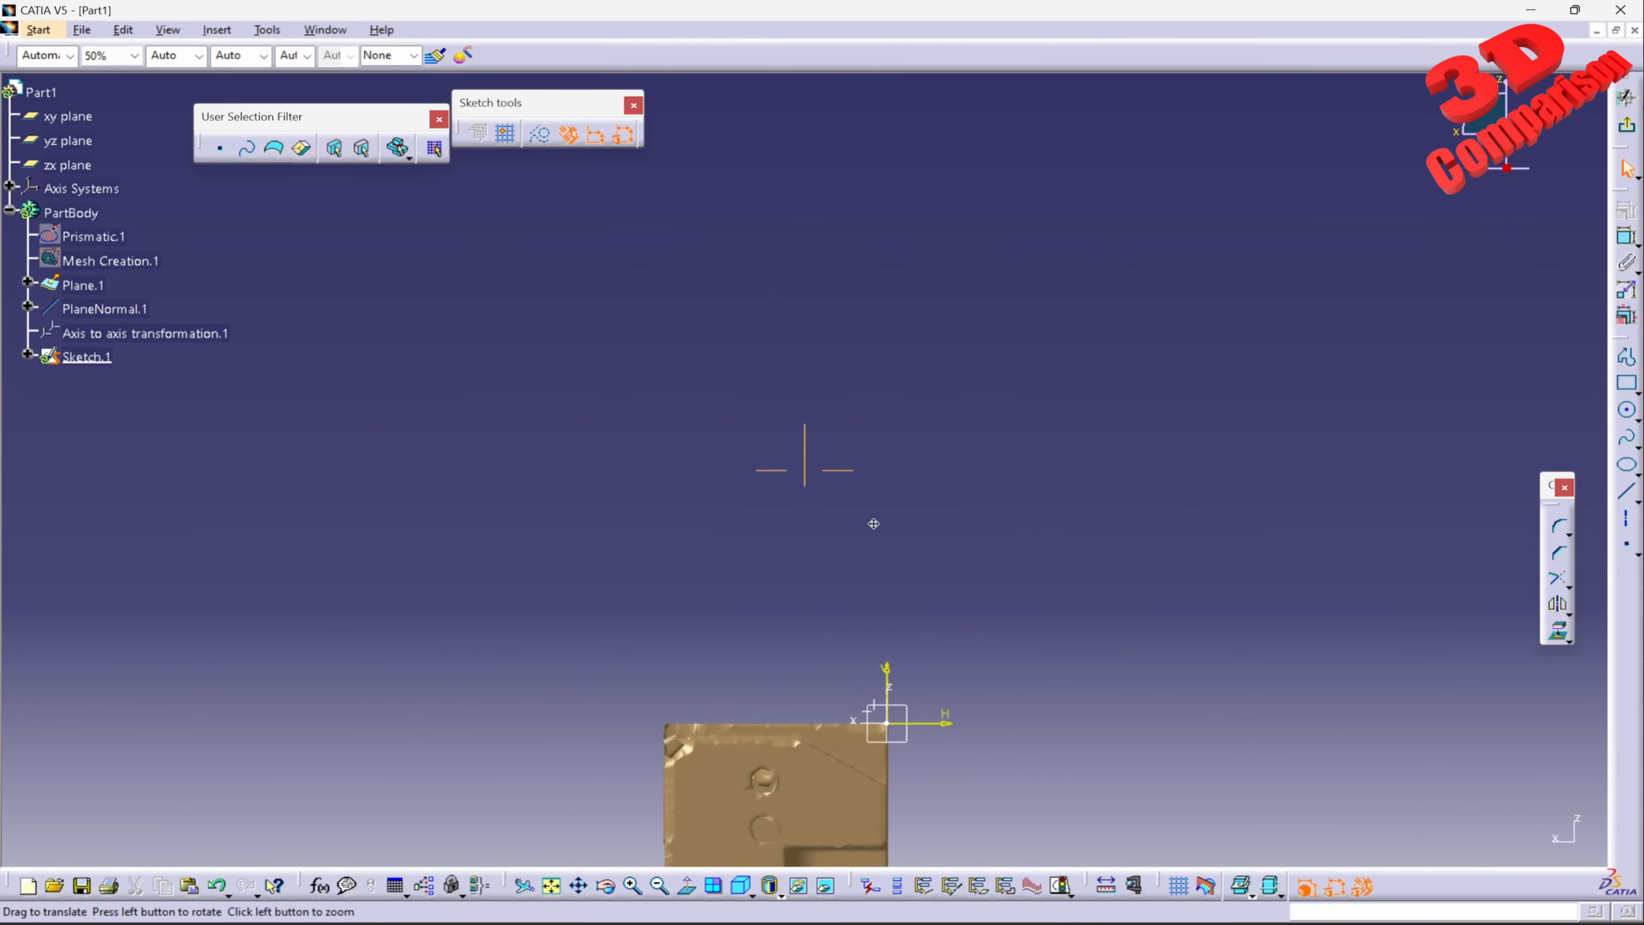
middle_click_drag(888, 720, 835, 396)
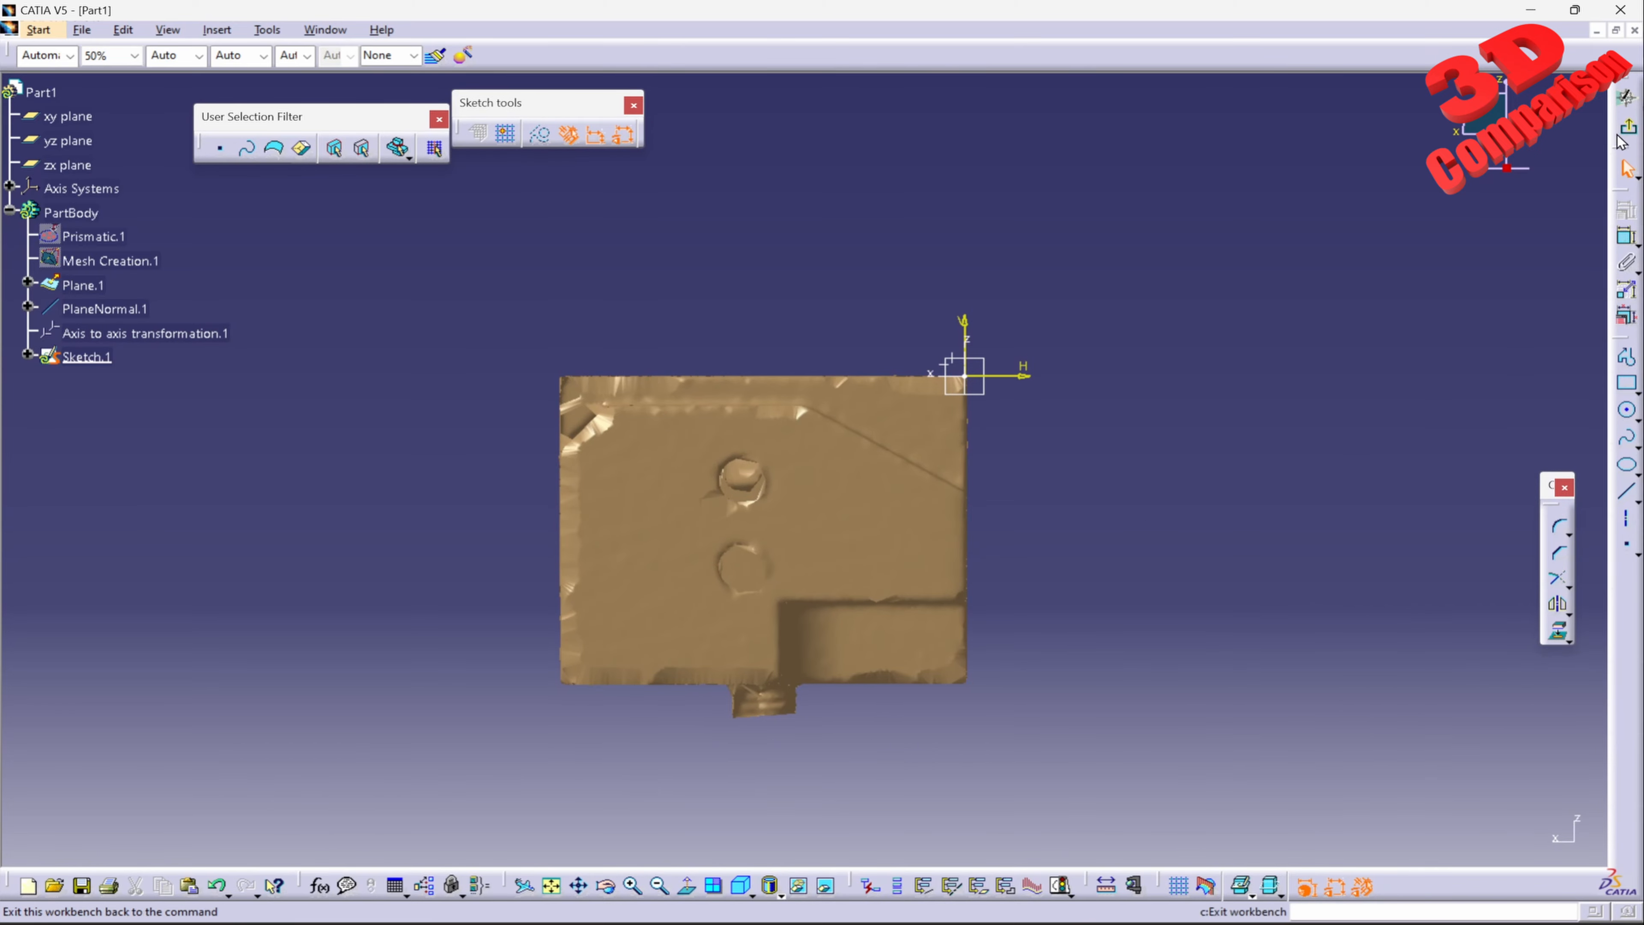
left_click(1627, 125)
middle_click_drag(969, 366, 980, 515)
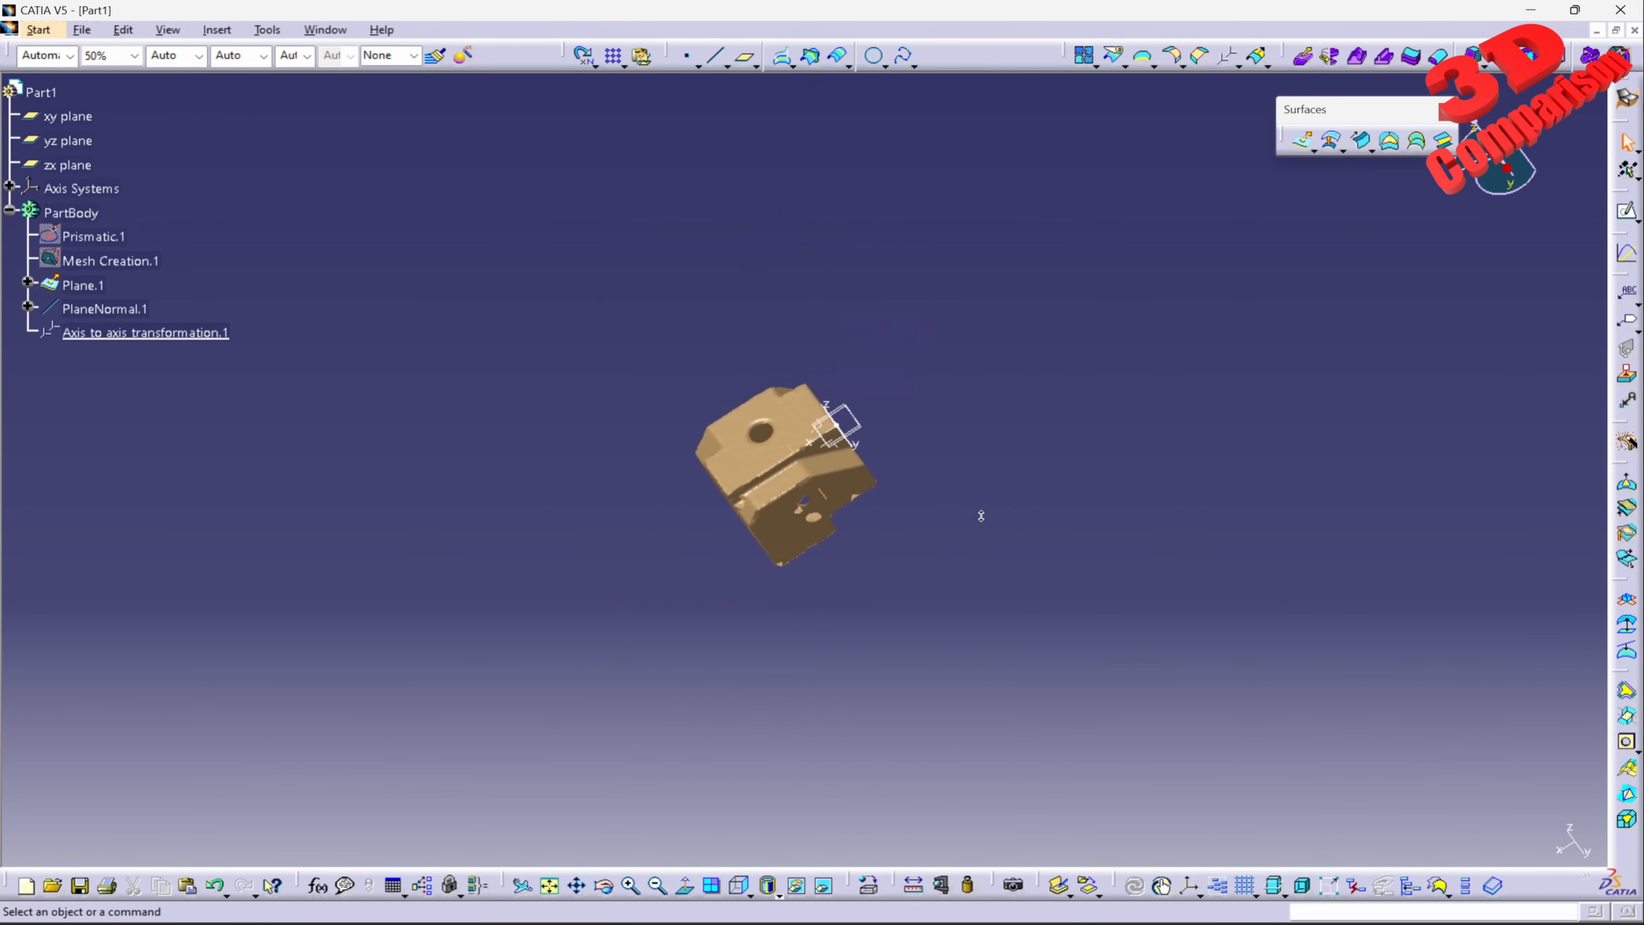
middle_click_drag(818, 529, 874, 484)
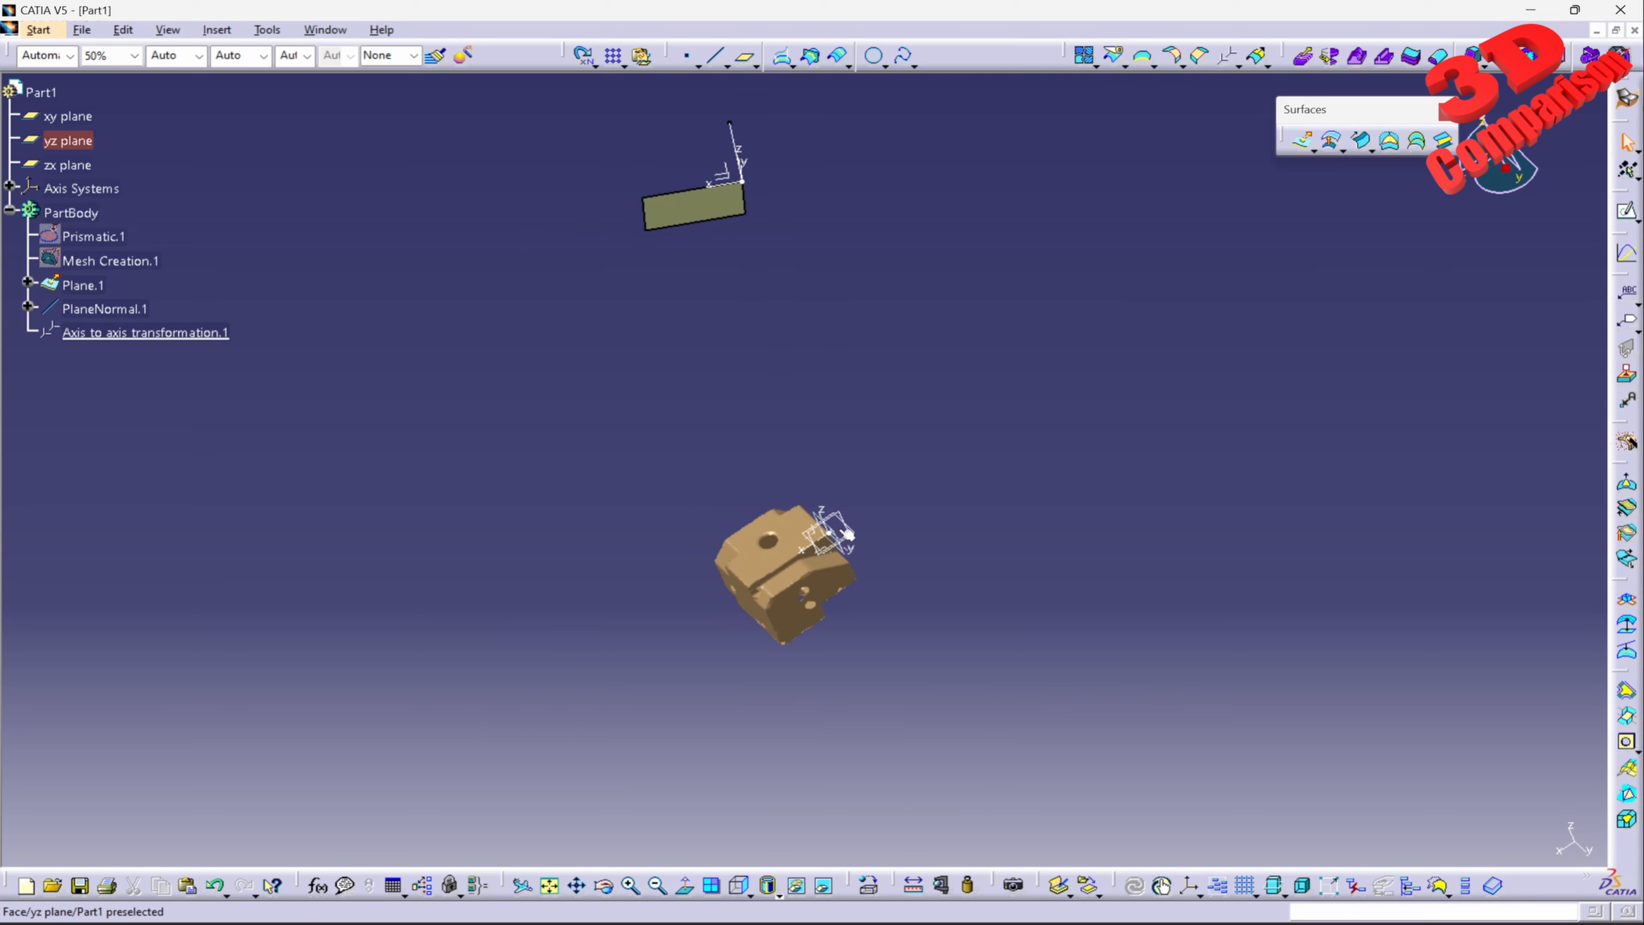
Step: Set Axis System.1 as the current axis system and check the mesh in the standard right view
left_click(10, 187)
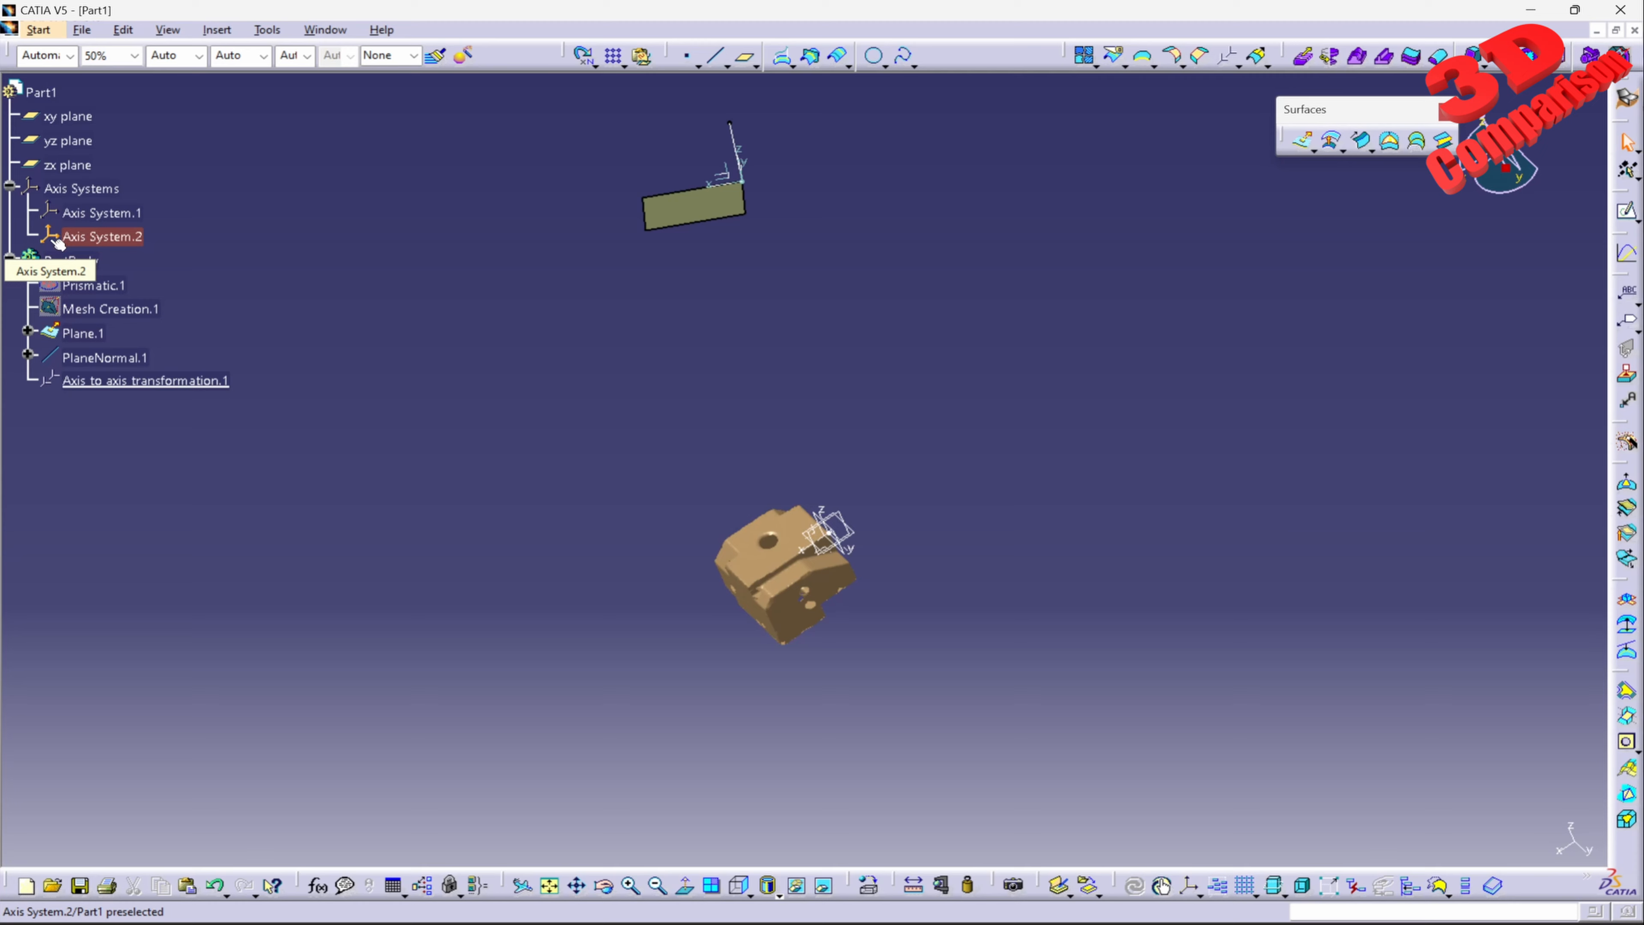
right_click(123, 220)
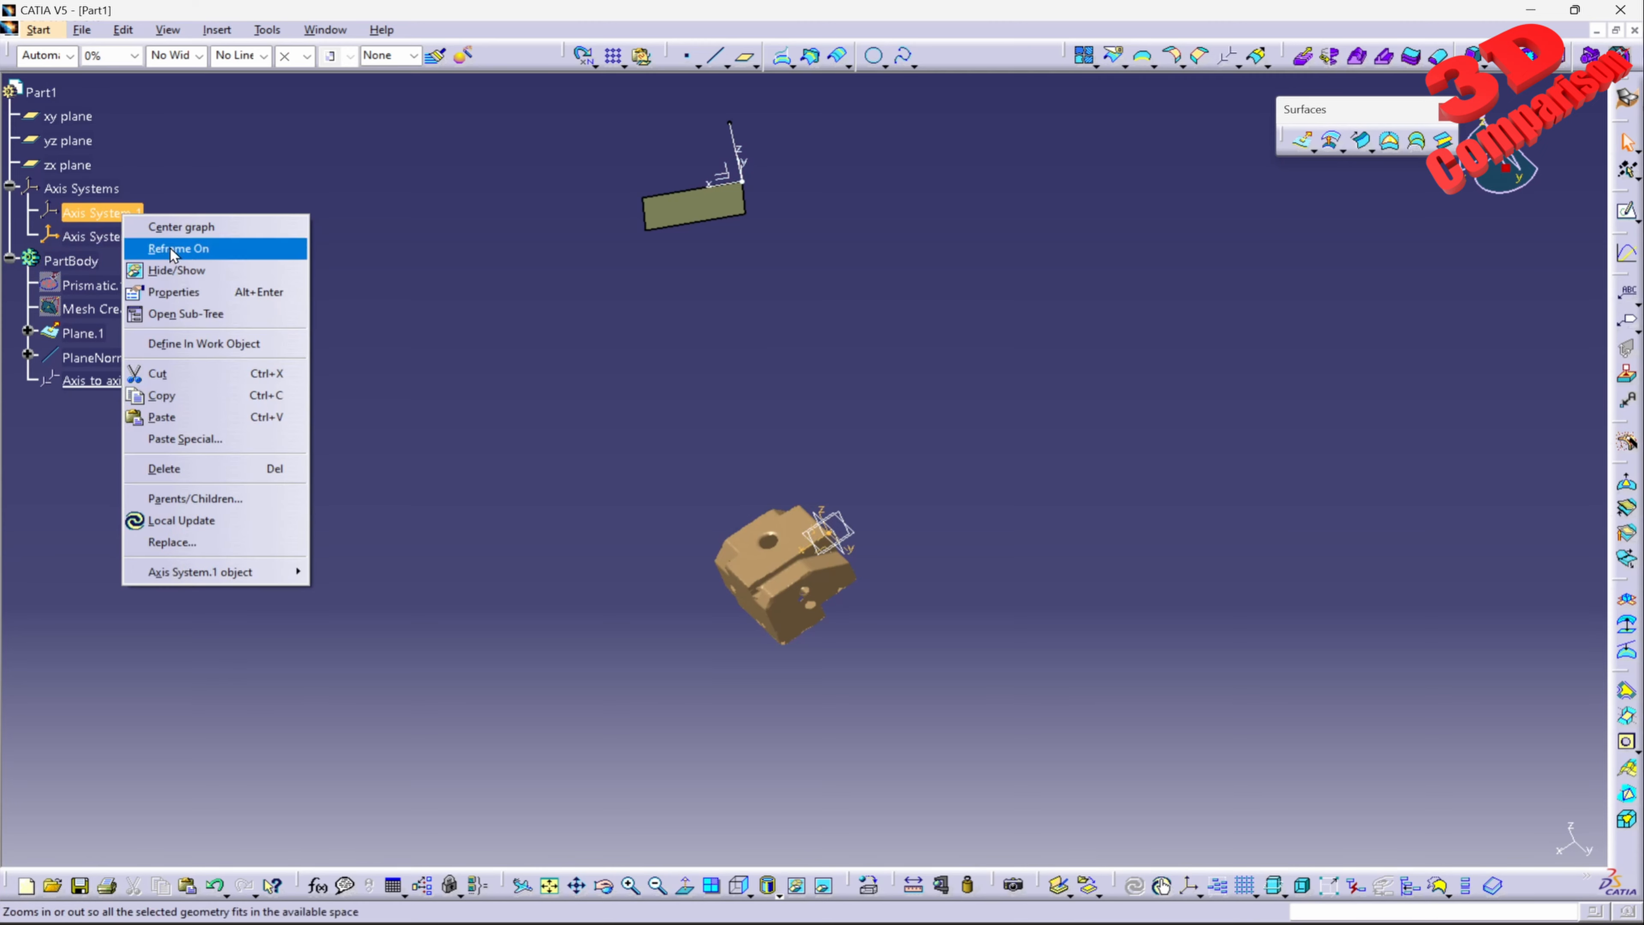
mouse_move(259, 572)
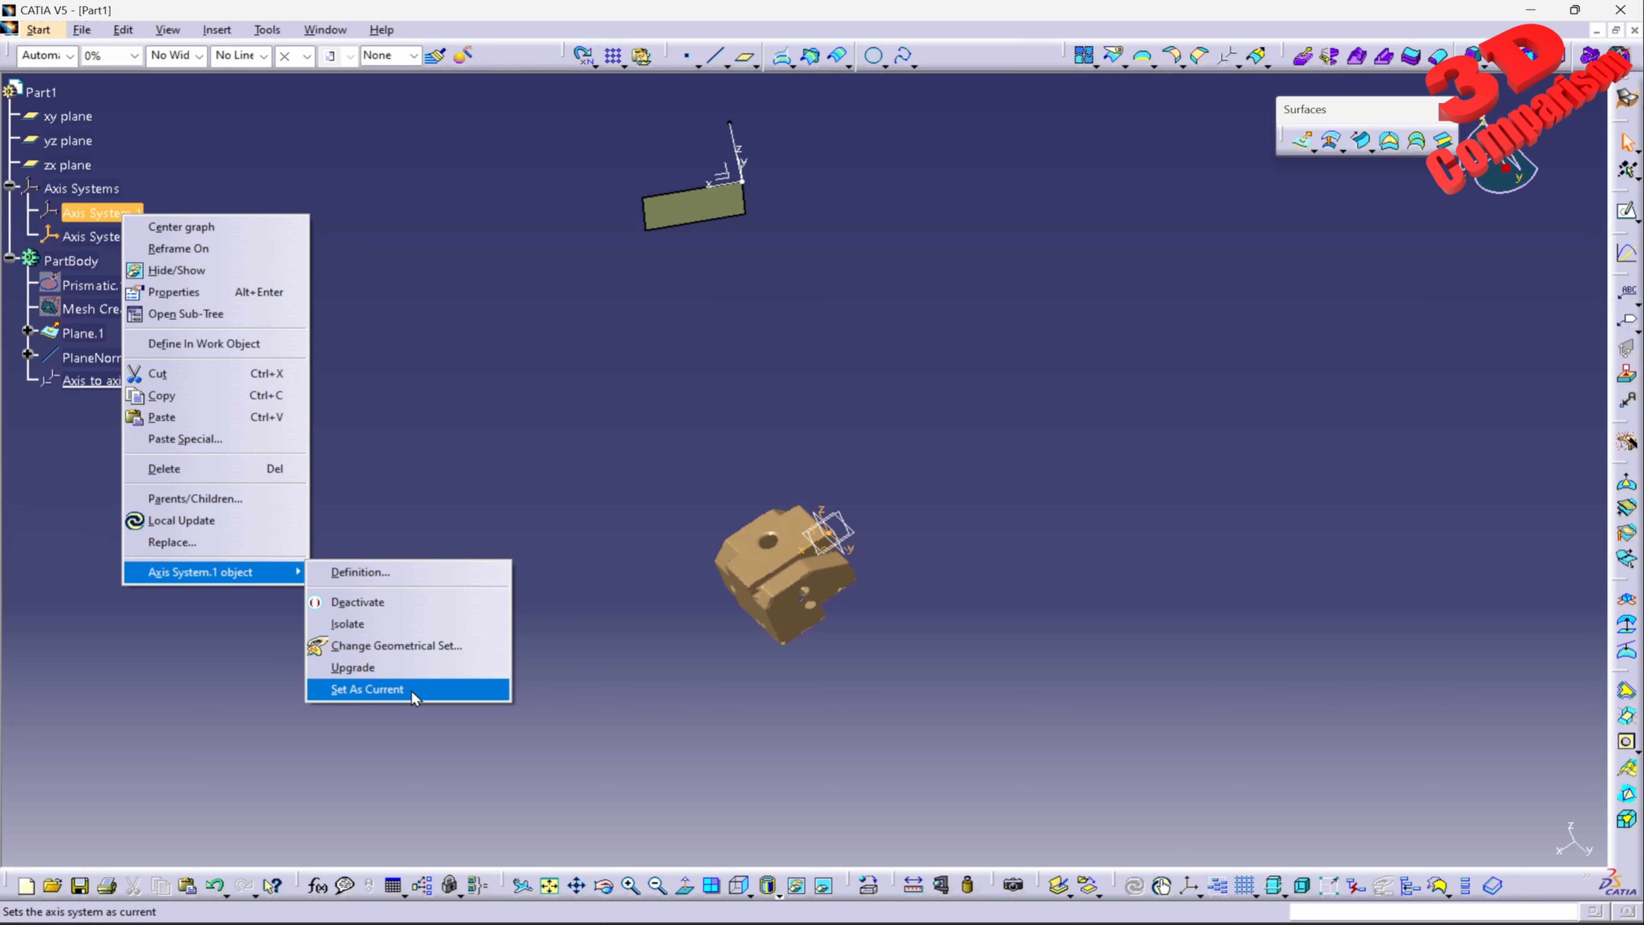
left_click(400, 703)
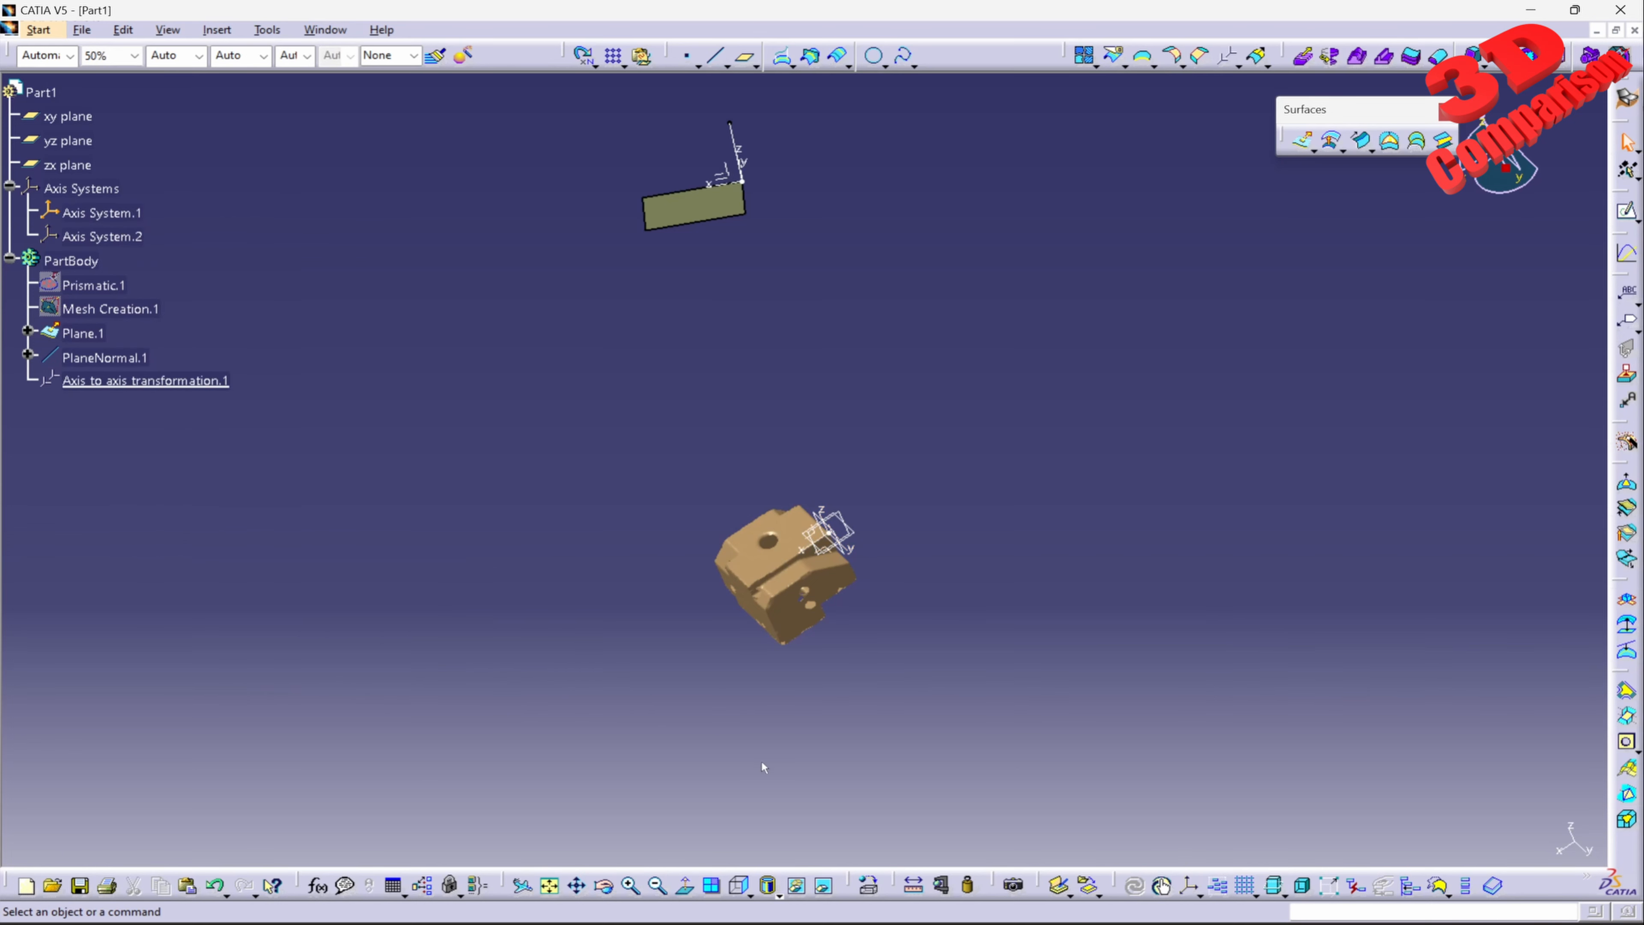
left_click(740, 886)
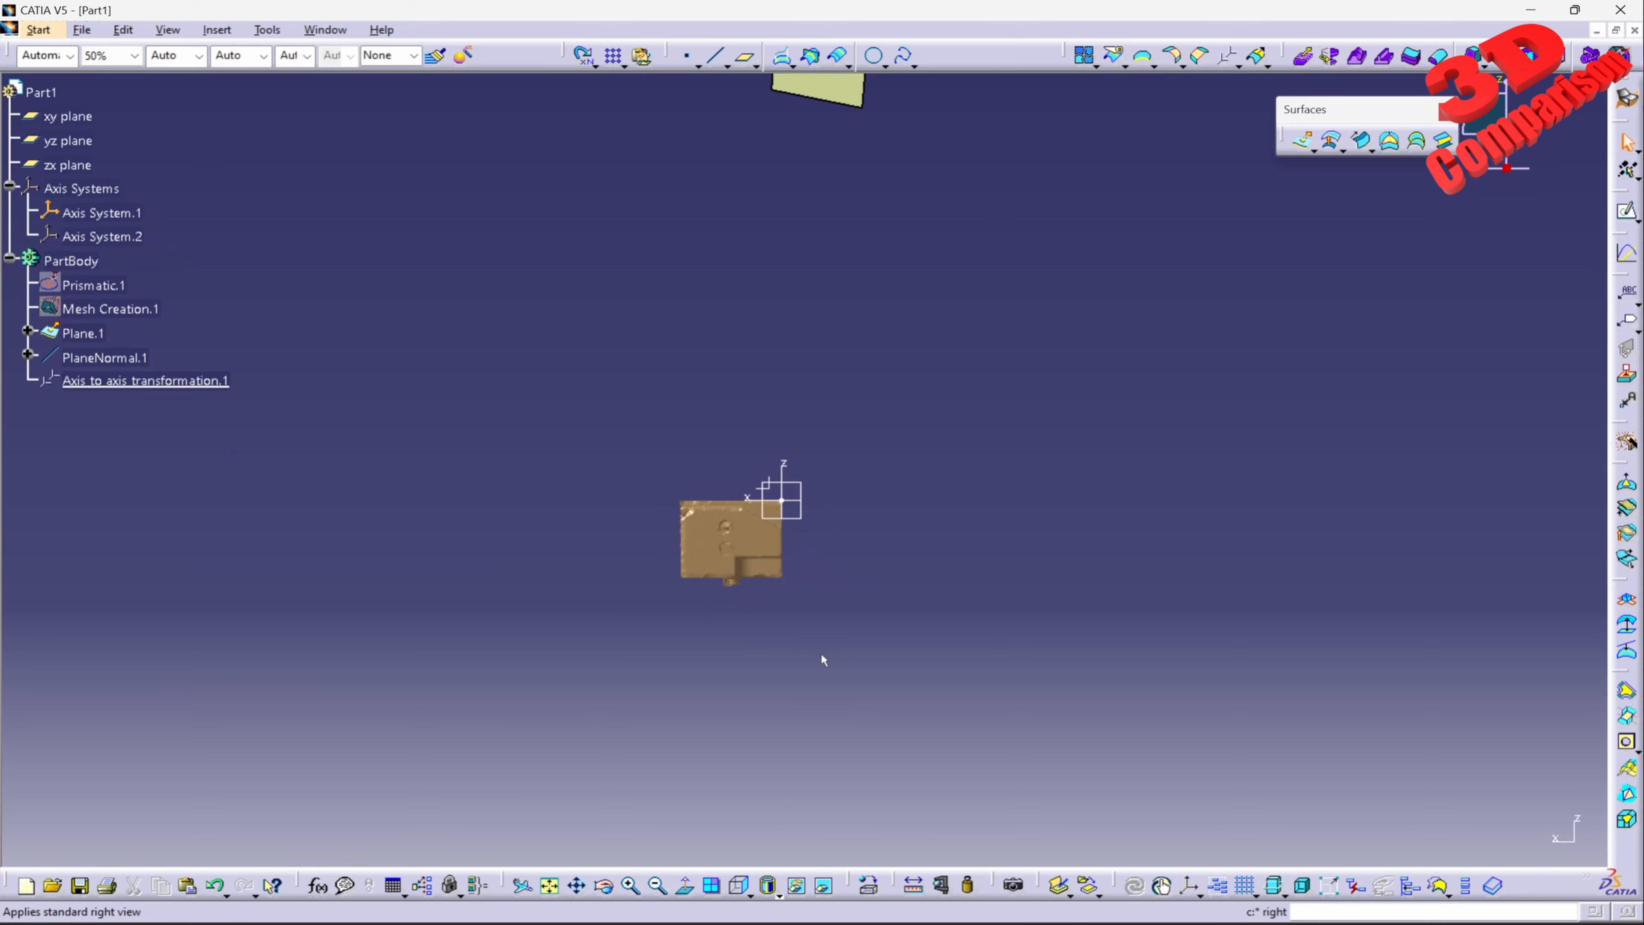
middle_click_drag(821, 652, 956, 218, "ctrl")
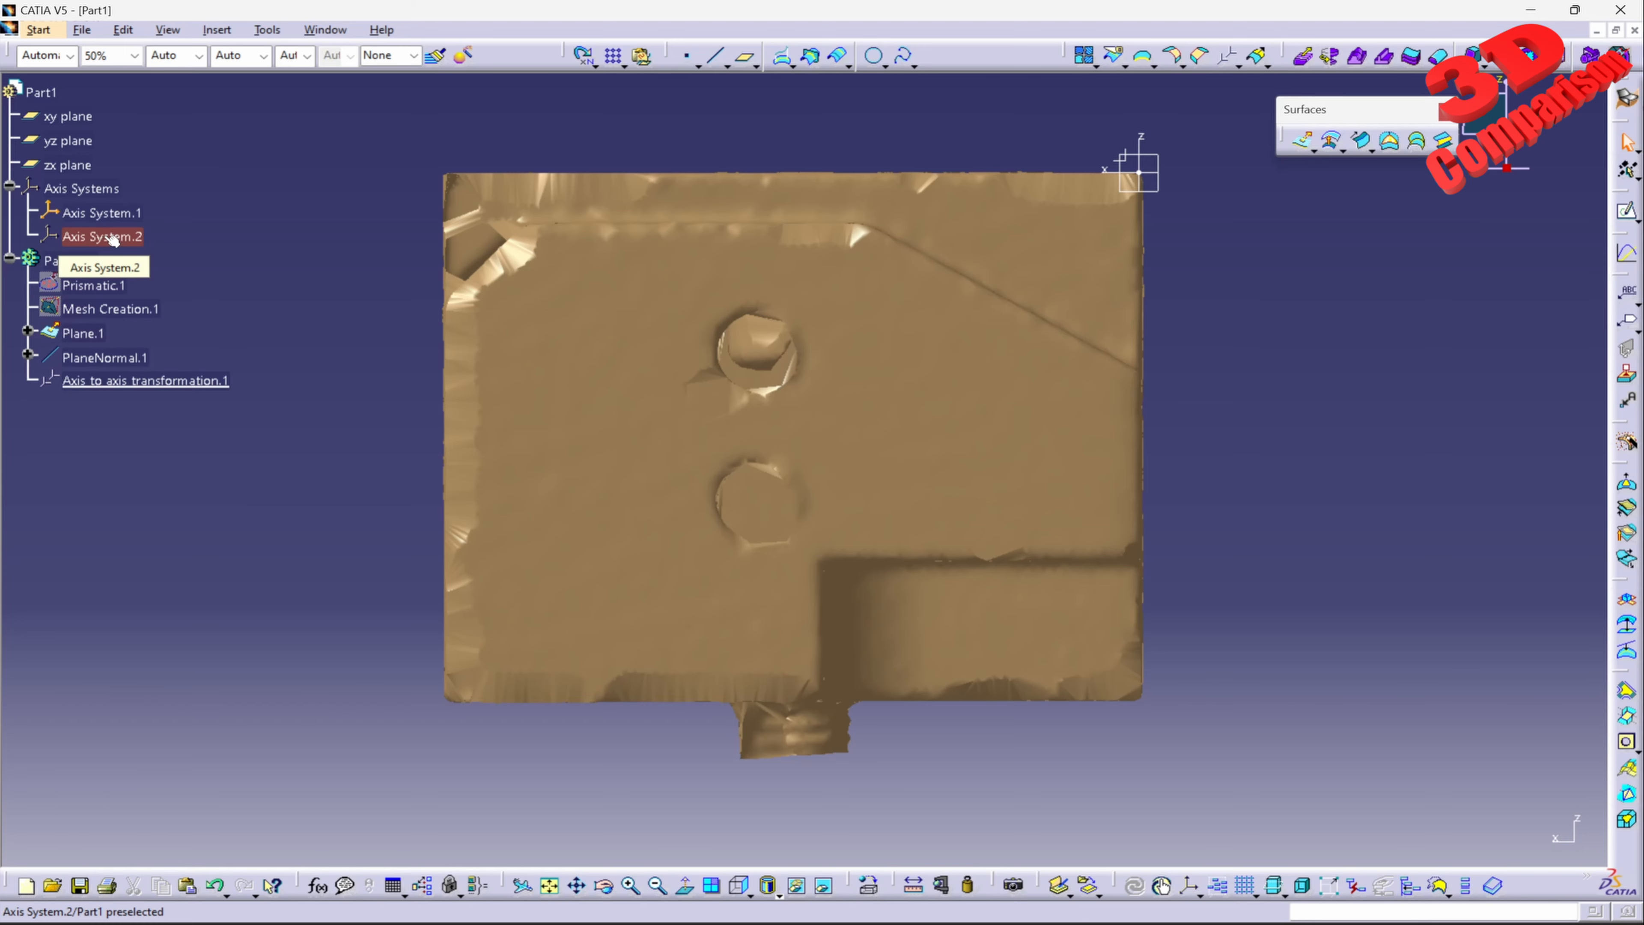
middle_click_drag(866, 338, 887, 551)
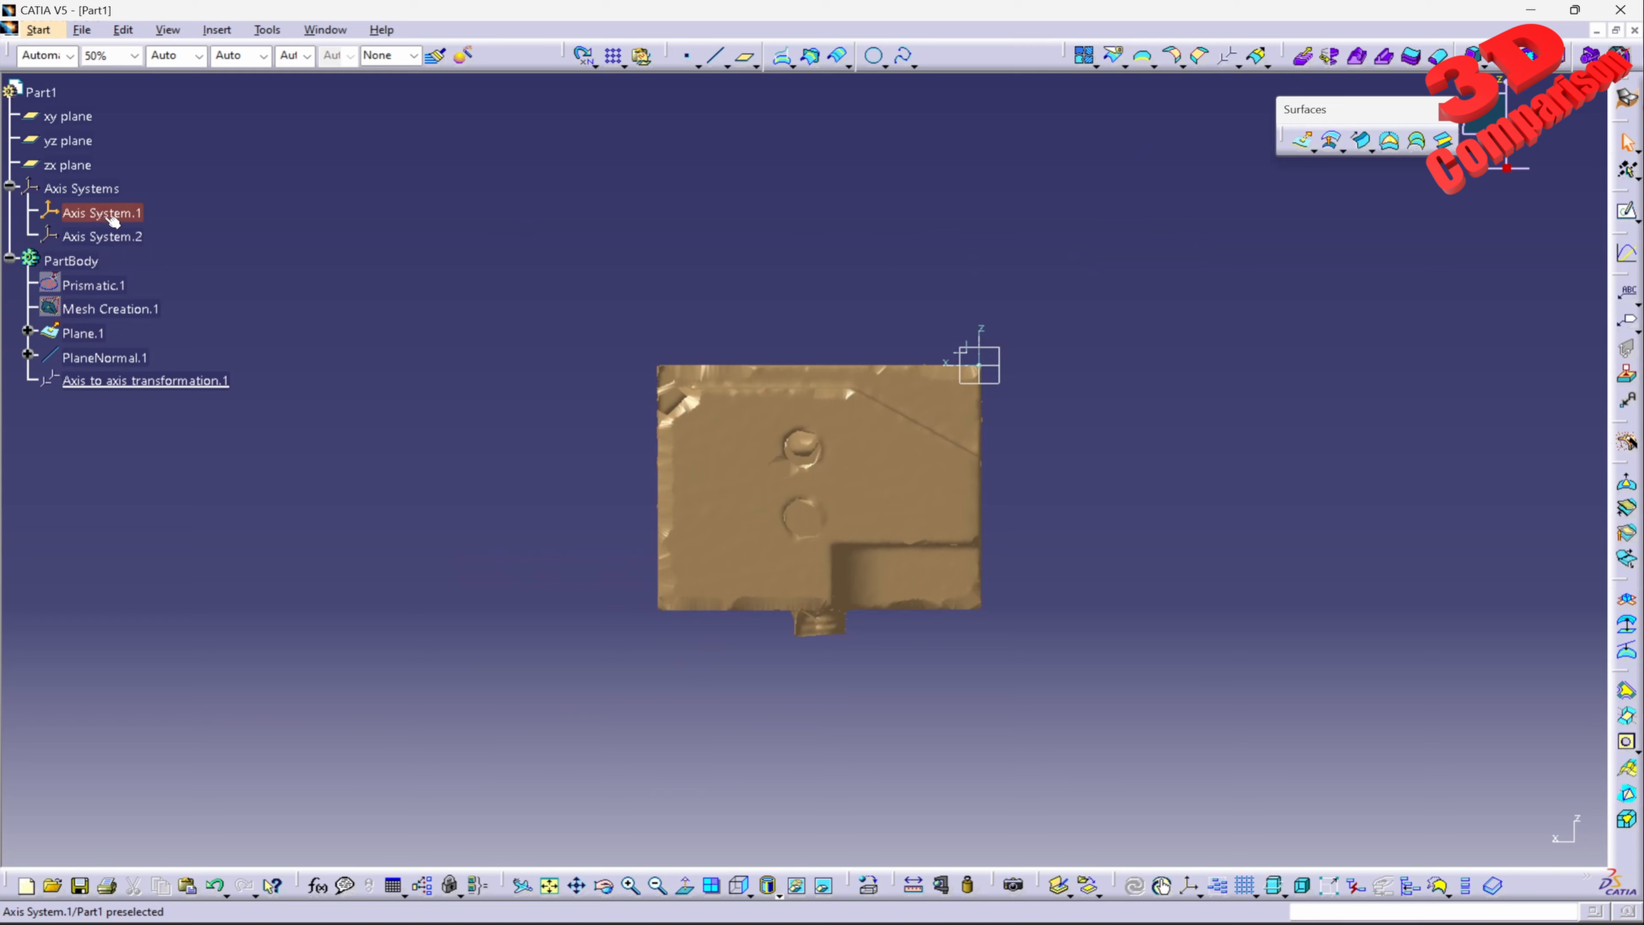
Step: Switch to the Part Design workbench and open a sketch on the xy plane
middle_click_drag(756, 308, 802, 570, "ctrl")
left_click(39, 30)
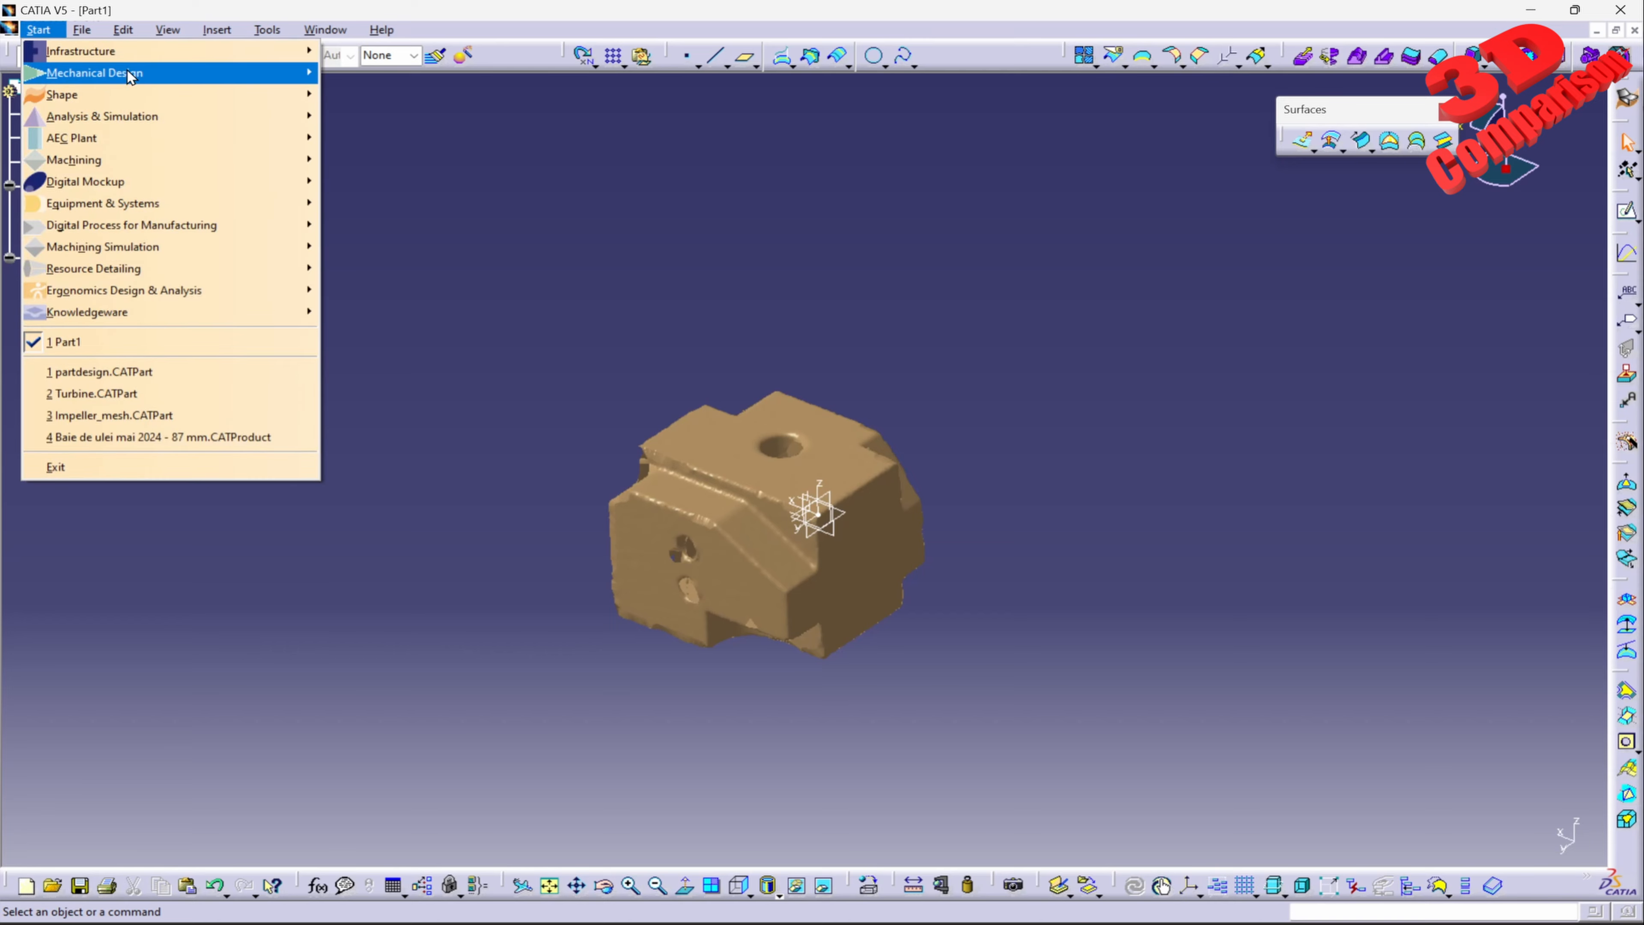
mouse_move(273, 76)
left_click(353, 74)
middle_click_drag(838, 513, 734, 368)
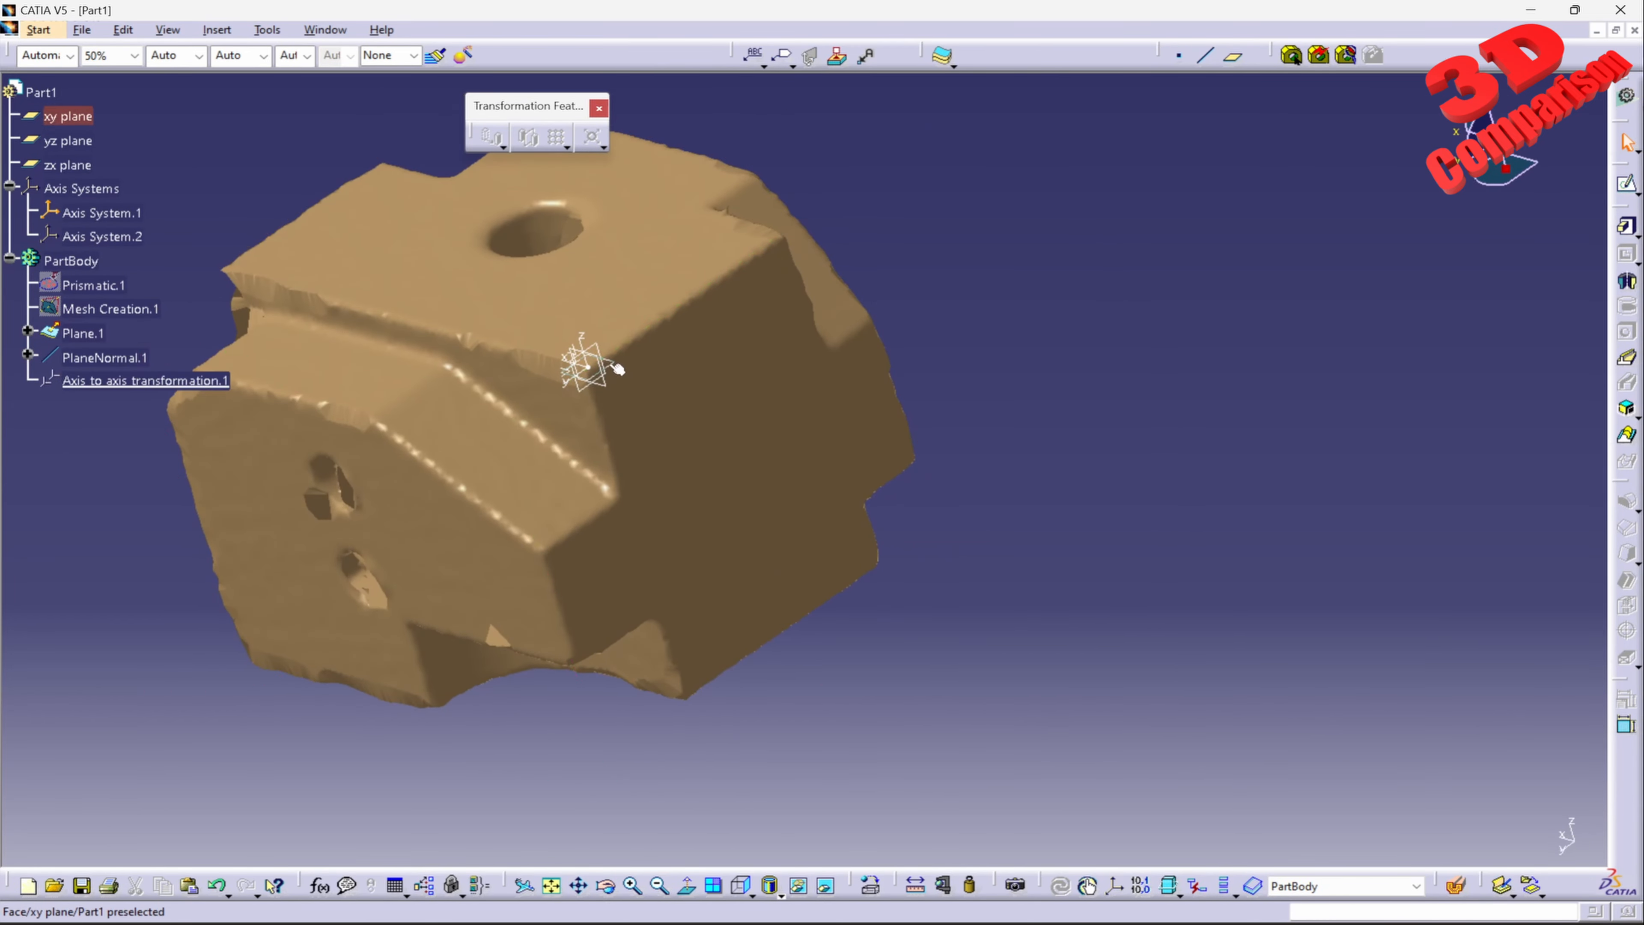
left_click(1627, 184)
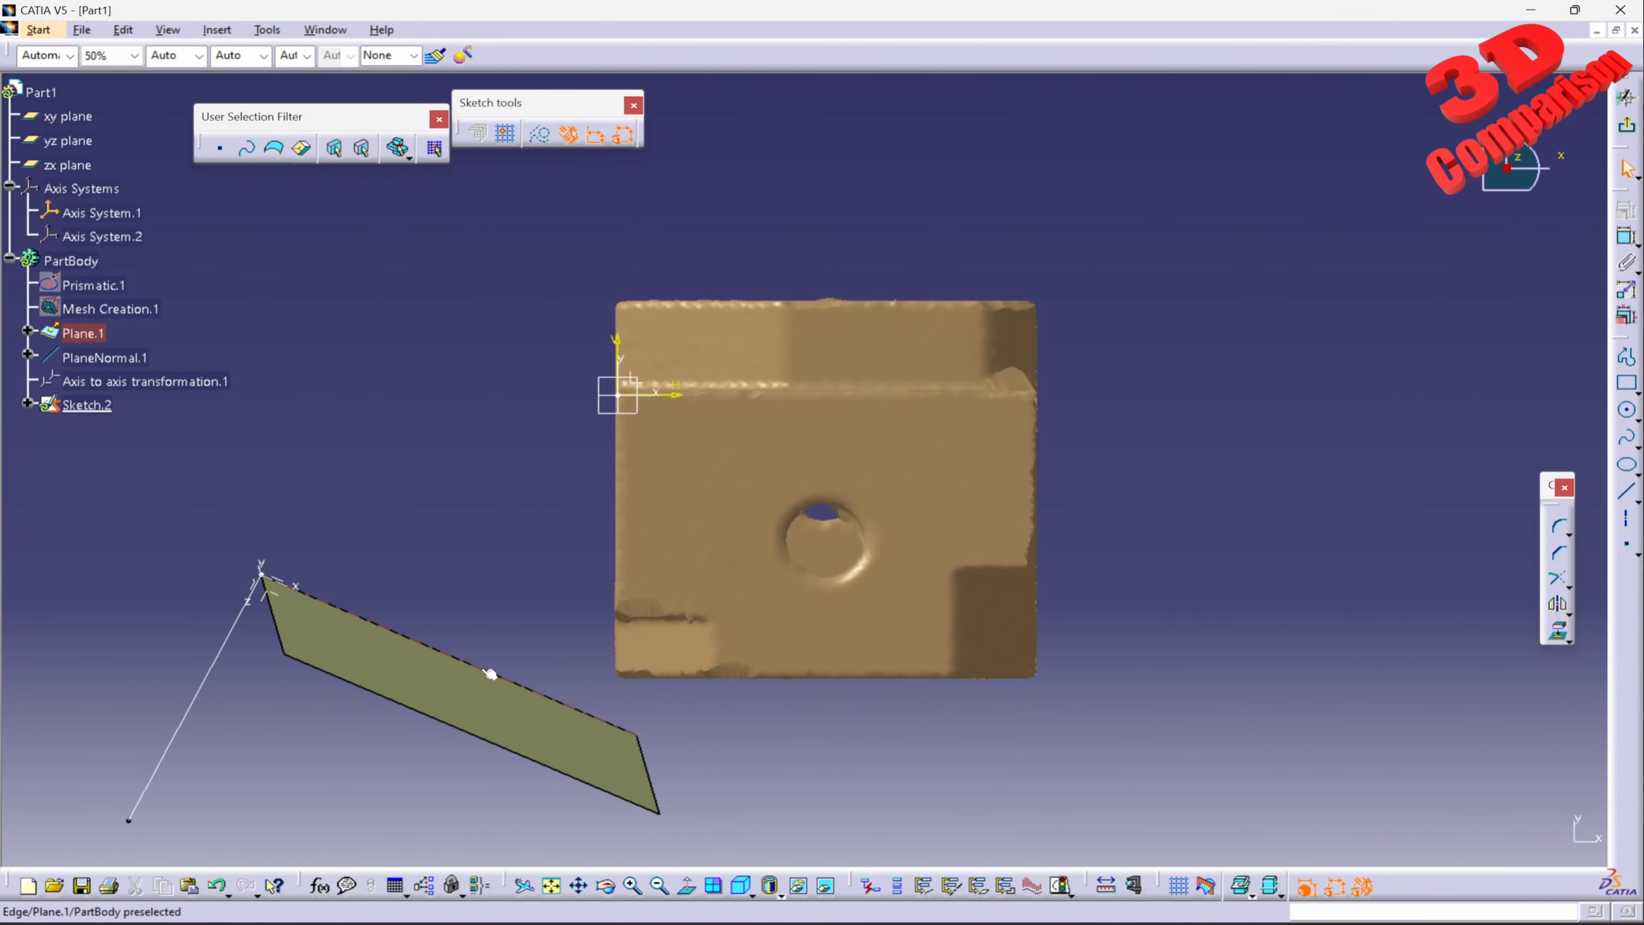
Step: Hide Plane.1, PlaneNormal.1 and Axis System.2
right_click(91, 334)
left_click(104, 391)
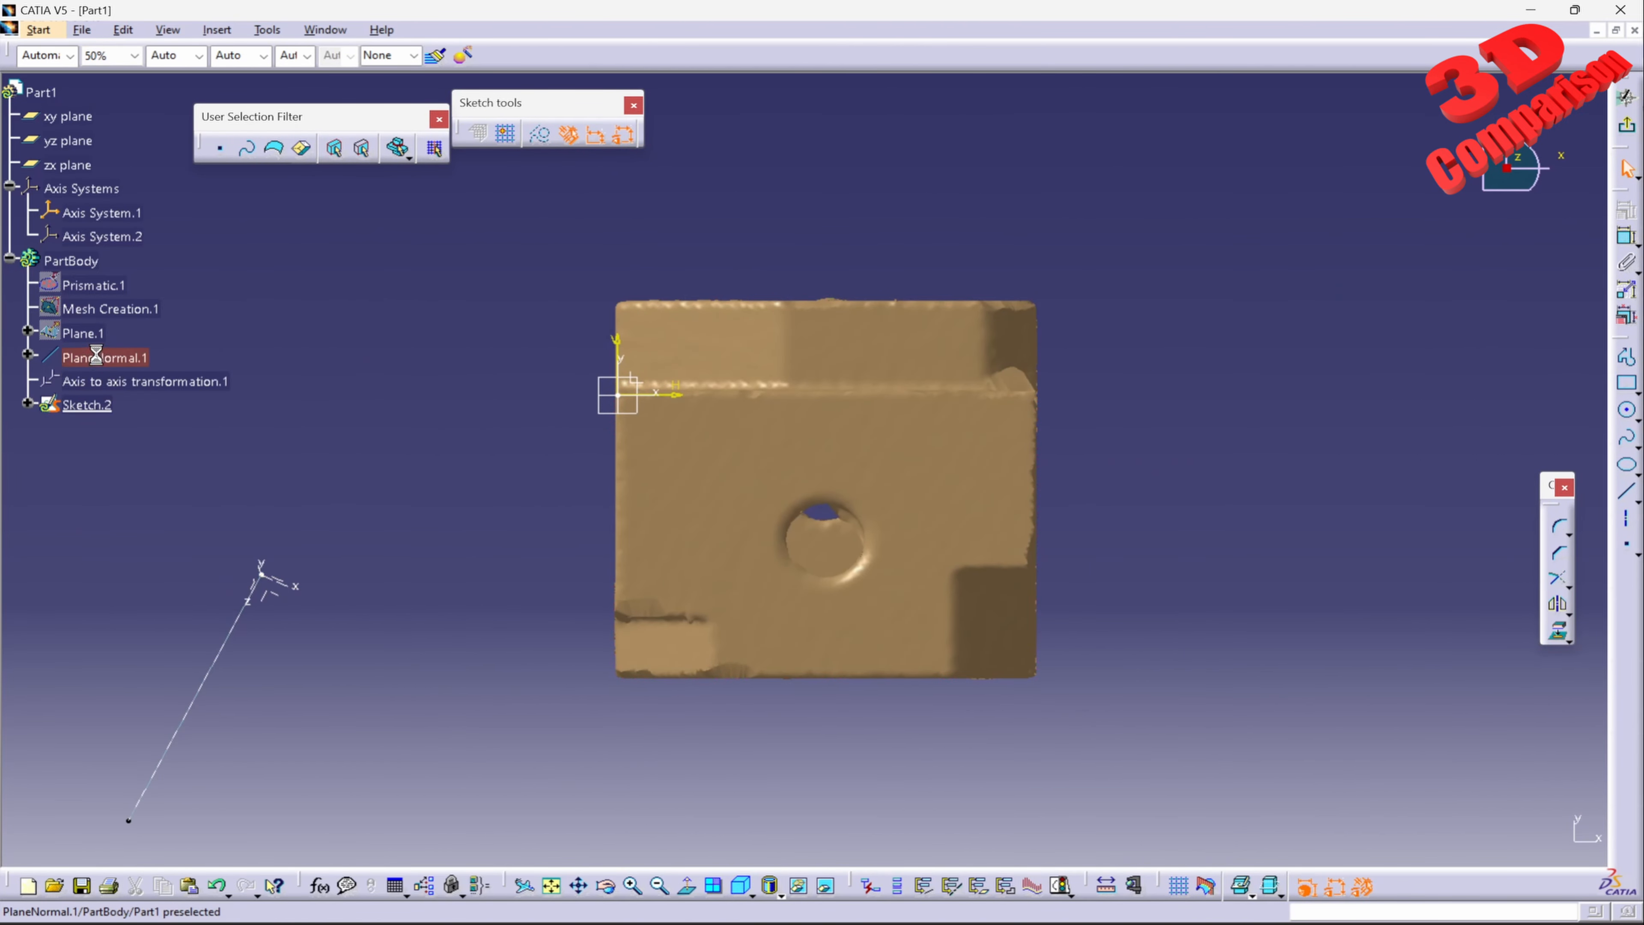
right_click(96, 356)
left_click(151, 411)
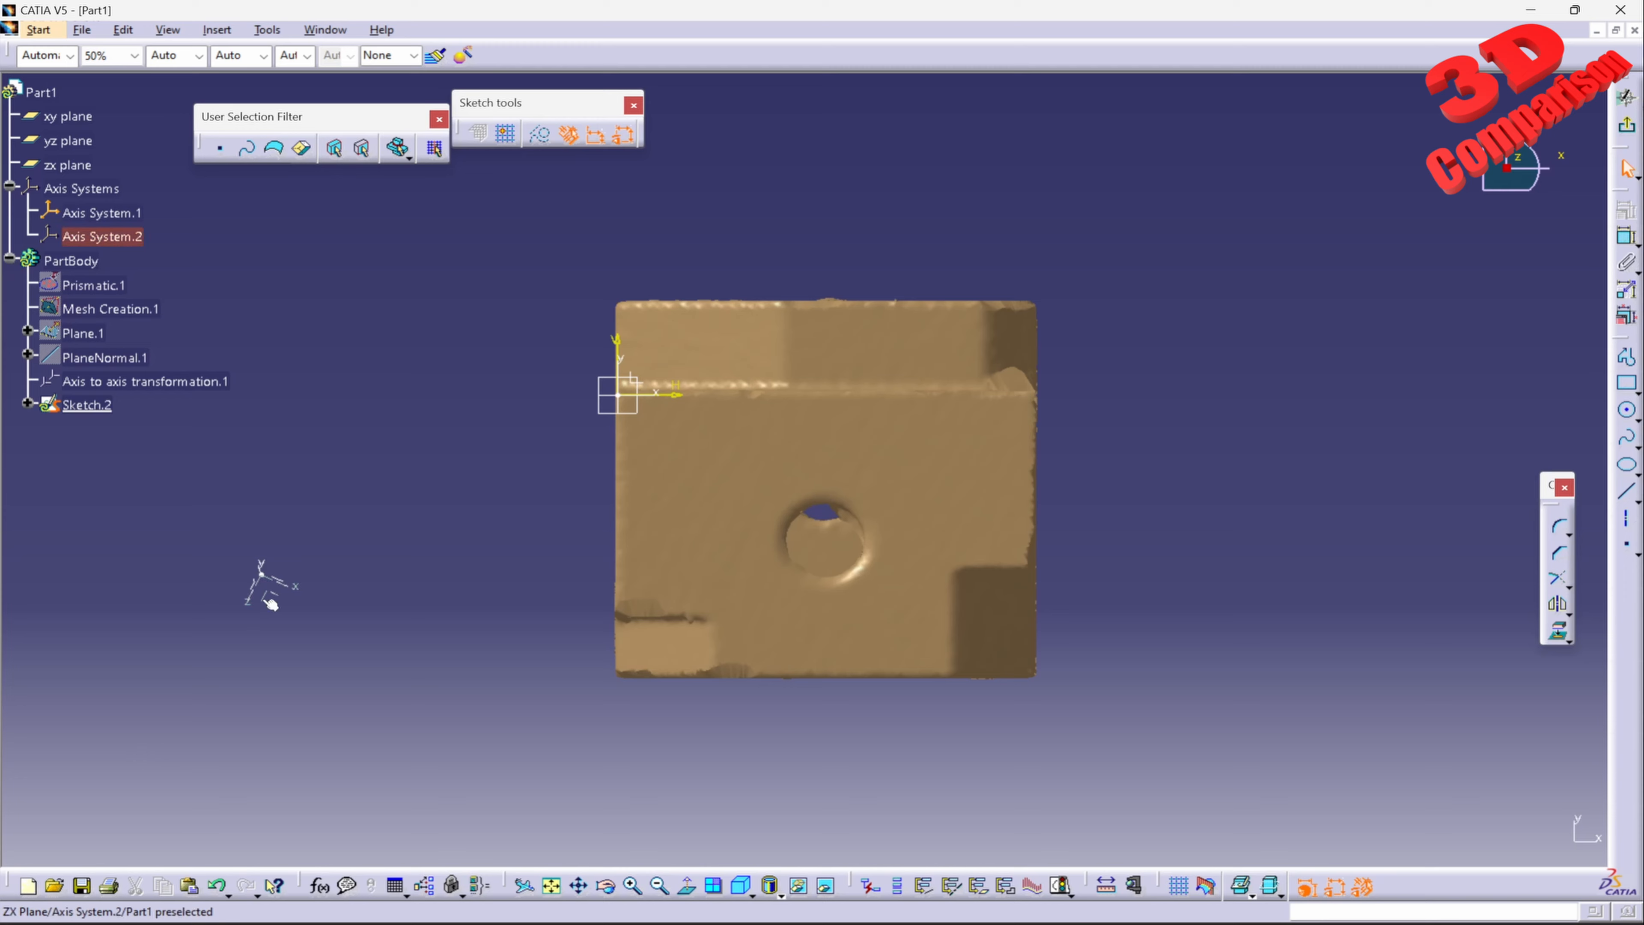
left_click(112, 237)
right_click(113, 237)
left_click(180, 294)
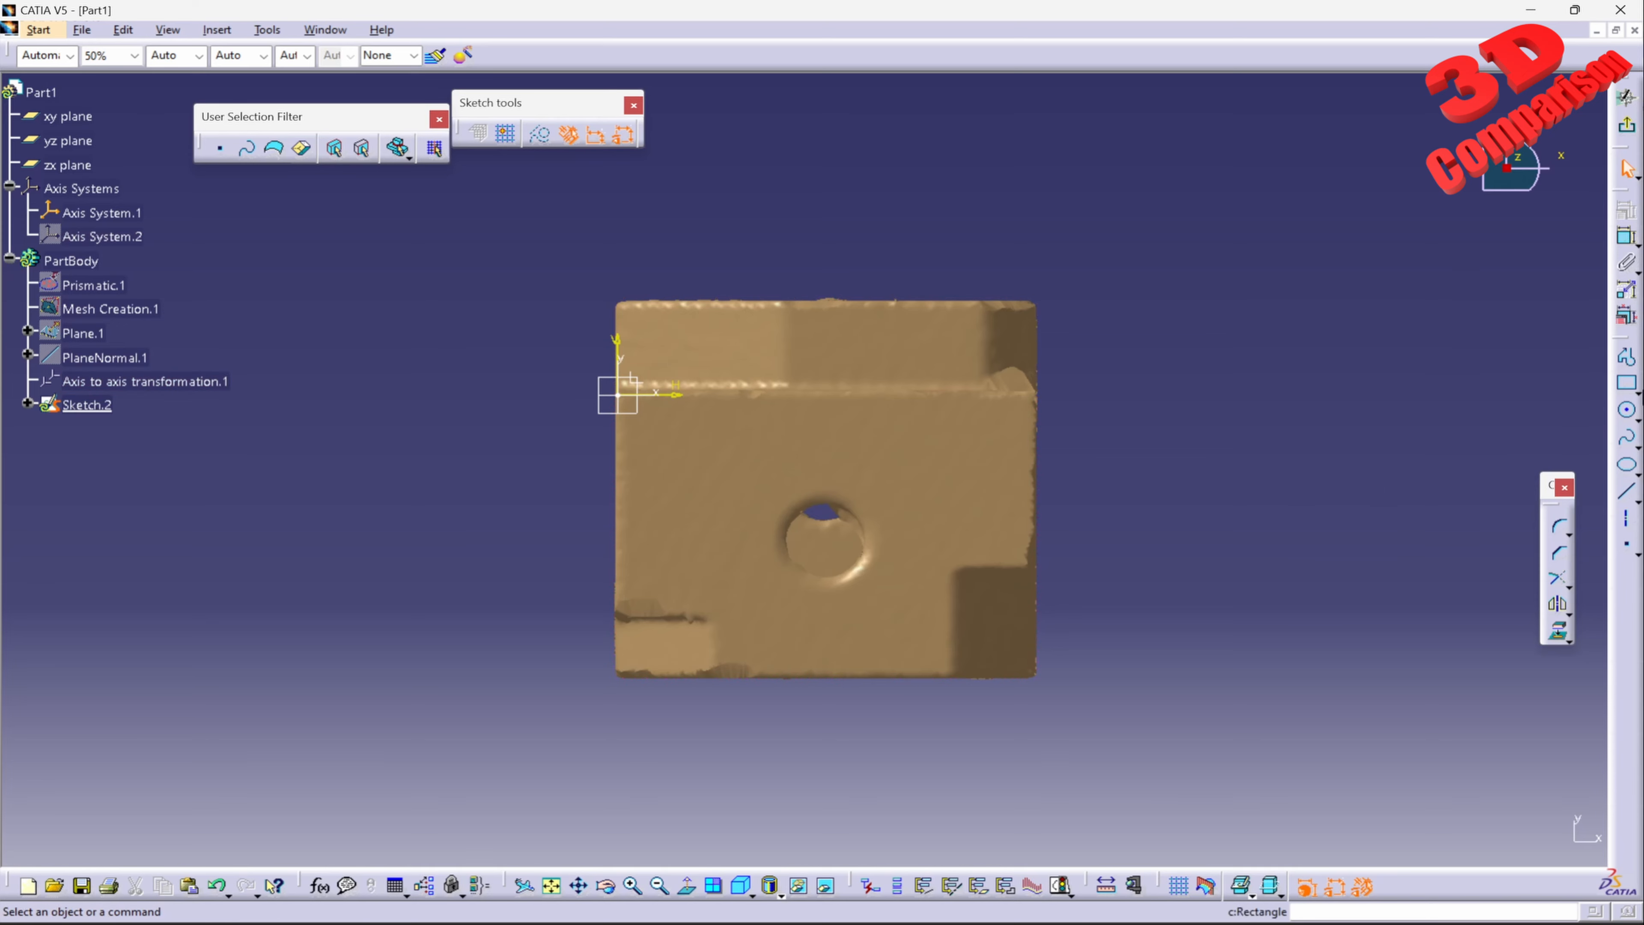
Step: Sketch a rectangle about 65.4 mm wide and 62.5 mm high over the mesh outline, starting on the vertical axis
left_click(1627, 383)
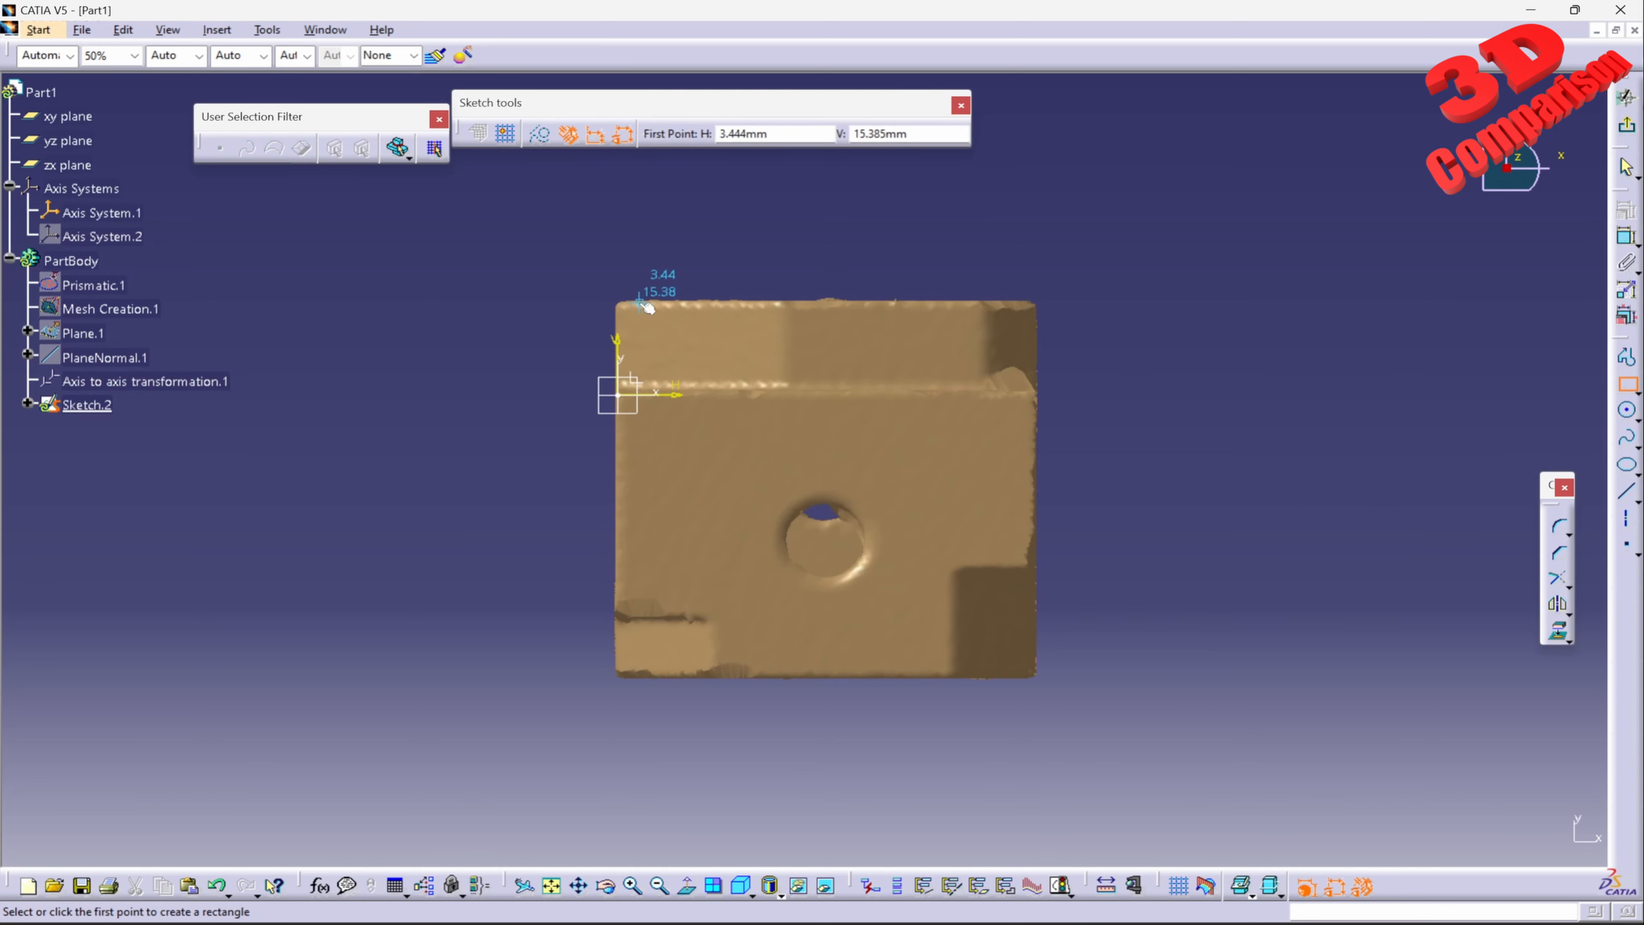
left_click(615, 302)
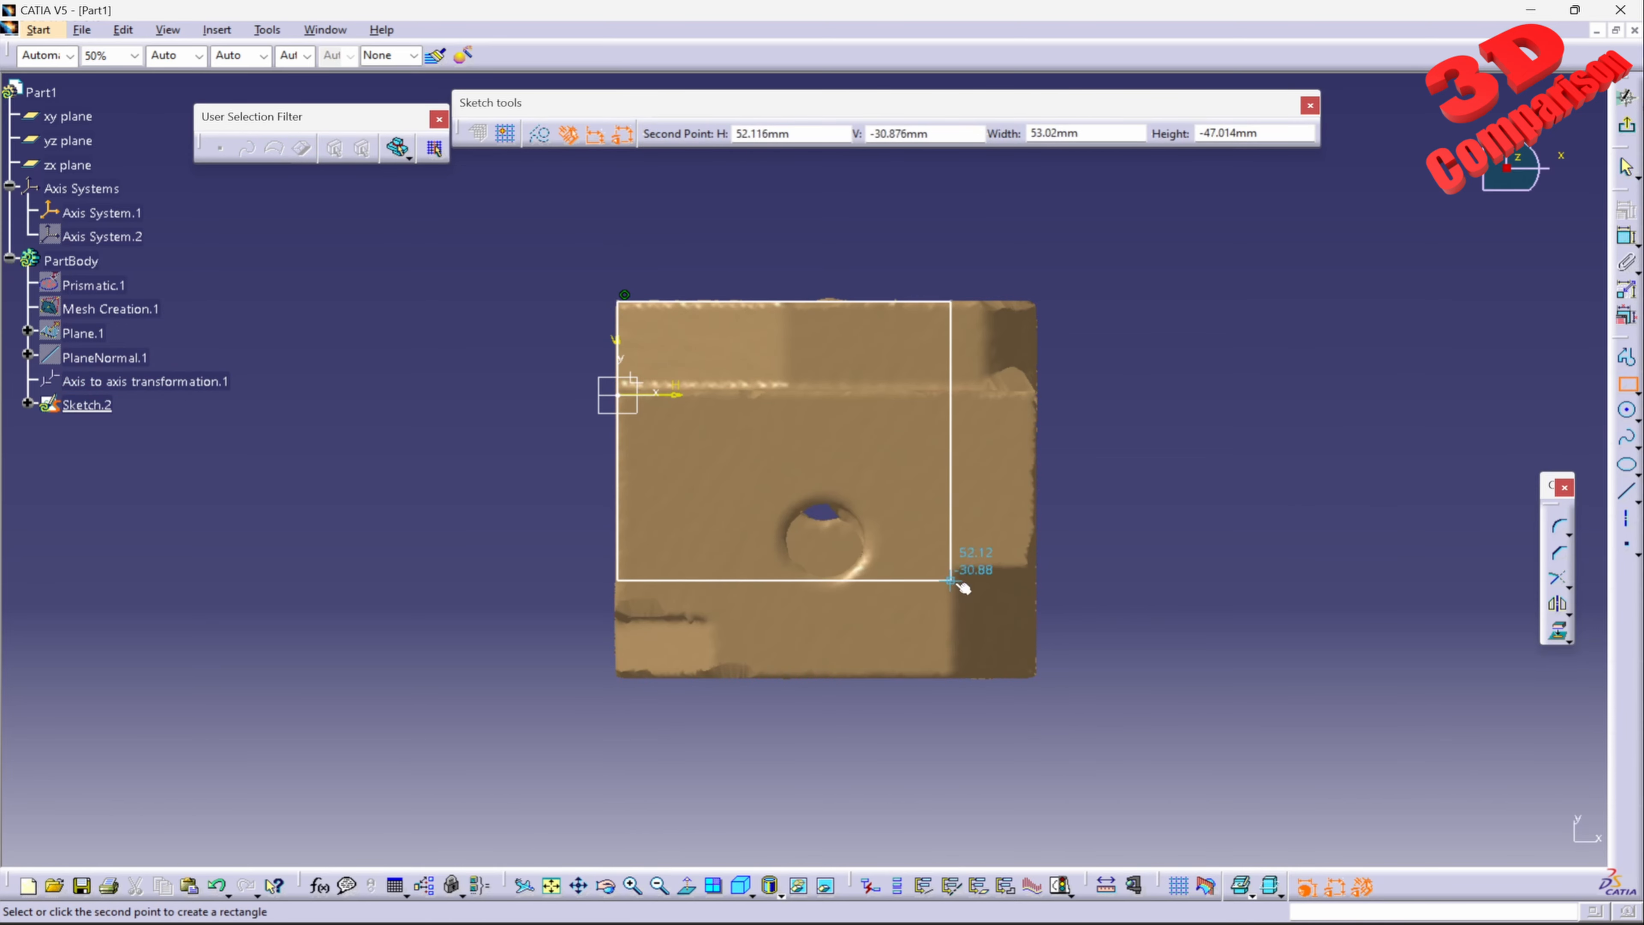
left_click(1035, 678)
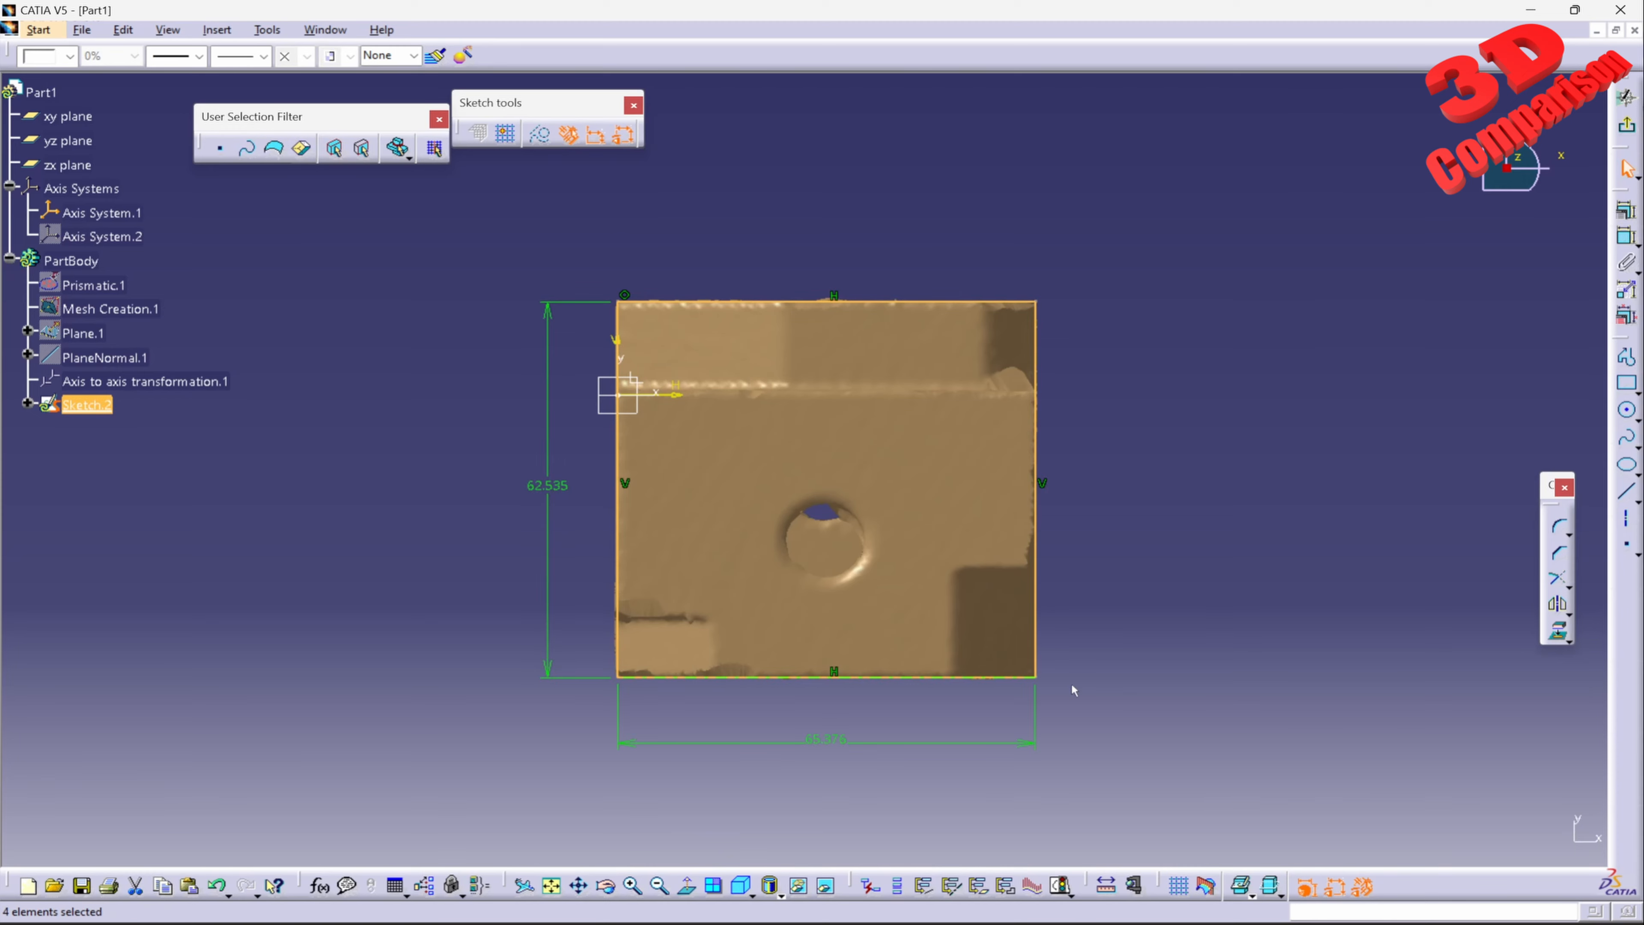
Step: Set the rectangle's height to 62.5 mm and its width to 65.5 mm, and exit the sketch
double_click(549, 486)
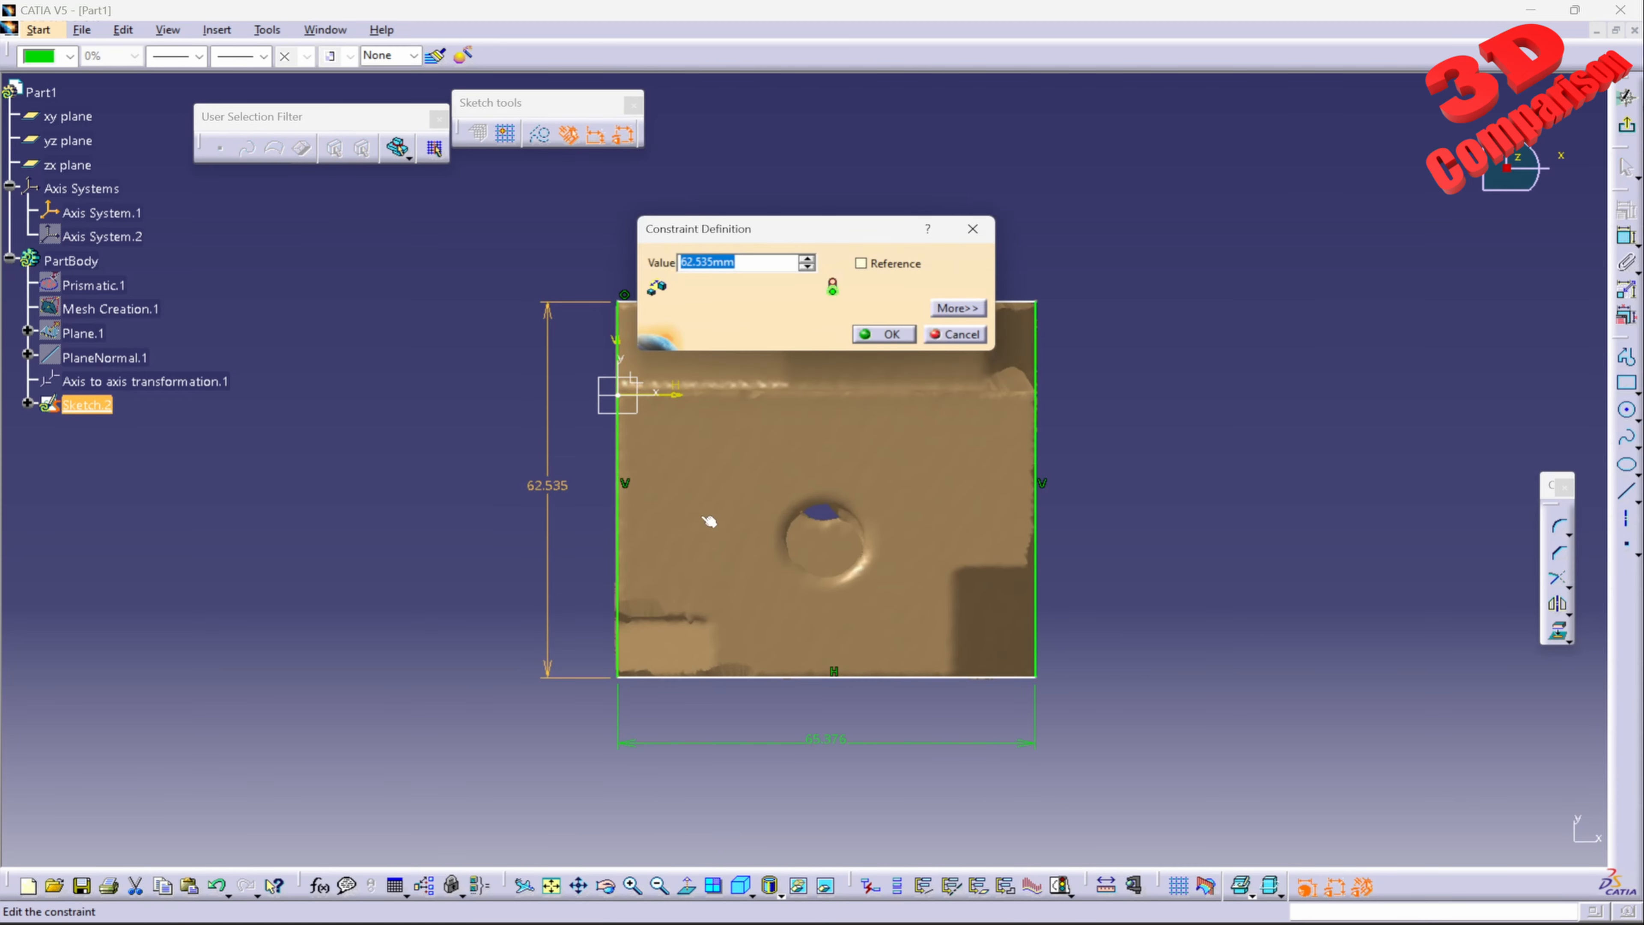
type("62.5")
key("Return")
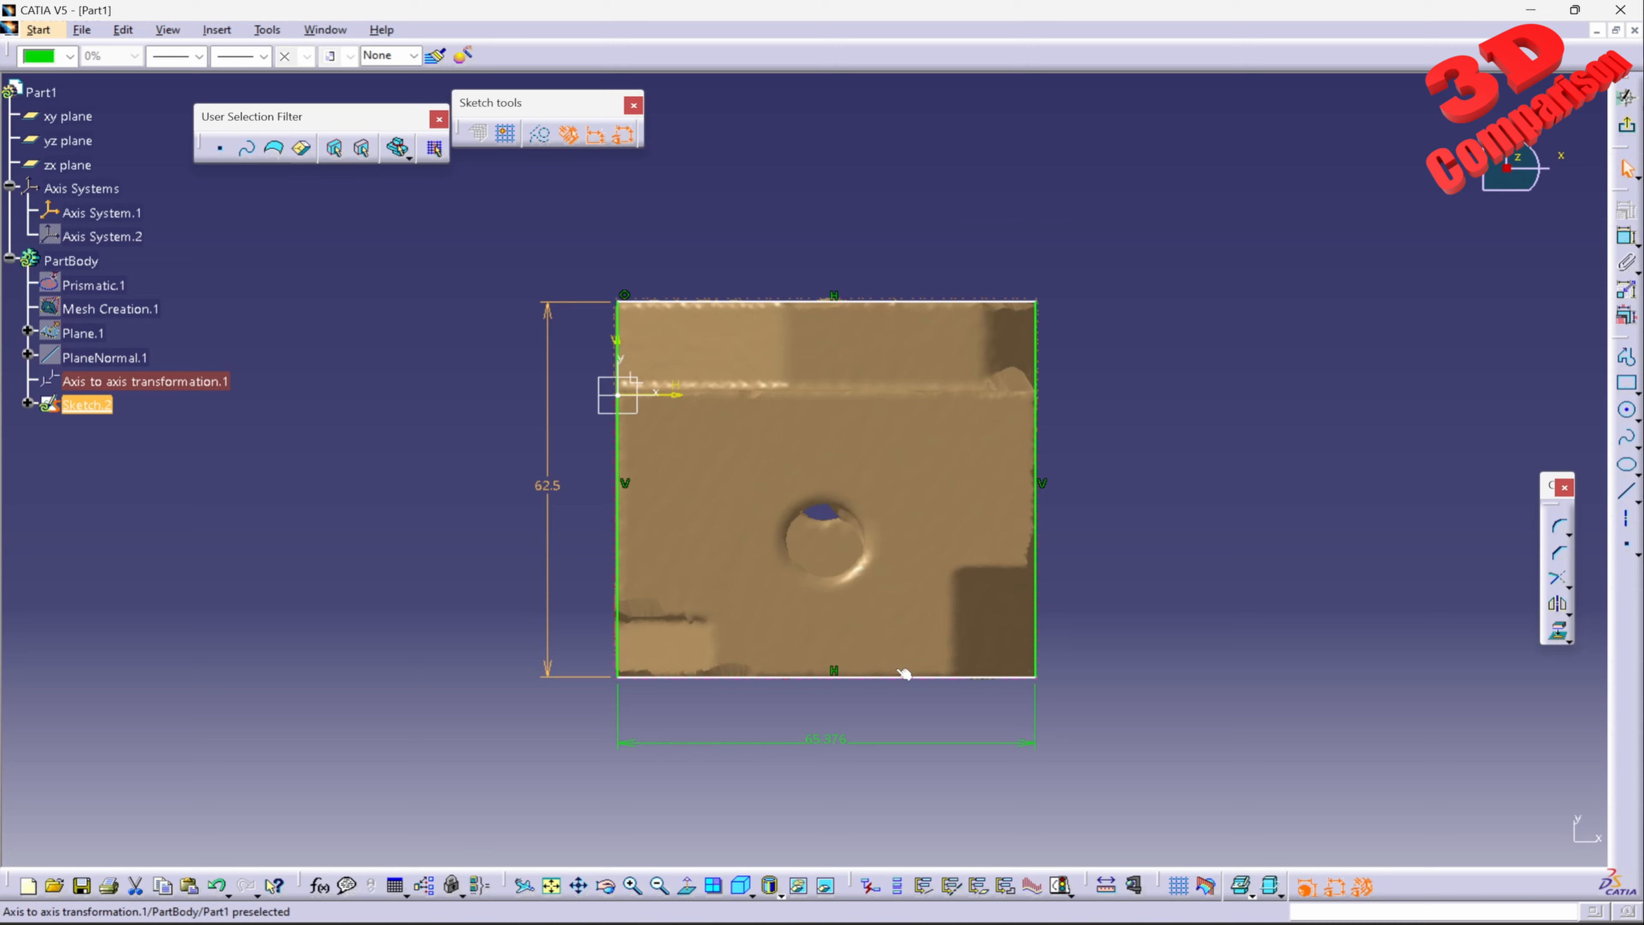
double_click(817, 742)
type("65.5")
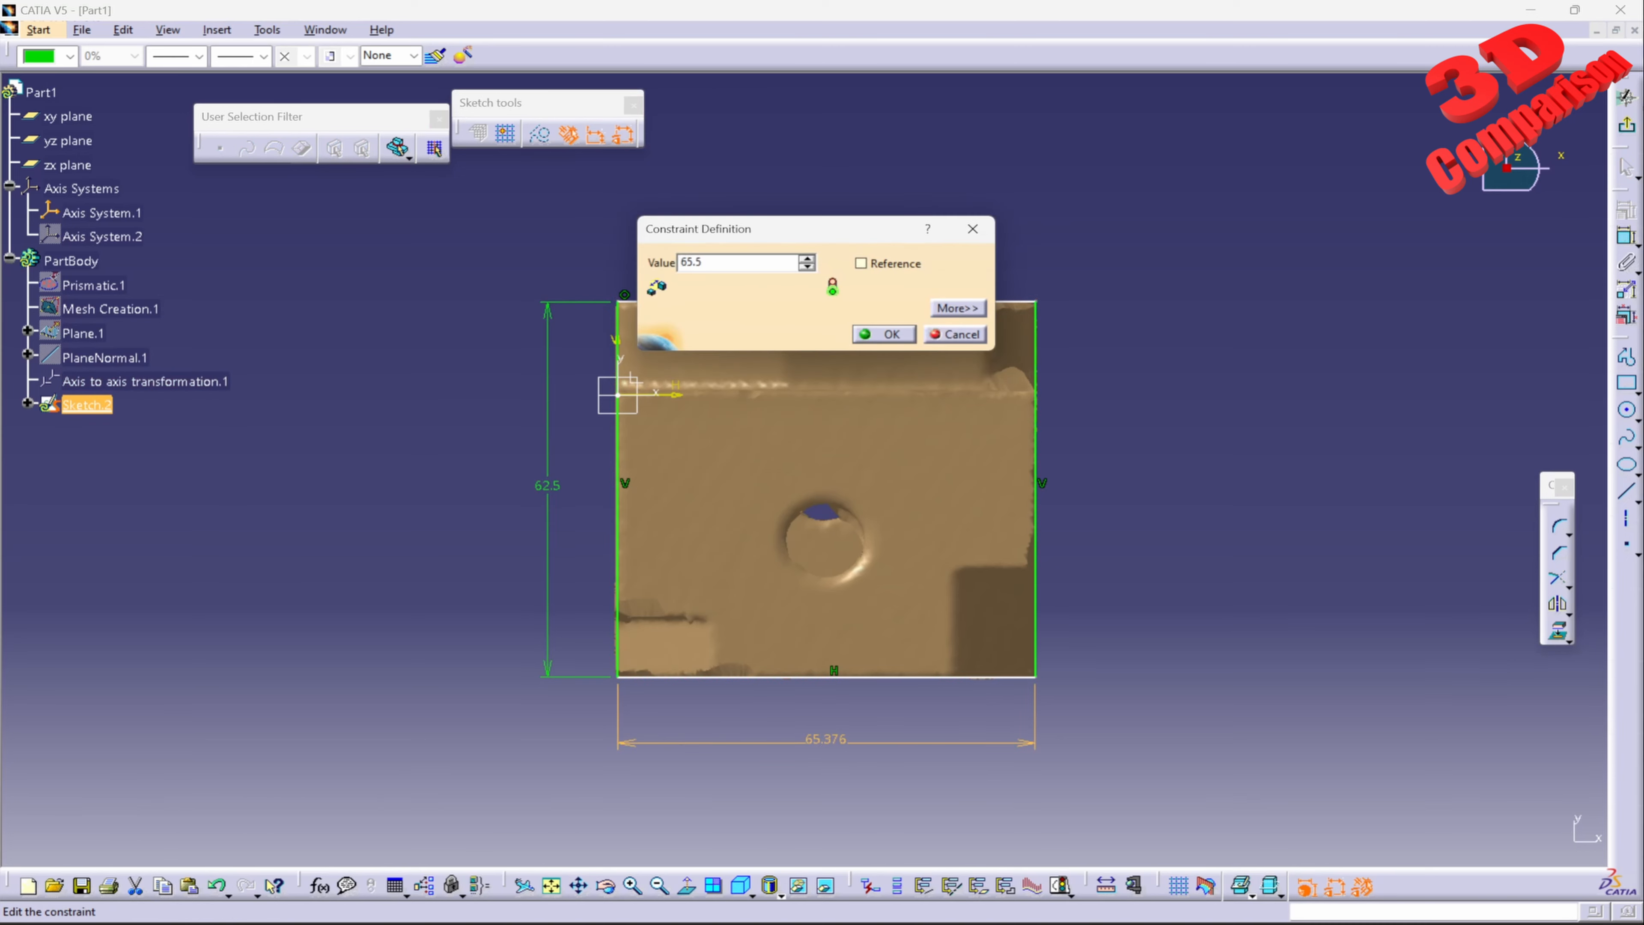
key("Return")
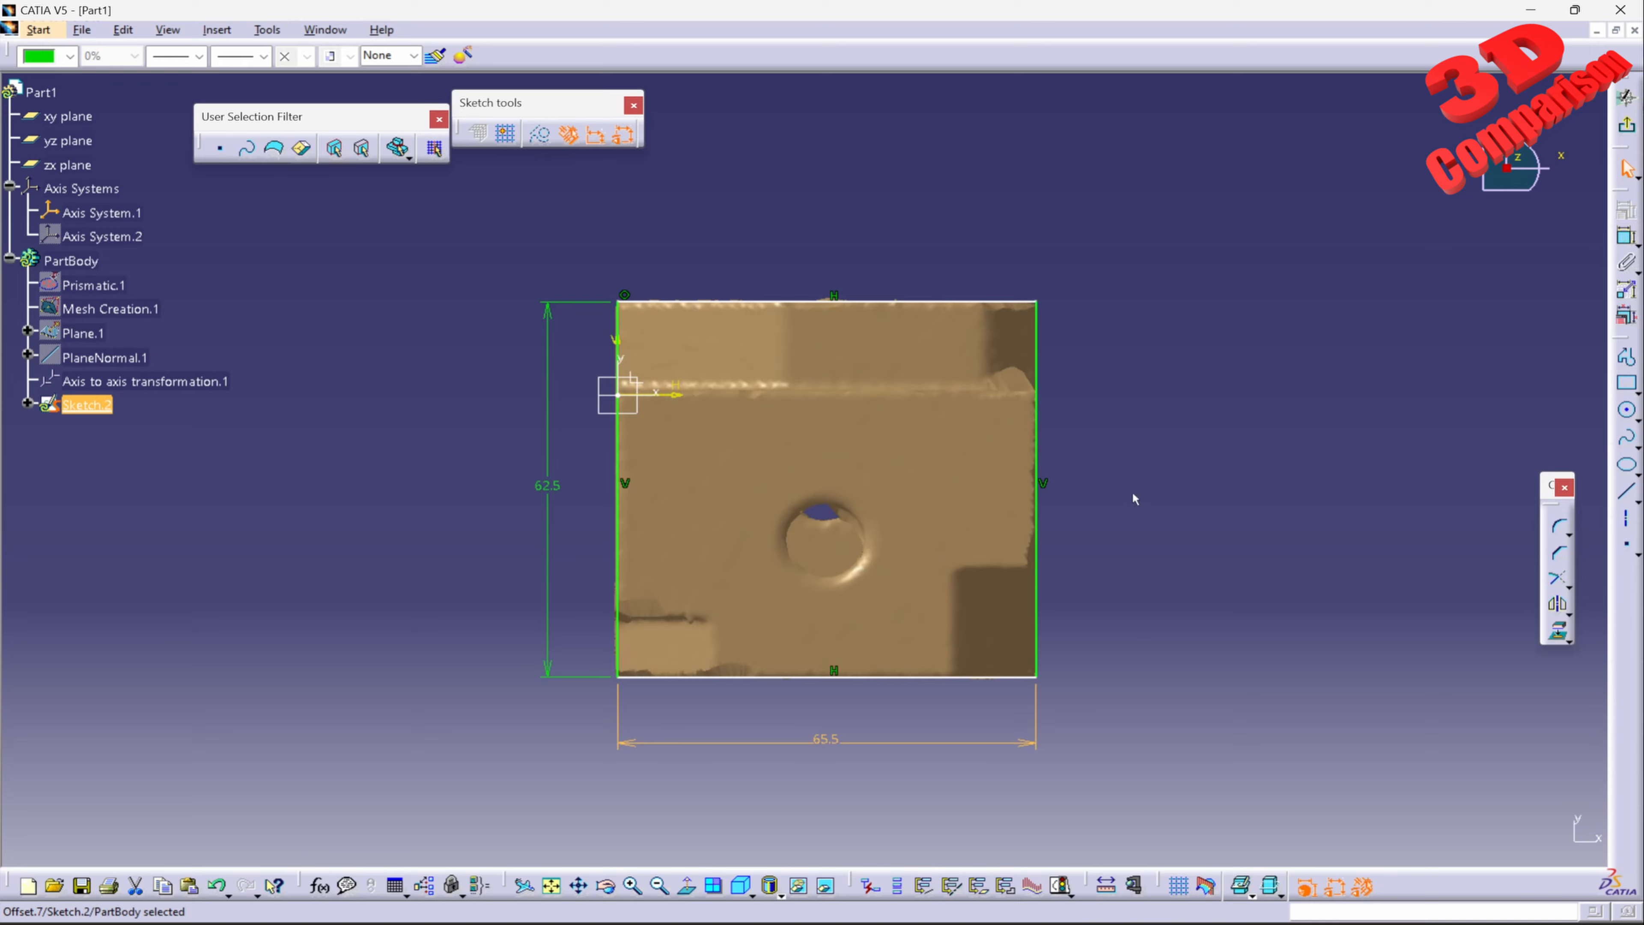
left_click(1627, 124)
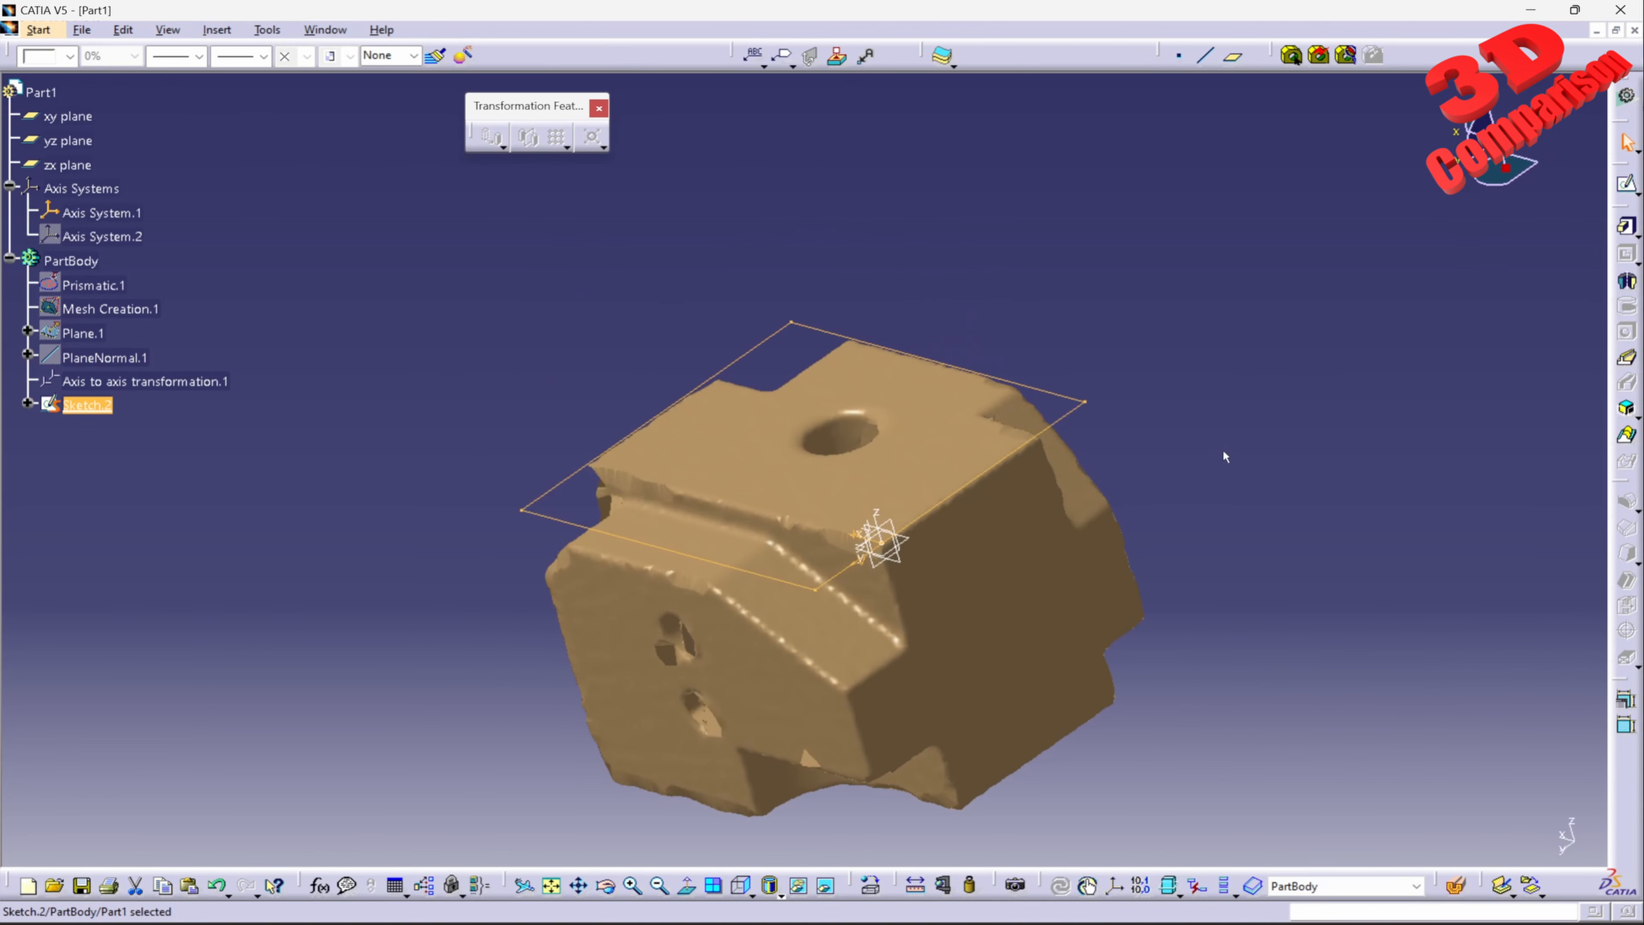
Step: Try a pad of the rectangle sketch in the reversed direction and preview it with a length of 44 mm
middle_click_drag(635, 686, 774, 636)
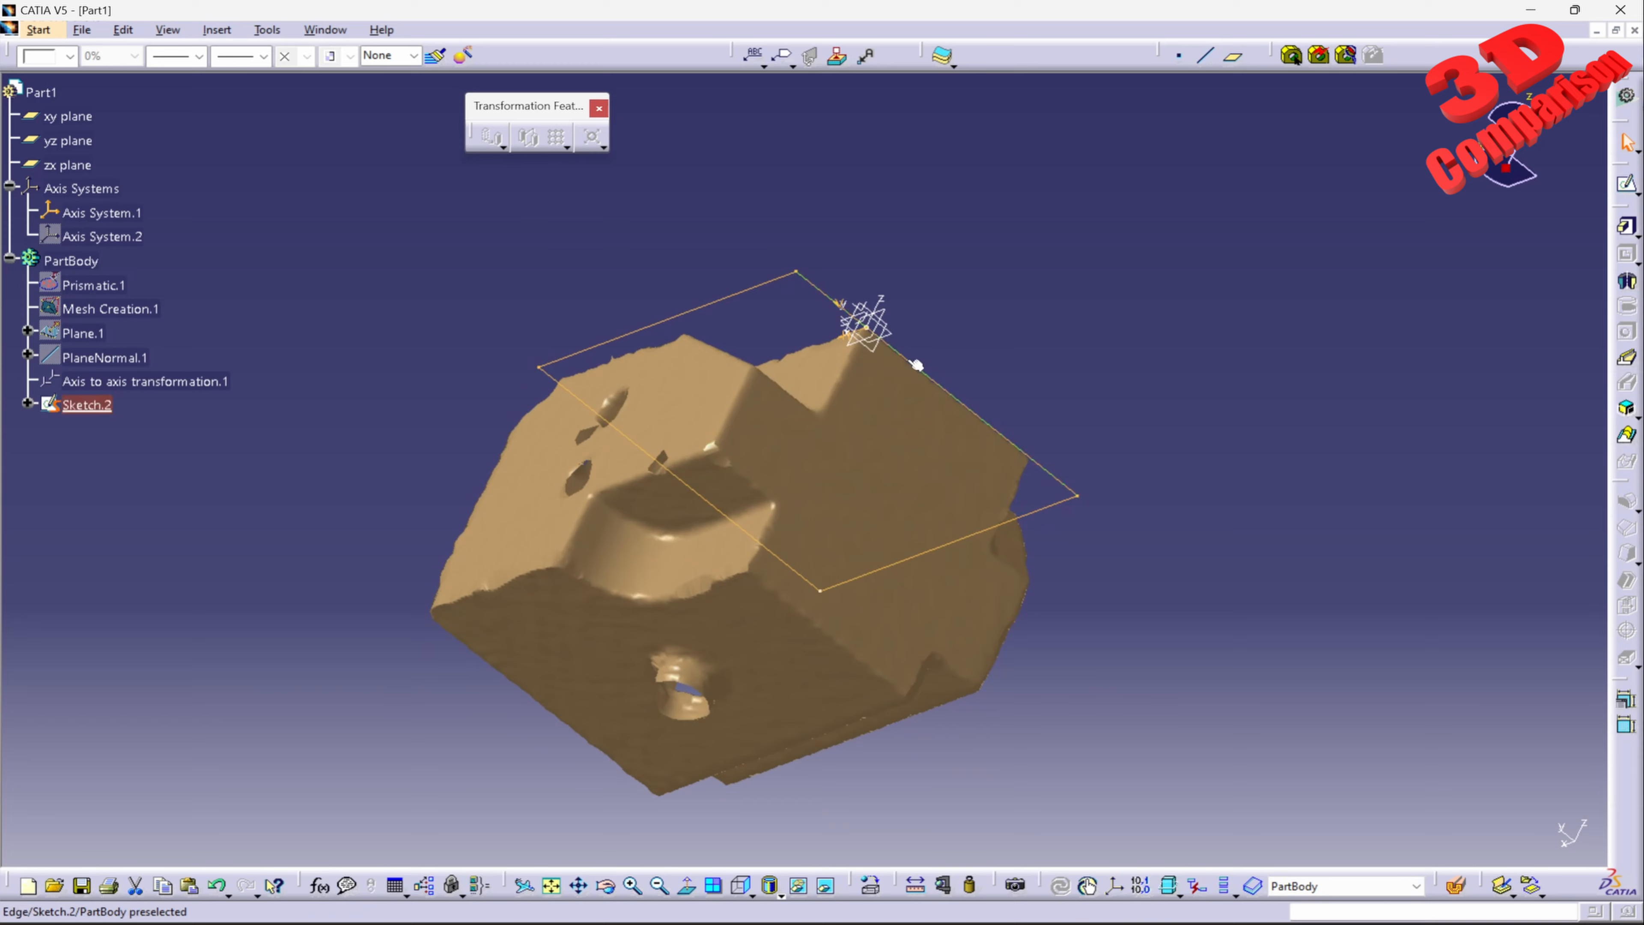
left_click(1623, 231)
middle_click_drag(1092, 563, 1041, 456)
left_click(1242, 653)
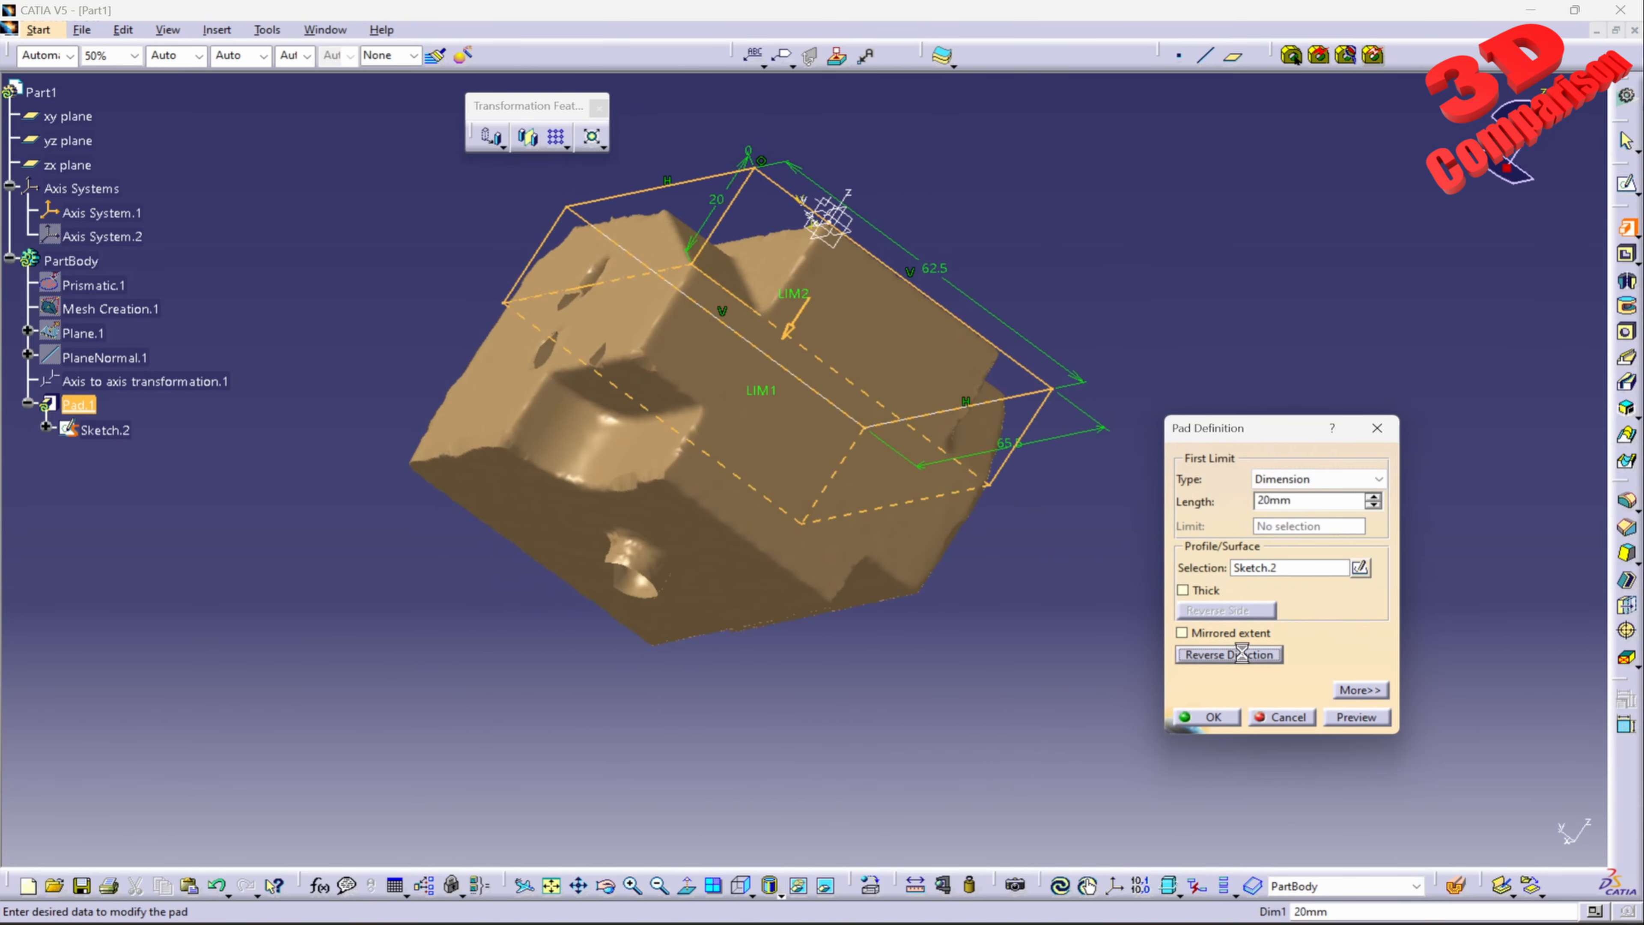
left_click(1373, 496)
left_click(1374, 496)
left_click(1373, 496)
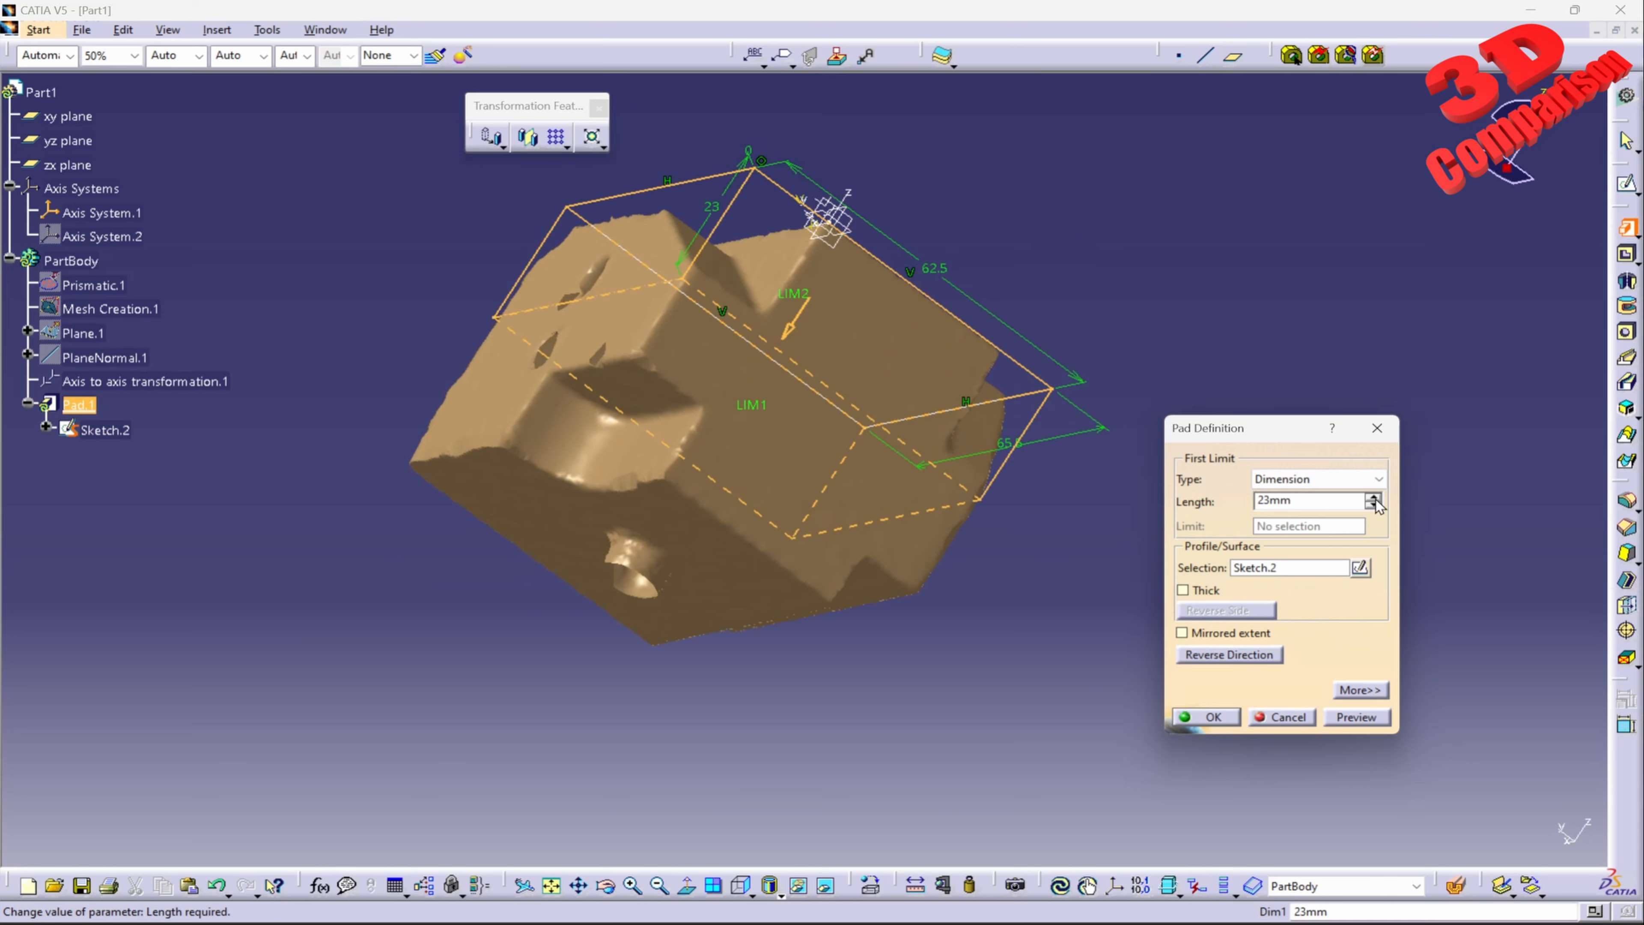
left_click_drag(1316, 502, 1185, 506)
type("44")
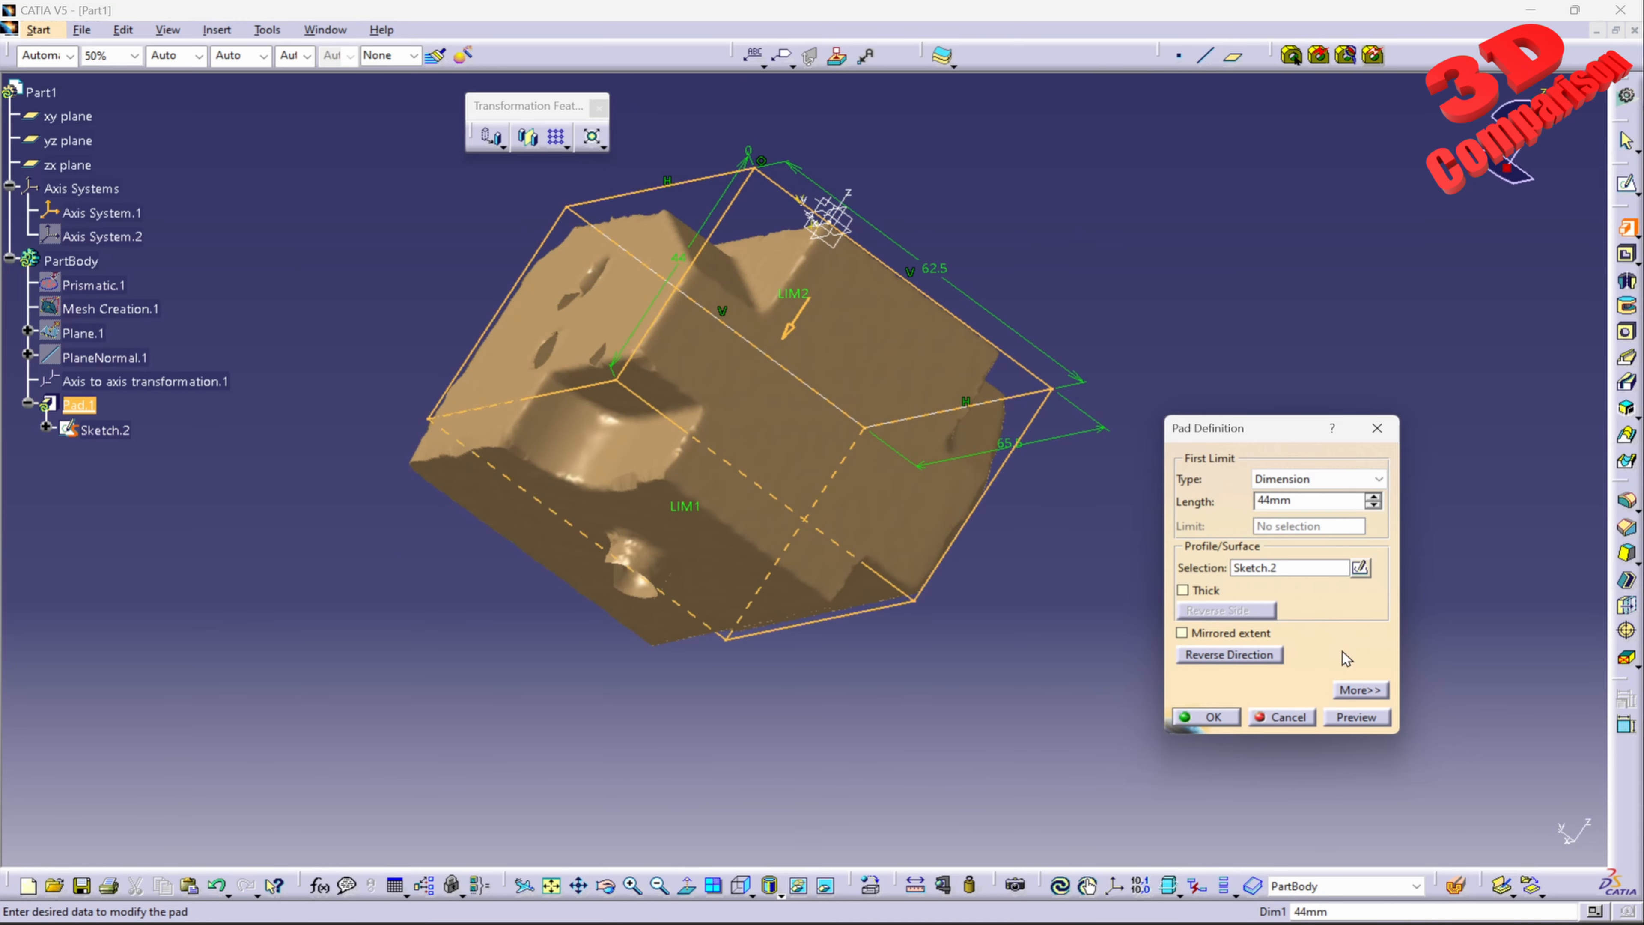
left_click(1361, 719)
Step: Try pad lengths of 55, 54 and 52 mm, previewing each against the mesh's far face
mouse_move(841, 648)
middle_mouse_down()
mouse_move(799, 588)
mouse_move(771, 442)
mouse_move(800, 398)
mouse_move(854, 480)
middle_mouse_up()
double_click(1351, 504)
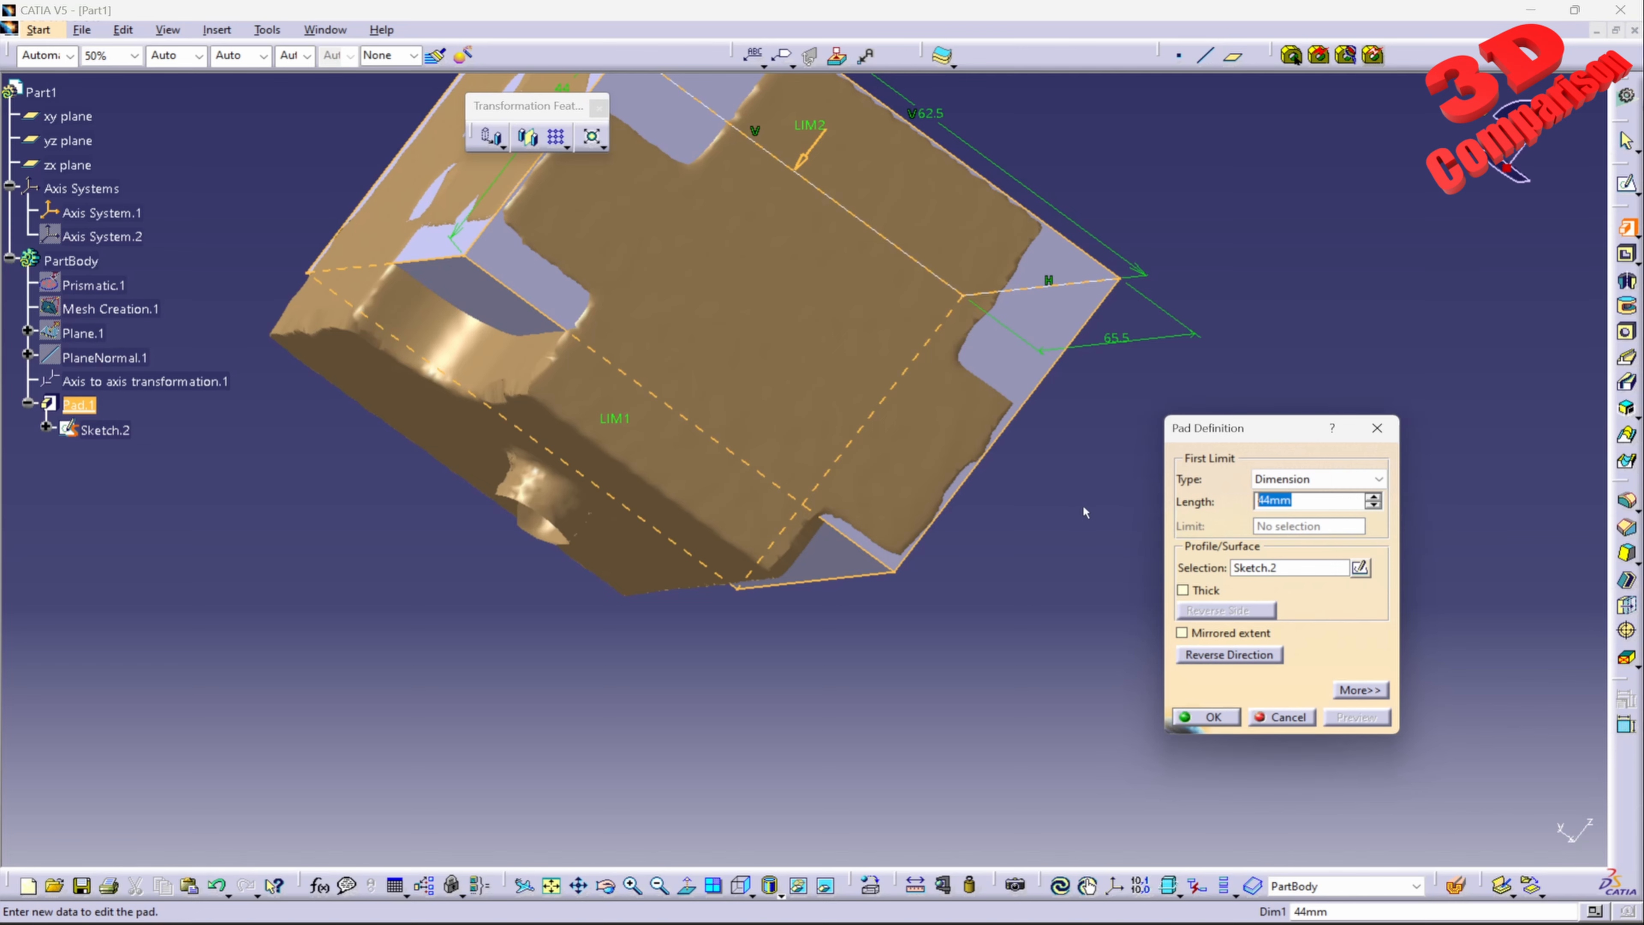
type("55")
left_click(1357, 717)
middle_click_drag(660, 490, 667, 512)
double_click(1320, 504)
type("54")
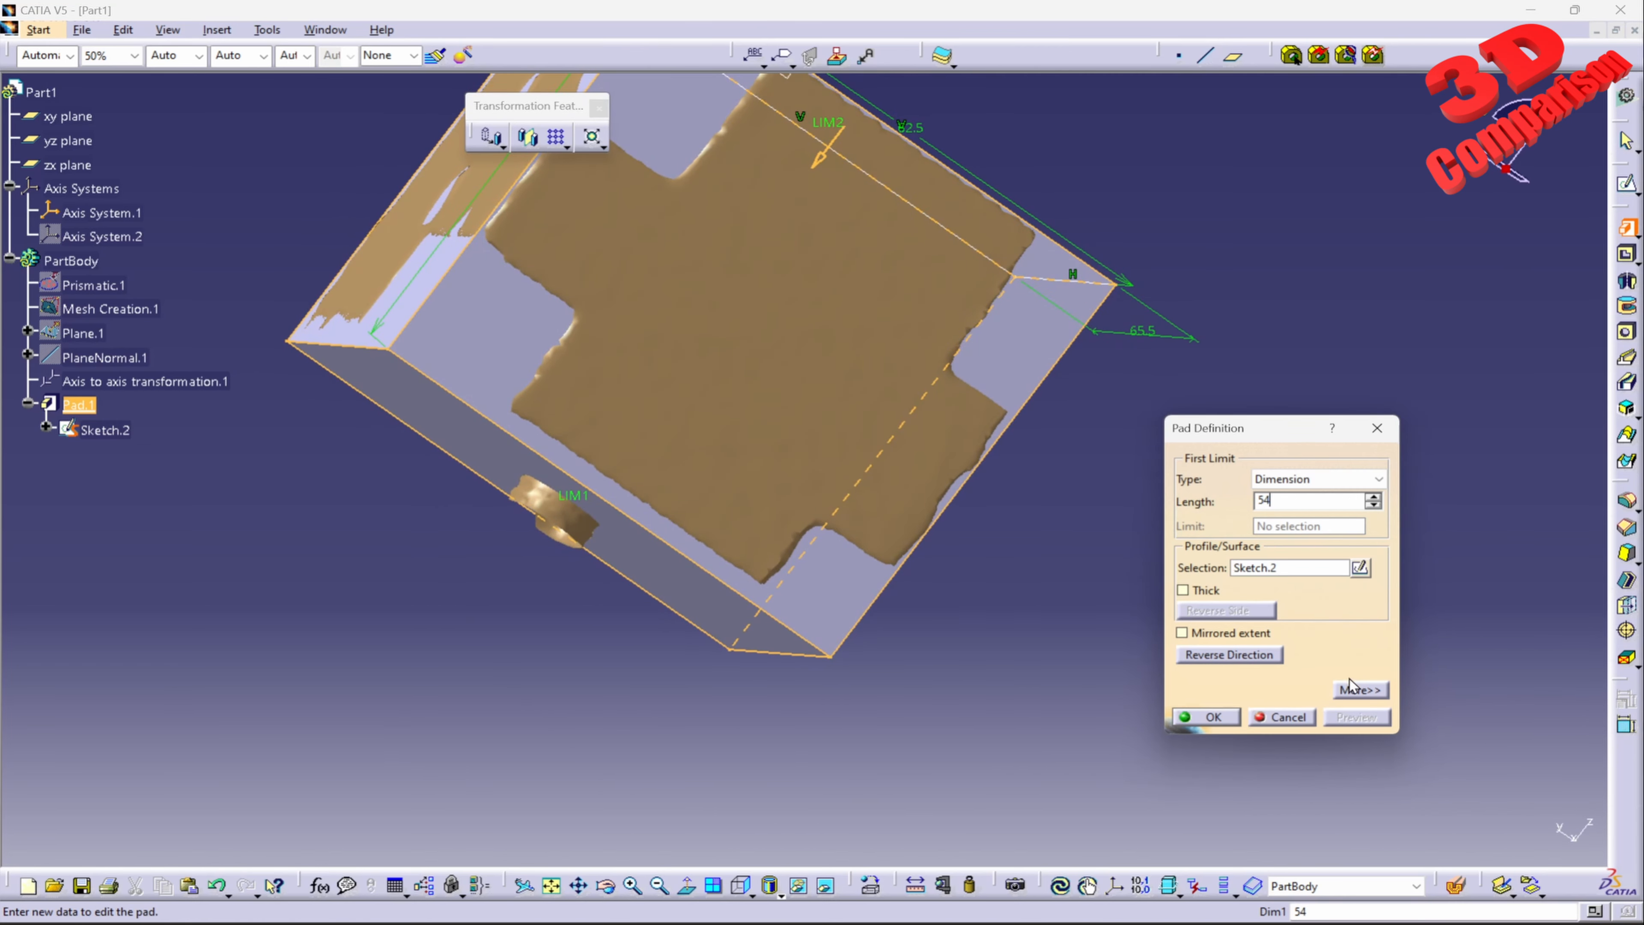
left_click(1357, 717)
double_click(1263, 504)
type("52")
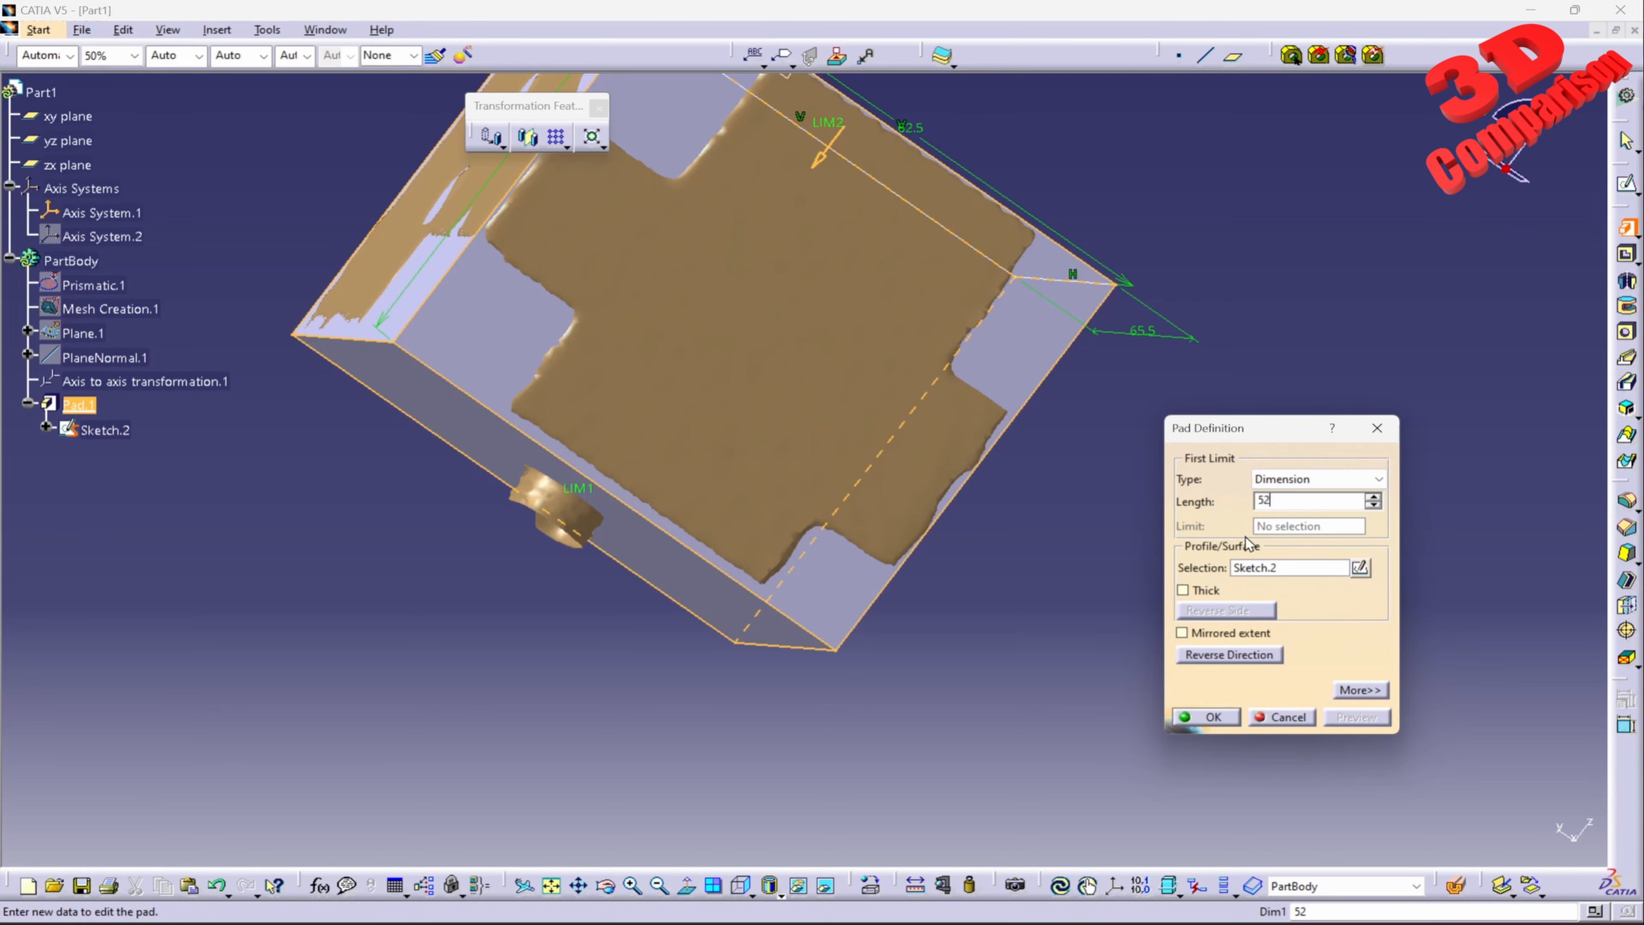
left_click(1357, 717)
Step: Try pad lengths of 53 mm and 52.8 mm and compare each preview with the mesh
middle_click_drag(569, 389, 749, 256)
left_click_drag(1320, 502, 1141, 502)
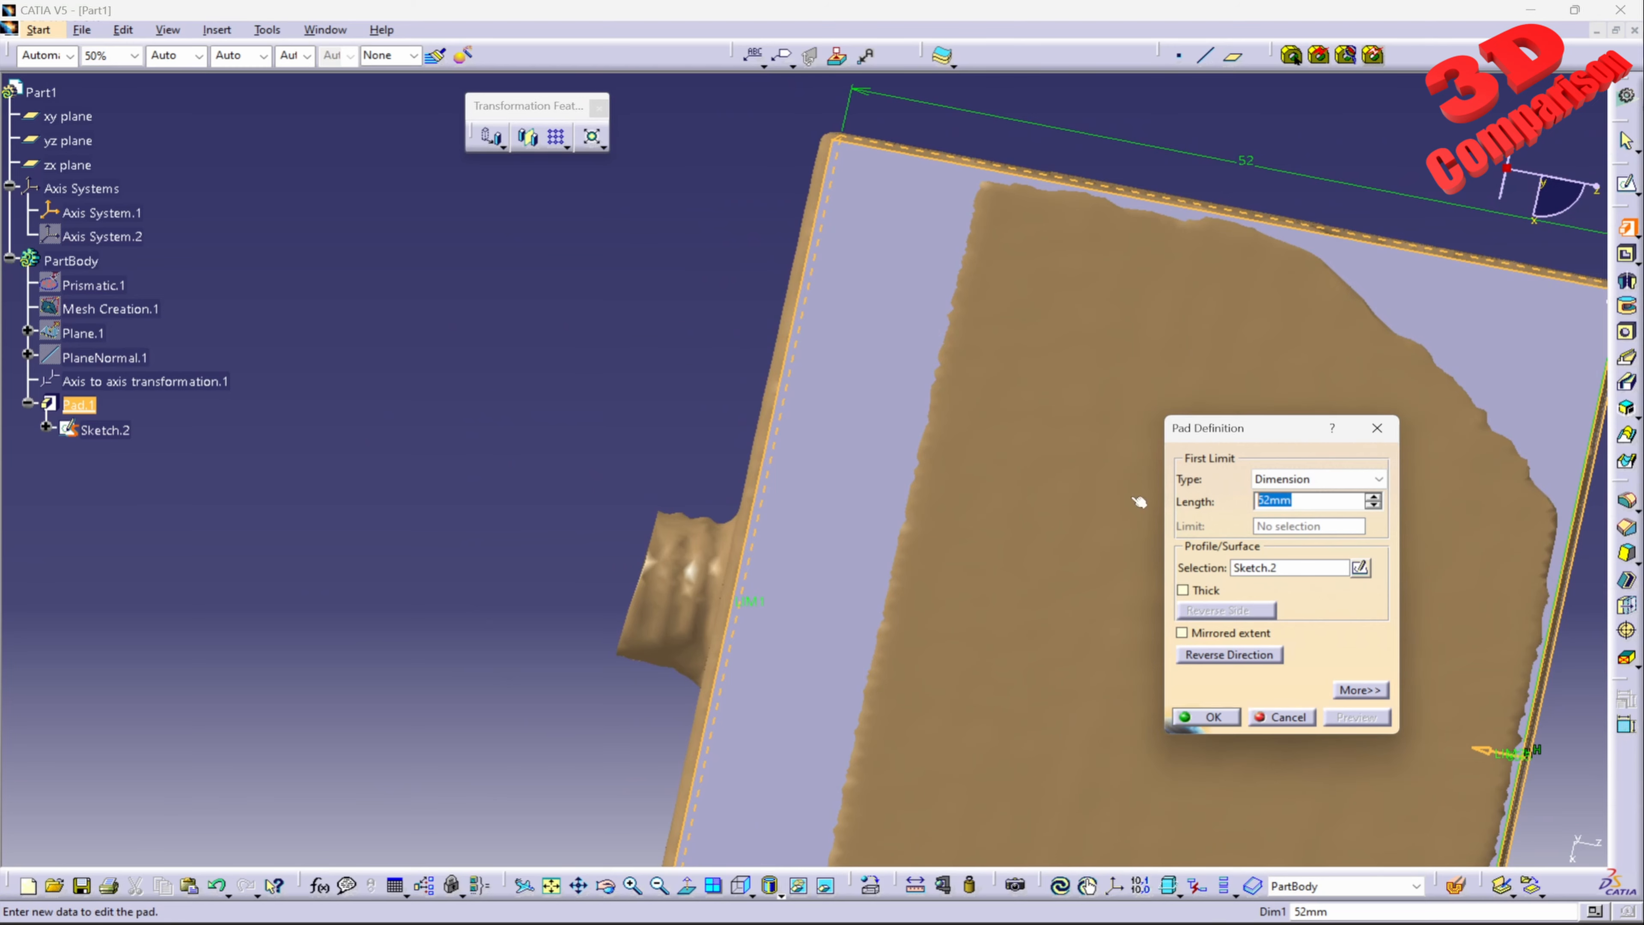
type("53")
left_click(1364, 720)
middle_click_drag(801, 390, 899, 444)
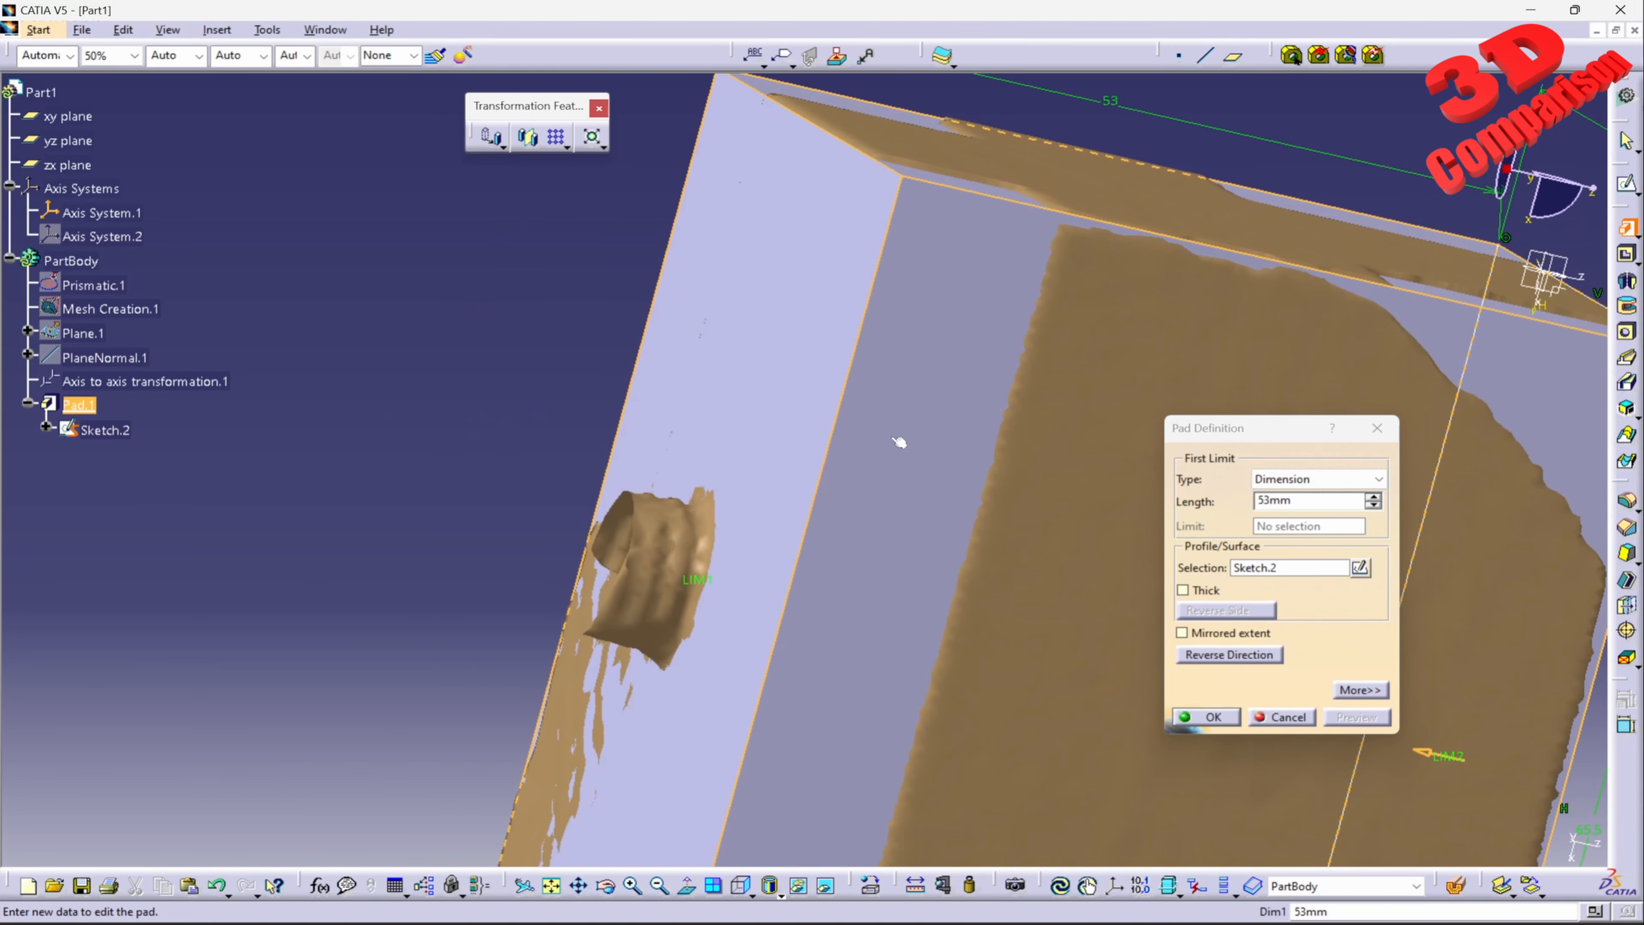
left_click_drag(1311, 502, 1130, 511)
type("52")
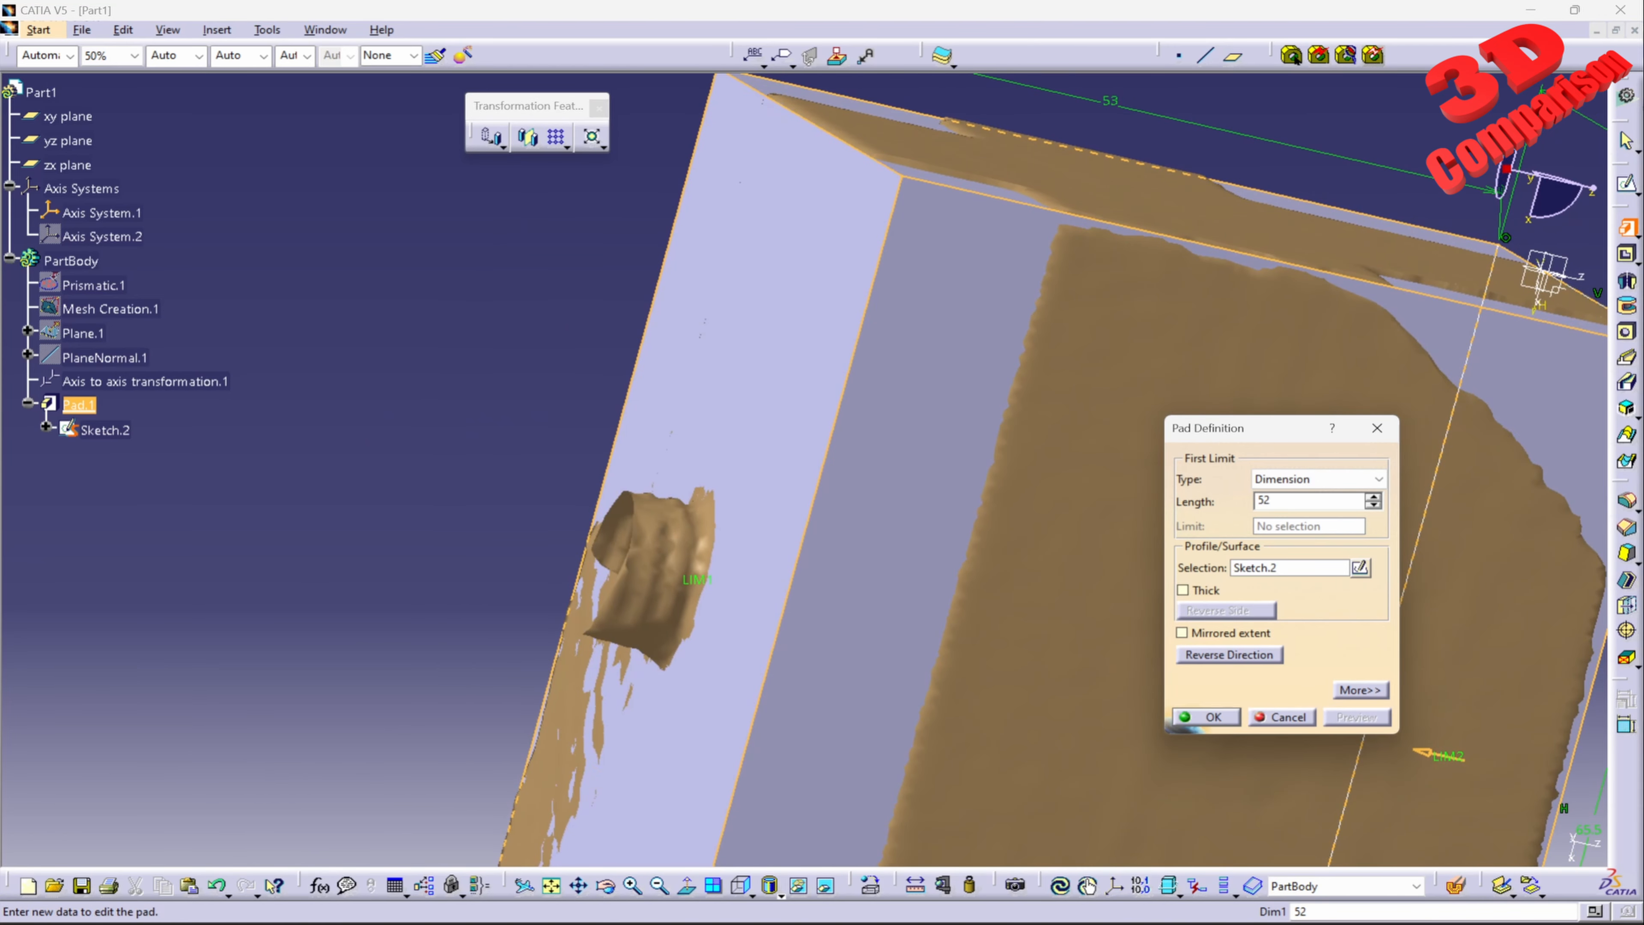
type(".8mm")
left_click(1357, 716)
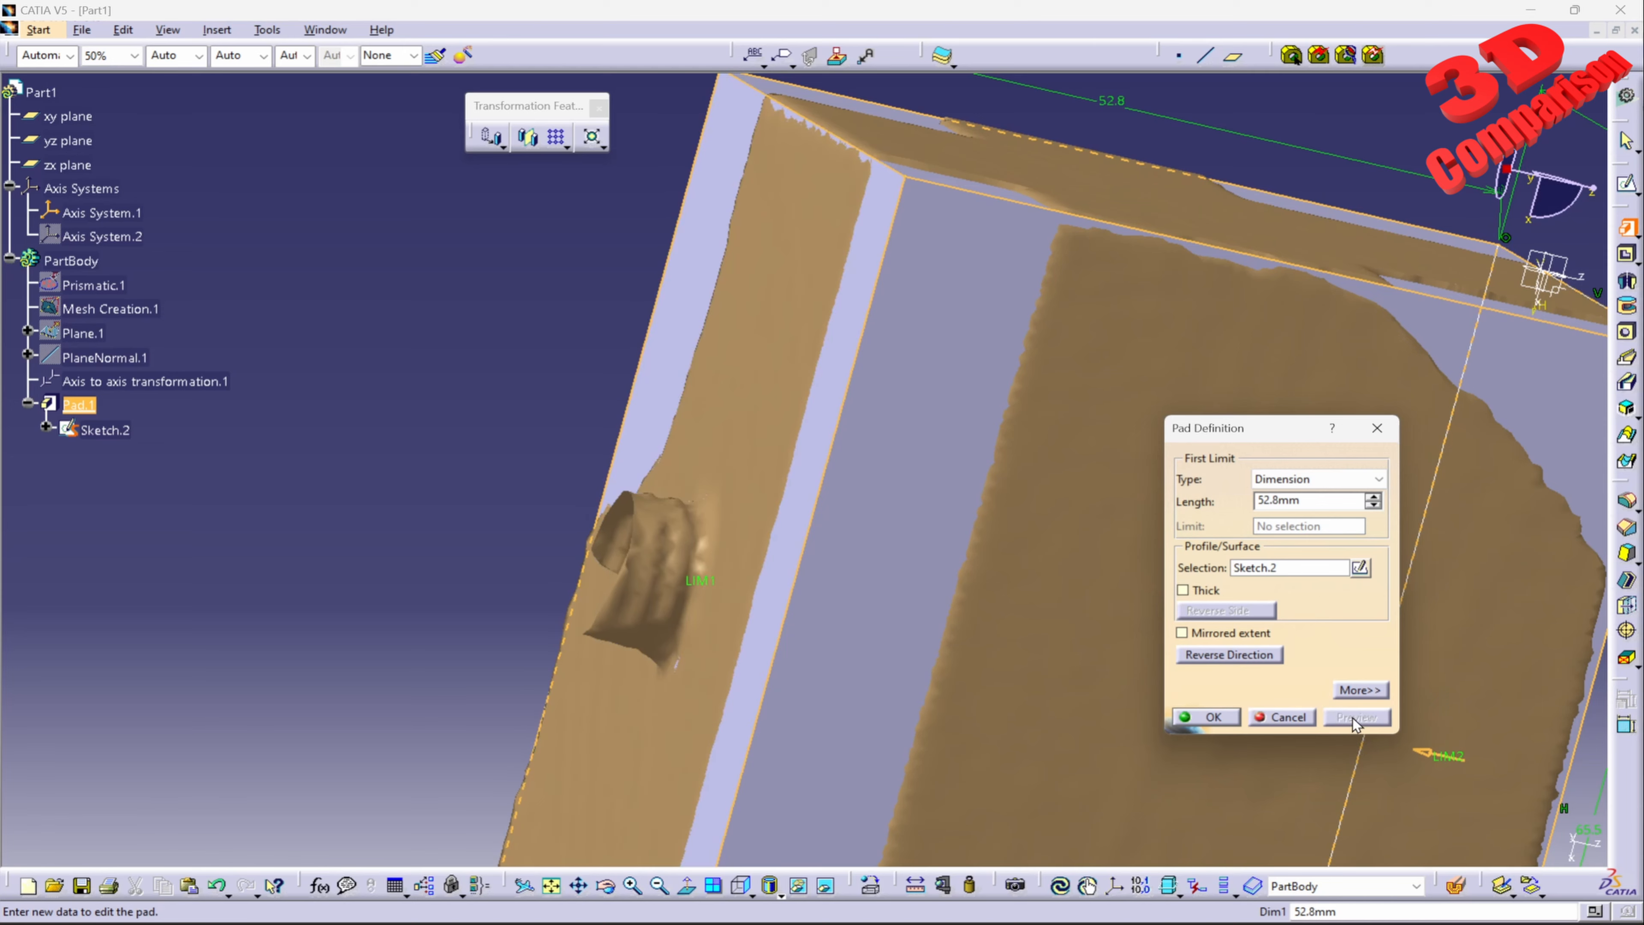
middle_click_drag(801, 489, 970, 616)
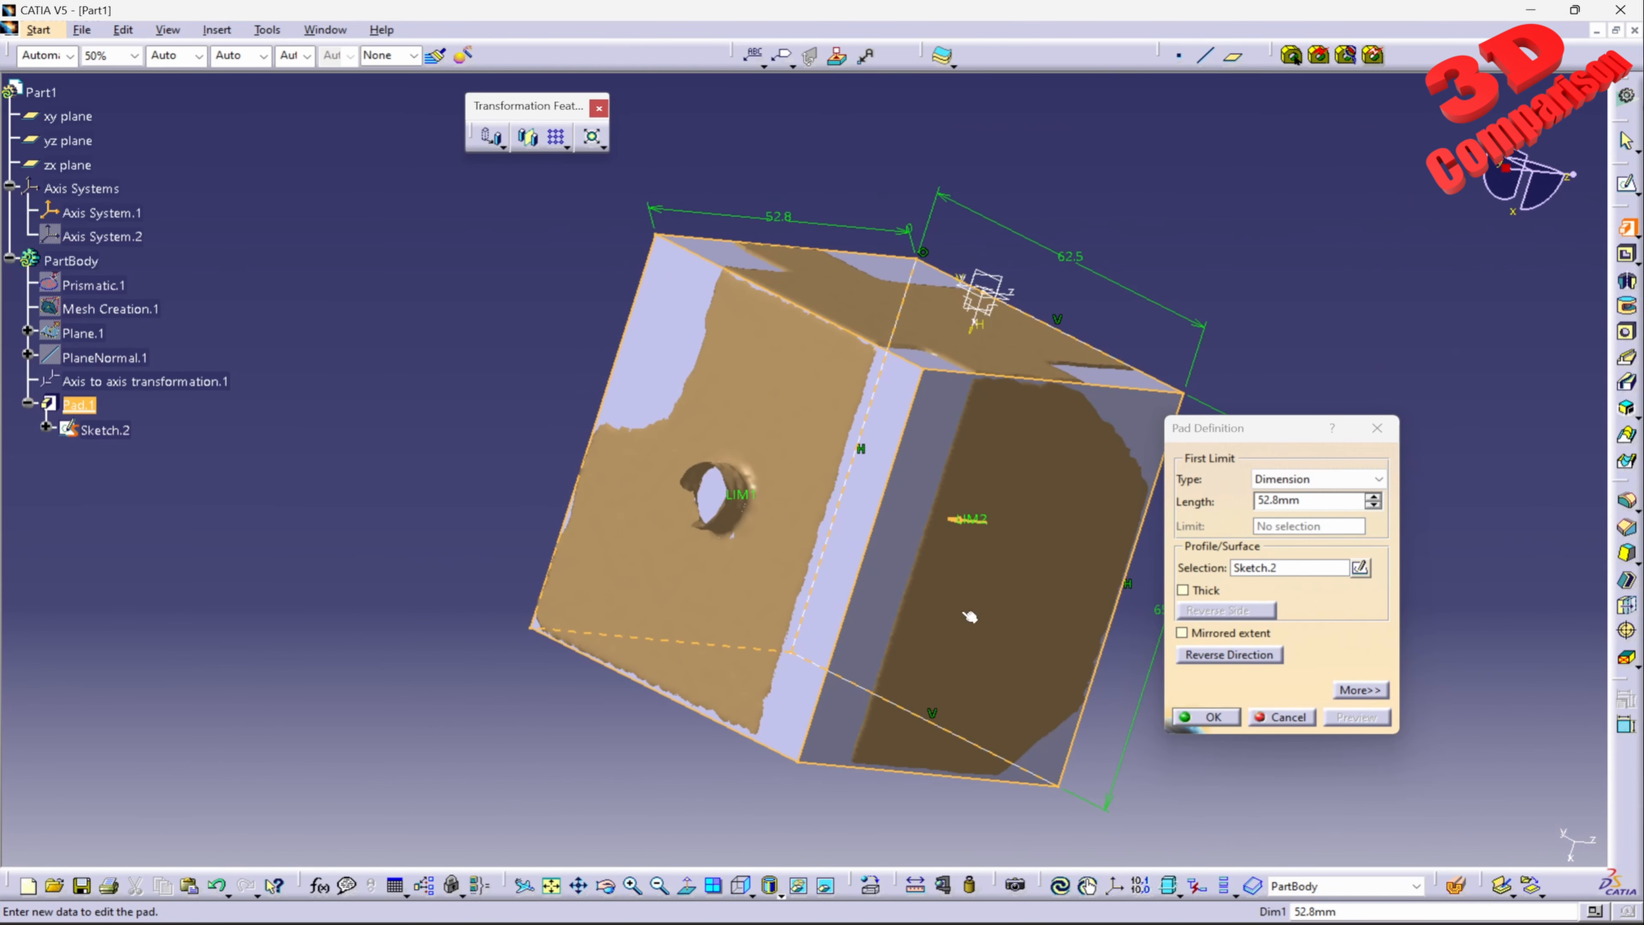
Step: Try the Up to last limit for the pad and cancel the pad definition
left_click(1378, 480)
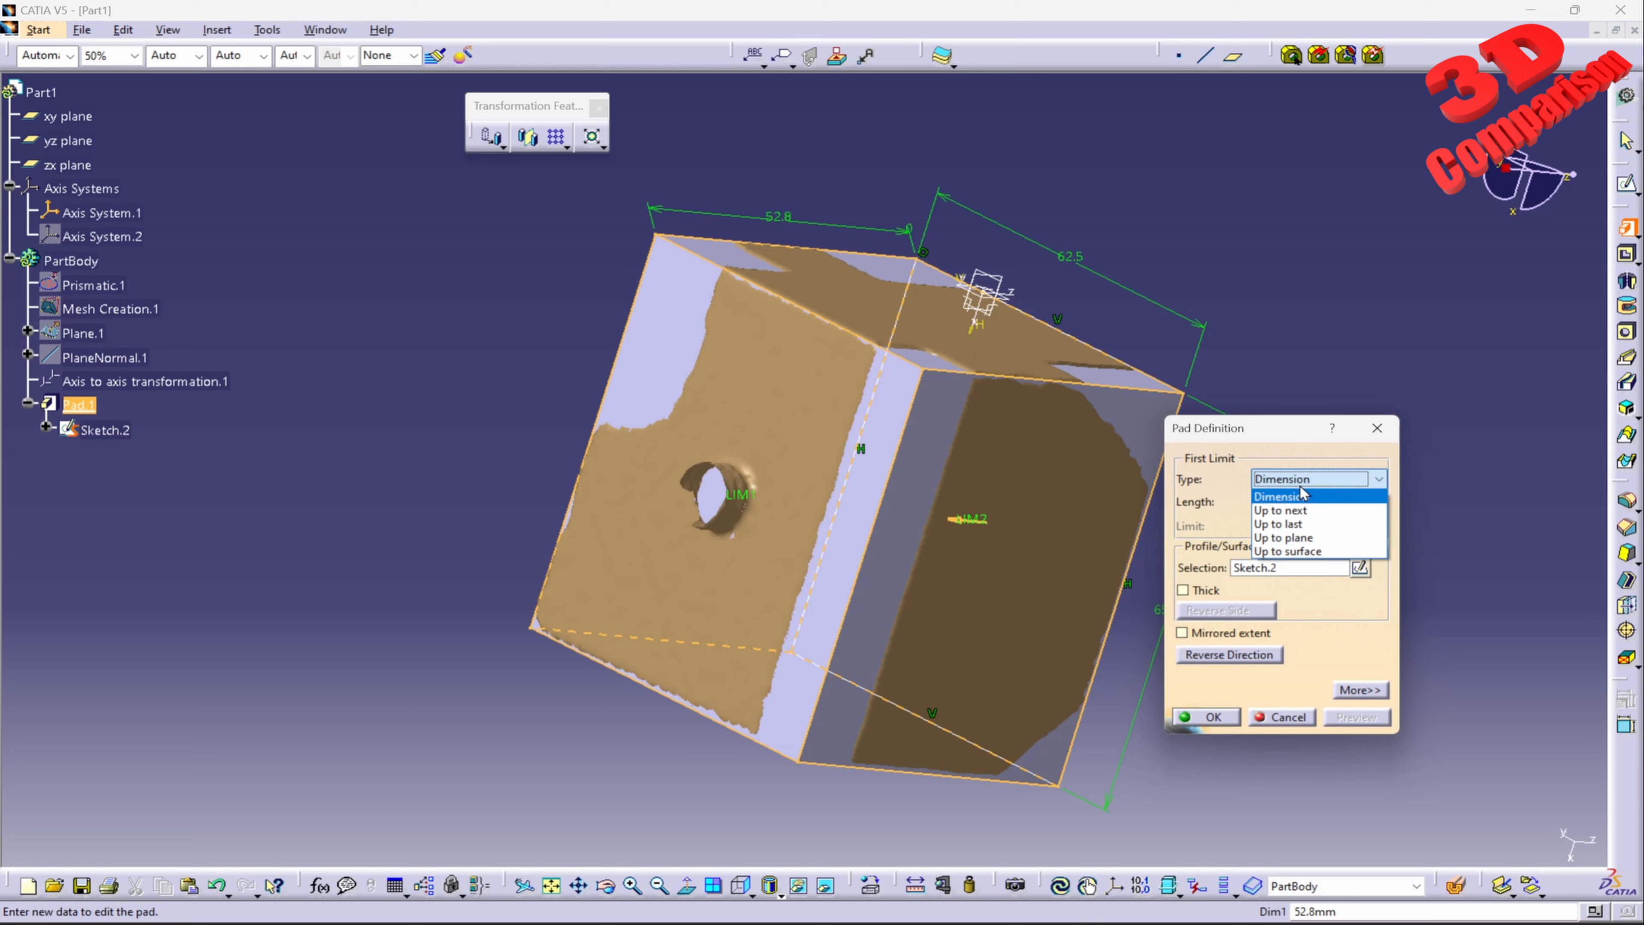
left_click(1302, 526)
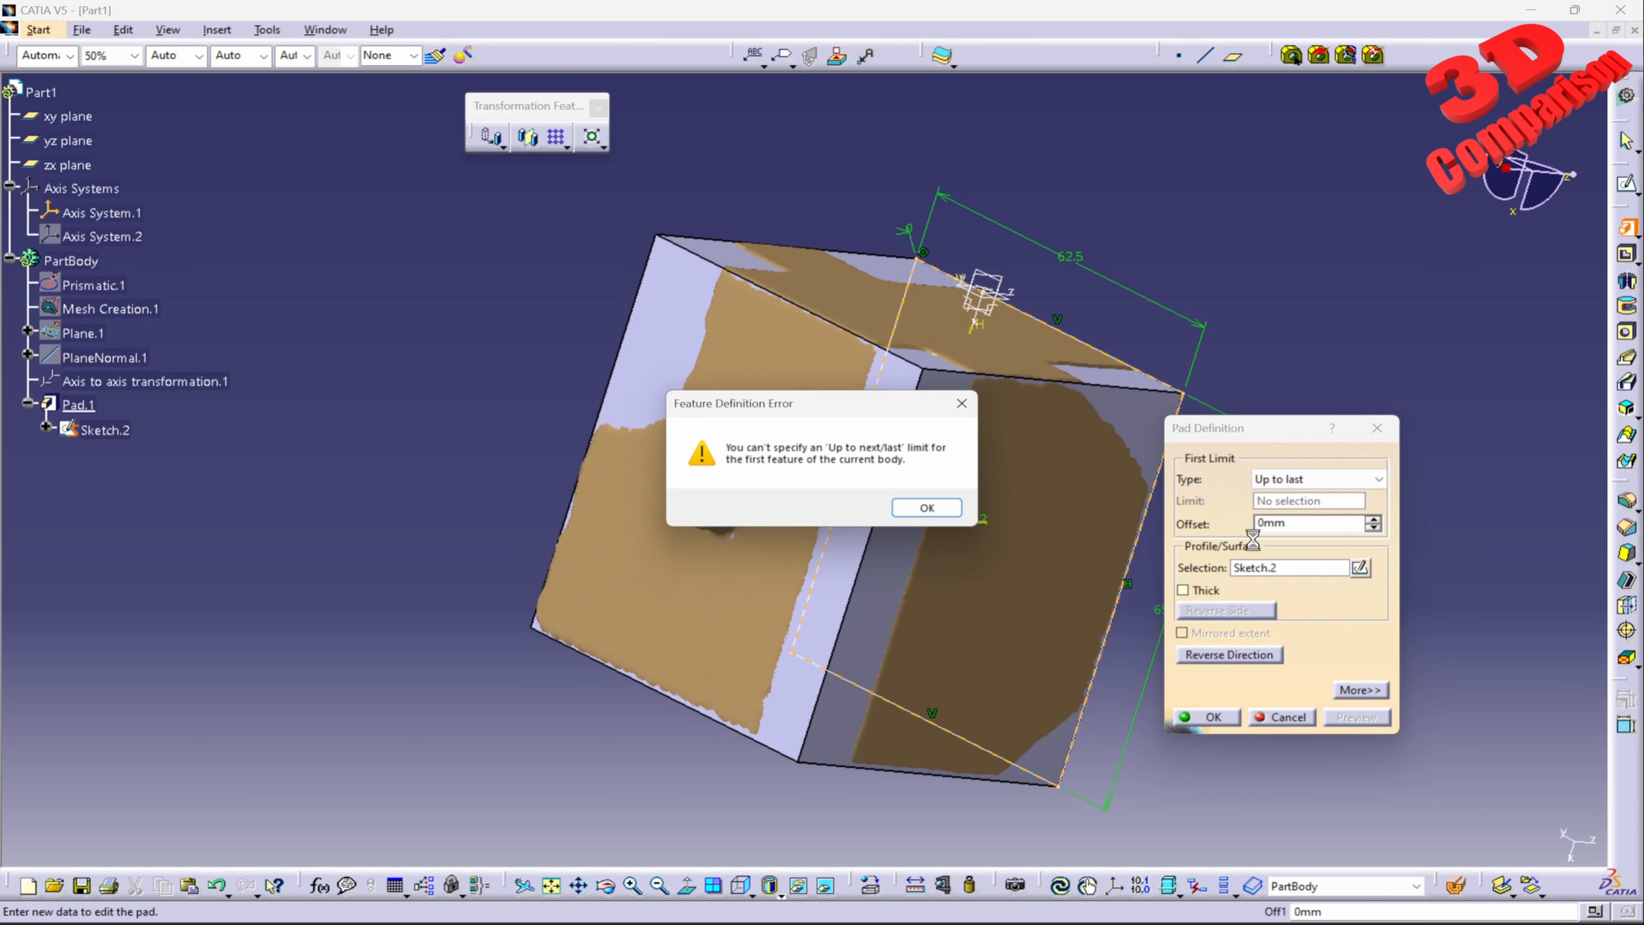
left_click_drag(834, 418, 431, 356)
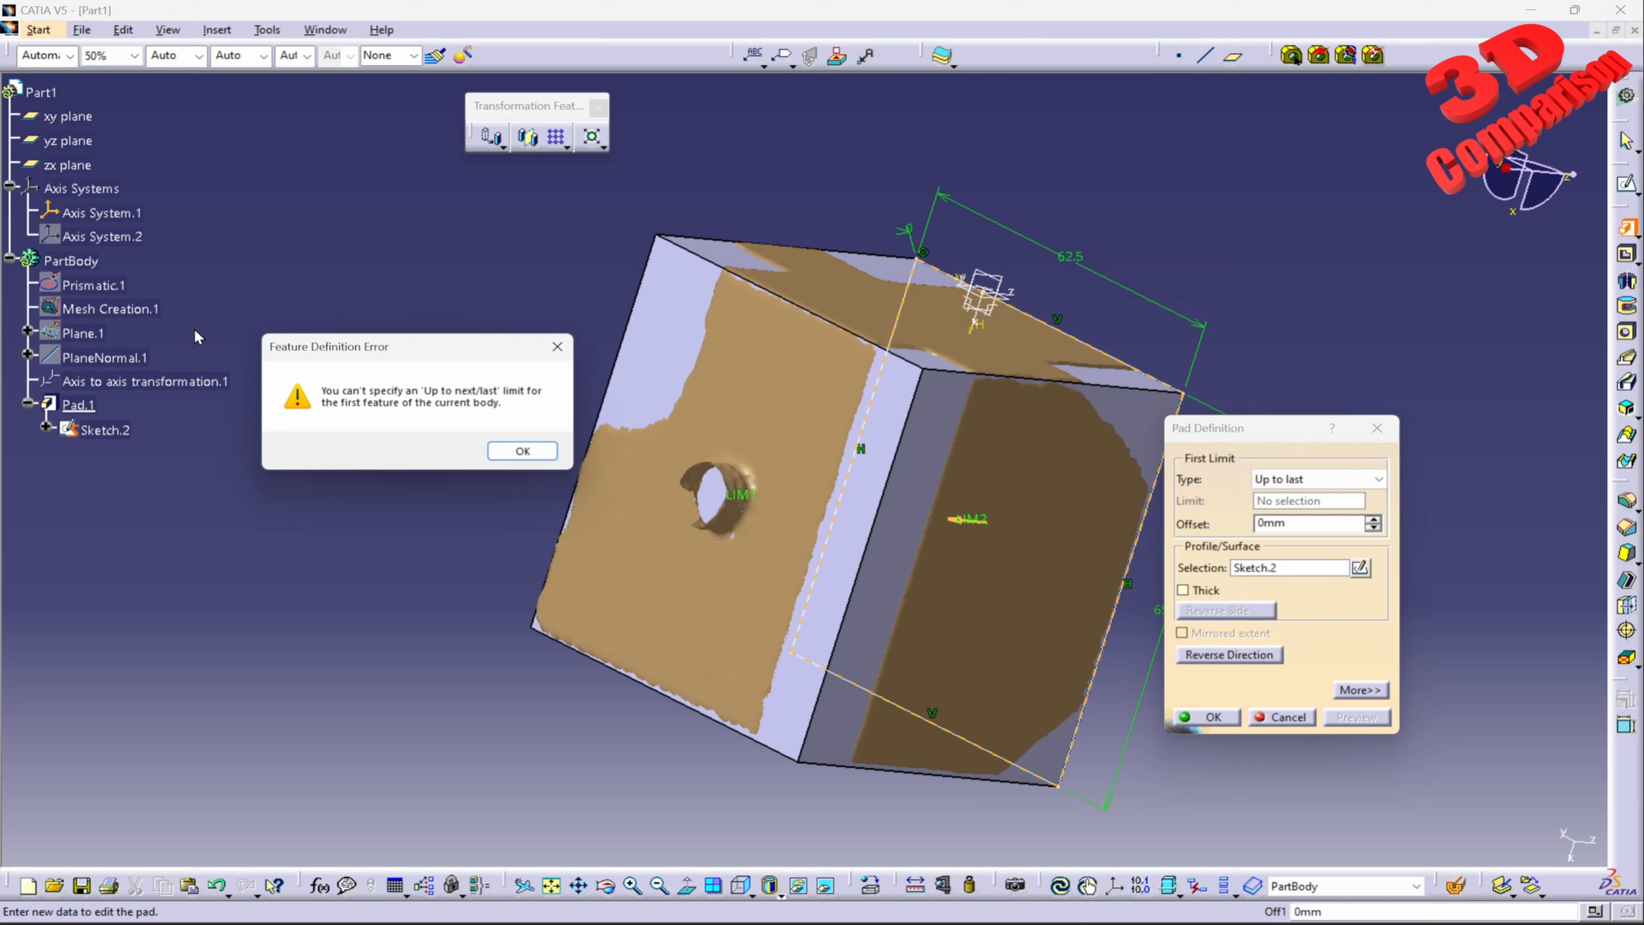
left_click_drag(335, 355, 341, 297)
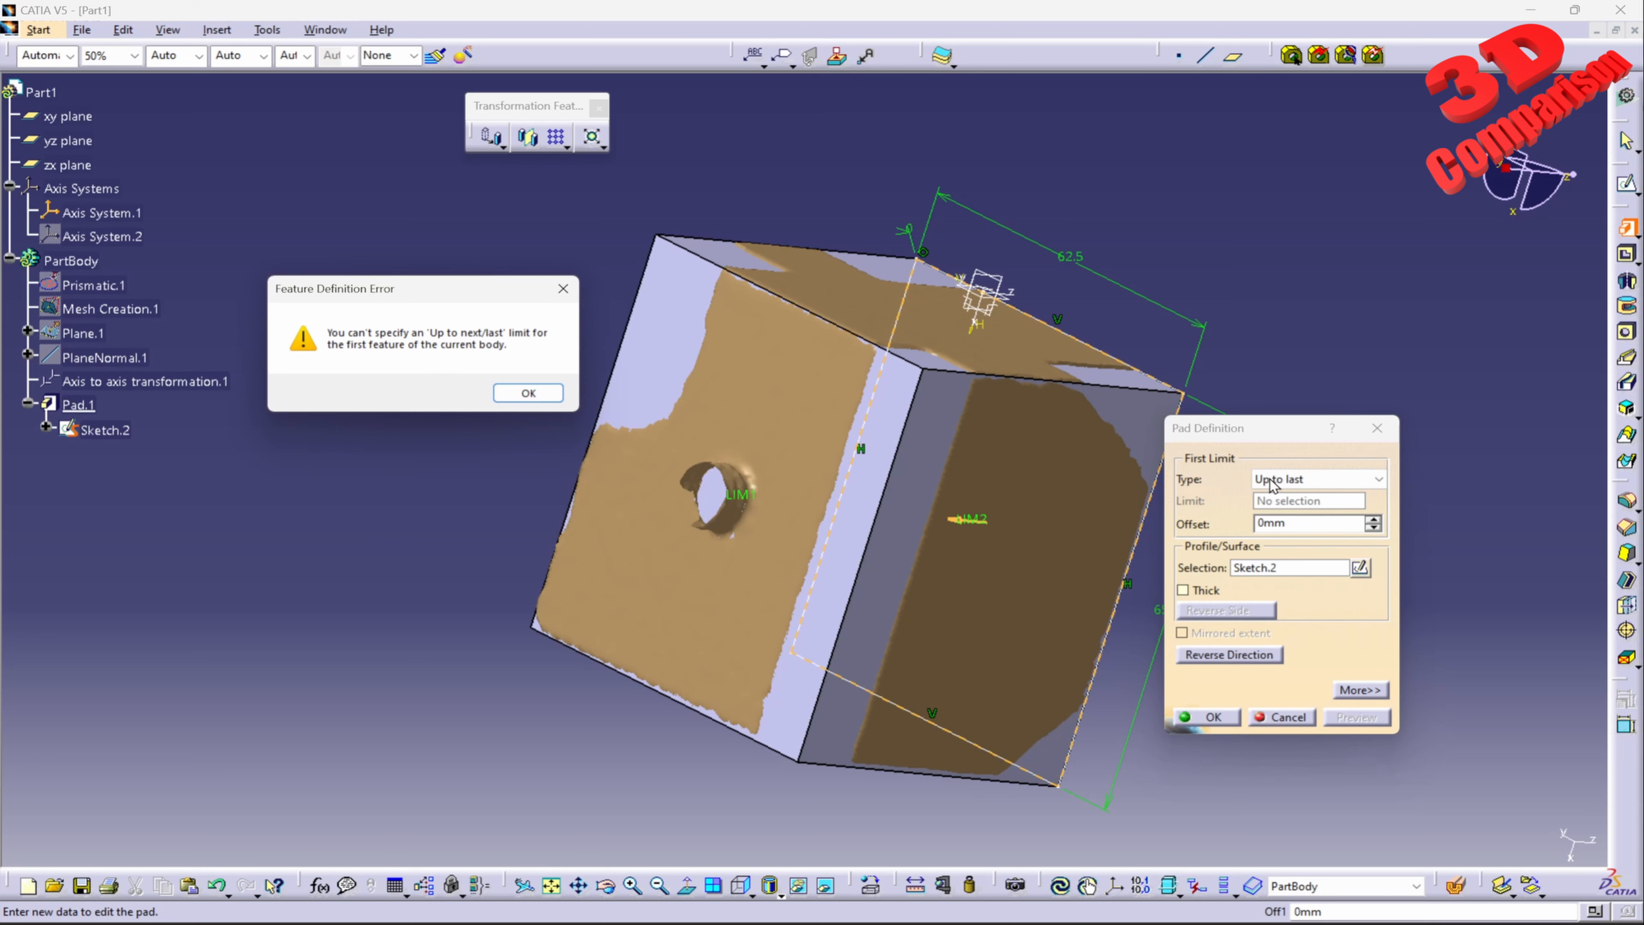
left_click(529, 393)
left_click(1280, 717)
left_click(1359, 532)
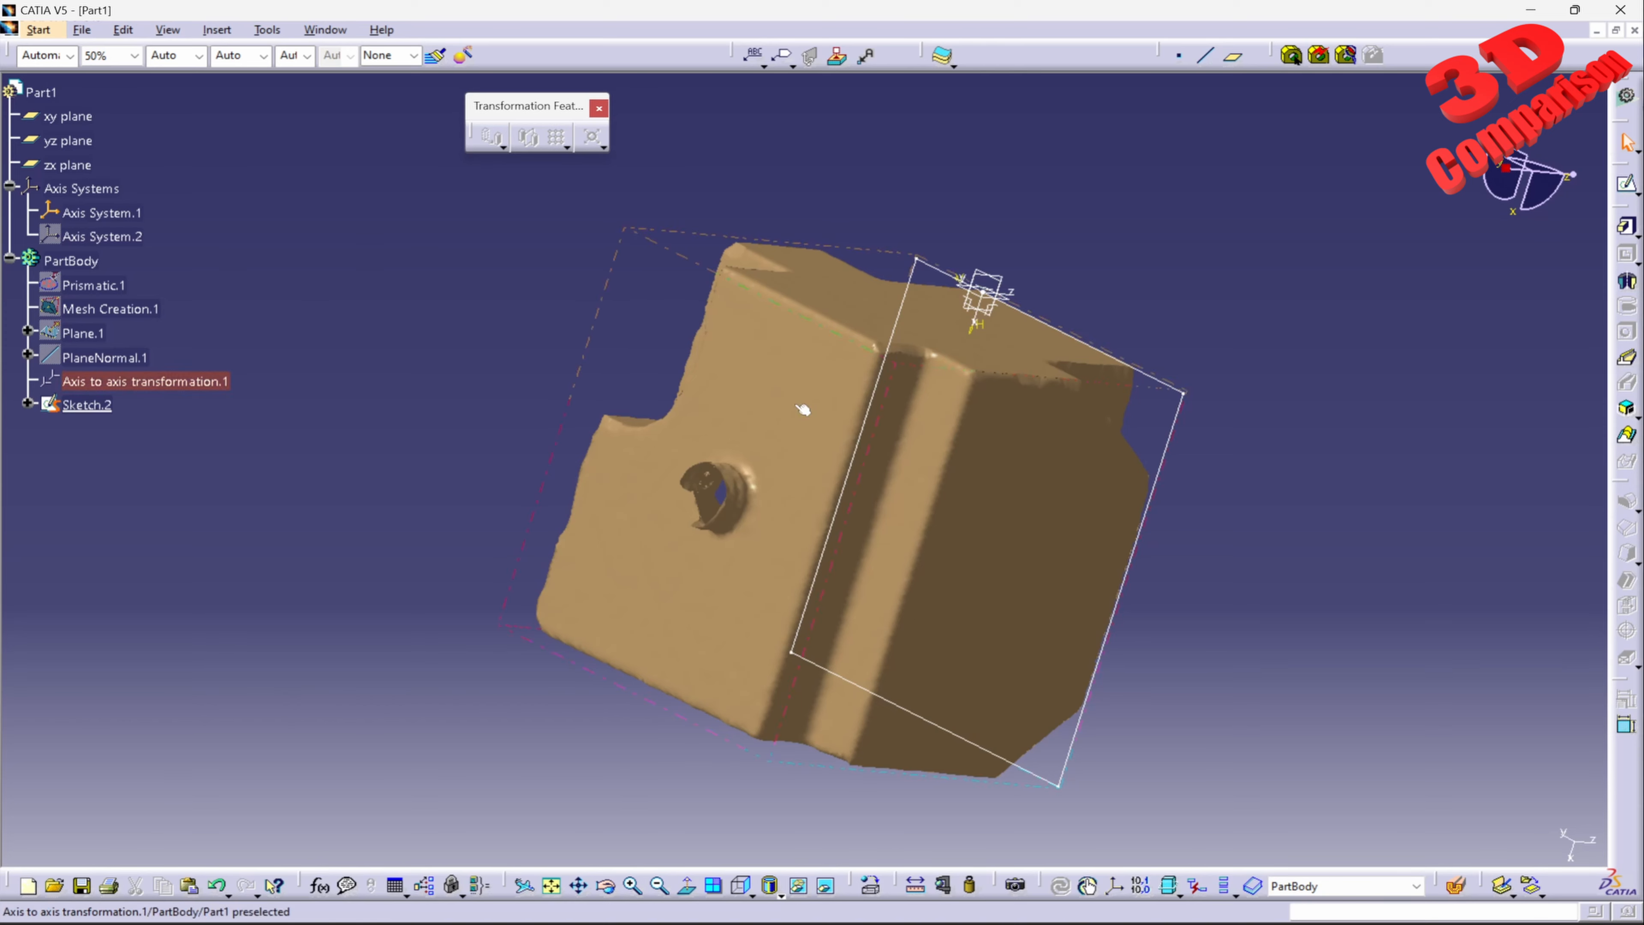
Step: Switch to the Quick Surface Reconstruction workbench
left_click(38, 29)
mouse_move(78, 101)
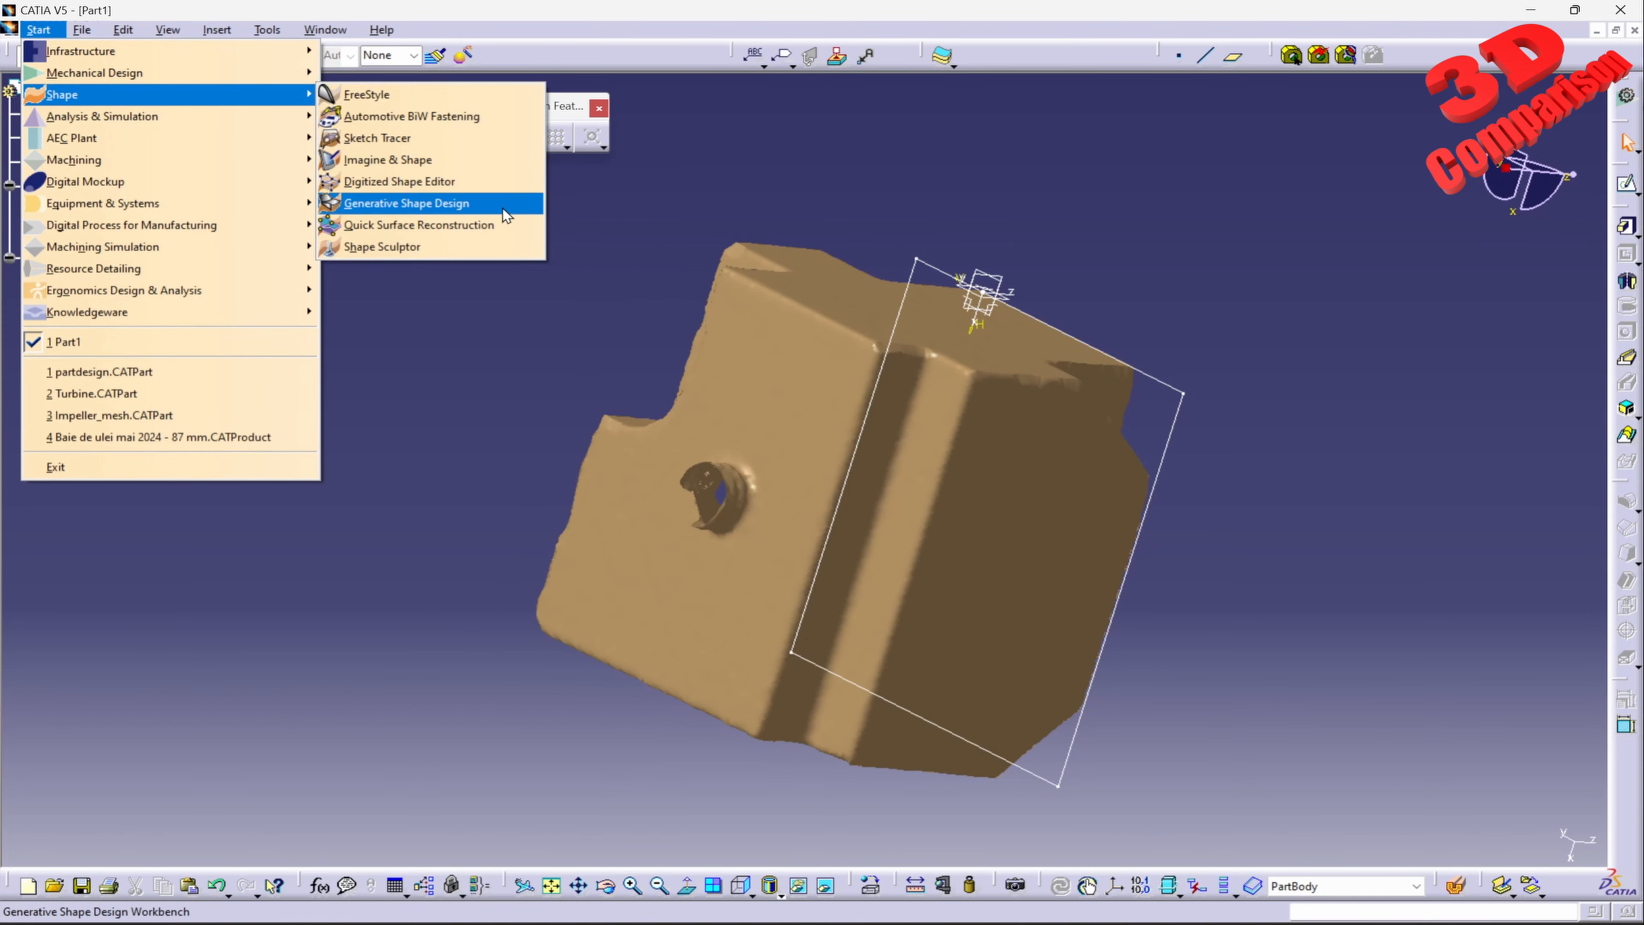
left_click(488, 183)
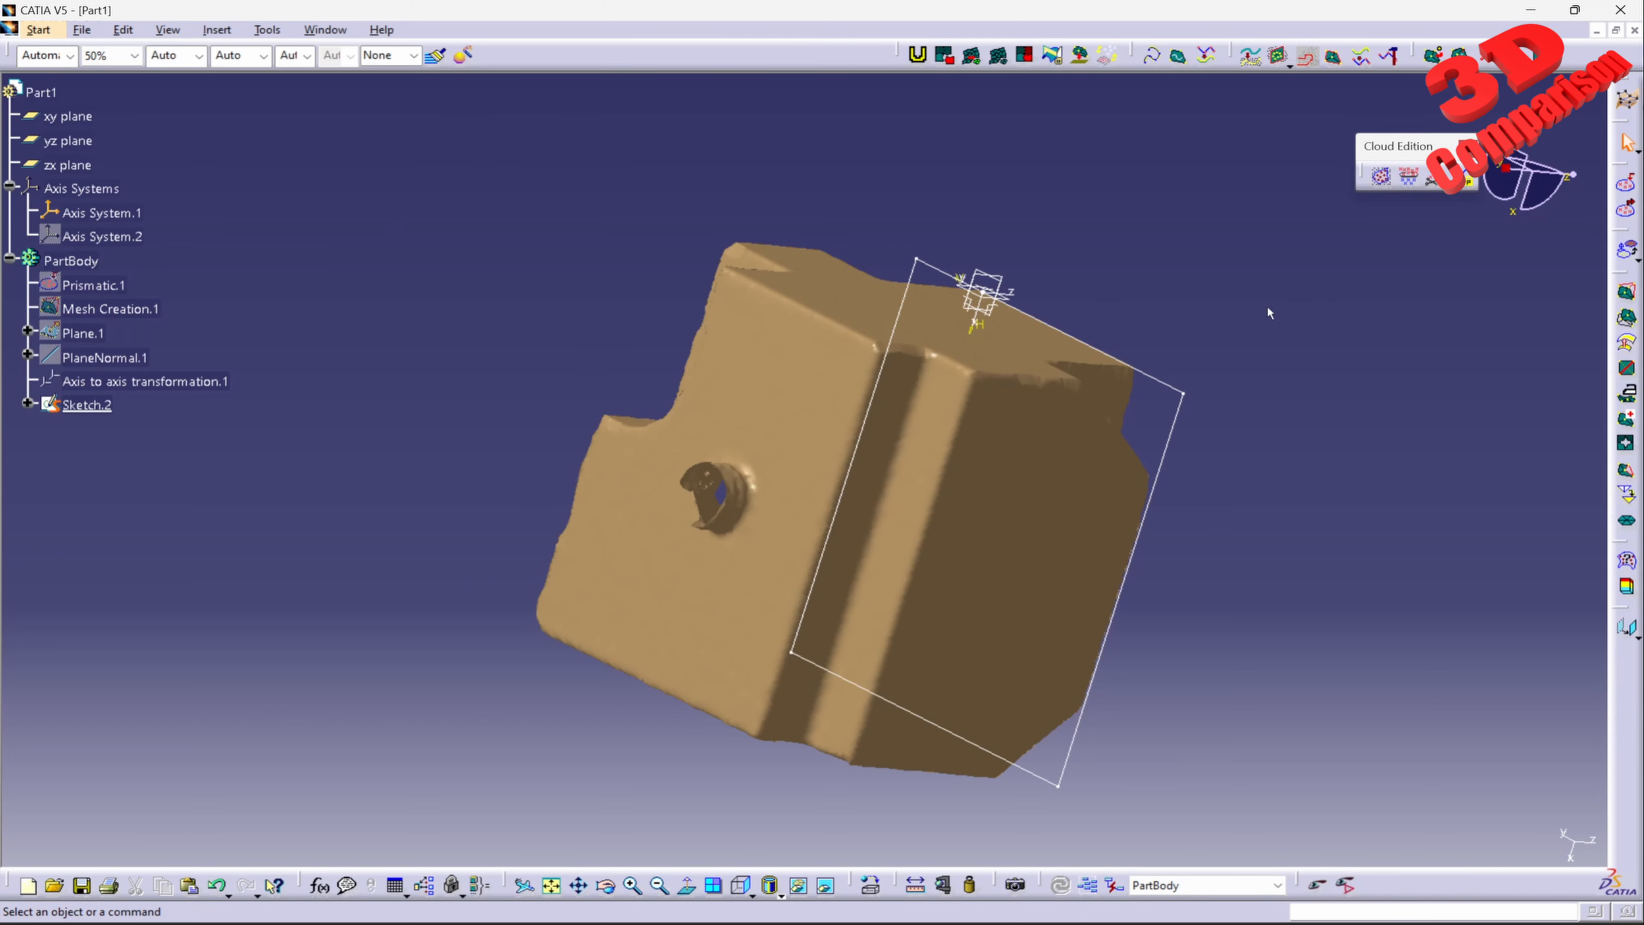
left_click(38, 29)
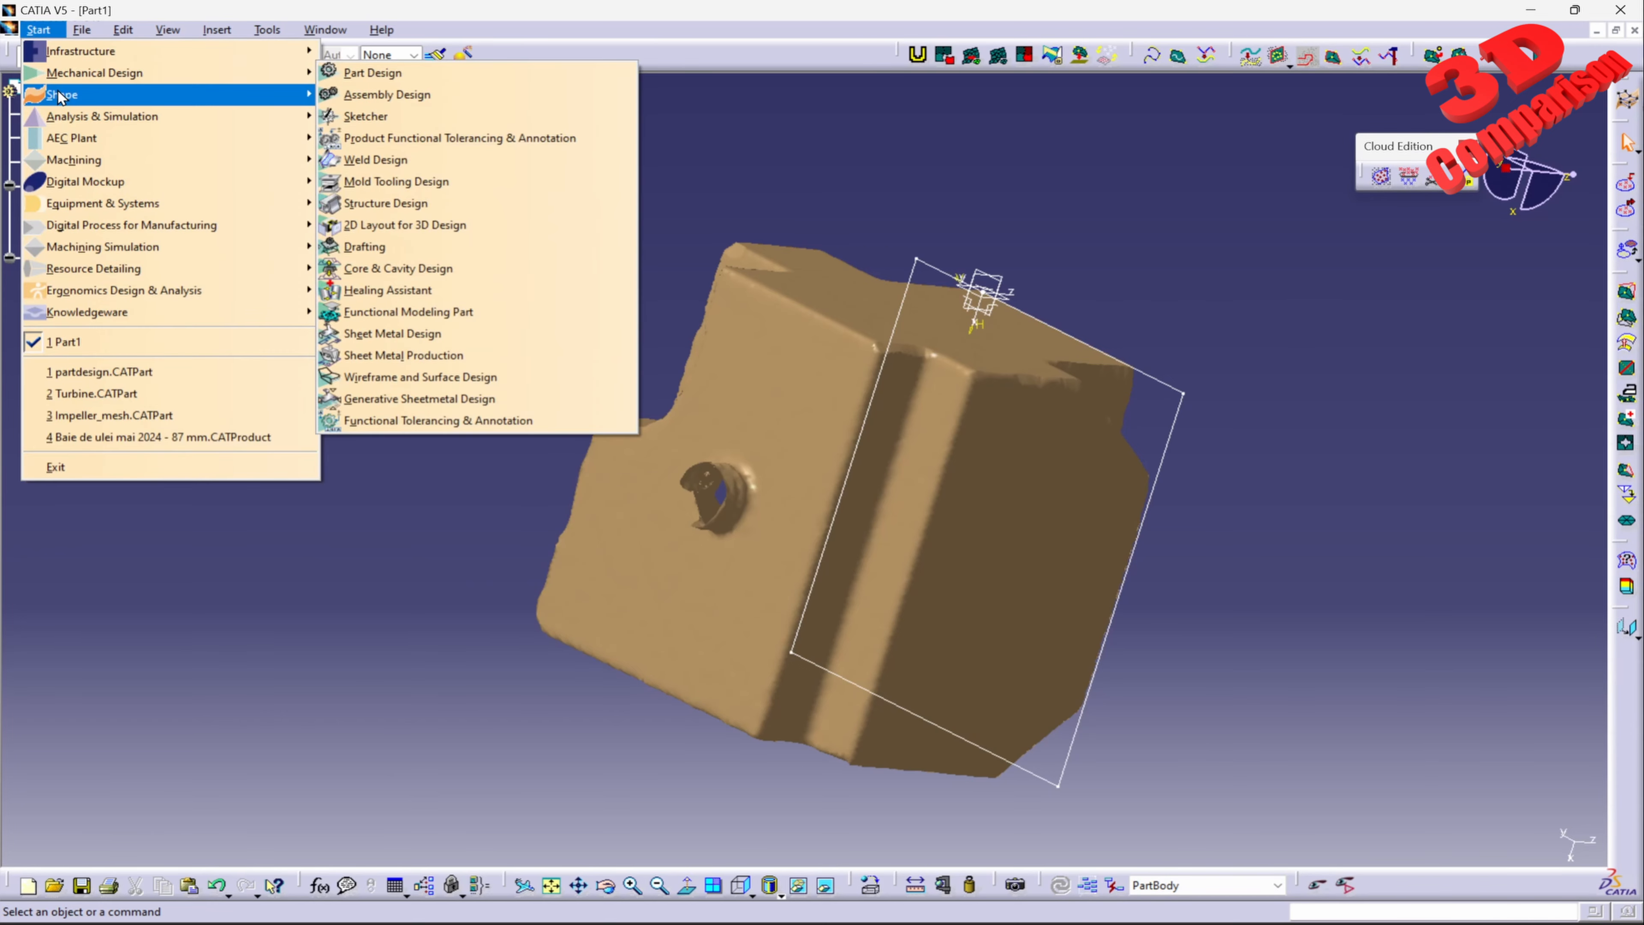
mouse_move(62, 94)
left_click(474, 224)
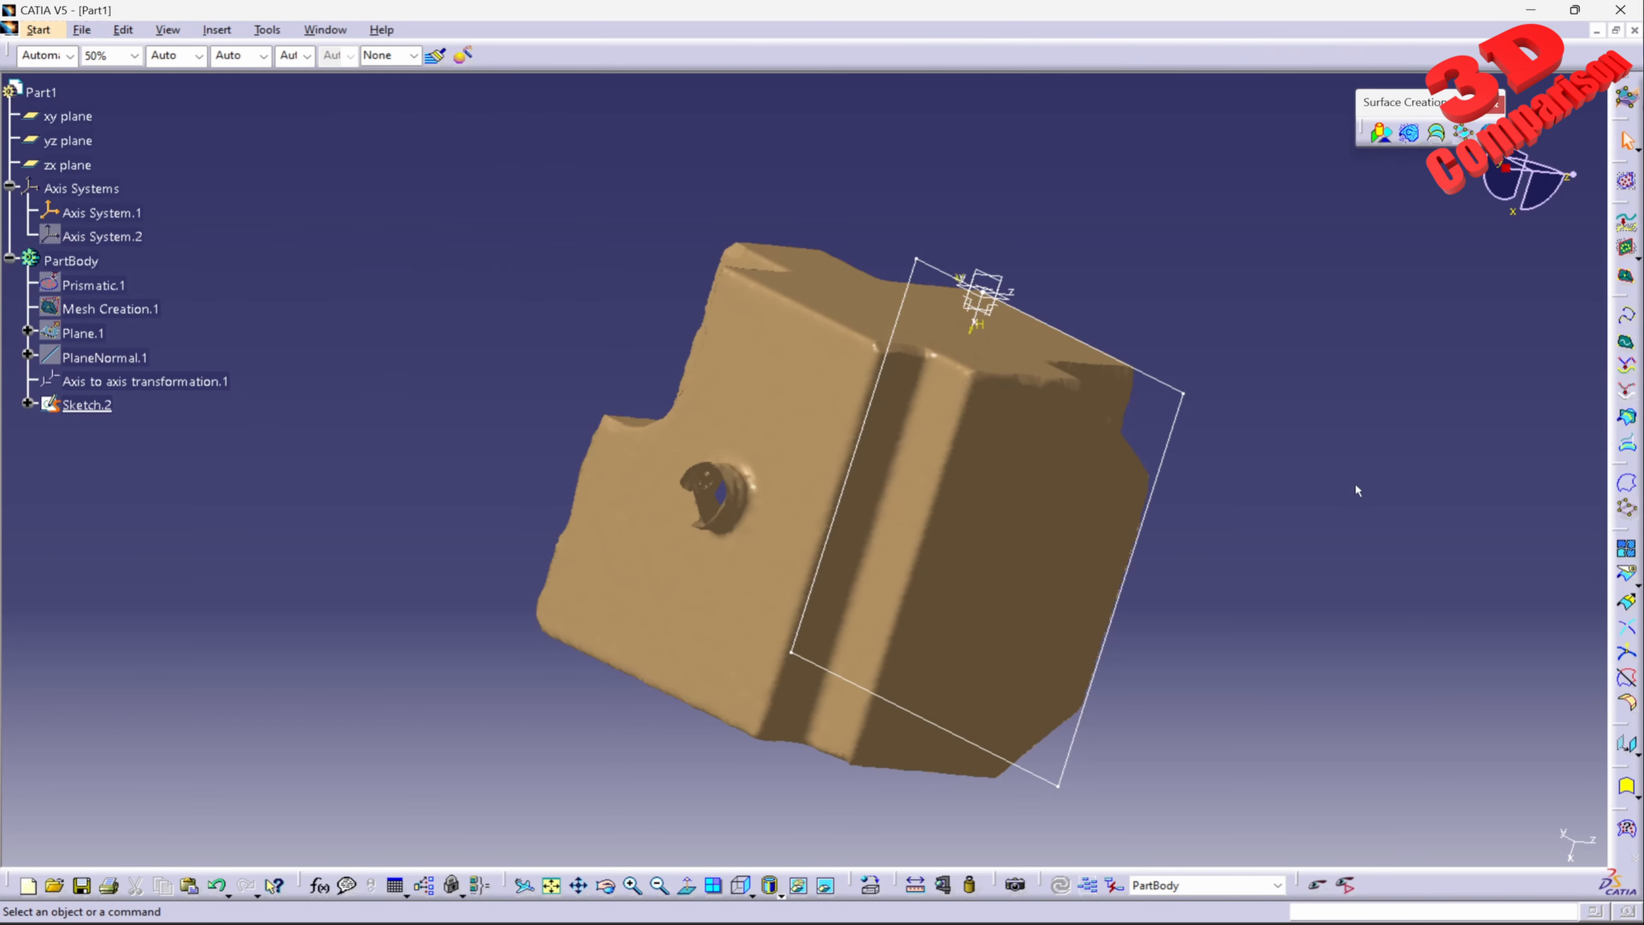
Step: Try Basic Surface Recognition on the aligned mesh with the Plane method and brush activation, and close the command
left_click(1382, 136)
left_click(791, 477)
scroll(797, 477, "up", 3)
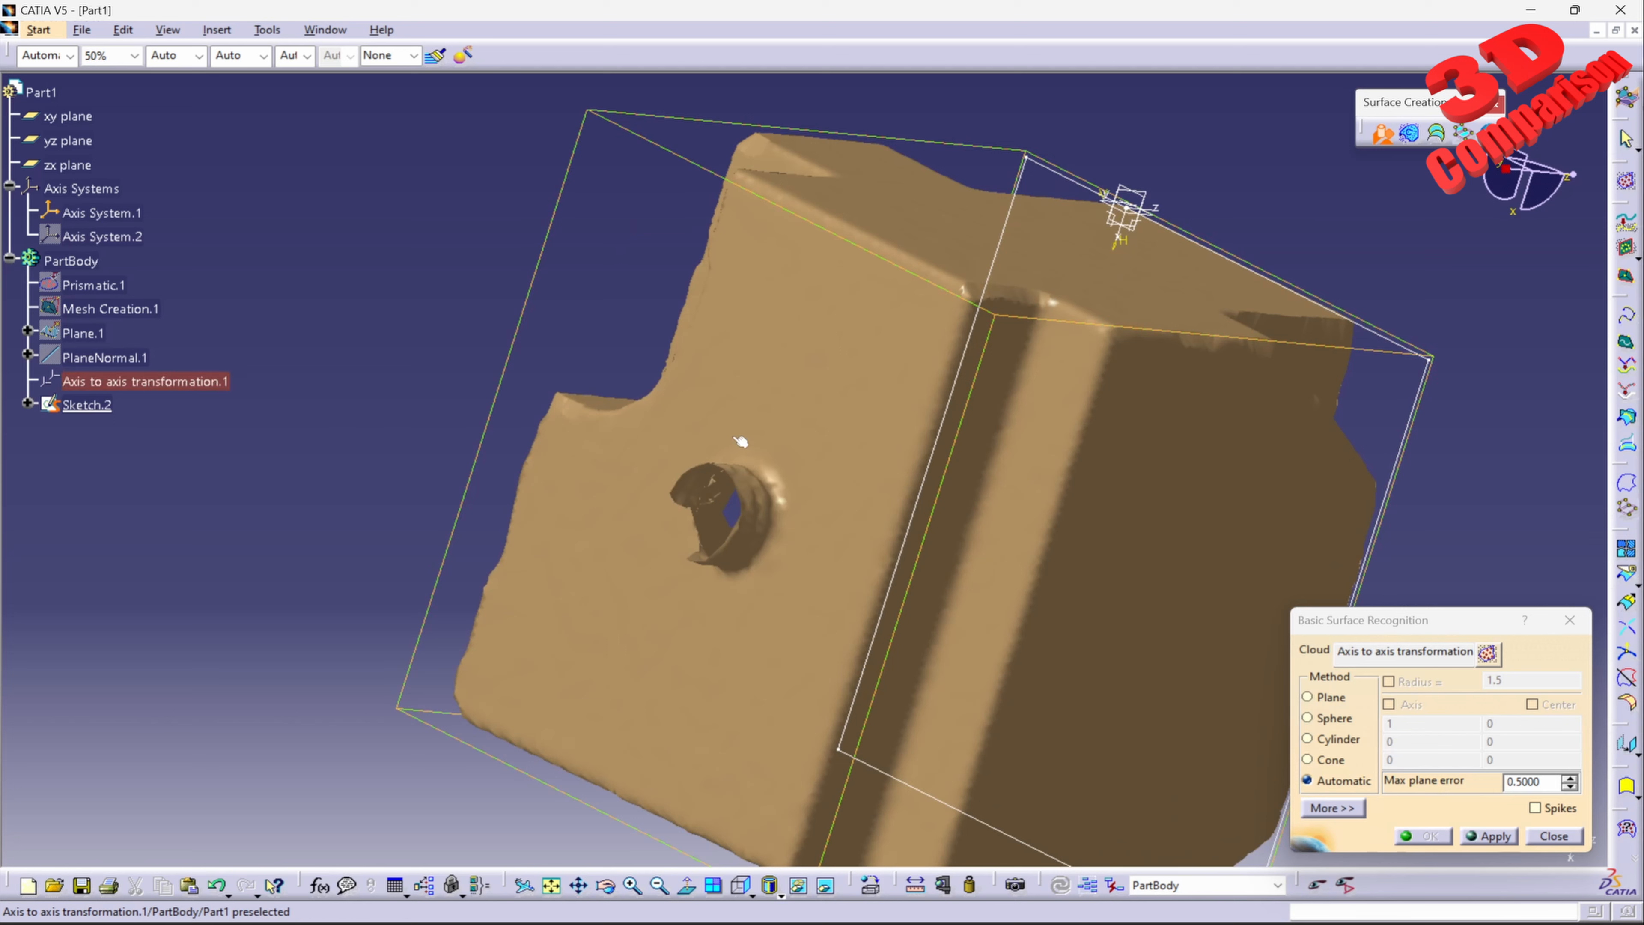
left_click(1393, 628)
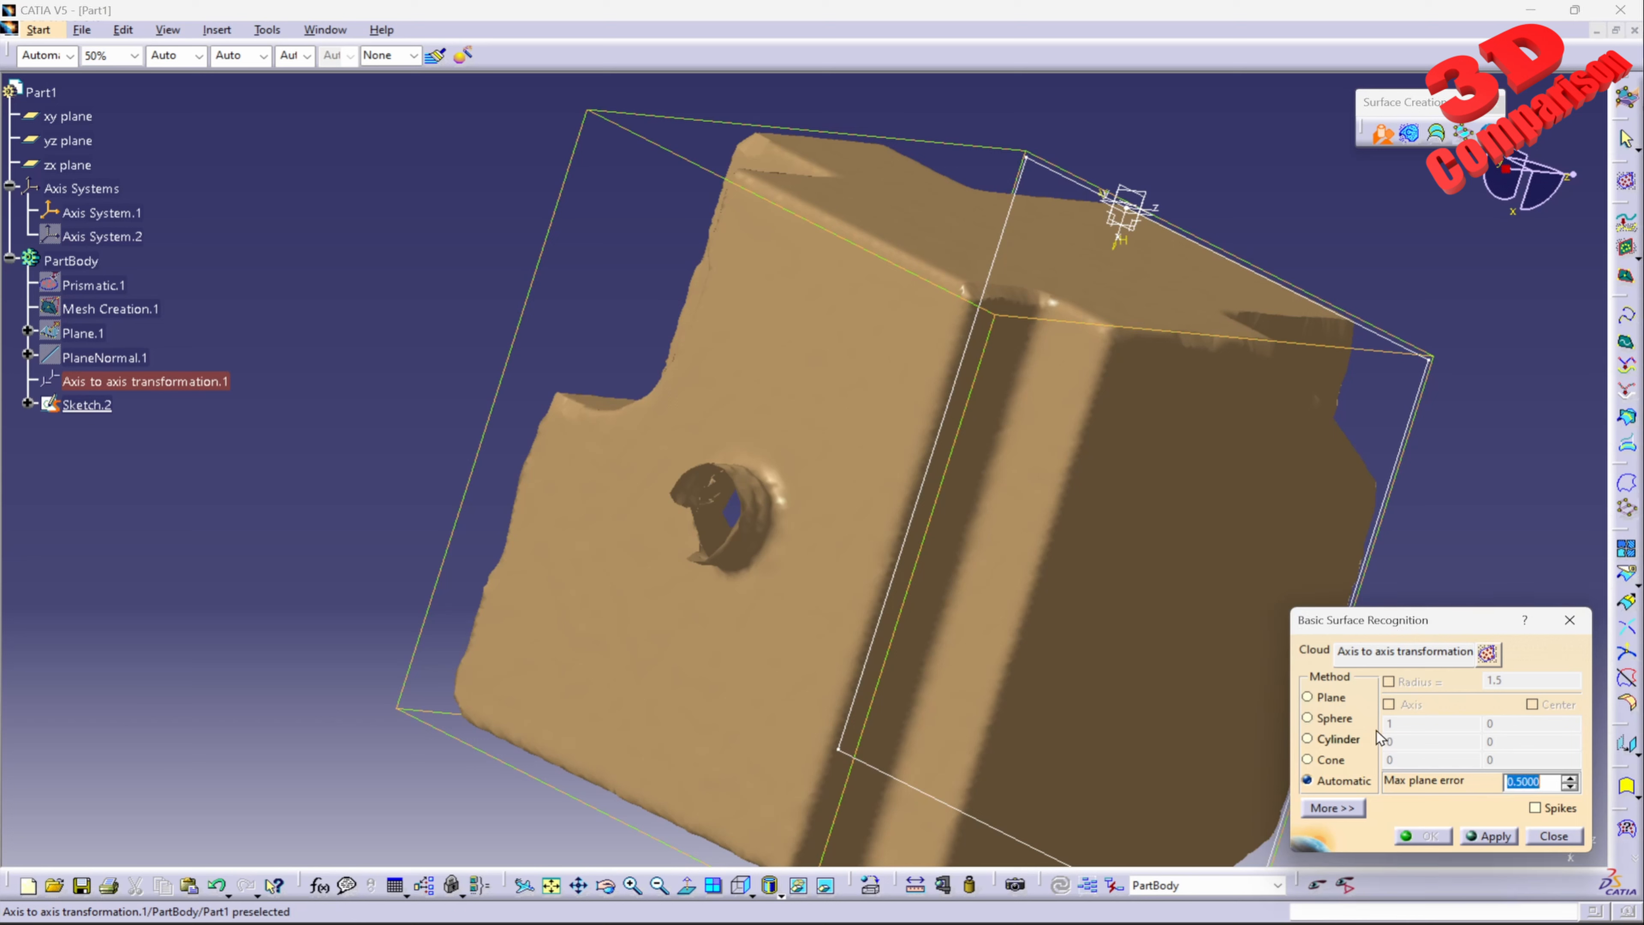
left_click(1327, 699)
left_click(1488, 655)
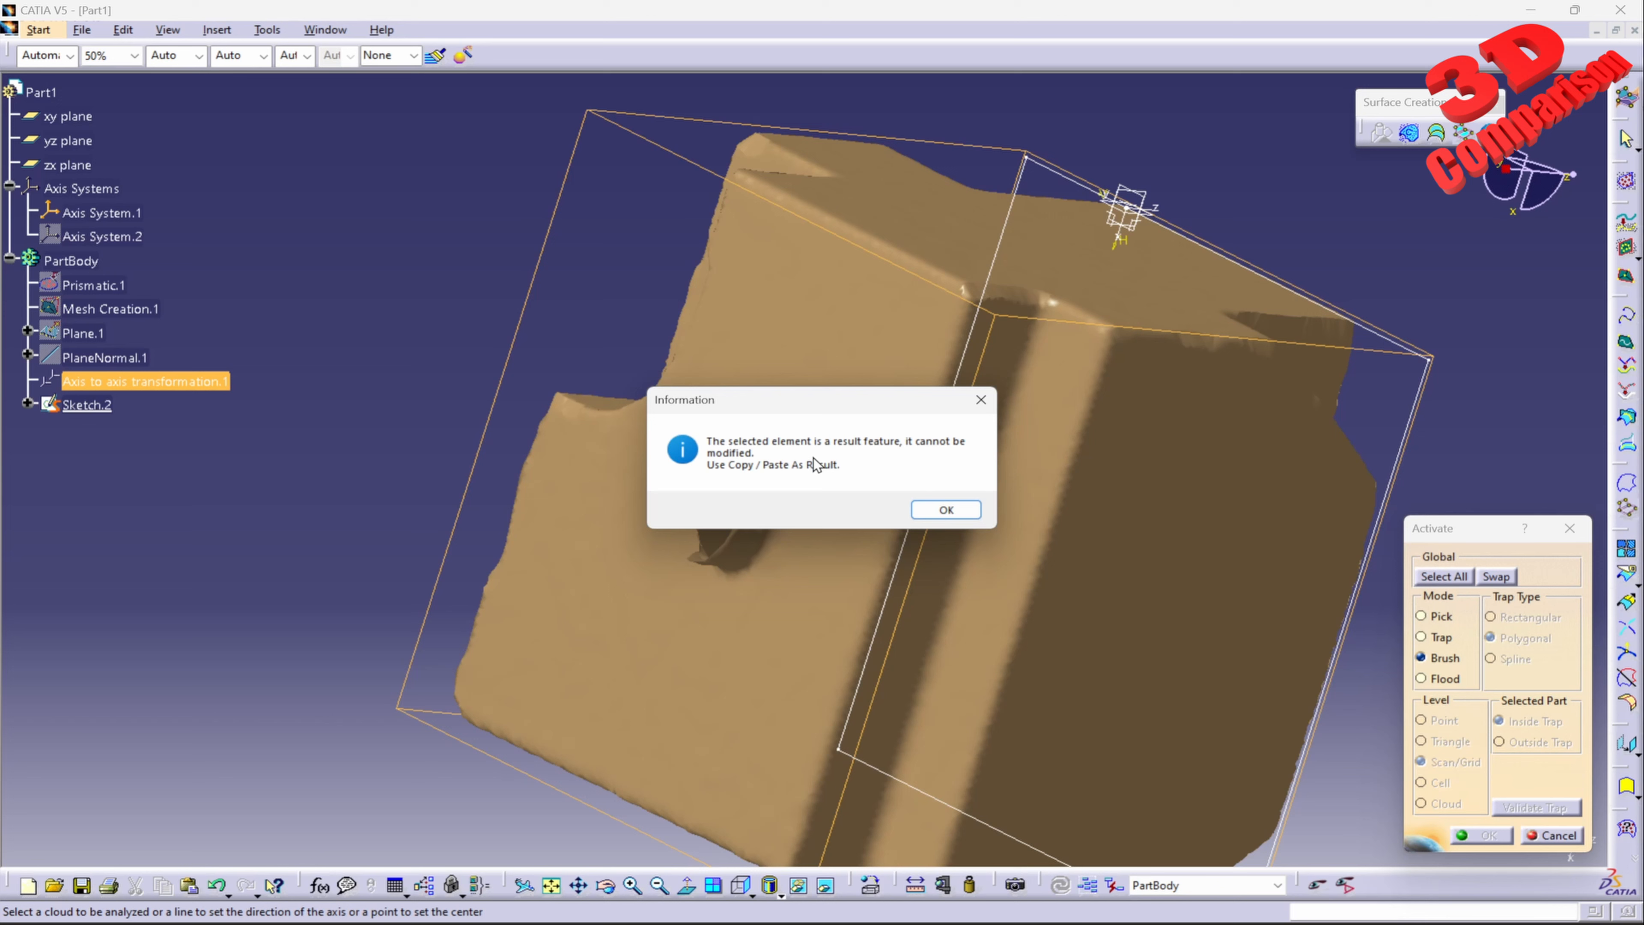
left_click_drag(804, 412, 557, 196)
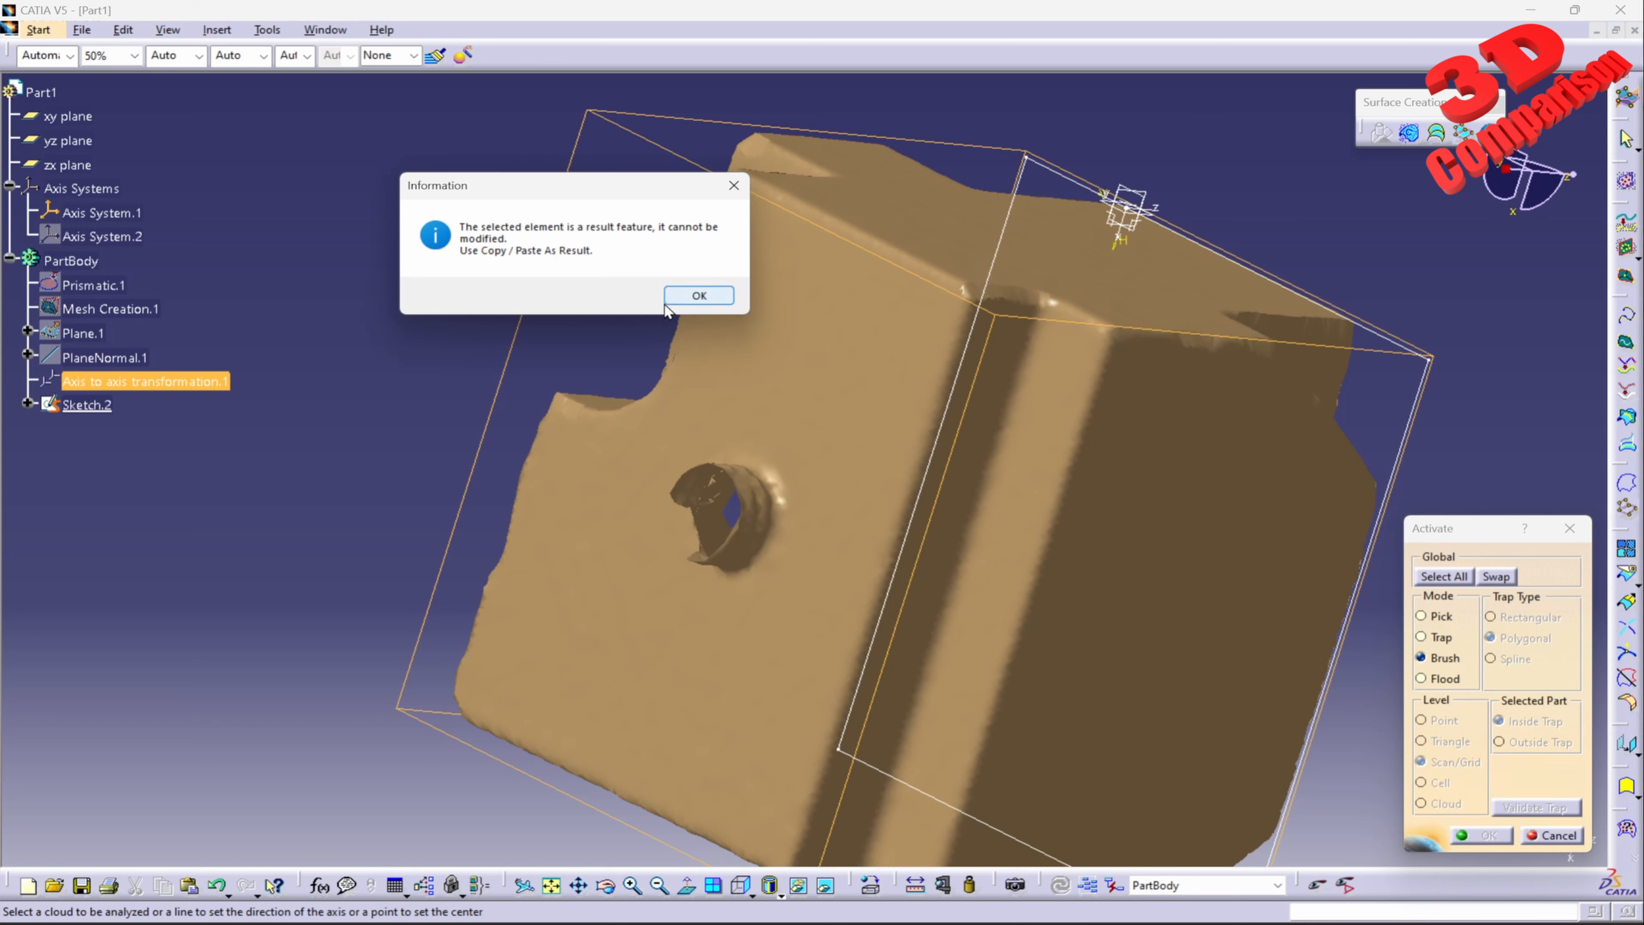
left_click(694, 297)
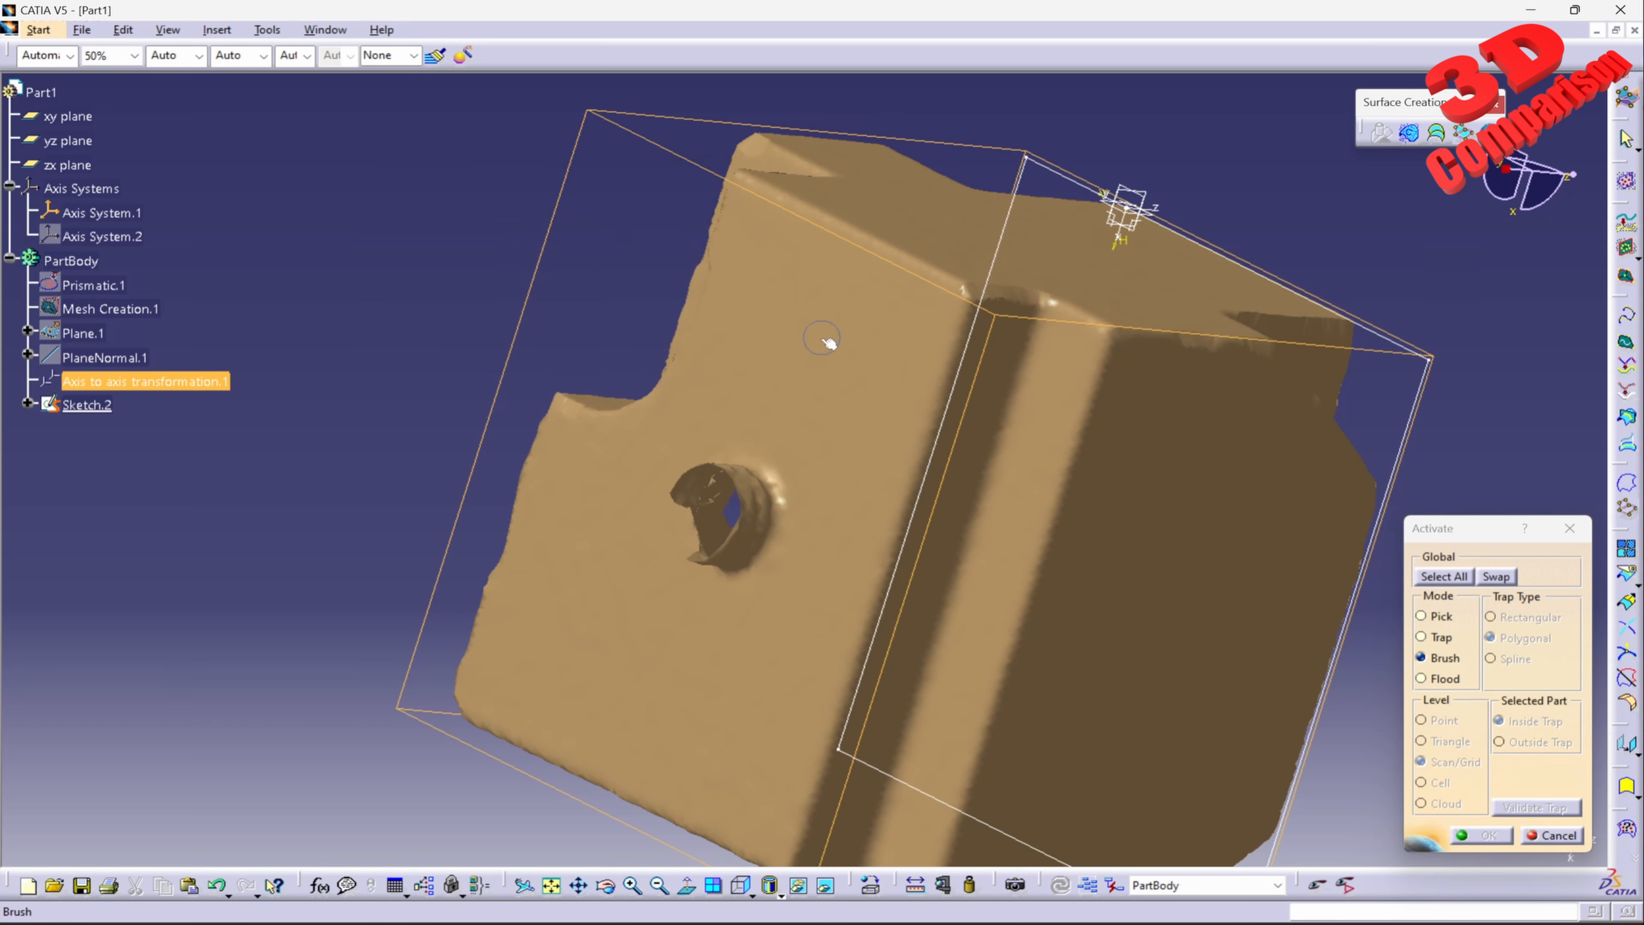
left_click(1536, 830)
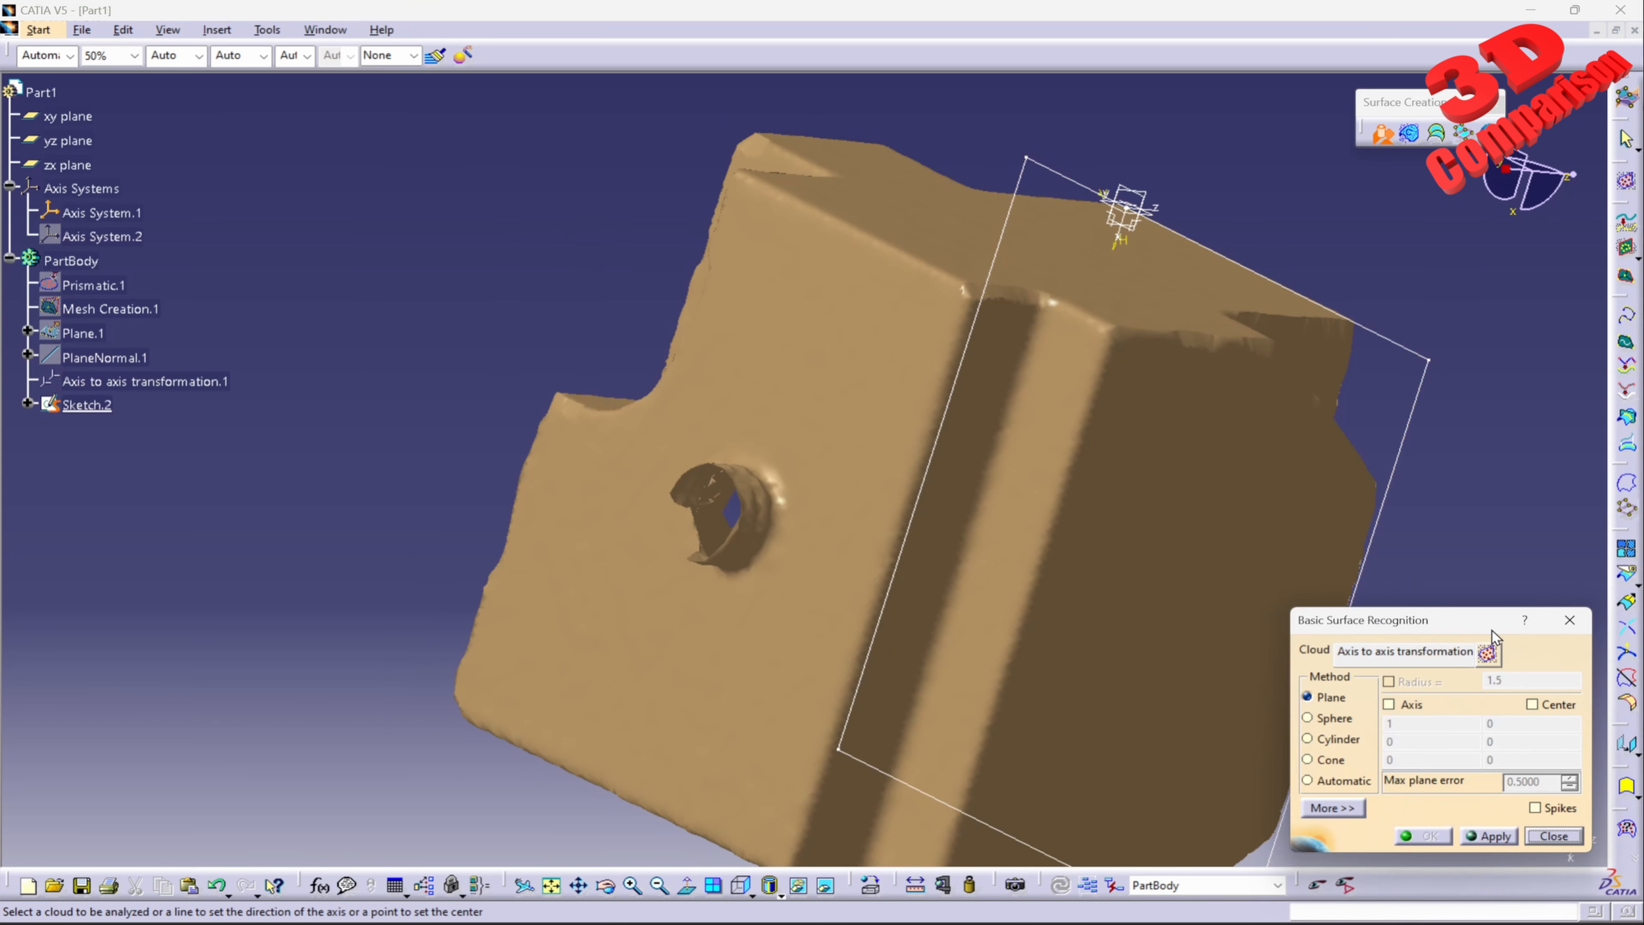
left_click(1541, 834)
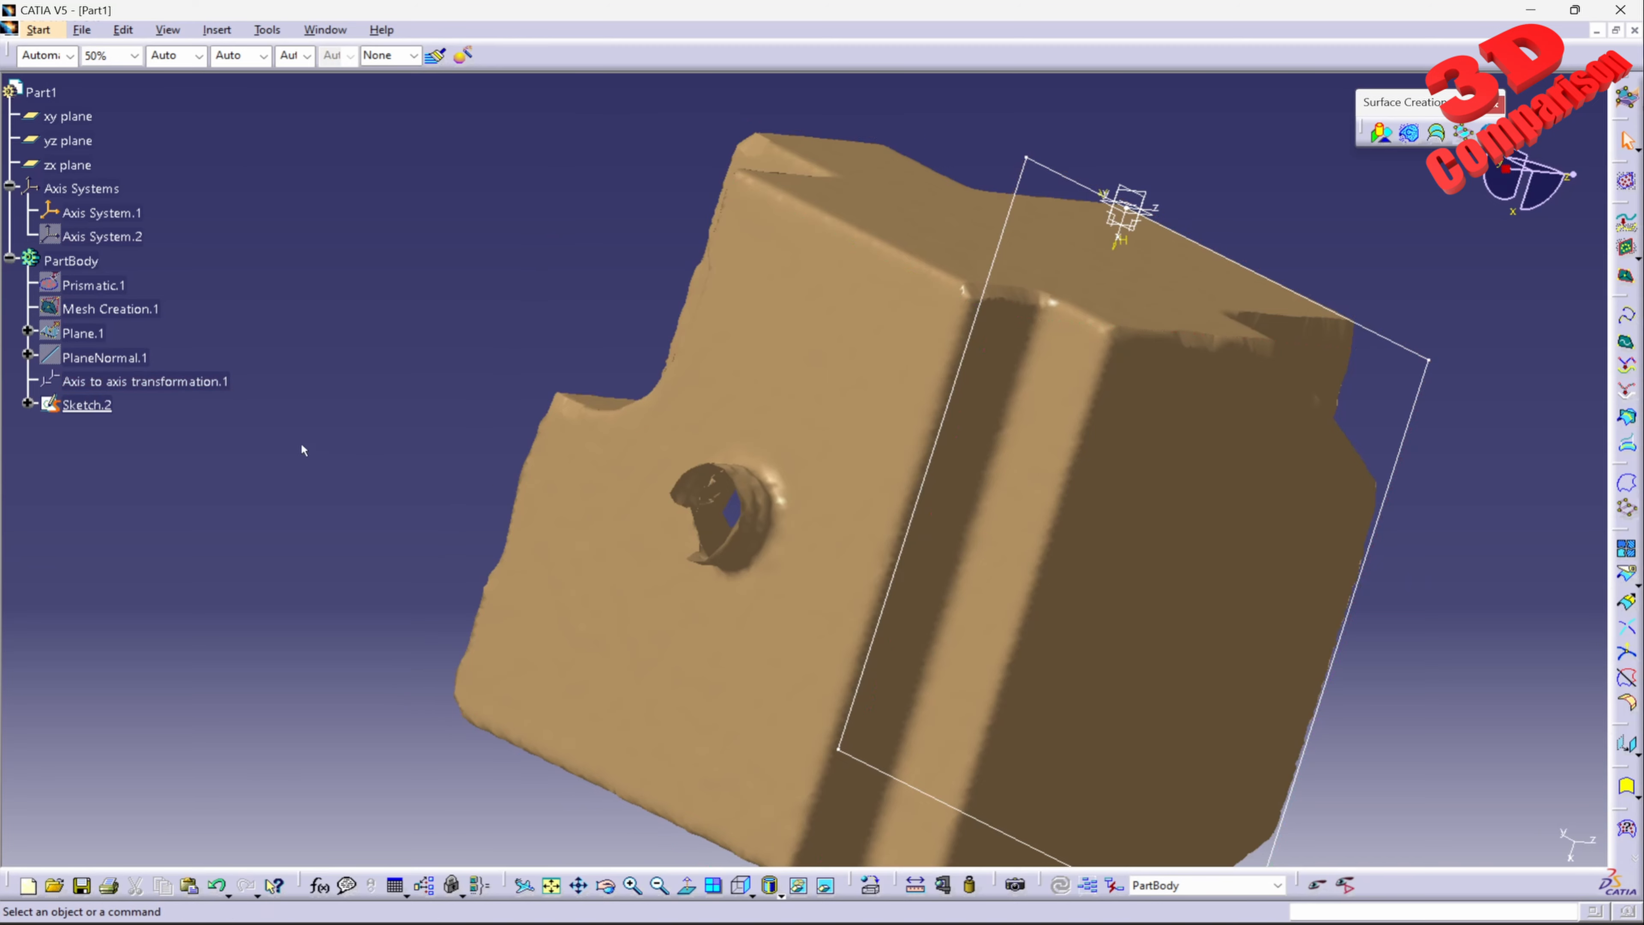
Step: Paste a copy of Axis to axis transformation.1 into PartBody as a result without link, and hide the original transformation
right_click(174, 383)
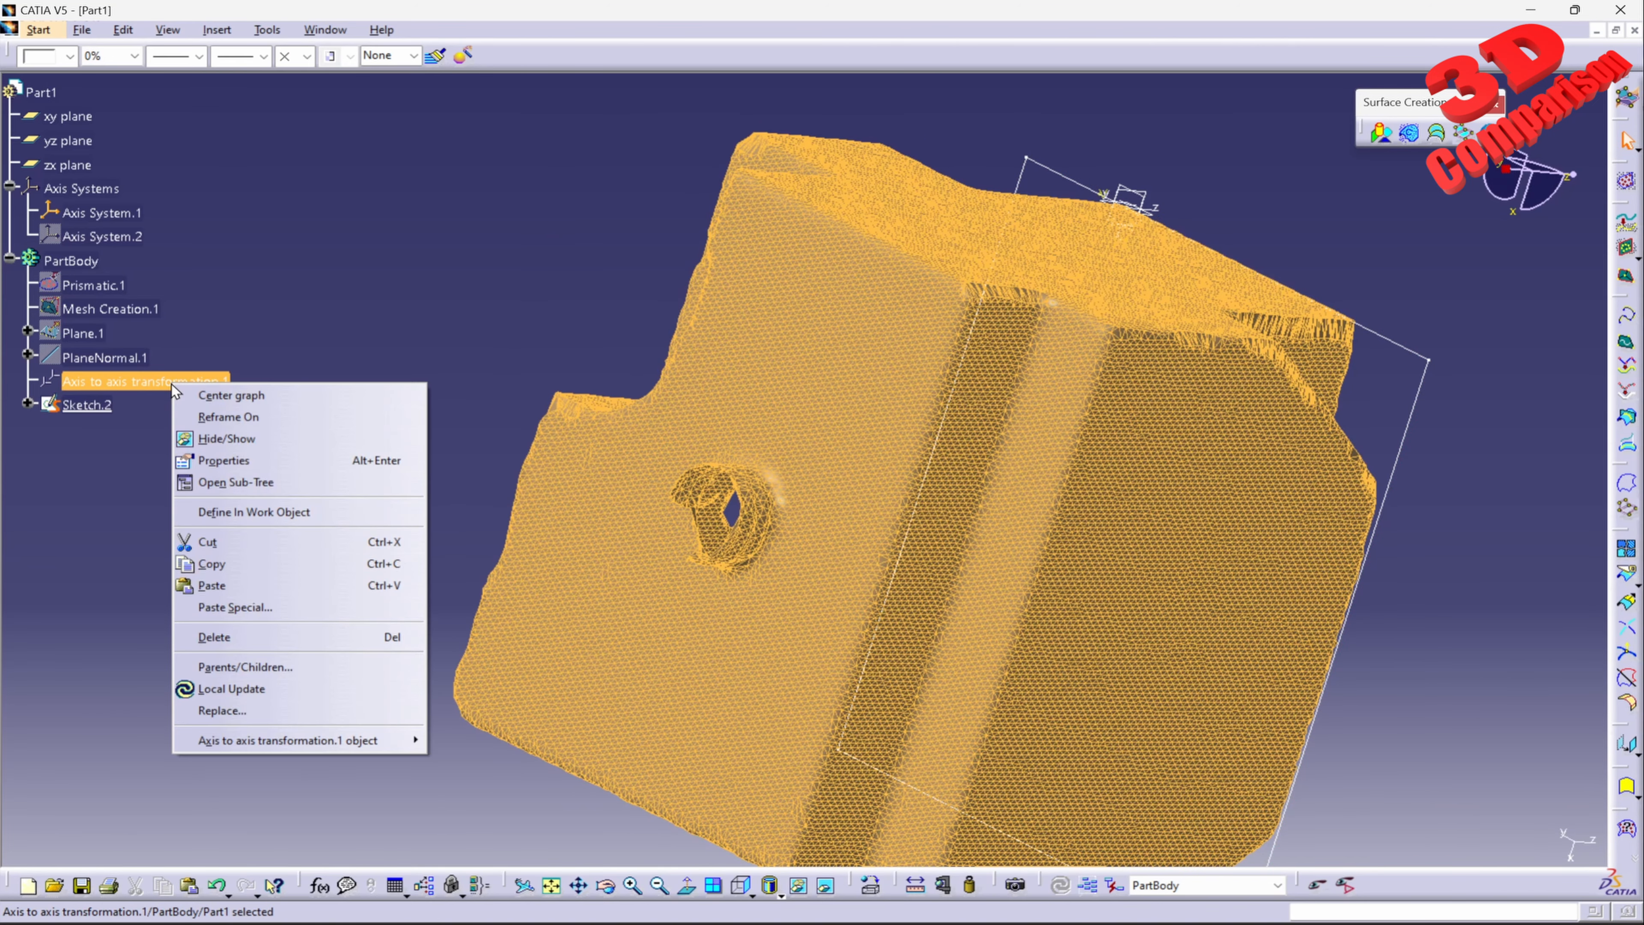
left_click(246, 564)
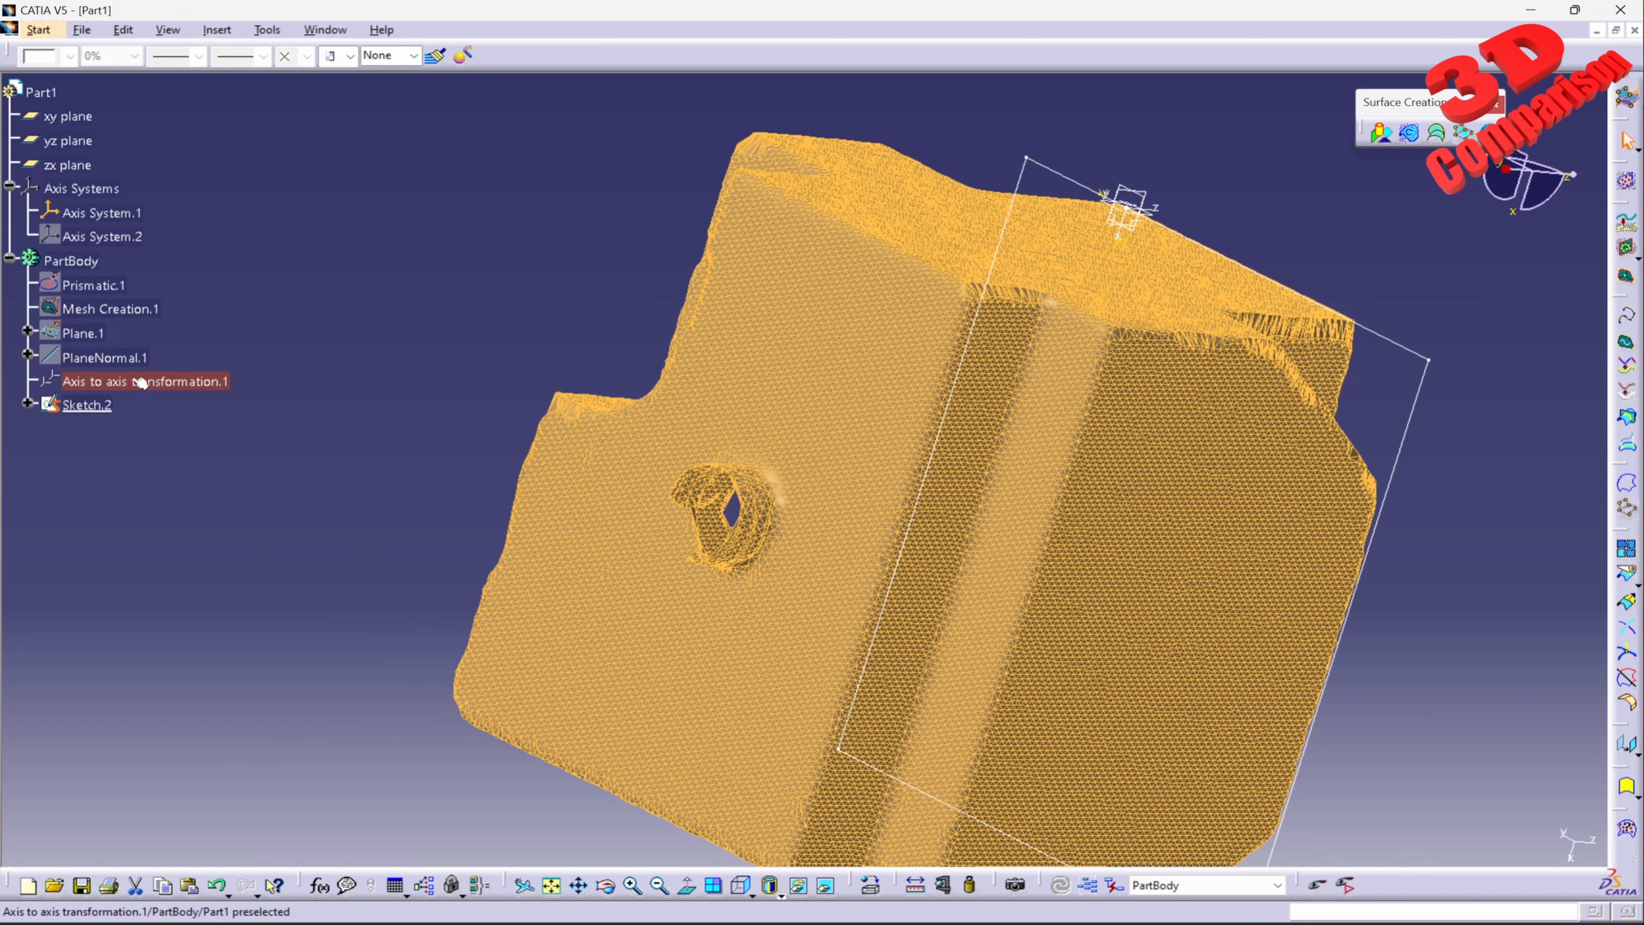
right_click(93, 265)
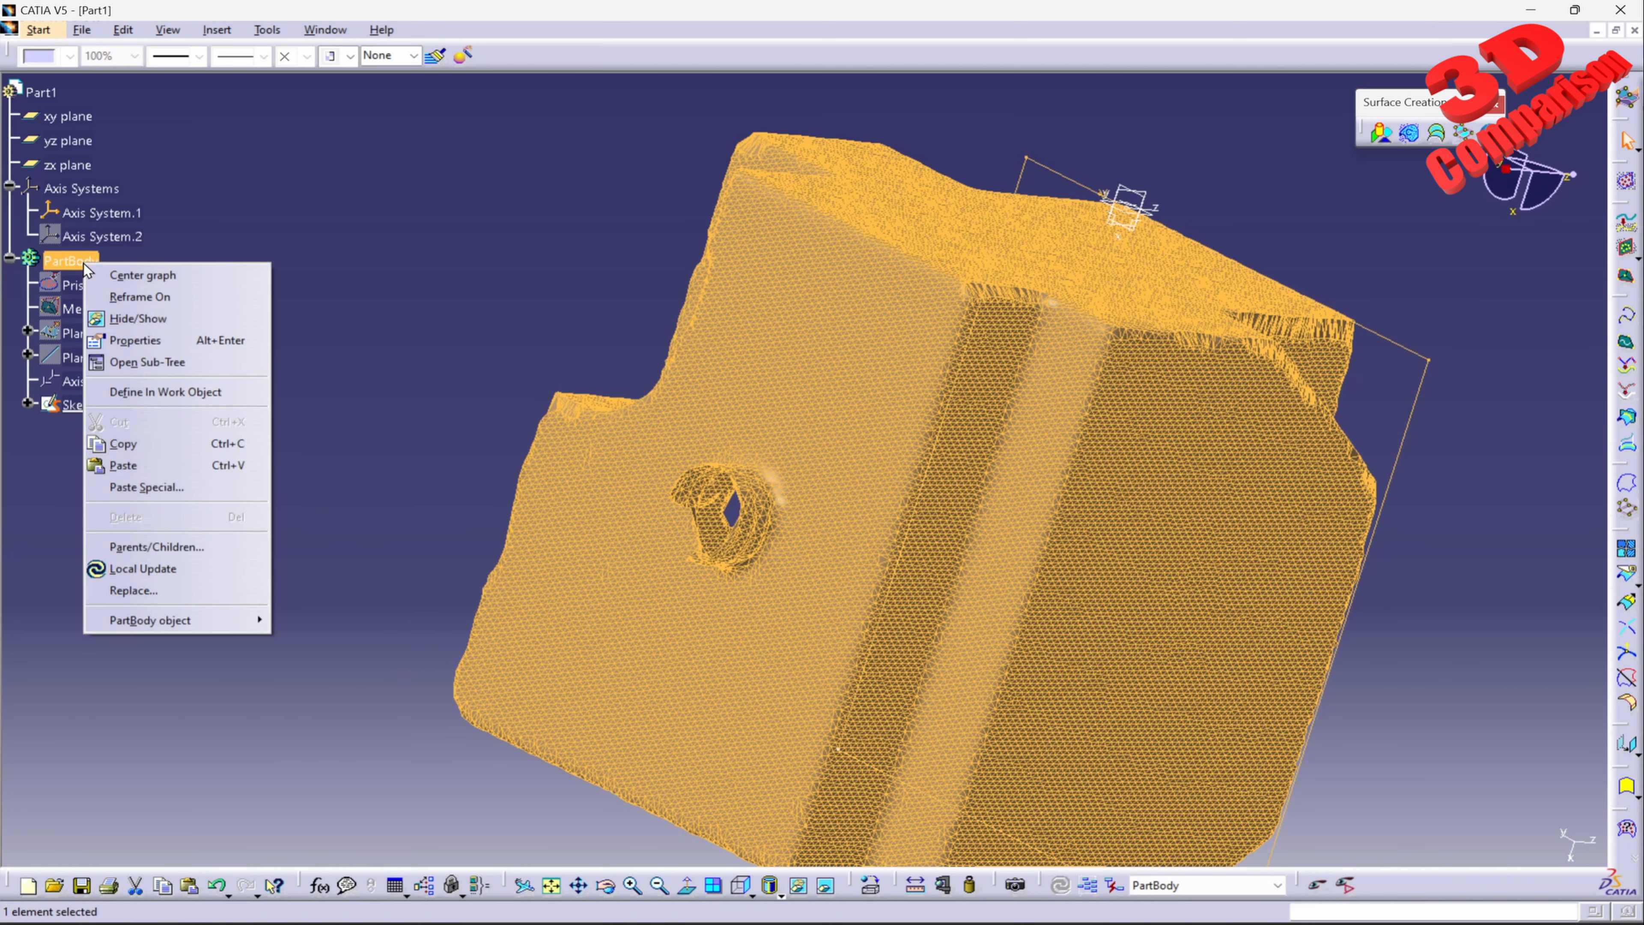
left_click(179, 487)
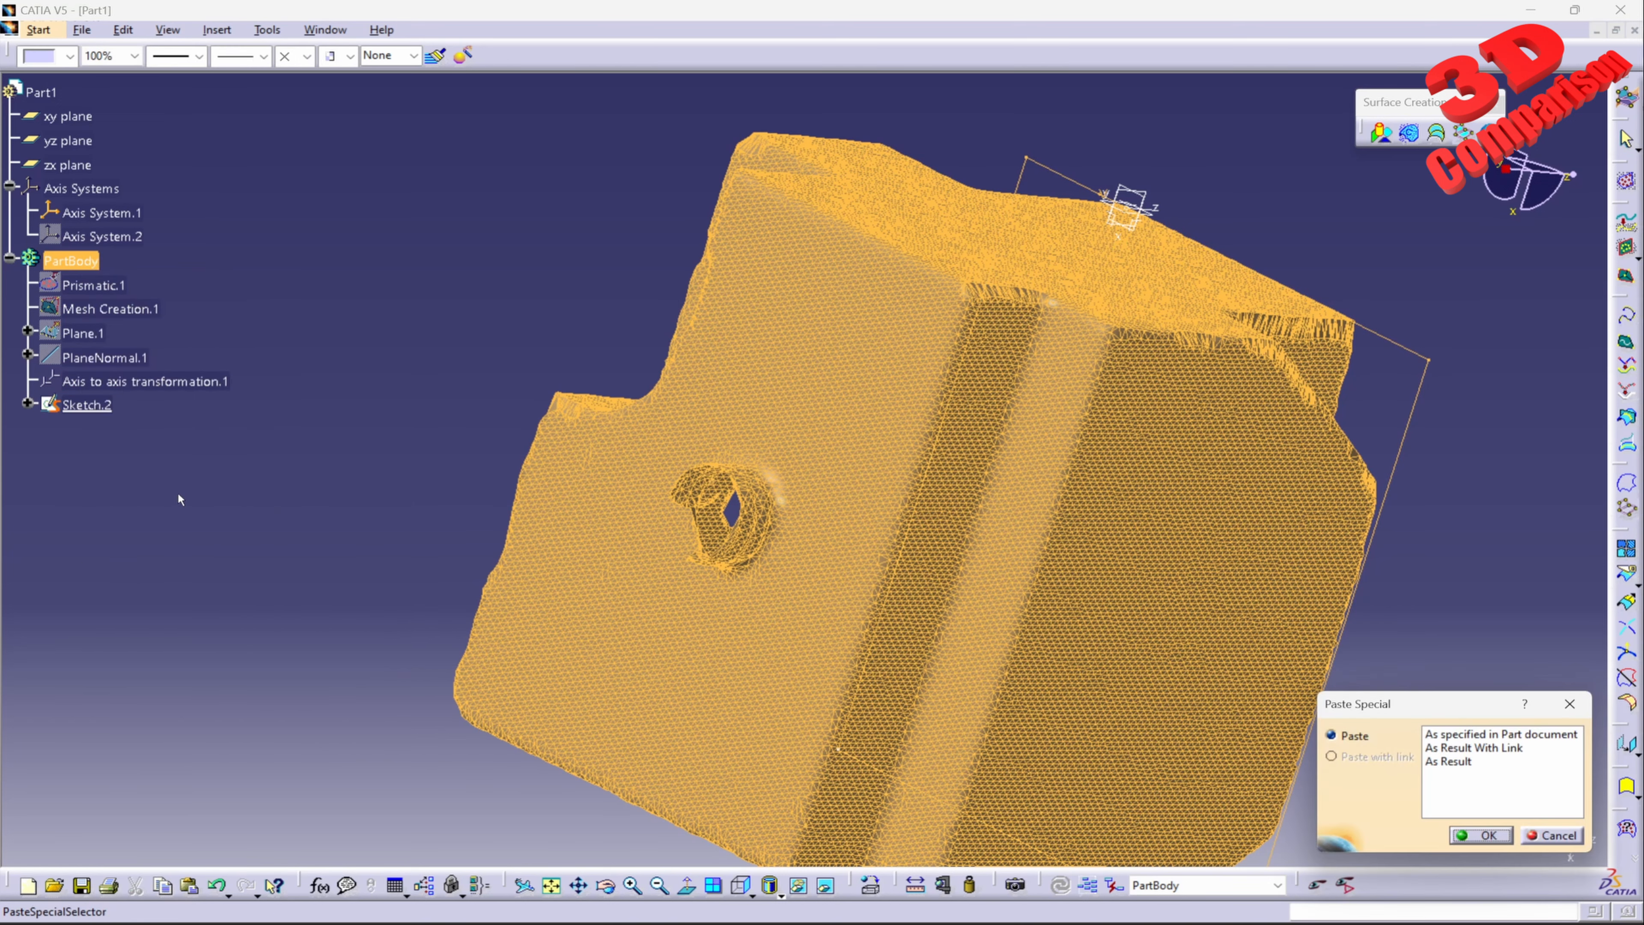
left_click(1450, 763)
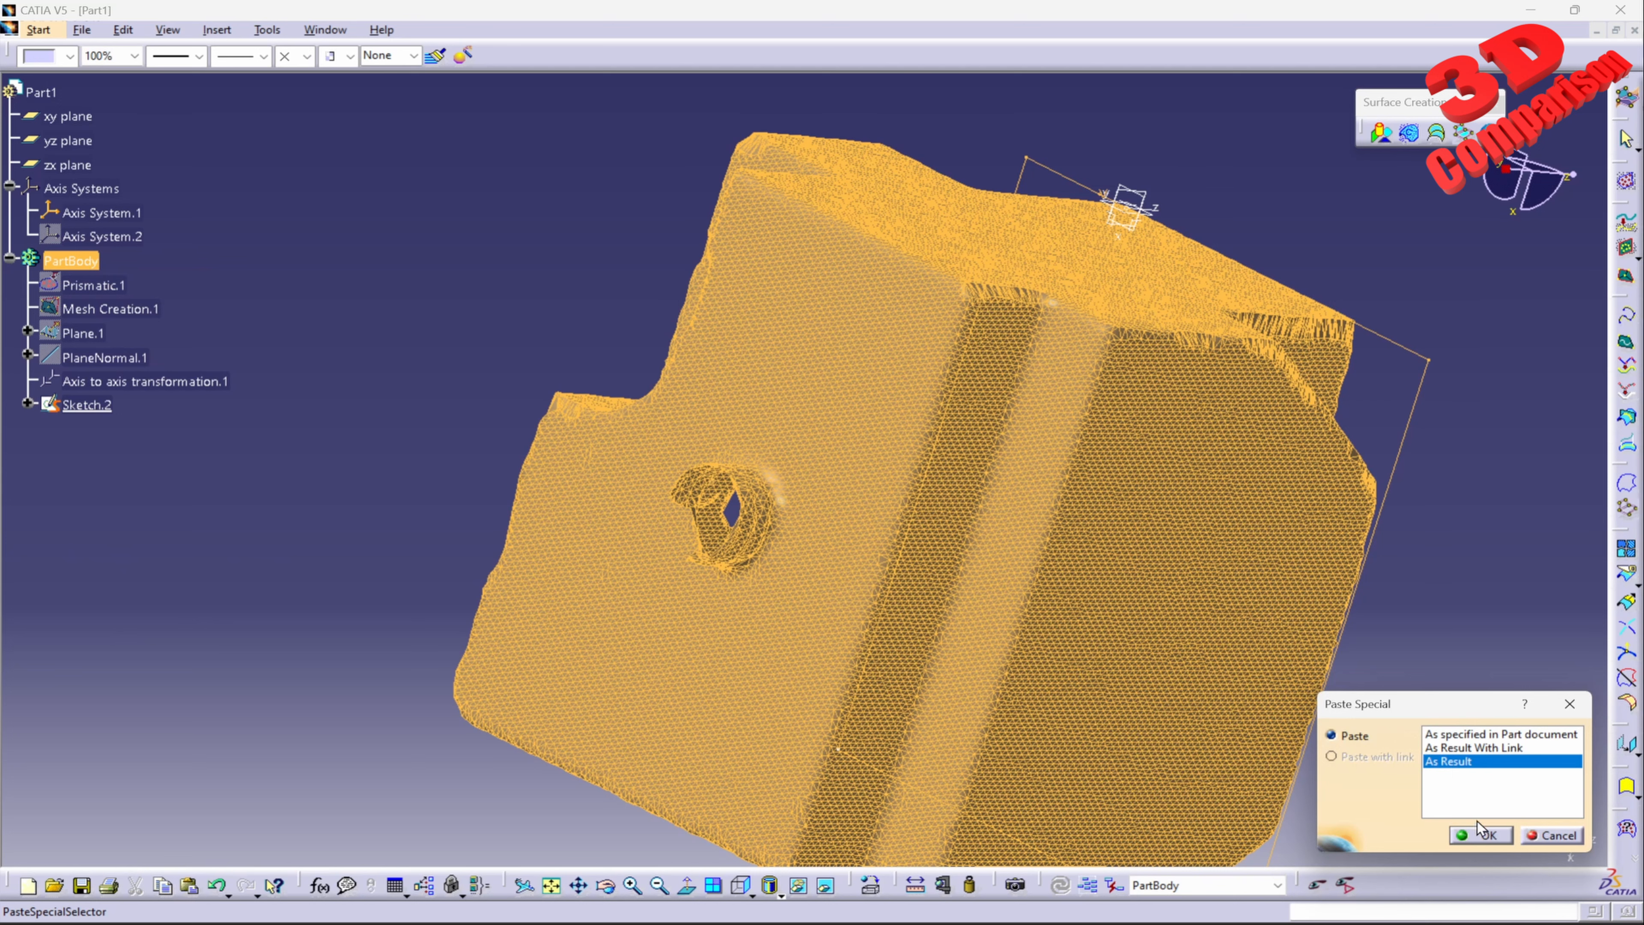
left_click(1486, 835)
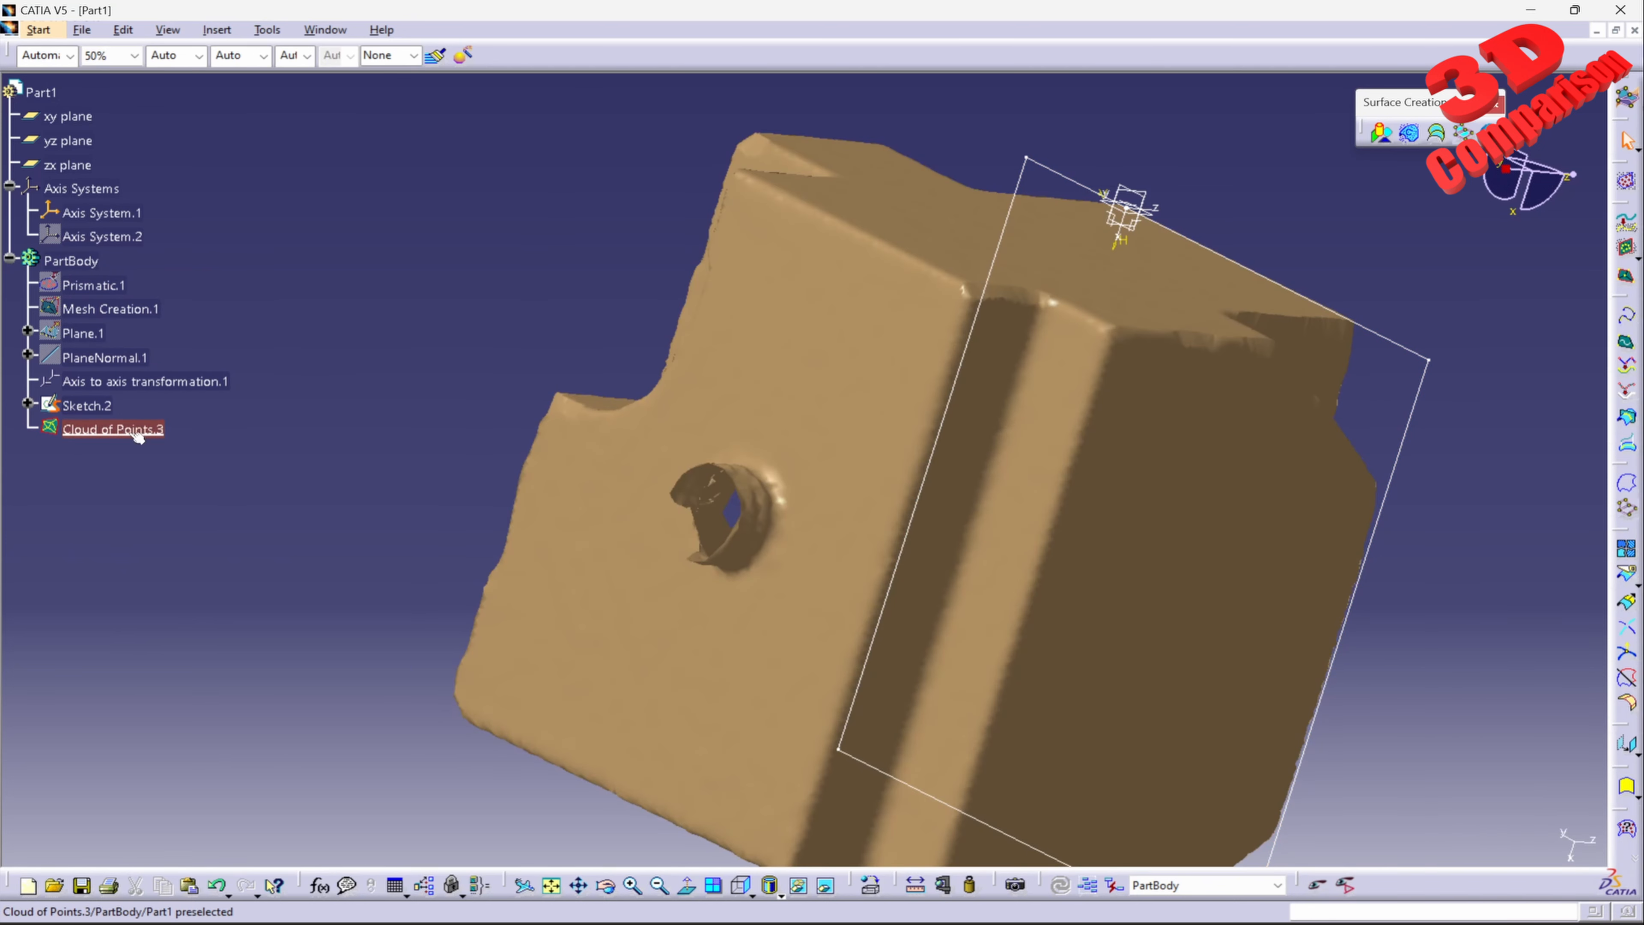
right_click(168, 381)
left_click(216, 433)
Step: Set up Basic Surface Recognition on the pasted cloud of points with the Plane method
middle_click_drag(919, 415, 880, 479)
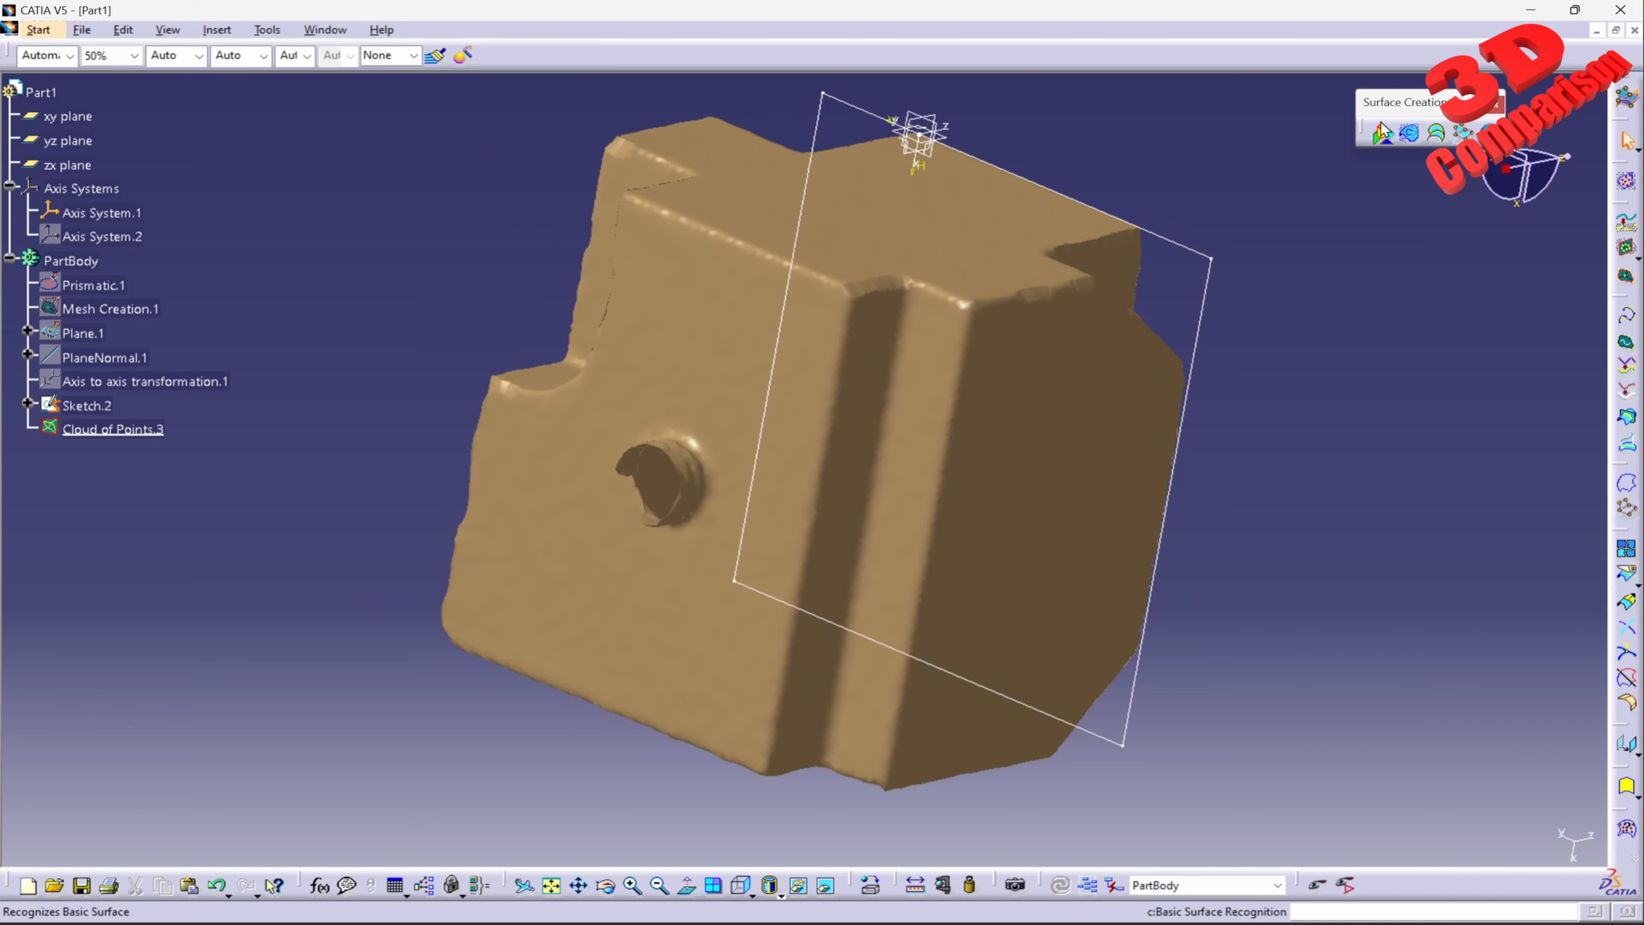
left_click(1381, 134)
left_click(749, 414)
middle_click_drag(751, 418, 939, 470)
left_click(1353, 698)
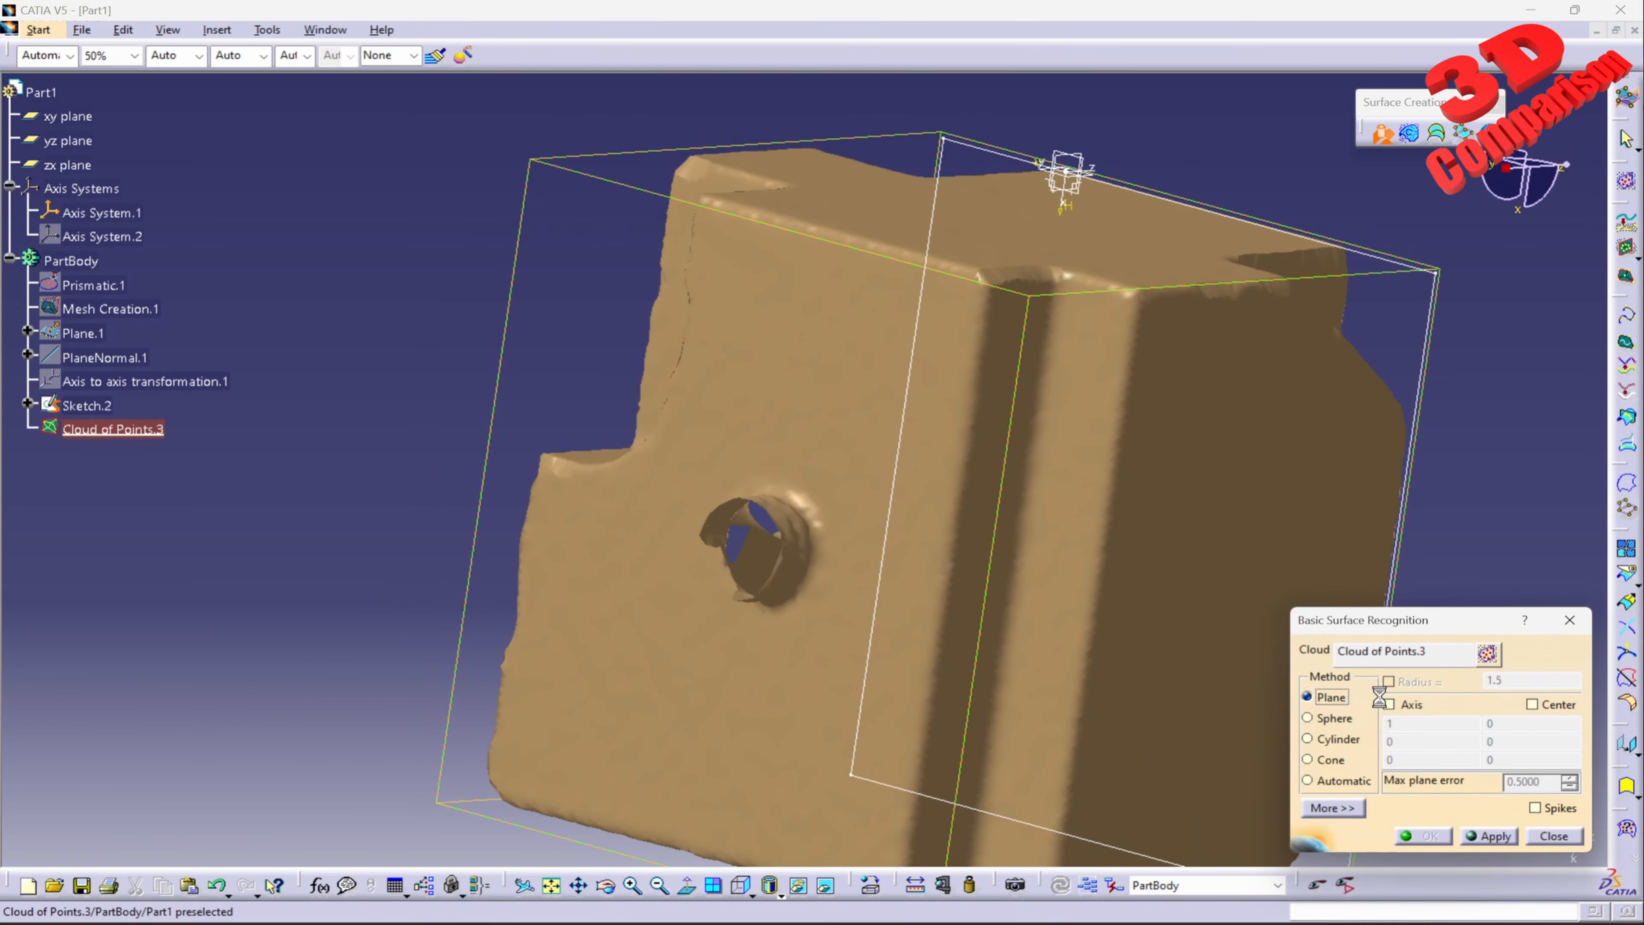
Step: Brush-activate thirteen spots spread over the flat mesh face around the cylindrical boss, avoiding the boss and the edges
left_click(1487, 654)
left_click(801, 348)
left_click(941, 328)
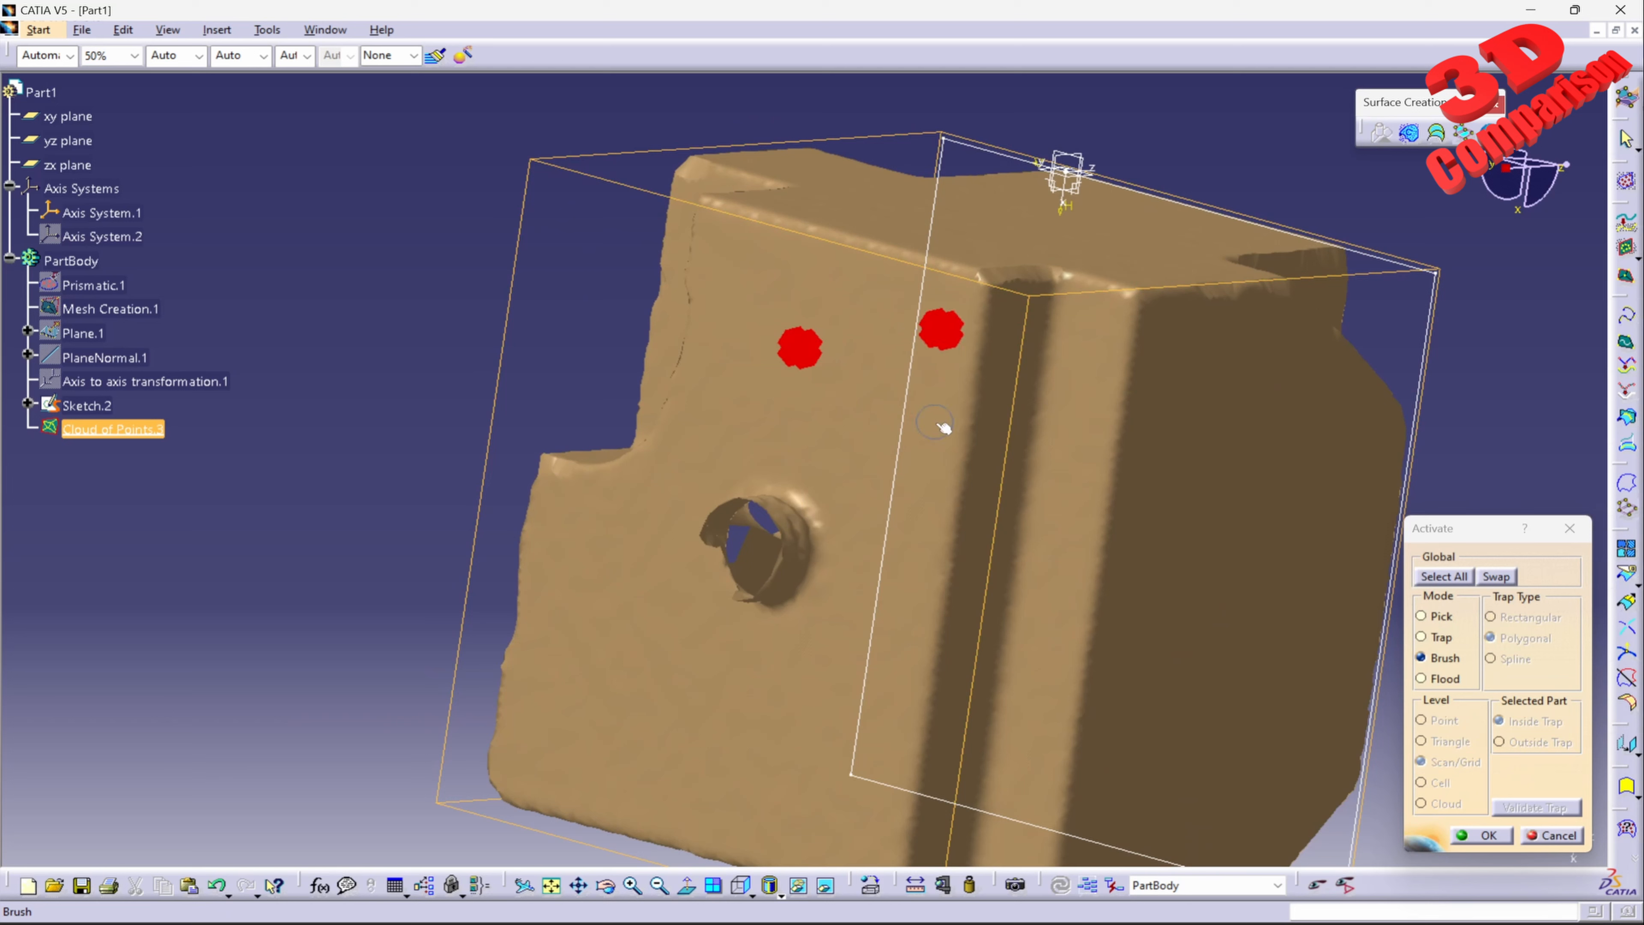
left_click(907, 456)
left_click(835, 681)
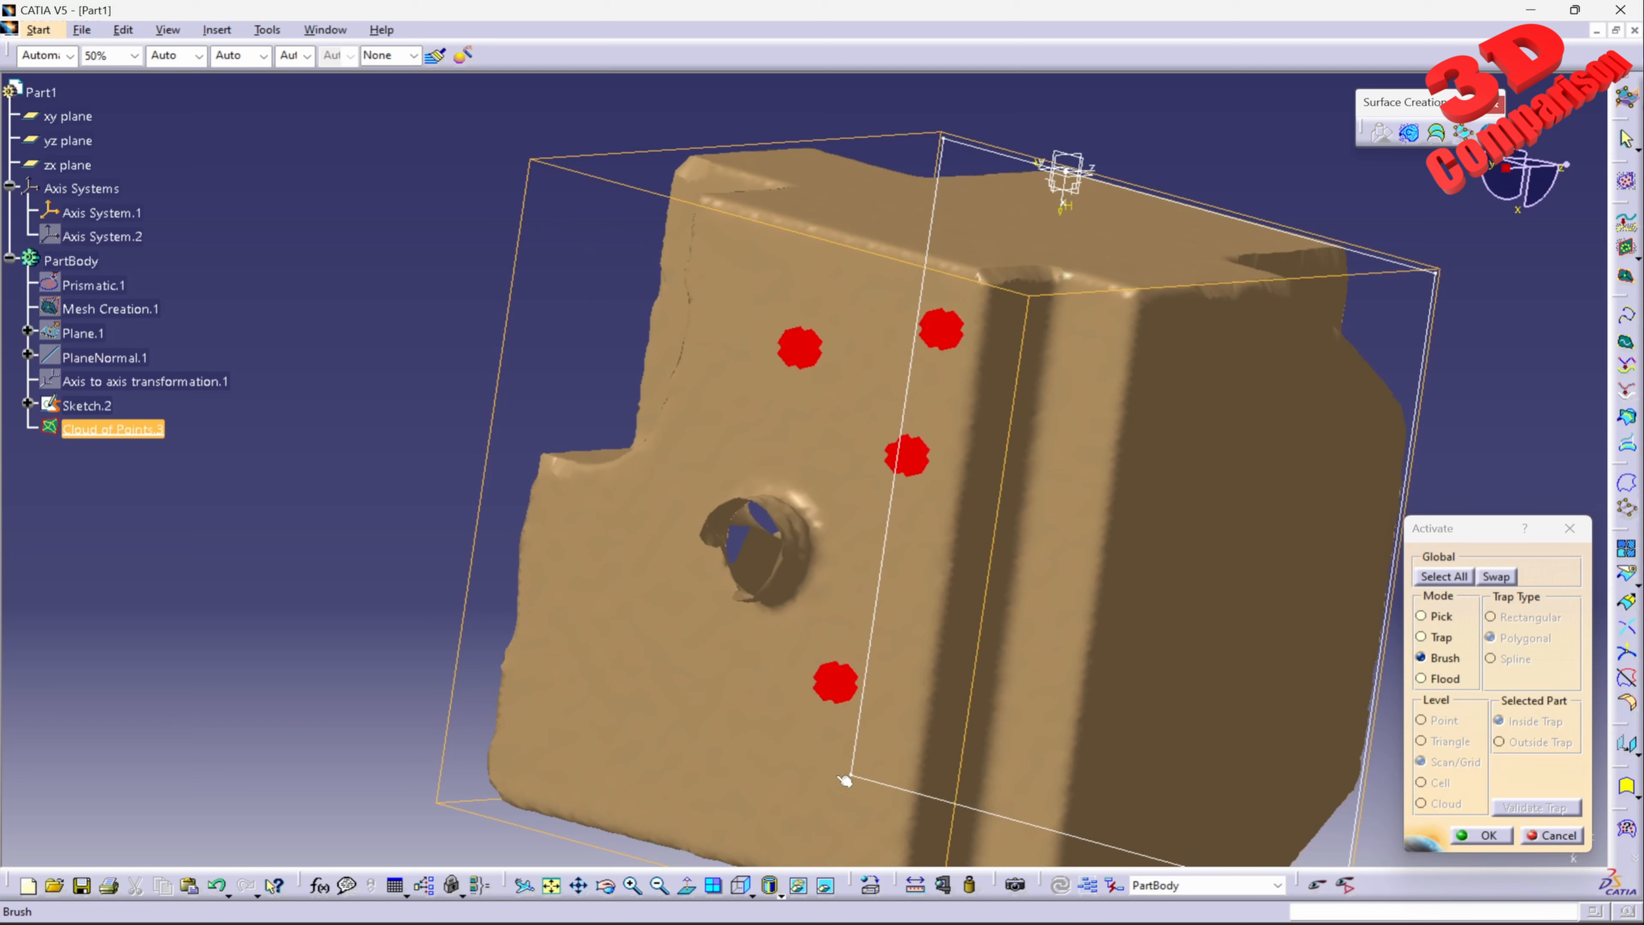
left_click(836, 794)
left_click(692, 787)
left_click(588, 763)
left_click(574, 633)
left_click(581, 541)
left_click(675, 678)
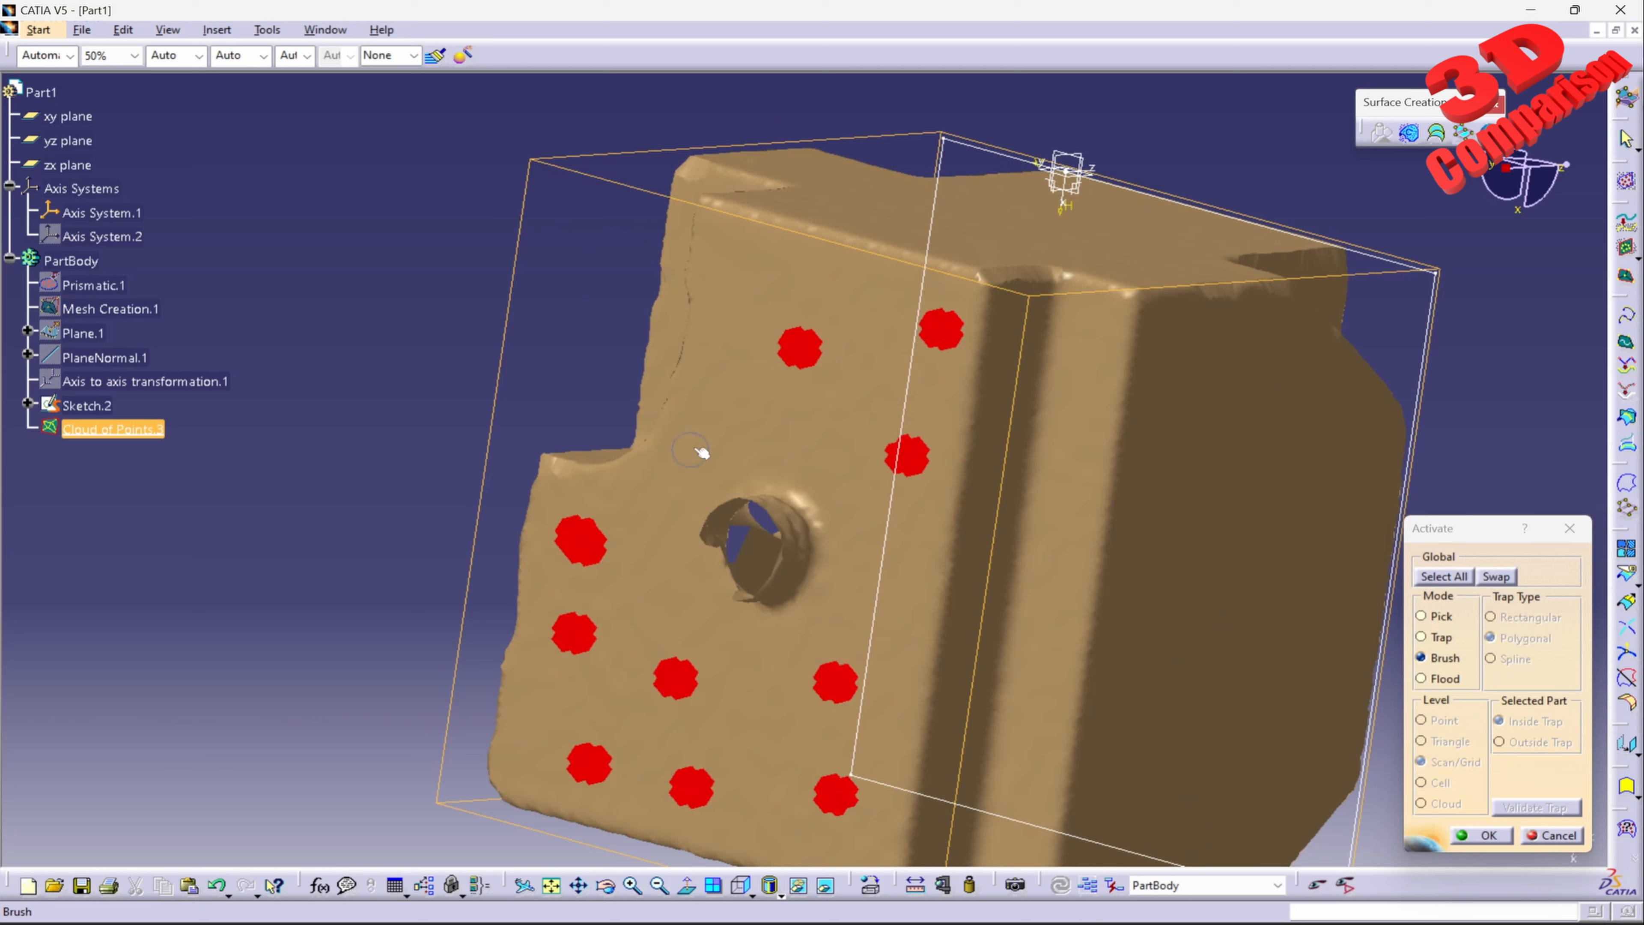
left_click(725, 426)
left_click(789, 425)
left_click(756, 271)
left_click(1482, 836)
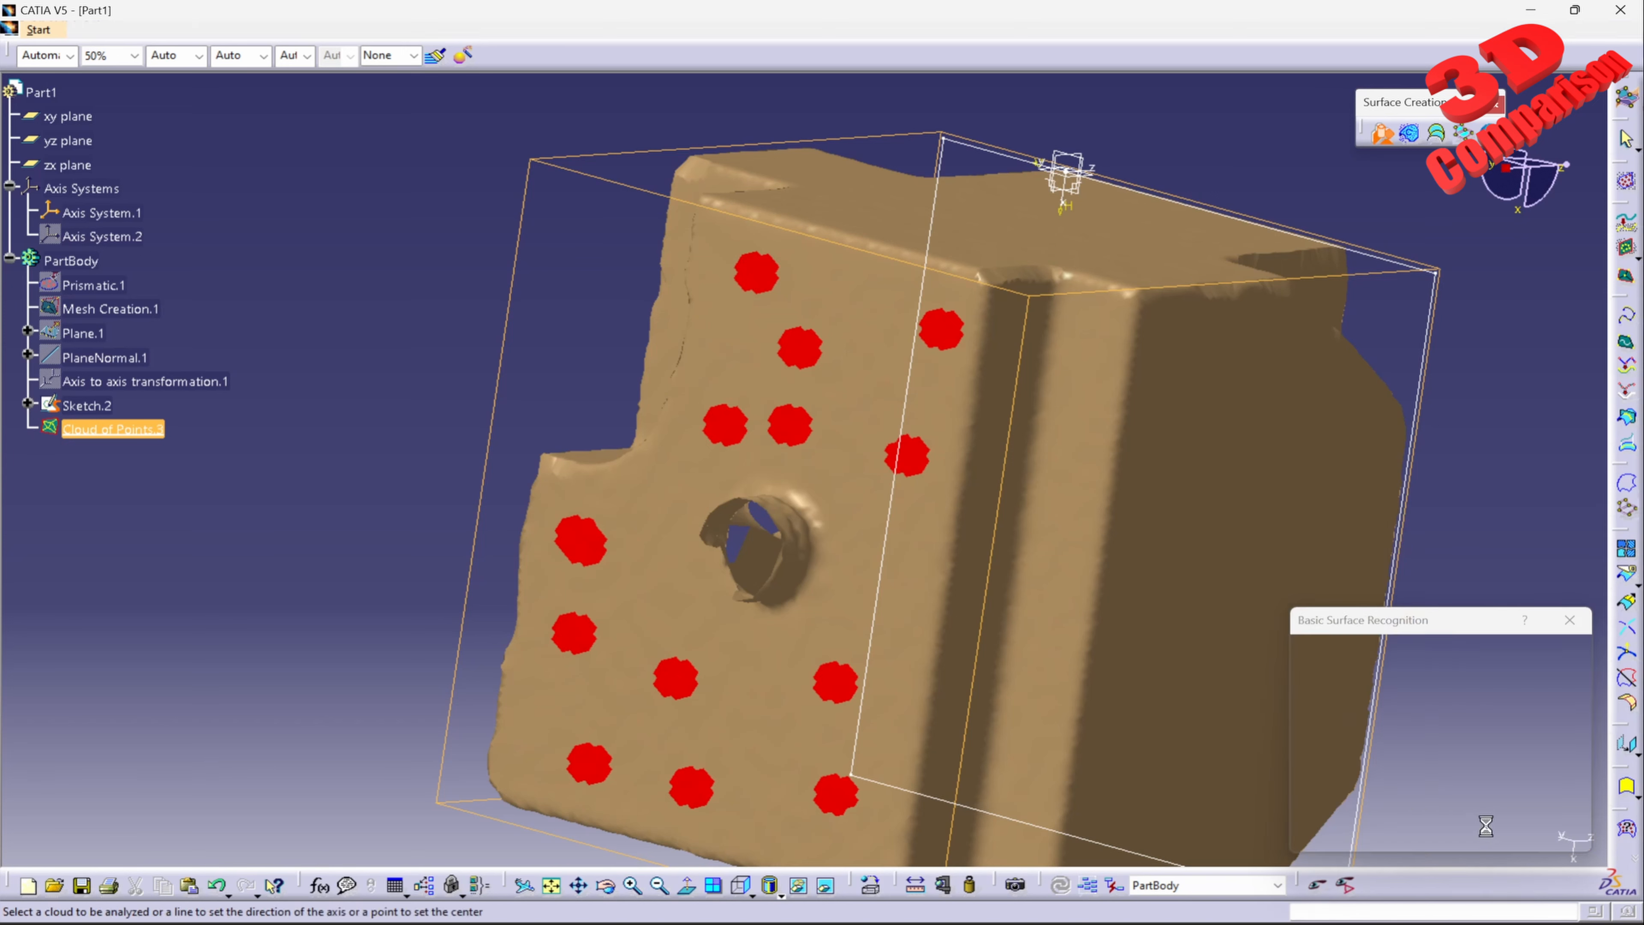
Step: Compute the plane from the activated areas, rotate it to line up with the block's edges and create it
left_click(1487, 835)
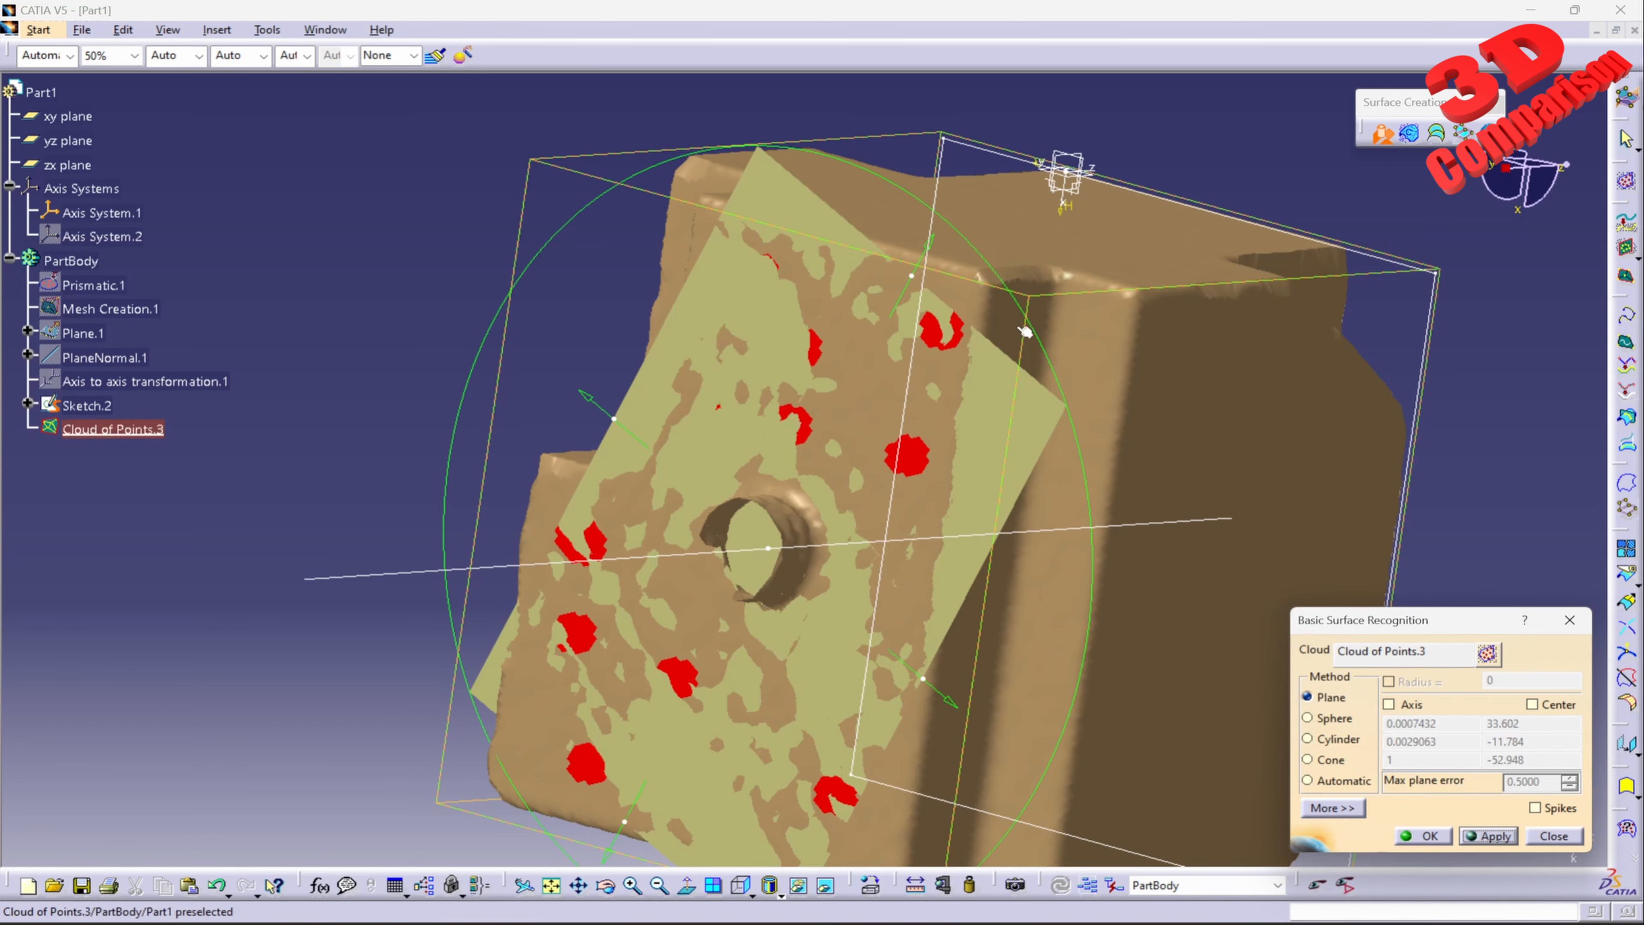
left_click_drag(1002, 284, 905, 172)
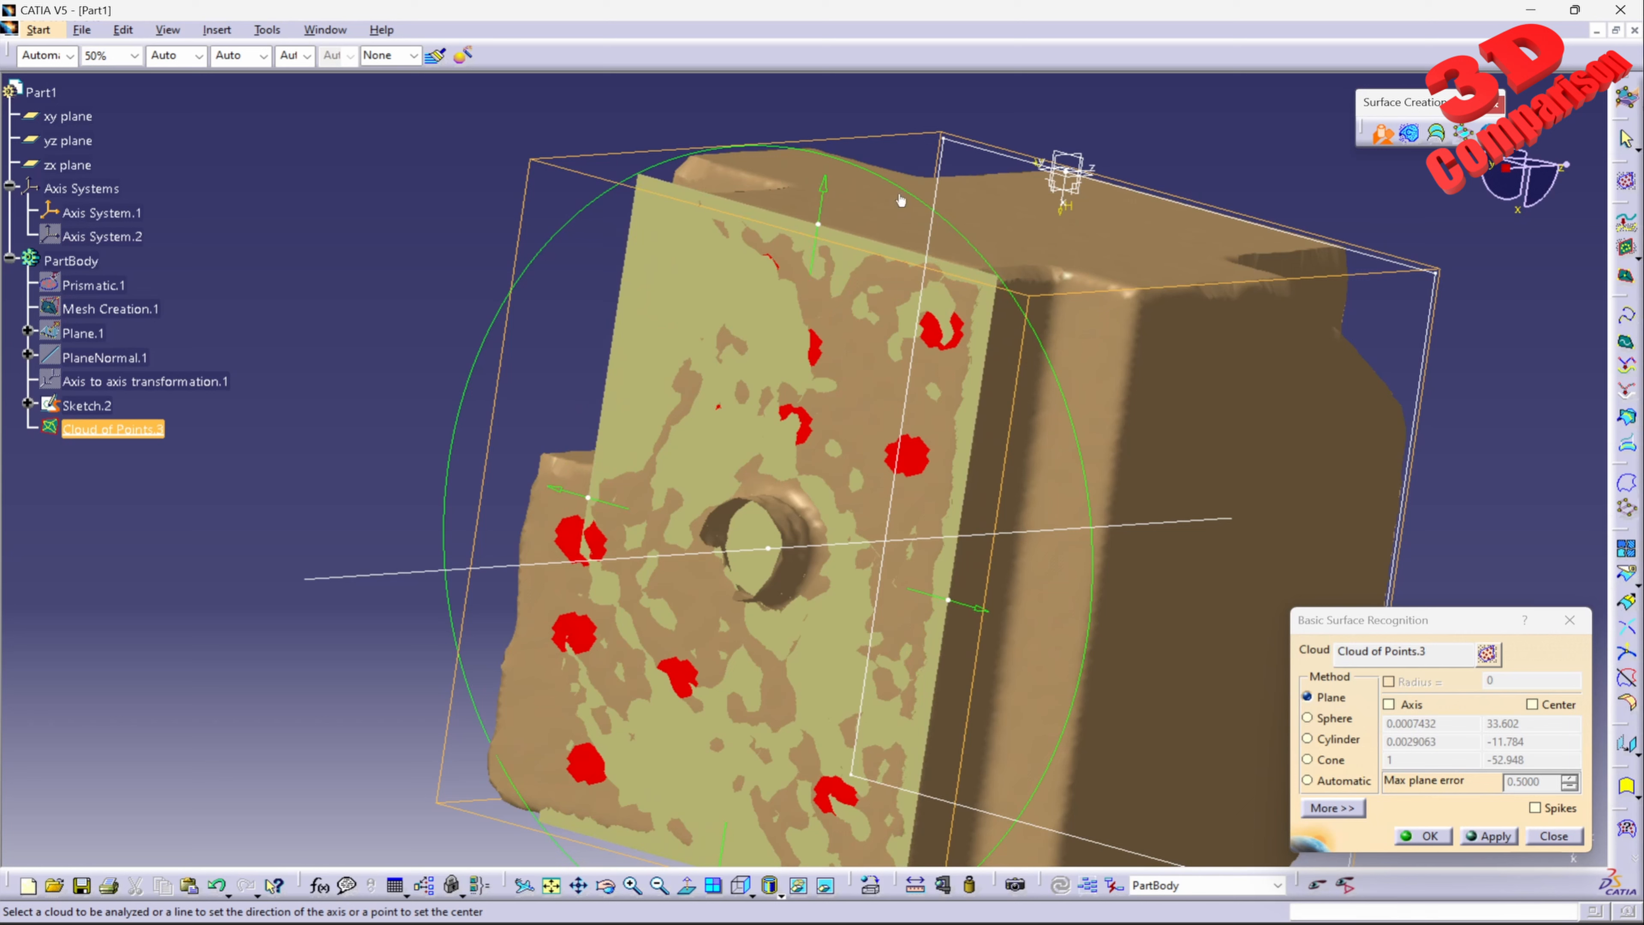
left_click_drag(949, 598, 977, 618)
mouse_move(979, 616)
middle_mouse_down()
mouse_move(851, 358)
mouse_move(801, 540)
middle_mouse_up()
middle_click_drag(647, 207, 641, 361)
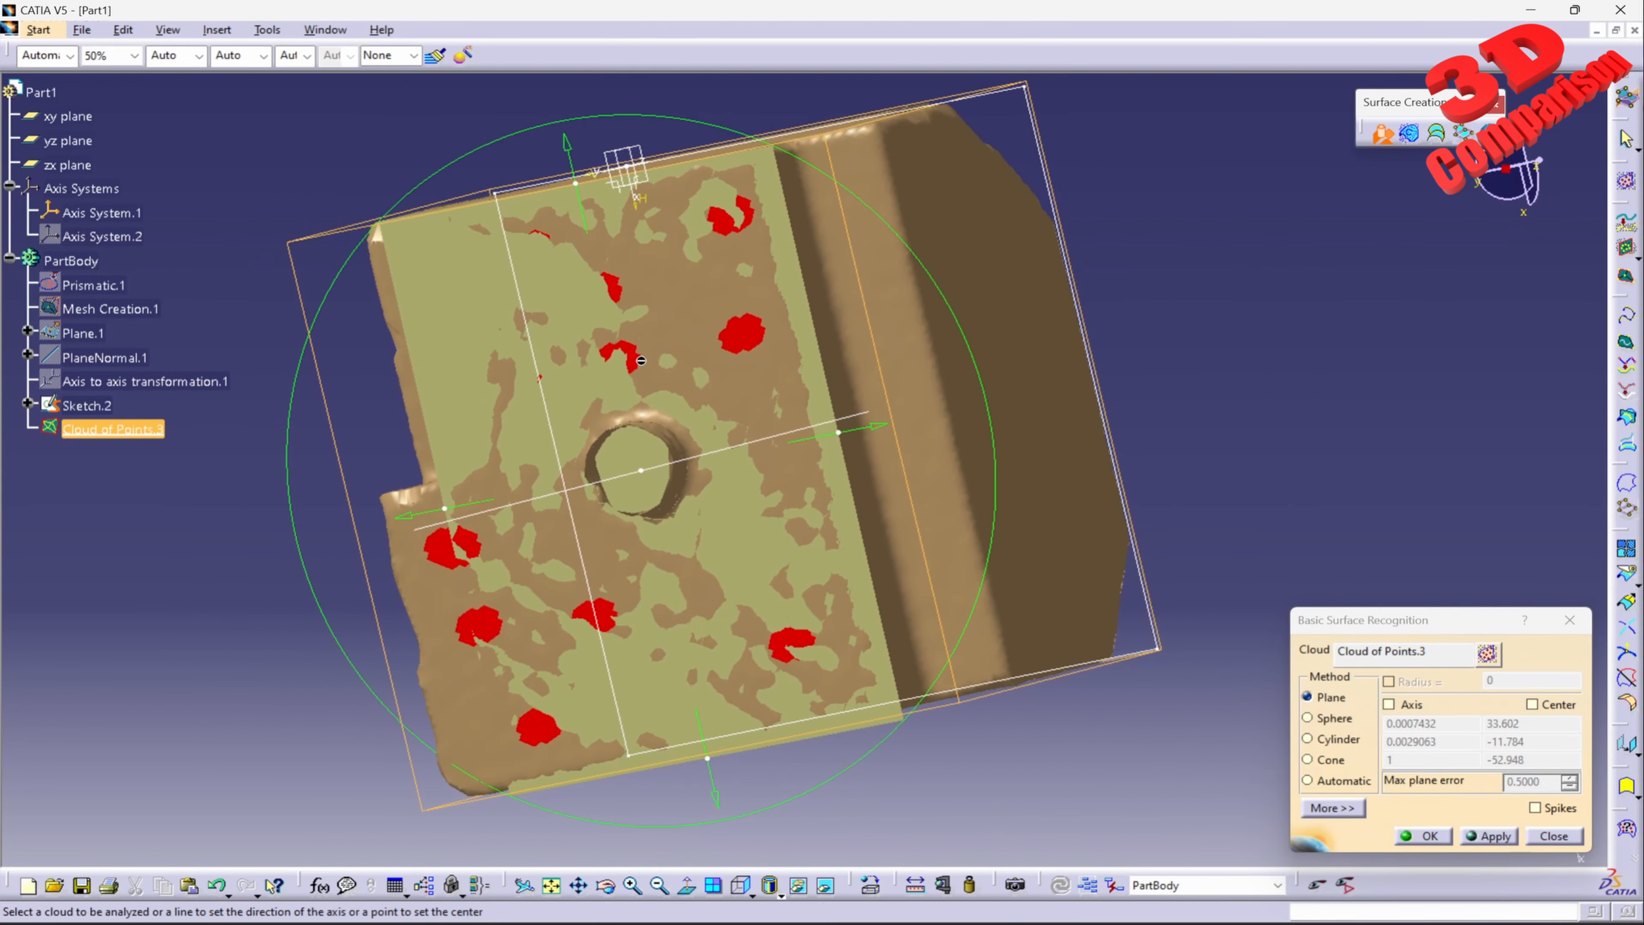
middle_click_drag(1062, 467, 1114, 505)
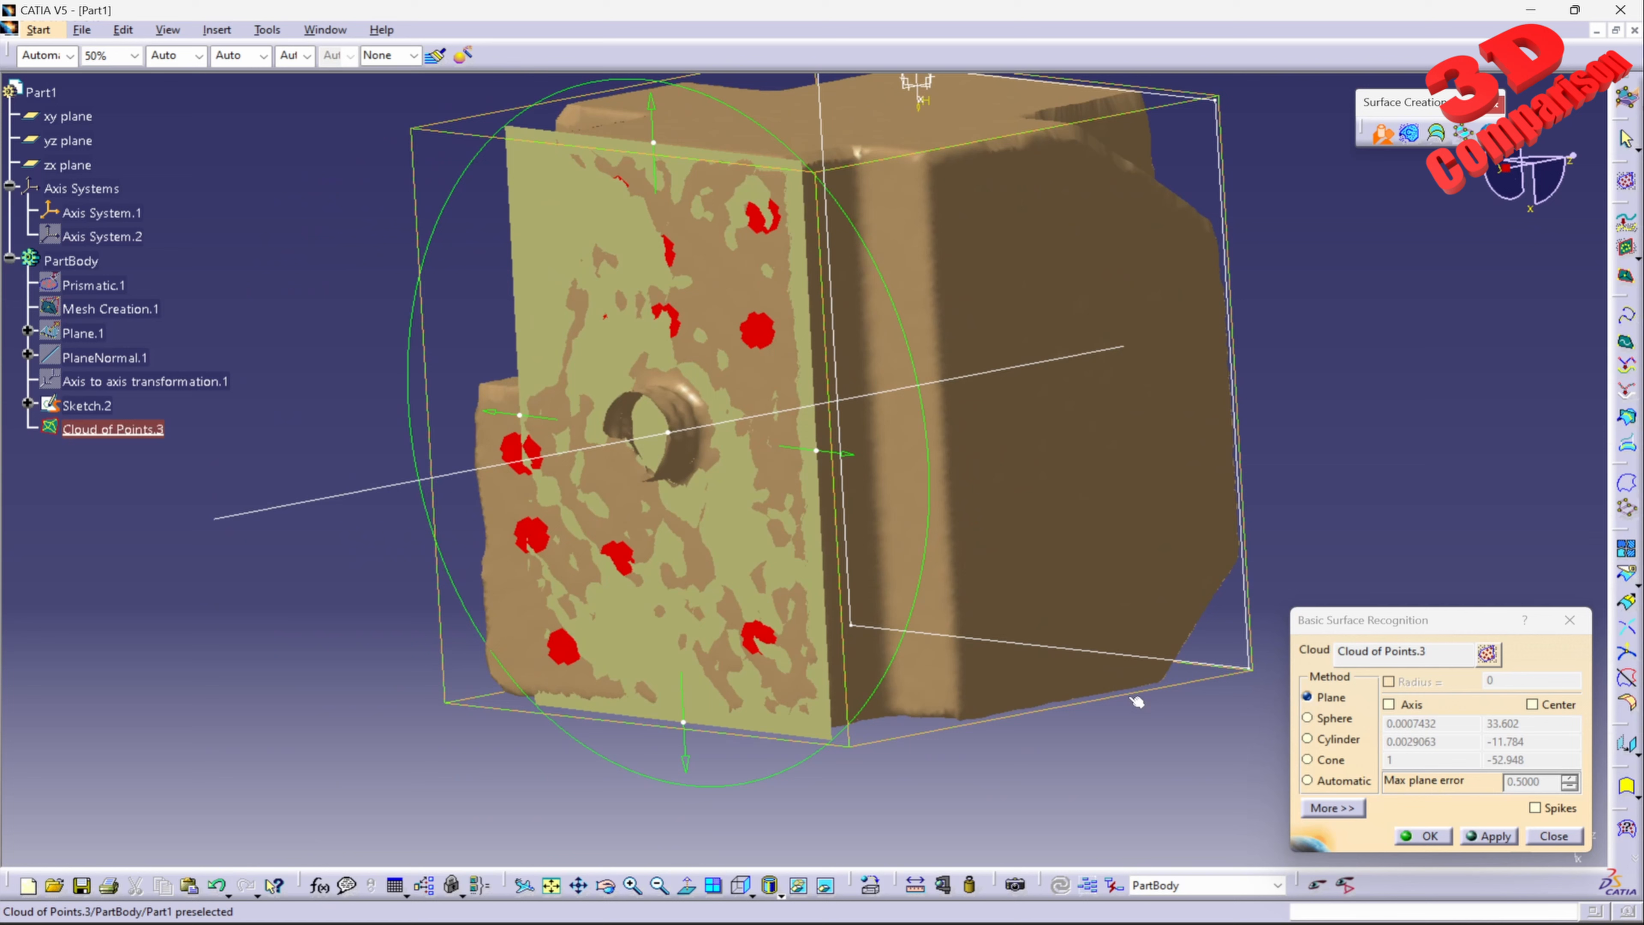
left_click(1423, 836)
Step: Switch to the Part Design workbench
middle_click_drag(1146, 333, 1100, 416)
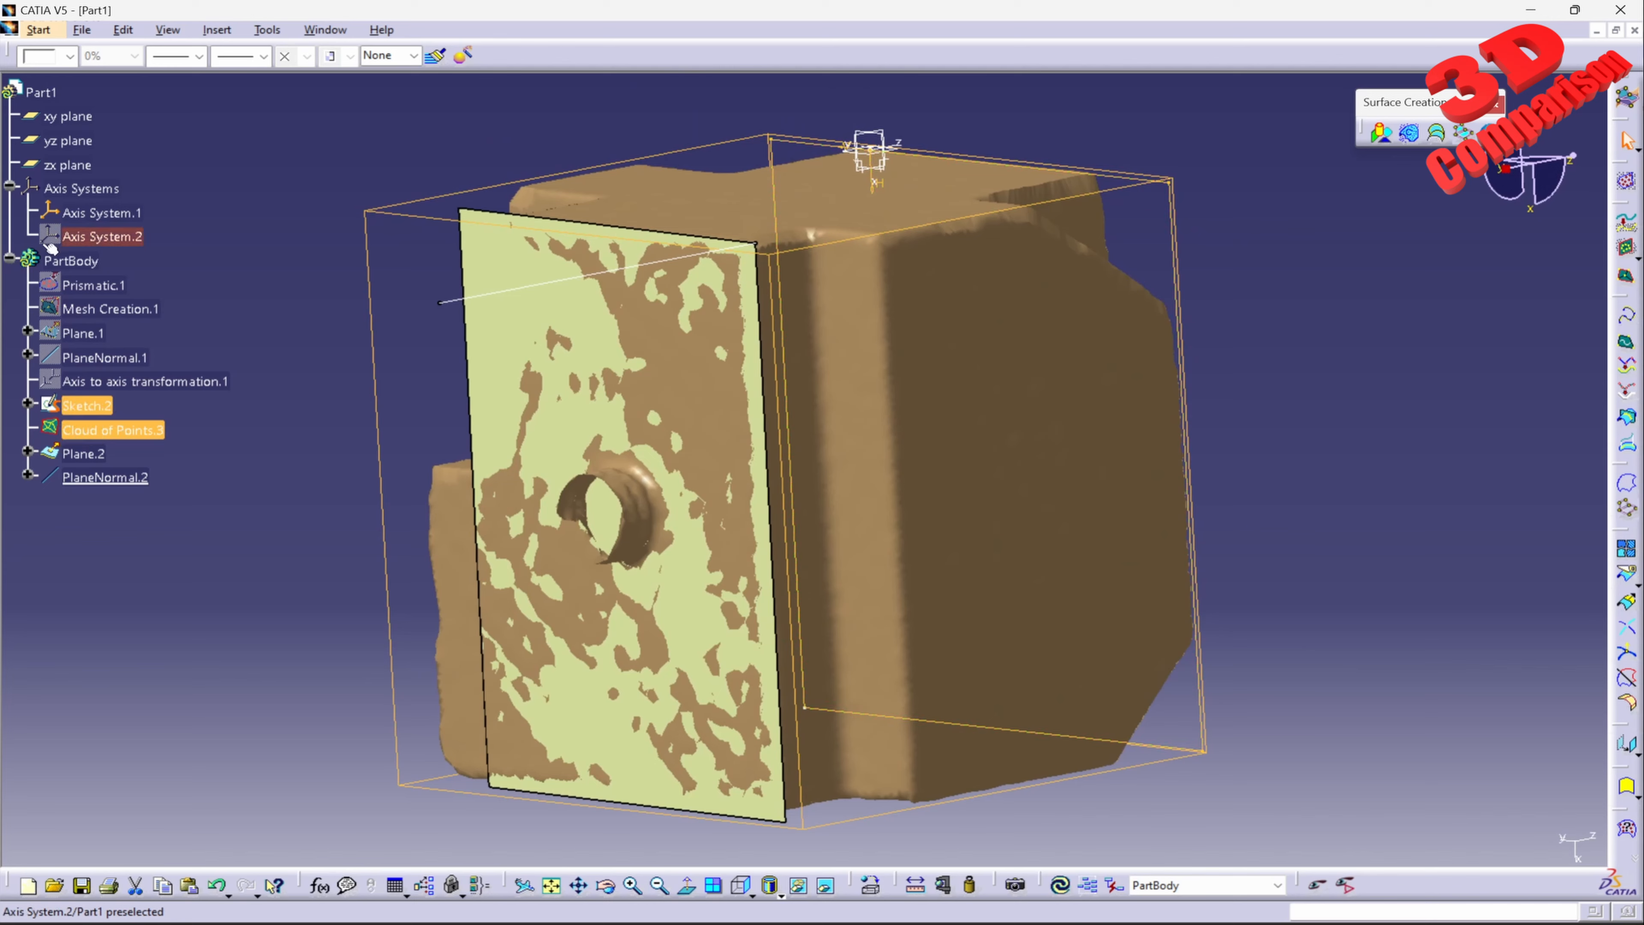
left_click(38, 29)
mouse_move(194, 72)
left_click(372, 72)
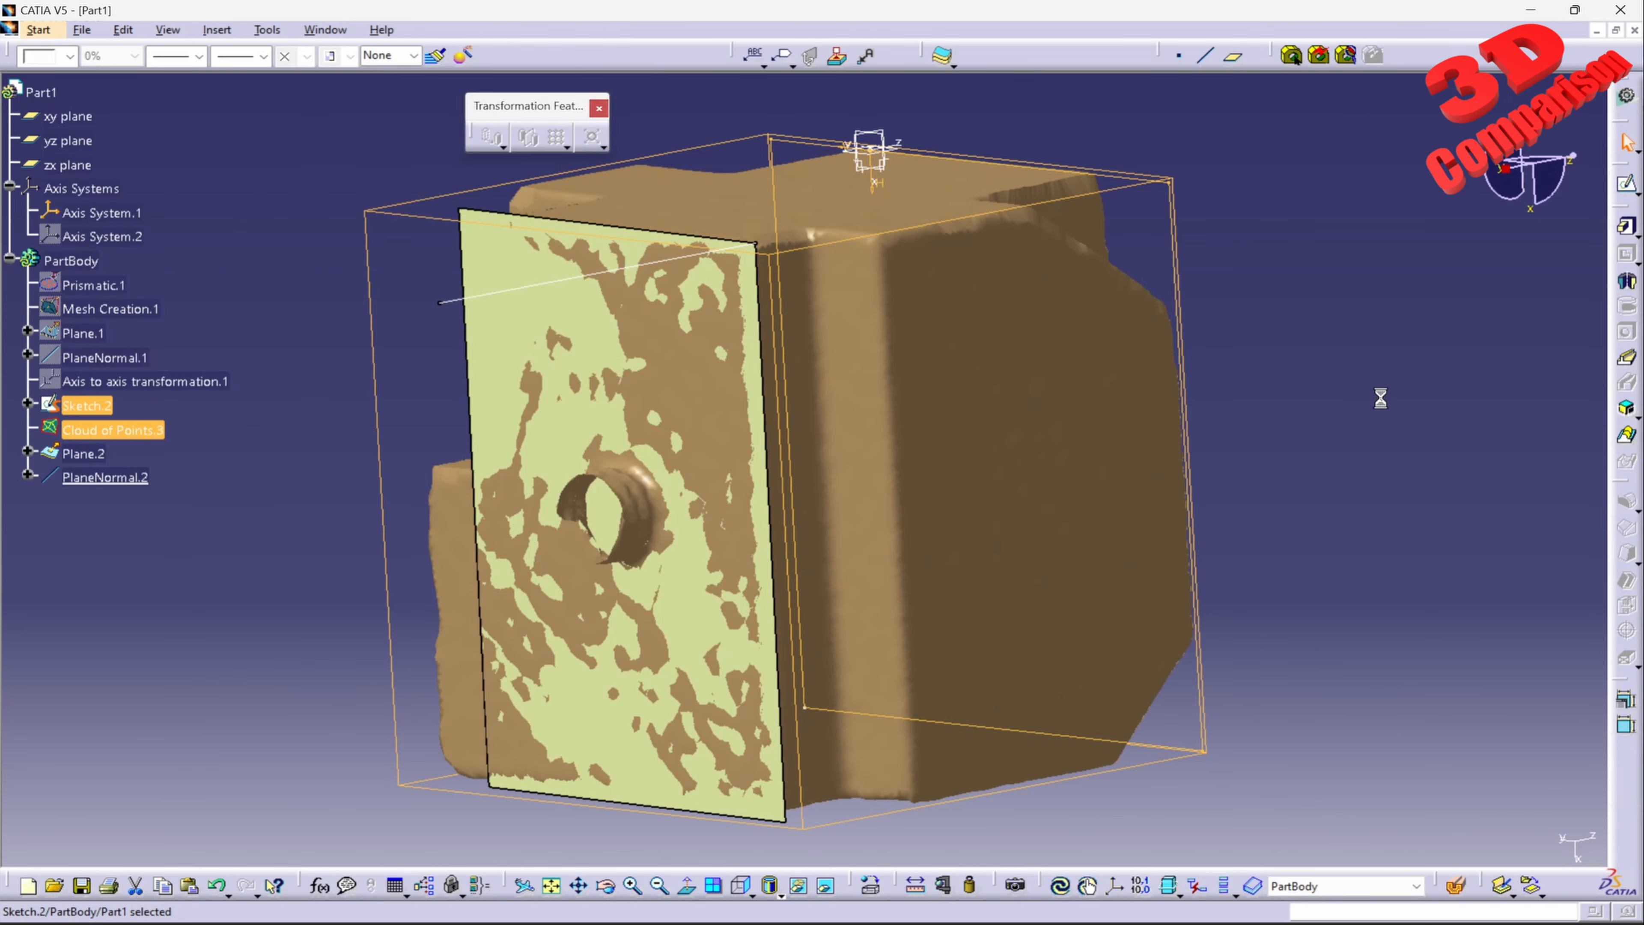
Step: Pad Sketch.2 with an Up to plane limit at the recognised Plane.2, using a 0 mm offset
left_click(1627, 228)
left_click(1310, 479)
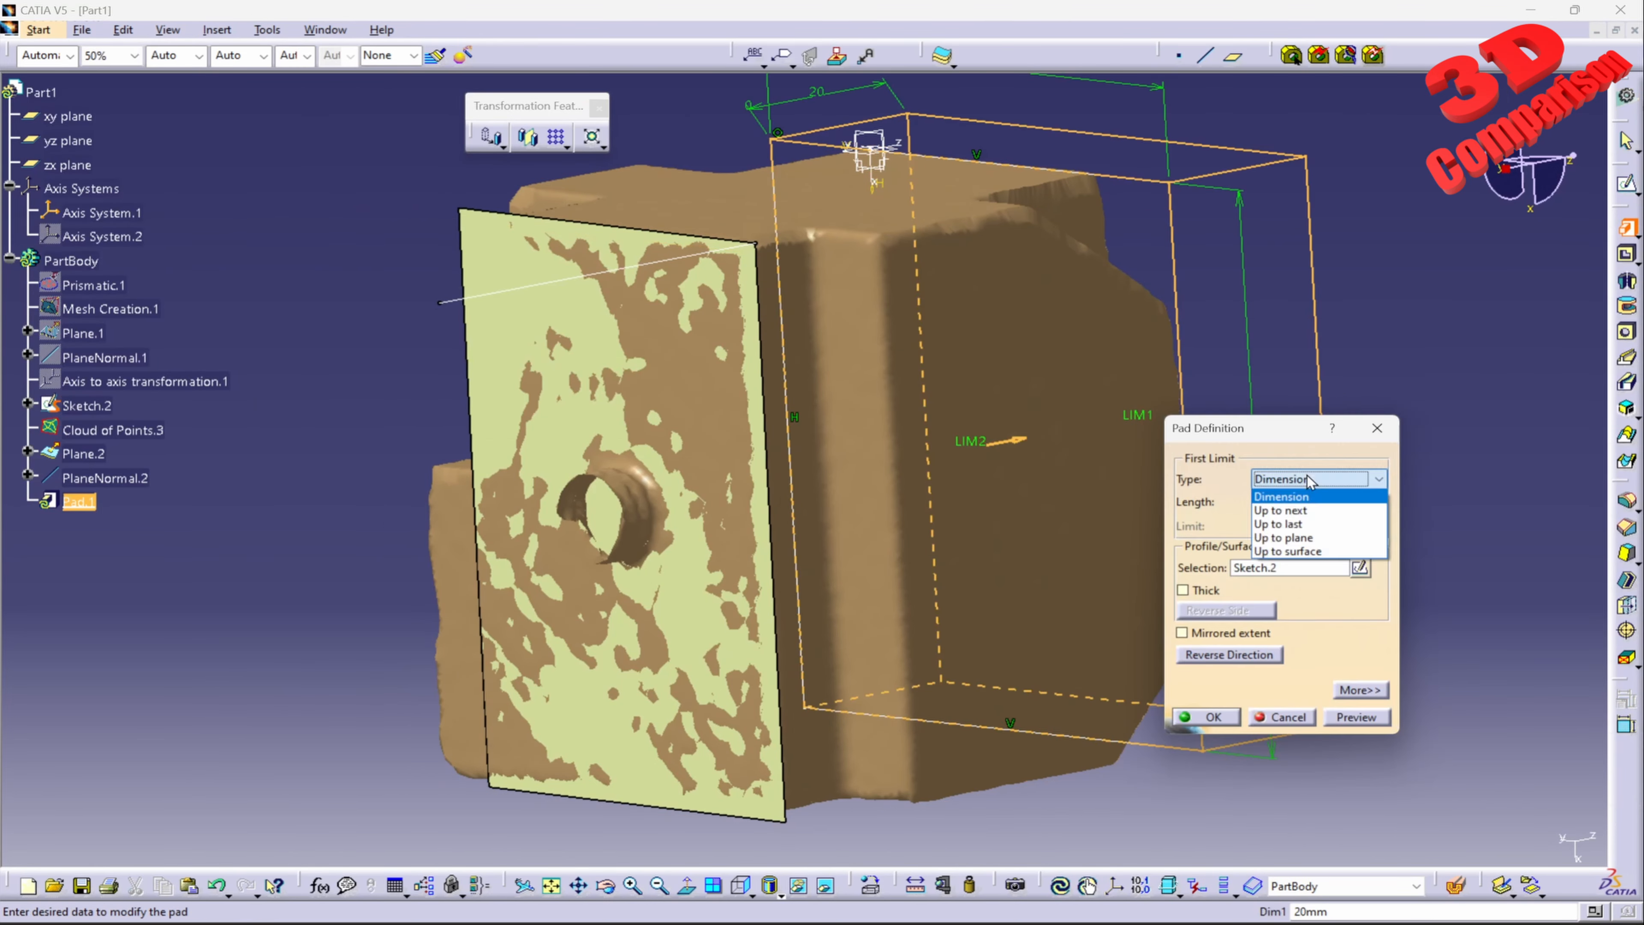
left_click(1303, 538)
left_click(575, 296)
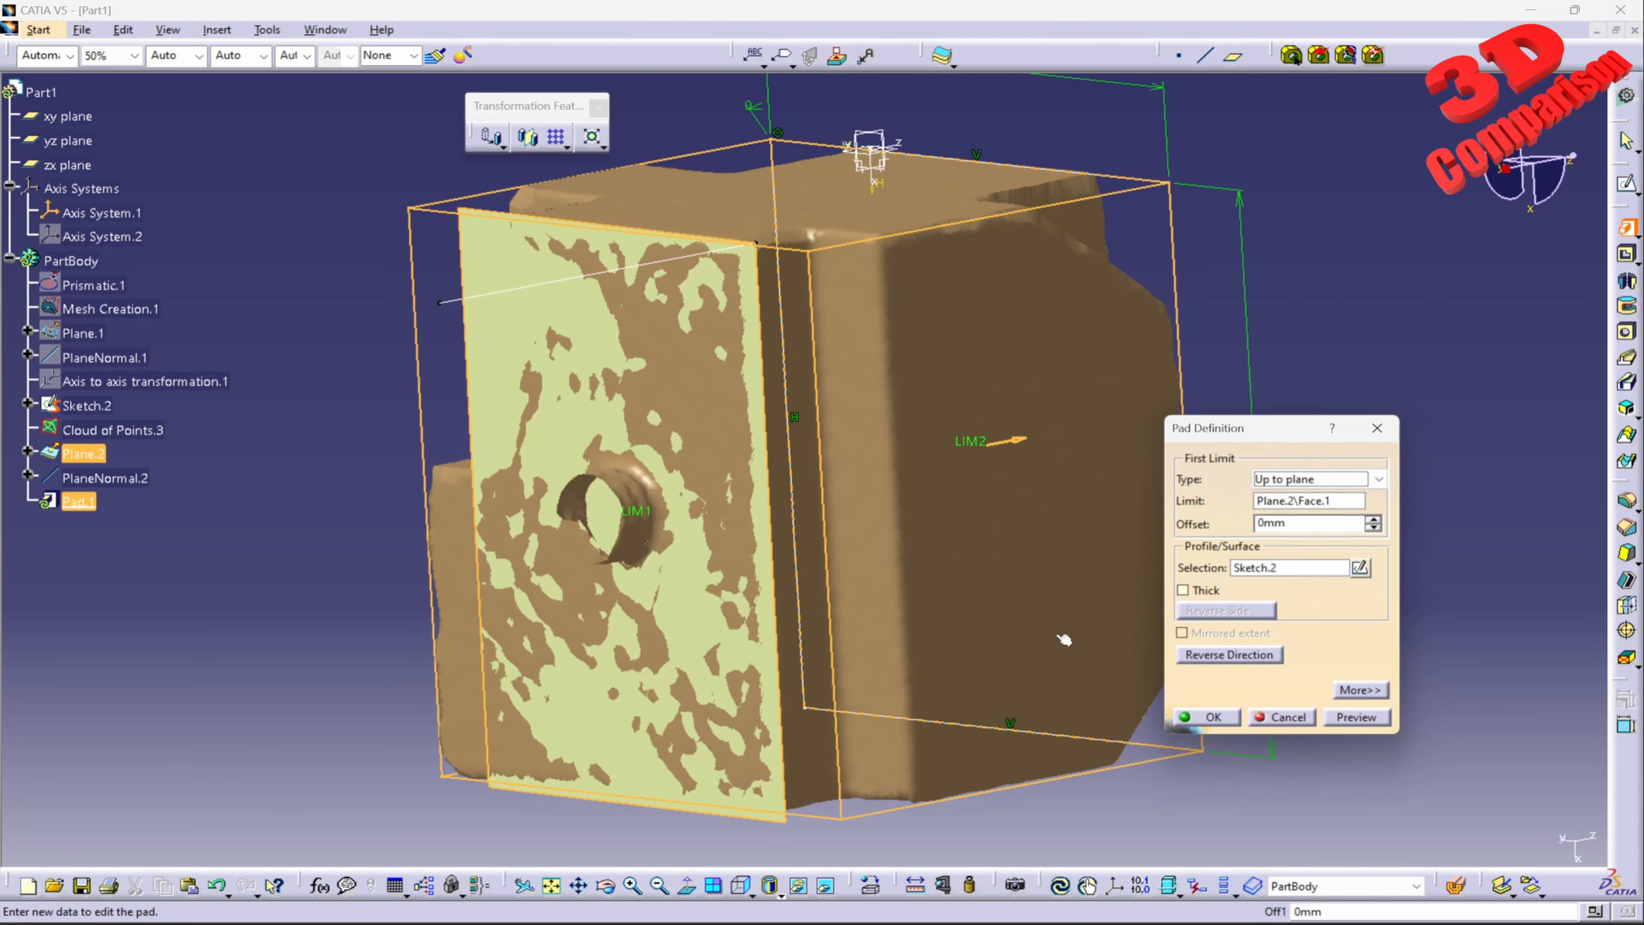
left_click(1342, 719)
left_click(1214, 717)
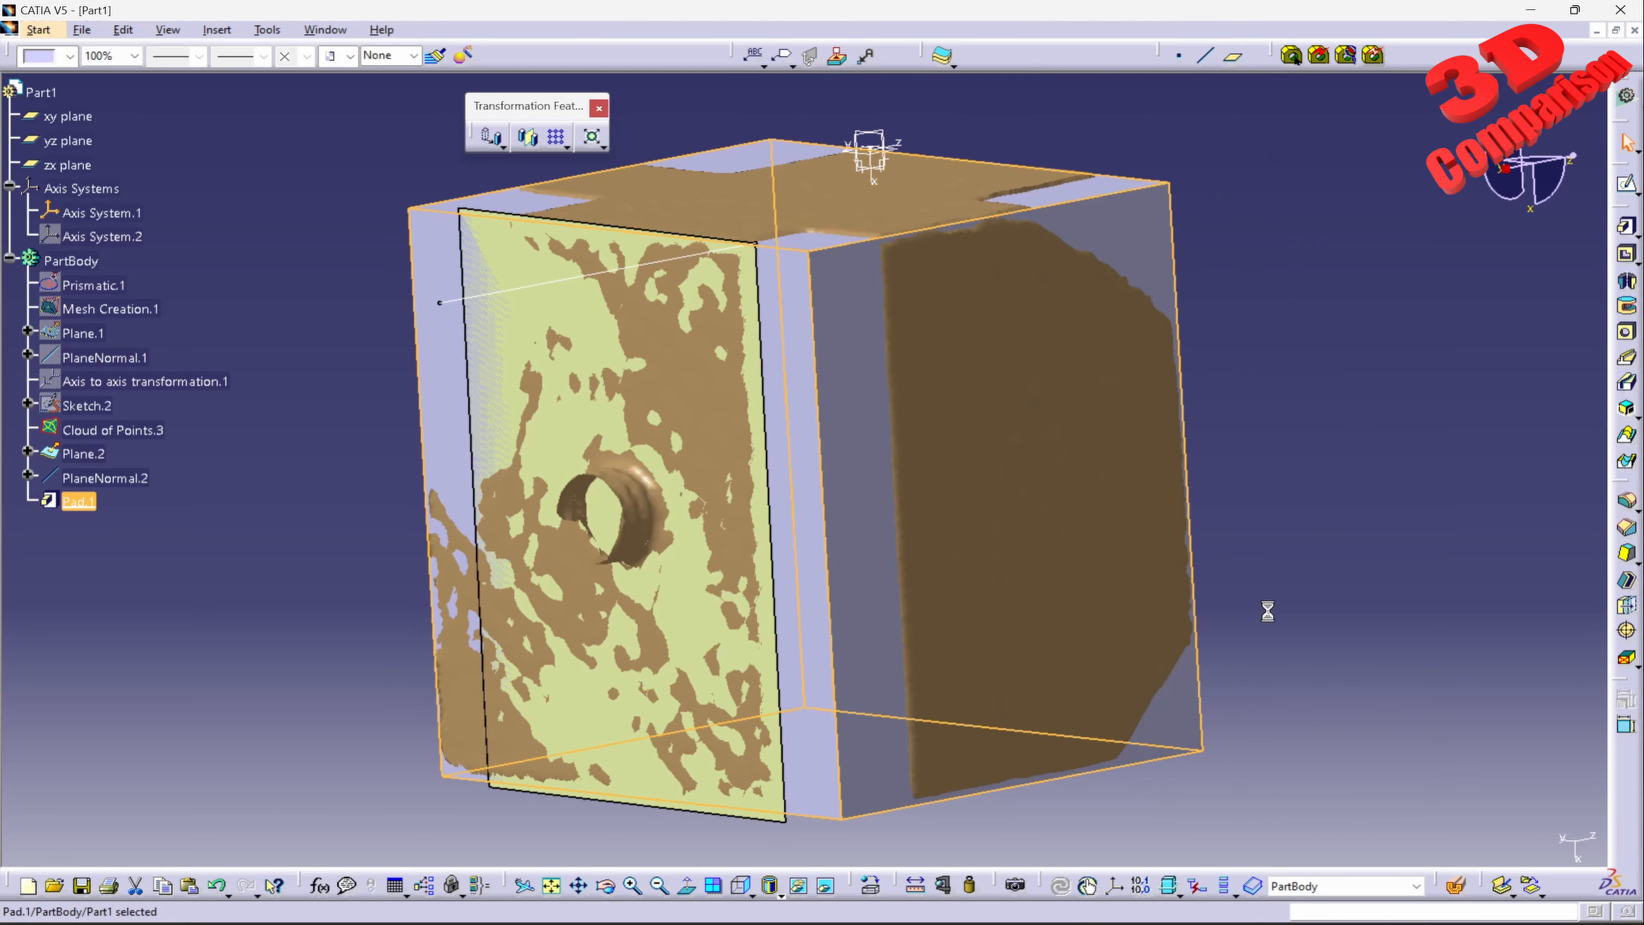
Step: Measure the distance and angle between the pad's sketch-side face and its opposite face on the recognised plane
middle_click_drag(800, 371, 883, 425)
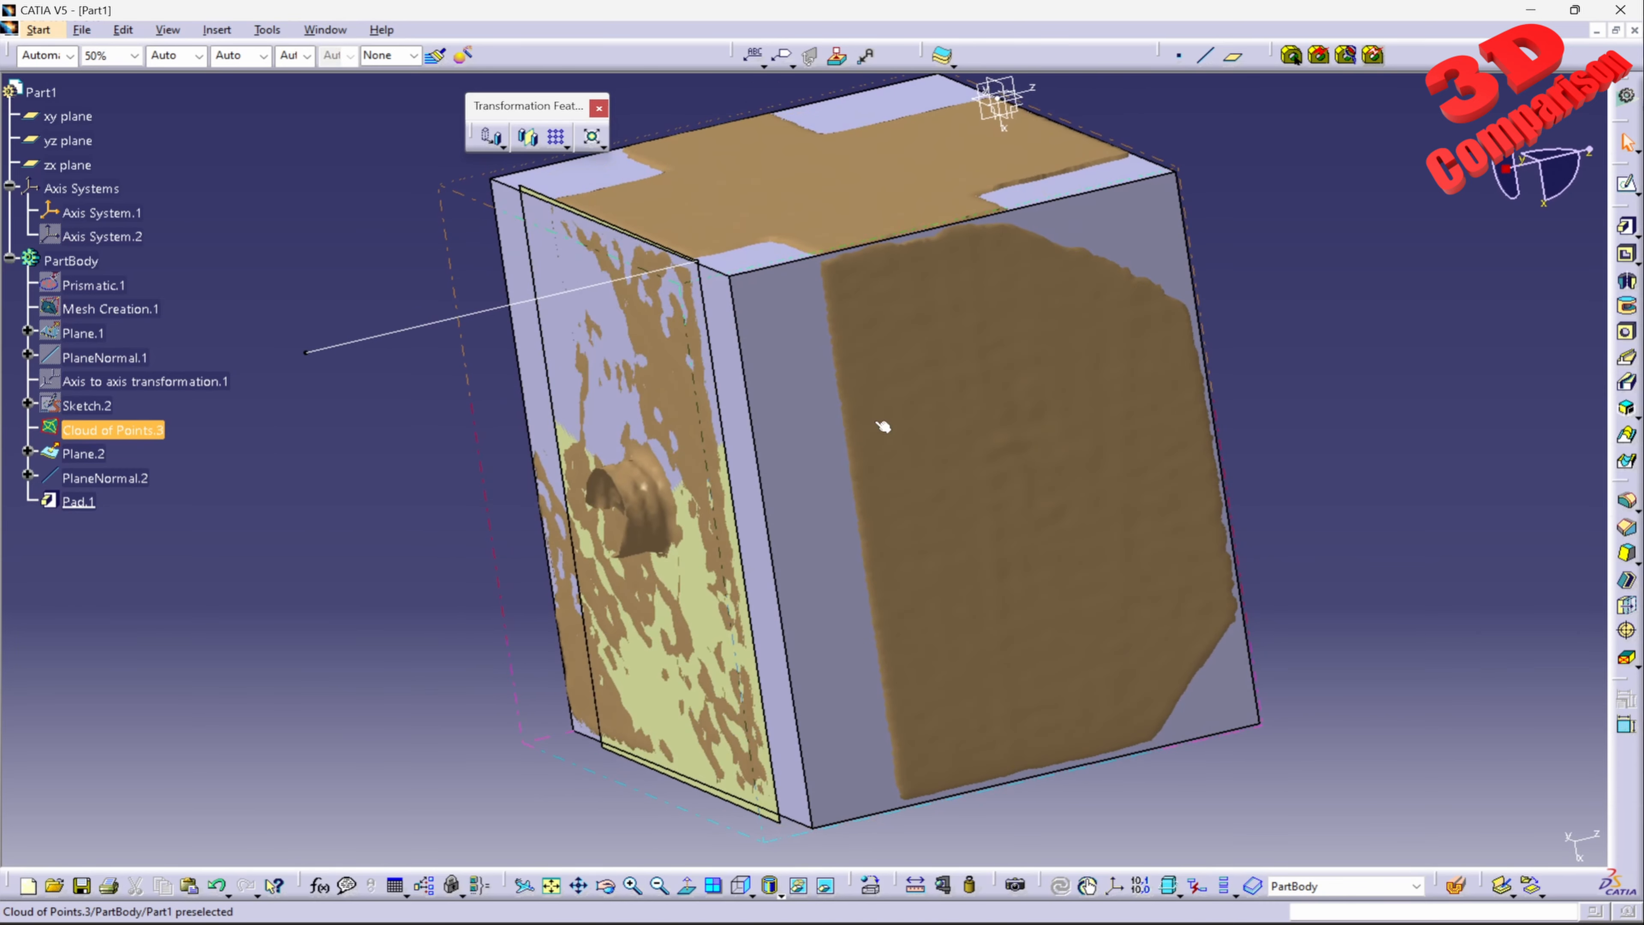
left_click(914, 888)
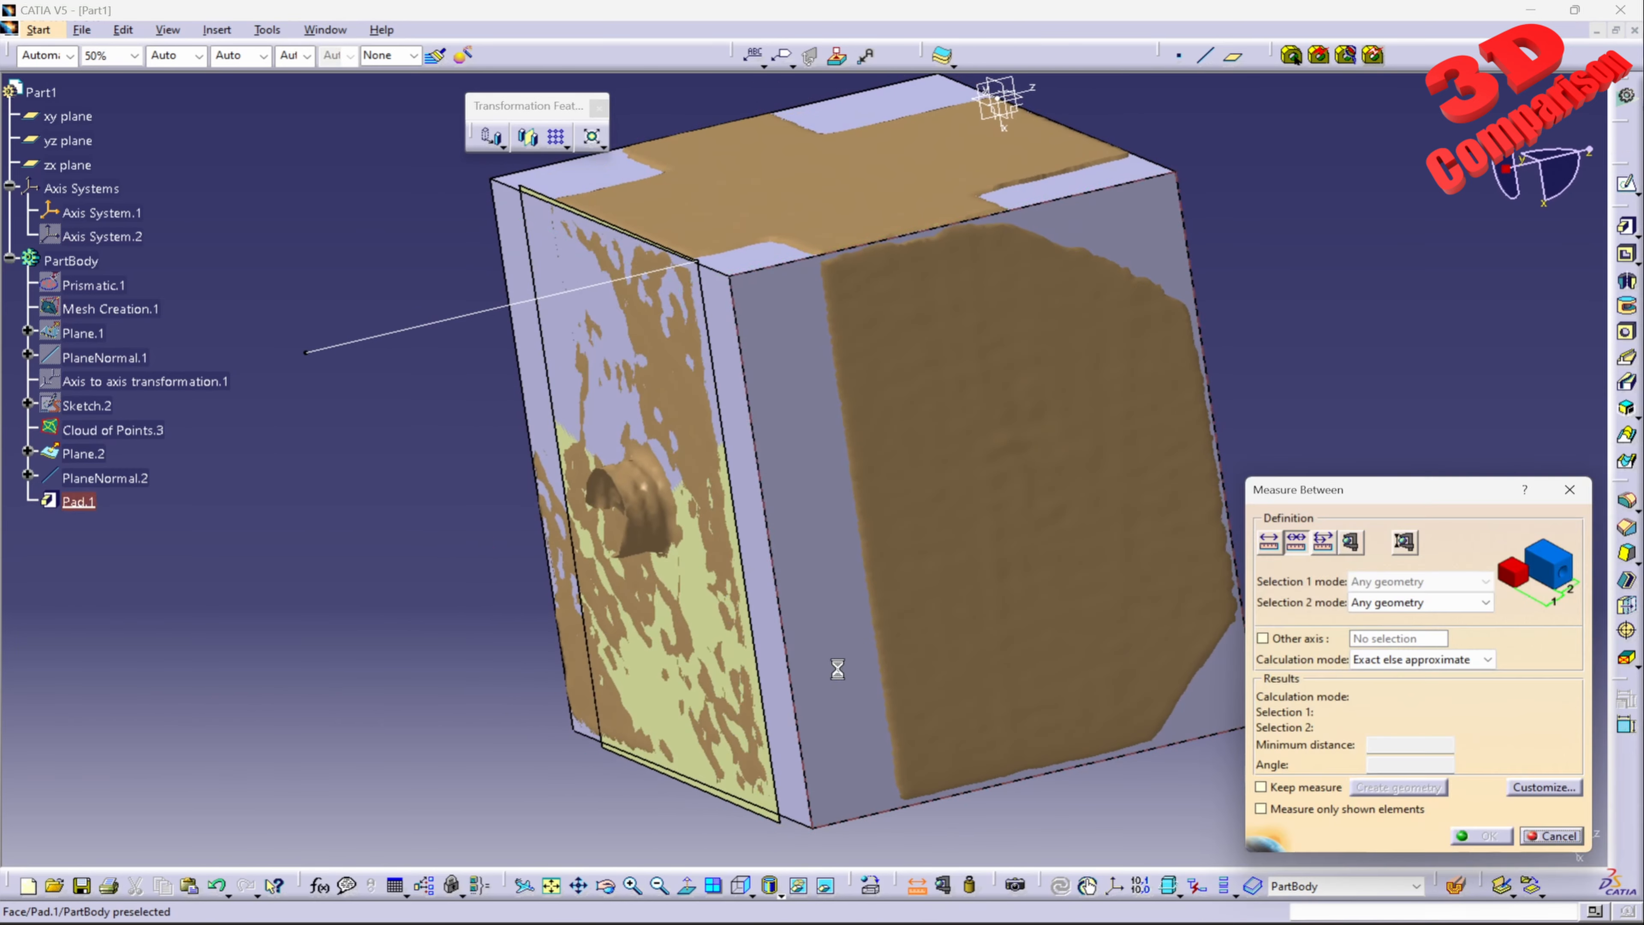
left_click(782, 650)
middle_click_drag(782, 650, 980, 451)
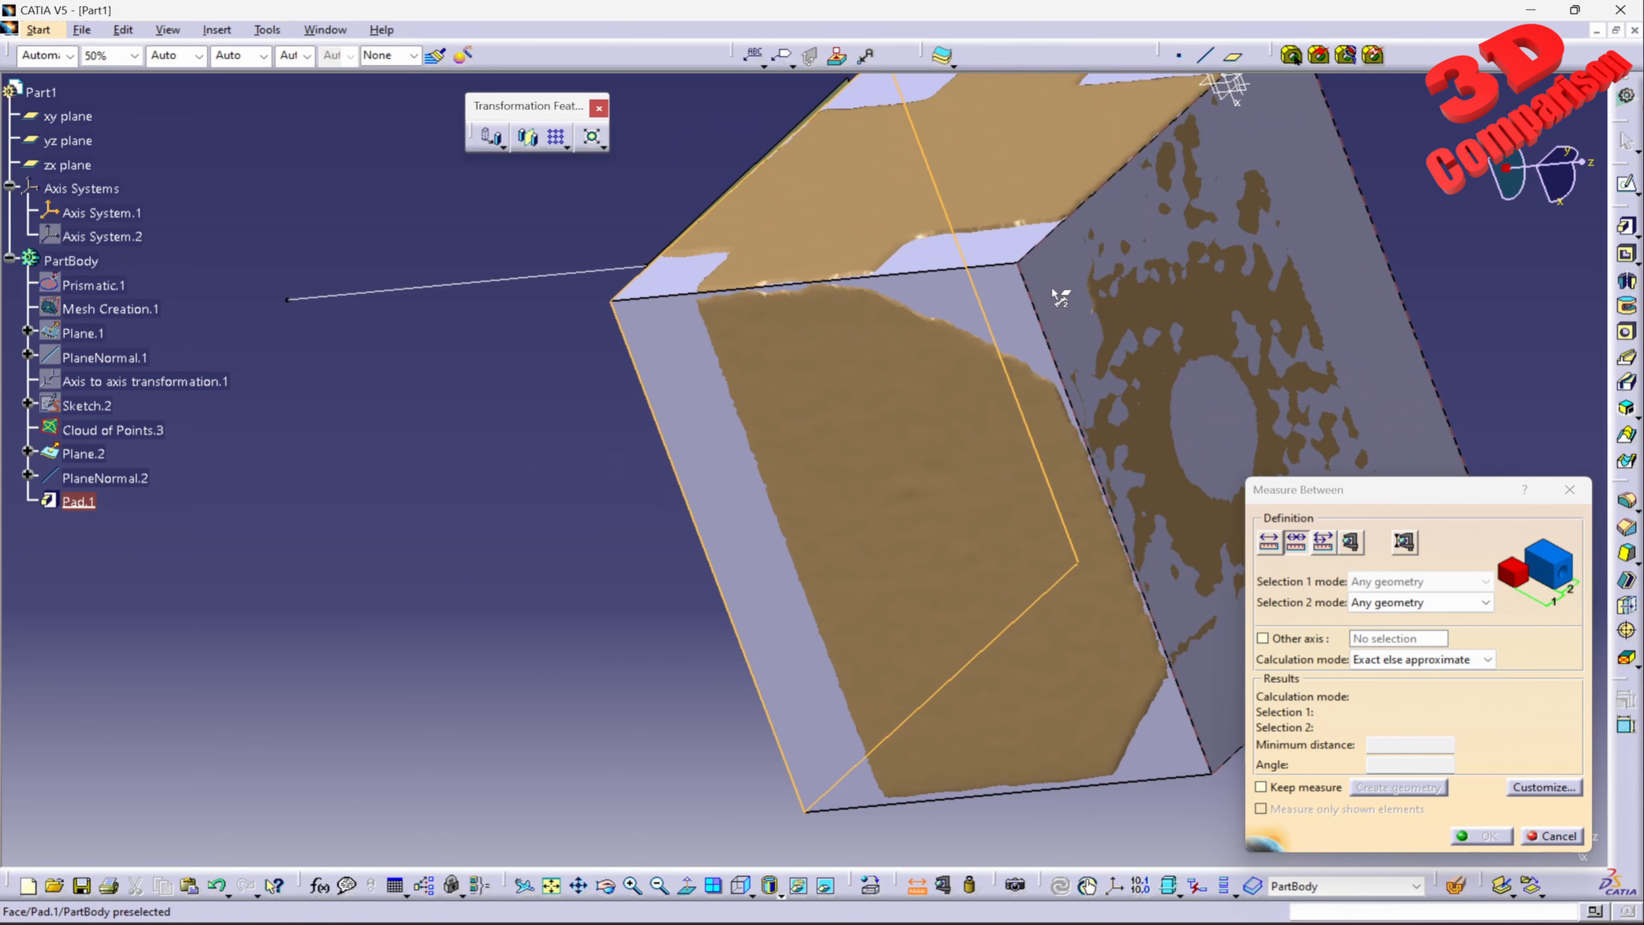
left_click(824, 534)
middle_click_drag(824, 535, 1035, 363)
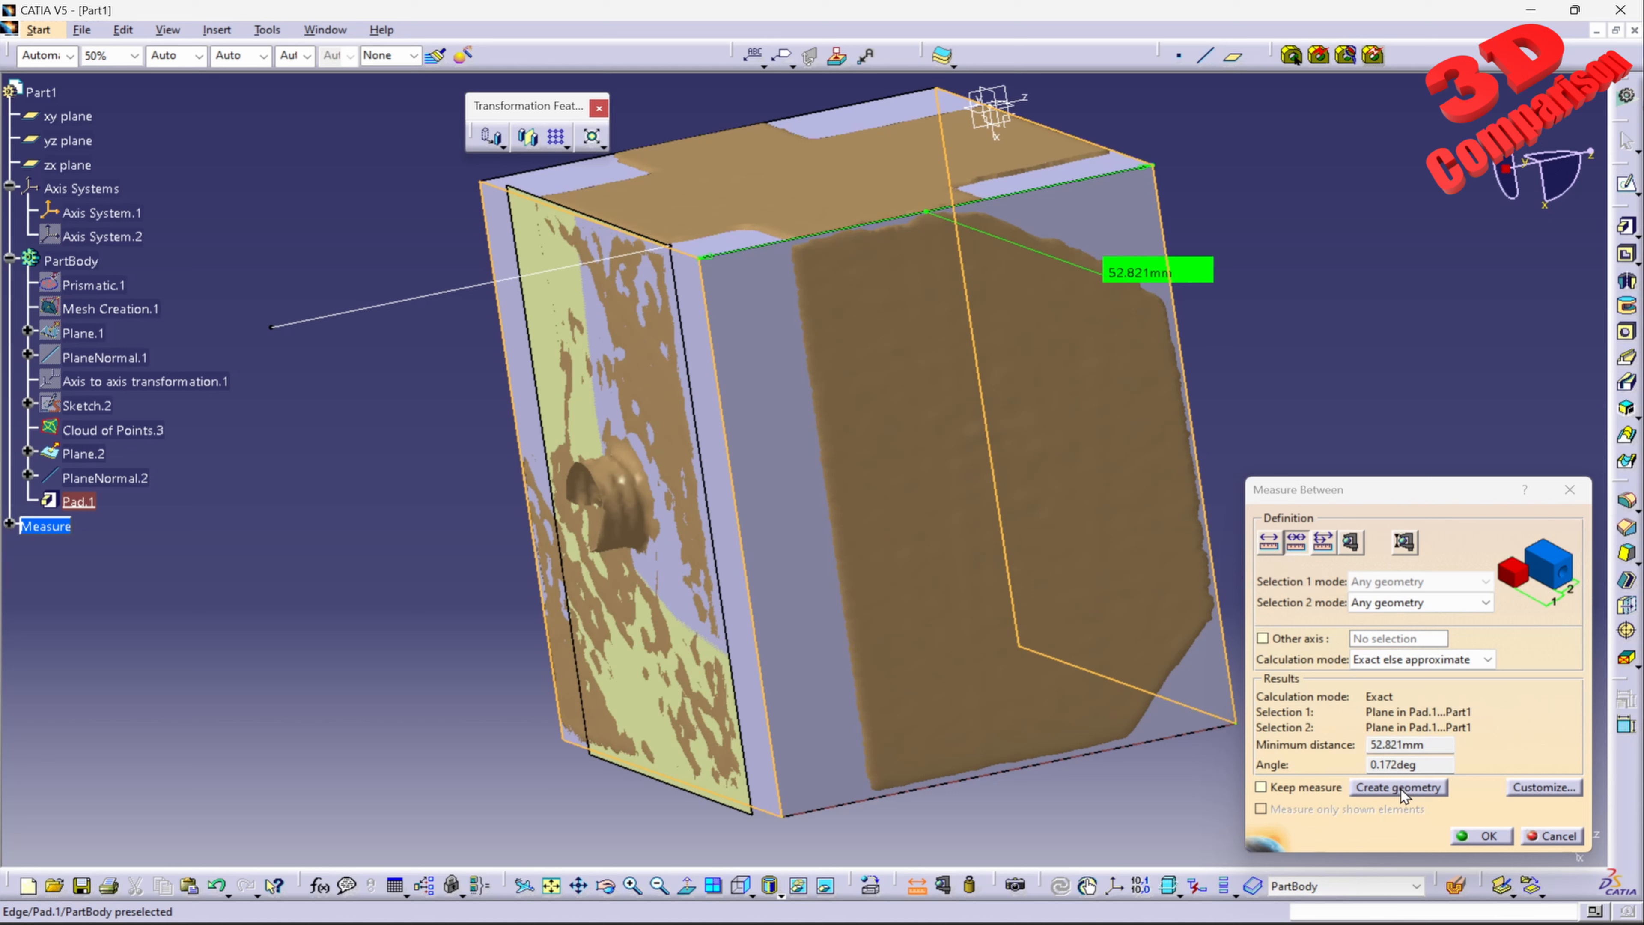
double_click(1392, 765)
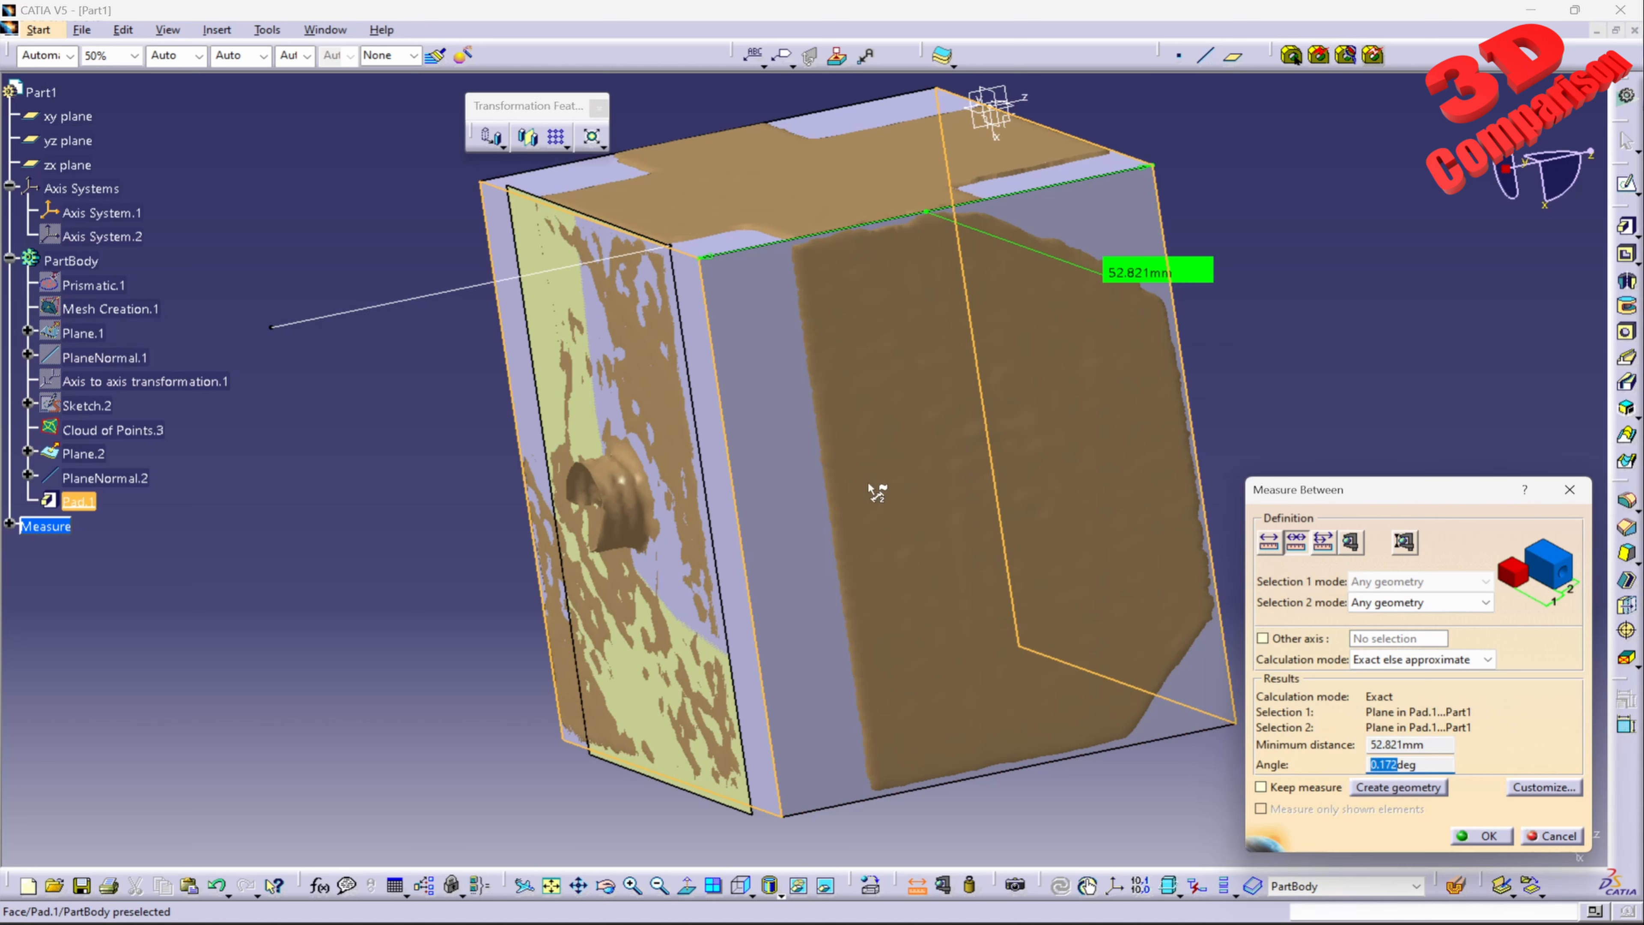
left_click_drag(1430, 766, 1204, 763)
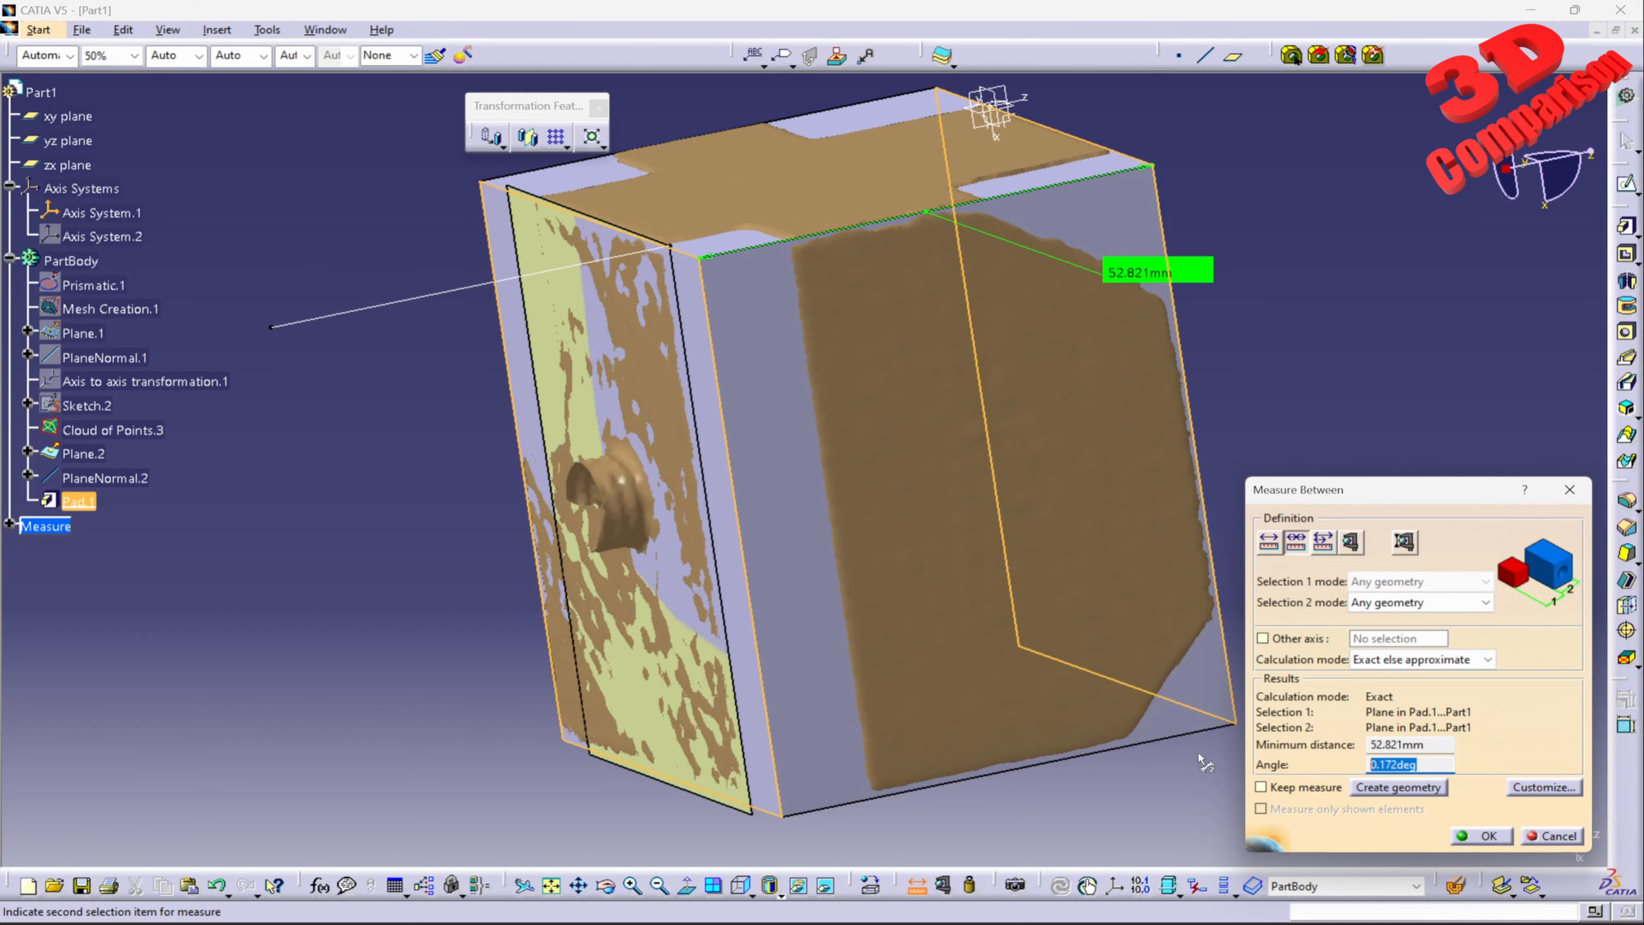
mouse_move(844, 456)
middle_mouse_down()
mouse_move(753, 363)
mouse_move(806, 492)
mouse_move(818, 400)
mouse_move(842, 441)
middle_mouse_up()
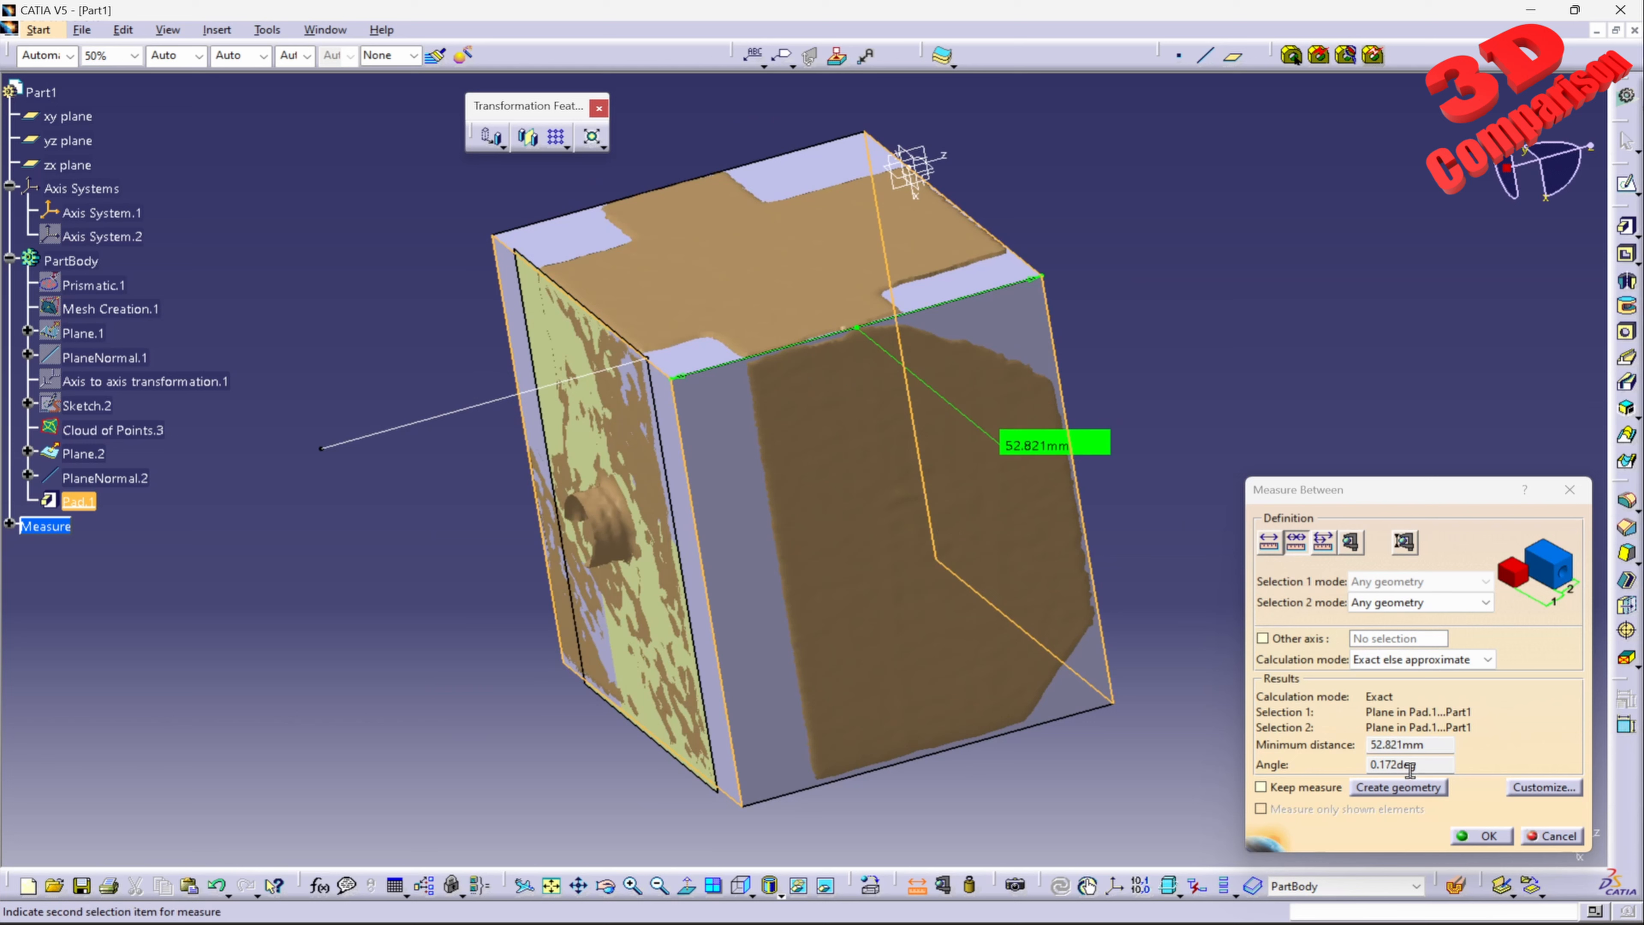
double_click(1439, 765)
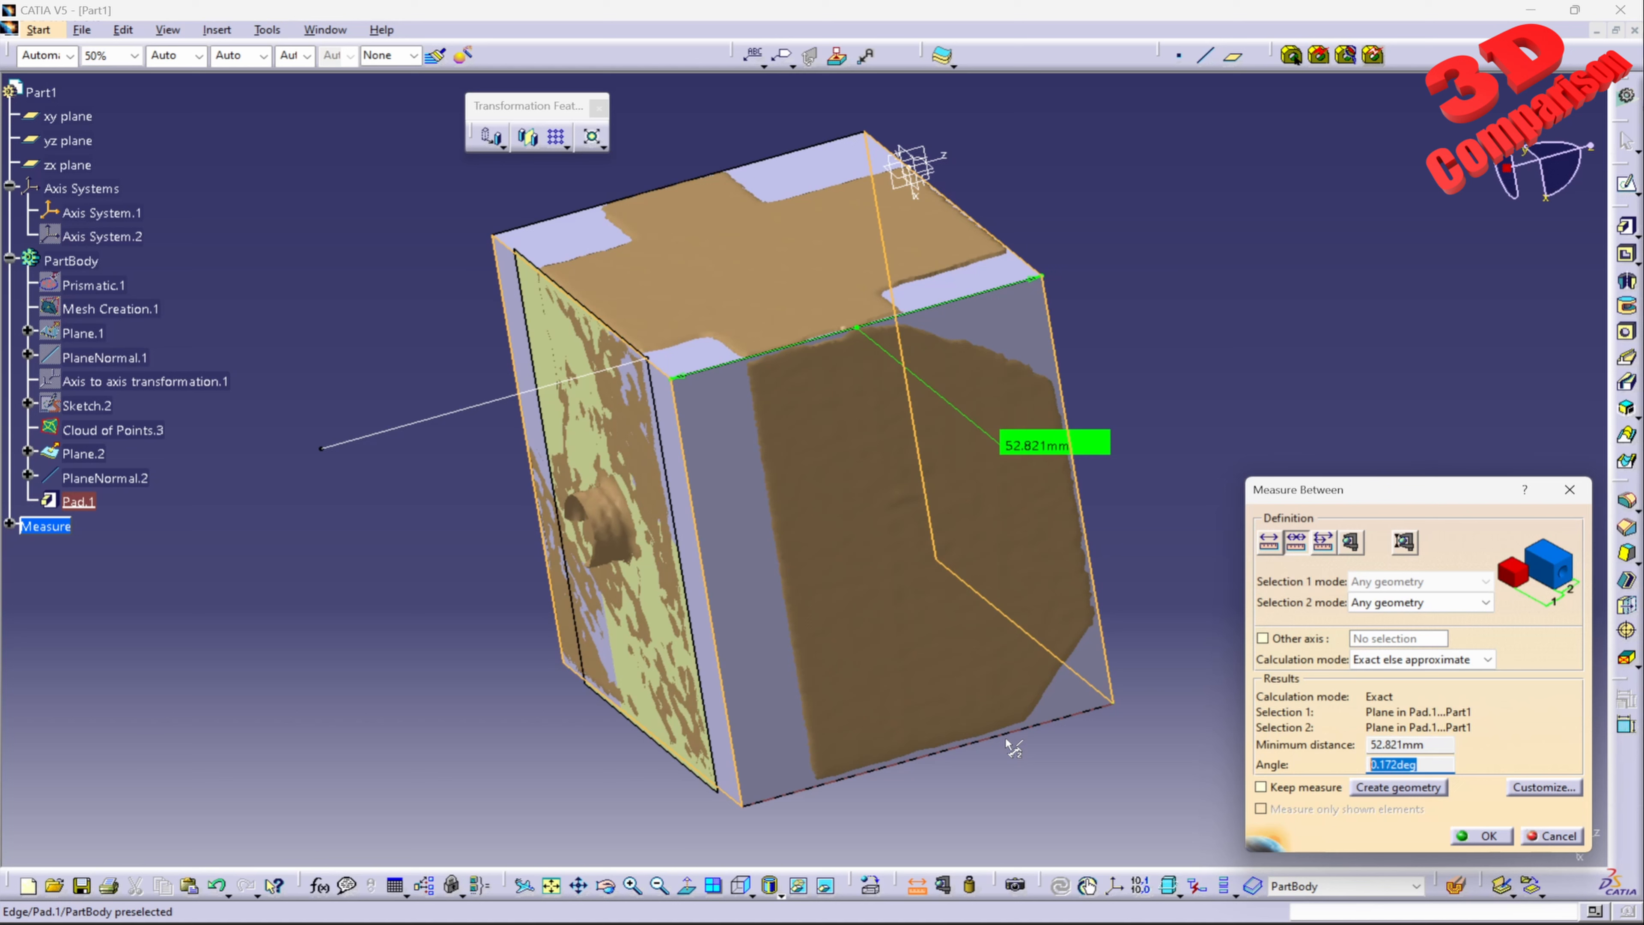
left_click(1013, 747)
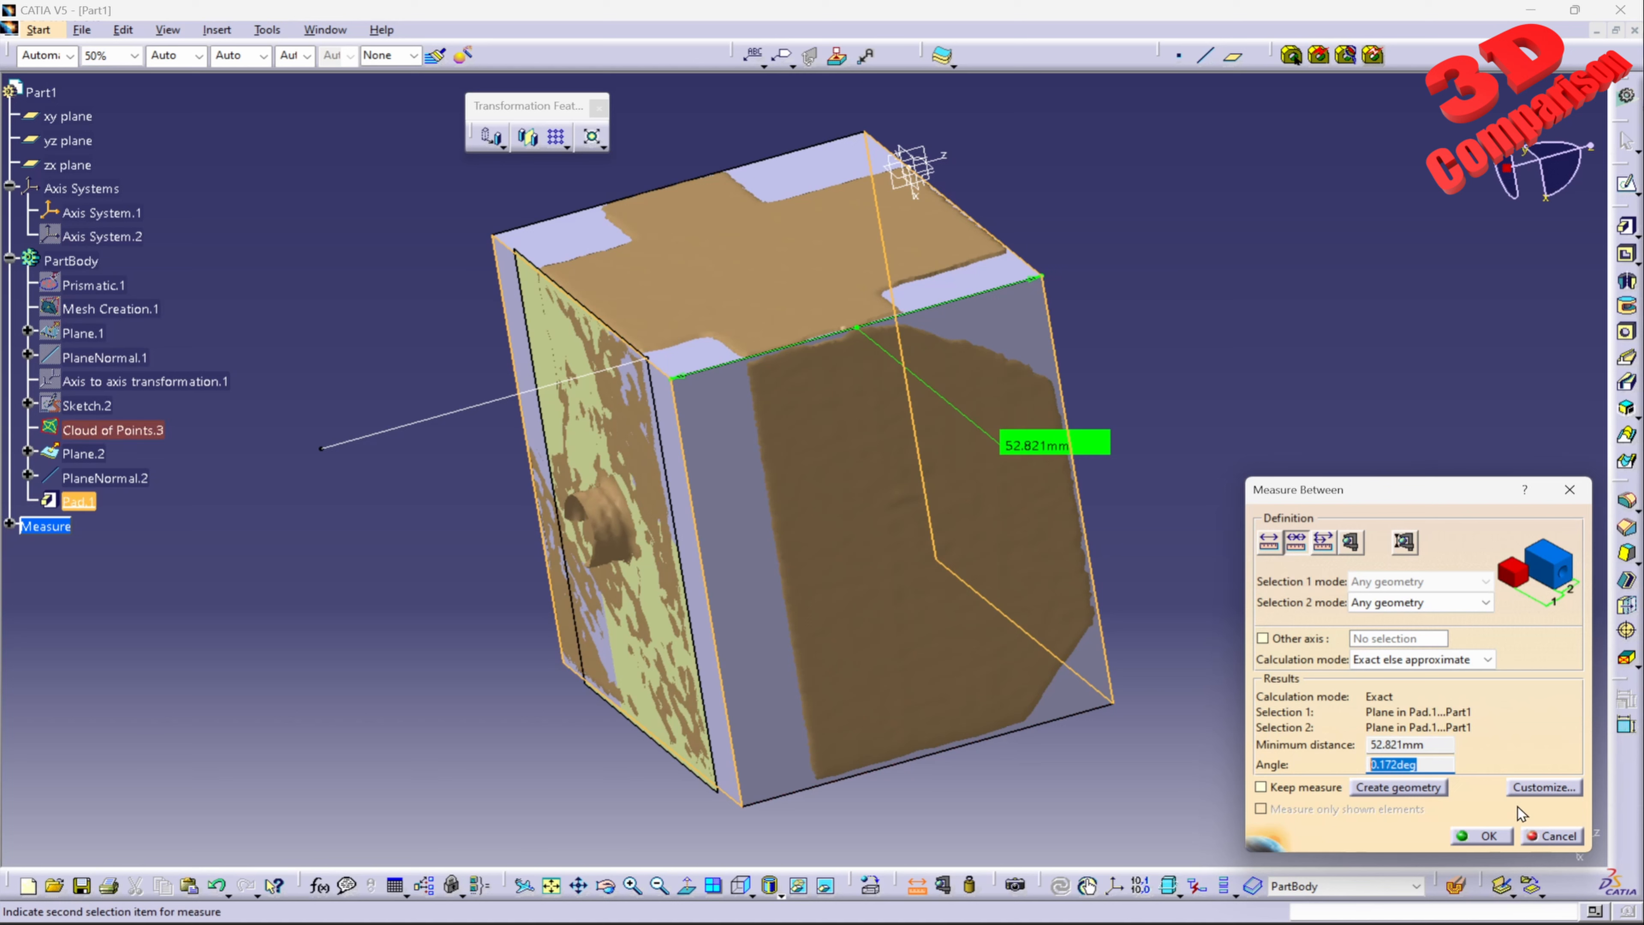
left_click(1481, 835)
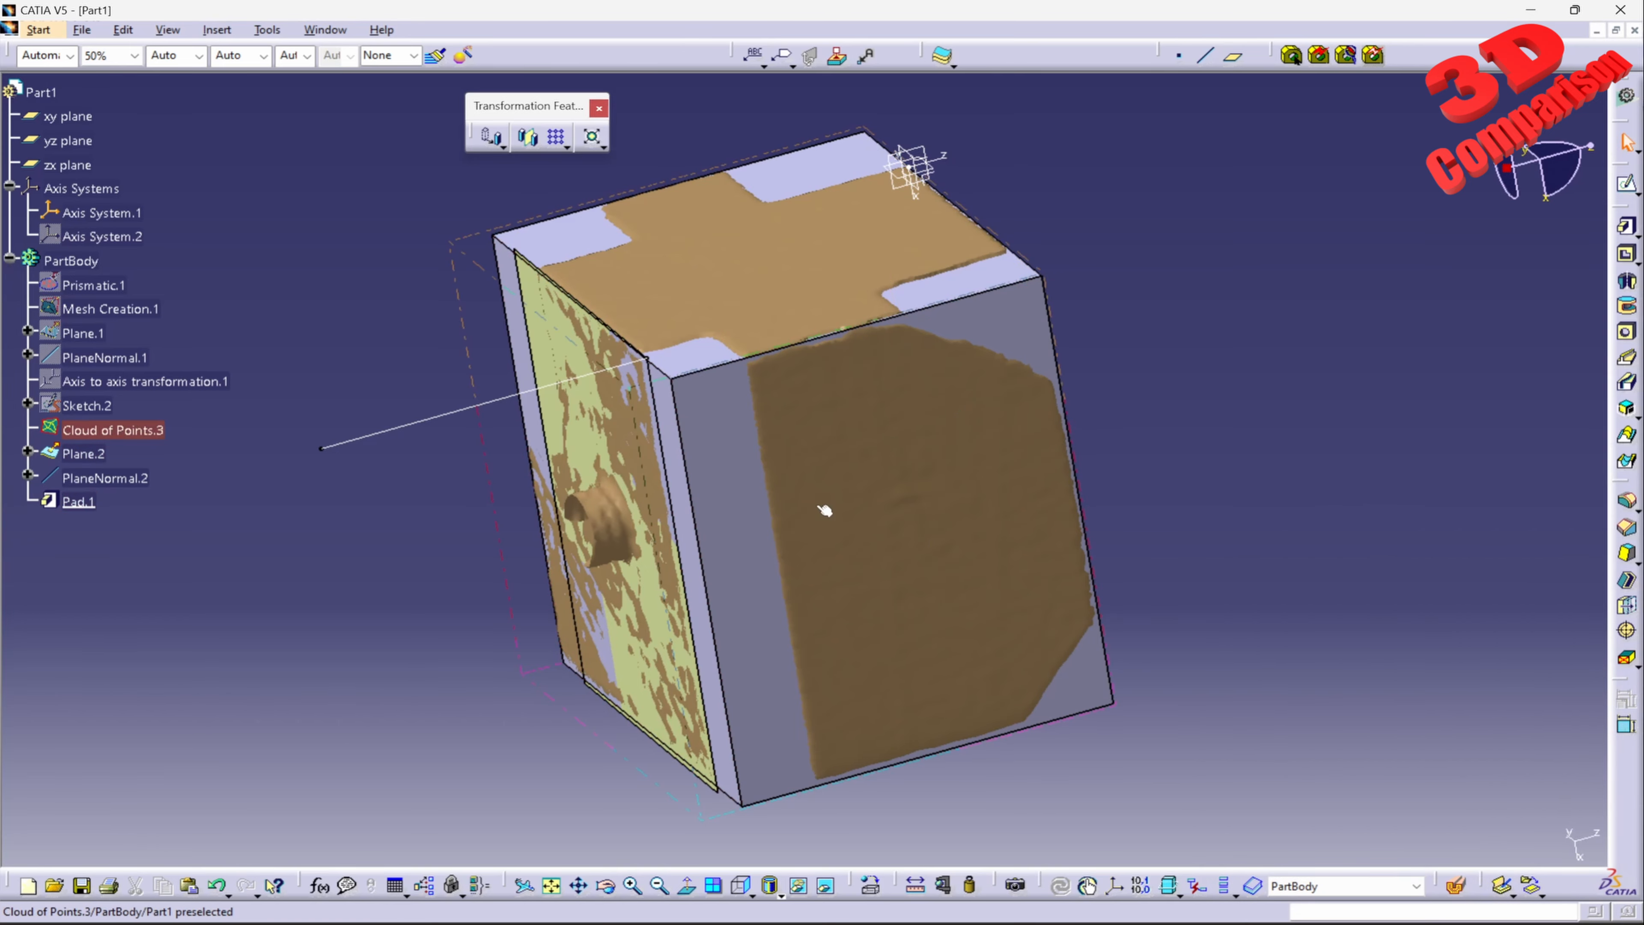
Step: Deactivate Pad.1 and show Sketch.2 again
middle_click_drag(824, 510, 686, 500)
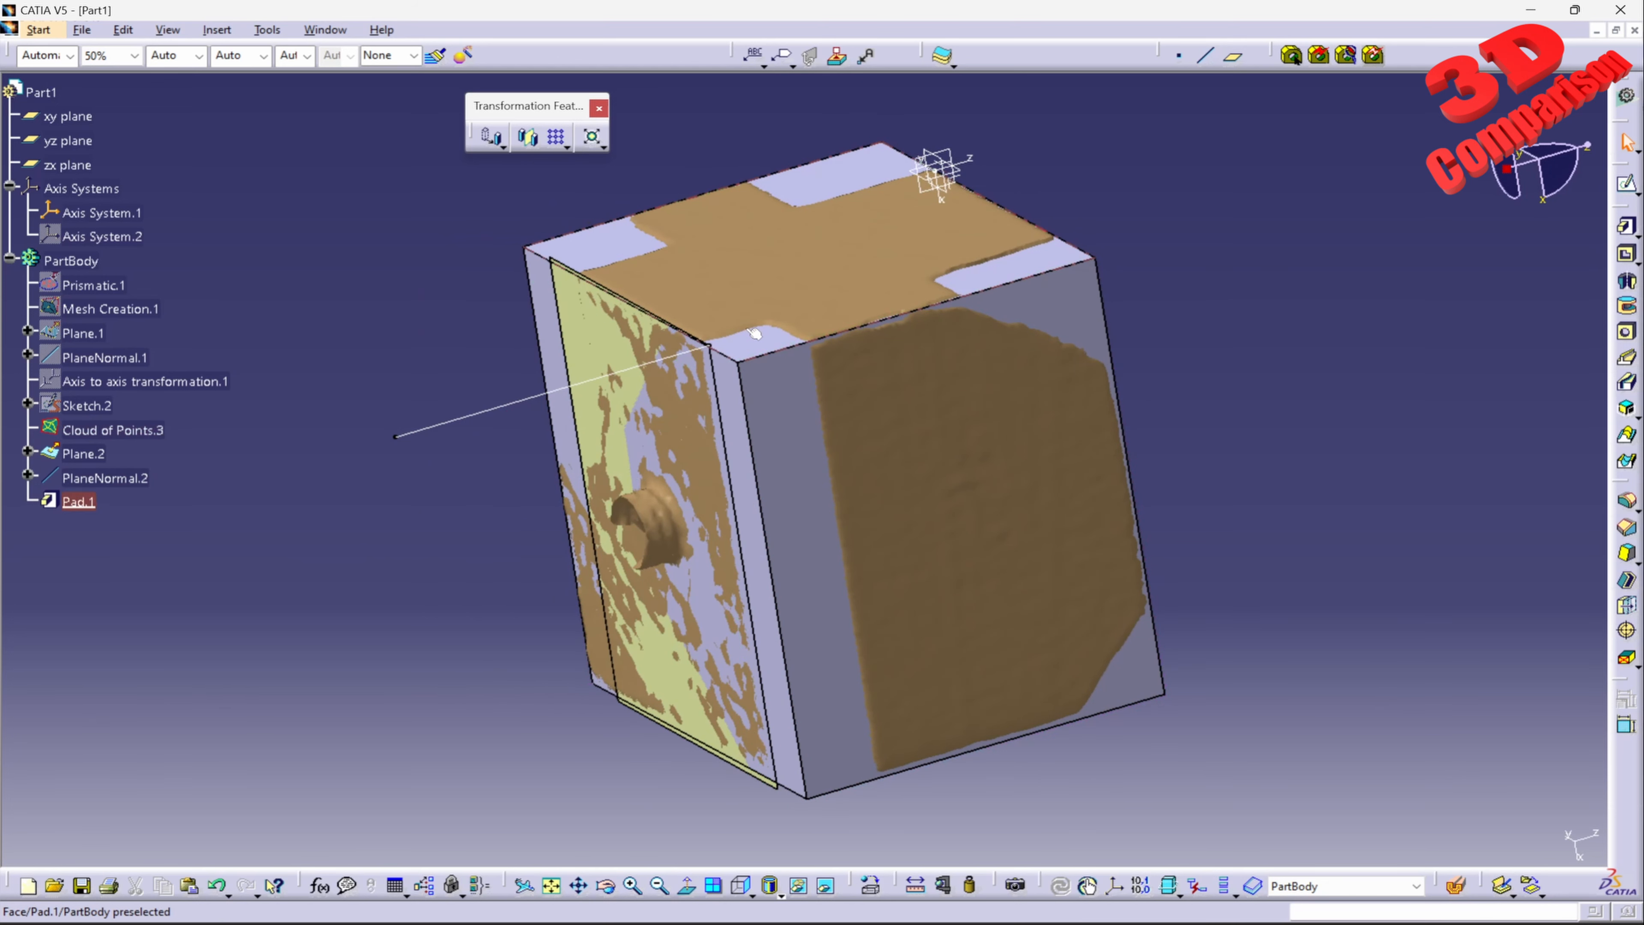
right_click(81, 505)
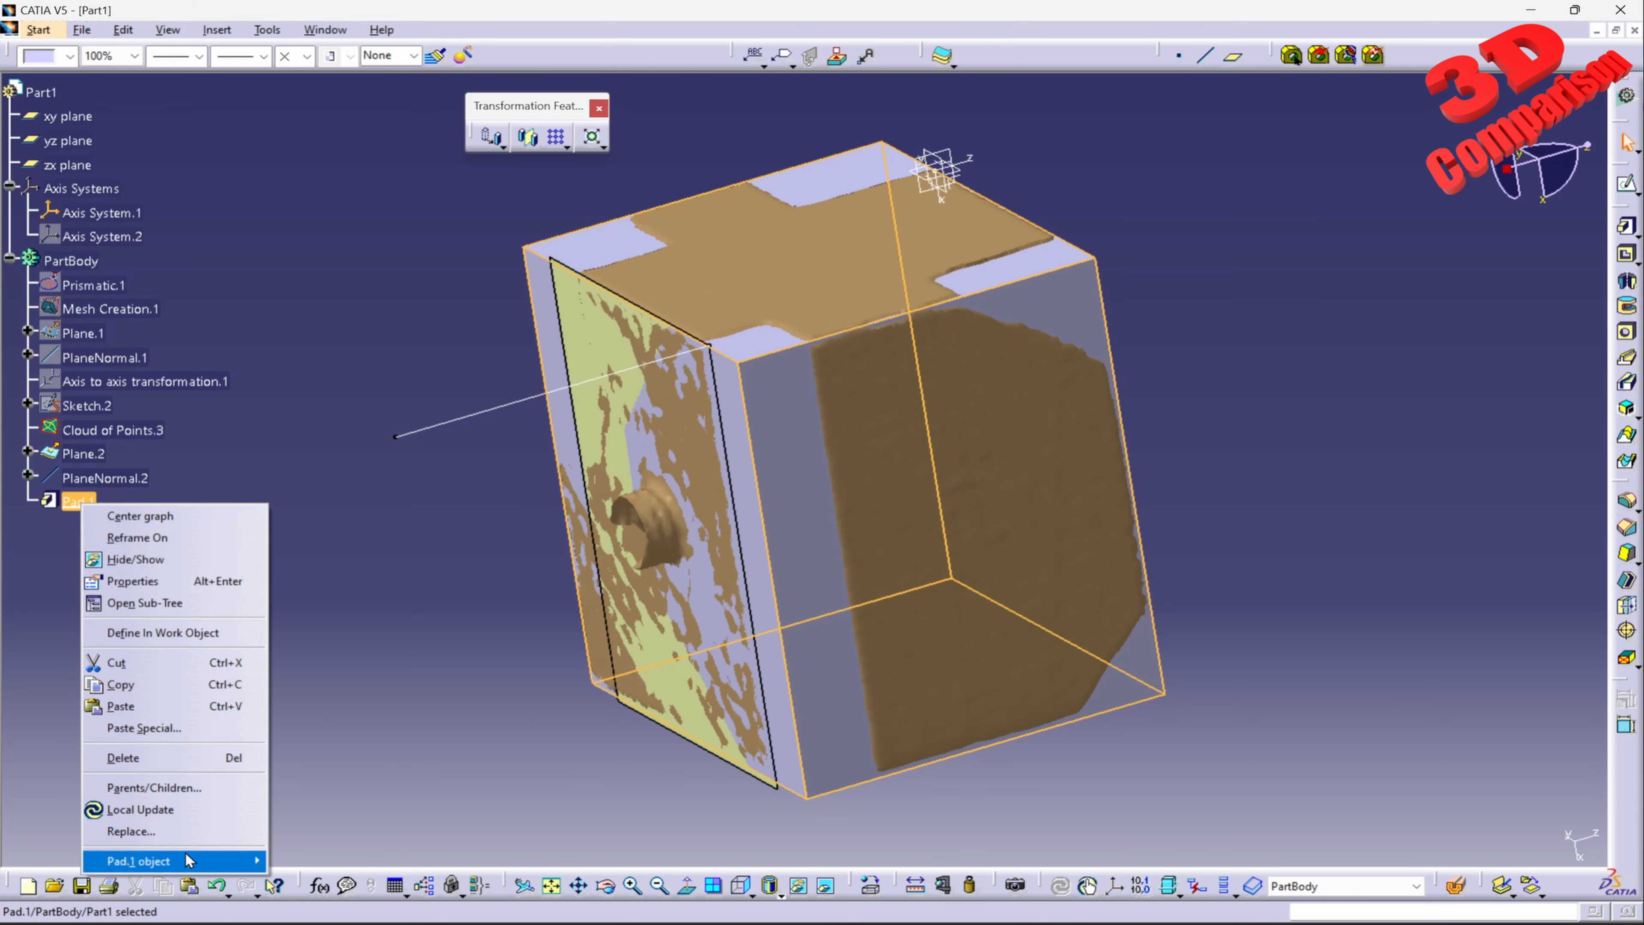
mouse_move(170, 861)
left_click(336, 811)
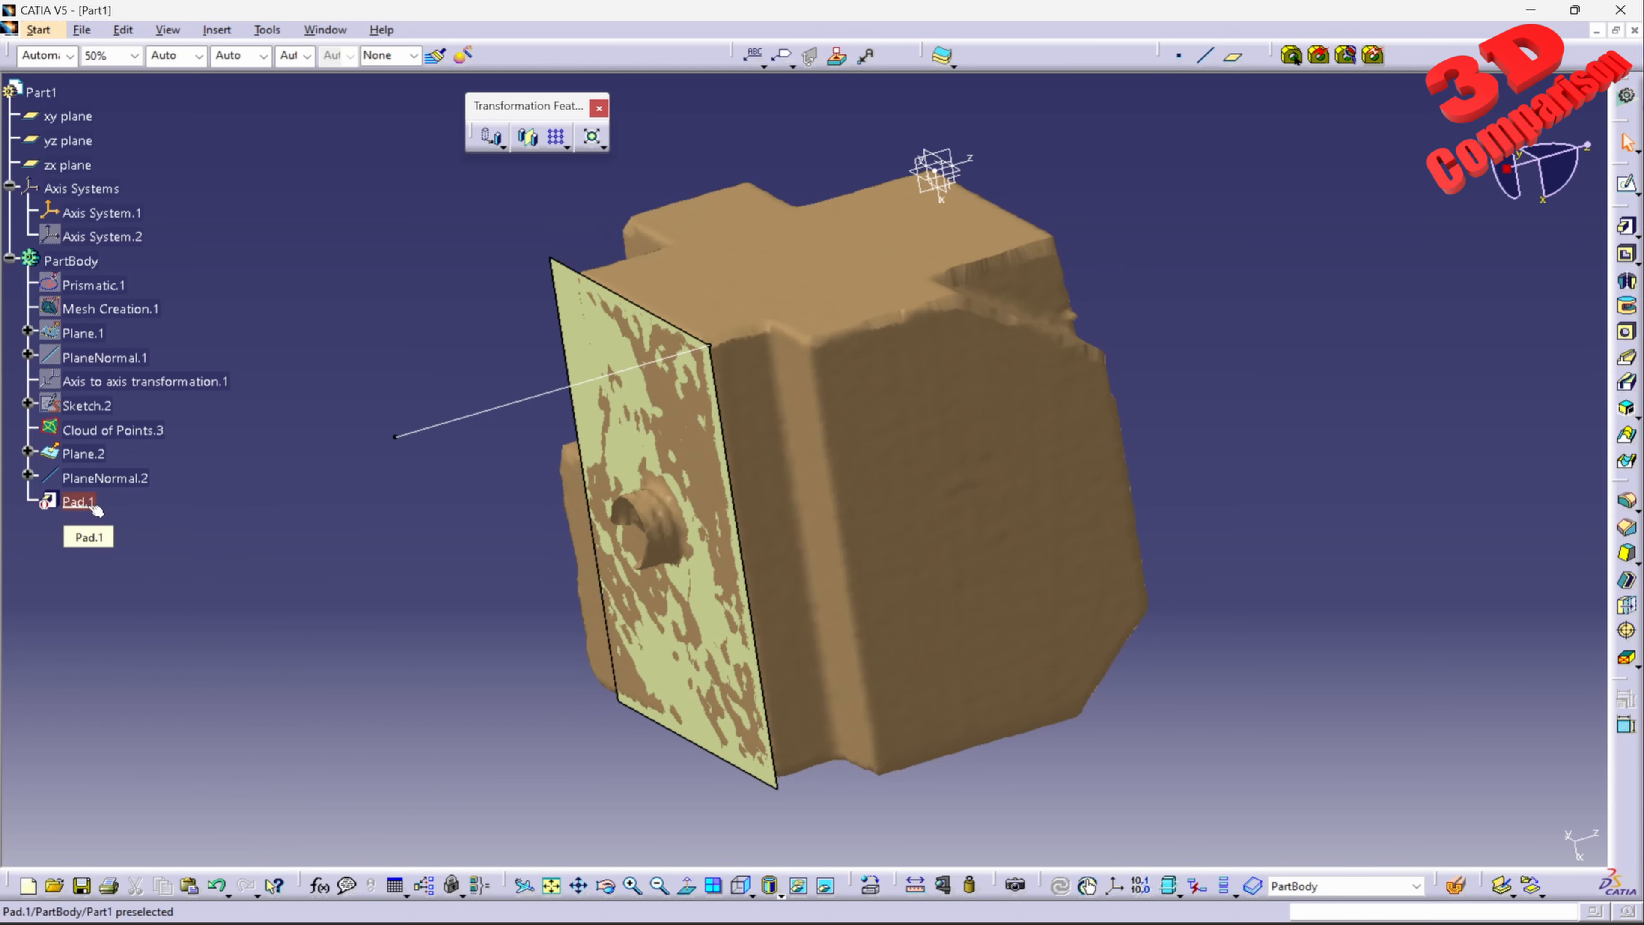
right_click(96, 407)
left_click(124, 462)
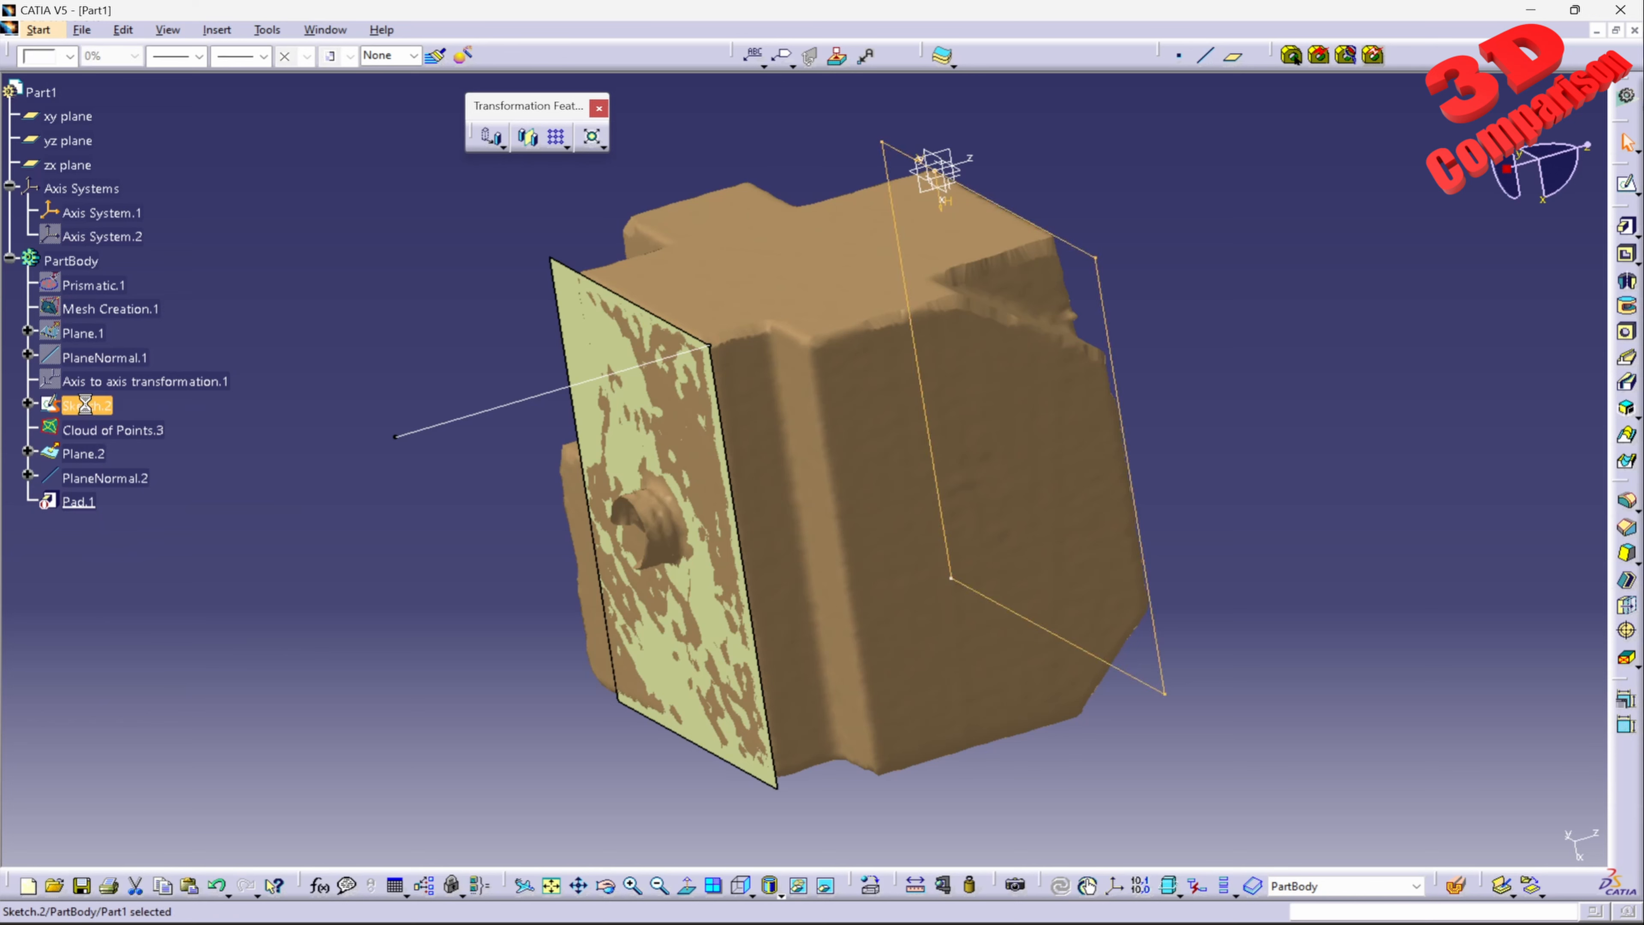
Step: Rename the deactivated Pad.1 as "Angle for the Pad"
right_click(78, 502)
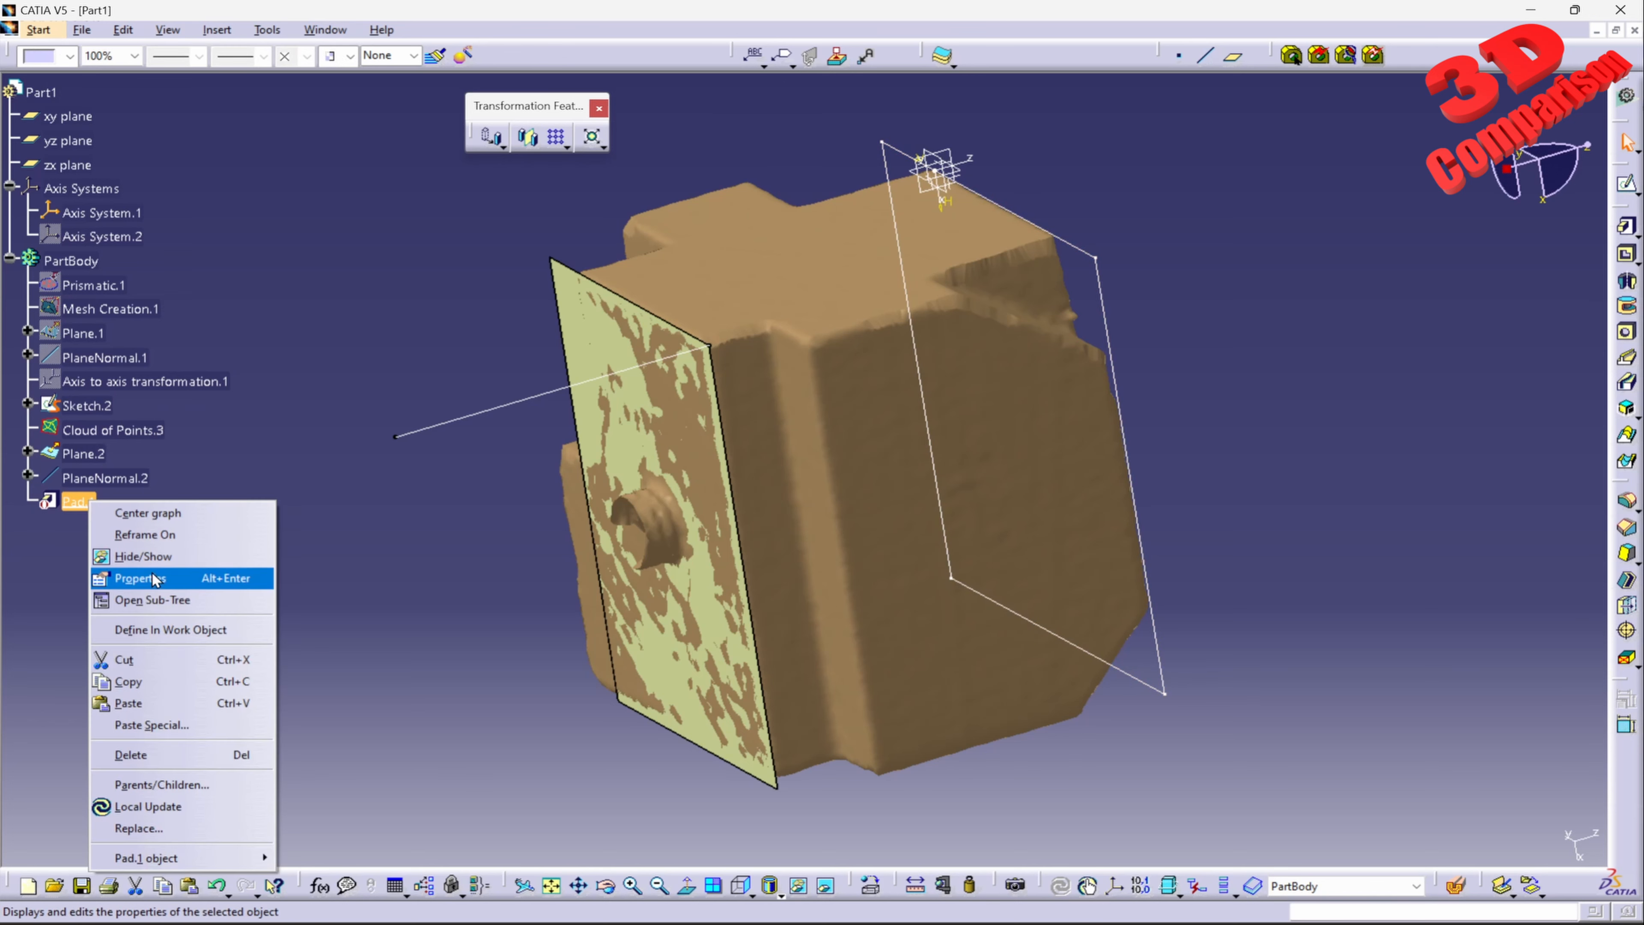
left_click(162, 579)
left_click(1156, 278)
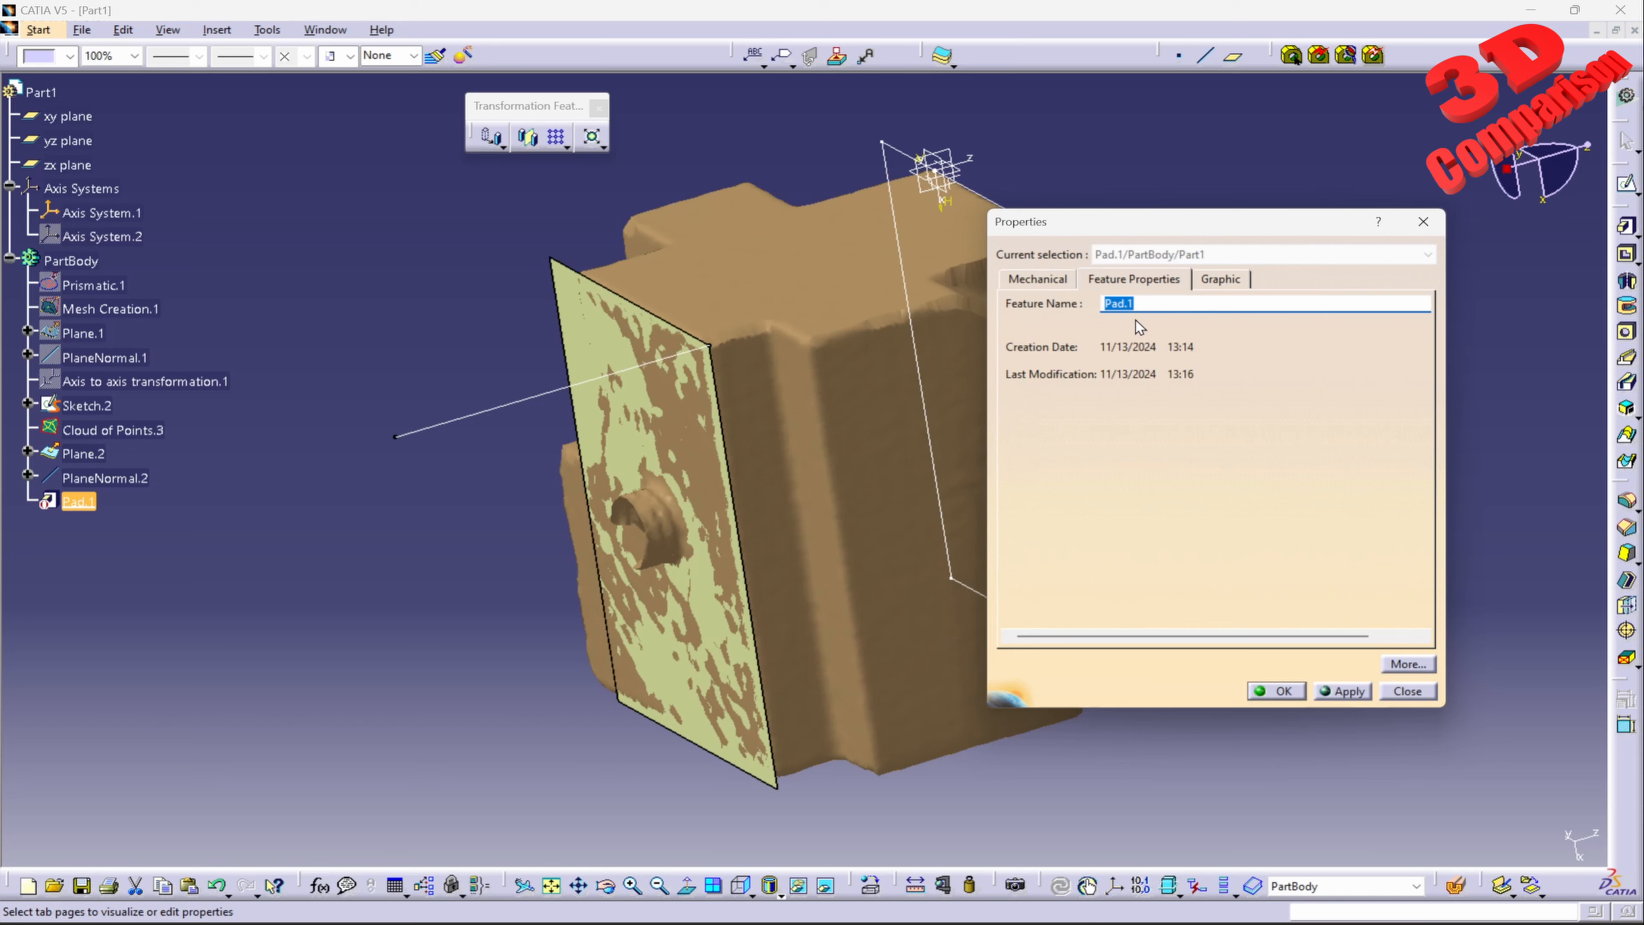
key("BackSpace")
left_click(1343, 691)
left_click(1275, 690)
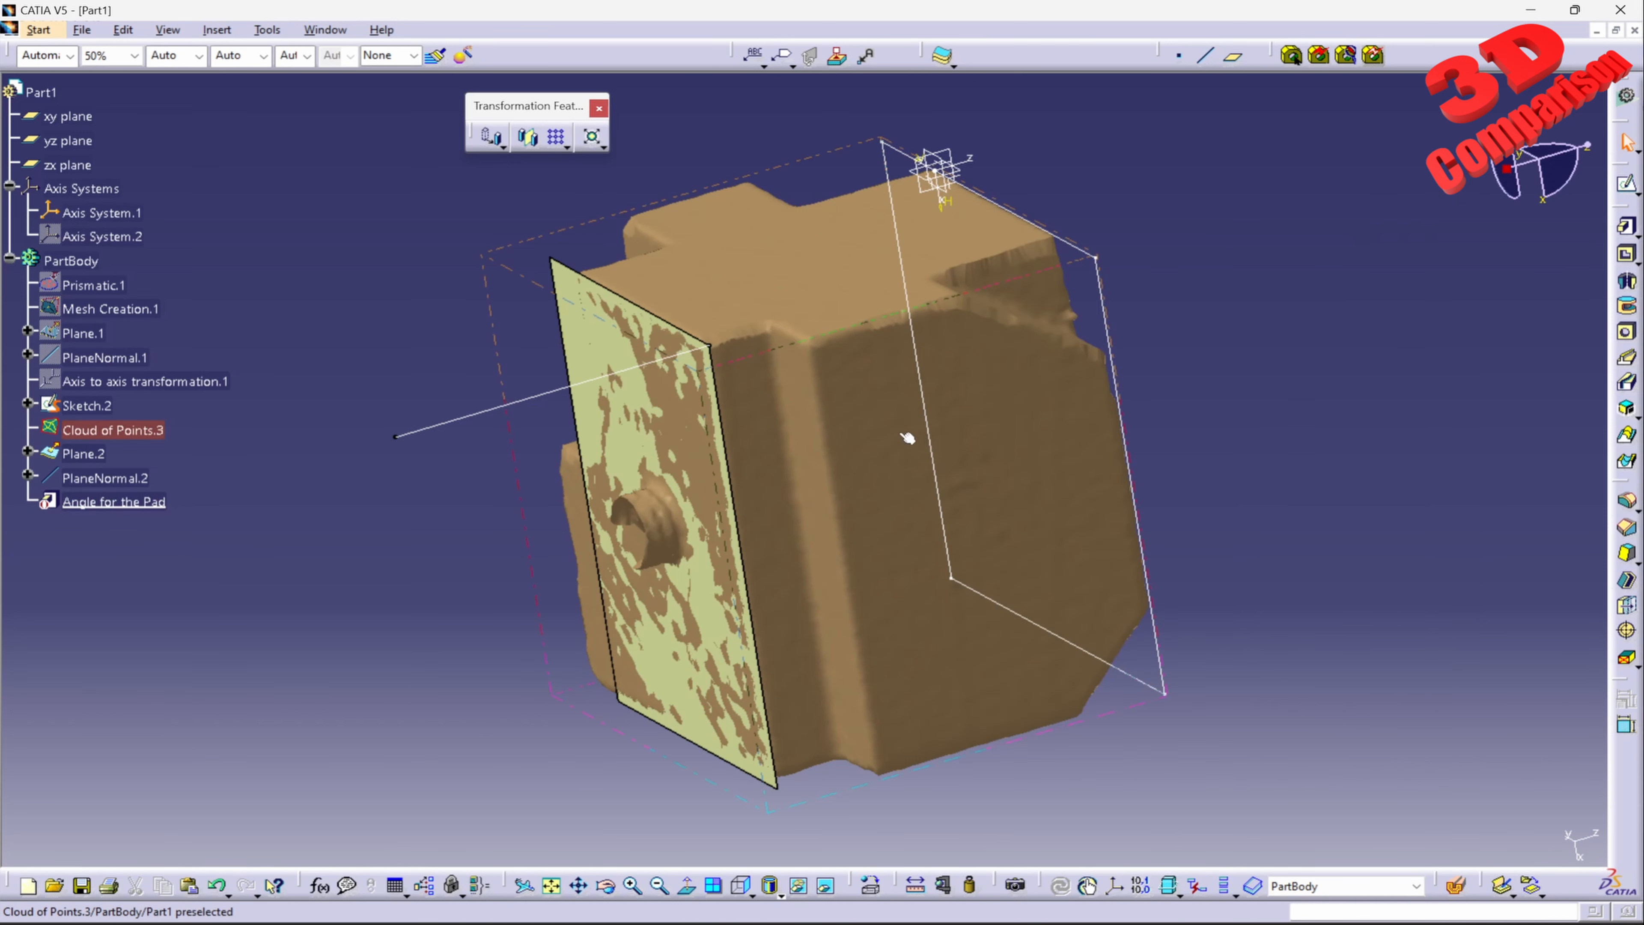
Step: Pad Sketch.2 by 52.8 mm in the reversed direction, toward the recognised Plane.2
left_click(1631, 232)
left_click(1097, 275)
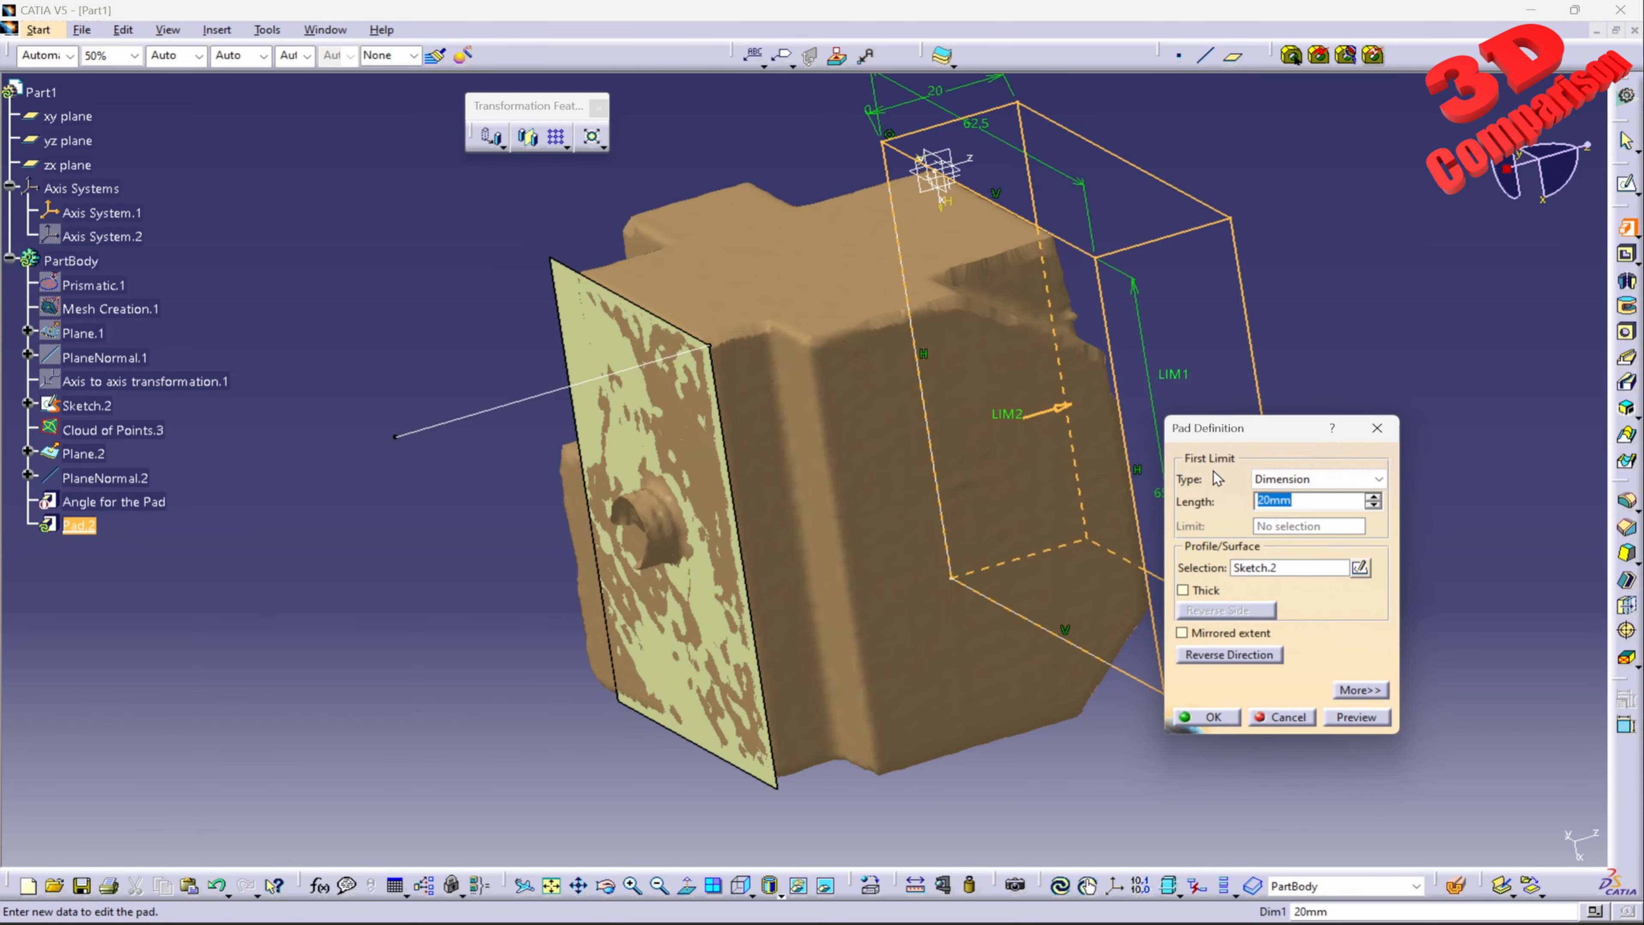
left_click(1230, 655)
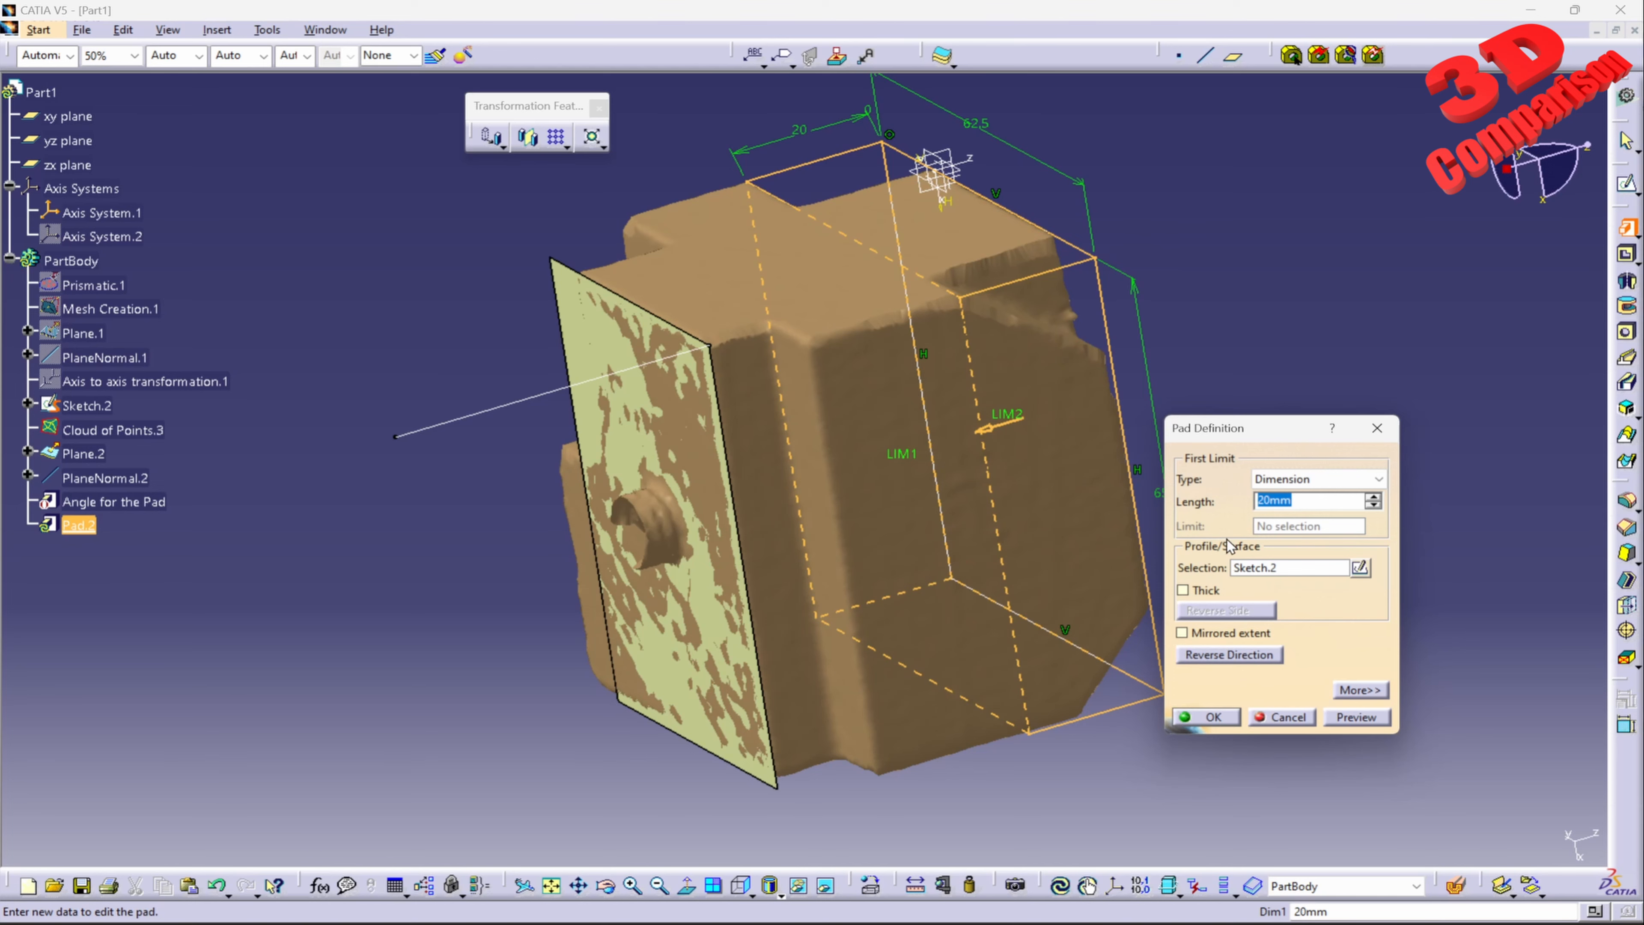
type("52.8")
key("Return")
left_click(1357, 717)
left_click(1213, 717)
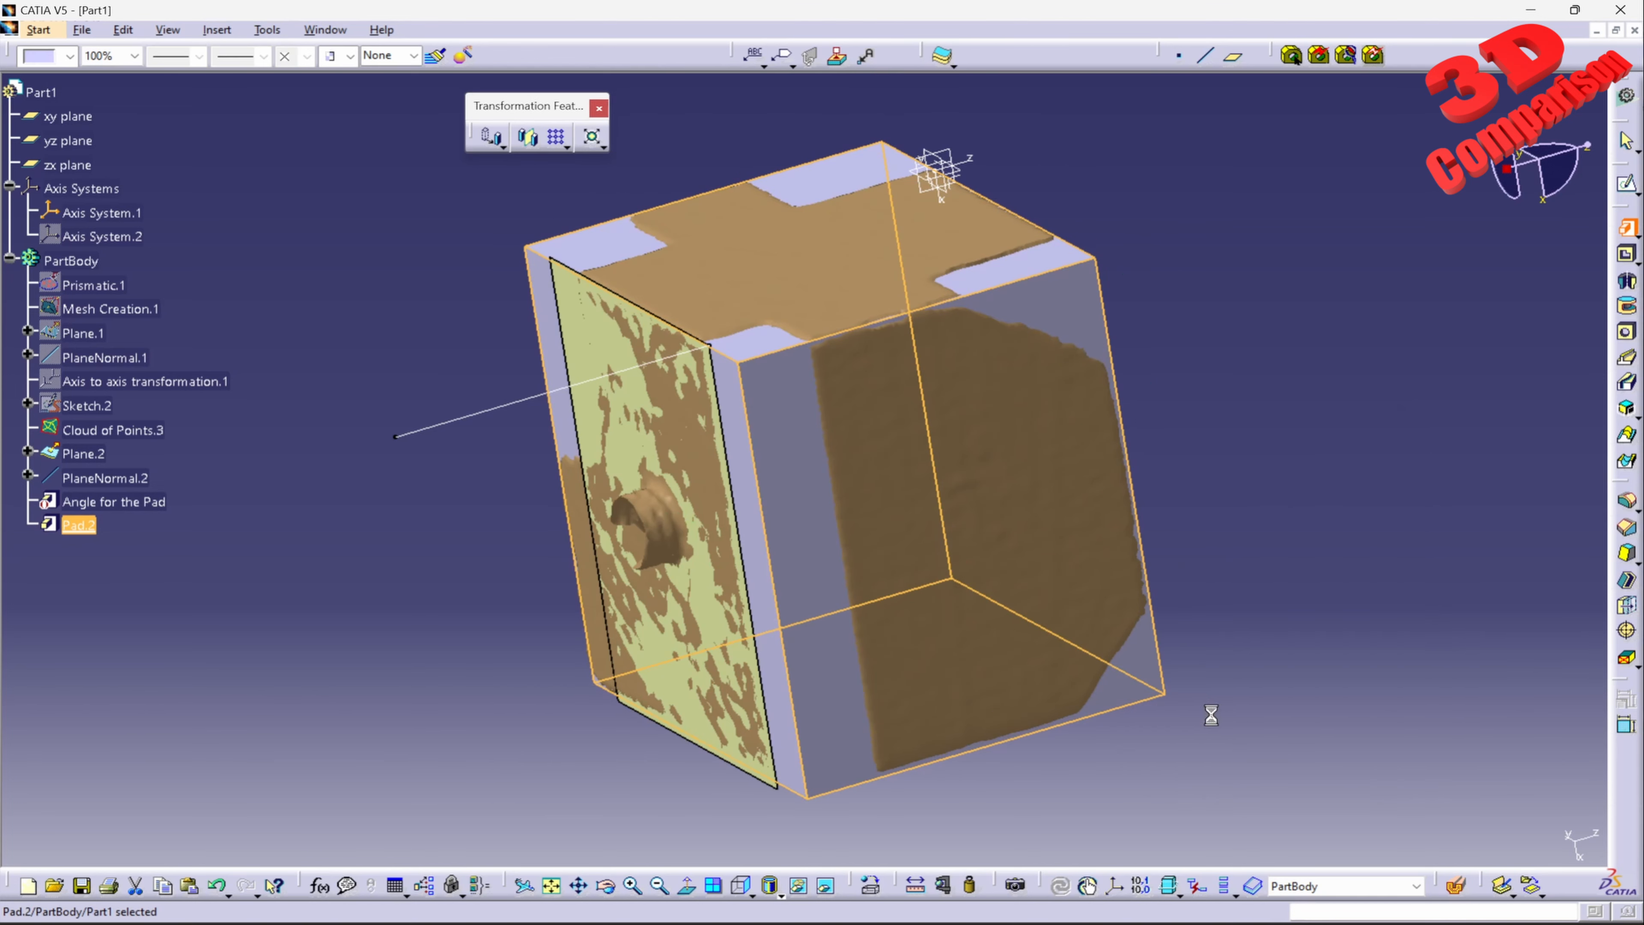
left_click(1216, 696)
Step: Measure the distance and angle between the new pad's end face near Plane.2 and its opposite face
middle_click_drag(1143, 674, 1076, 632)
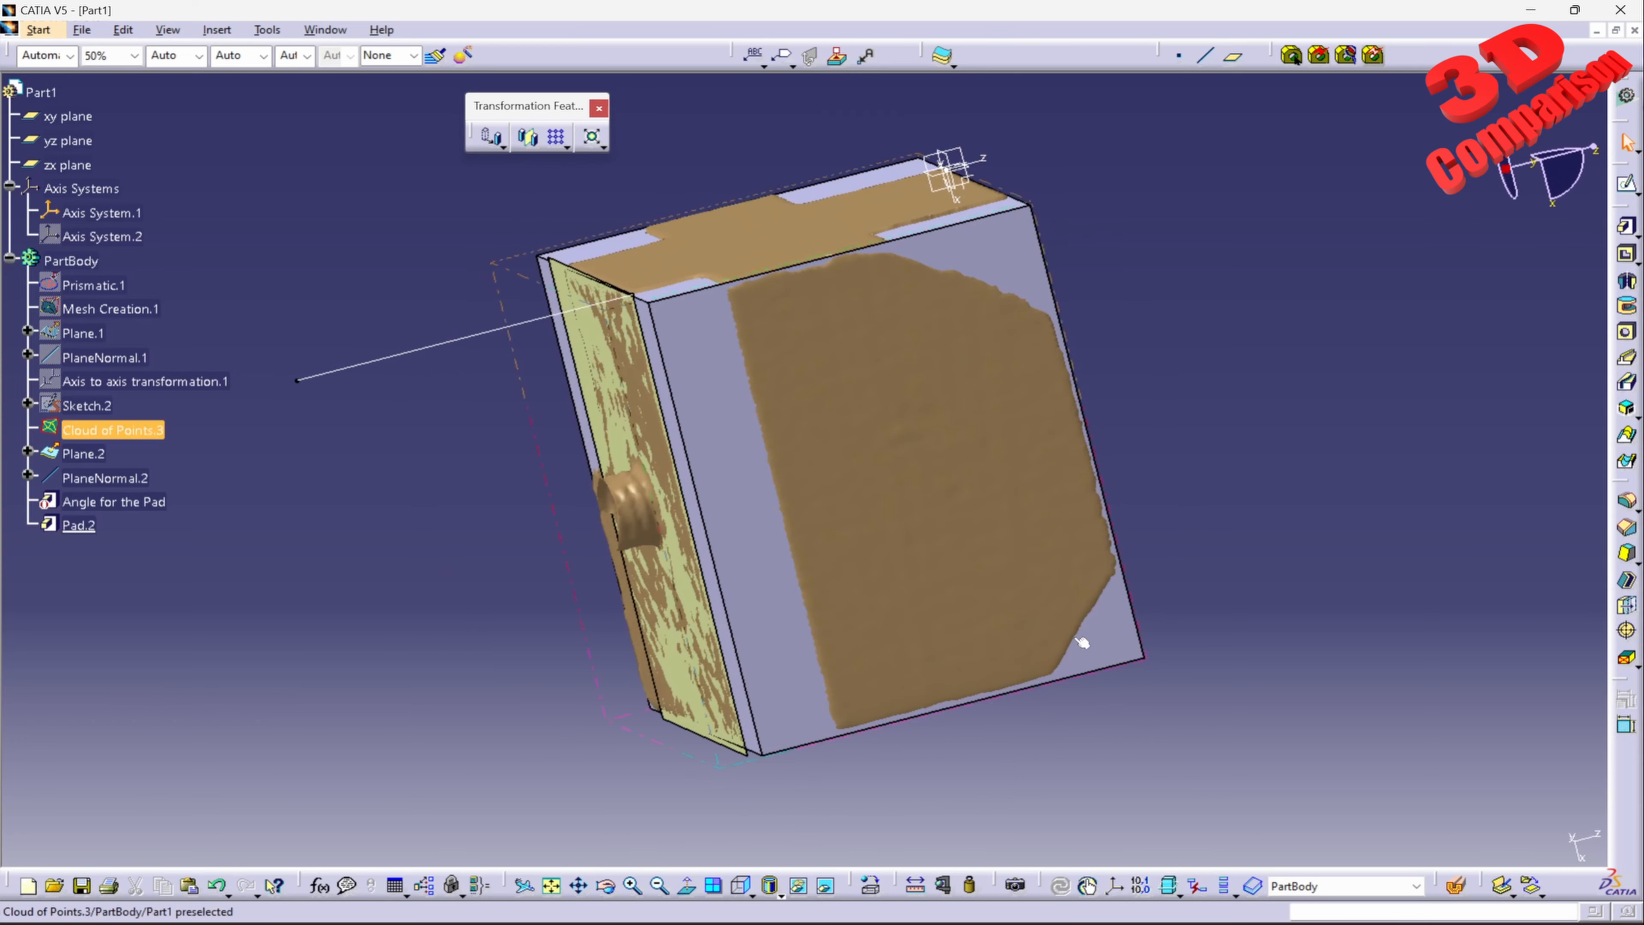
left_click(915, 885)
middle_click_drag(684, 458, 724, 484)
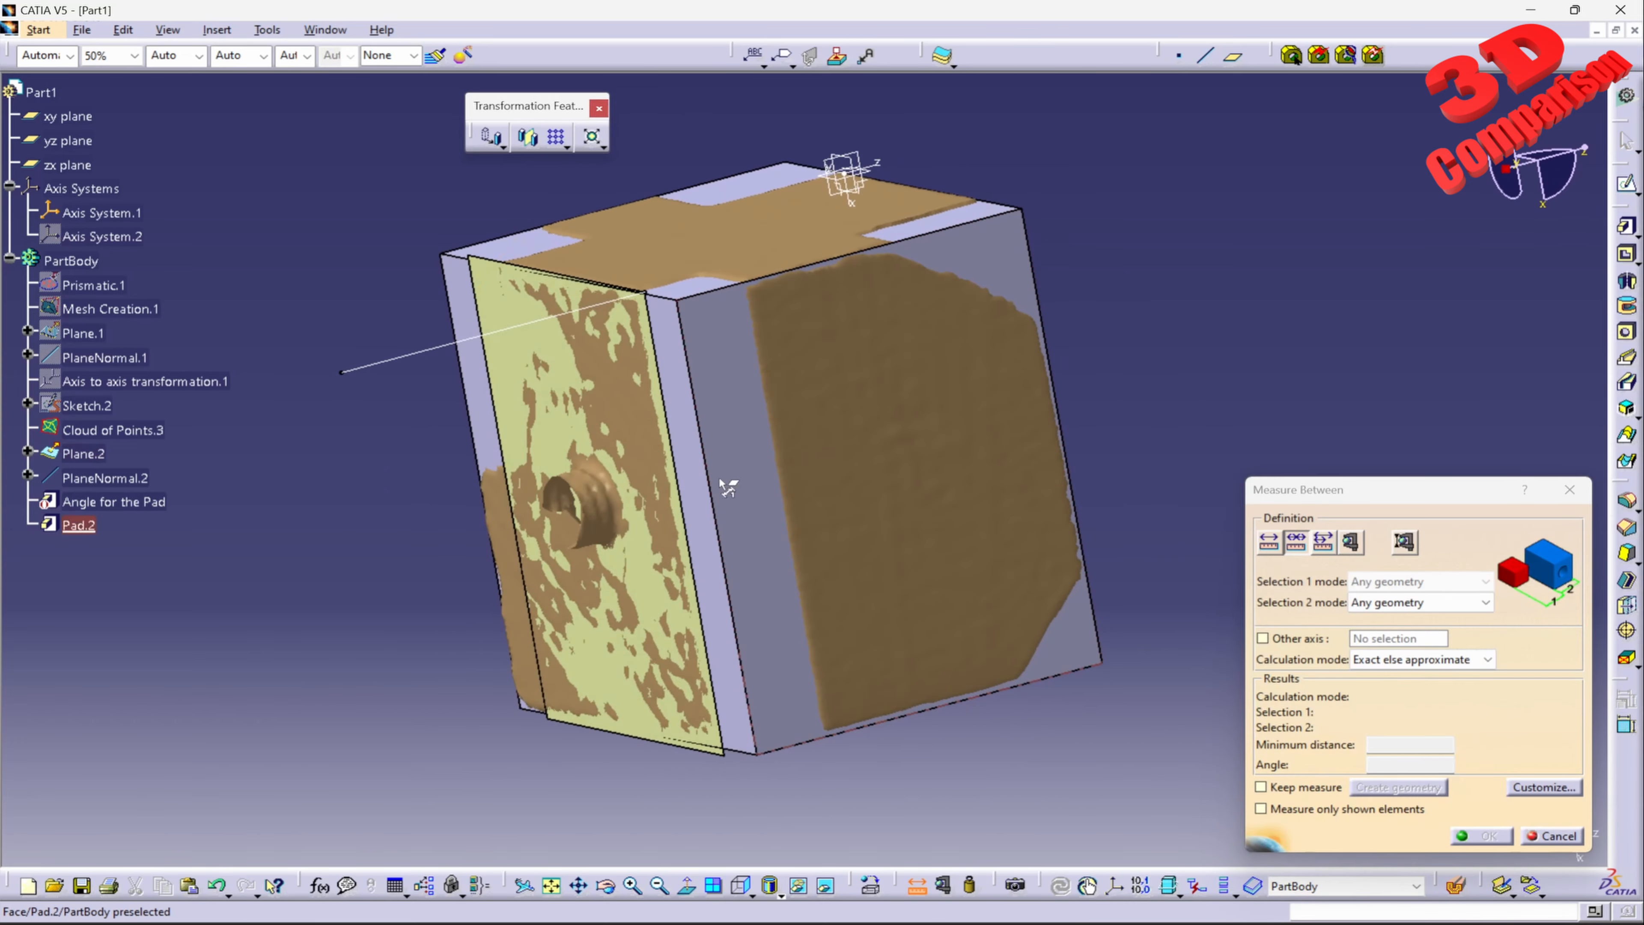
left_click(711, 498)
middle_click_drag(1076, 358, 1010, 700)
left_click(954, 445)
left_click_drag(1434, 763, 1355, 765)
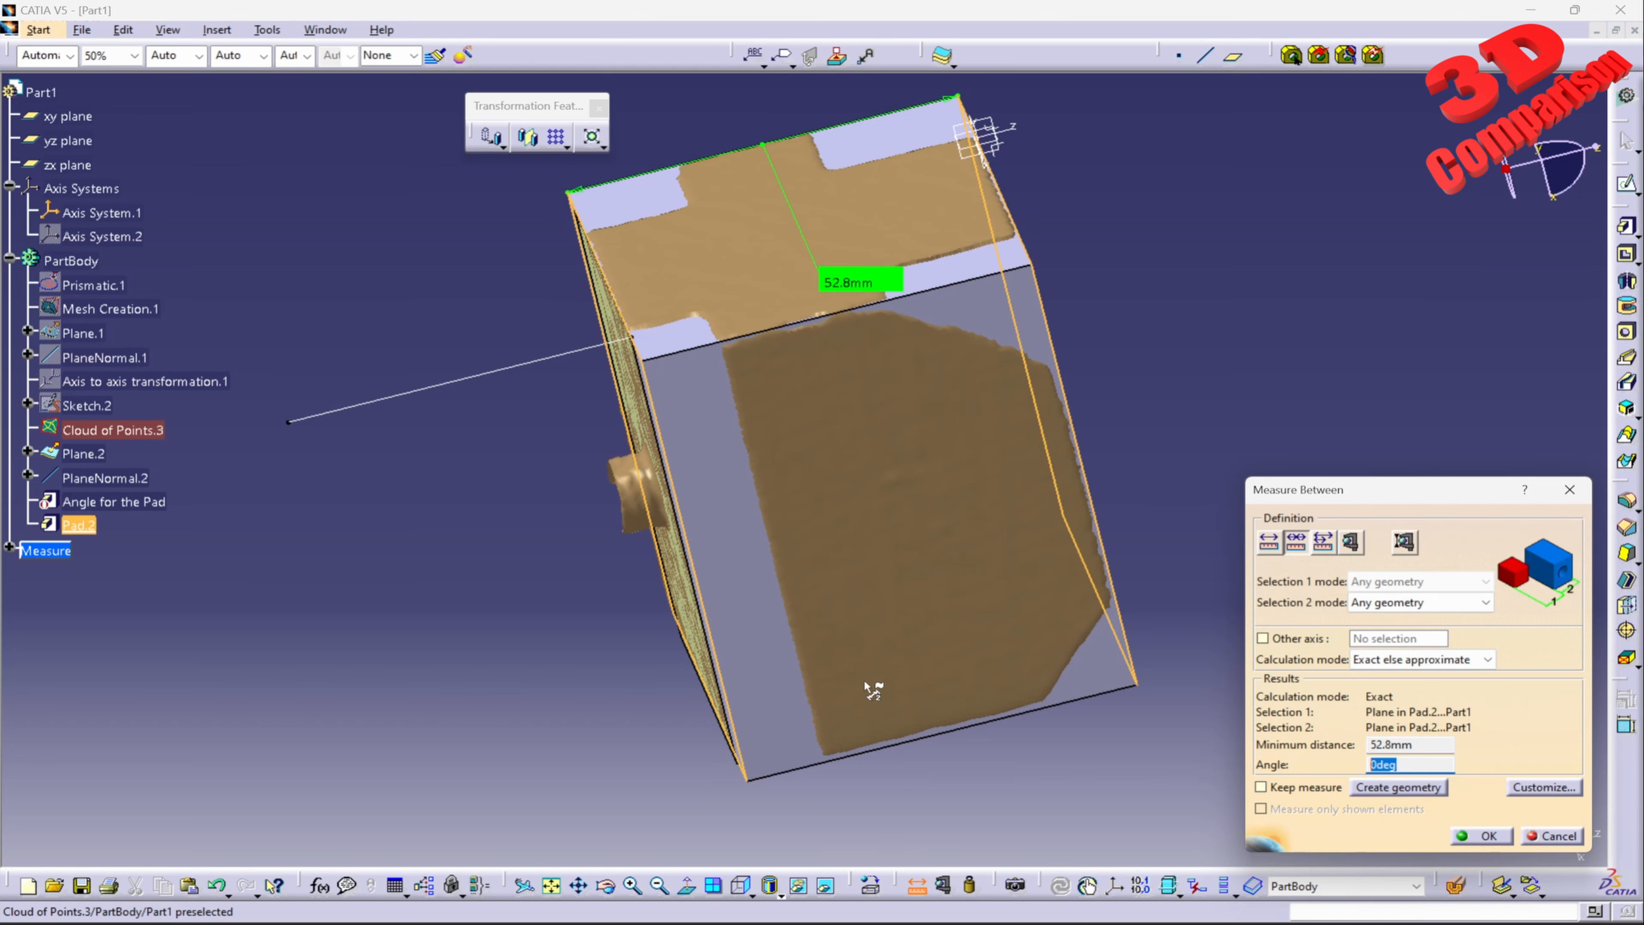
left_click(1552, 835)
Step: Set the display transparency of Pad.2 to 50% so the mesh shows through the solid
middle_click_drag(1350, 492, 1009, 456)
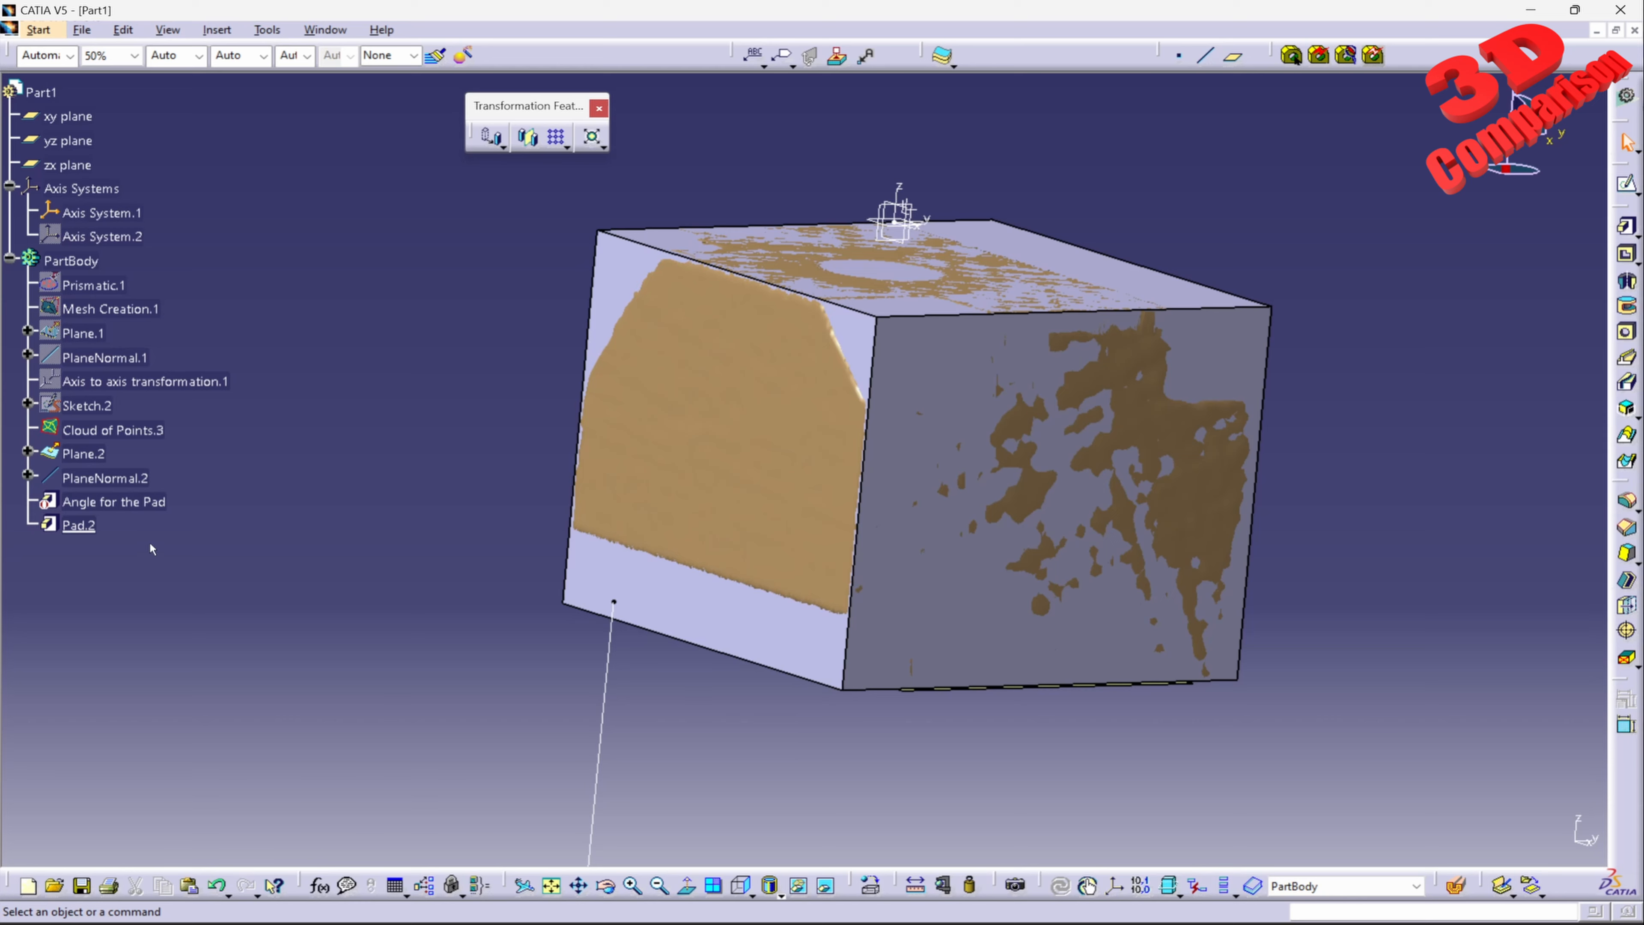
middle_click_drag(911, 551, 903, 489)
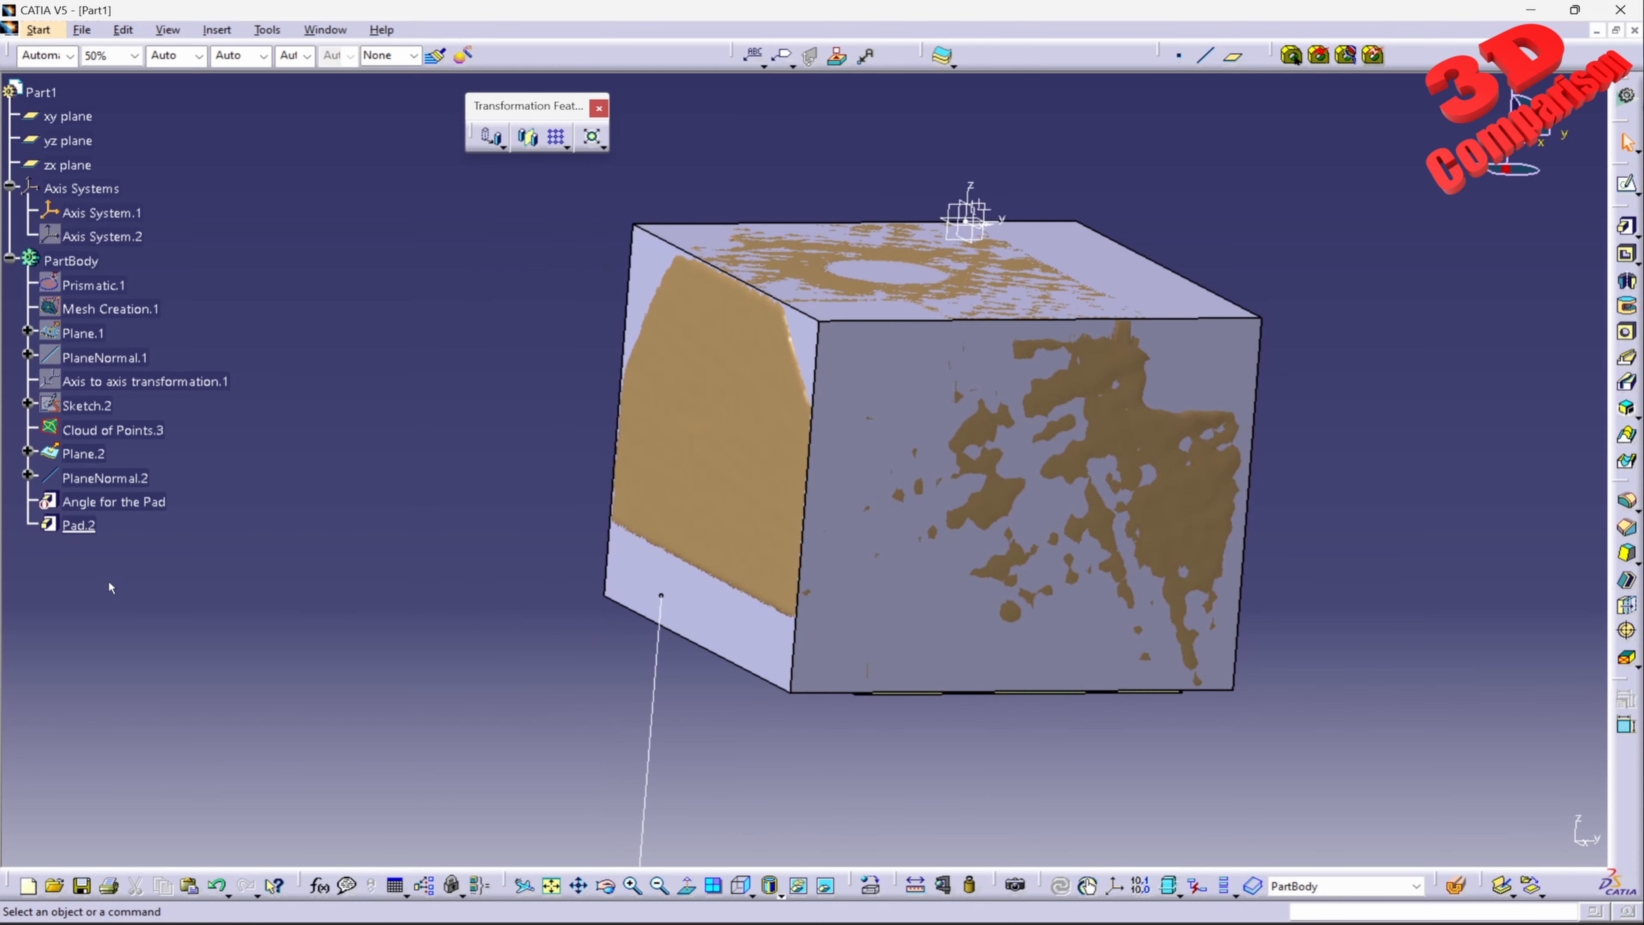
left_click(79, 525)
left_click(111, 55)
left_click(97, 115)
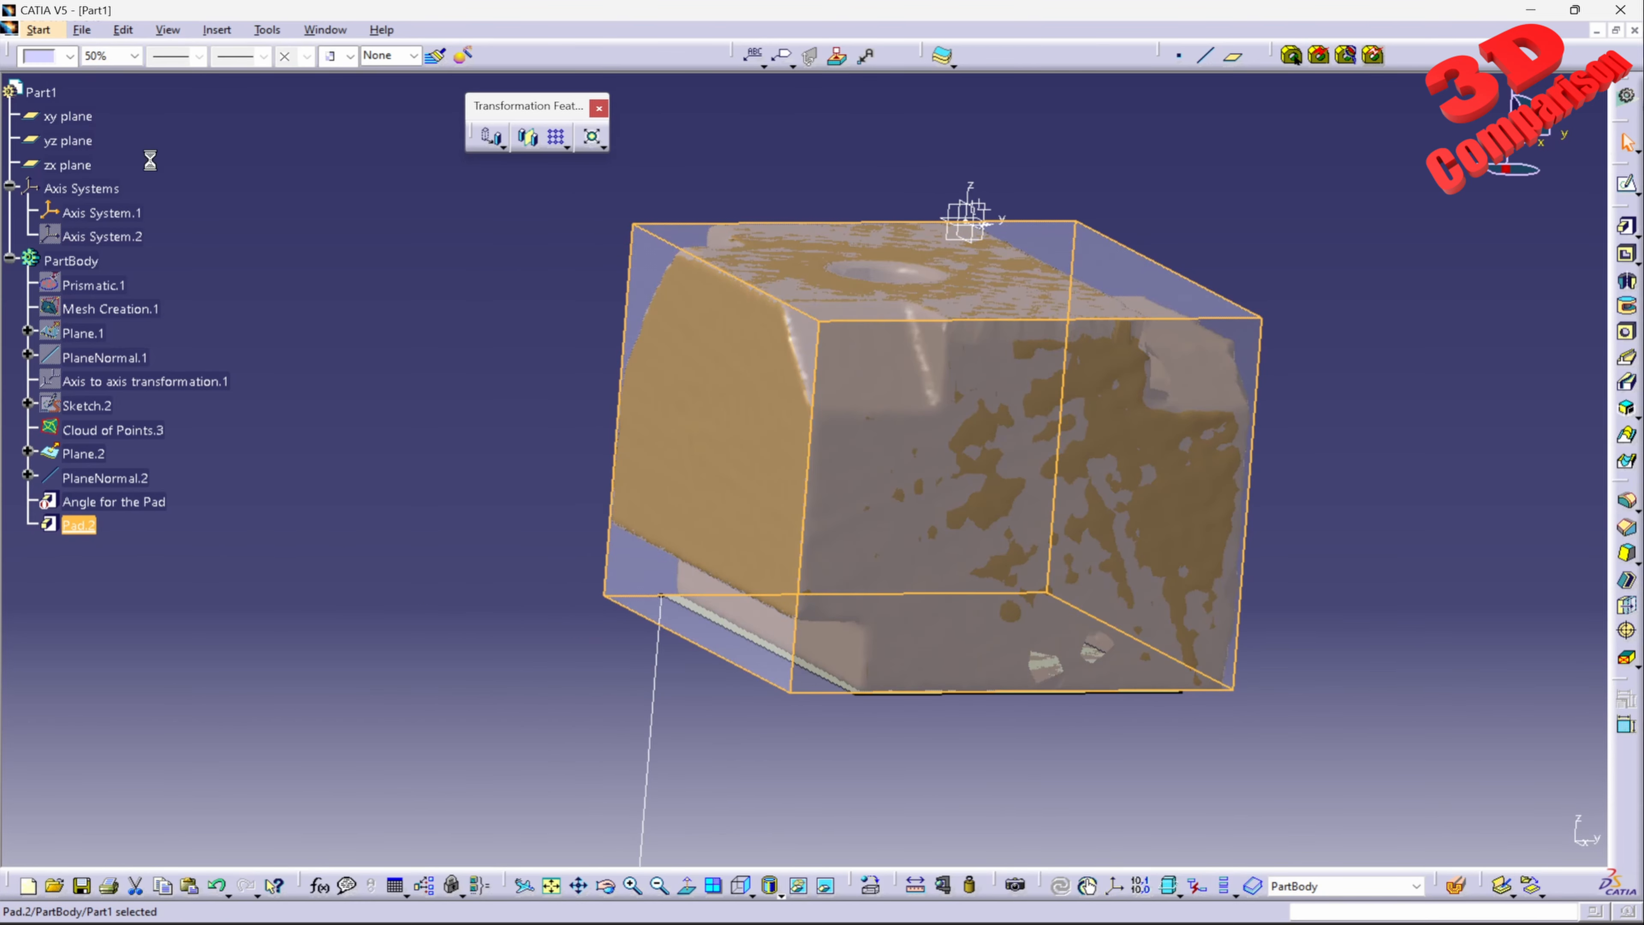
Step: Start a sketch on the Pad.2 side face that lies over the scan's cross-shaped side
middle_click_drag(677, 516, 1175, 546)
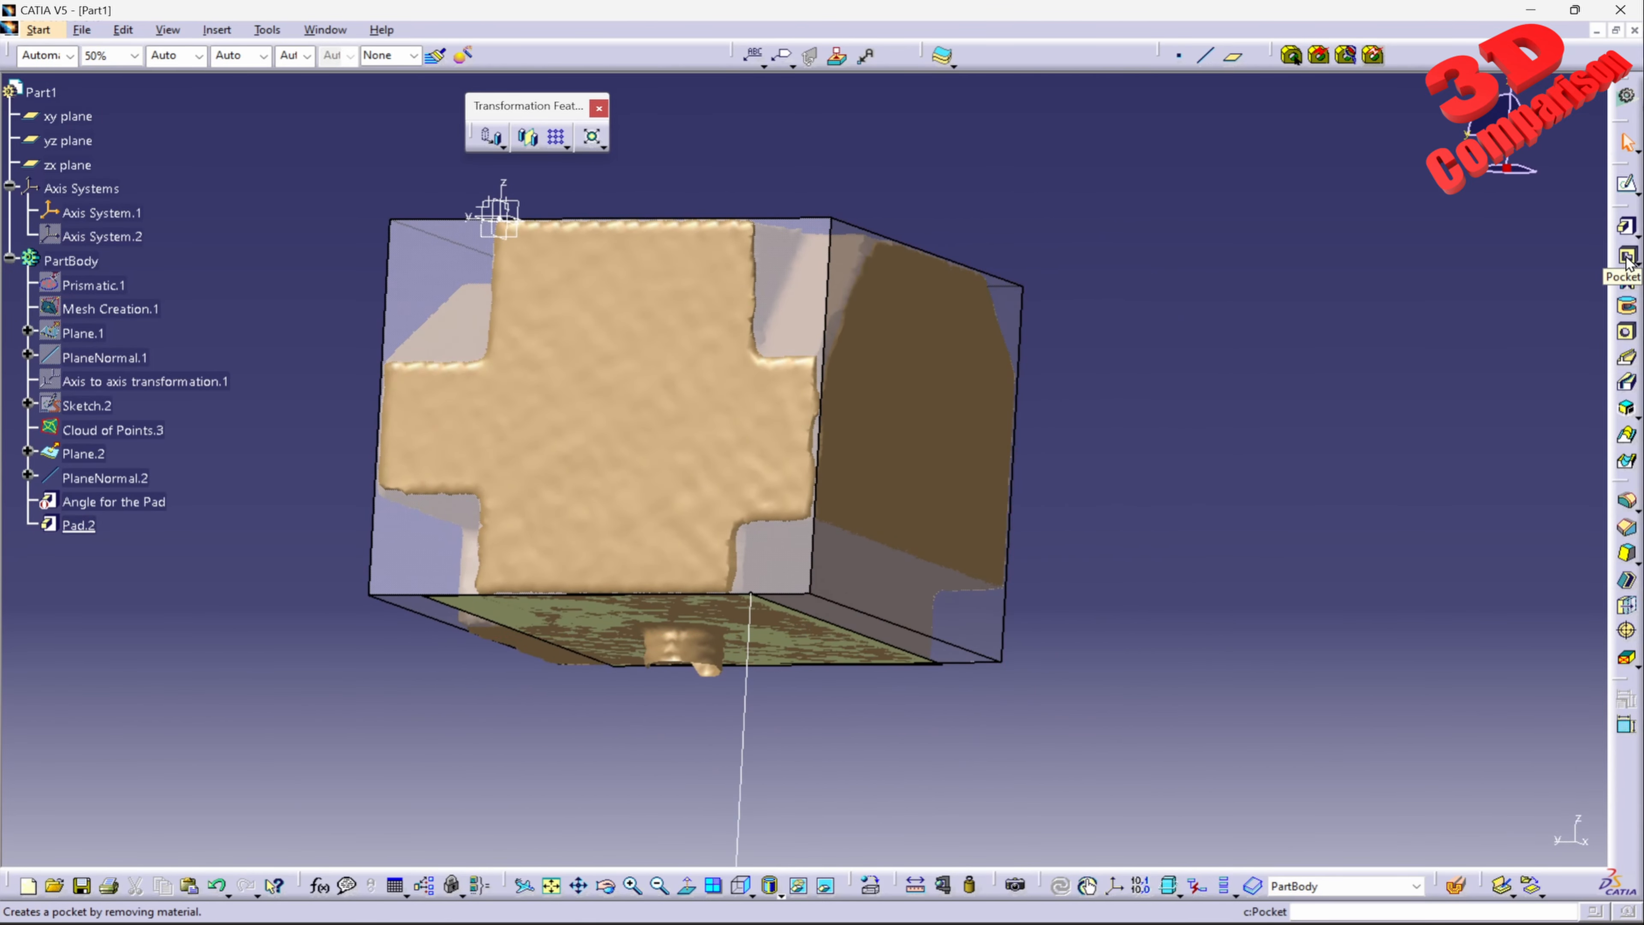
middle_click_drag(602, 415, 690, 511)
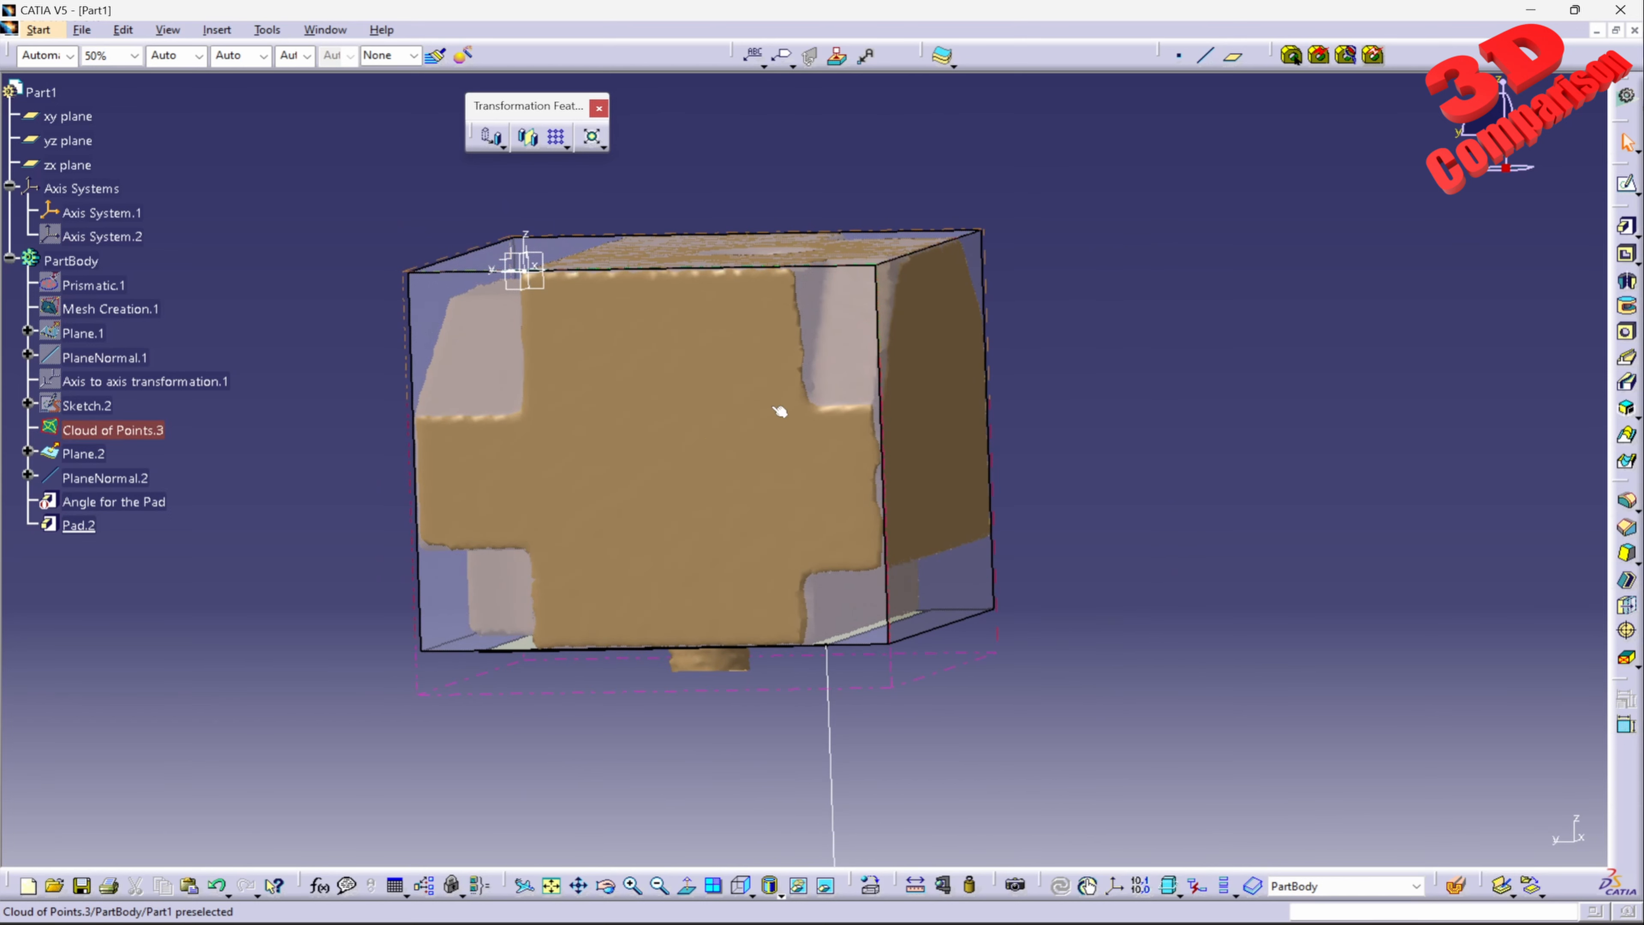
left_click(879, 333)
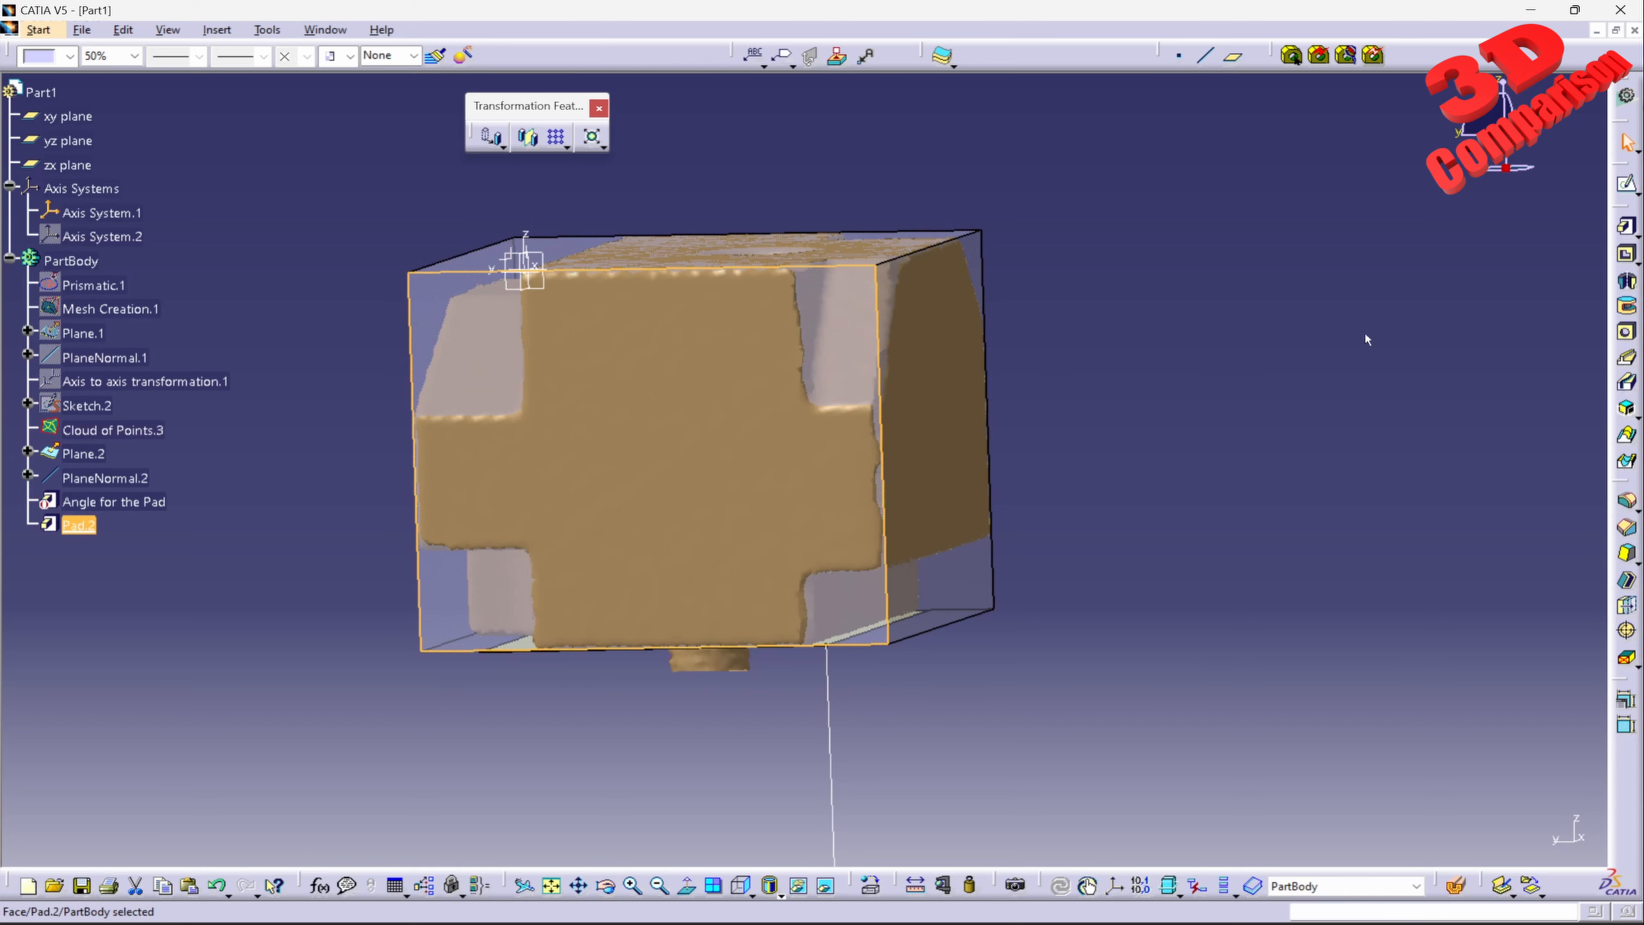
left_click(1626, 183)
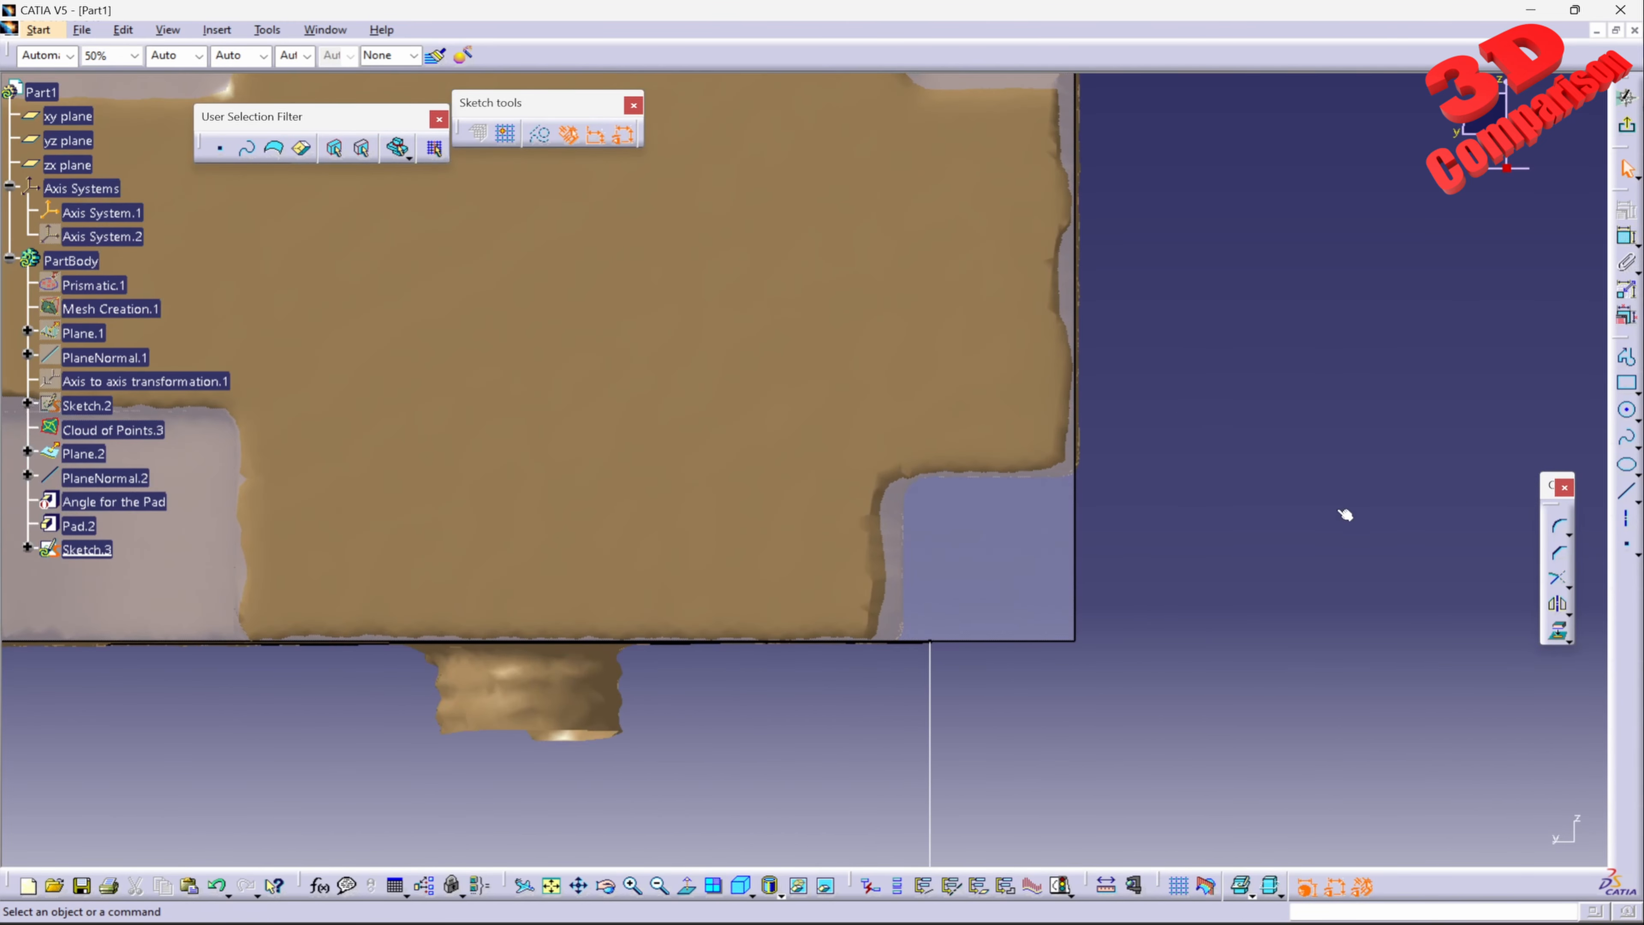
Step: Draw a vertical line from the inner corner of the scan's lower corner notch to beyond the pad's lower edge
left_click(1630, 499)
mouse_move(758, 537)
middle_mouse_down()
mouse_move(785, 349)
mouse_move(791, 550)
middle_mouse_up()
middle_click_drag(853, 621, 824, 471)
right_click(877, 599)
left_click(919, 654)
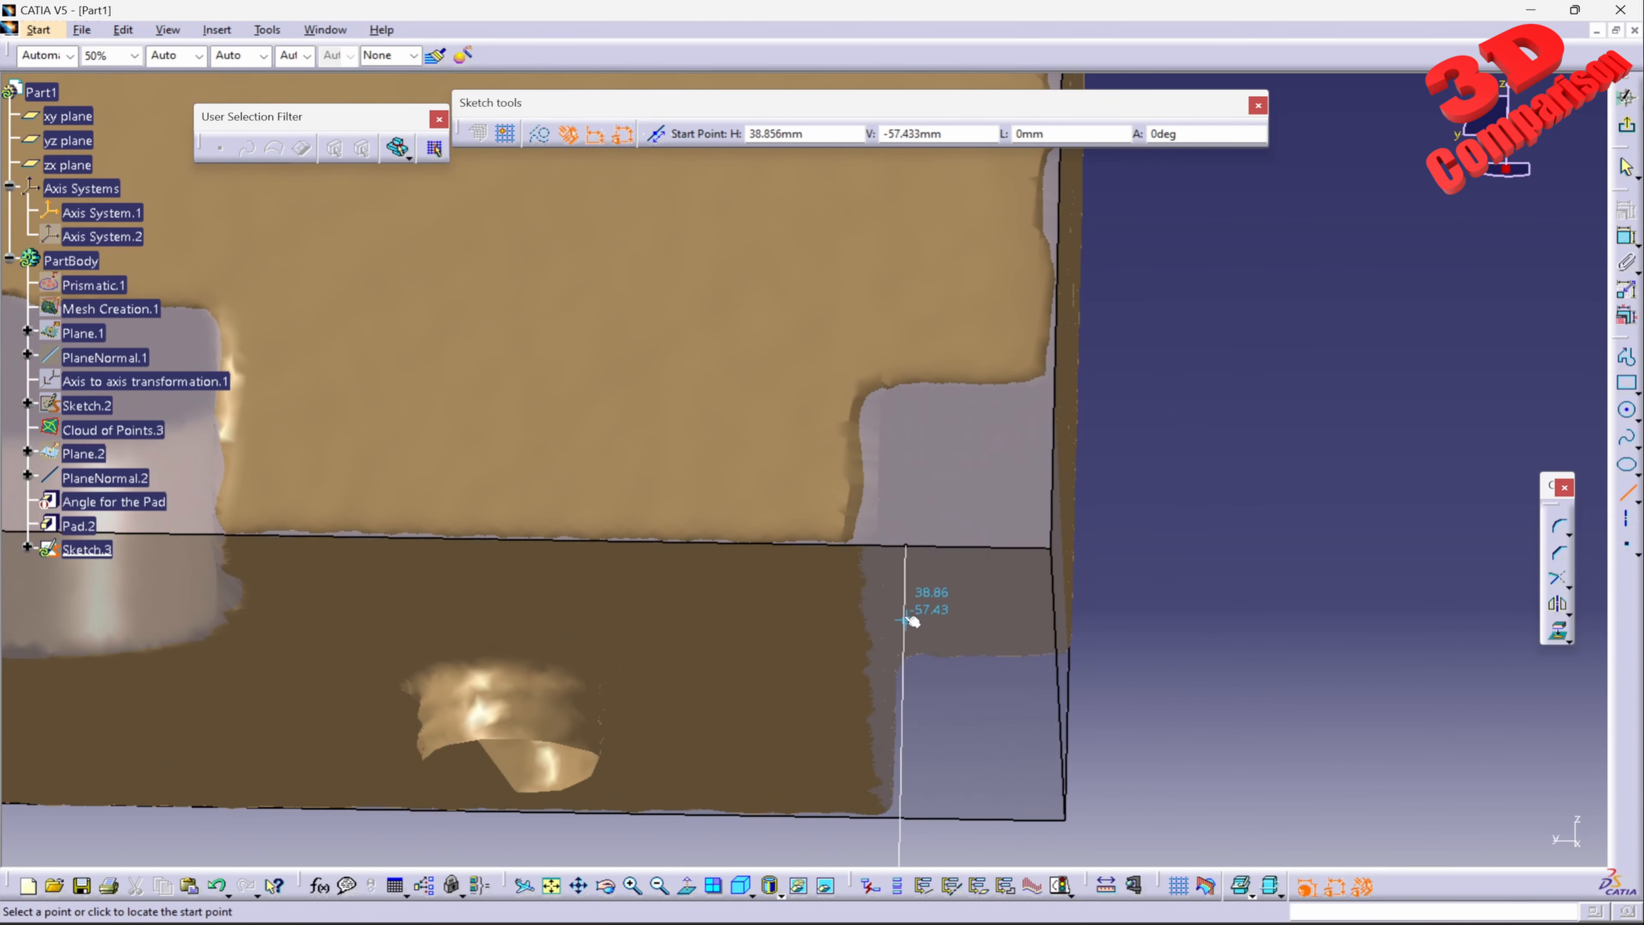
middle_click_drag(910, 615, 797, 601)
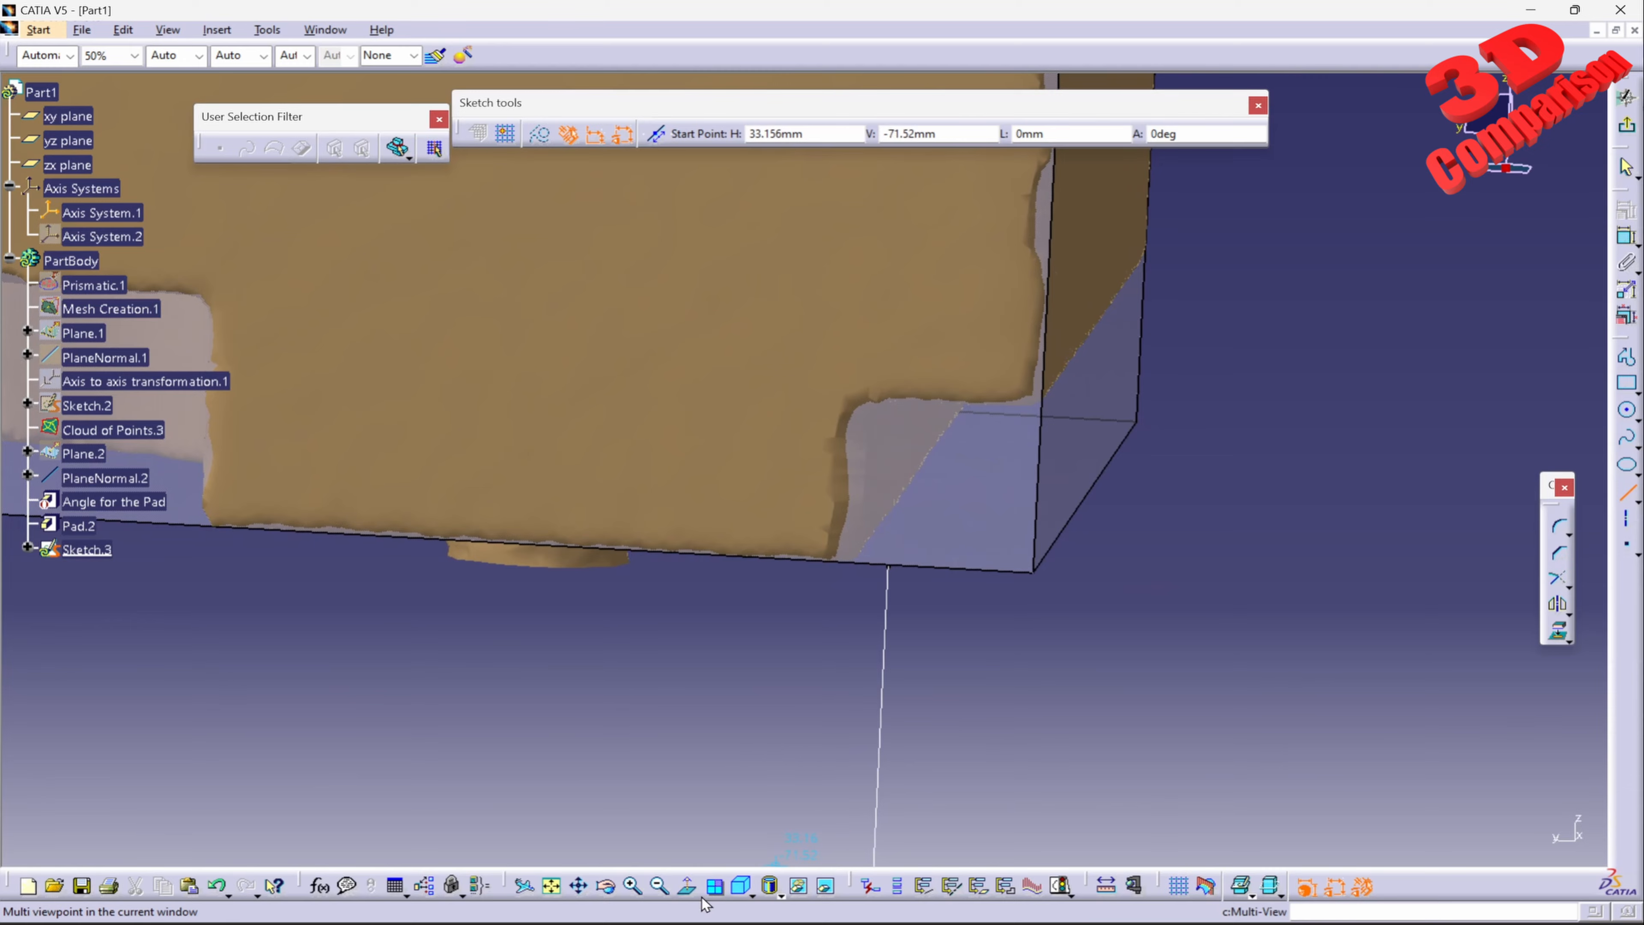
left_click(690, 888)
middle_click_drag(904, 629, 924, 532)
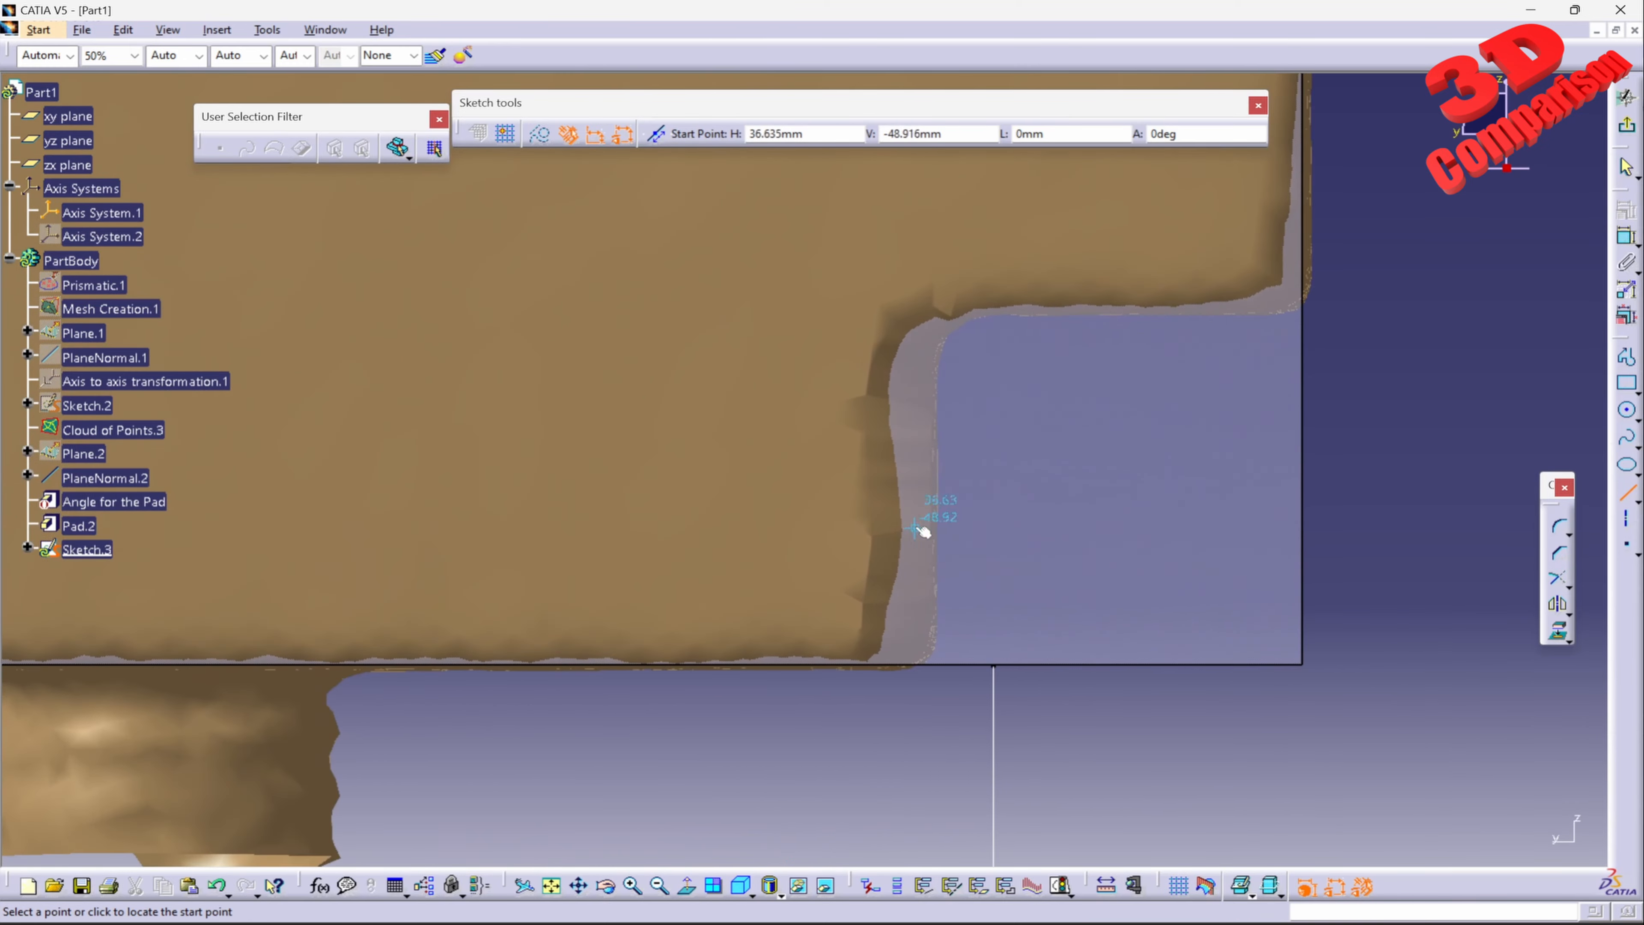
mouse_move(936, 365)
middle_mouse_down()
mouse_move(804, 382)
mouse_move(771, 342)
mouse_move(678, 397)
middle_mouse_up()
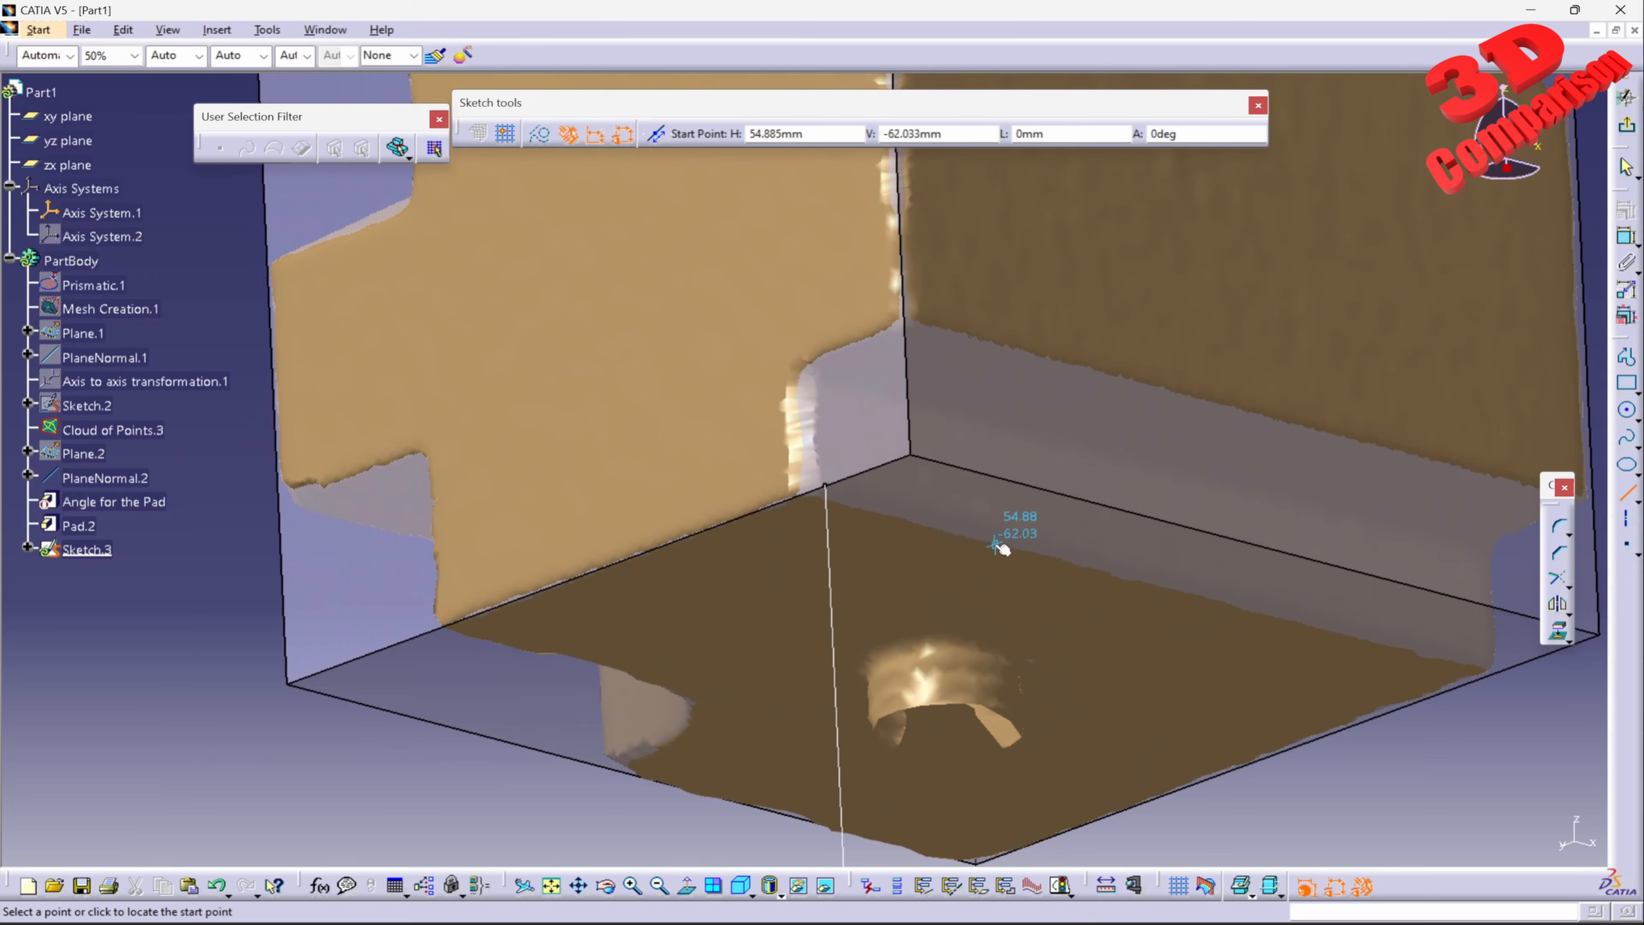
middle_click_drag(1014, 535, 834, 467)
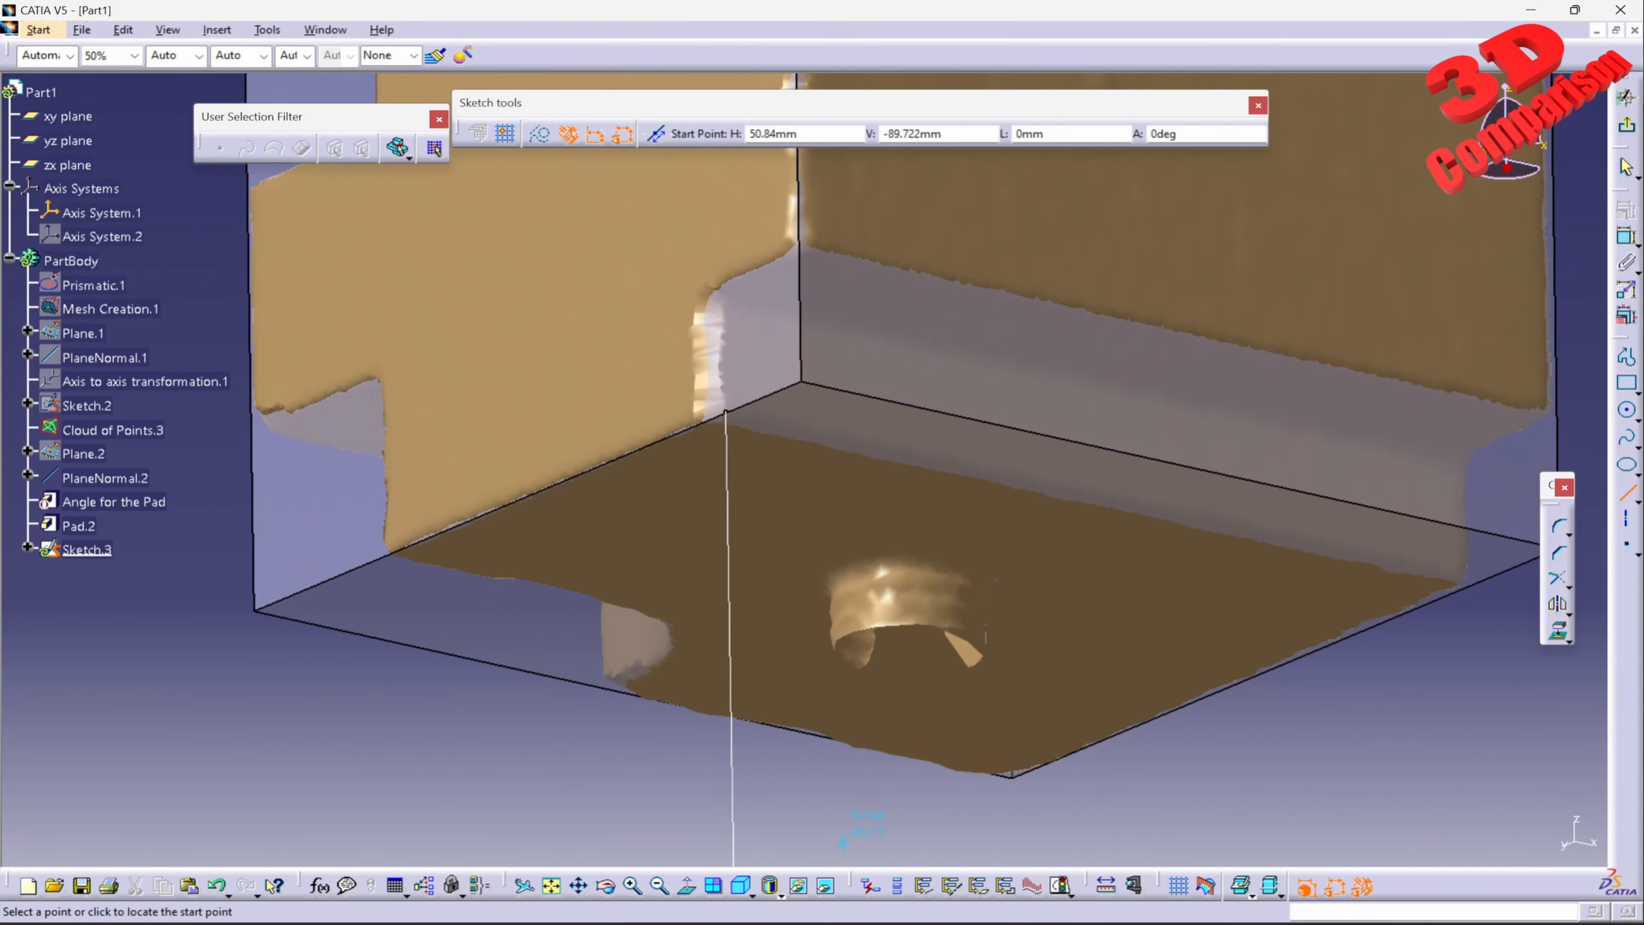
left_click(689, 889)
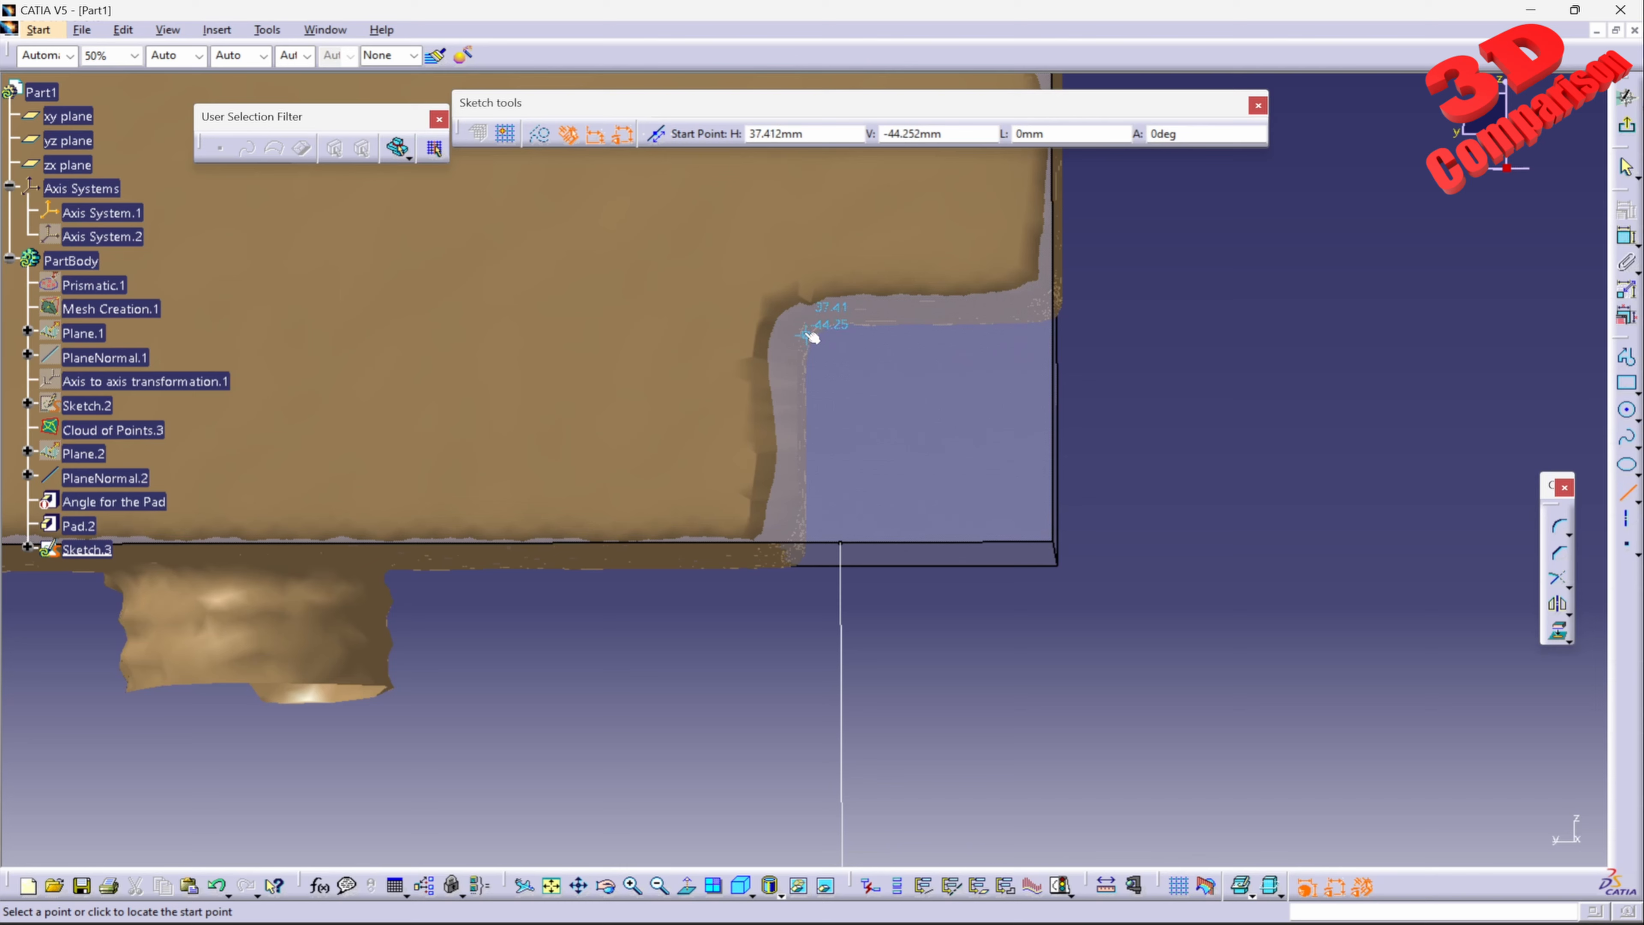
left_click(805, 332)
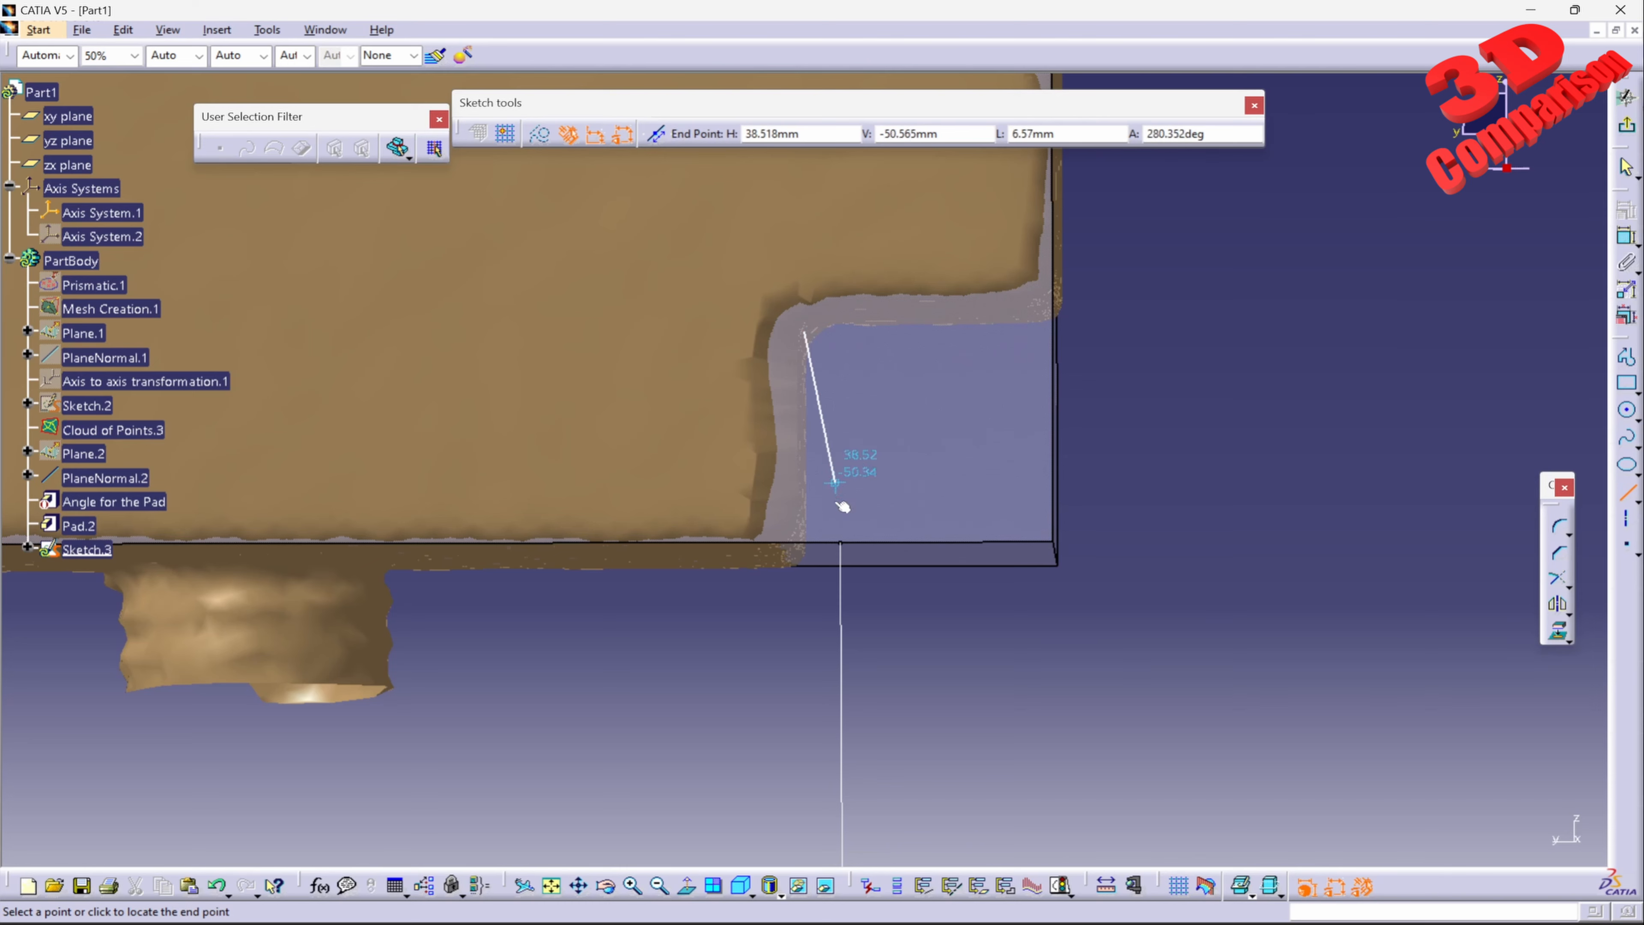
left_click(806, 652)
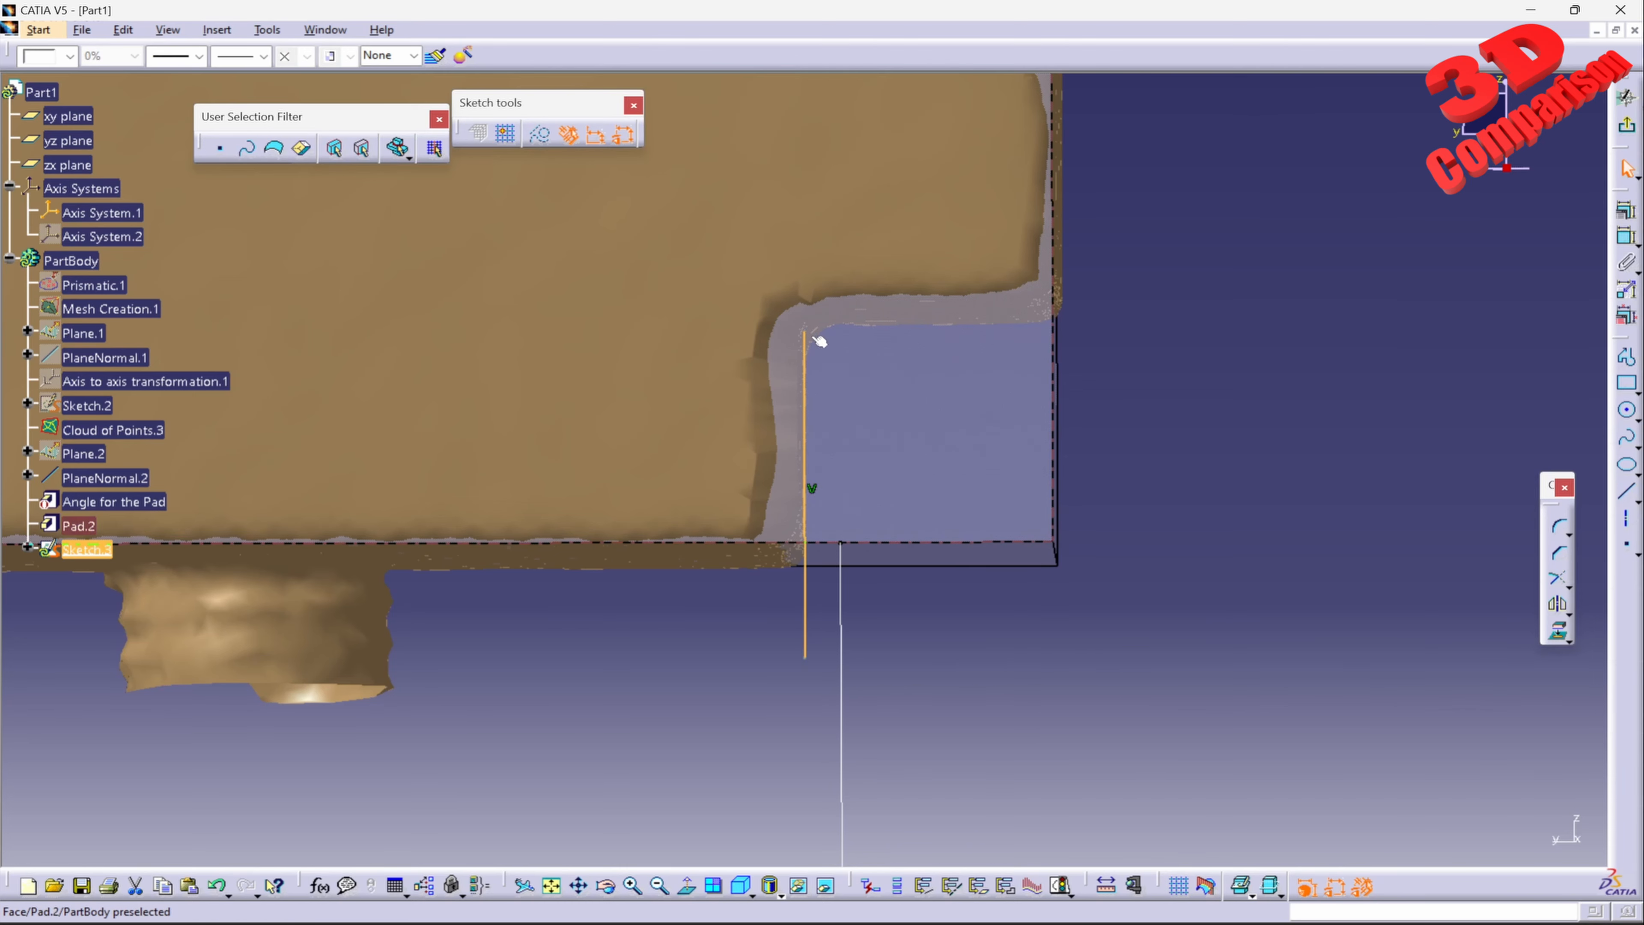
left_click(1256, 369)
Step: Draw a horizontal line about 13 mm long from the vertical line's upper end and shift it up to the notch's upper edge
left_click(1630, 495)
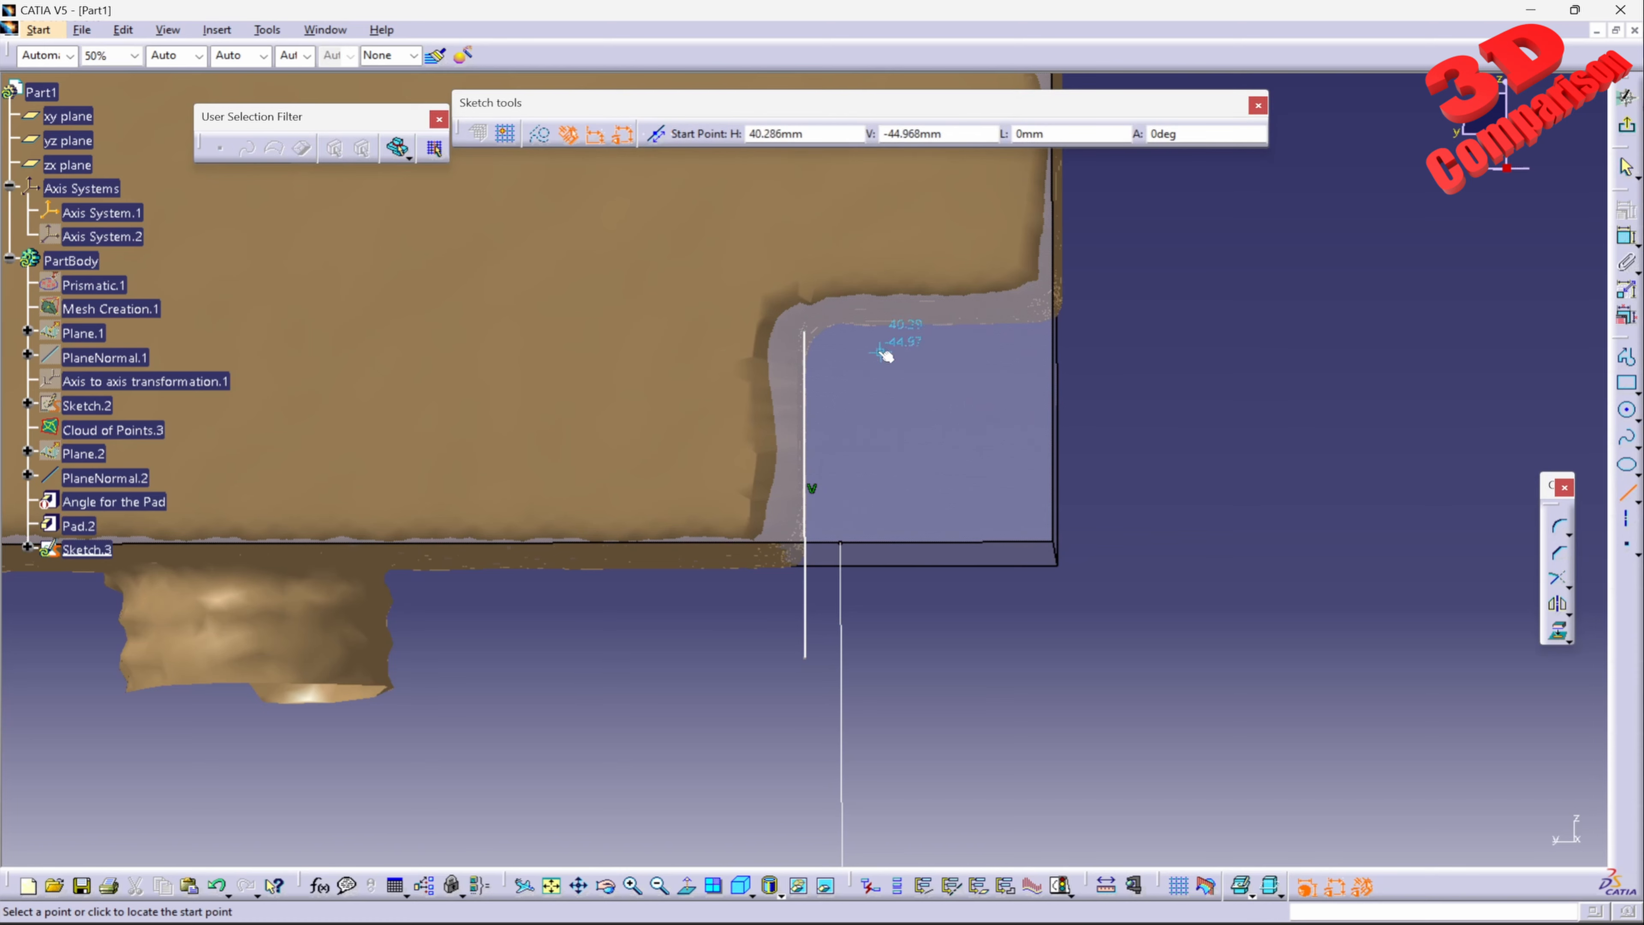
left_click(805, 332)
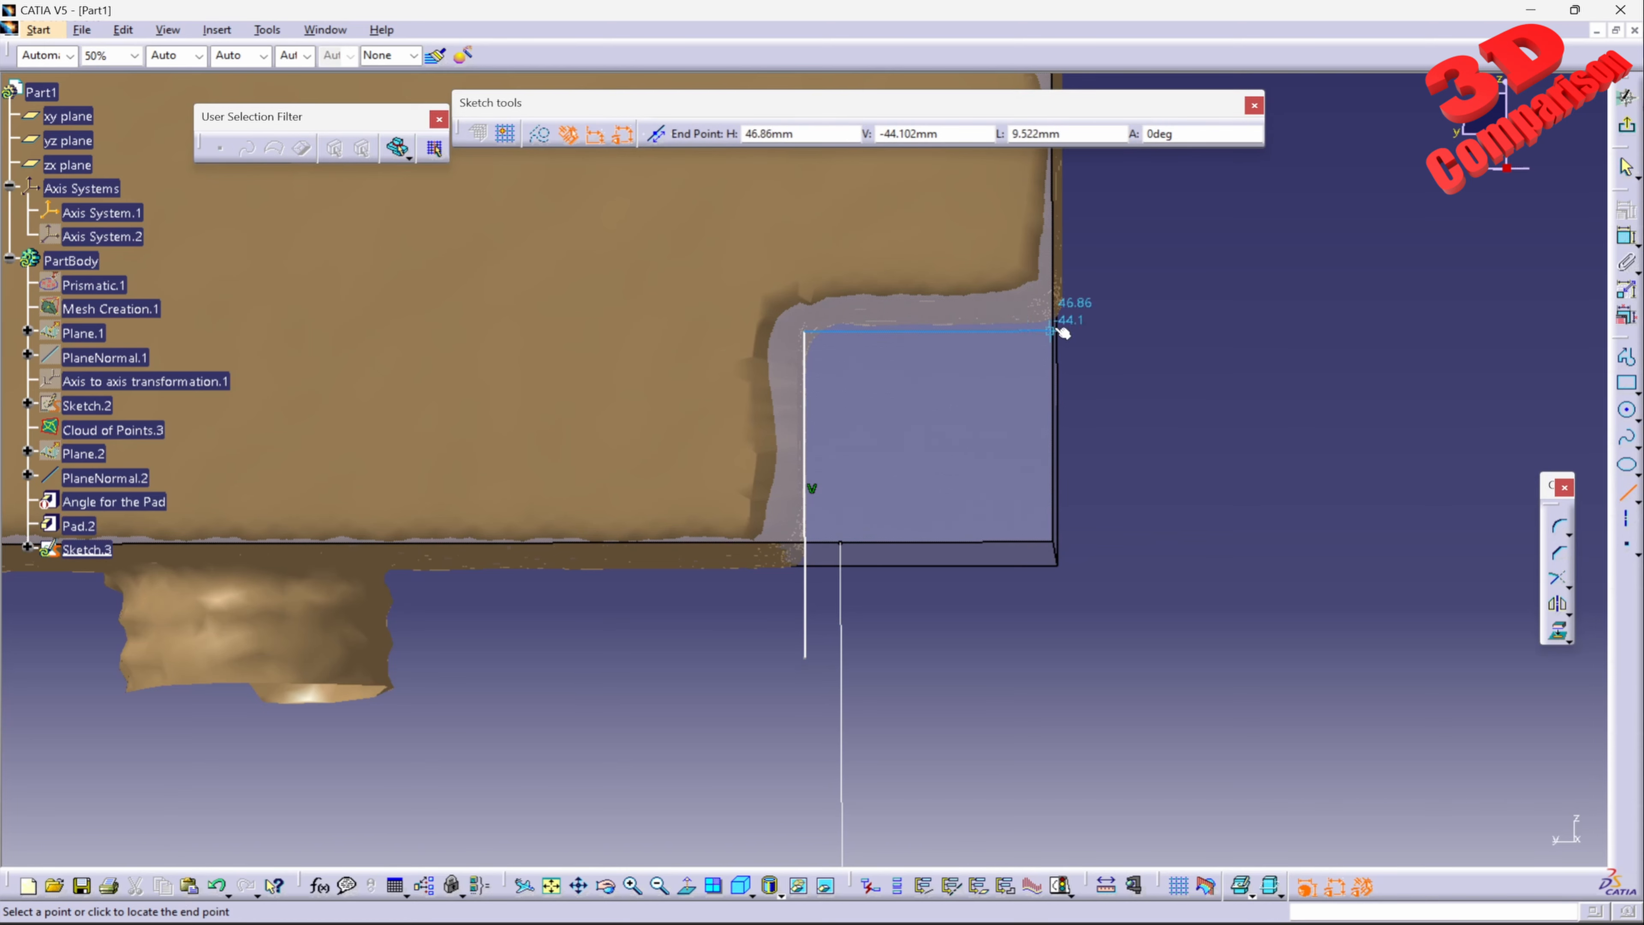
left_click(1144, 327)
left_click_drag(1018, 328, 1013, 323)
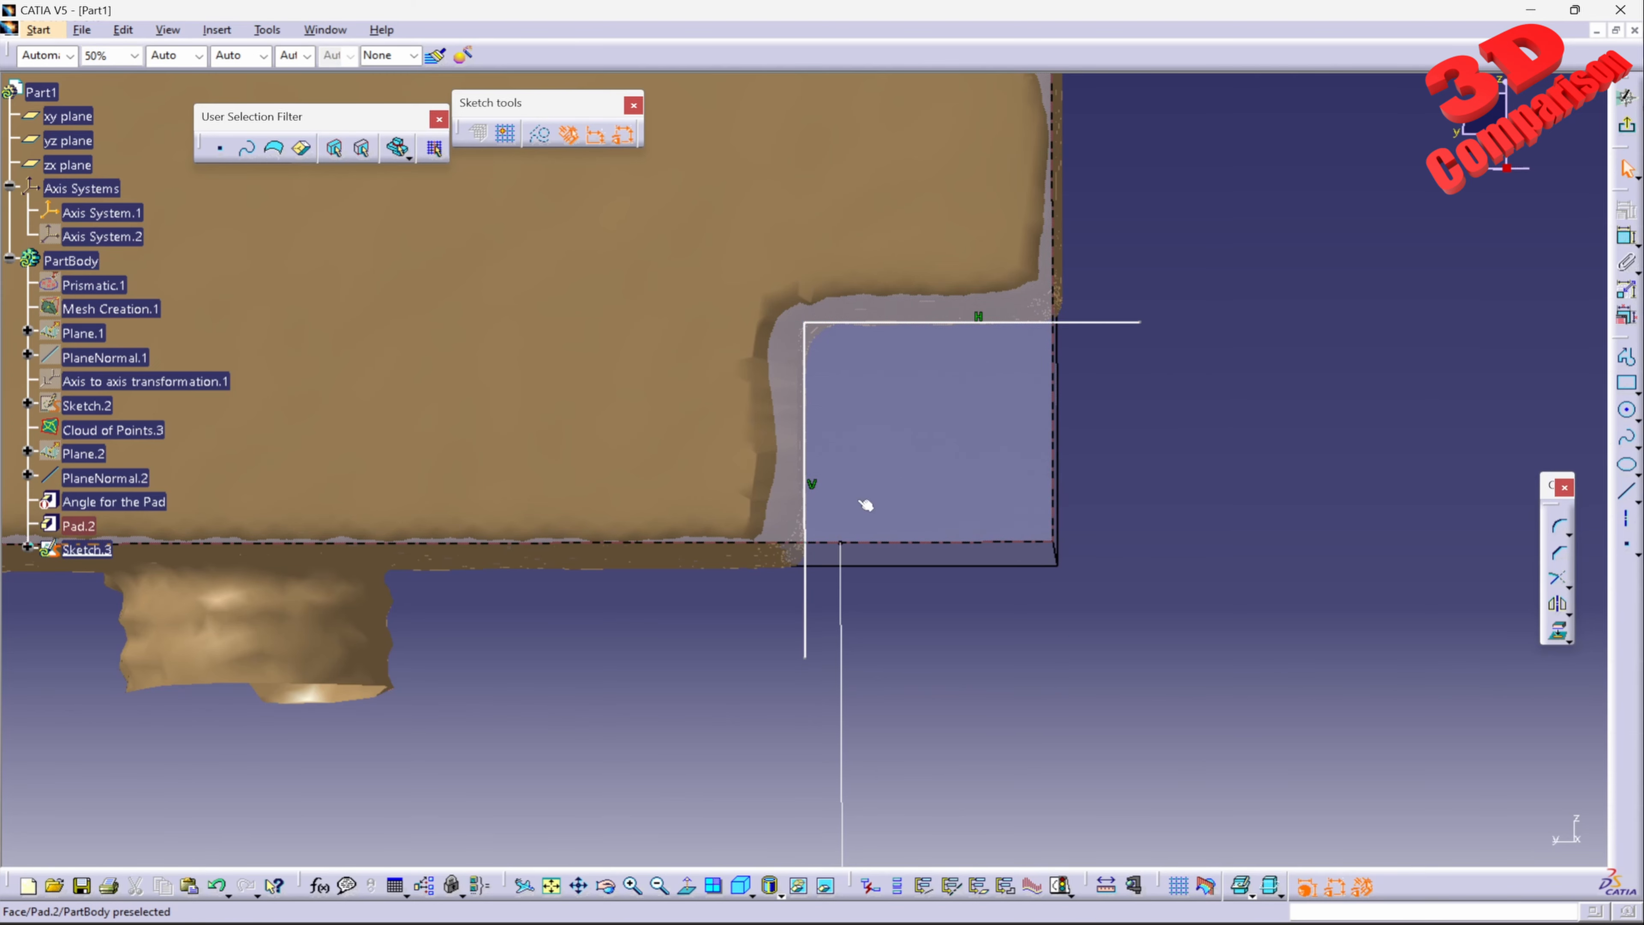
Step: Exit the sketch and define a pocket from the open notch profile Sketch.3 with a depth of 200 mm
left_click(1626, 98)
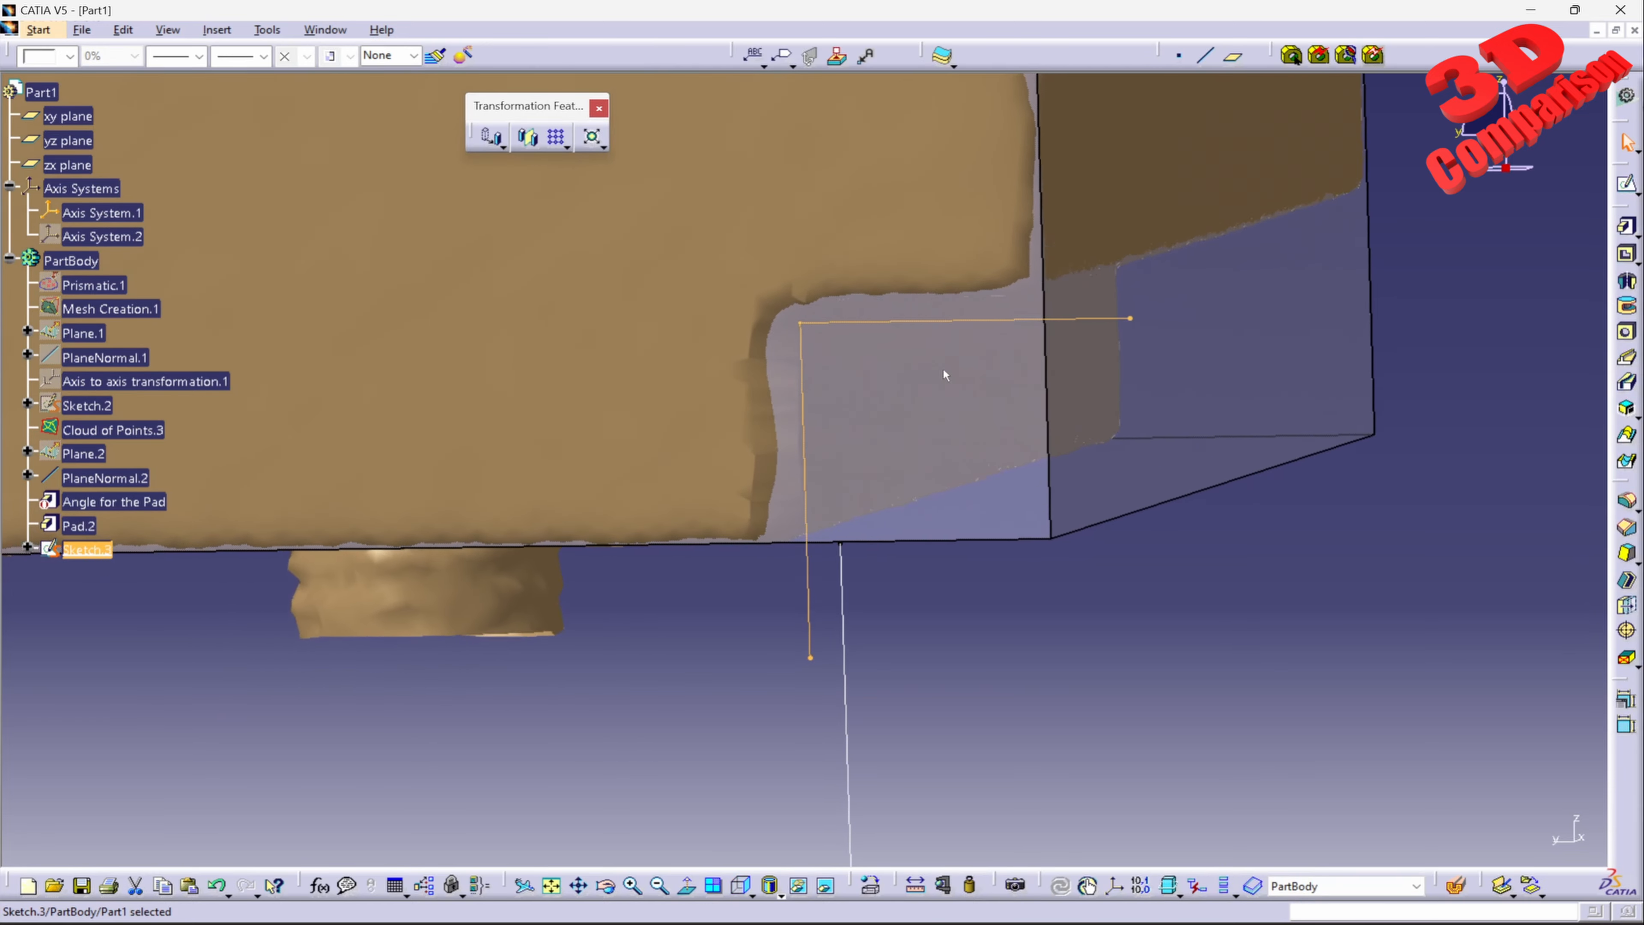
mouse_move(944, 371)
middle_mouse_down()
mouse_move(954, 462)
mouse_move(814, 439)
middle_mouse_up()
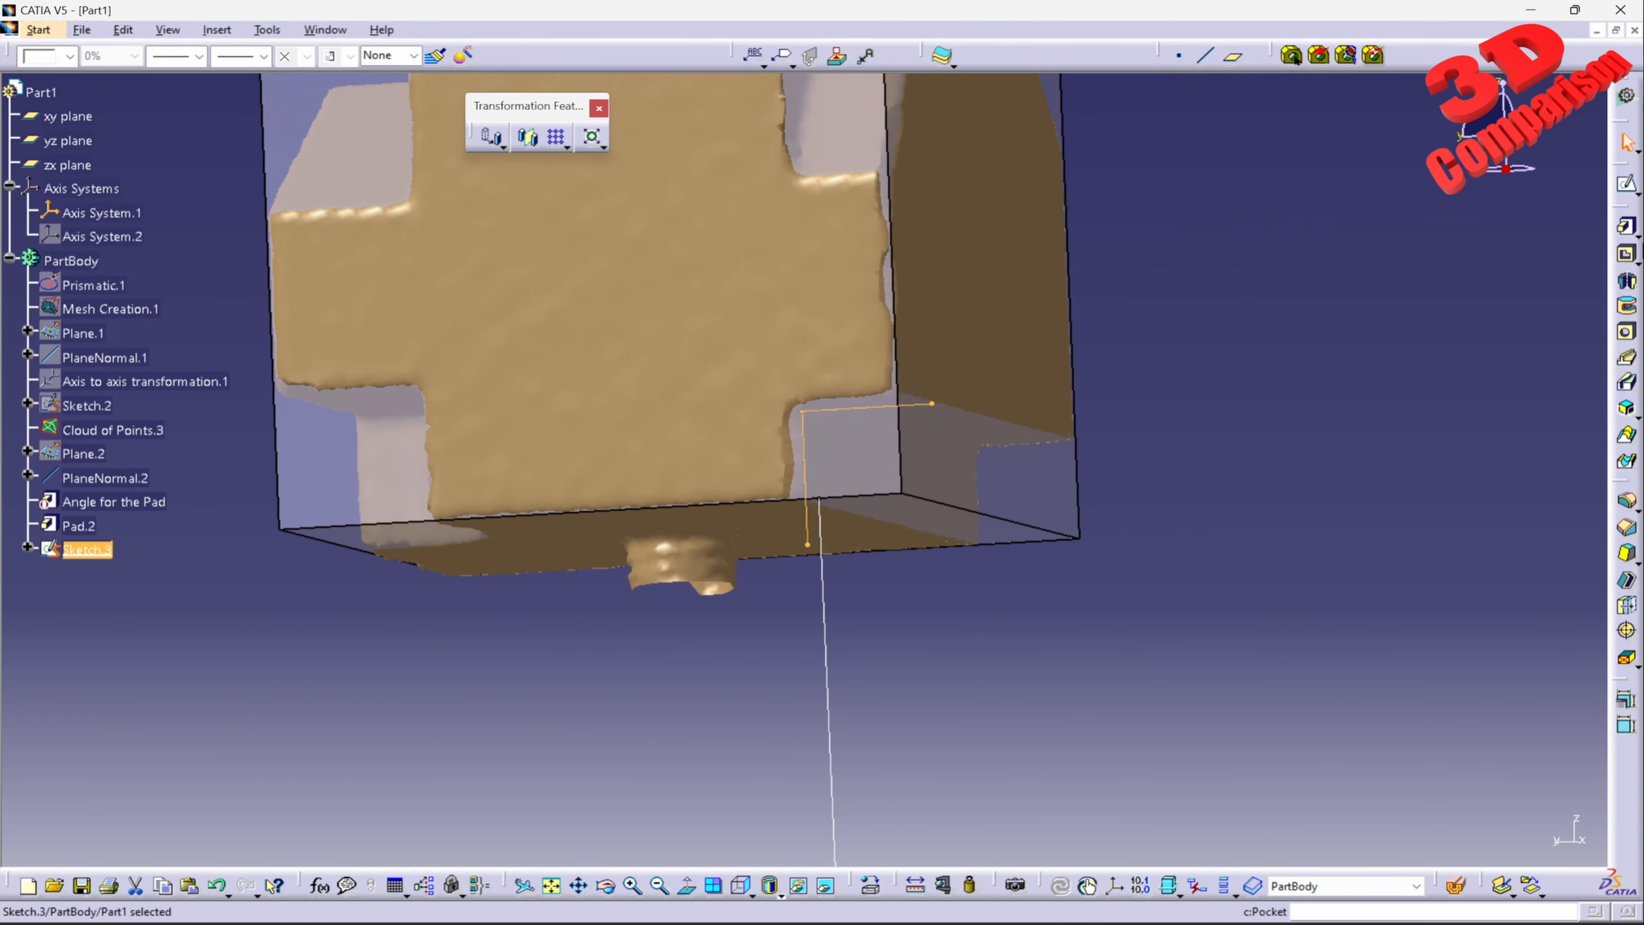
left_click(1629, 259)
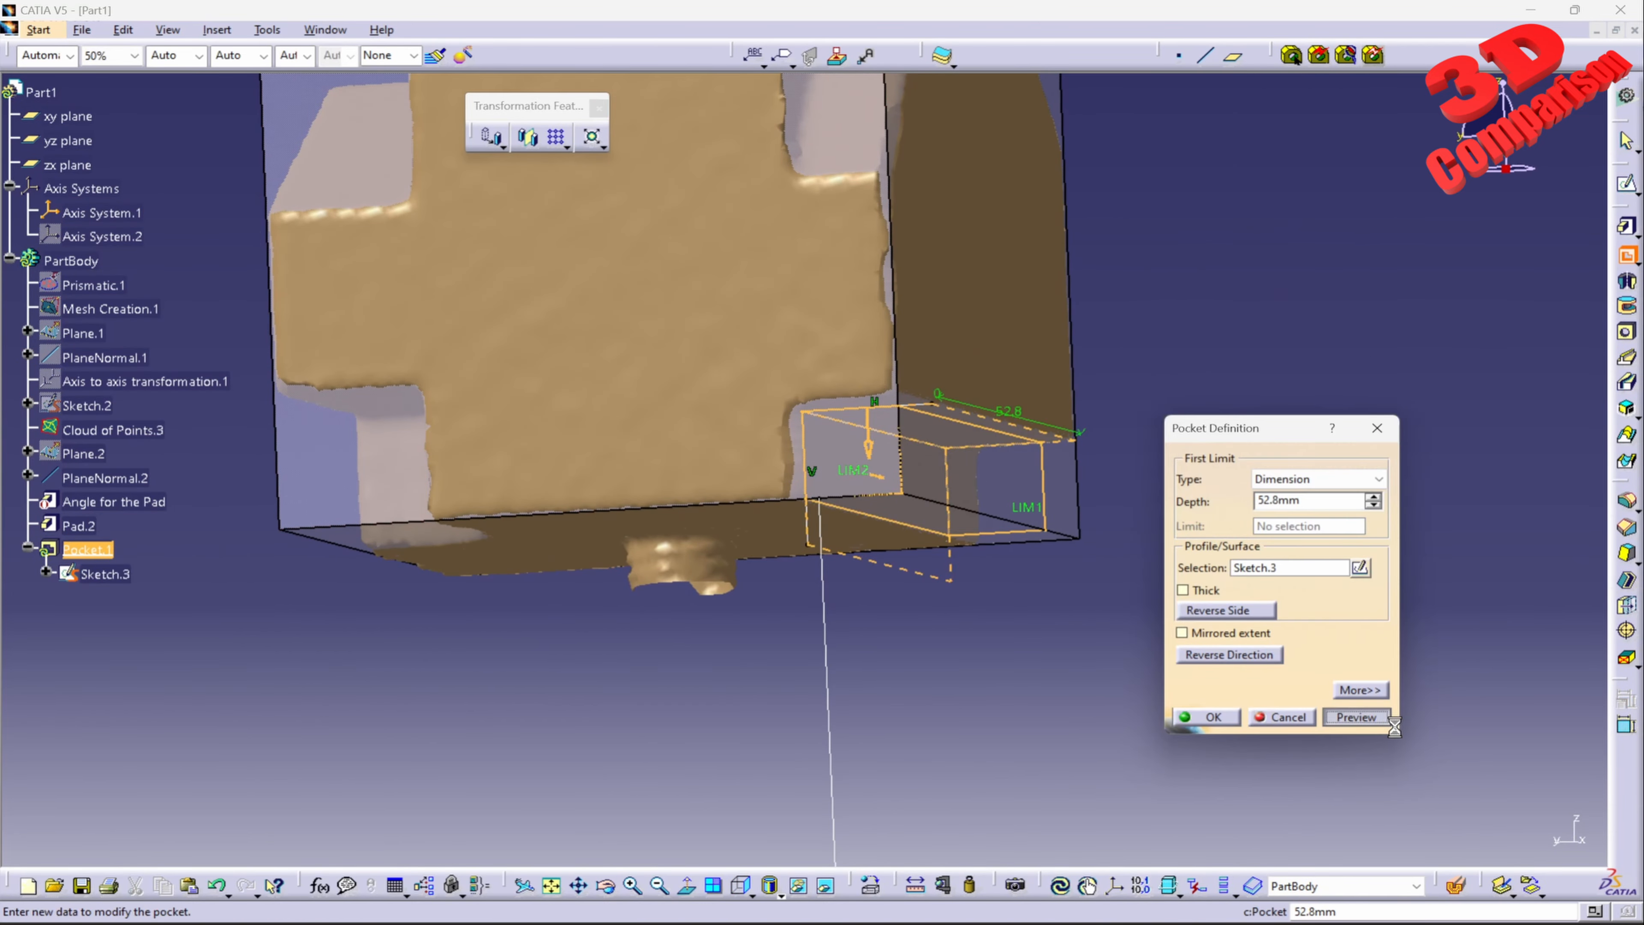
middle_click_drag(1060, 494, 821, 601)
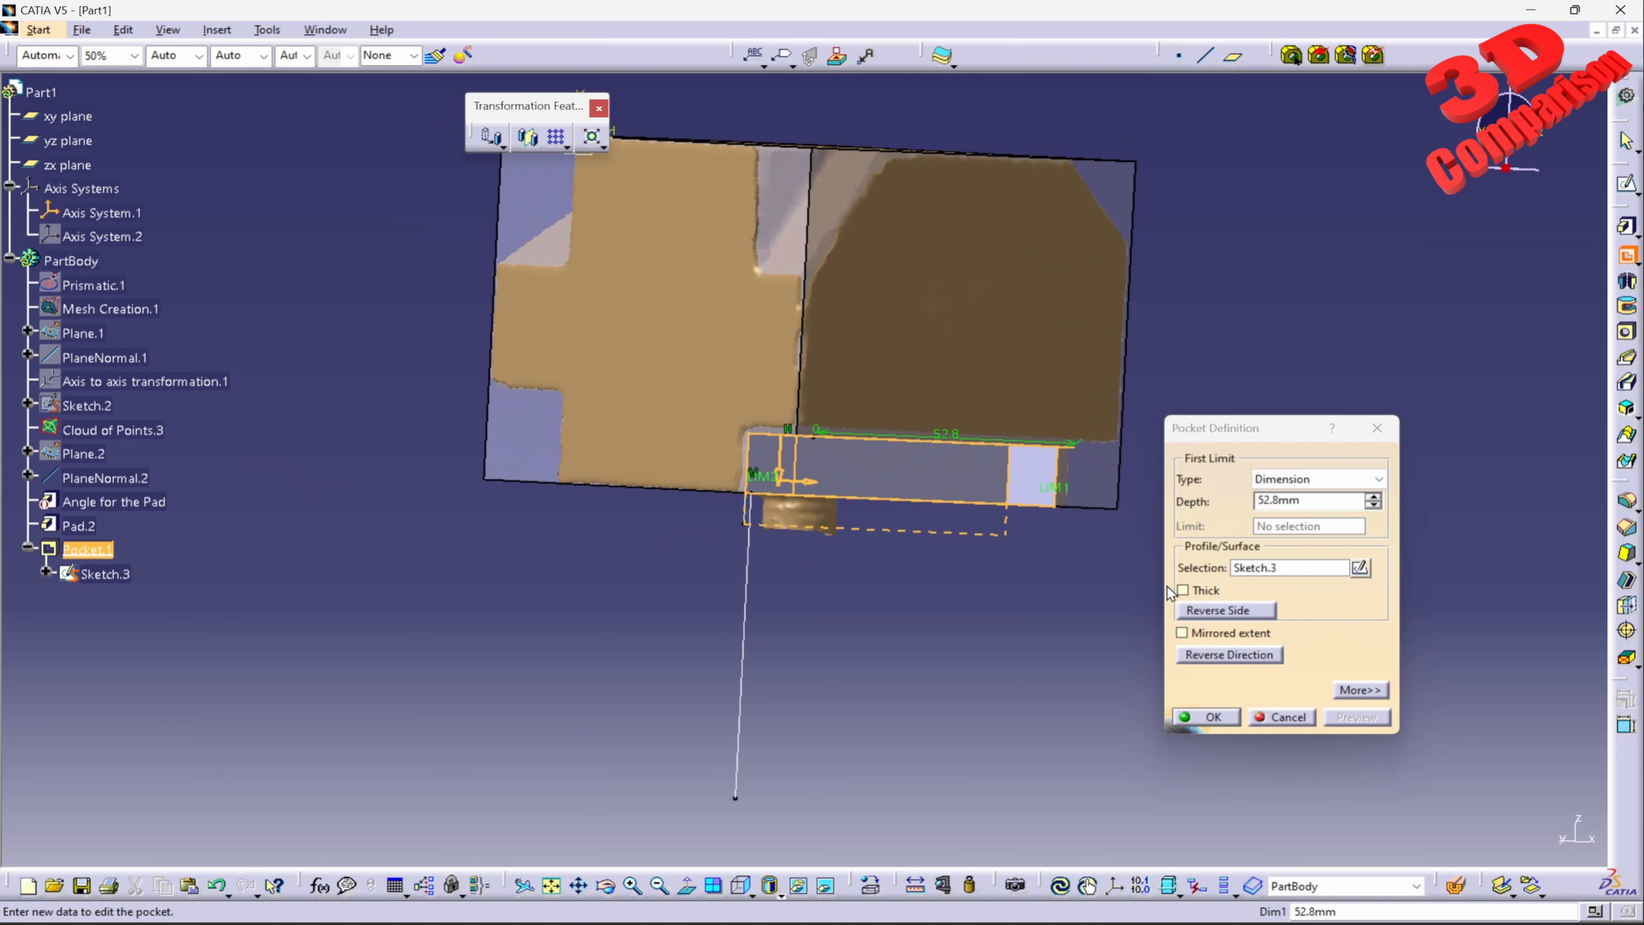
left_click(1372, 495)
left_click(1373, 495)
left_click(1372, 496)
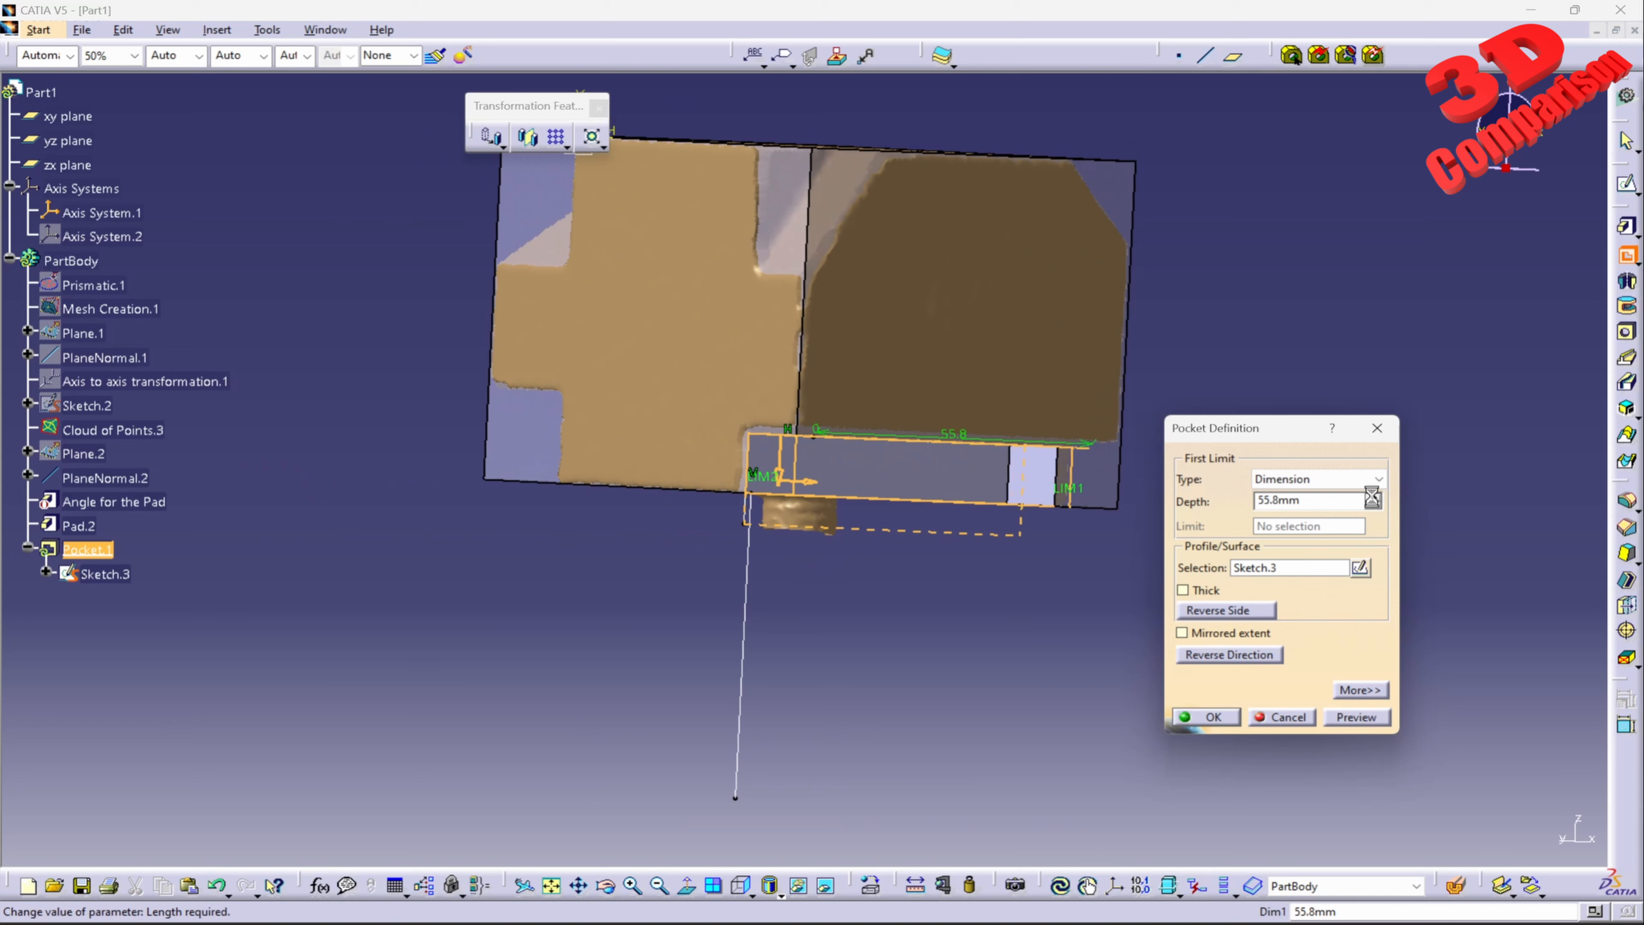
type("200")
key("Return")
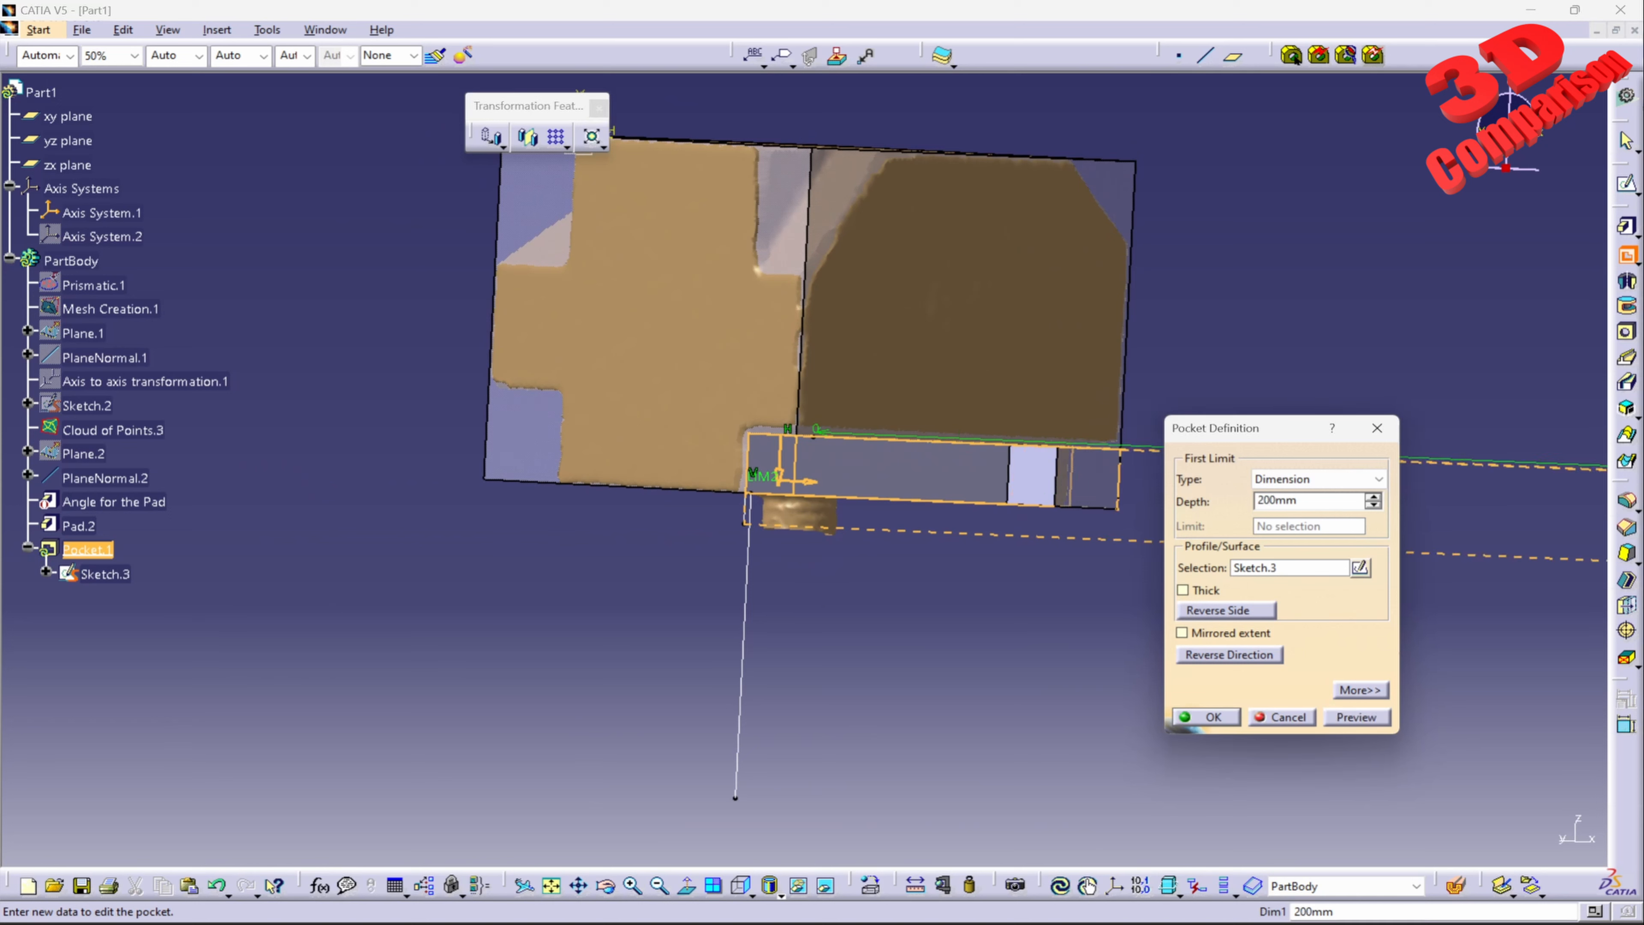
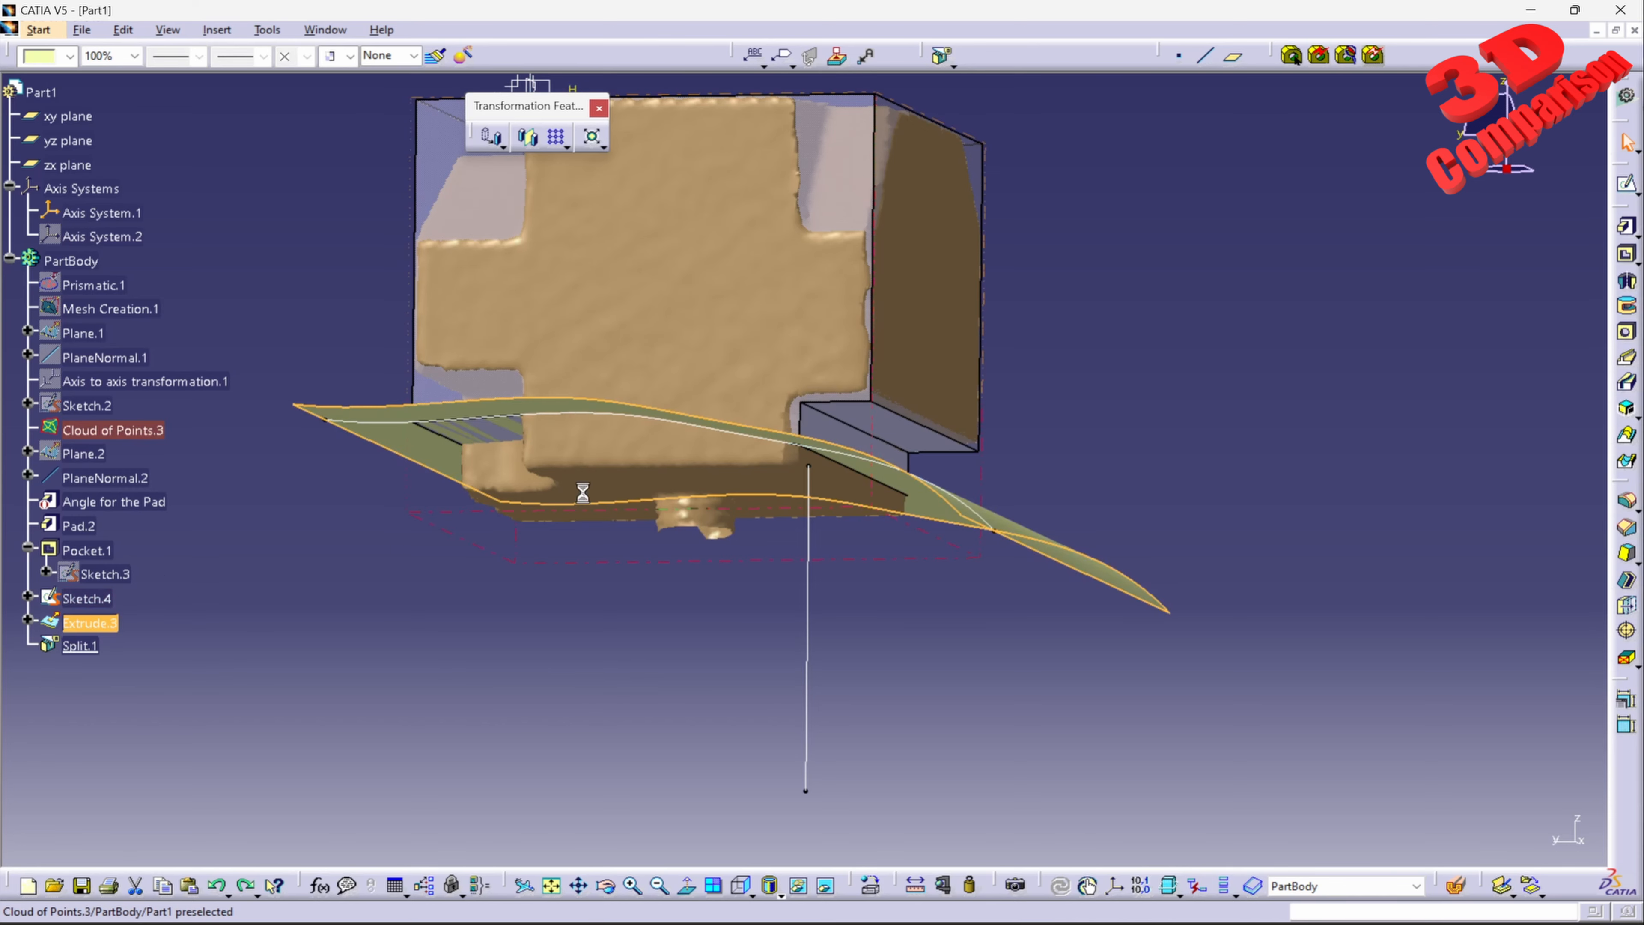
Step: Delete the Split.1 feature, the Extrude.3 surface and its Sketch.4 from the part
left_click(349, 633)
left_click(95, 645)
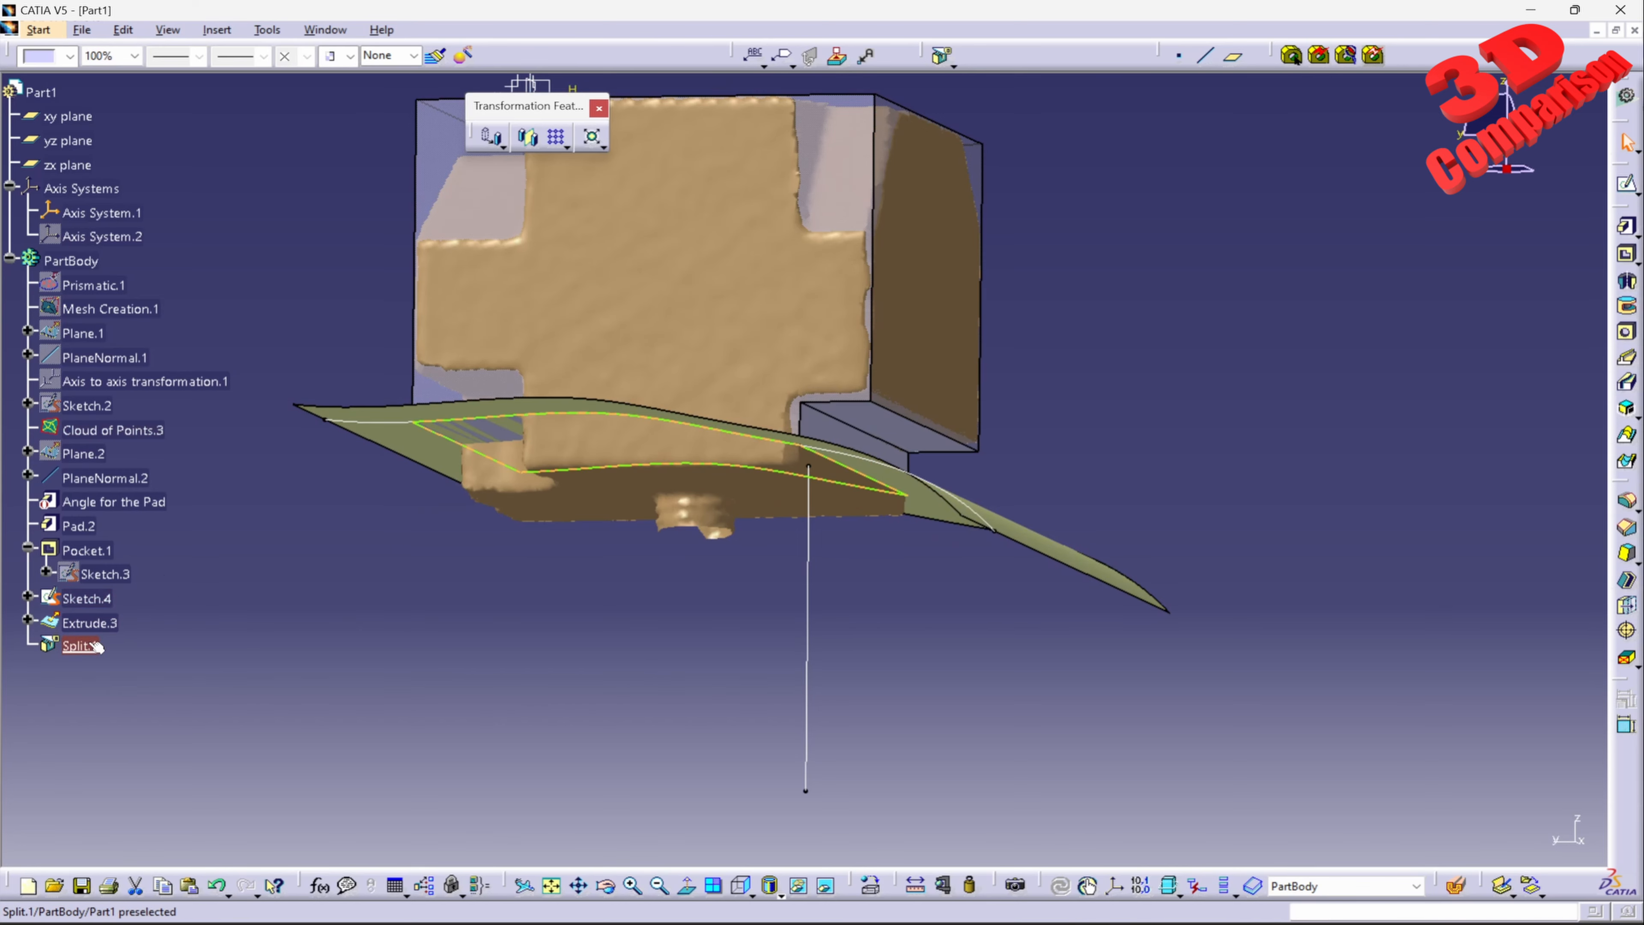
key("Delete")
key("Return")
left_click(88, 621)
key("Delete")
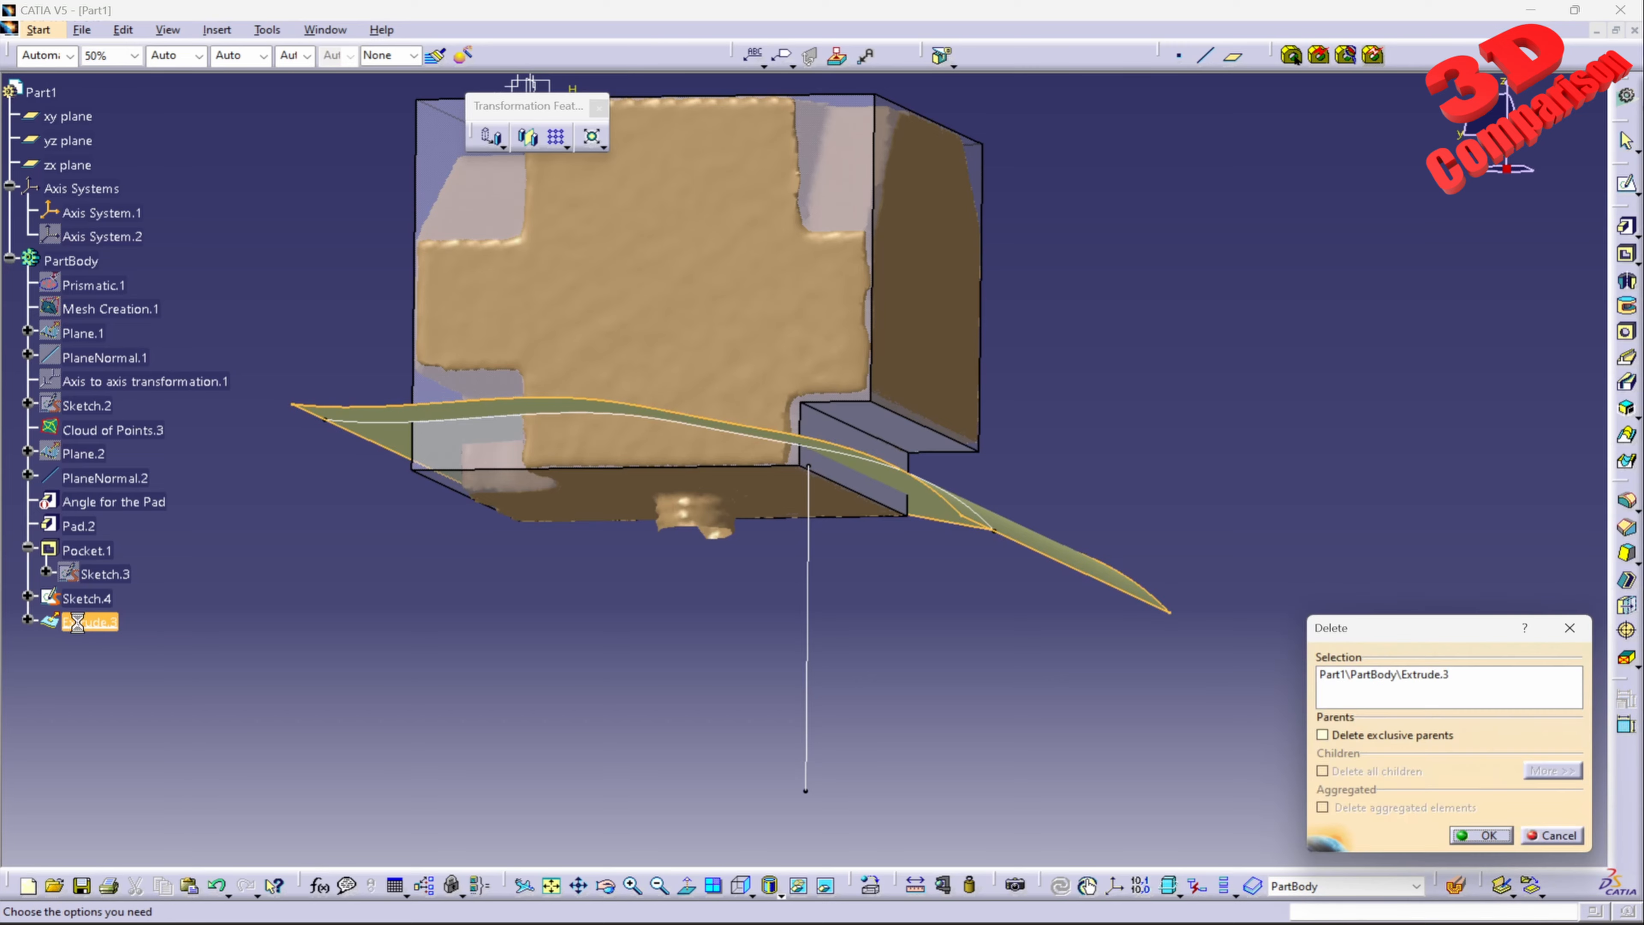
key("Return")
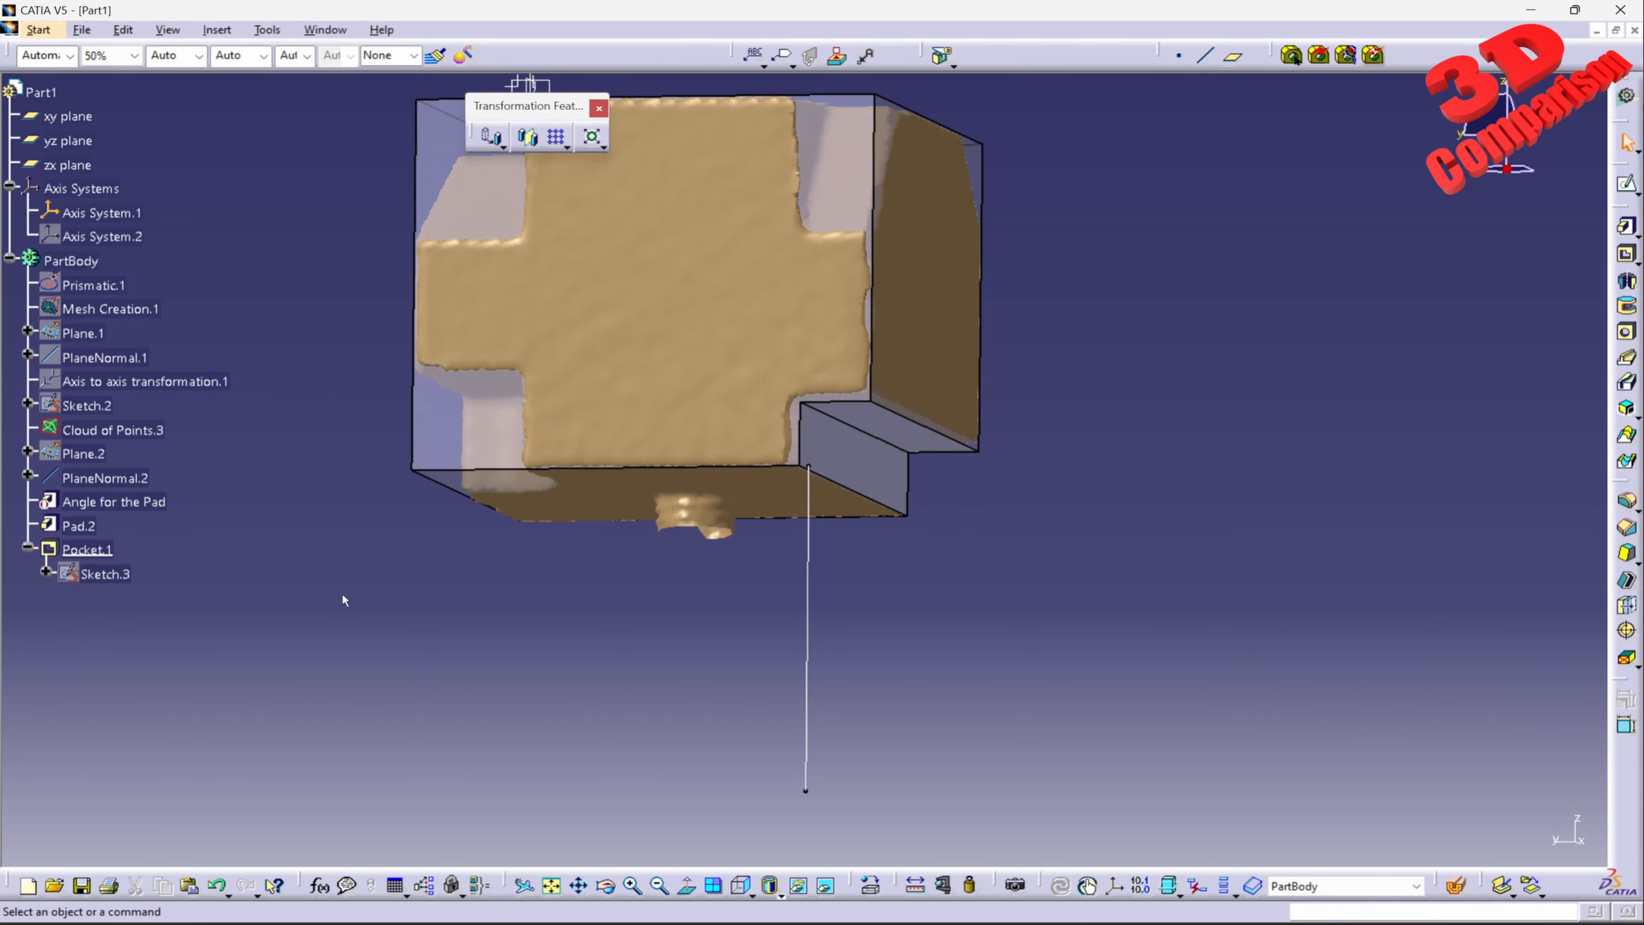
Step: Hide the PlaneNormal.2 line below the part
middle_click_drag(534, 394, 745, 466)
right_click(898, 619)
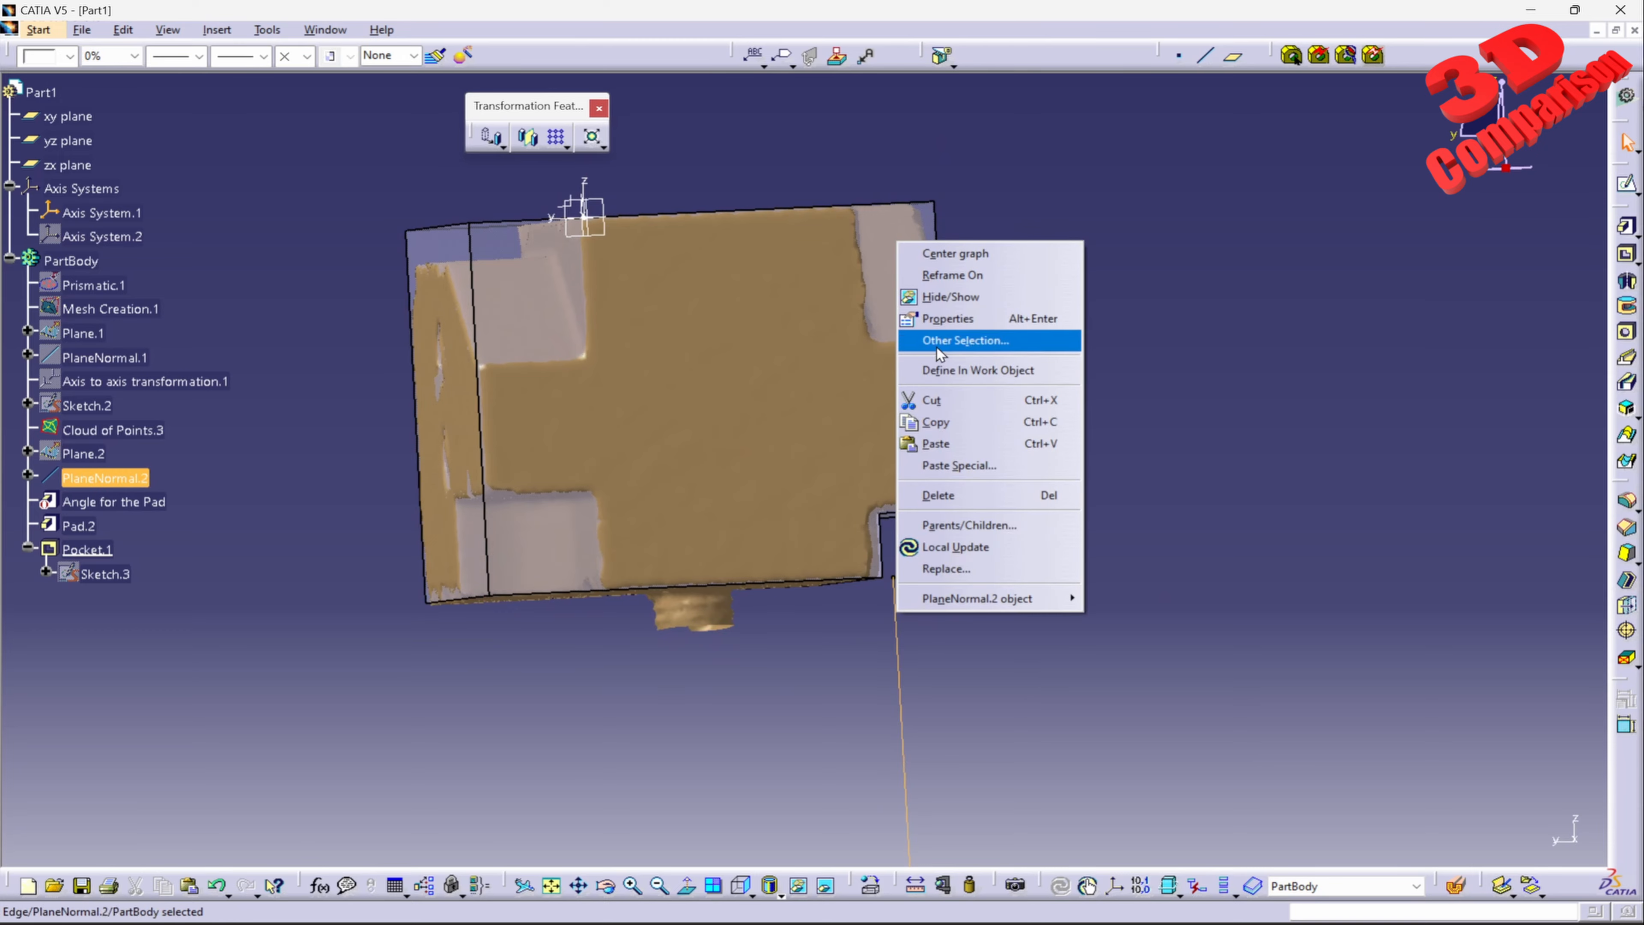
left_click(940, 298)
mouse_move(939, 298)
middle_mouse_down()
mouse_move(1152, 357)
mouse_move(826, 414)
middle_mouse_up()
left_click(826, 414)
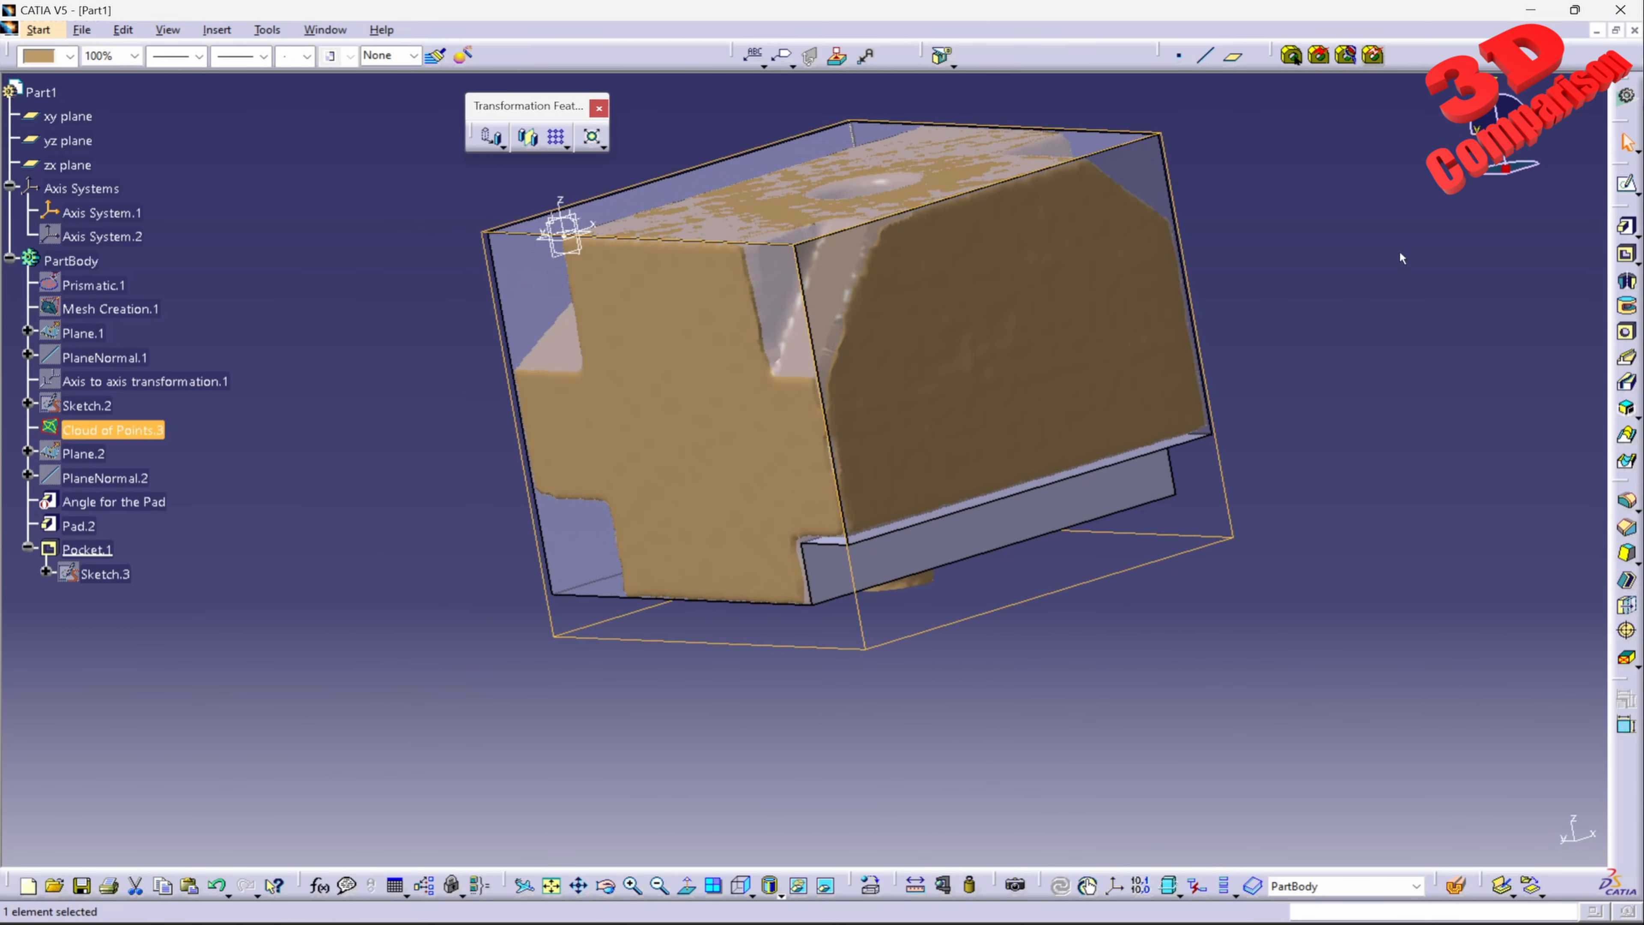
Step: Start a sketch on the Pad.2 side face and draw a slanted line along the mesh's beveled upper corner, extending past both pad edges
left_click(1618, 191)
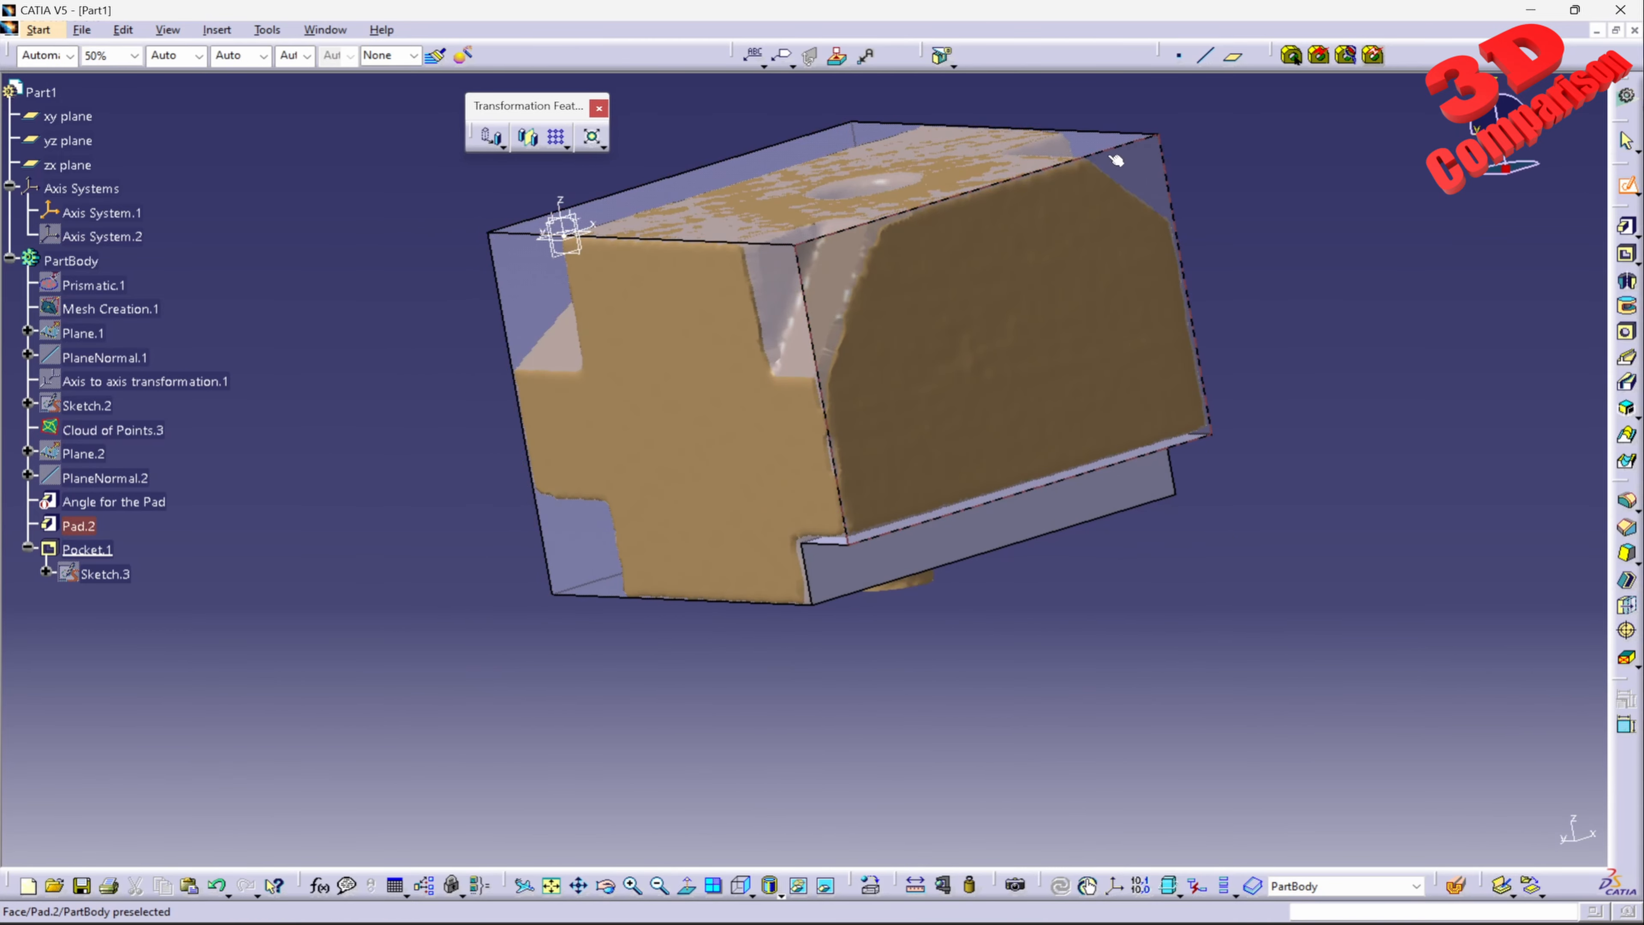
left_click(1129, 161)
middle_click_drag(1115, 353, 1048, 402)
left_click(1626, 491)
left_click(617, 668)
left_click(943, 257)
mouse_move(951, 456)
middle_mouse_down()
mouse_move(1002, 654)
mouse_move(1032, 660)
mouse_move(870, 507)
middle_mouse_up()
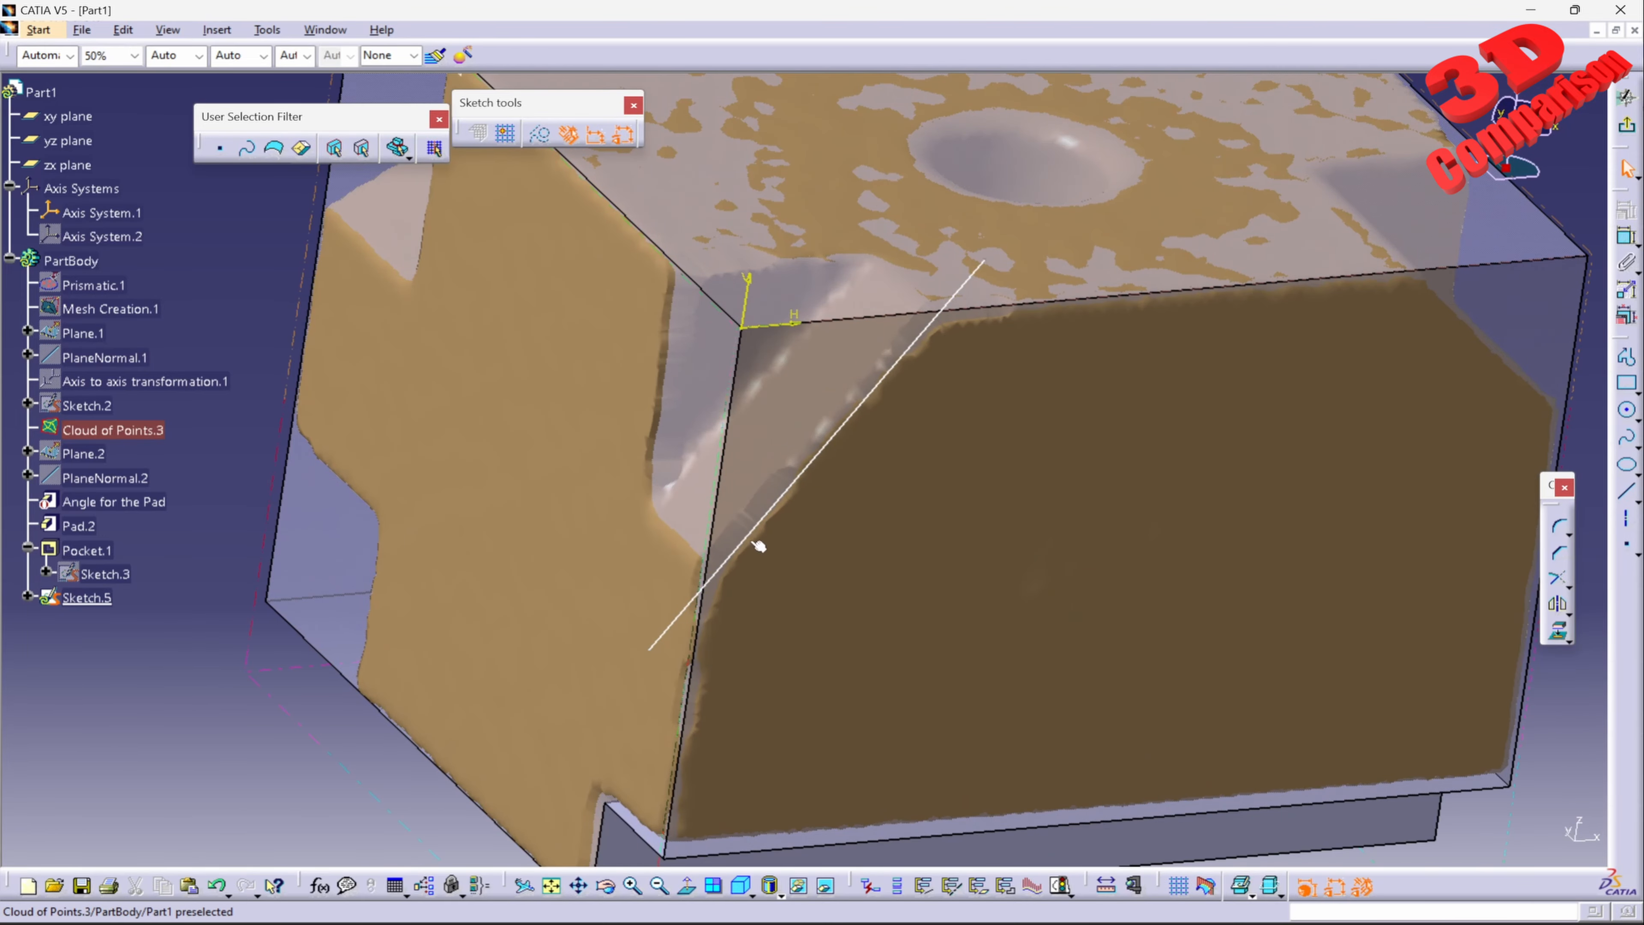
left_click_drag(745, 544, 740, 541)
middle_click(948, 600)
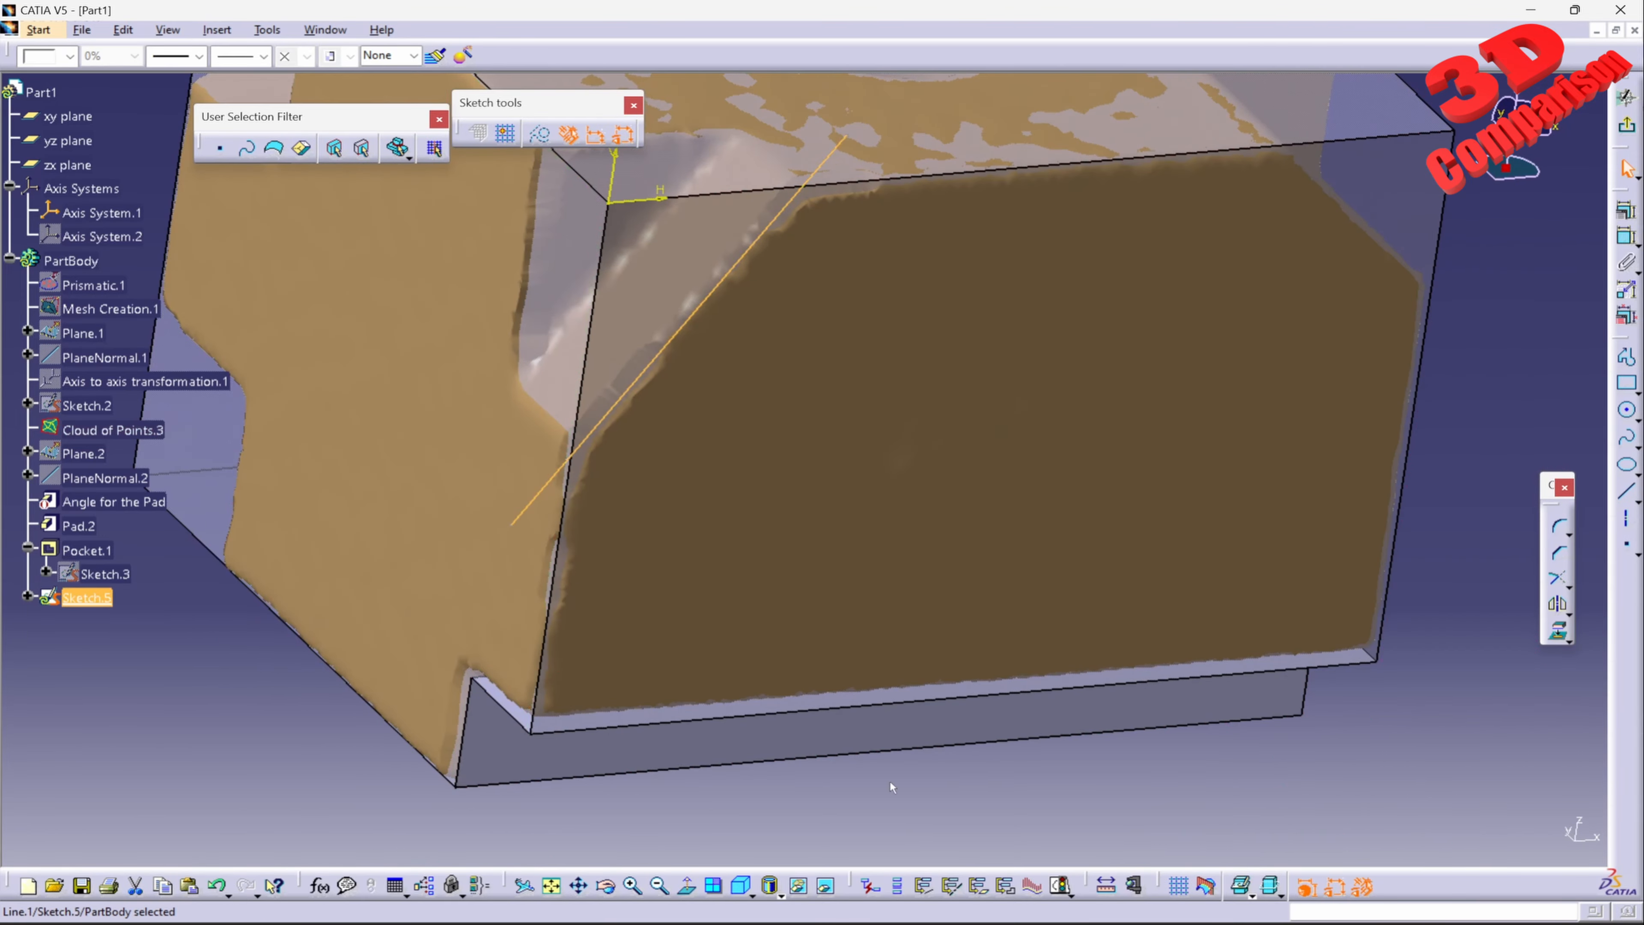
left_click(685, 888)
Step: Exit the sketch and define a pocket from the slanted line in Sketch.5 with a depth of 22 mm
left_click(1627, 125)
left_click(1628, 255)
middle_click_drag(647, 369, 776, 424)
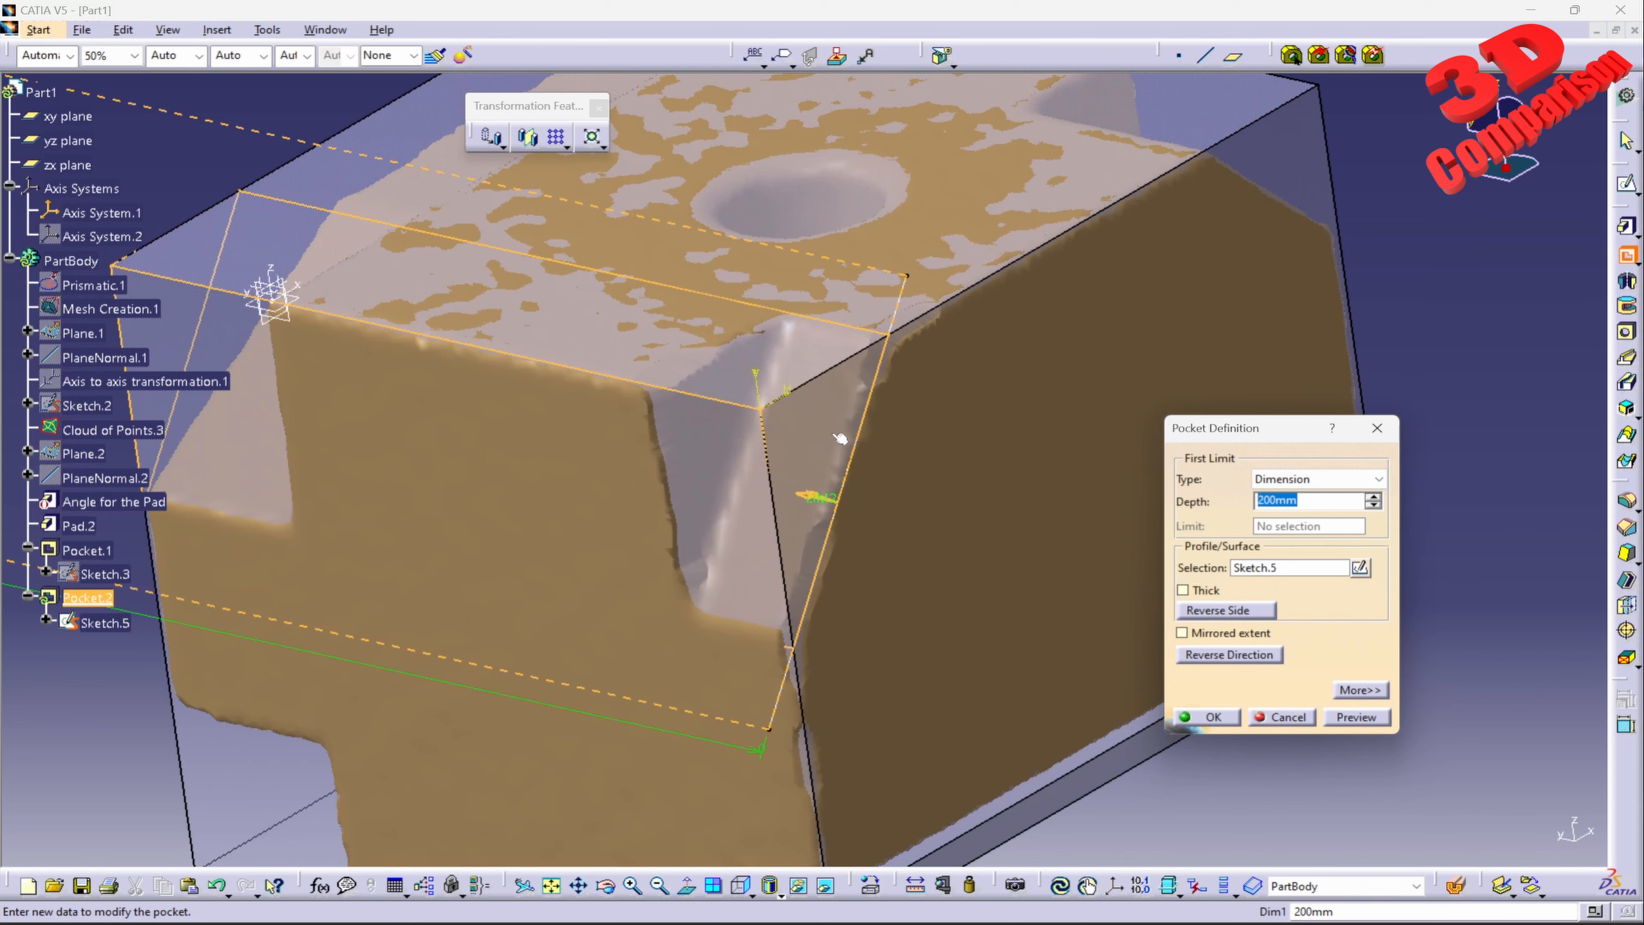
type("22")
middle_click_drag(537, 462, 782, 372)
Step: Set the depth of the Sketch.5 pocket to 10 mm and preview it
double_click(1304, 500)
type("1")
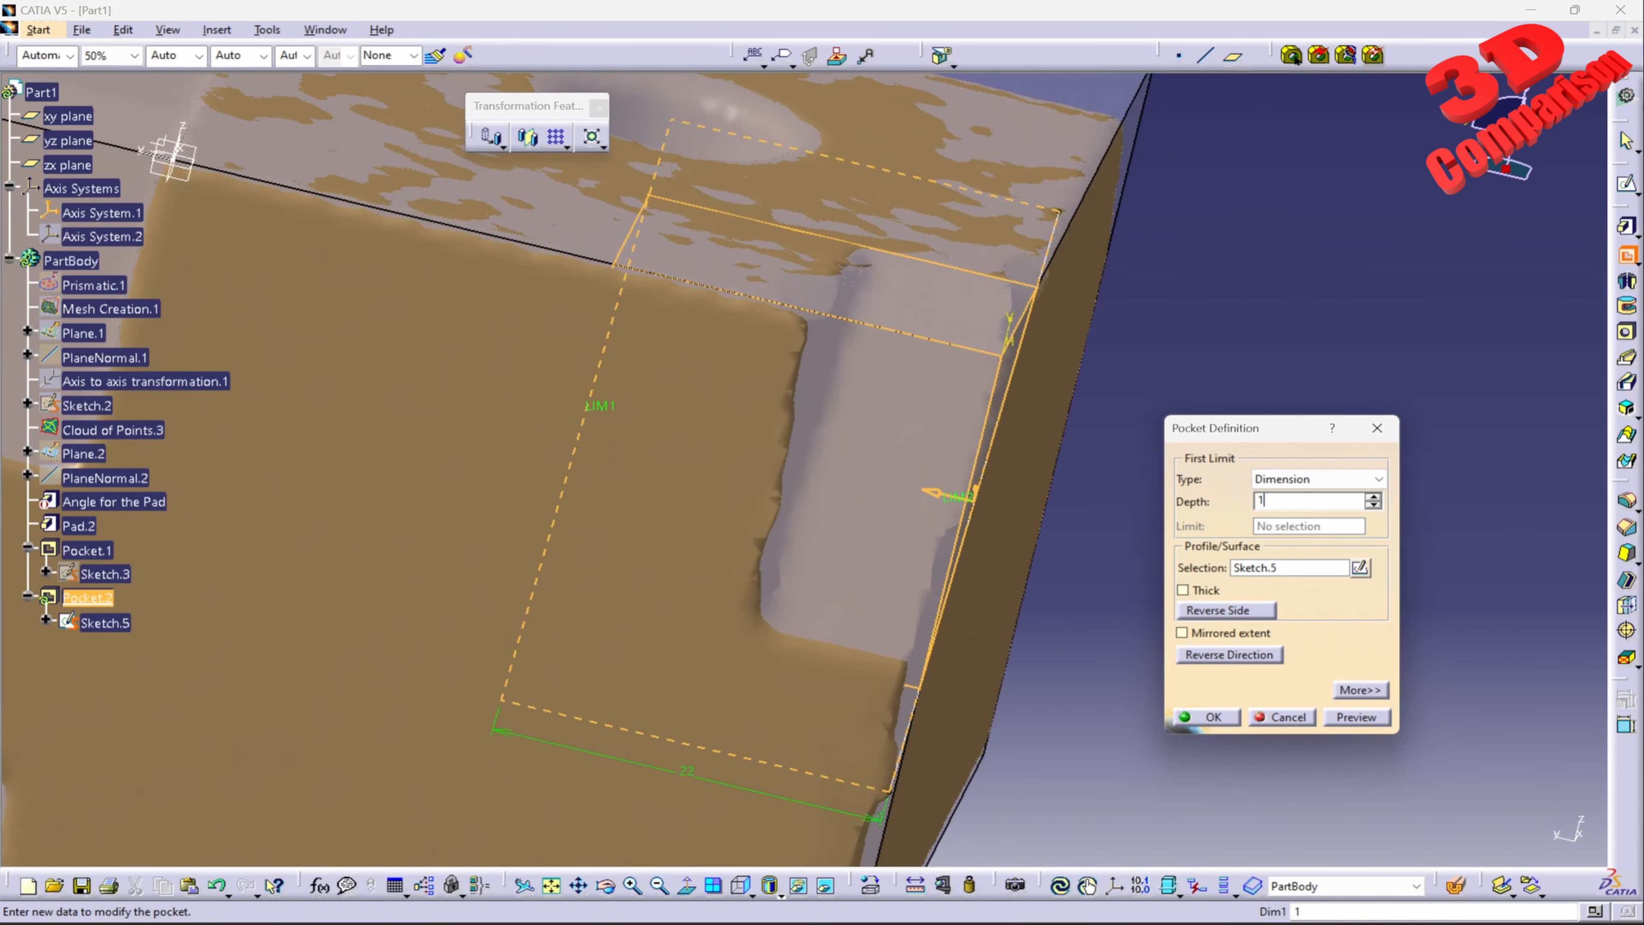
type("0")
key("Return")
left_click(1368, 715)
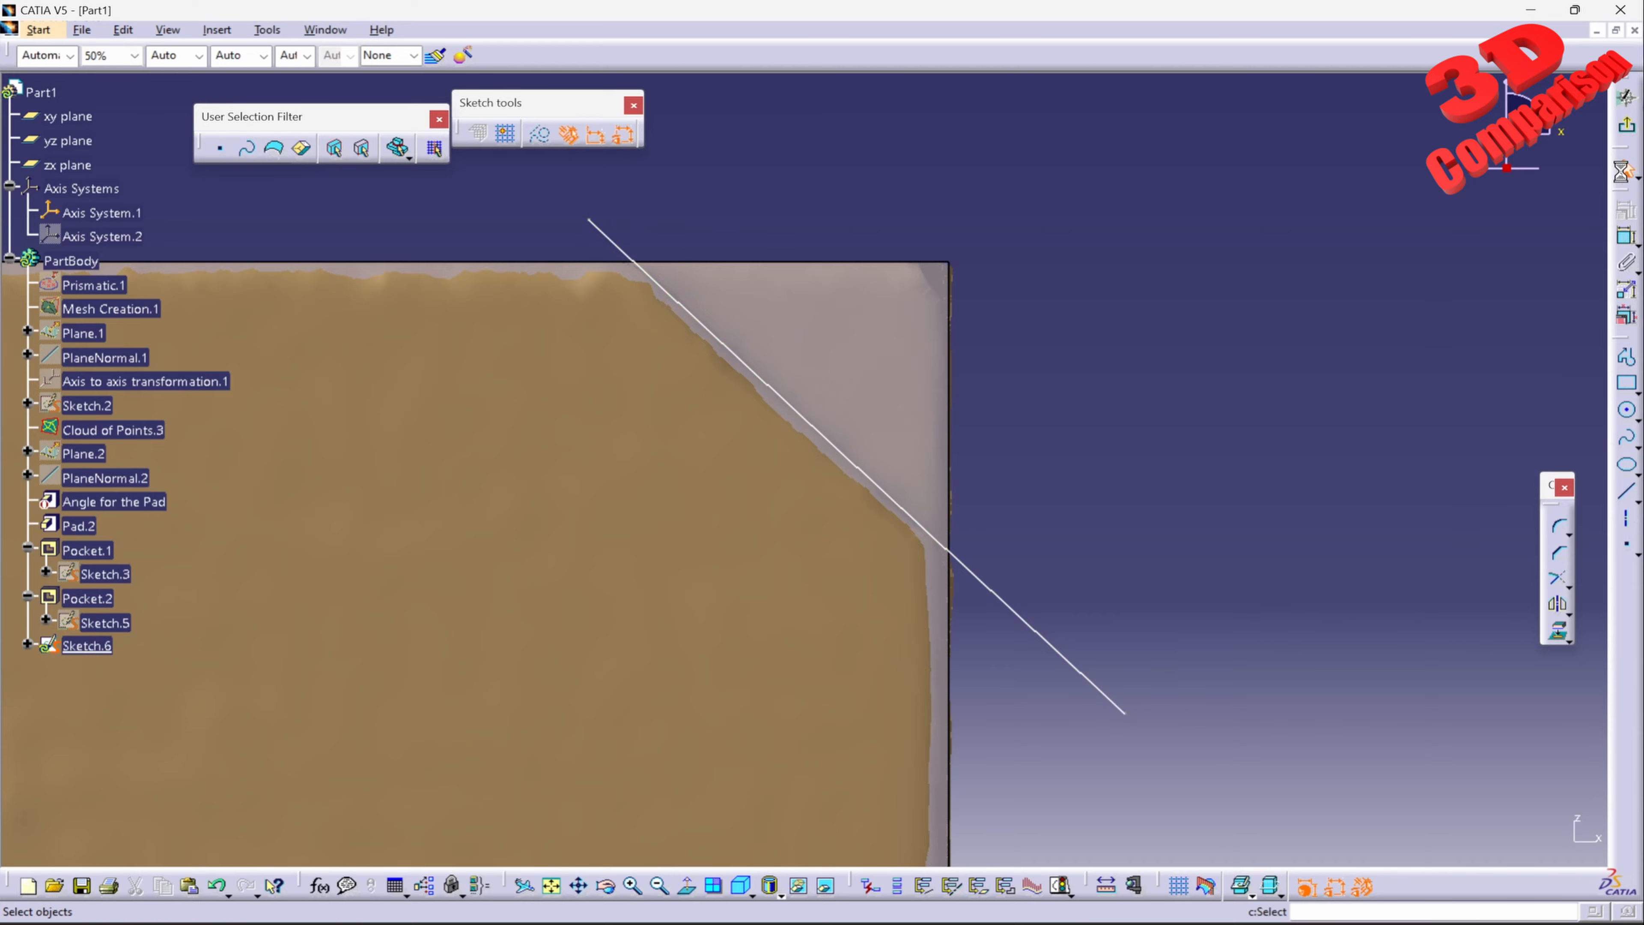
Step: Exit Sketch.6 and define a pocket from its slanted line with a depth of 17.5 mm, previewing the cut
left_click(1627, 139)
left_click(1627, 254)
mouse_move(965, 259)
middle_mouse_down()
mouse_move(857, 546)
mouse_move(859, 517)
mouse_move(886, 588)
middle_mouse_up()
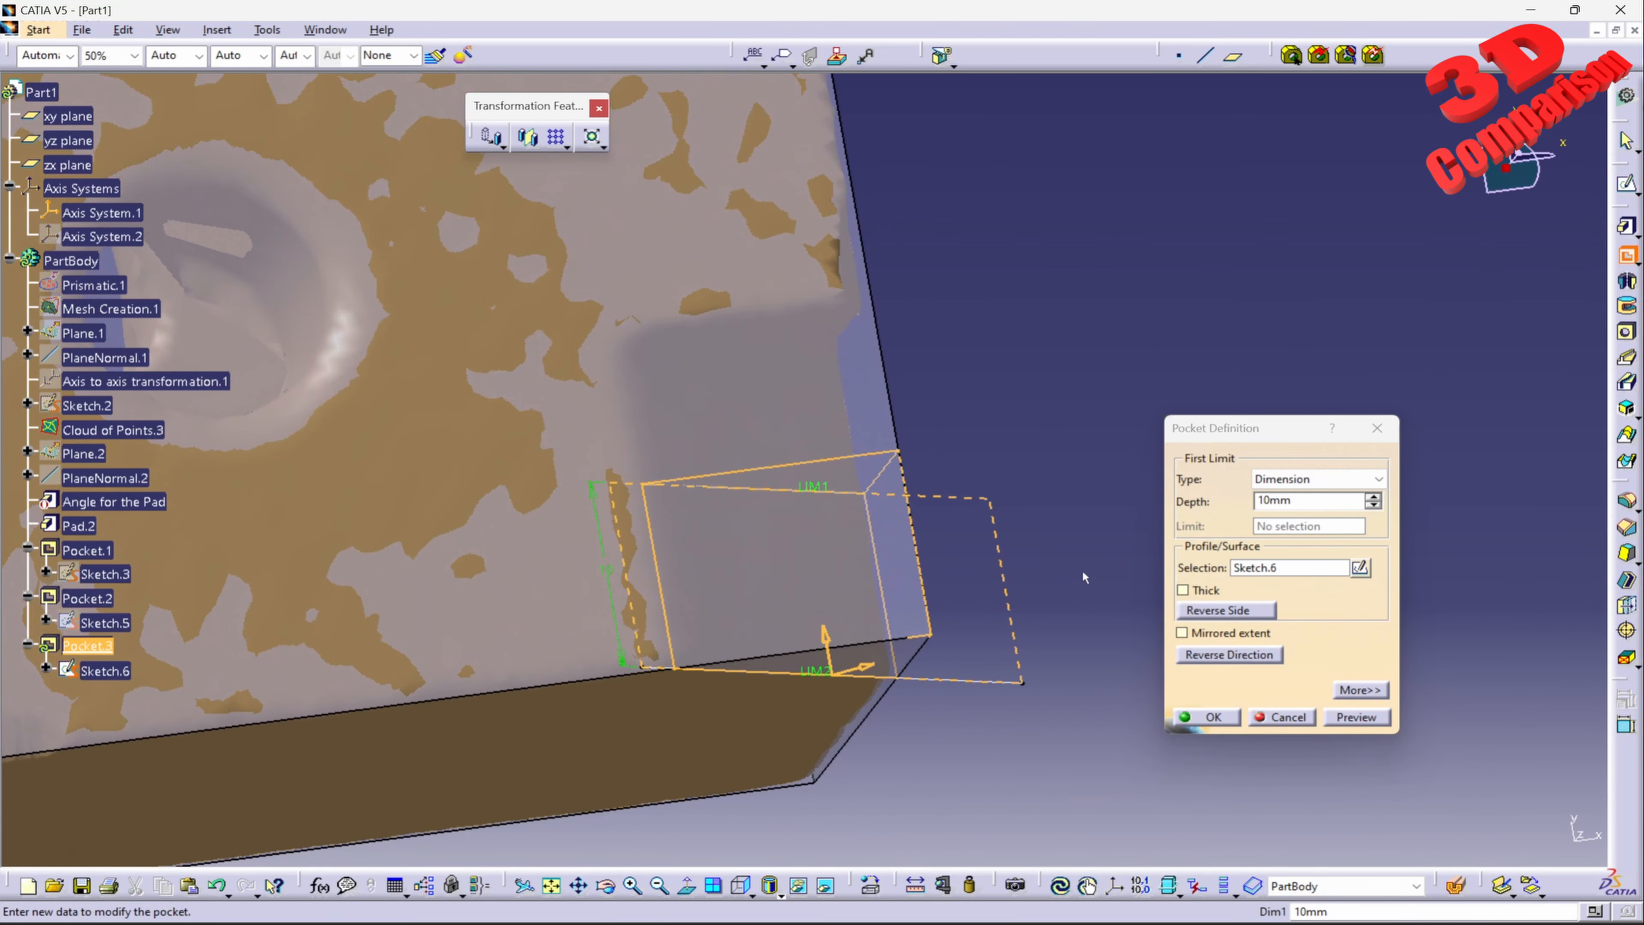
left_click_drag(1297, 500, 1206, 518)
middle_click_drag(1095, 526, 1073, 500)
type("17.5")
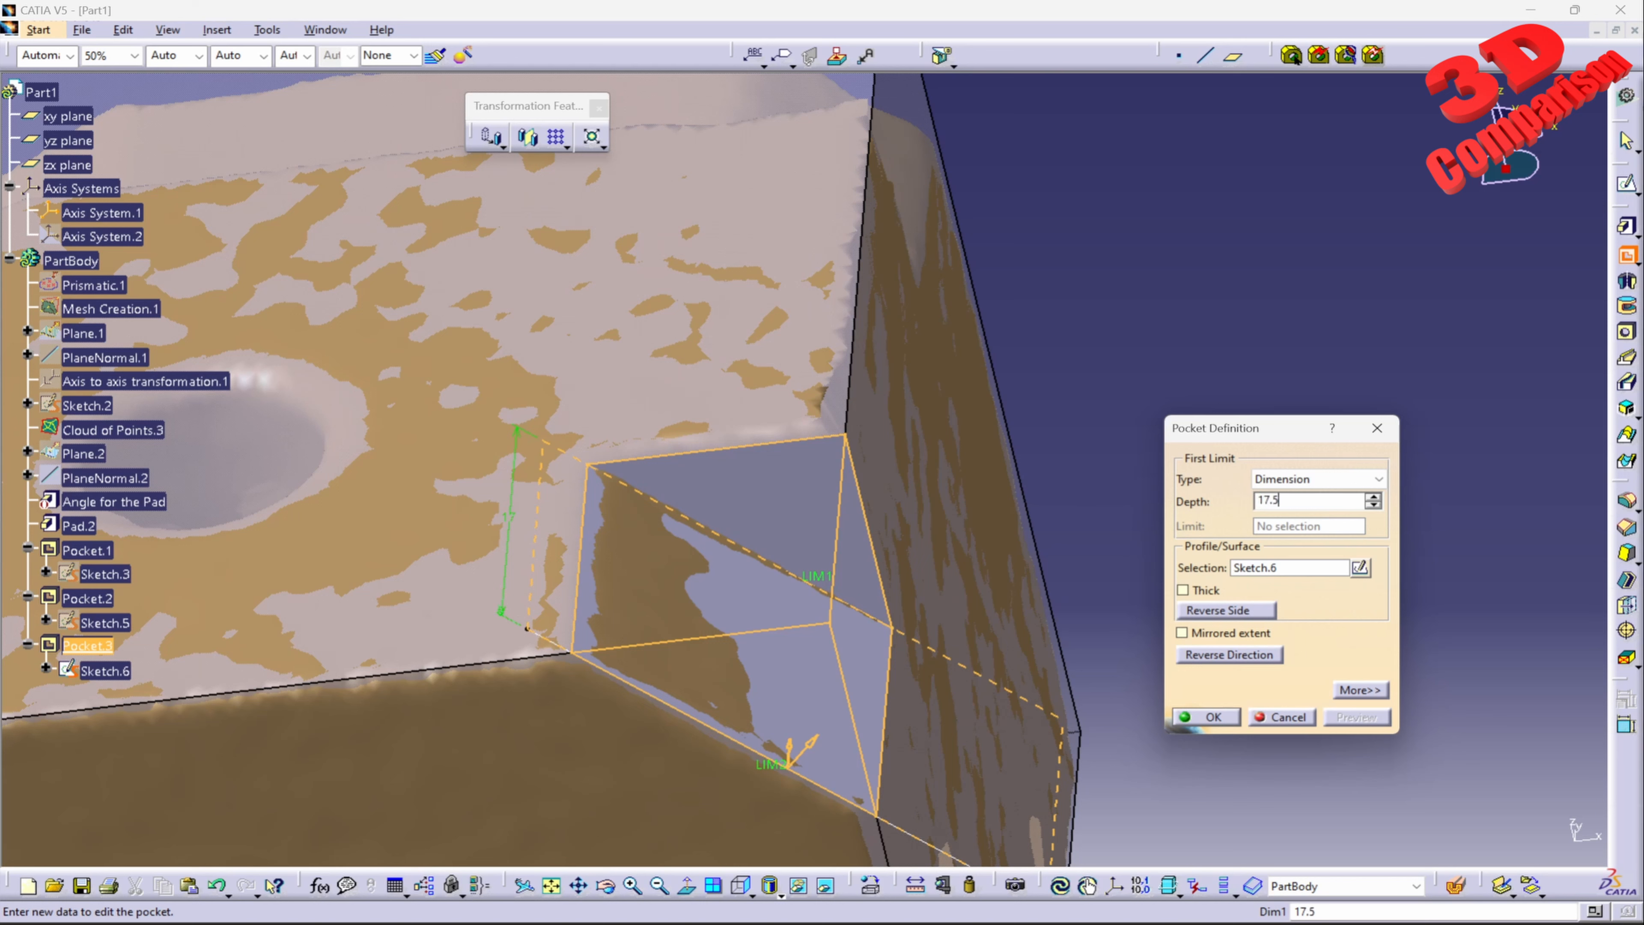
key("Return")
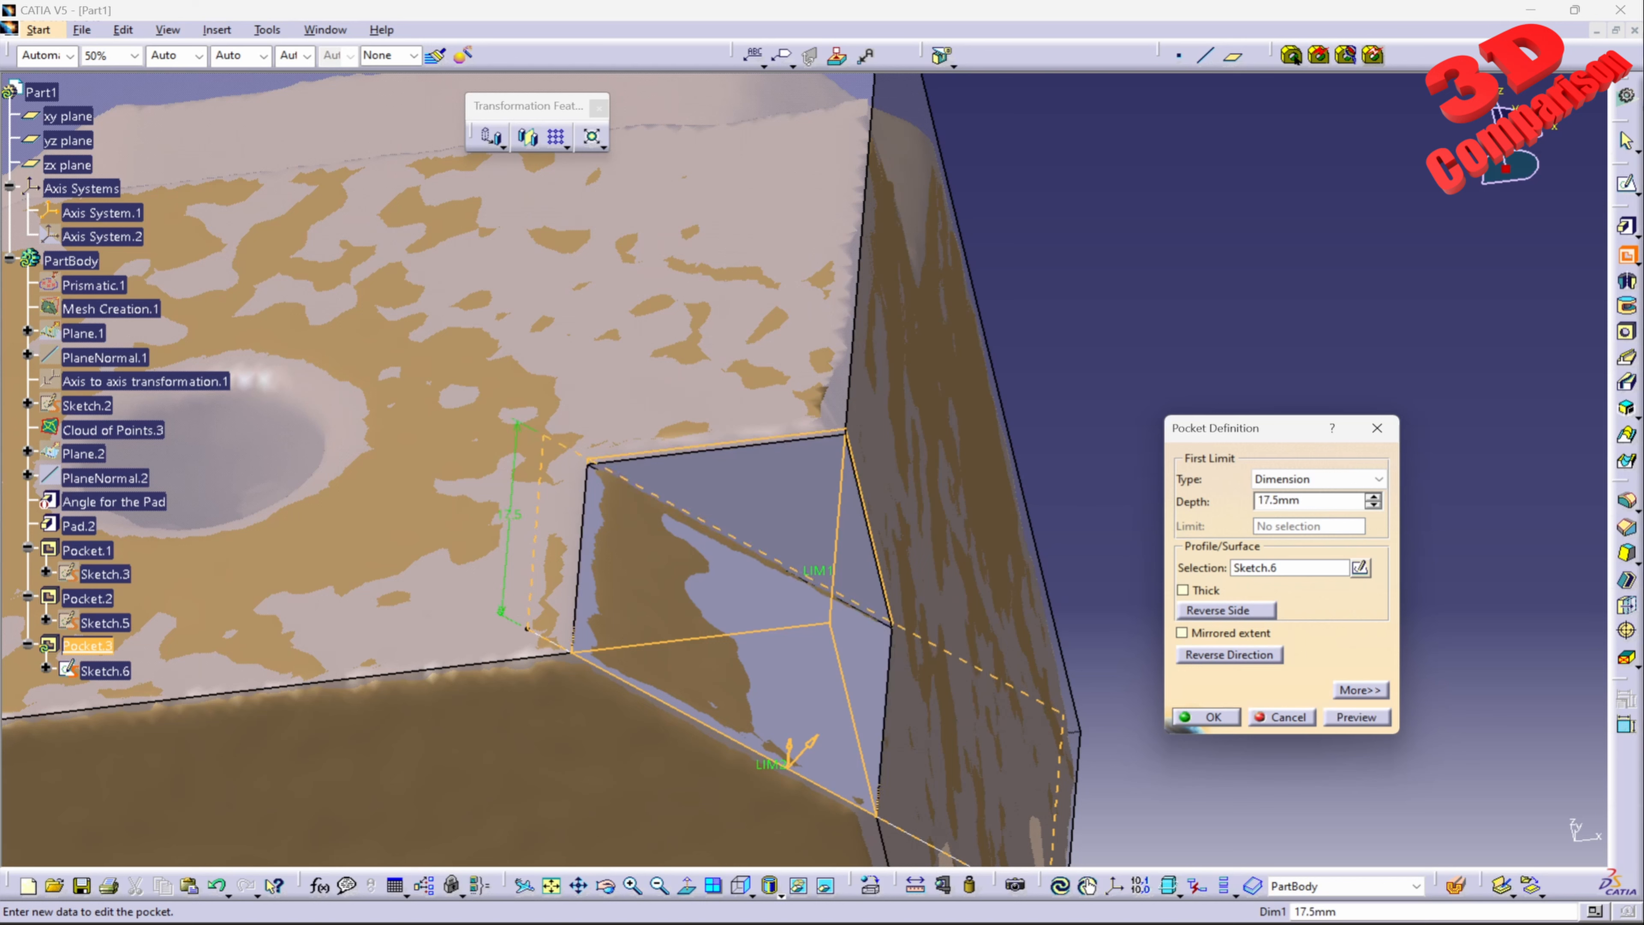
left_click(1356, 717)
Step: Set the Sketch.6 pocket's depth to 17 mm and accept the pocket
double_click(1307, 500)
type("1")
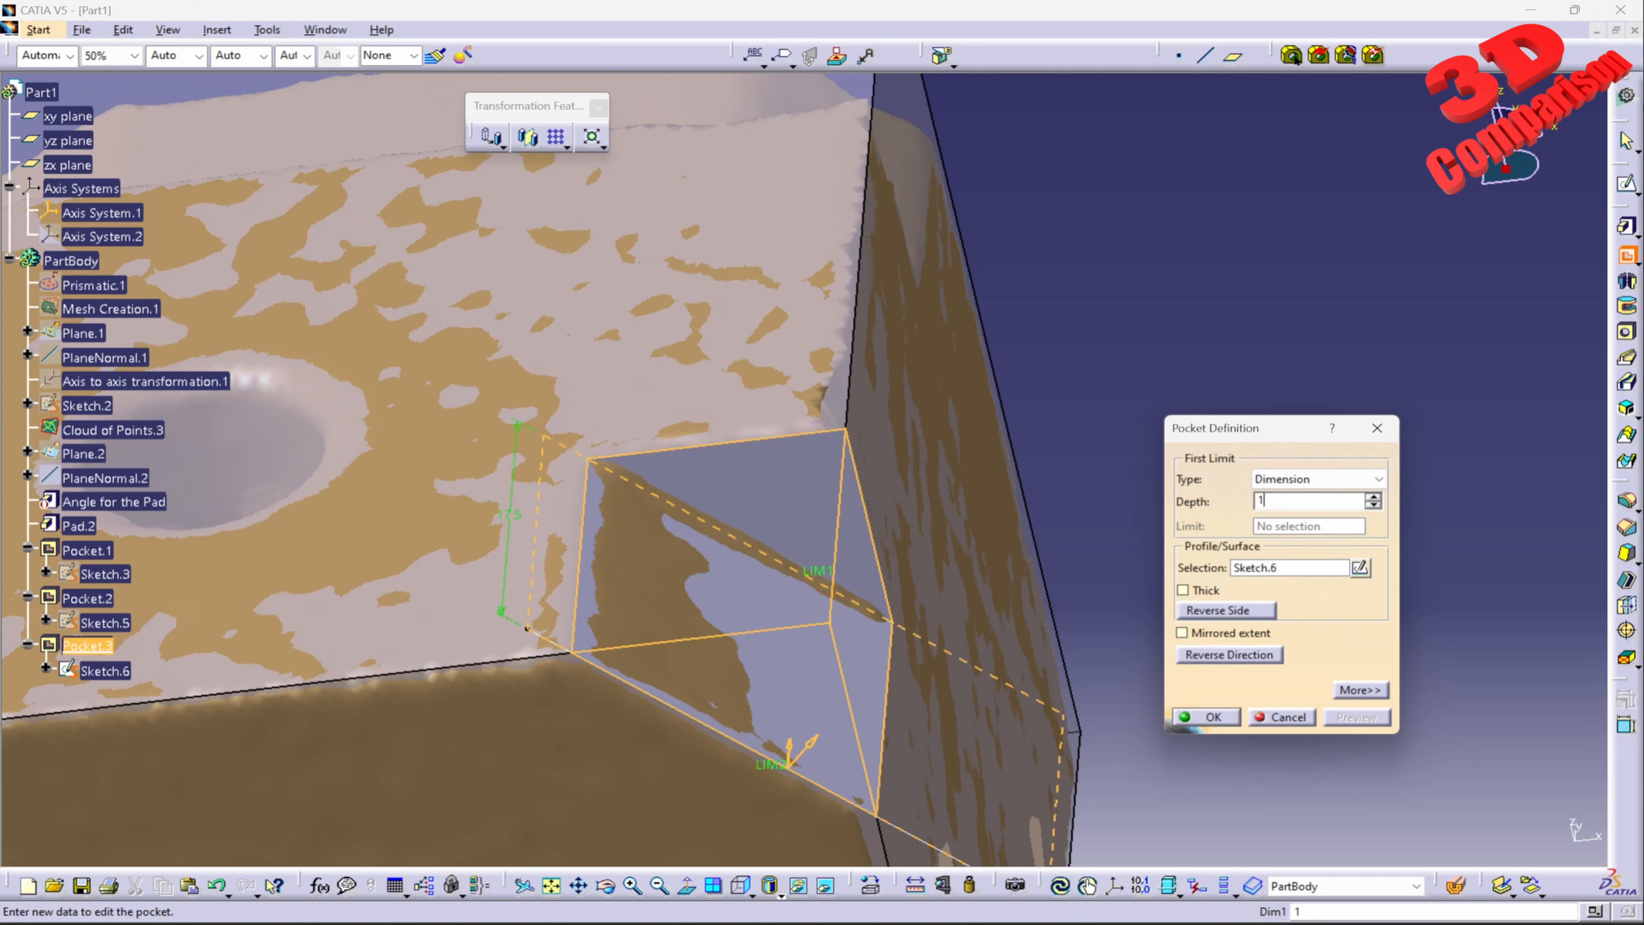
type("7")
key("Return")
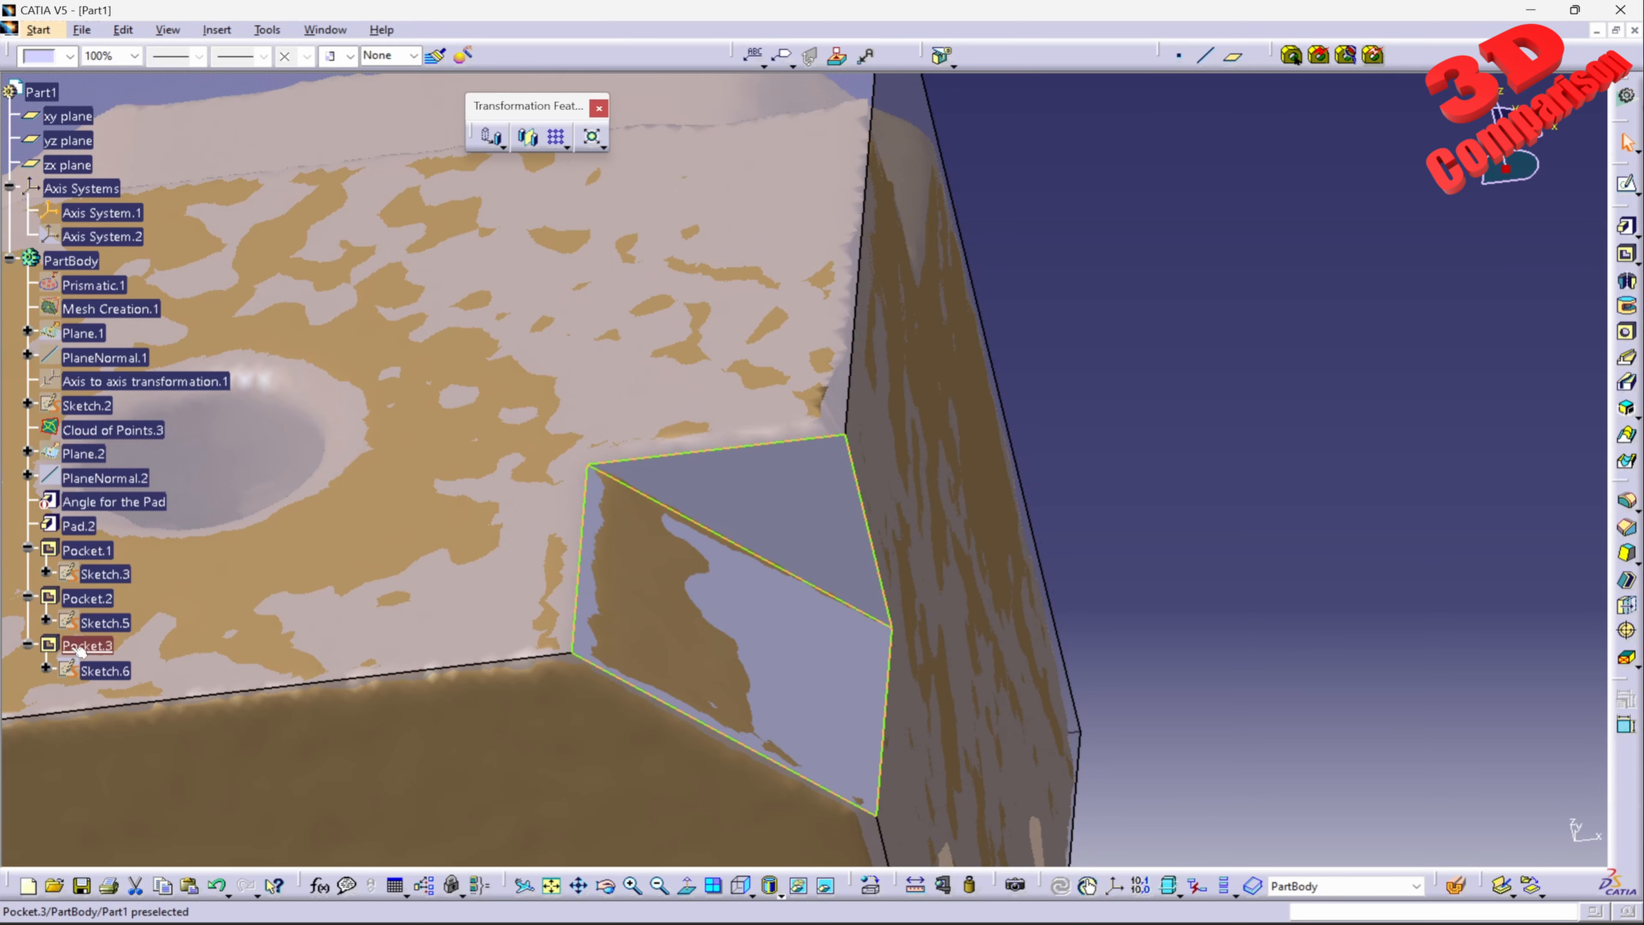
Step: Reopen Pocket.3 and set its depth to 17.2 mm
double_click(81, 646)
left_click(1271, 501)
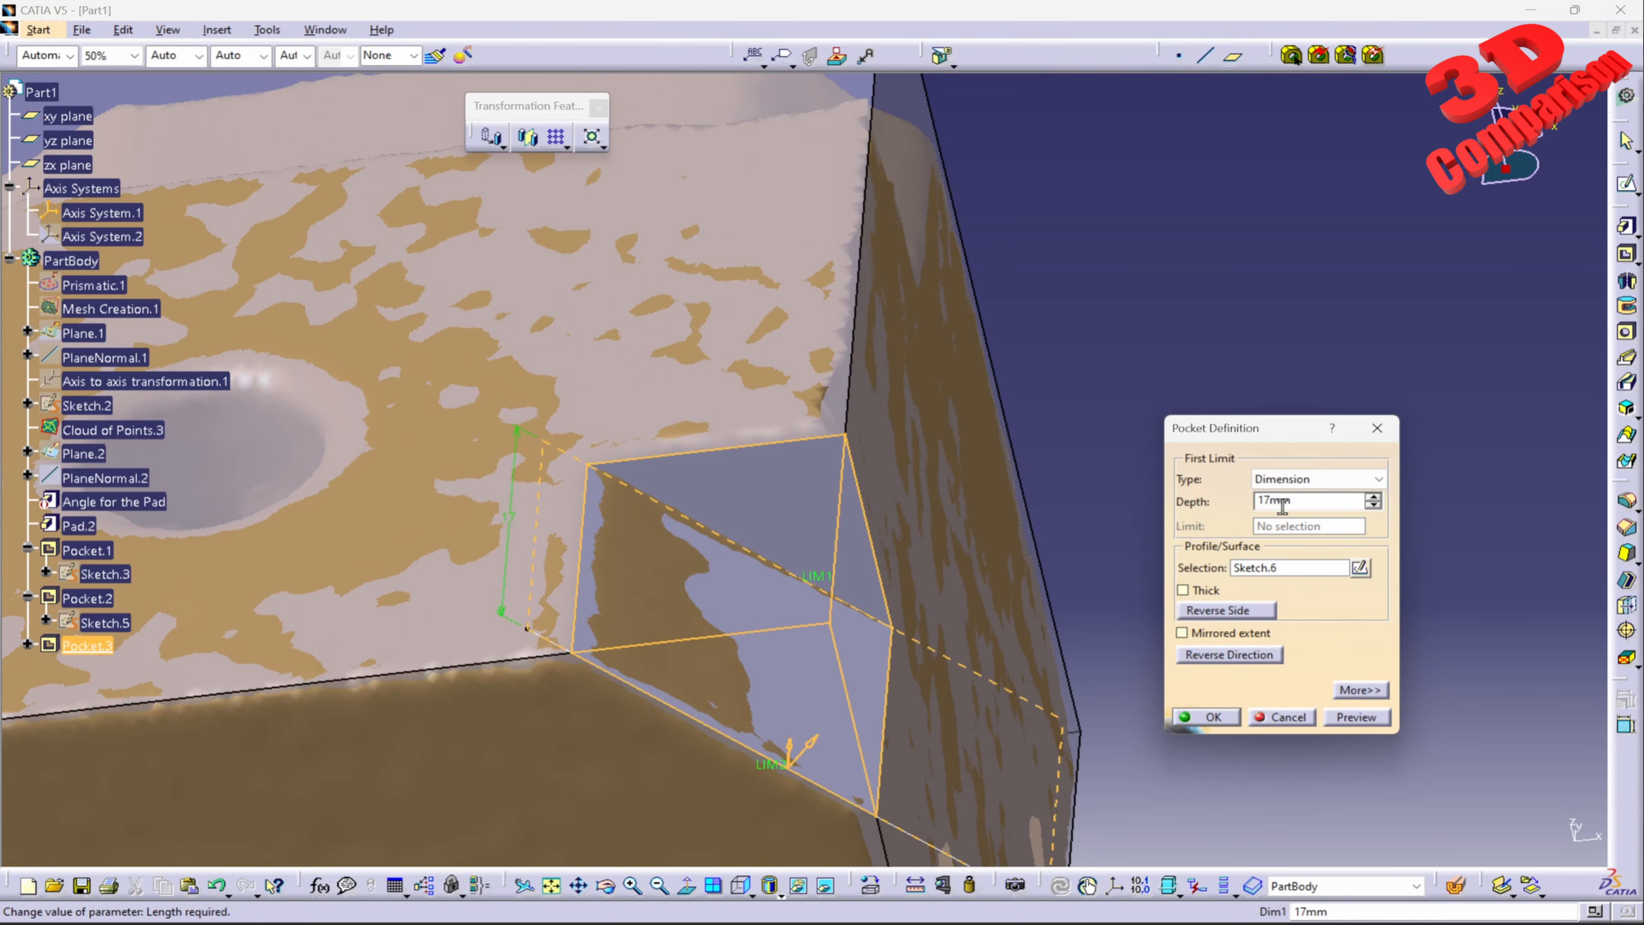
type(".2")
key("Return")
left_click(1259, 532)
Step: Start a new sketch on the pad face where the mesh has the rounded corner recess
middle_click_drag(821, 604, 954, 444)
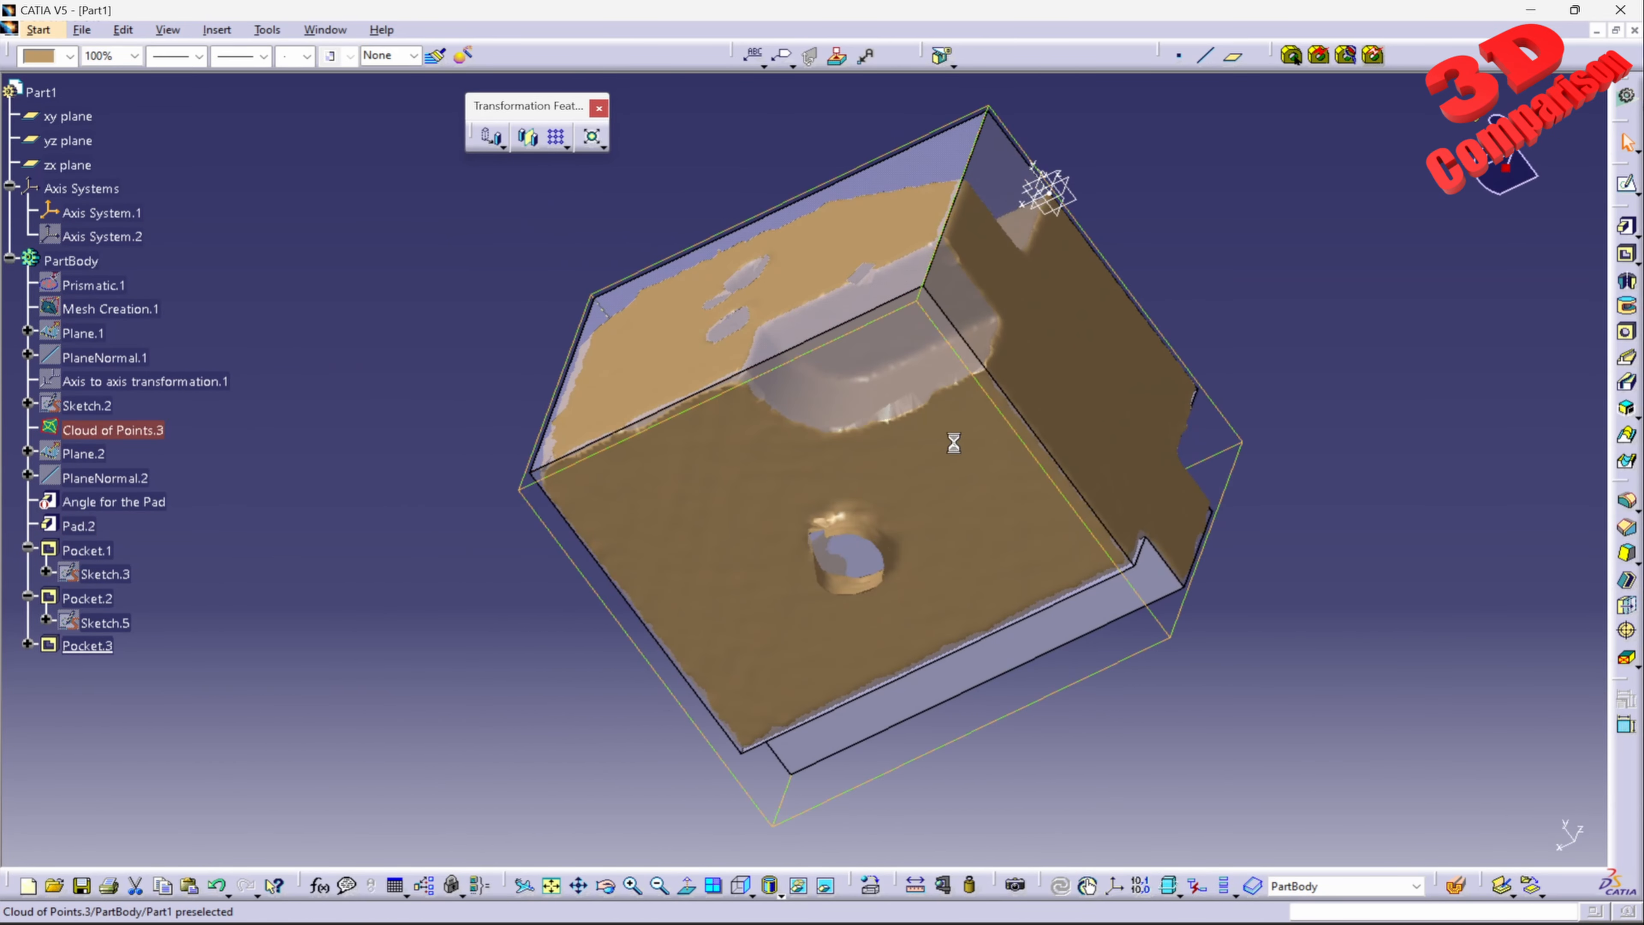
left_click(1626, 185)
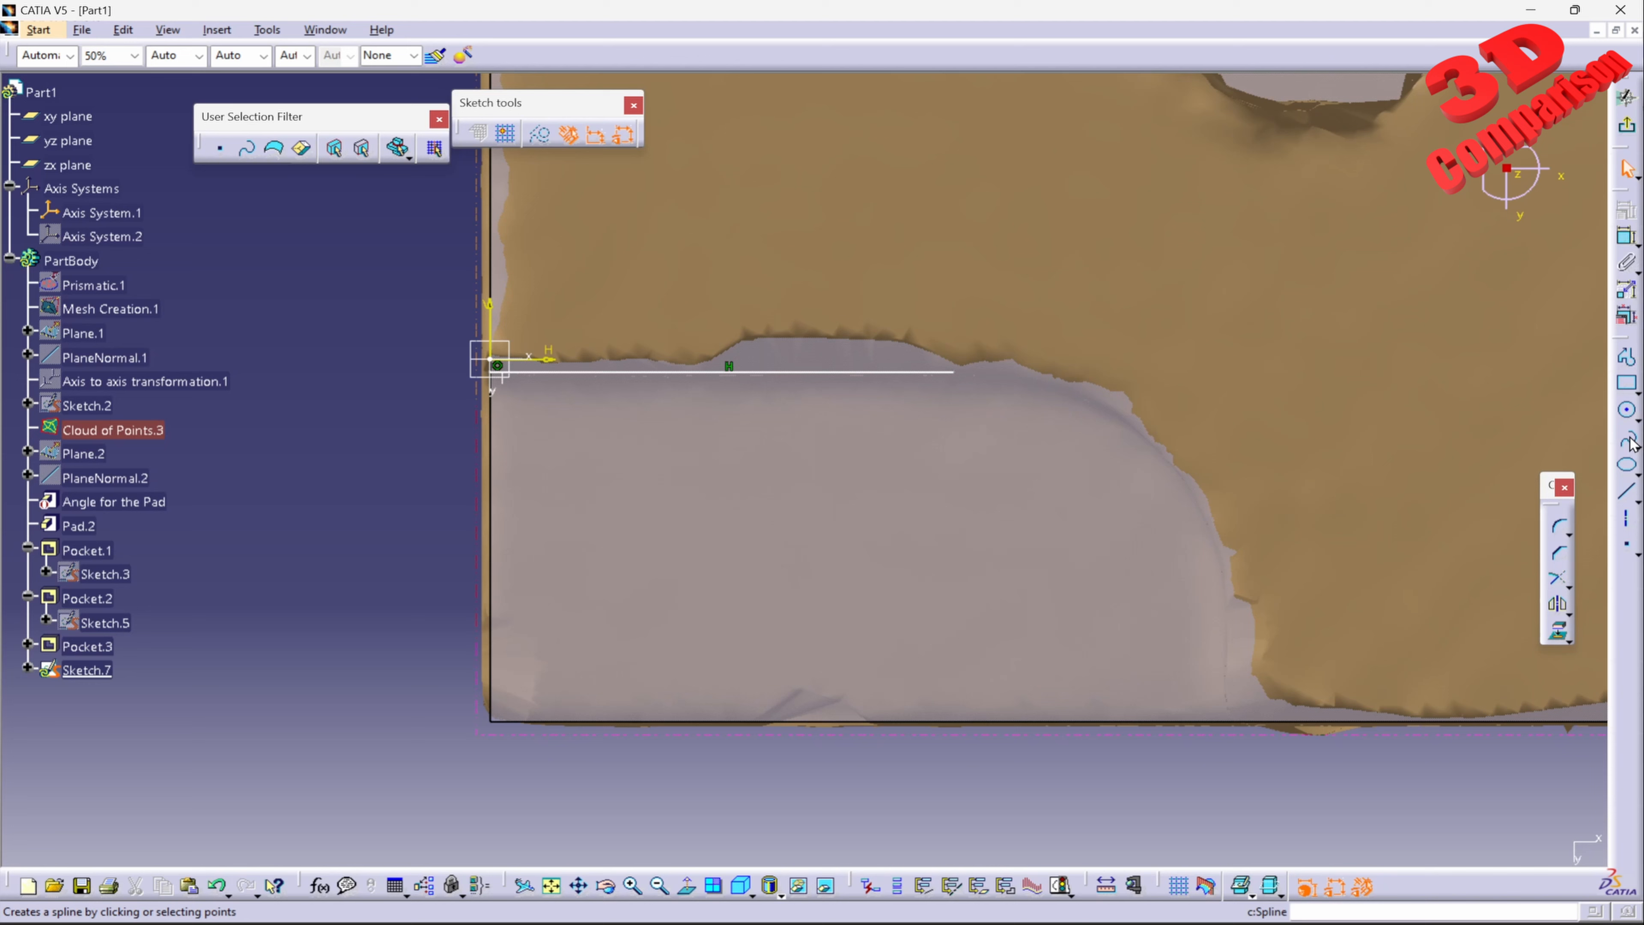
left_click(1627, 440)
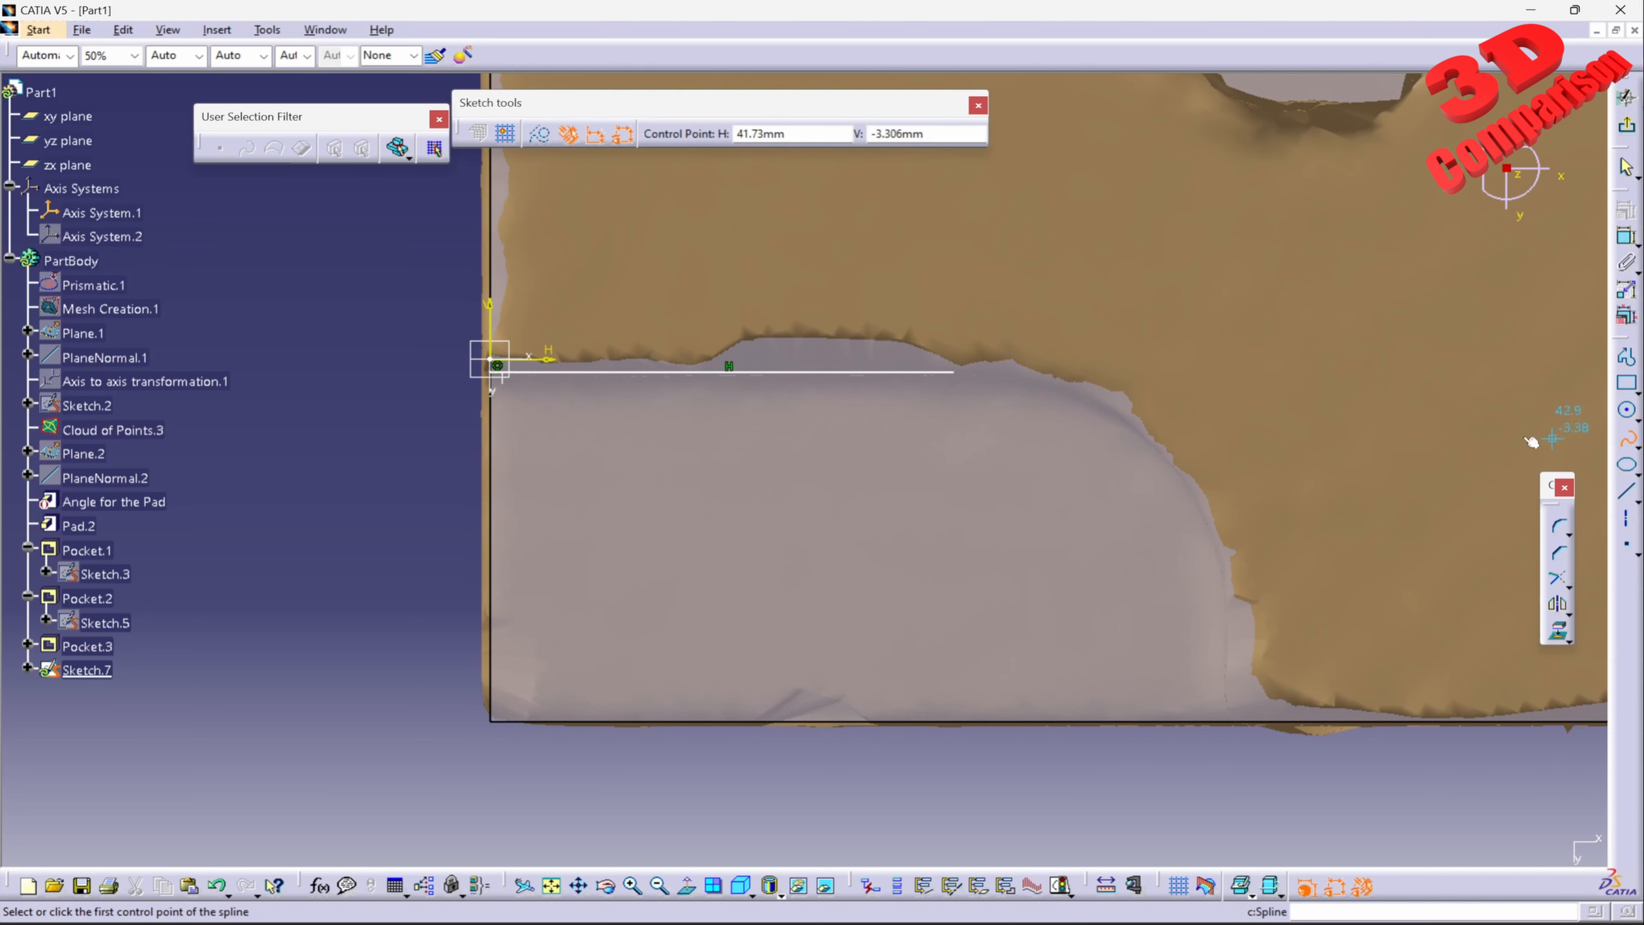
left_click(1636, 421)
left_click(1580, 427)
left_click(954, 371)
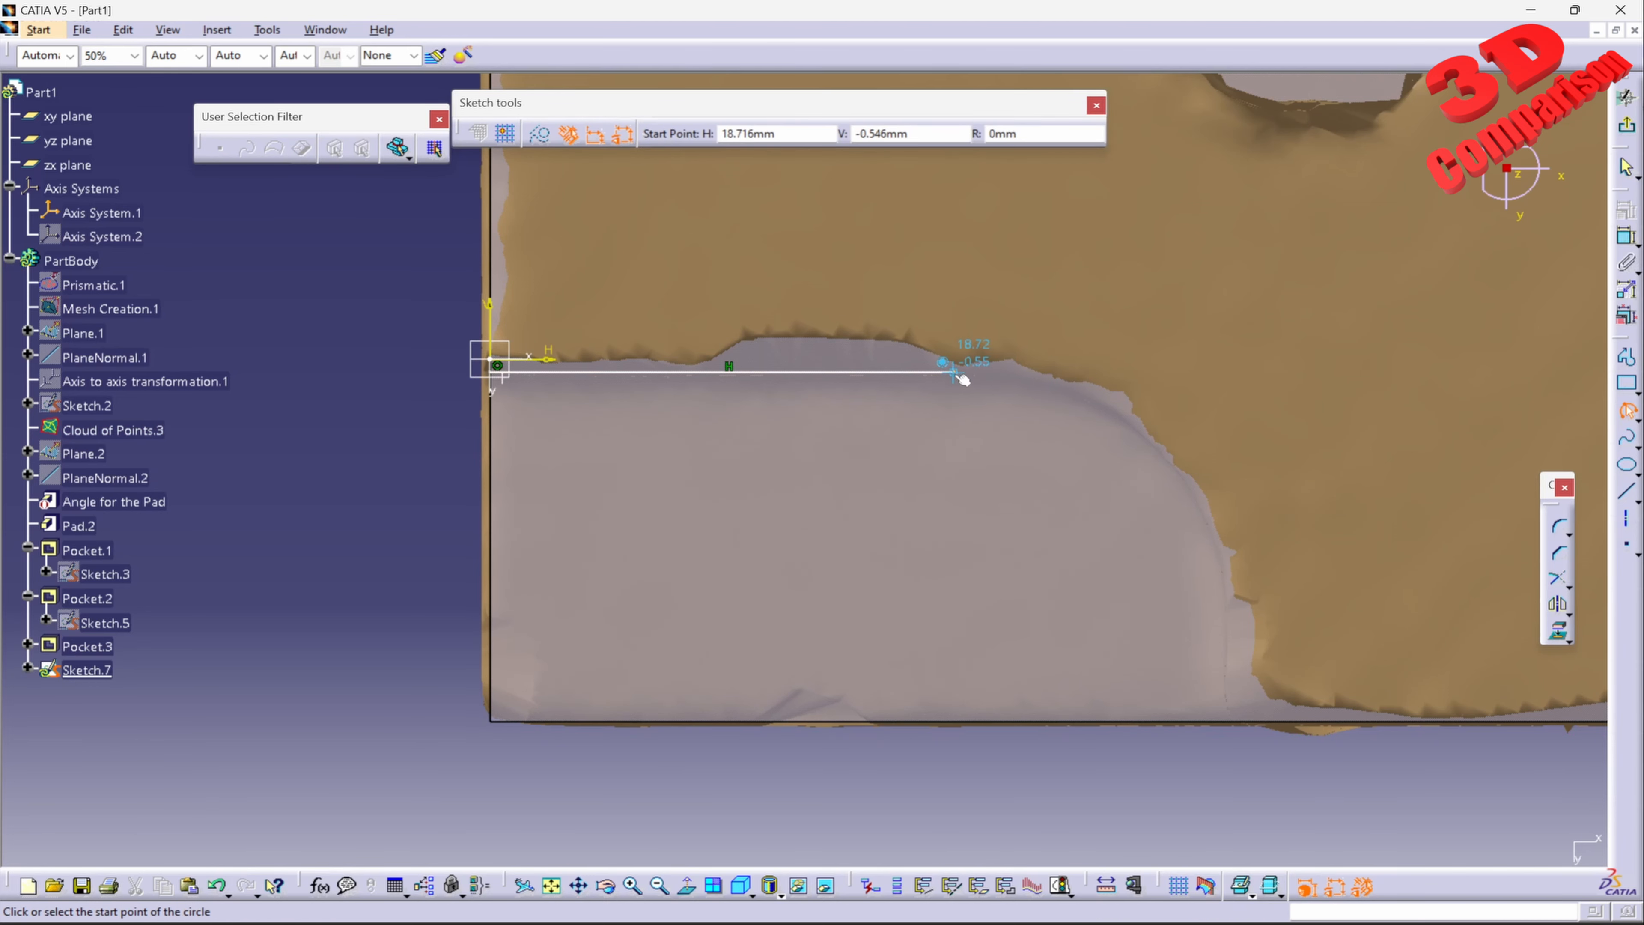
left_click(1092, 400)
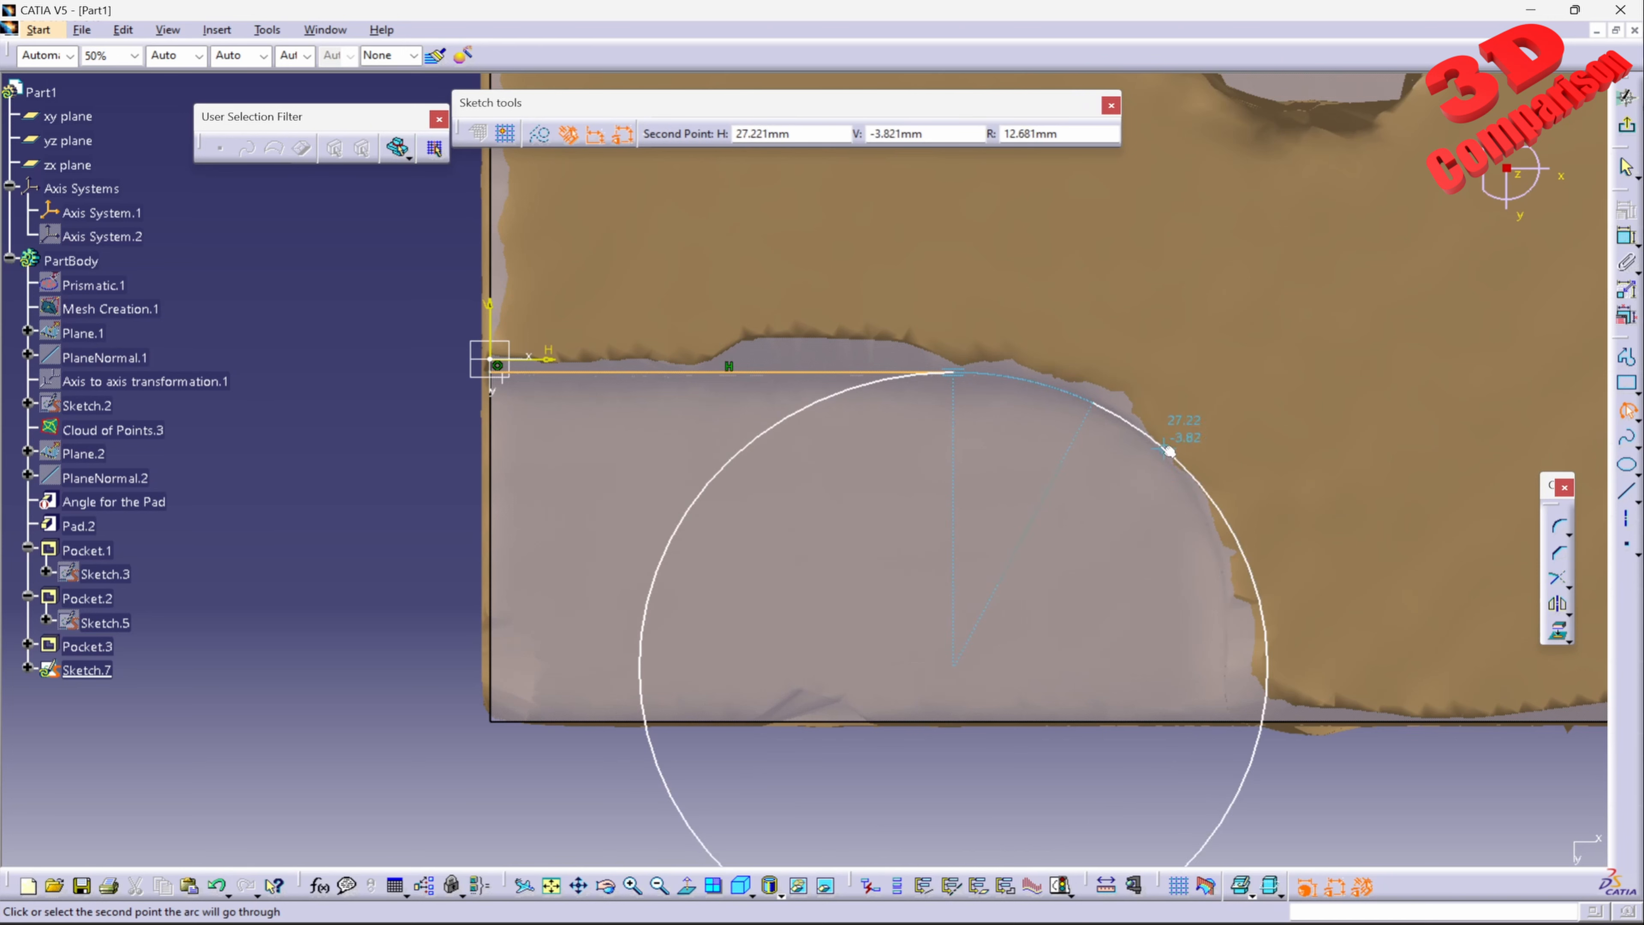
key("Escape")
Step: Draw a three-point arc of about 10.9 mm radius from the horizontal line's end along the mesh recess's rounded corner
left_click(1628, 409)
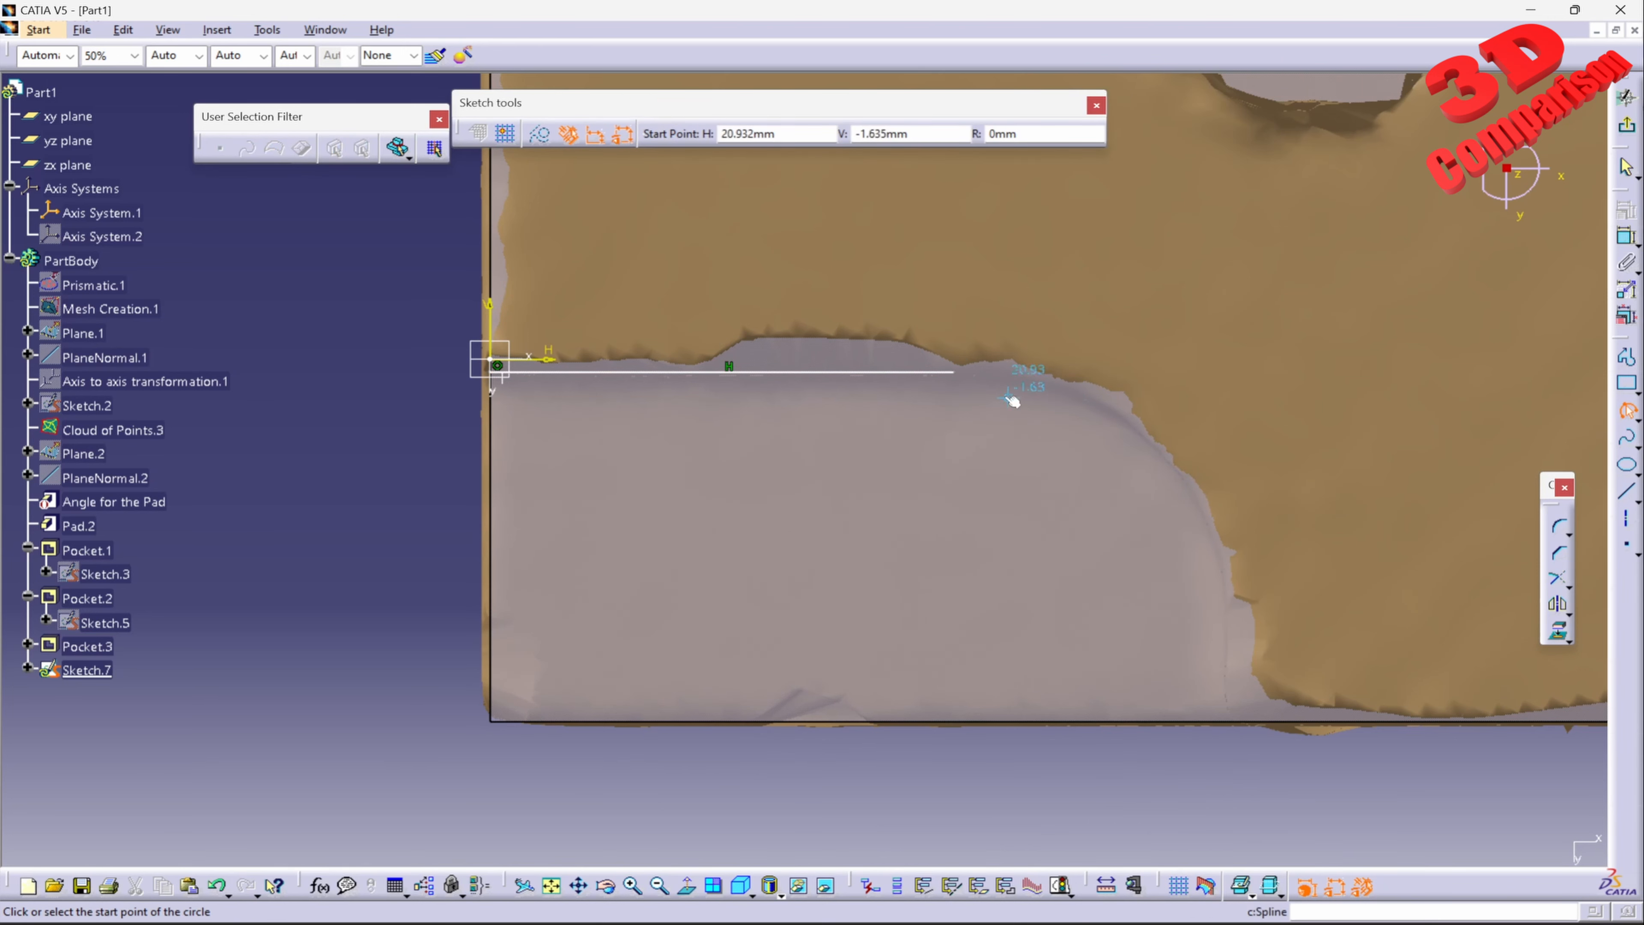
left_click(954, 372)
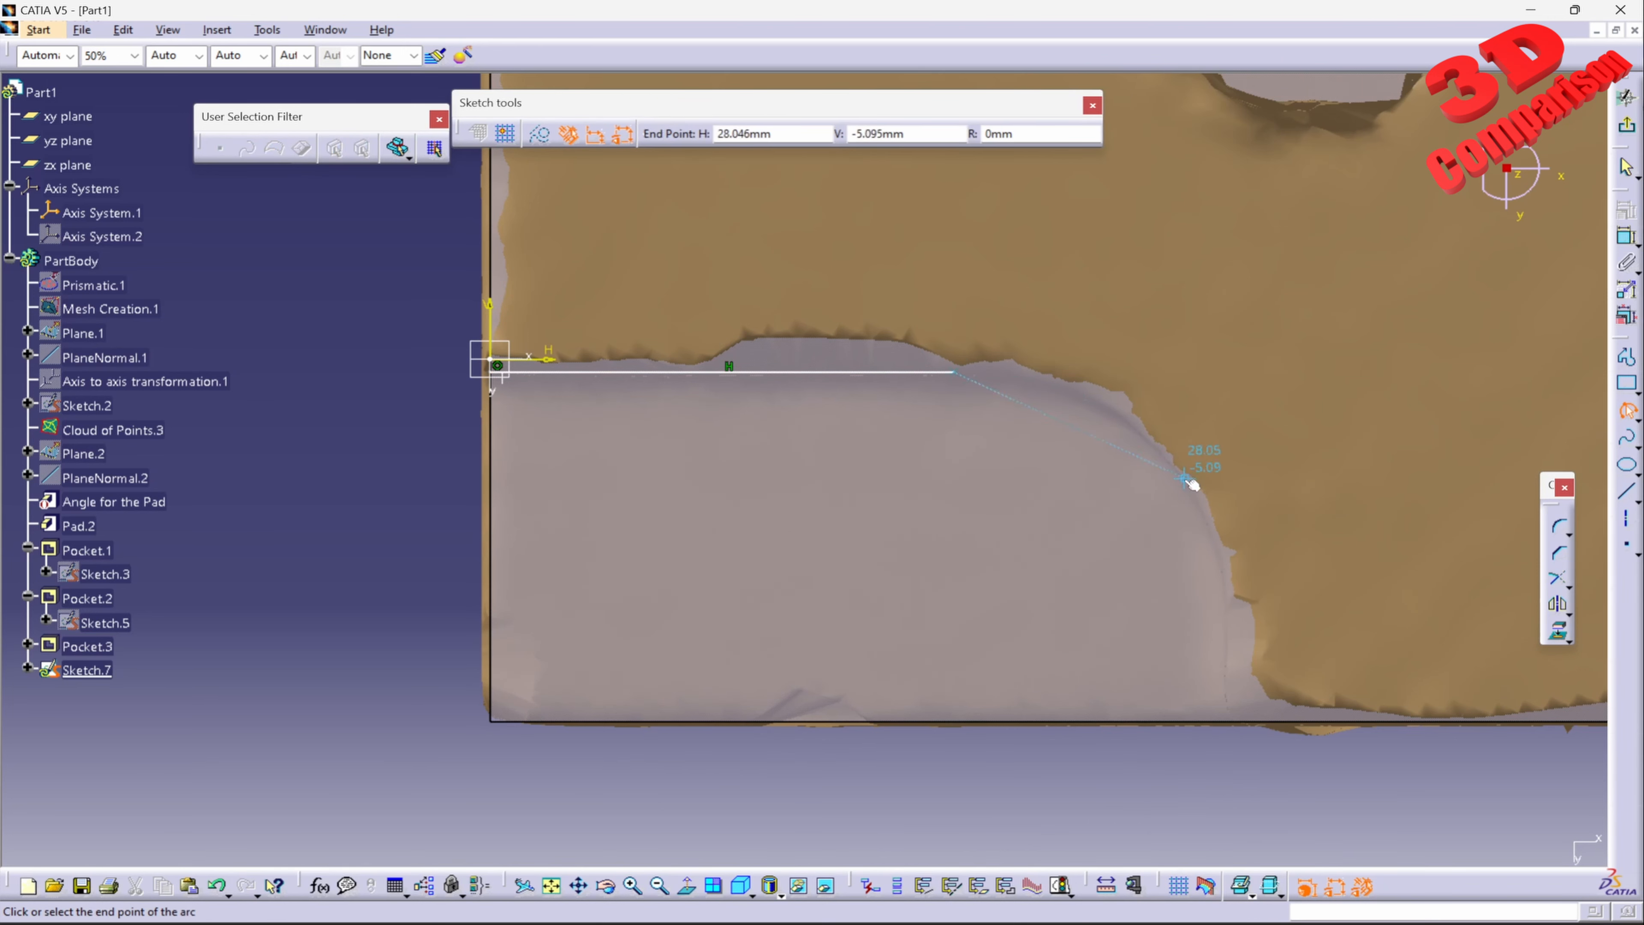
left_click(1221, 580)
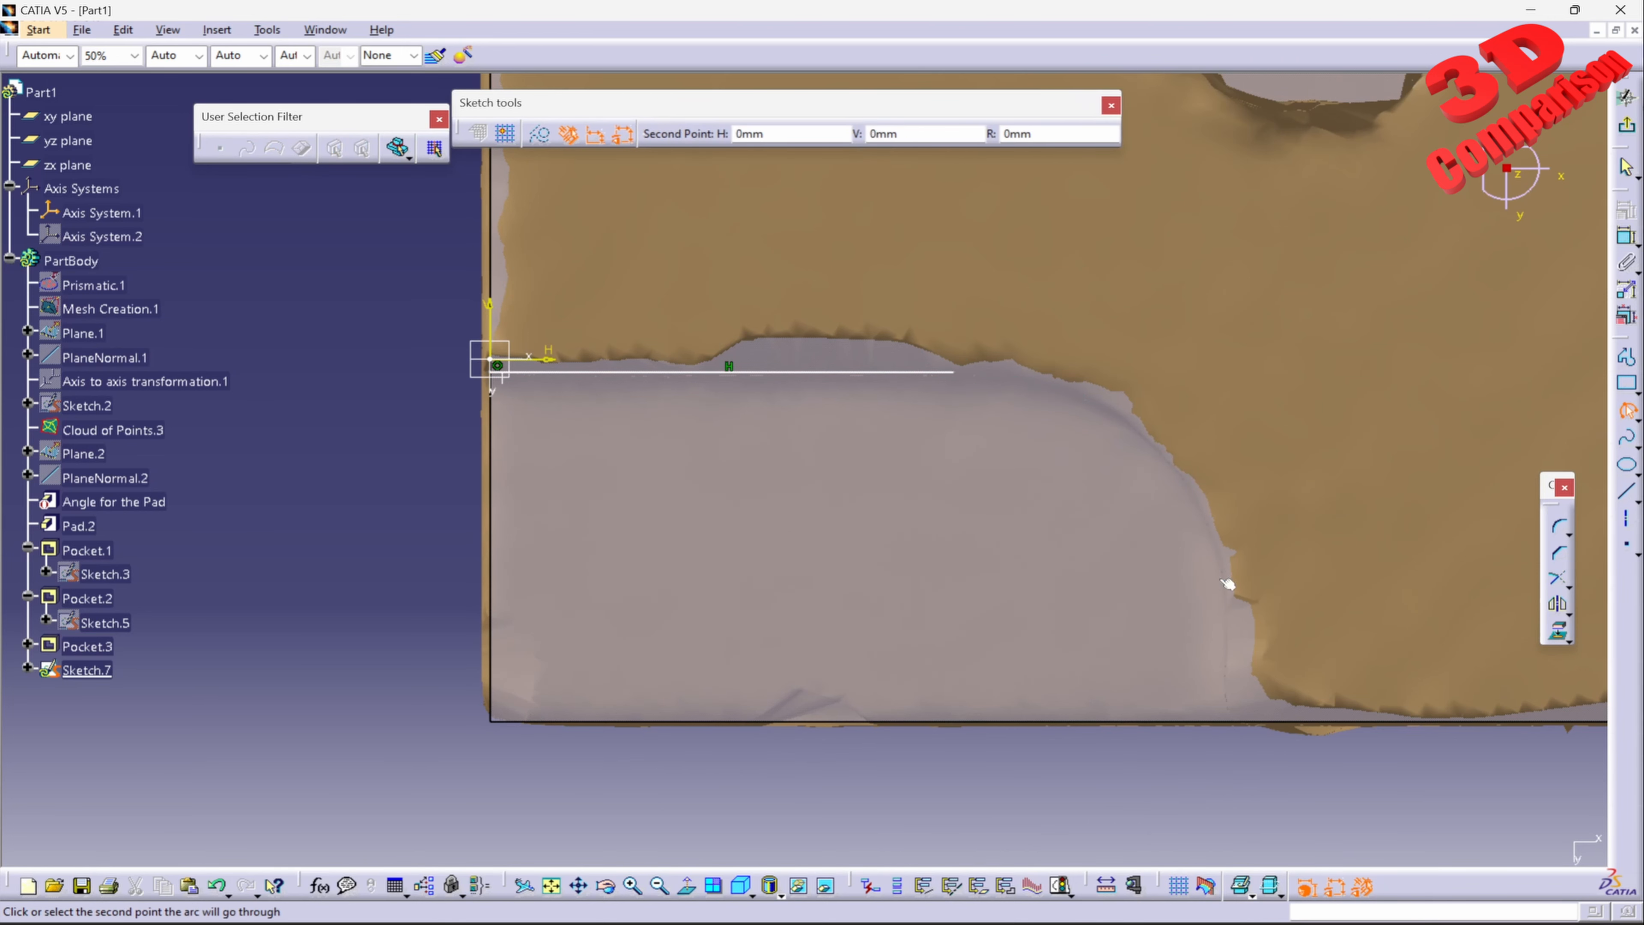
left_click(1156, 451)
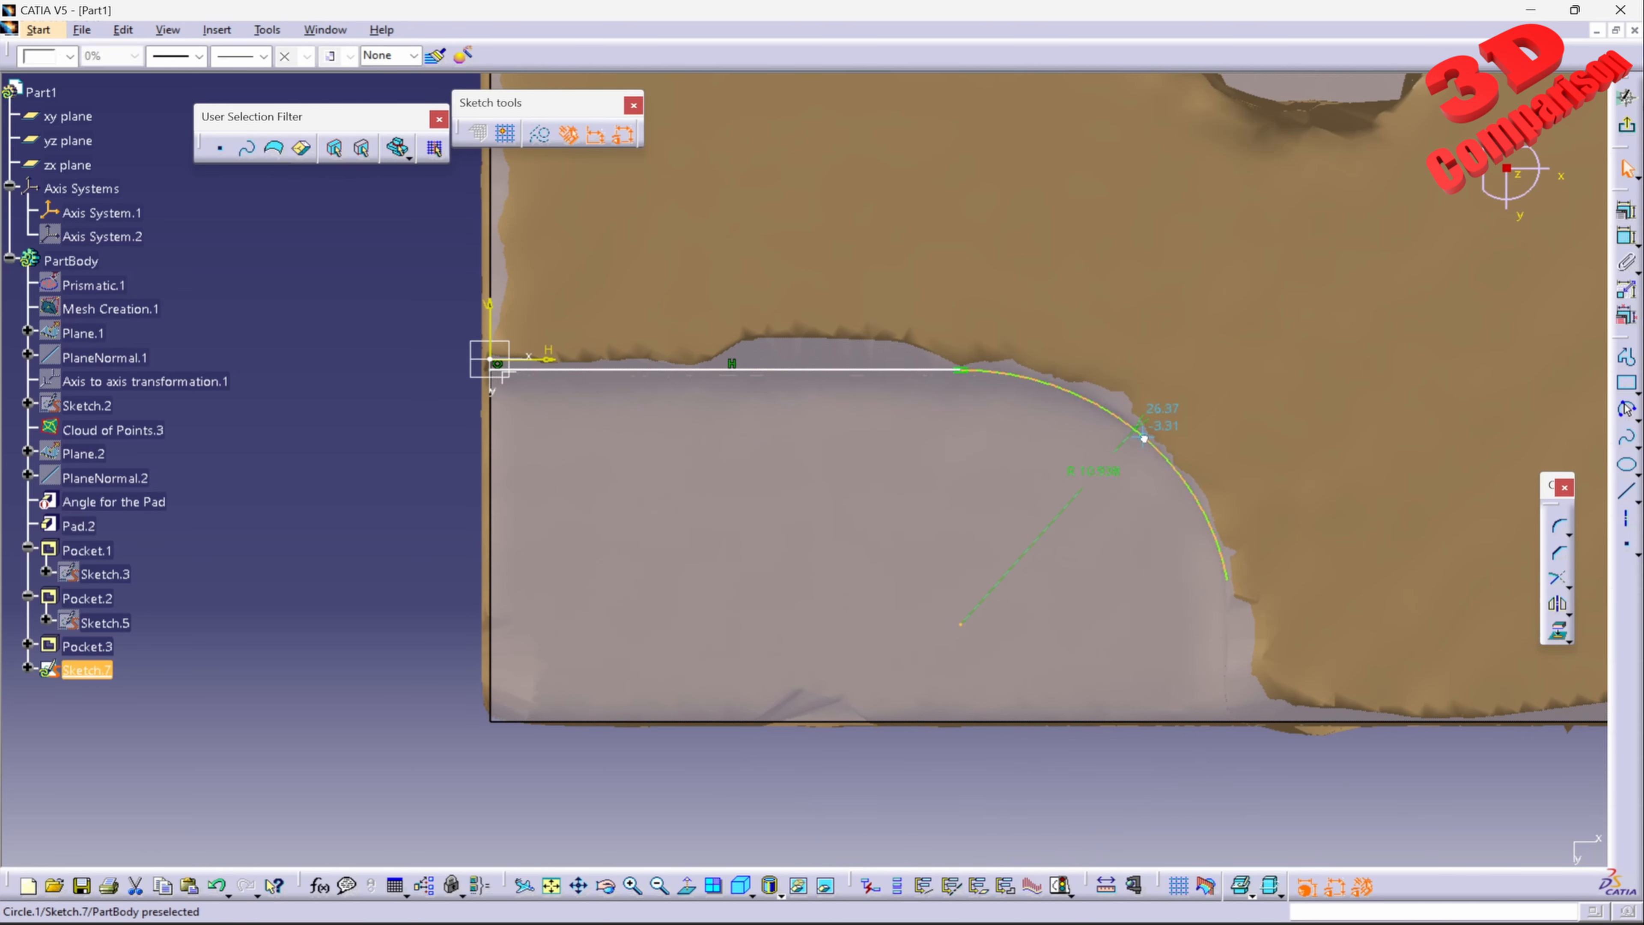
Step: Try a radius of 10 mm on the recess arc and set it to 11 mm
double_click(1104, 471)
type("10")
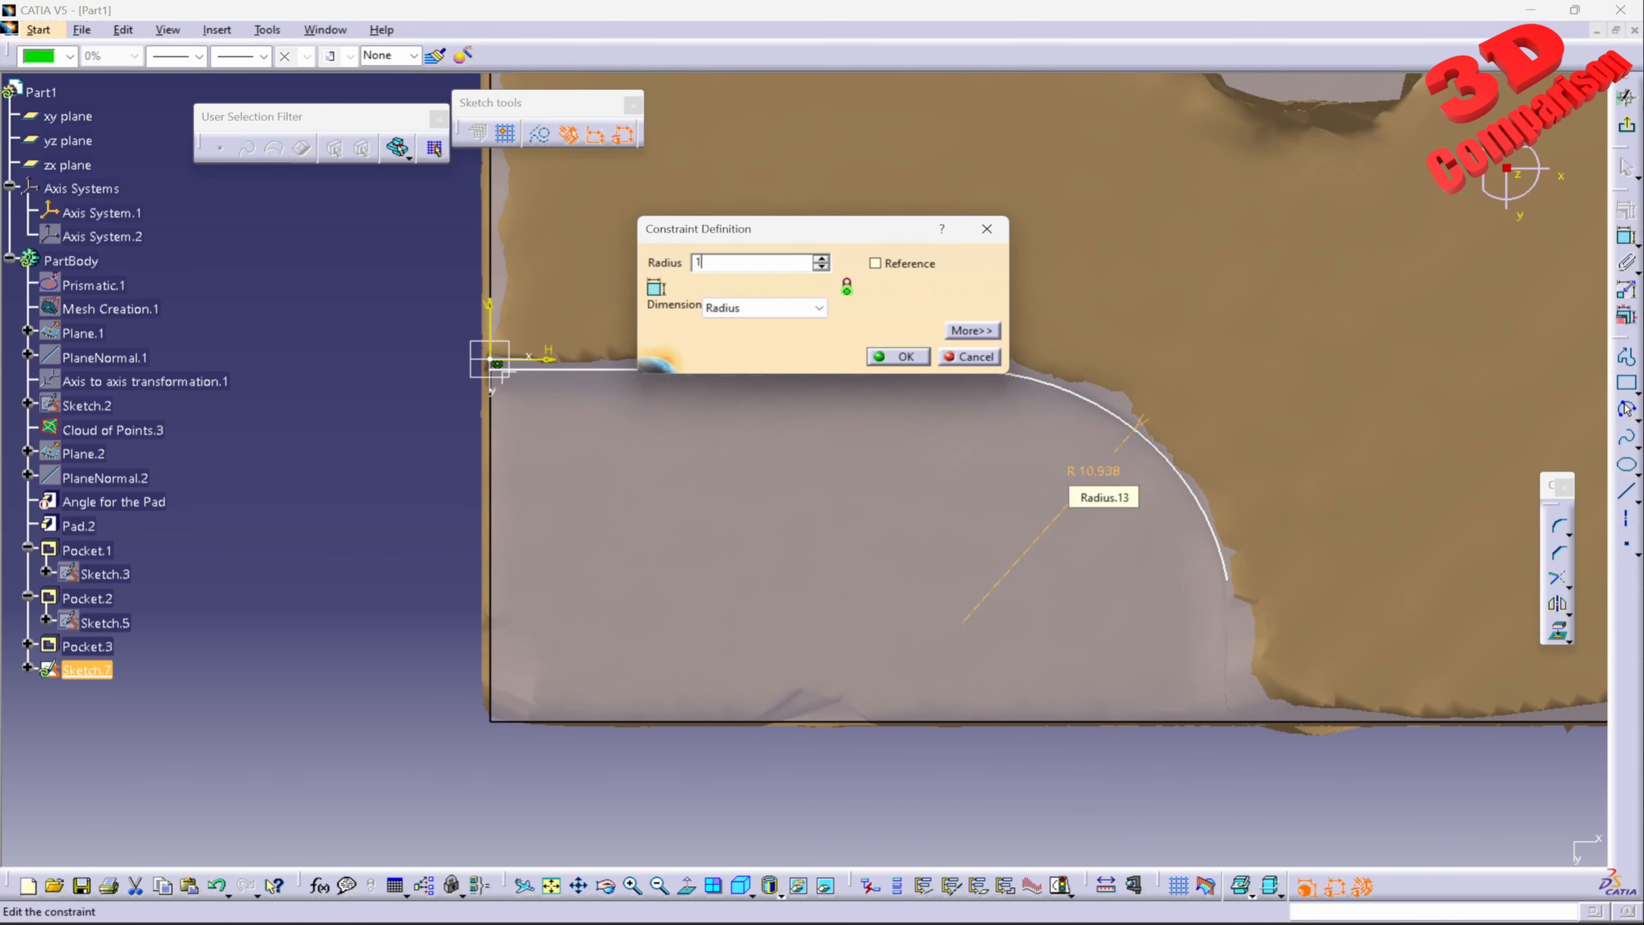
key("Return")
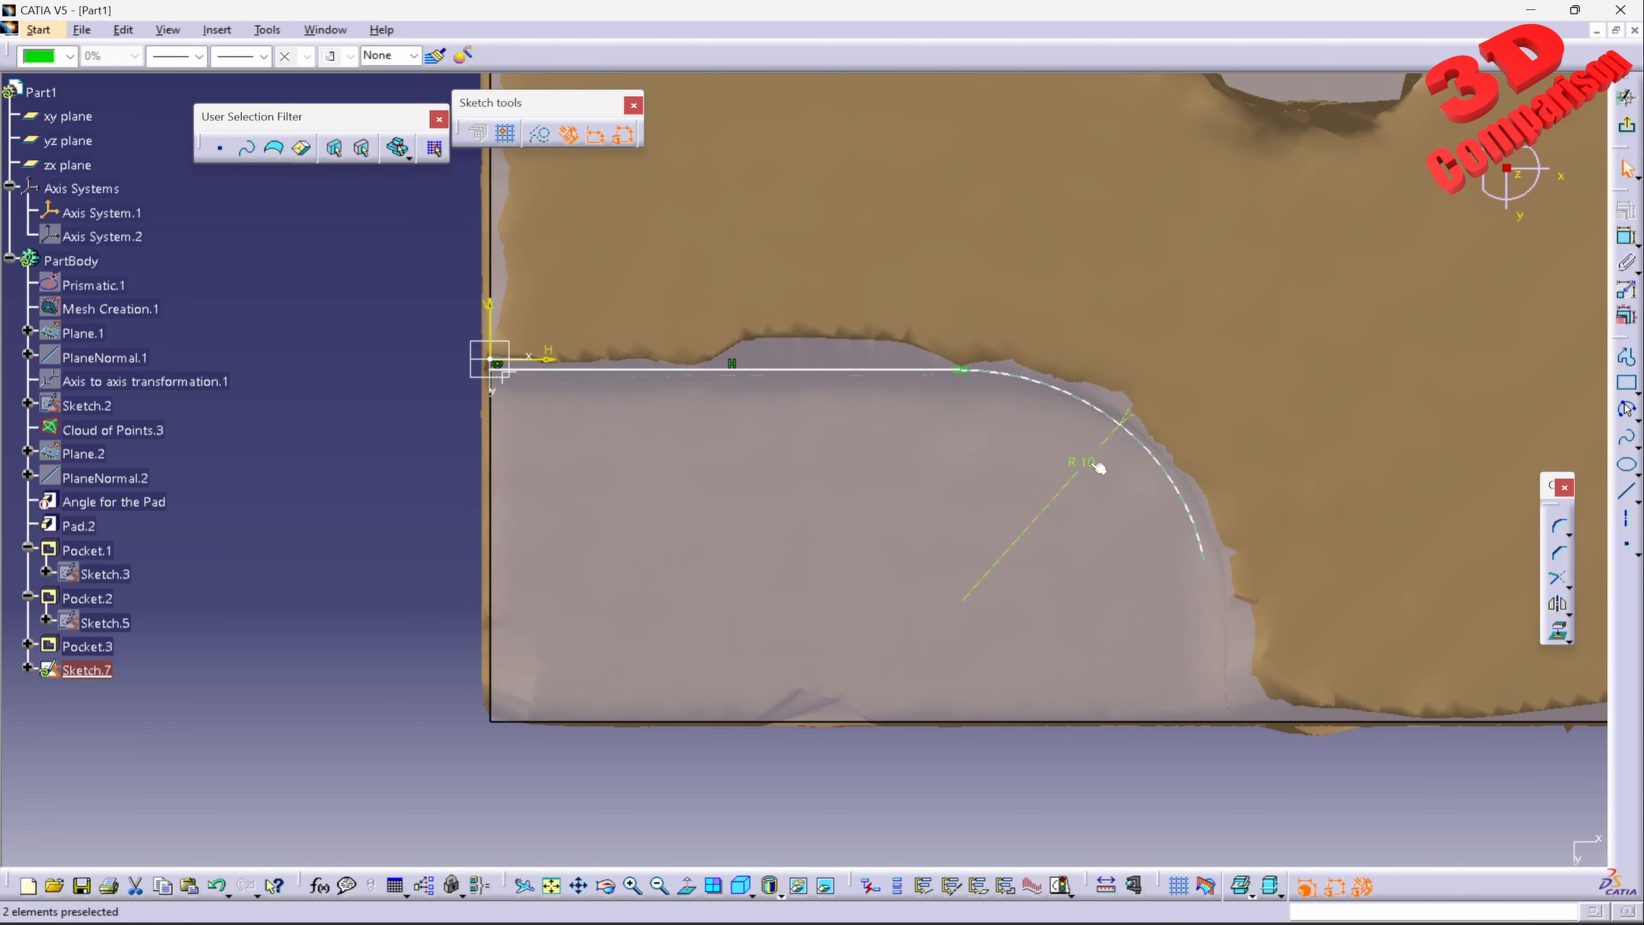
double_click(1099, 467)
type("11")
key("Return")
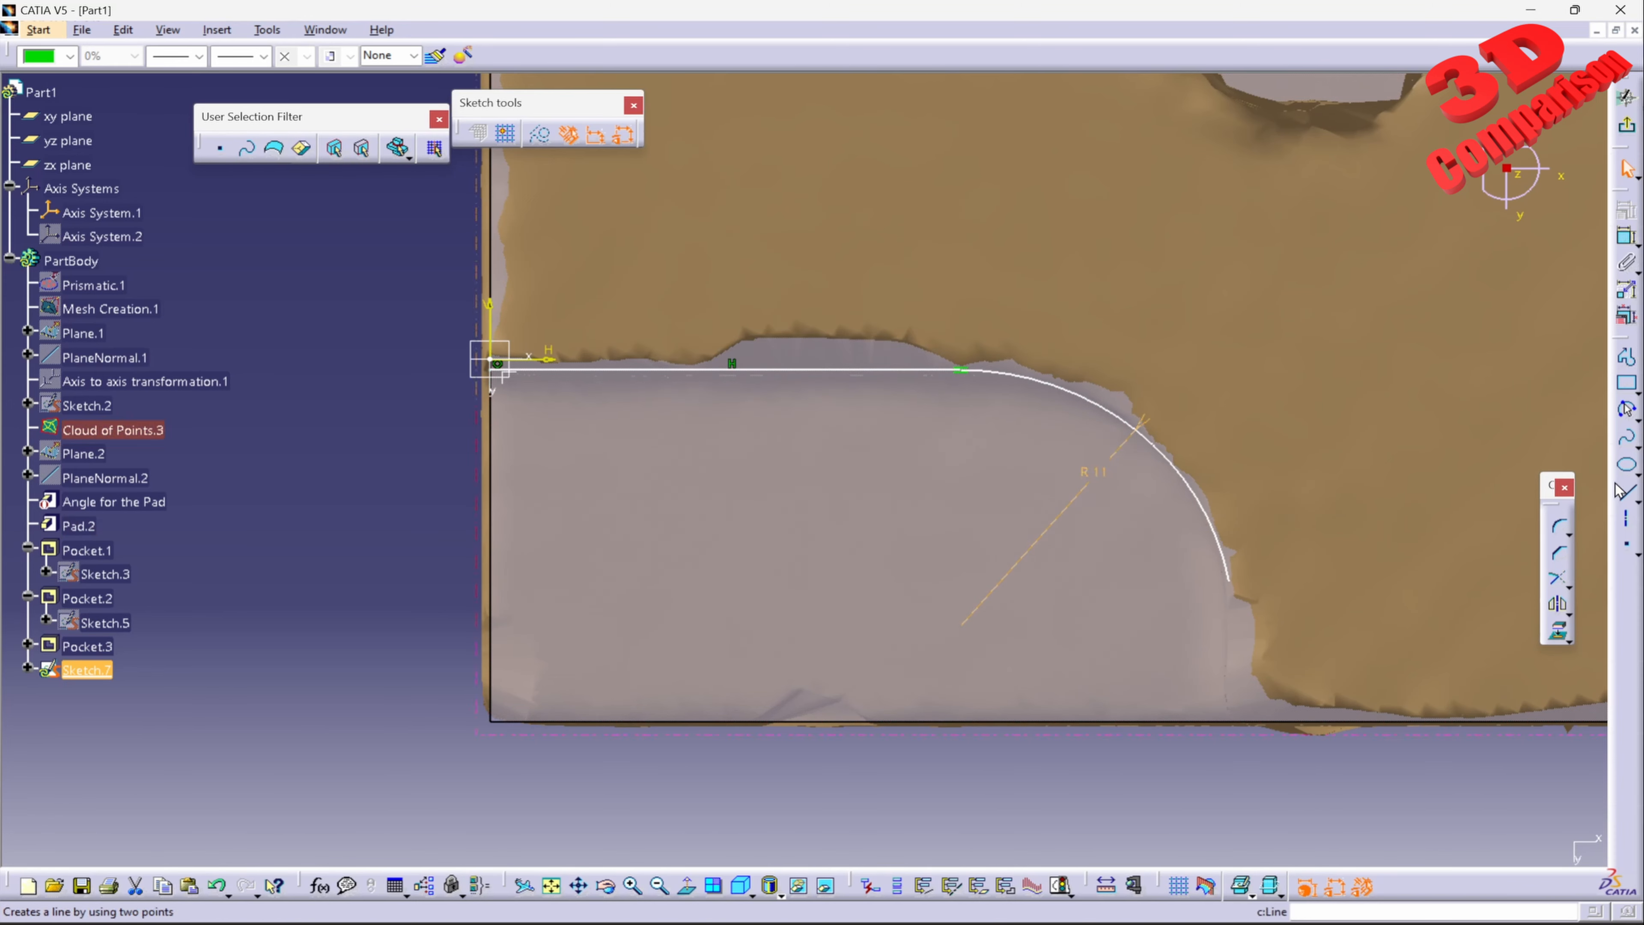
Step: Draw a vertical line about 7.9 mm long from the arc's free end to beyond the pad's edge
left_click(1627, 493)
left_click(1239, 585)
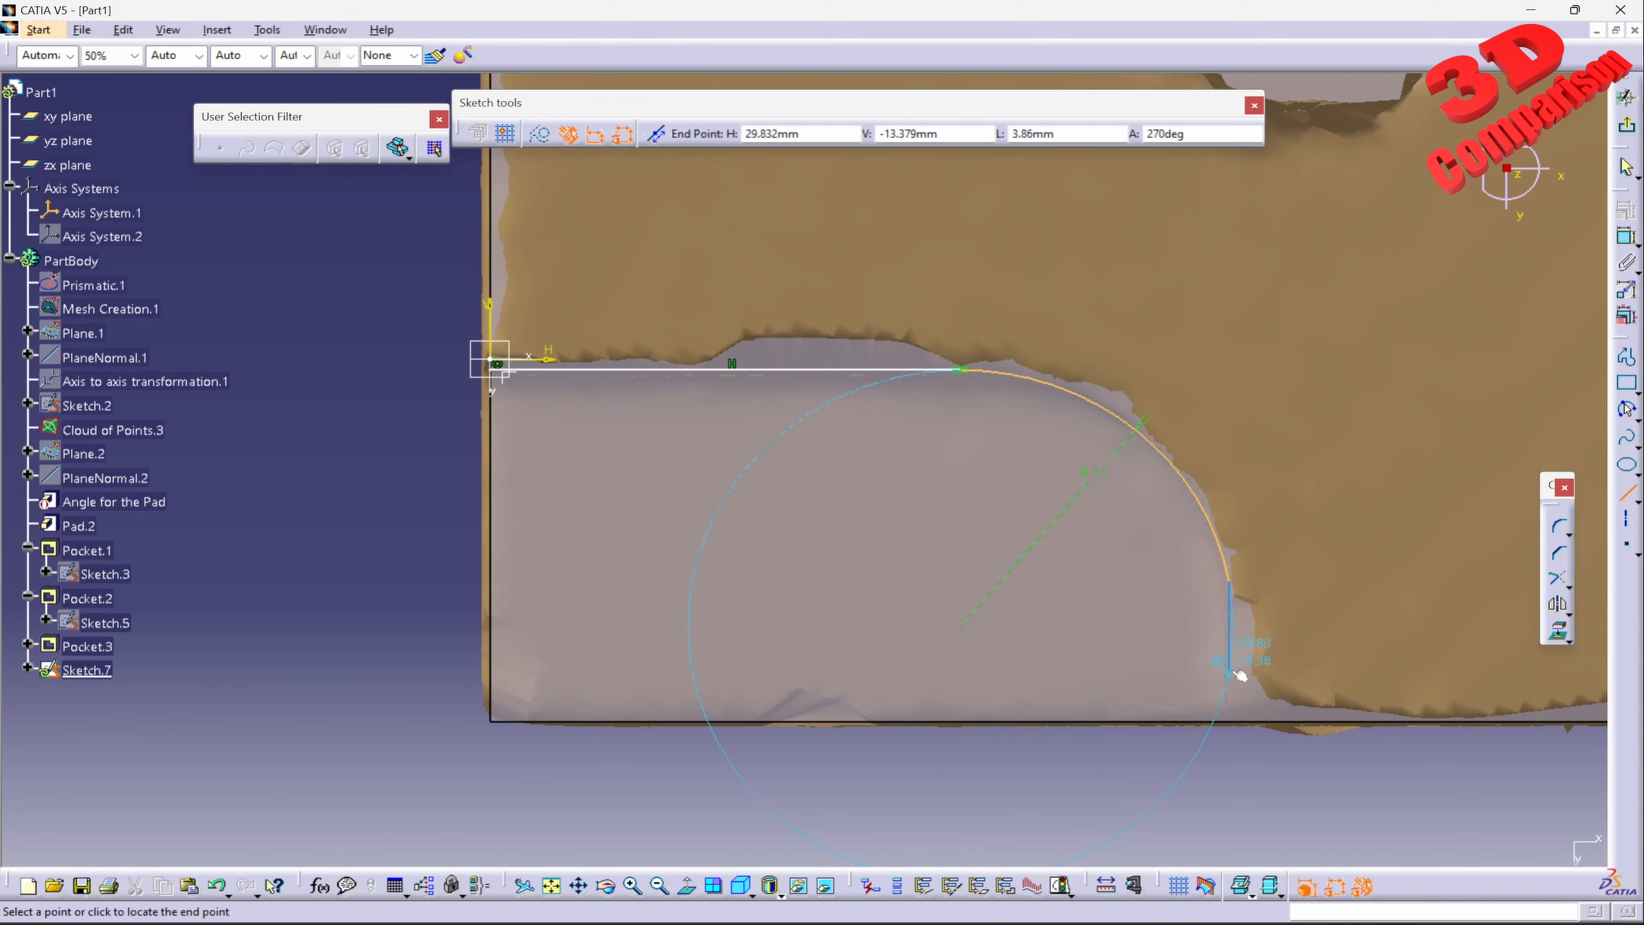
left_click(1228, 763)
Step: Exit the sketch and define a pocket from the open recess profile Sketch.7 with a depth of 15 mm, previewing the cut
left_click(1627, 126)
mouse_move(1094, 472)
middle_mouse_down()
mouse_move(859, 318)
mouse_move(904, 301)
middle_mouse_up()
left_click(1627, 254)
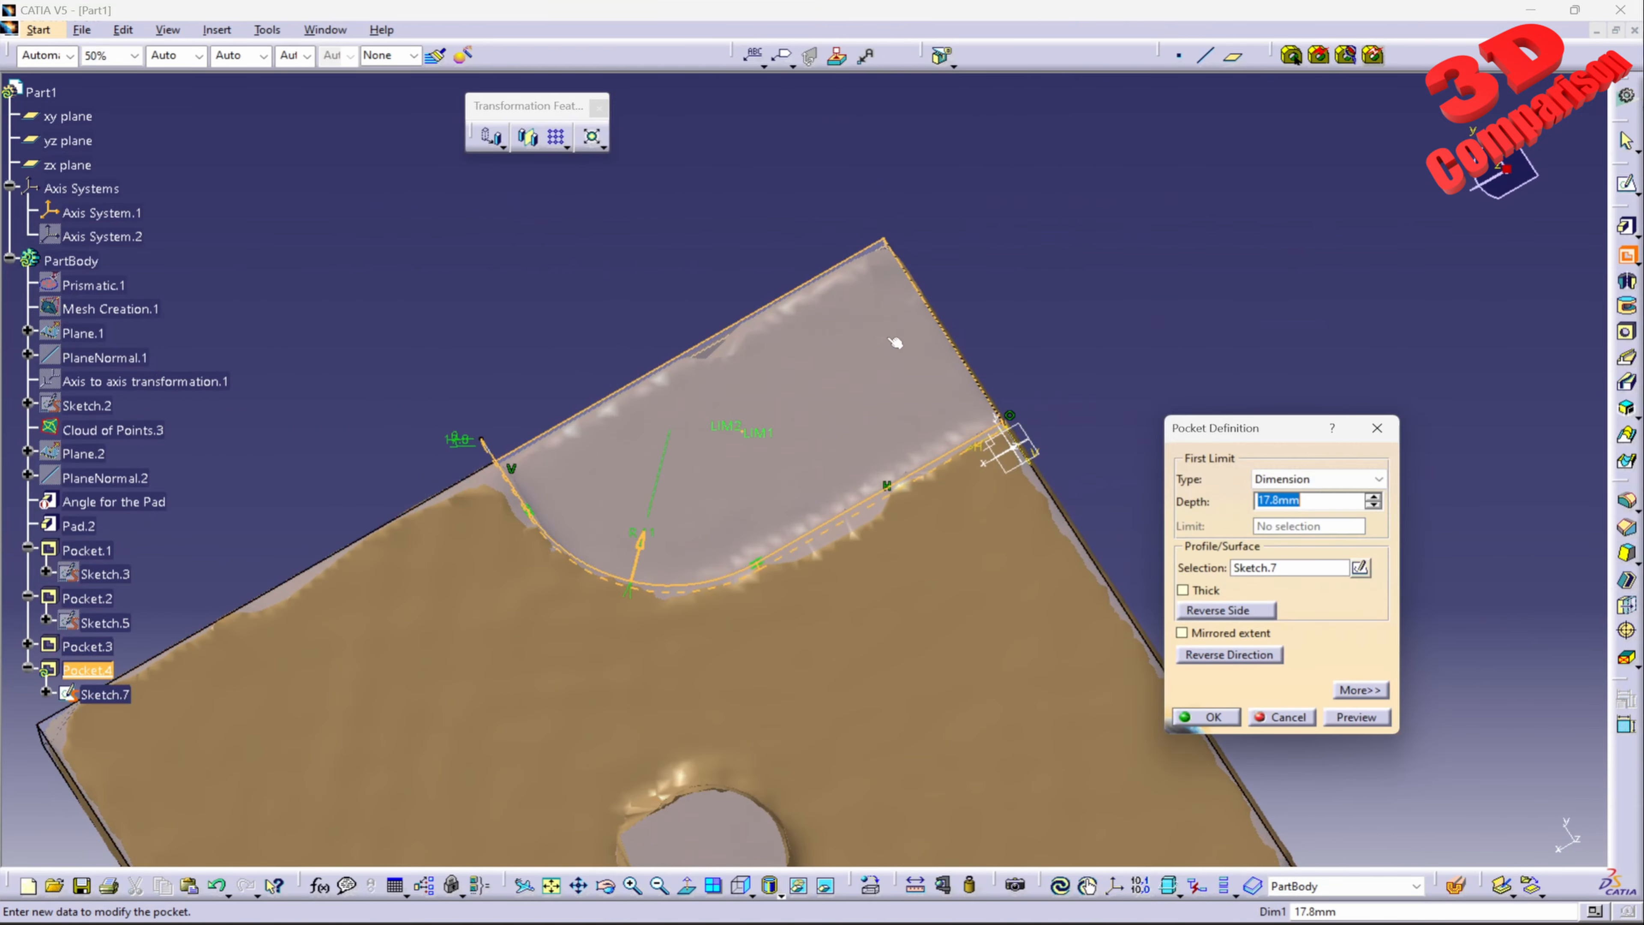
mouse_move(809, 453)
middle_mouse_down()
mouse_move(706, 399)
mouse_move(908, 516)
middle_mouse_up()
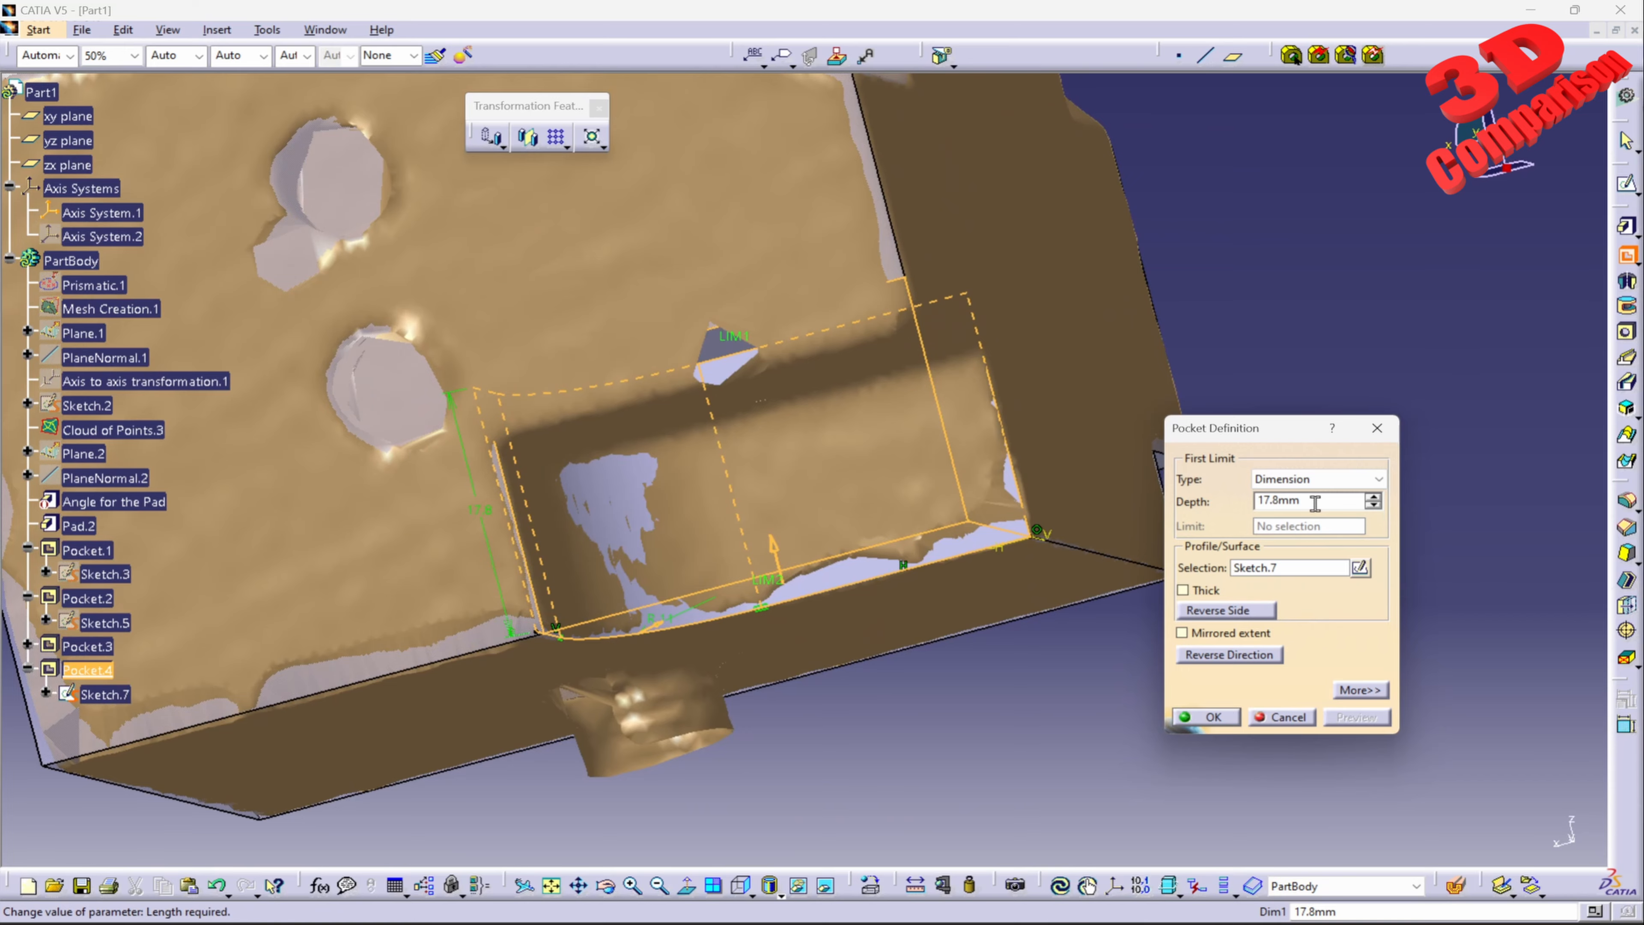
left_click_drag(1315, 504, 1240, 503)
type("15")
left_click(1355, 714)
Step: Try a depth of 14 mm for the Sketch.7 pocket and preview it
middle_click_drag(913, 447, 826, 317)
type("4")
left_click_drag(1324, 503, 1169, 516)
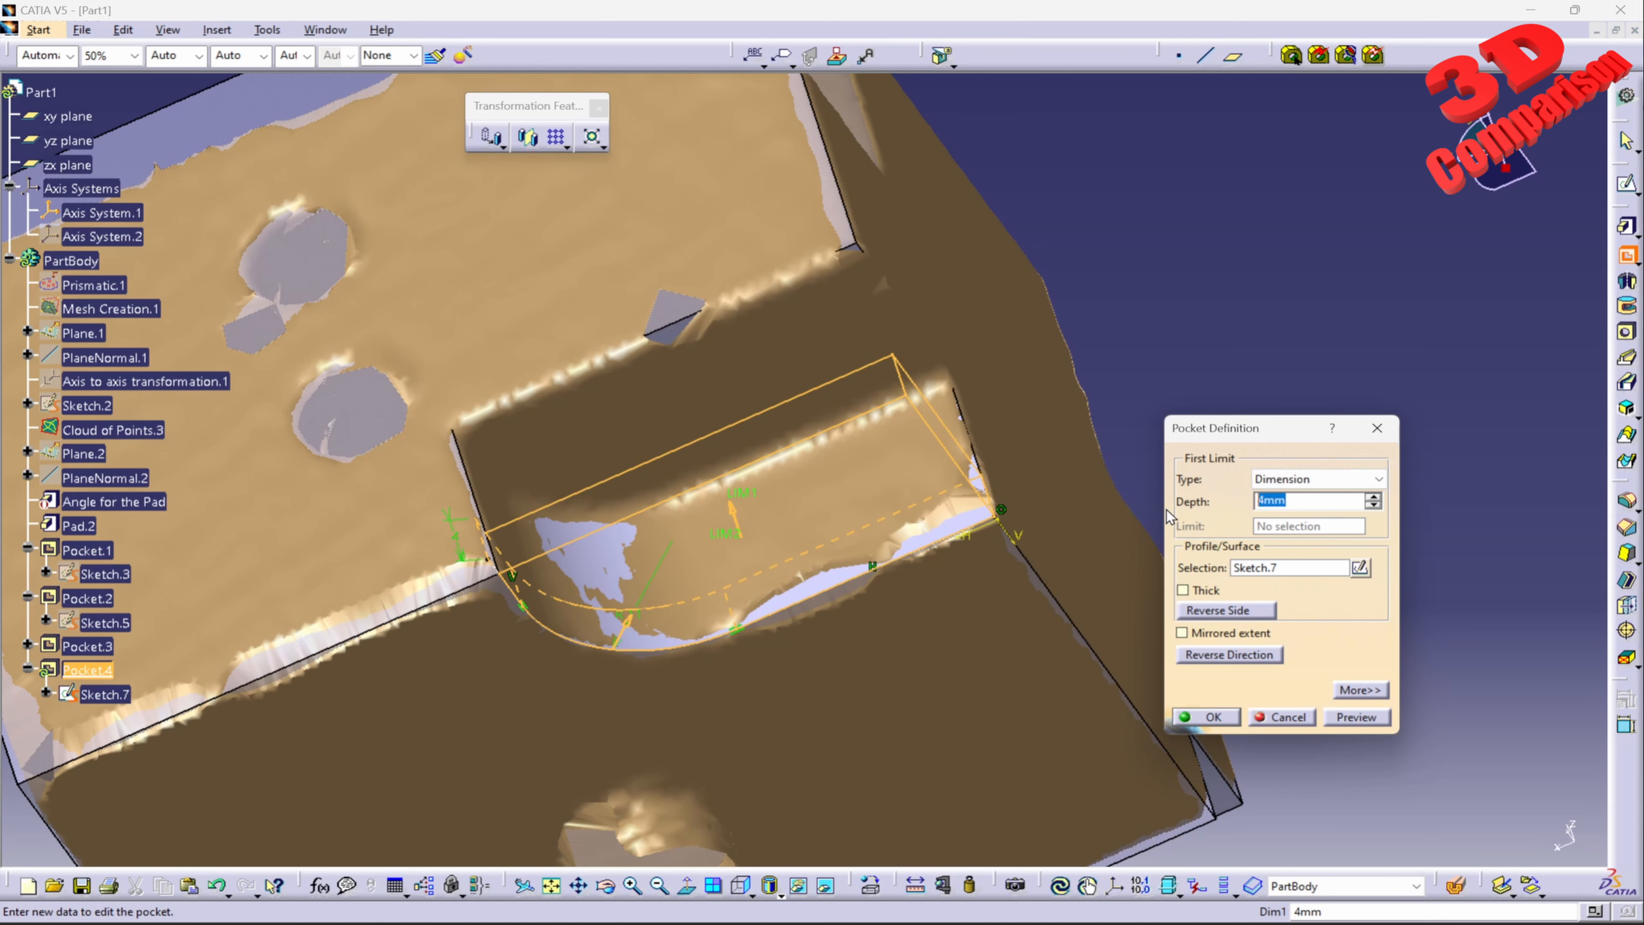
type("1")
left_click(1356, 717)
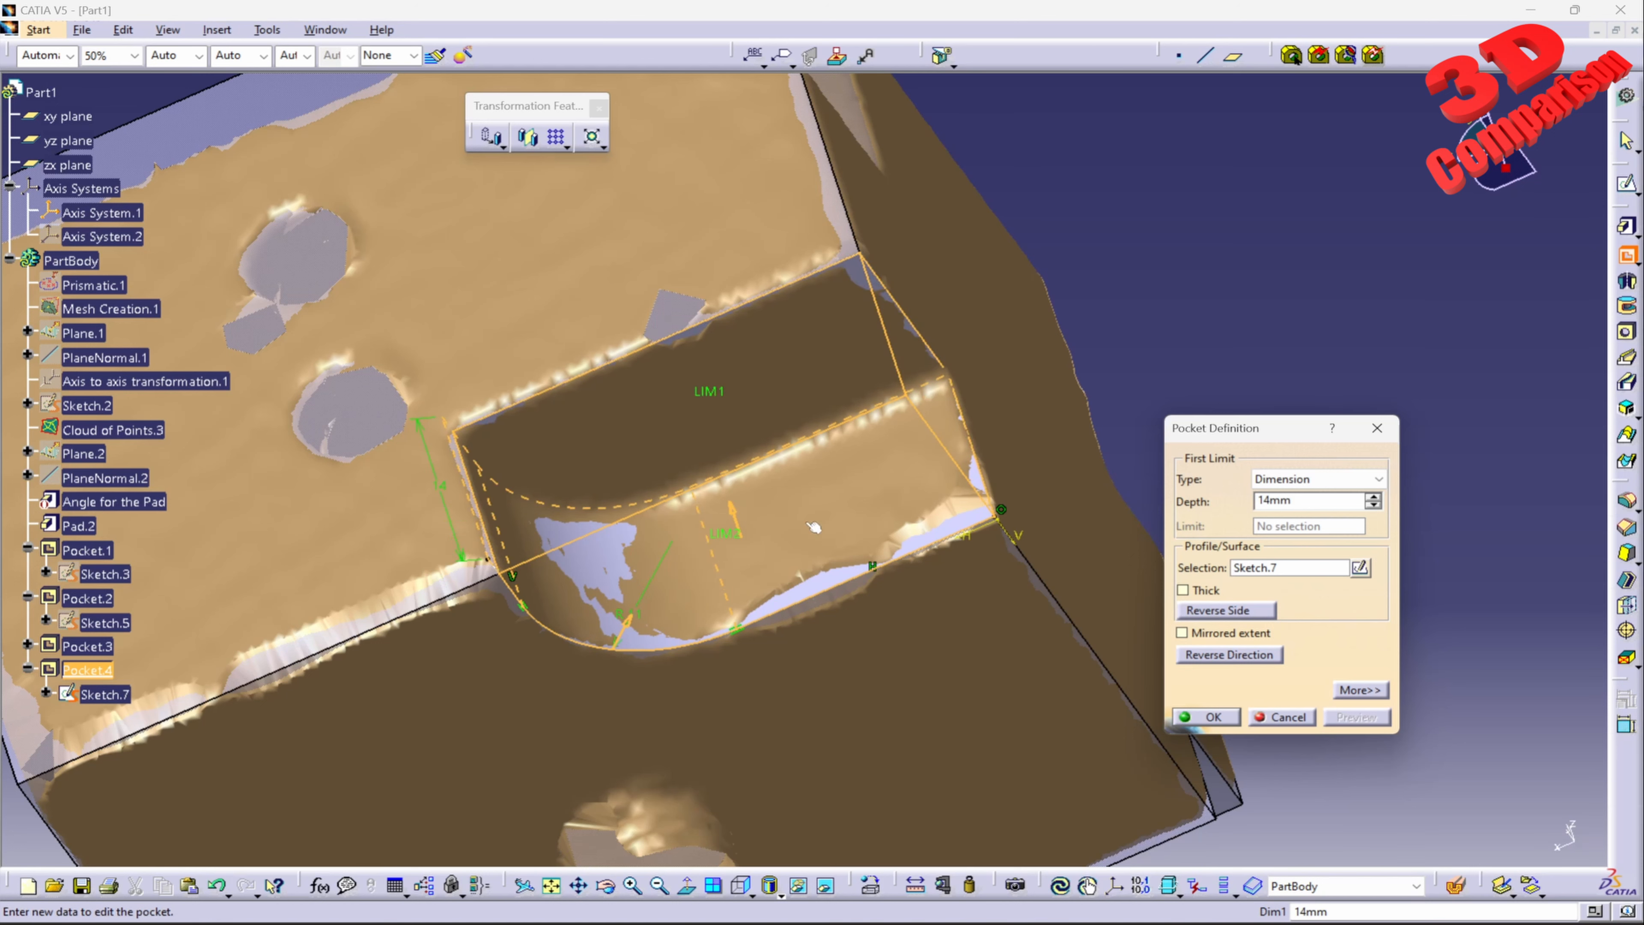
Step: Try a depth of 13 mm for the Sketch.7 pocket and preview the cut
double_click(1325, 507)
type("13")
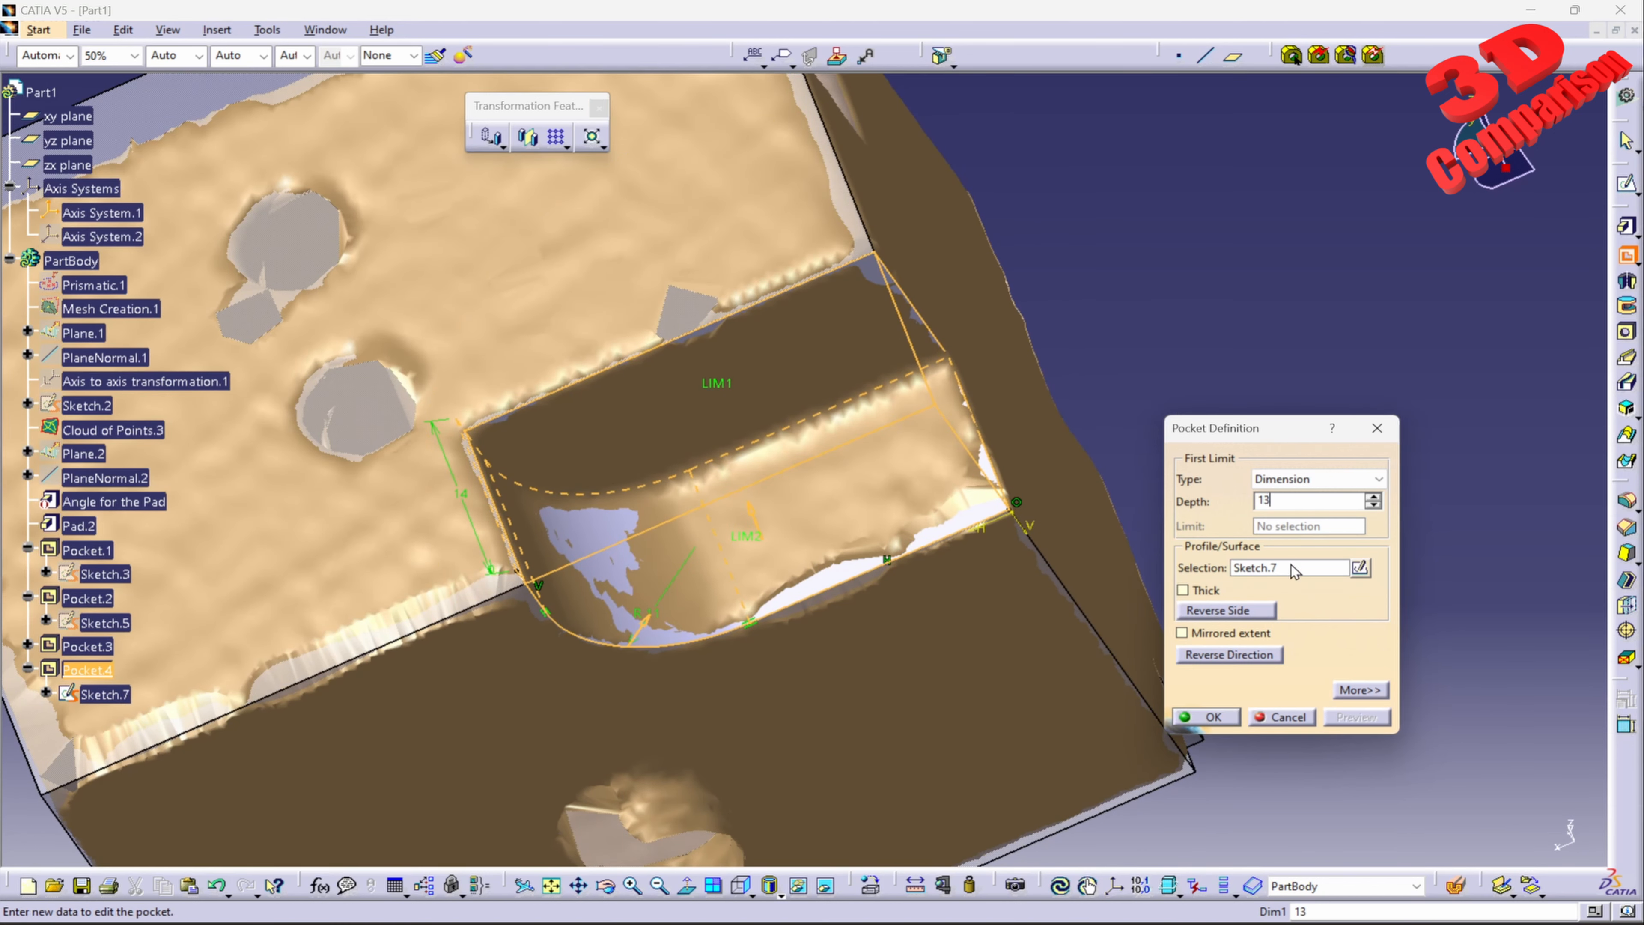
left_click(1355, 715)
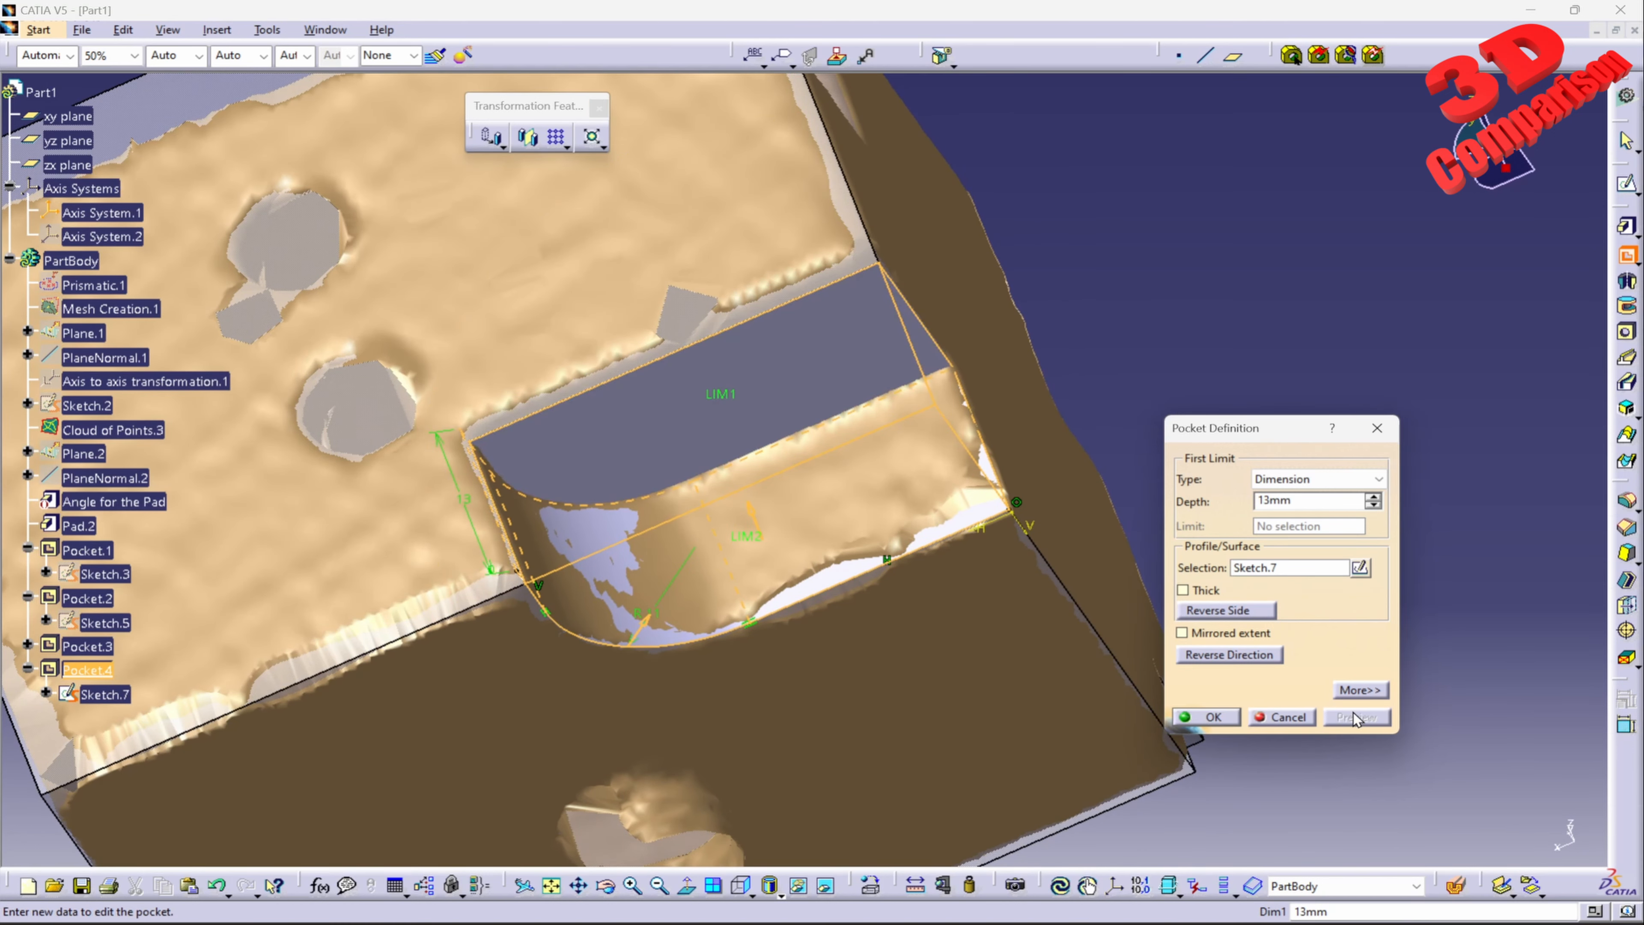
Step: Set the Sketch.7 pocket's depth to 13.5 mm, preview the cut and create the pocket
double_click(1314, 502)
type("1")
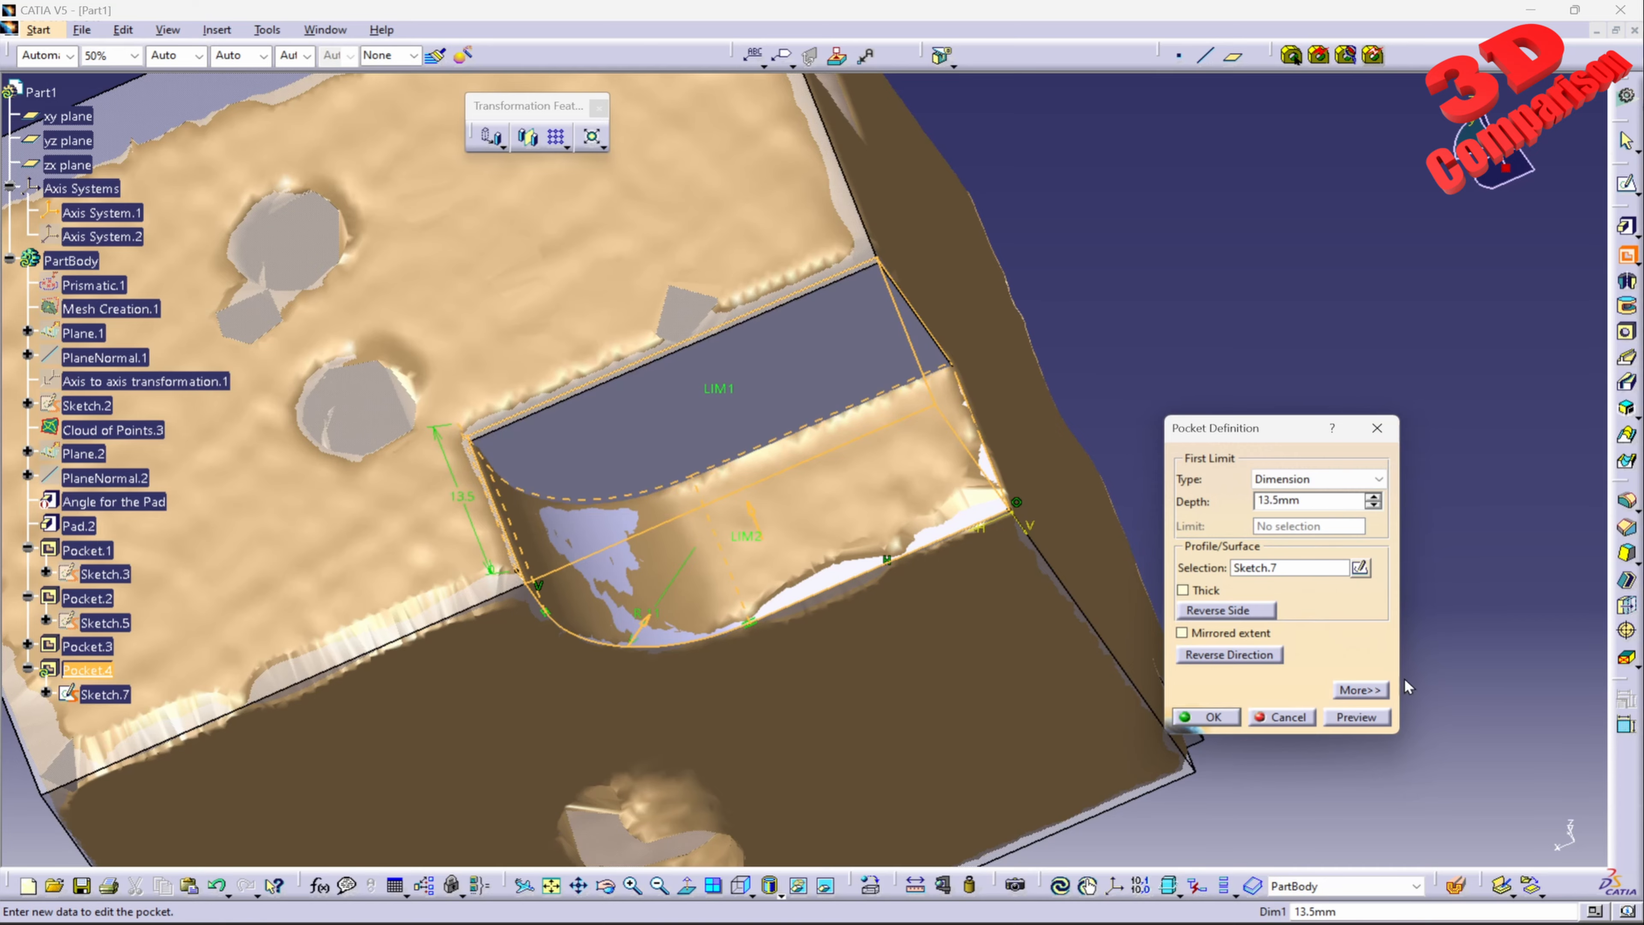
left_click(1362, 712)
left_click(1231, 723)
Step: Start a new sketch on the pad's large face over the mesh's round holes and view it normal to the sketch plane
mouse_move(692, 363)
middle_mouse_down()
mouse_move(684, 402)
mouse_move(923, 373)
mouse_move(828, 382)
middle_mouse_up()
left_click(1627, 184)
left_click(770, 389)
mouse_move(771, 389)
middle_mouse_down()
mouse_move(725, 405)
mouse_move(781, 413)
middle_mouse_up()
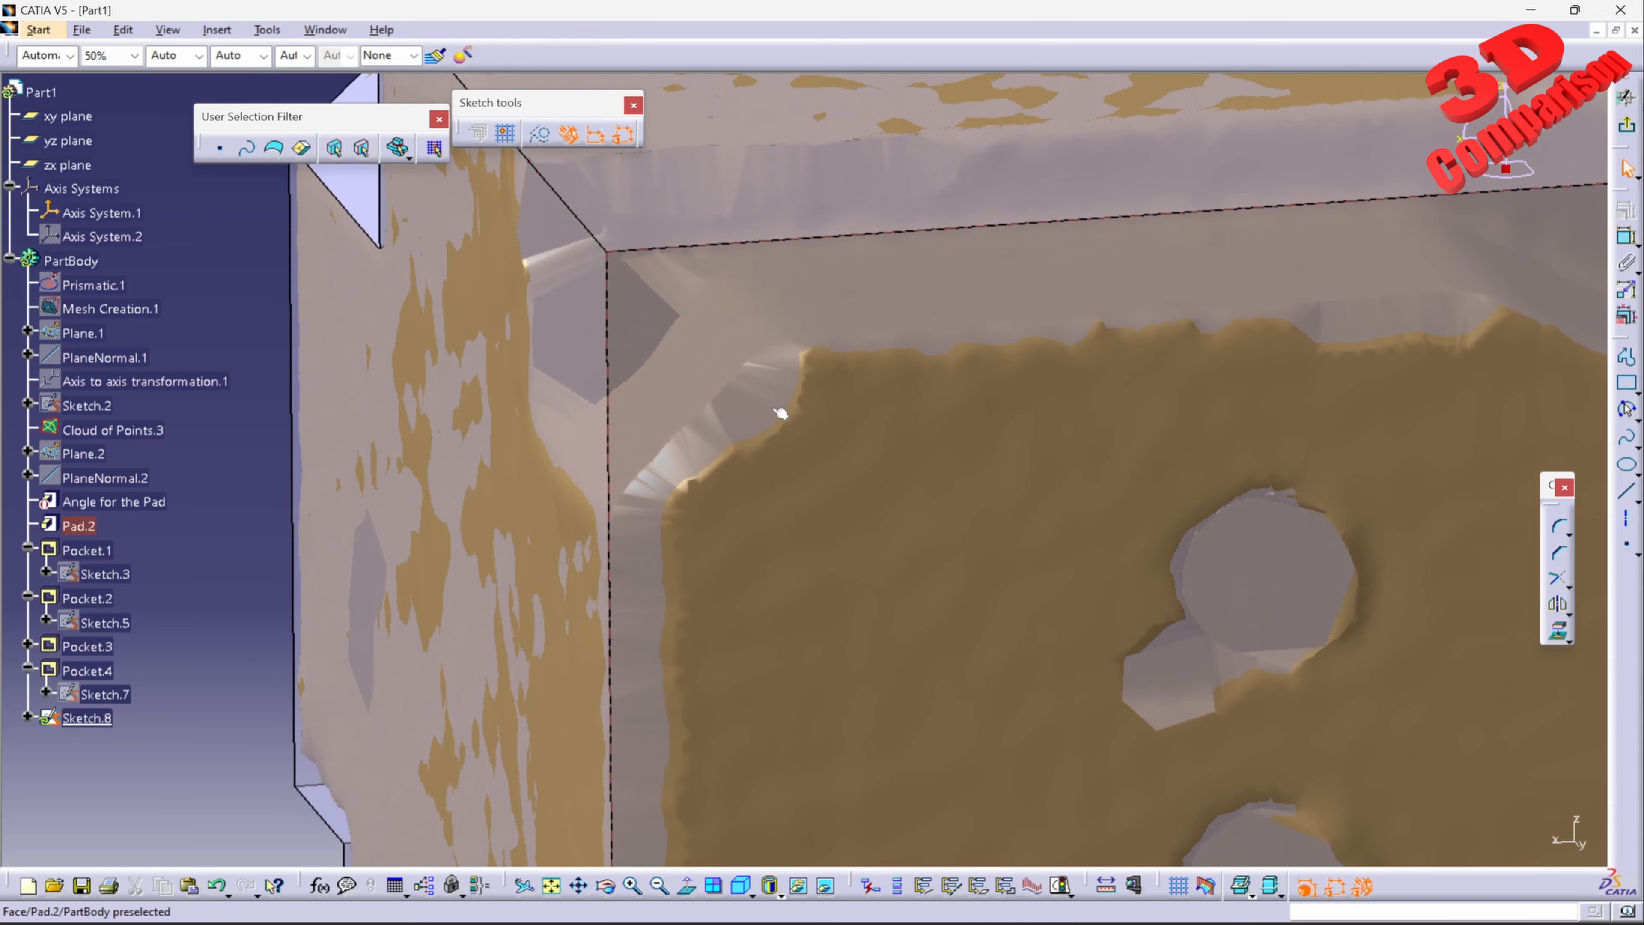
left_click(687, 885)
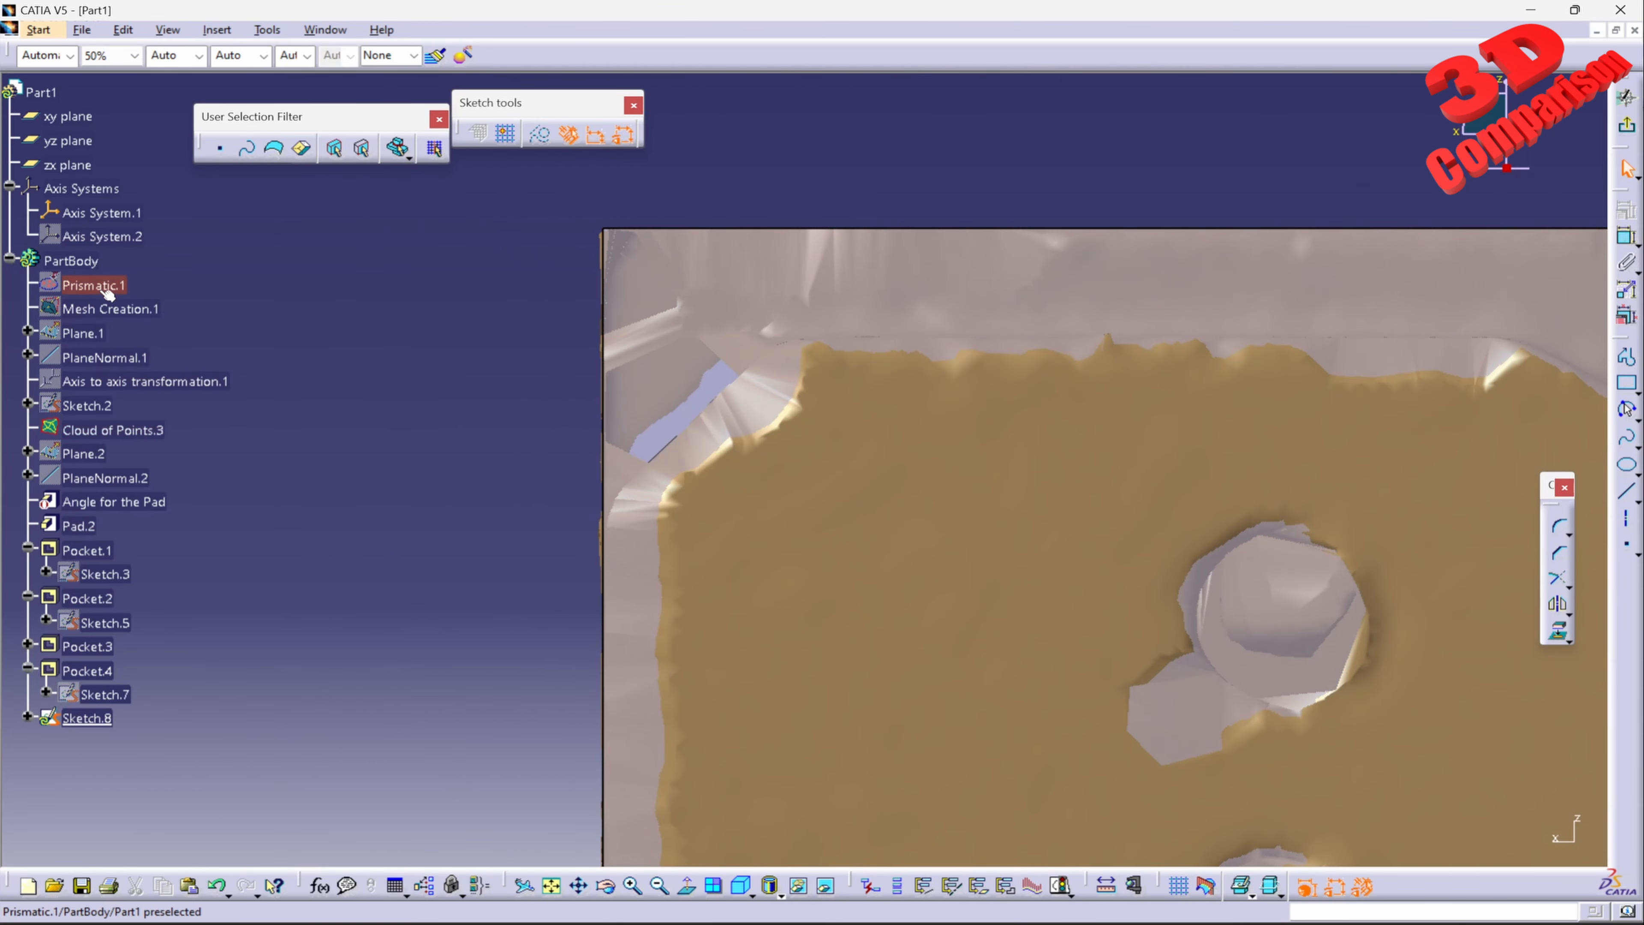
Step: Draw a line about 15 mm long at about 226° along the mesh's beveled corner, ending beyond the pad's edge
left_click(1627, 492)
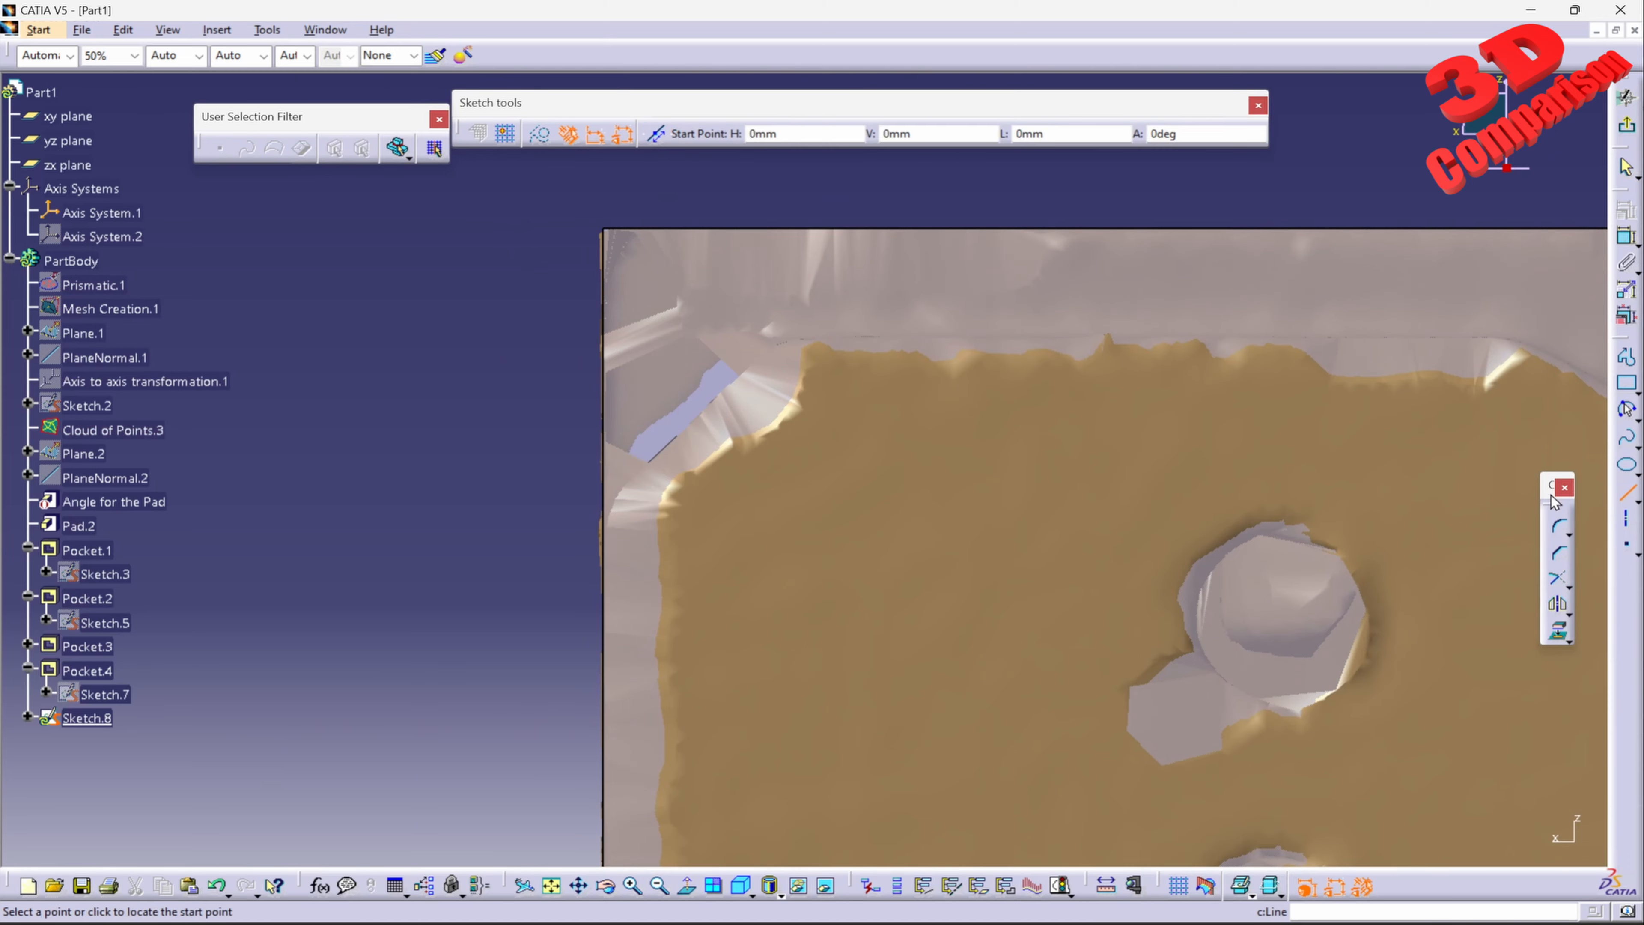
middle_click_drag(696, 442, 797, 567)
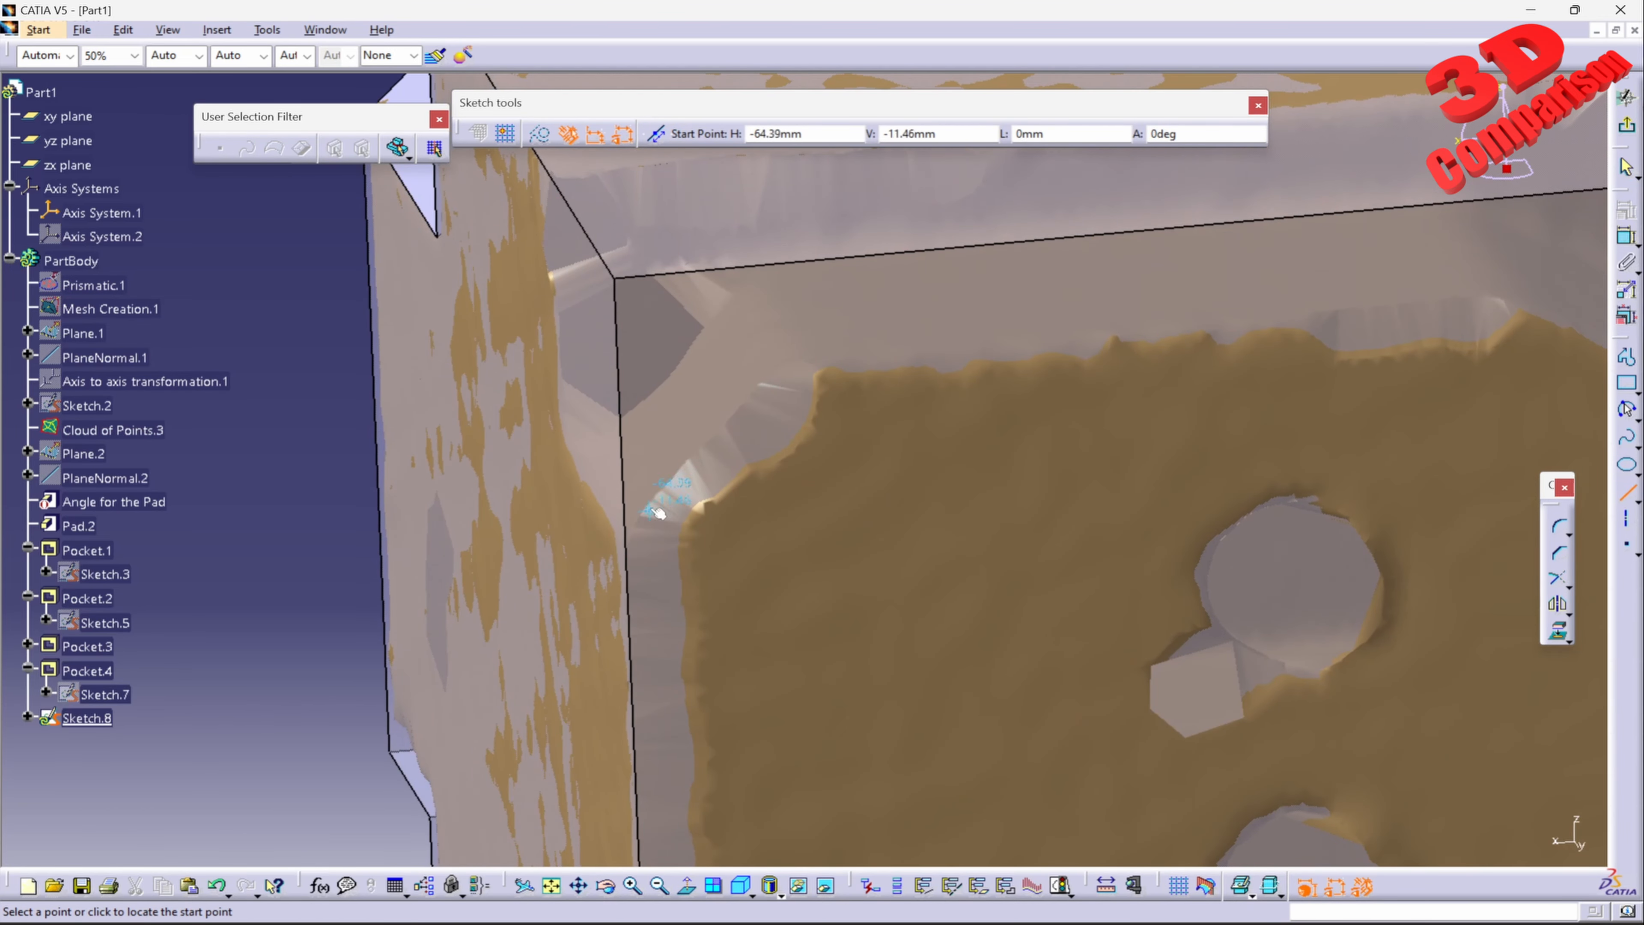
left_click(689, 888)
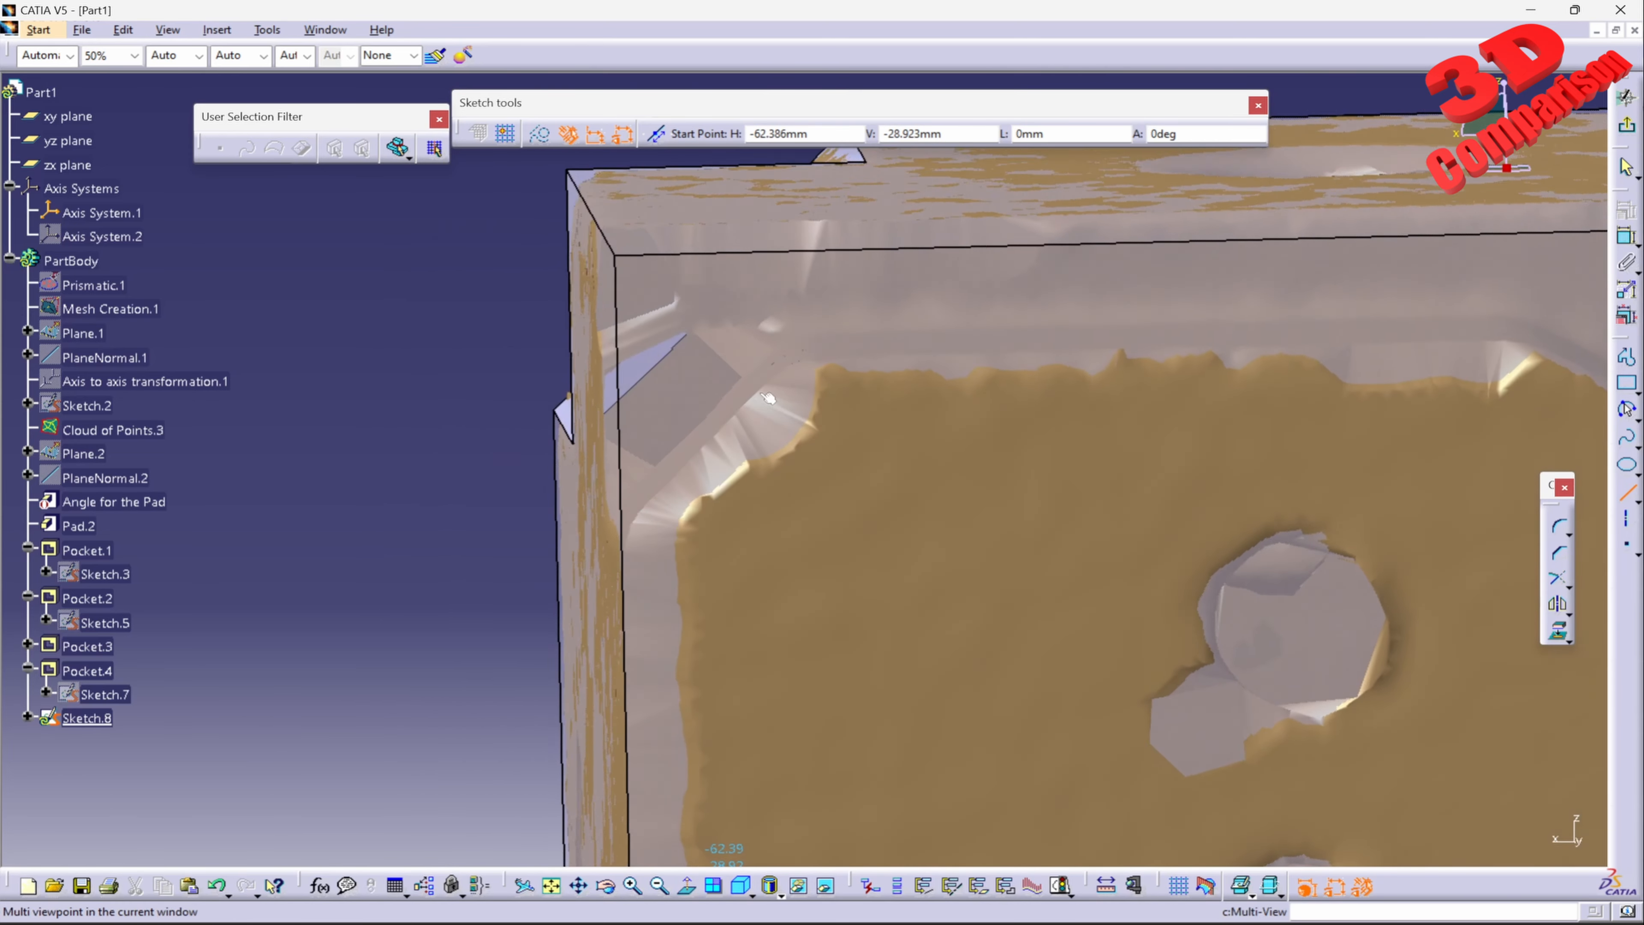
left_click(806, 353)
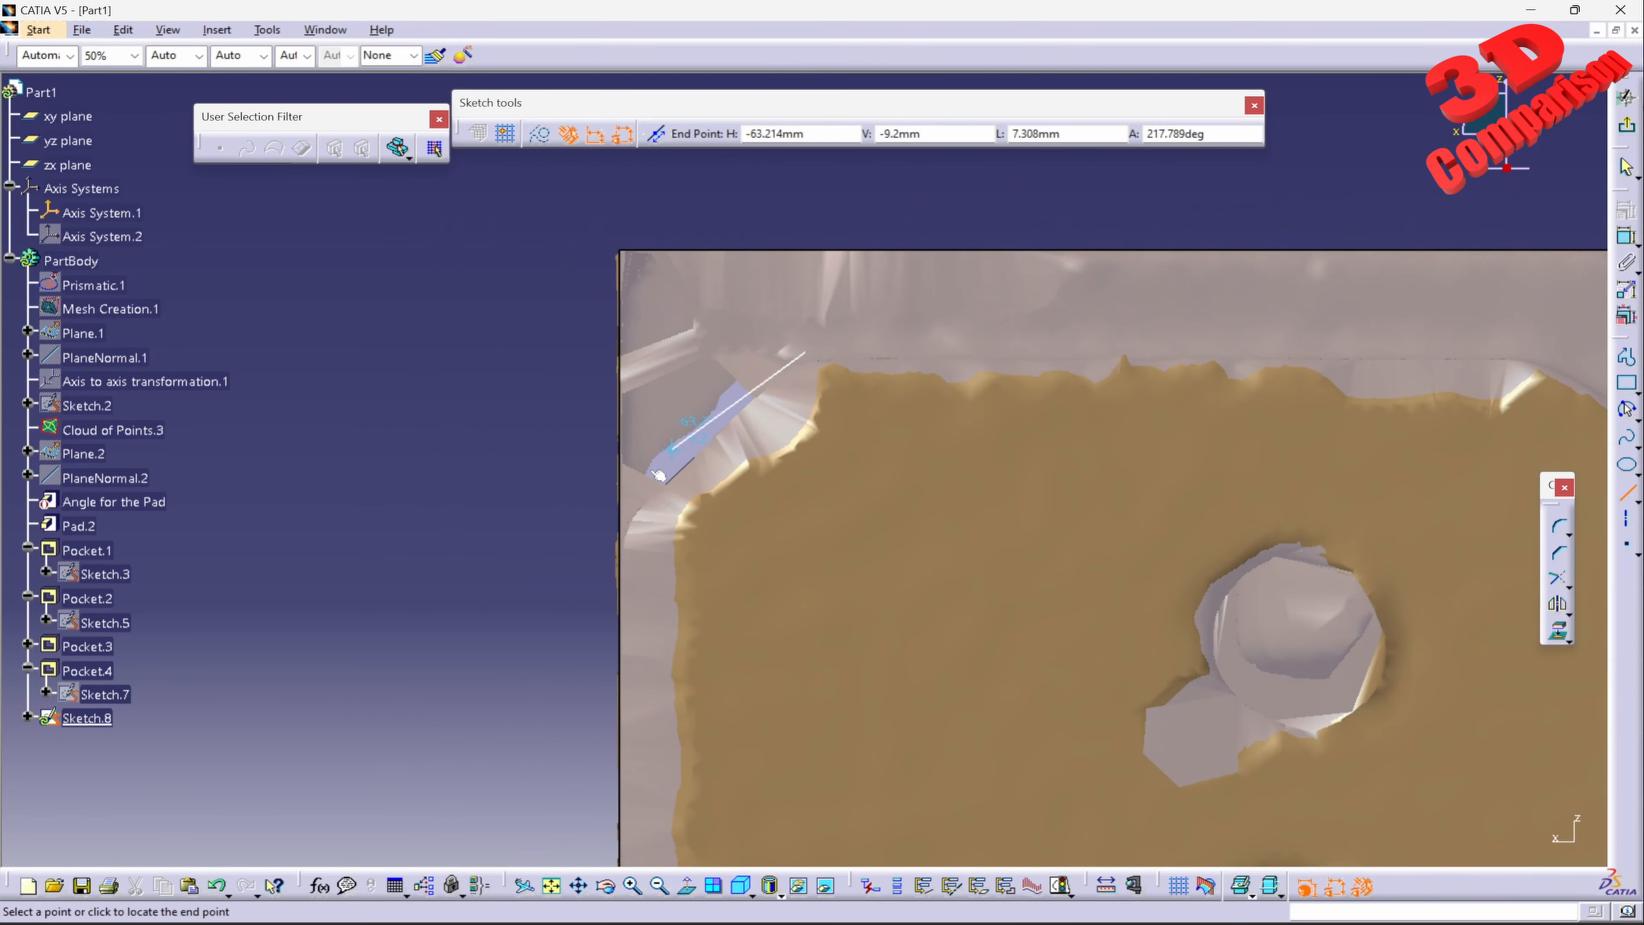
left_click(563, 587)
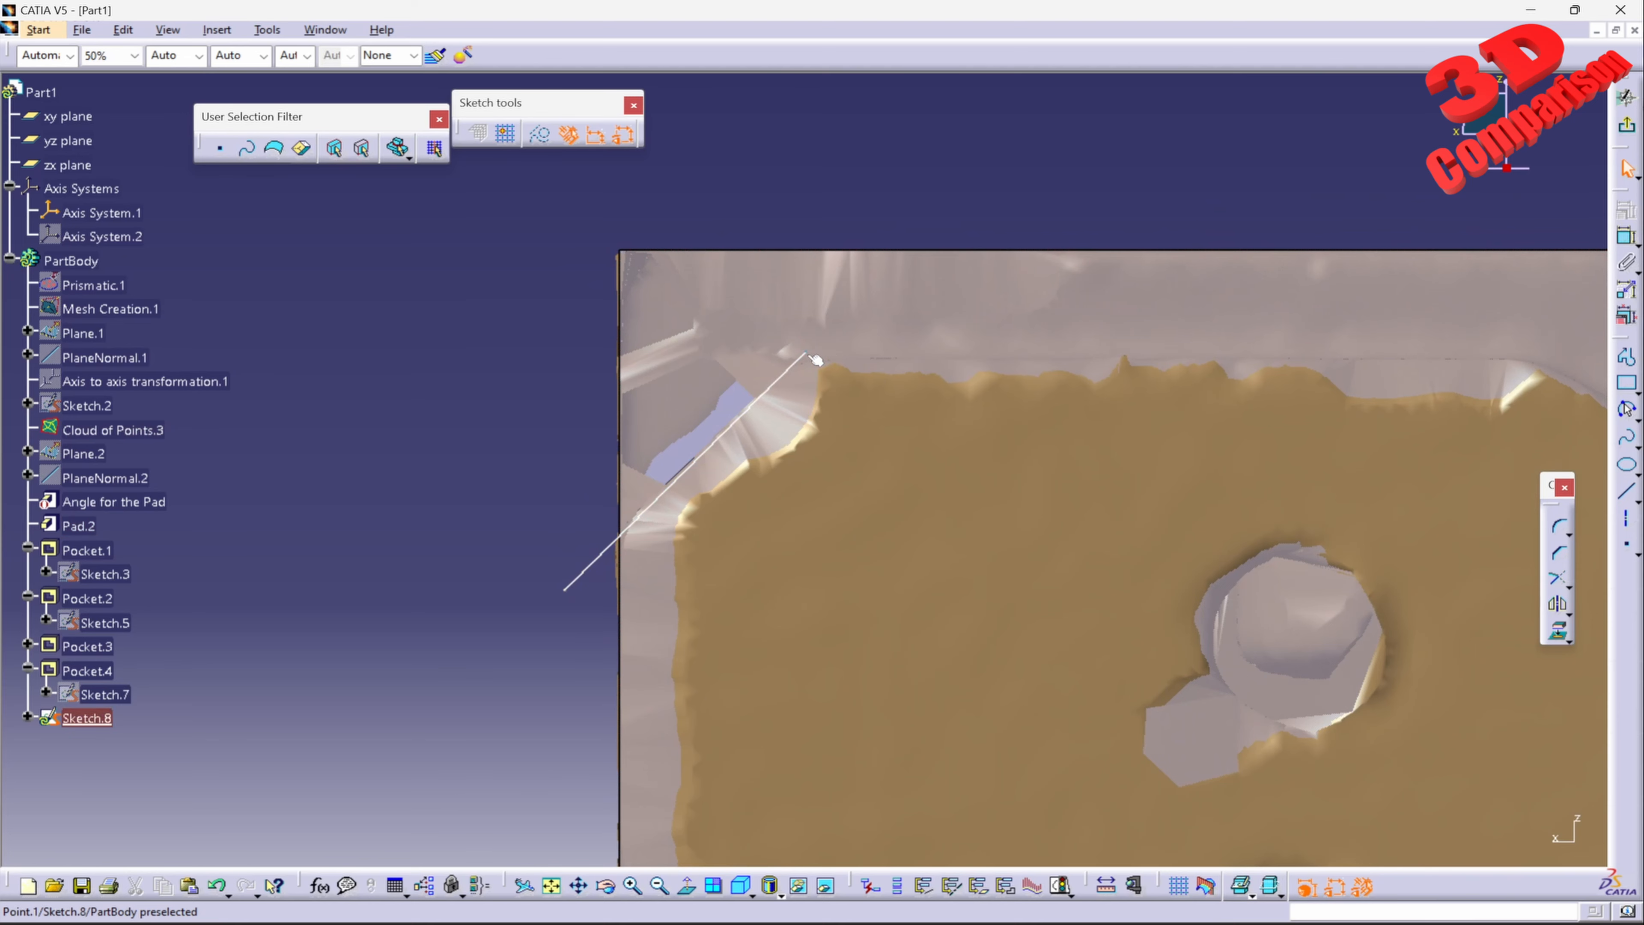
Step: Draw a horizontal line about 32 mm long from the bevel line's inner end along the mesh's edge to the start of the long slope
left_click(1627, 493)
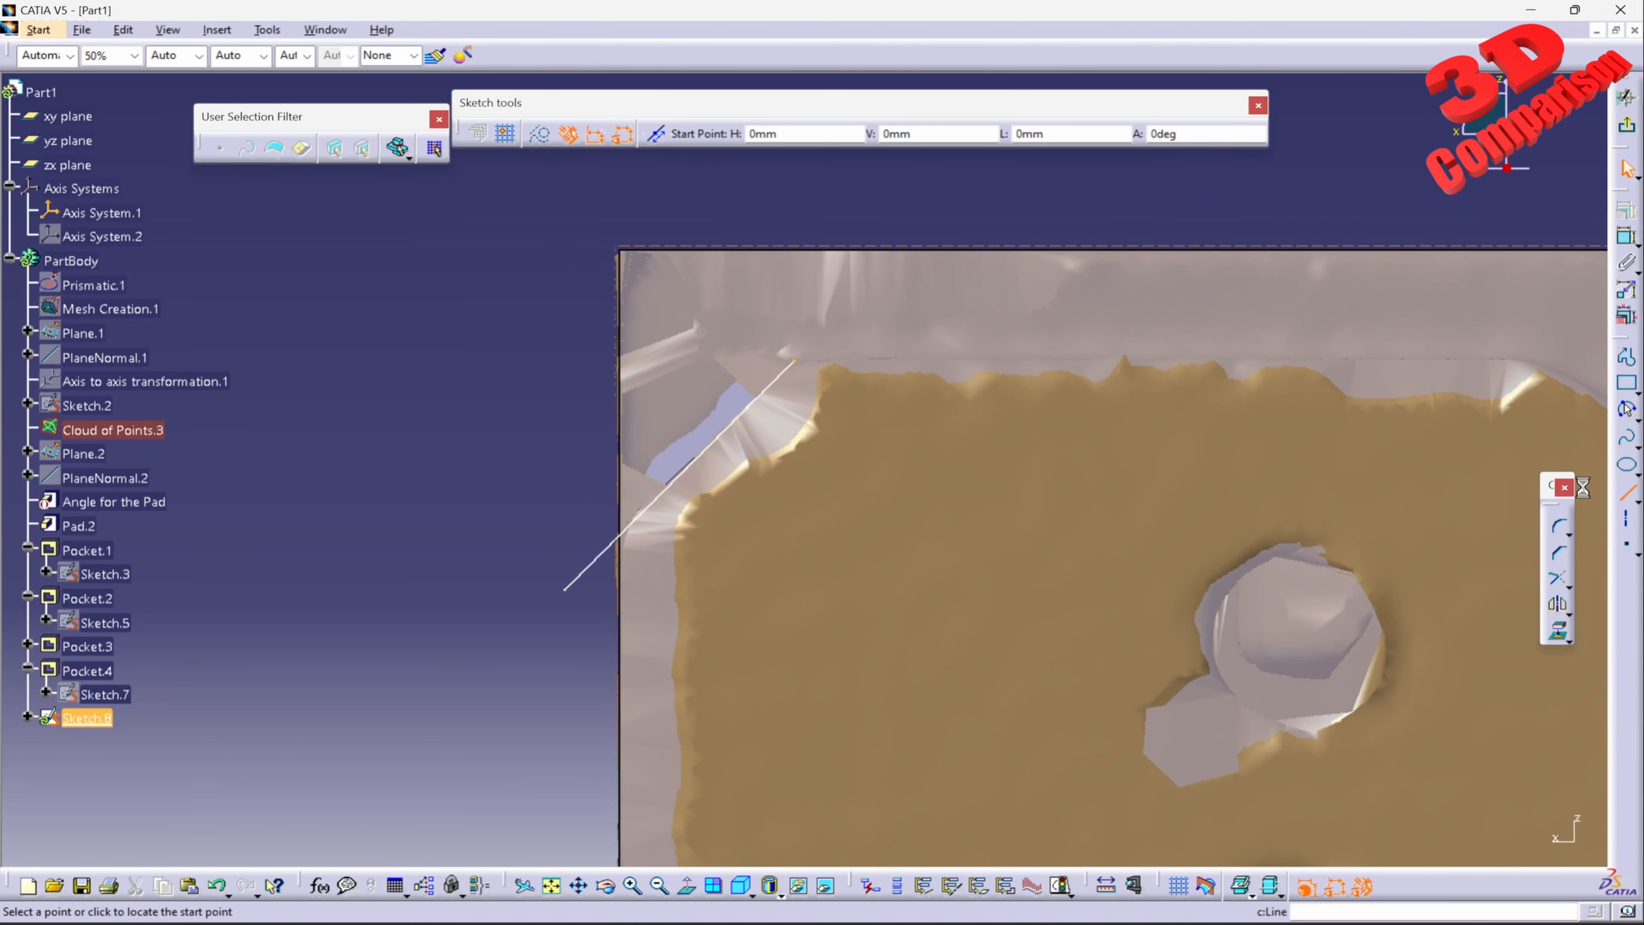
left_click(789, 352)
middle_click_drag(1442, 341, 899, 341)
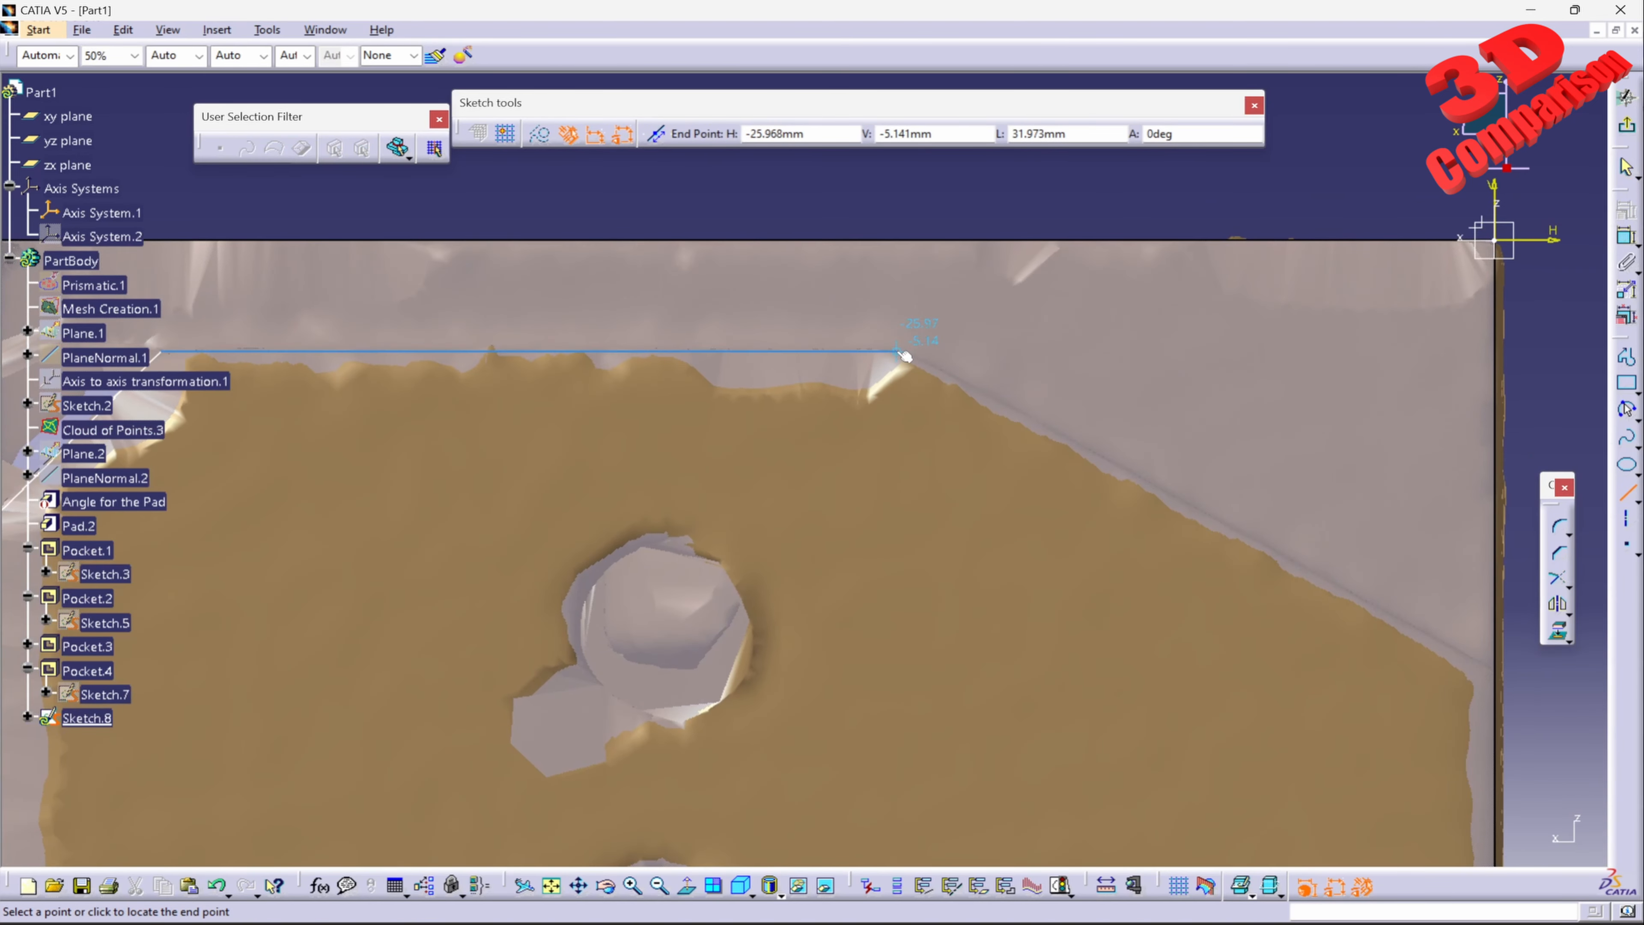
left_click(900, 355)
Step: Draw a line about 33.6 mm long at about 330° from the horizontal line's end along the mesh's slope, past the pad's edge
left_click(1626, 493)
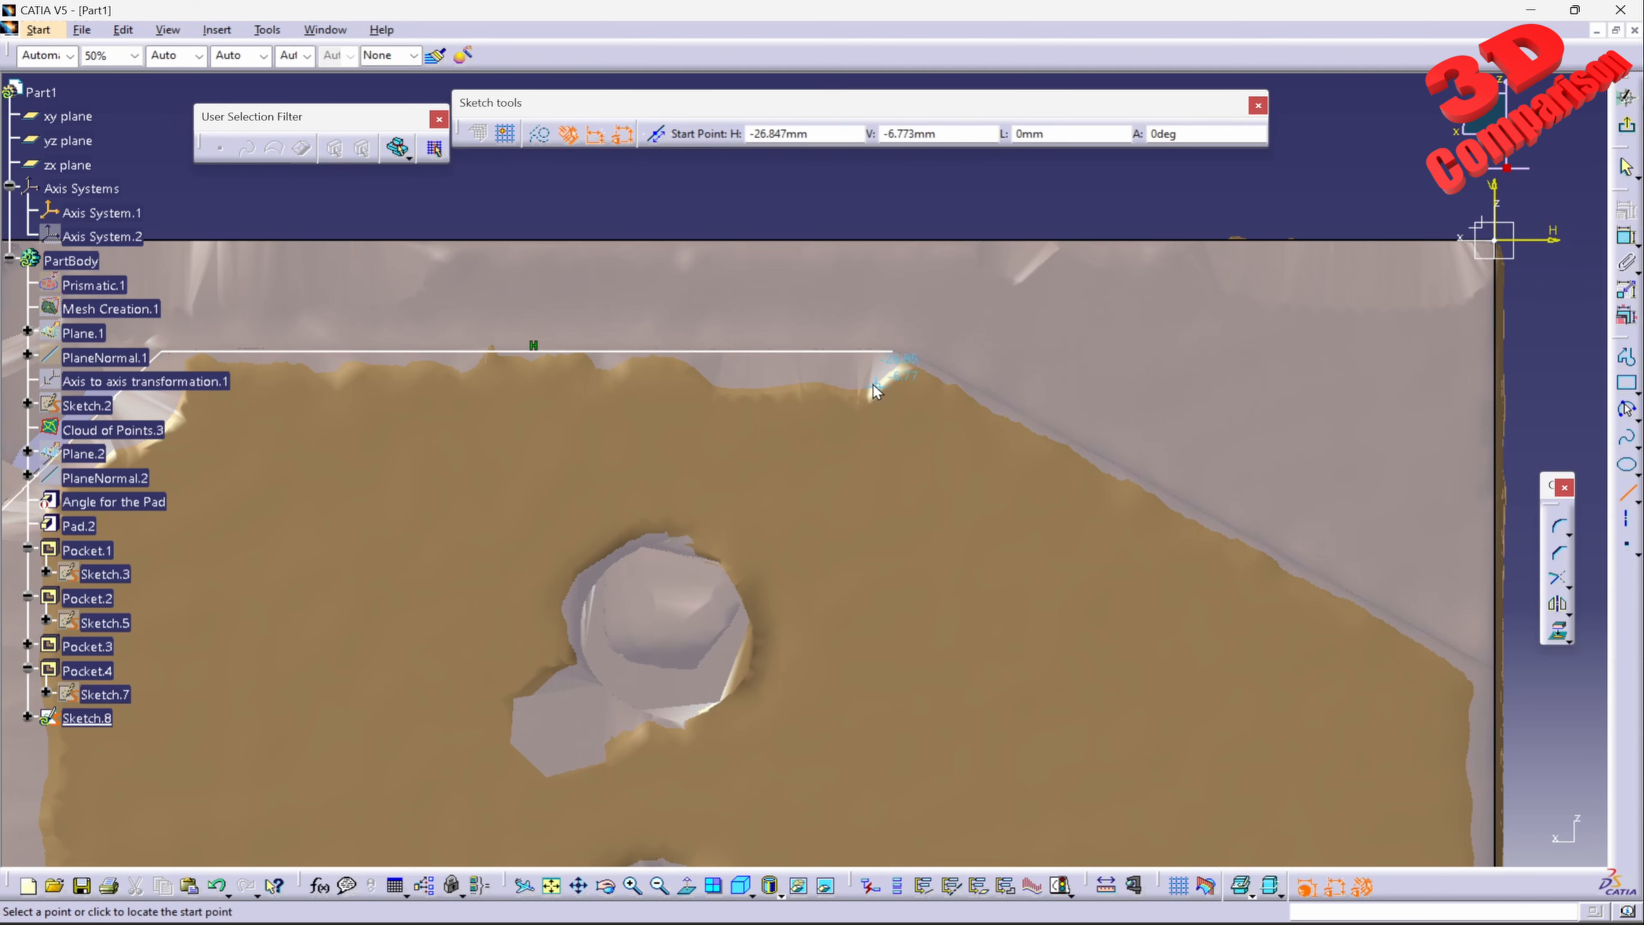
left_click(894, 352)
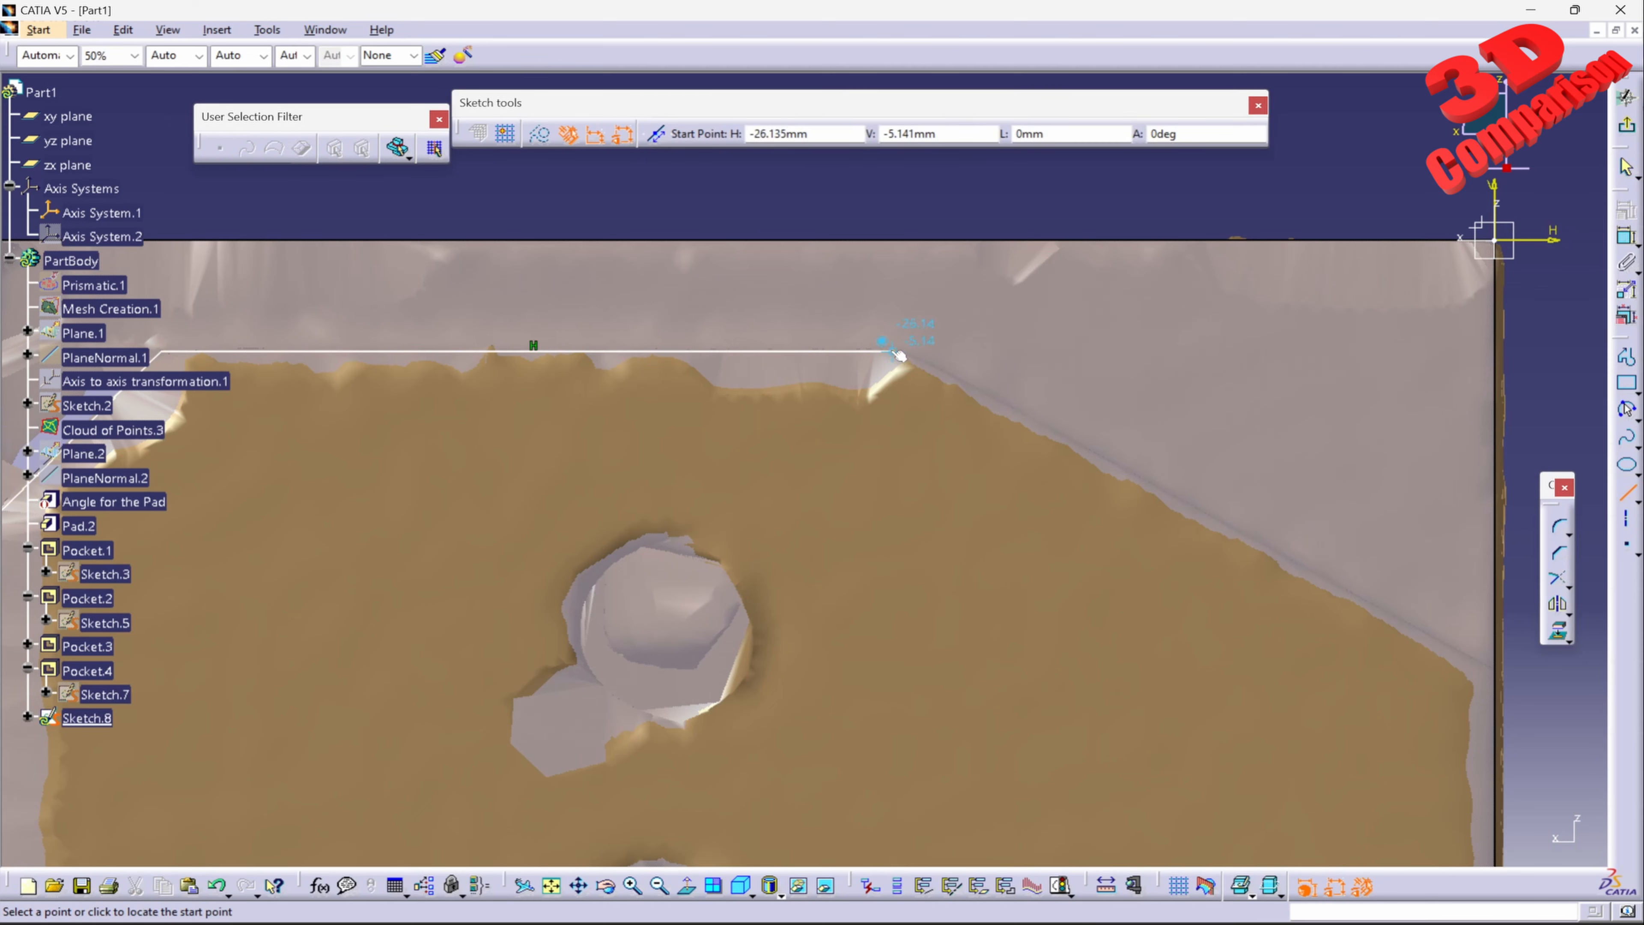
left_click(1566, 705)
Step: Round the junction of the horizontal line and the long sloping line with a sketch corner
left_click(1560, 526)
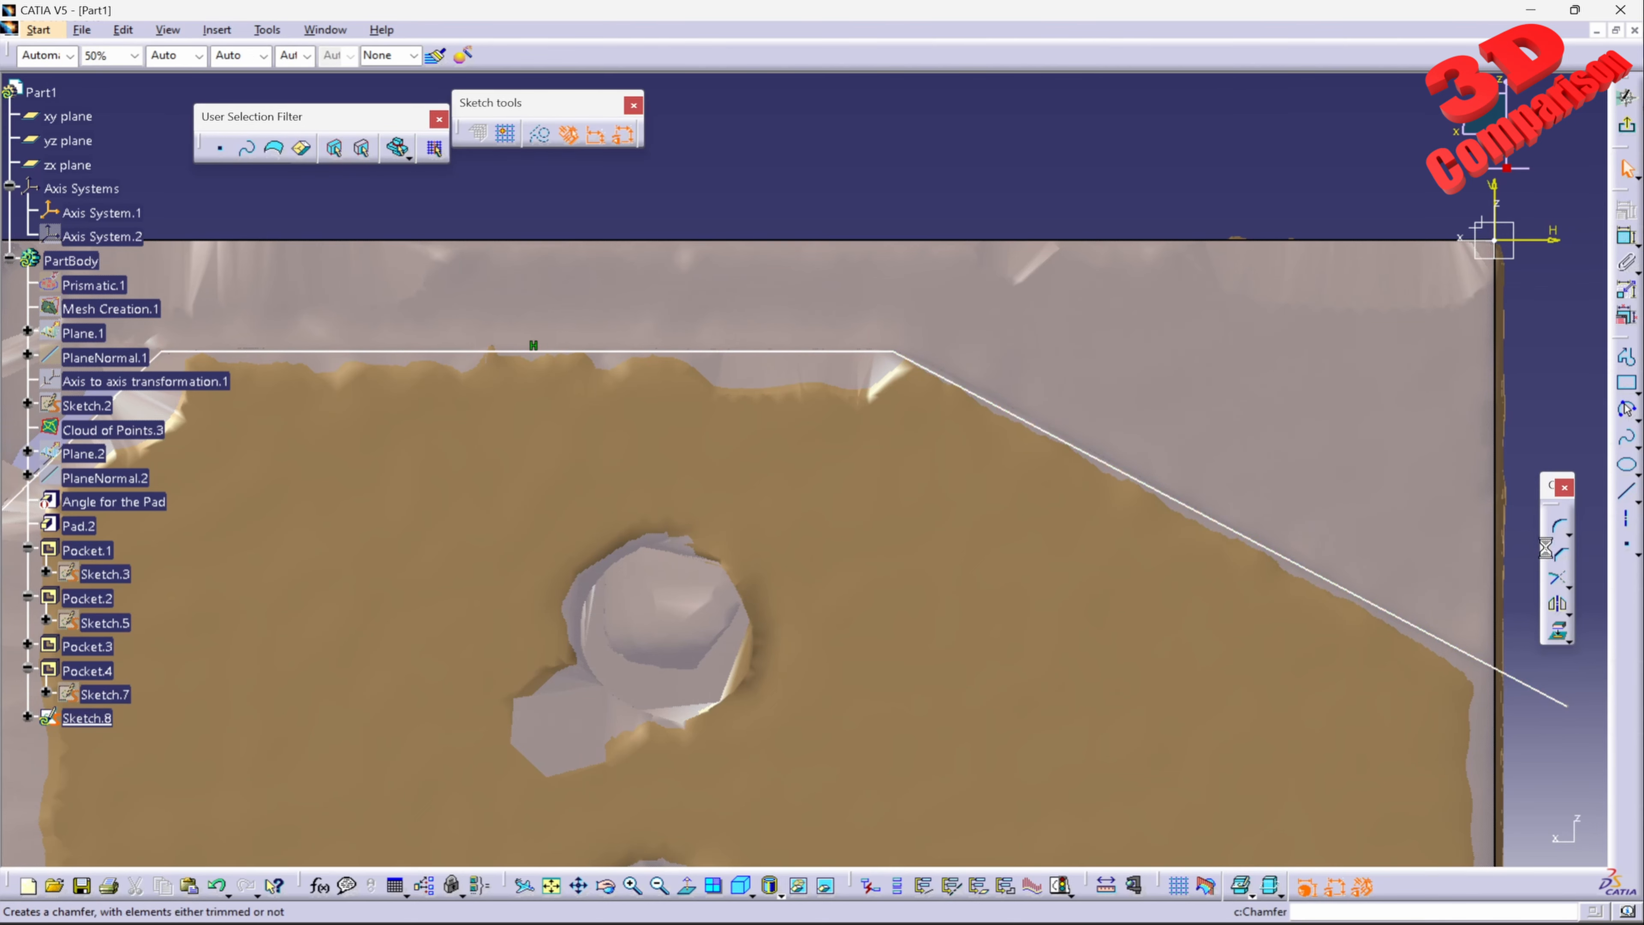
left_click(886, 352)
left_click(899, 361)
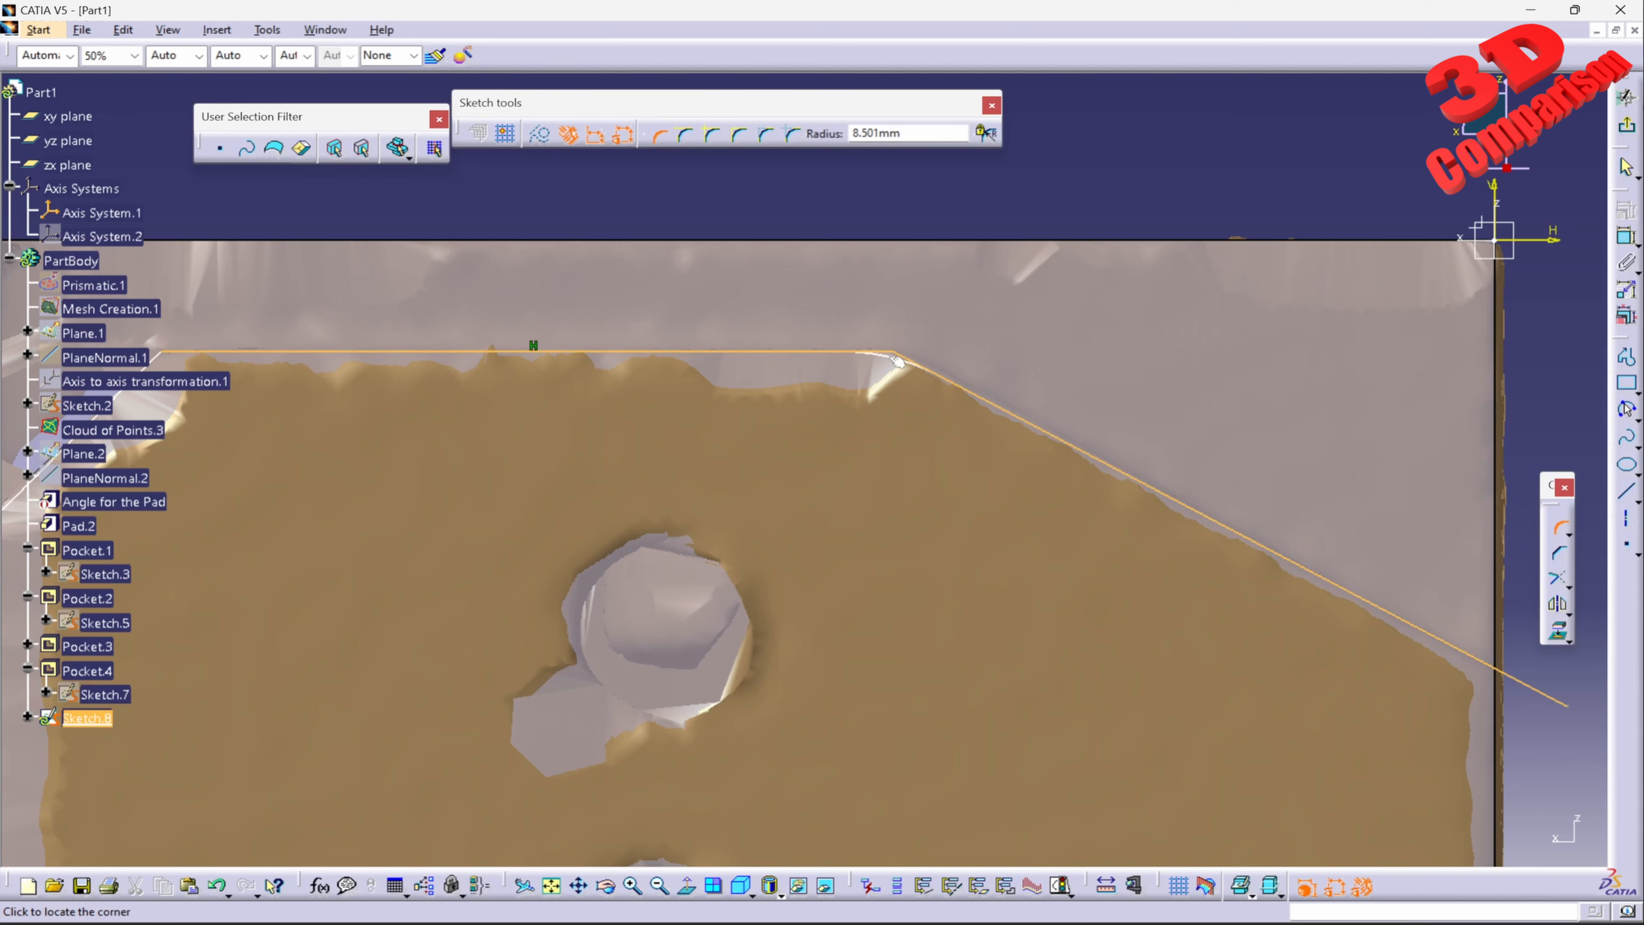
key("Tab")
left_click(895, 360)
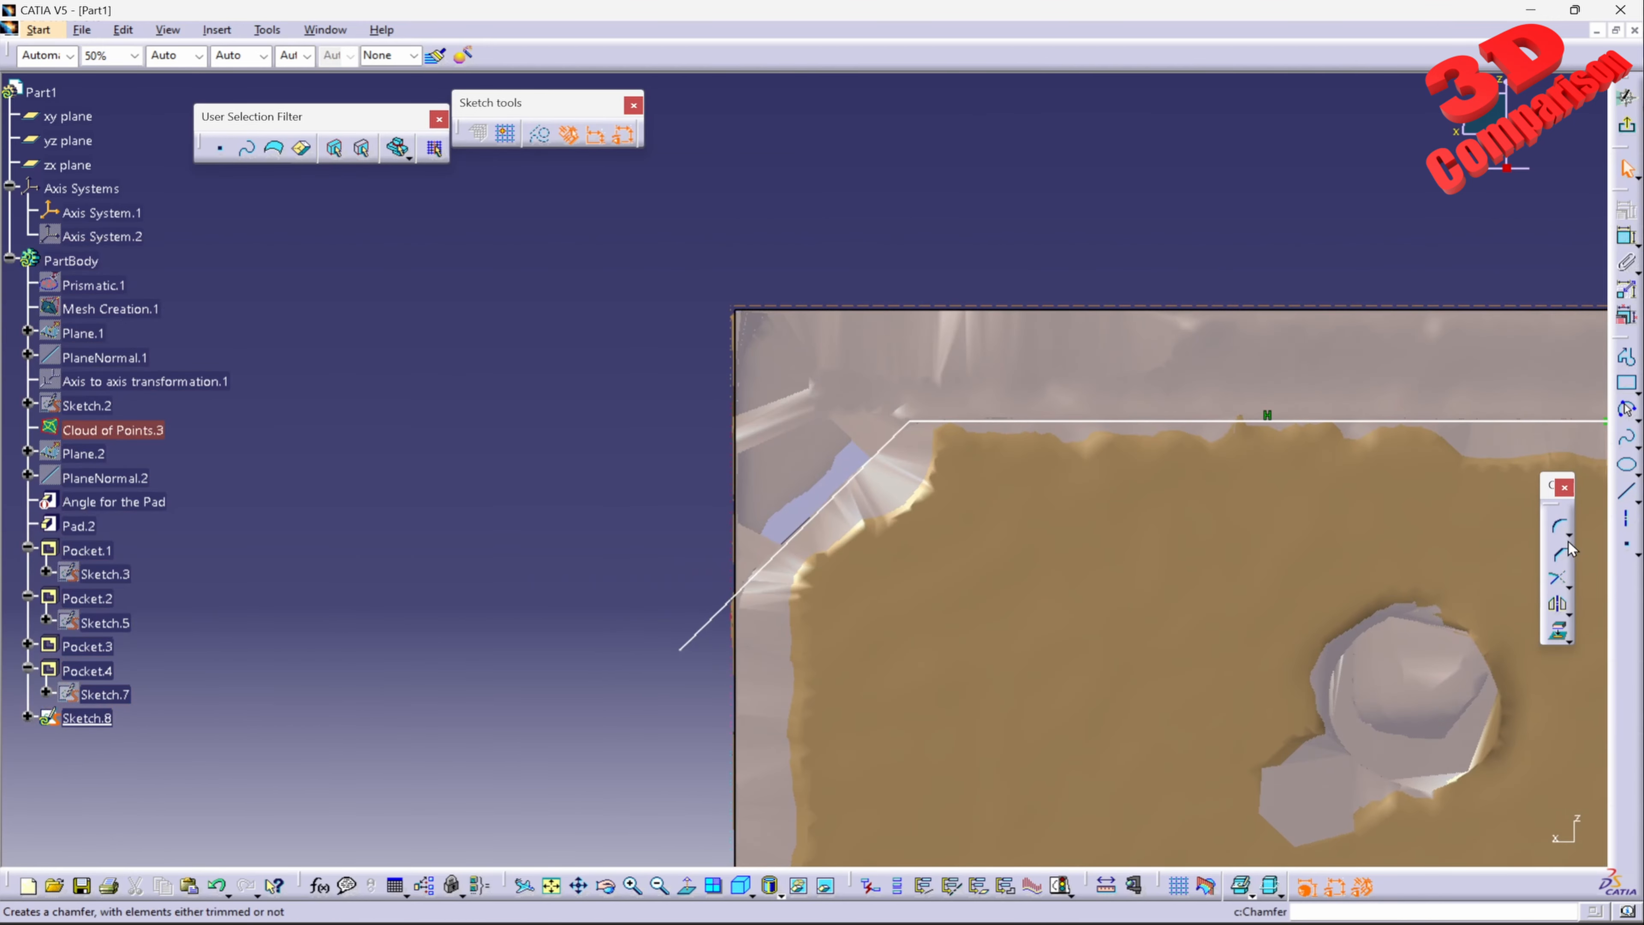
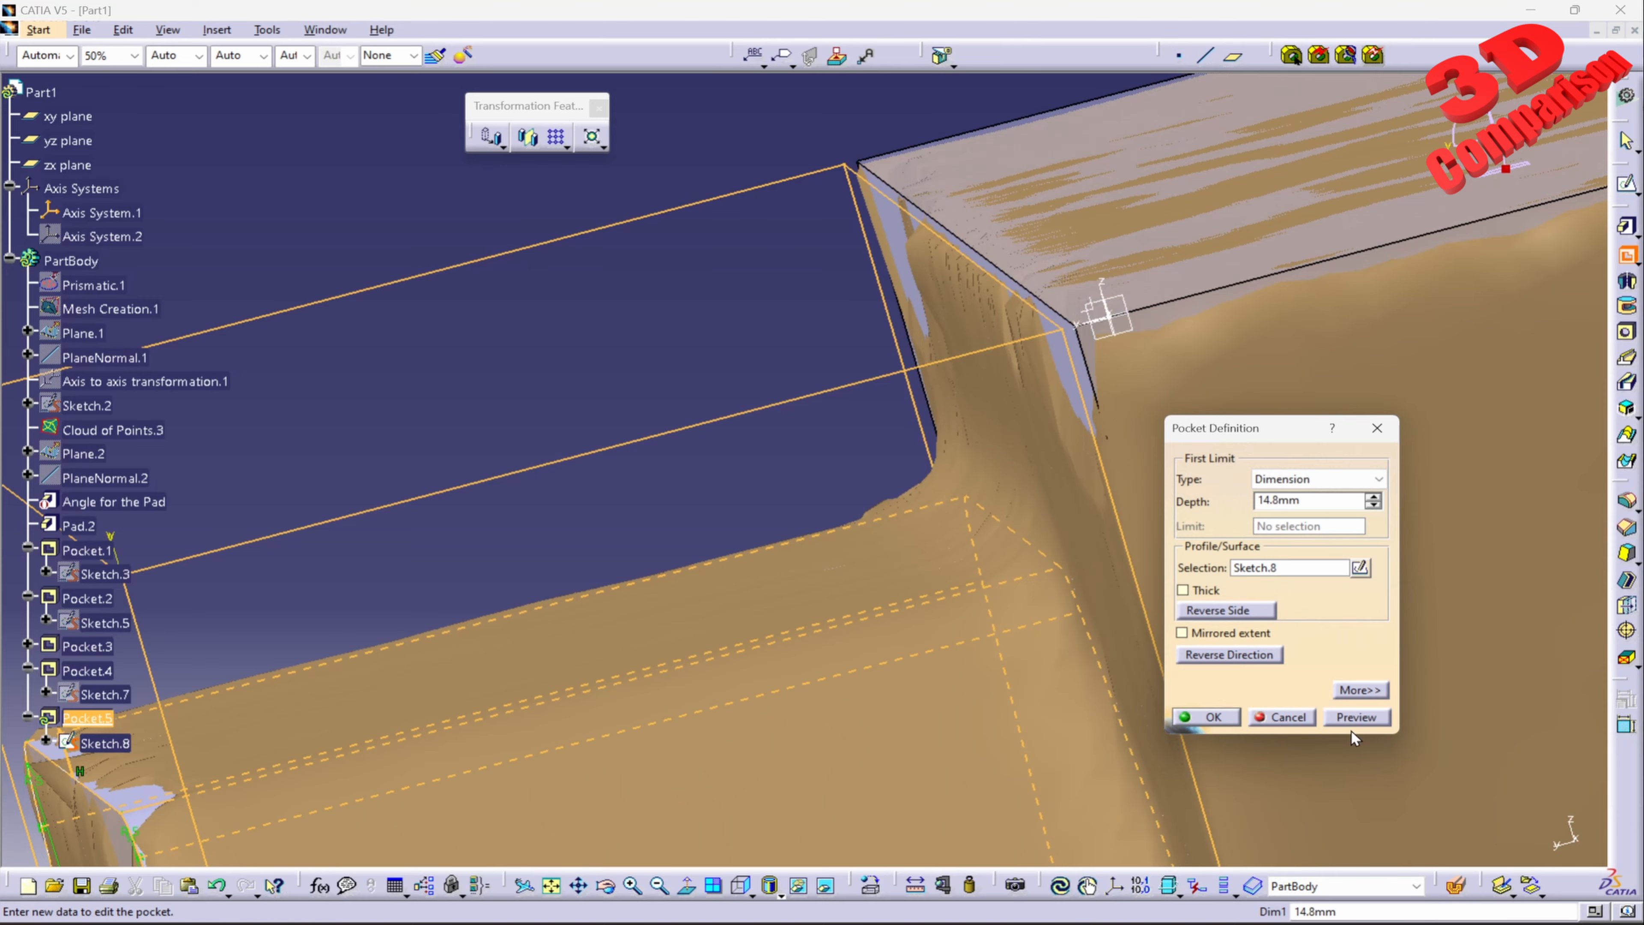
Step: Cut the pocket from the beveled-corner and slope profile, Sketch.8, at a depth of 14.8 mm
left_click(1354, 715)
left_click(1205, 723)
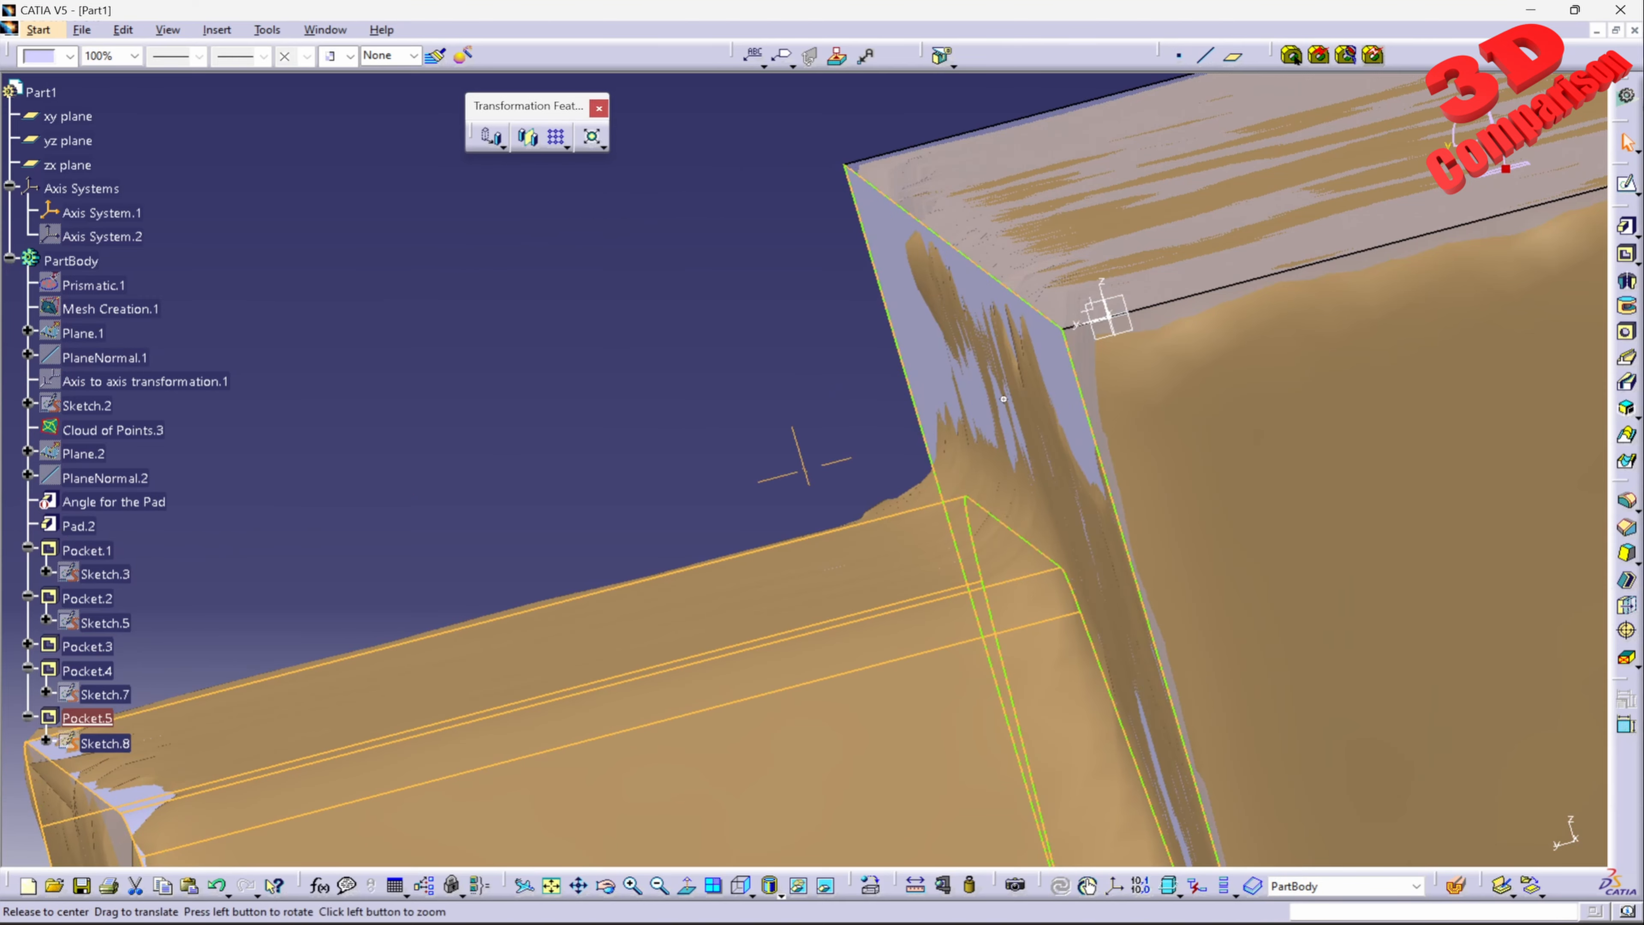
middle_click_drag(1006, 396, 997, 537)
left_click(786, 414)
middle_click_drag(848, 572, 951, 323)
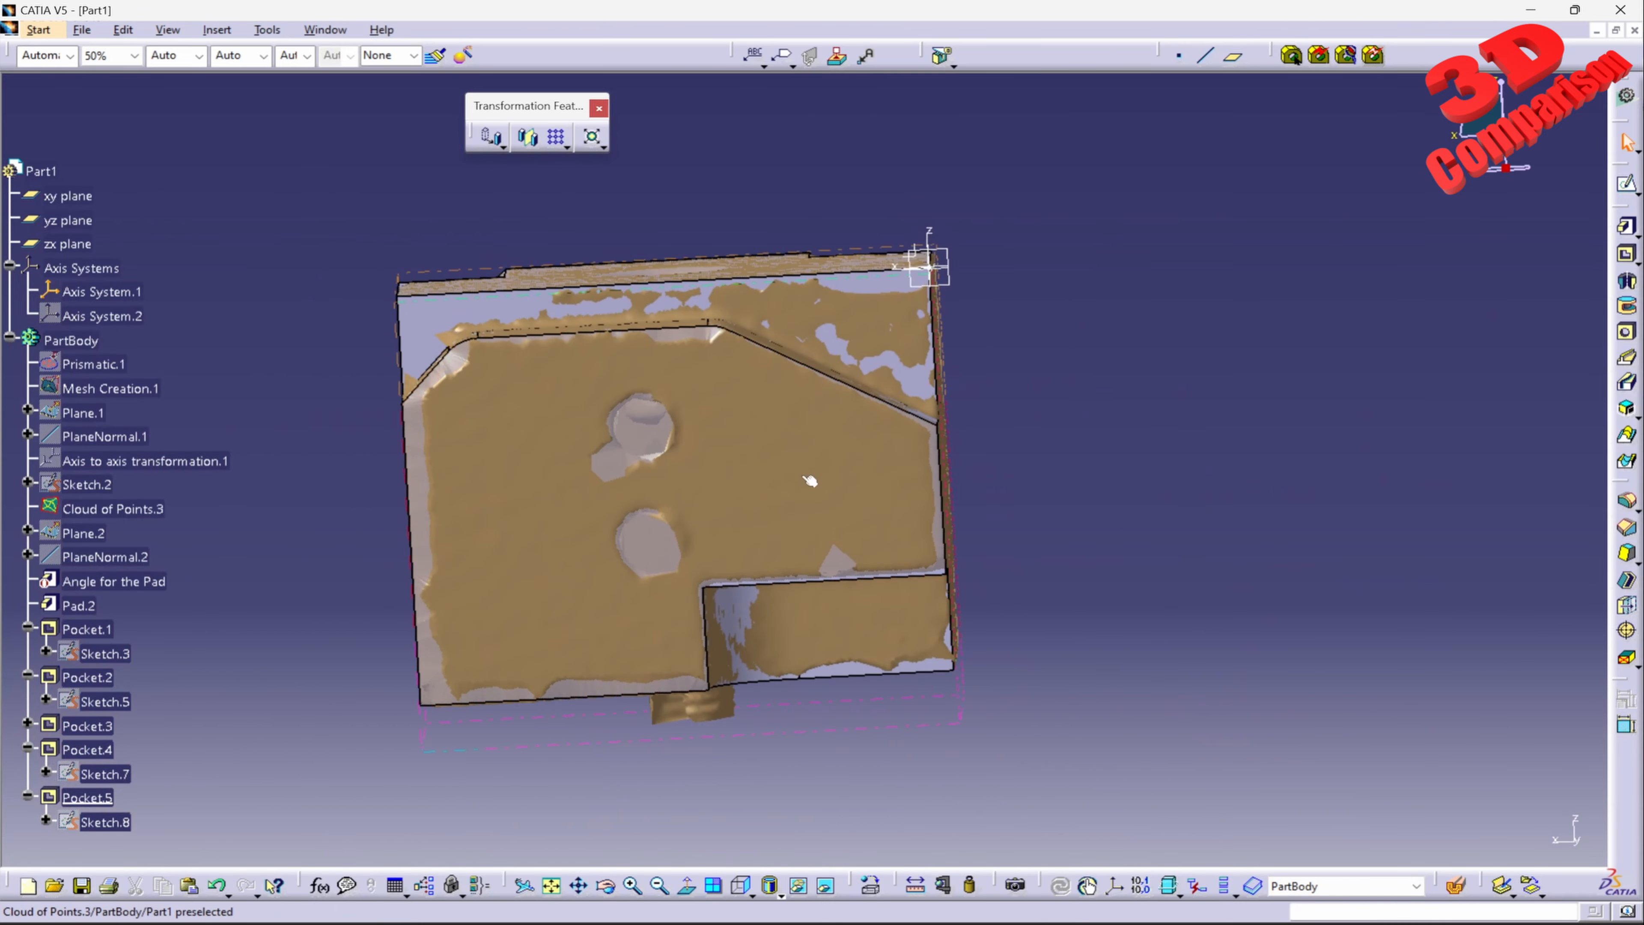
Step: Open a sketch on the pad's face with the two round holes, hiding Cloud of Points.3 for the selection and showing it again
middle_click_drag(811, 478, 898, 447)
left_click(907, 421)
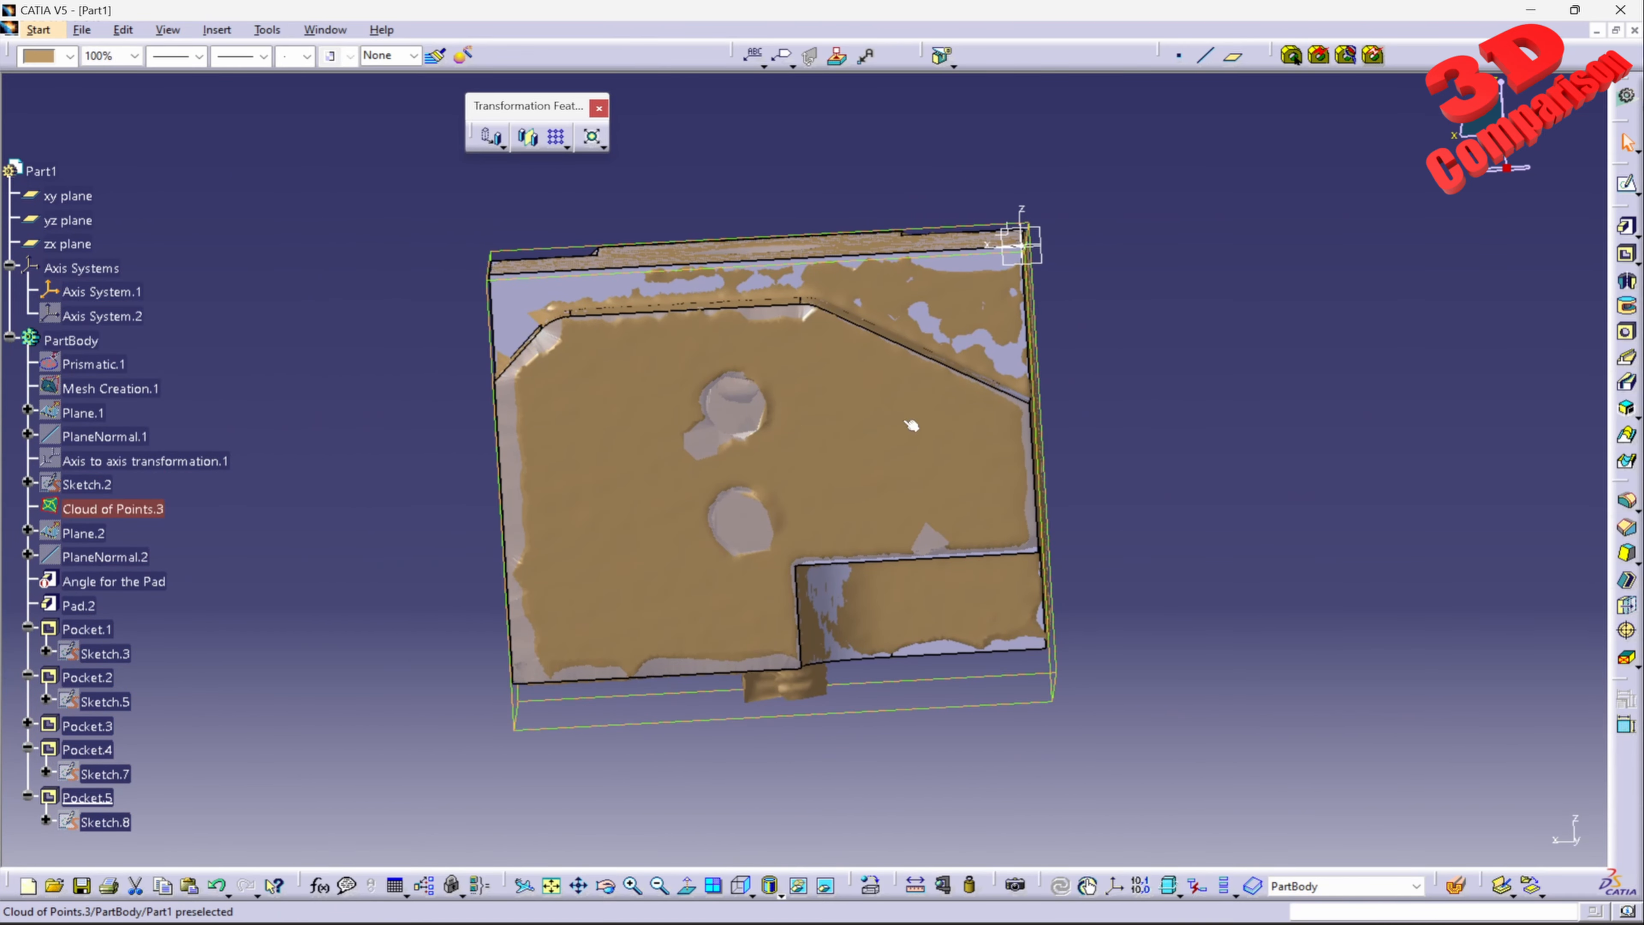
left_click(1627, 186)
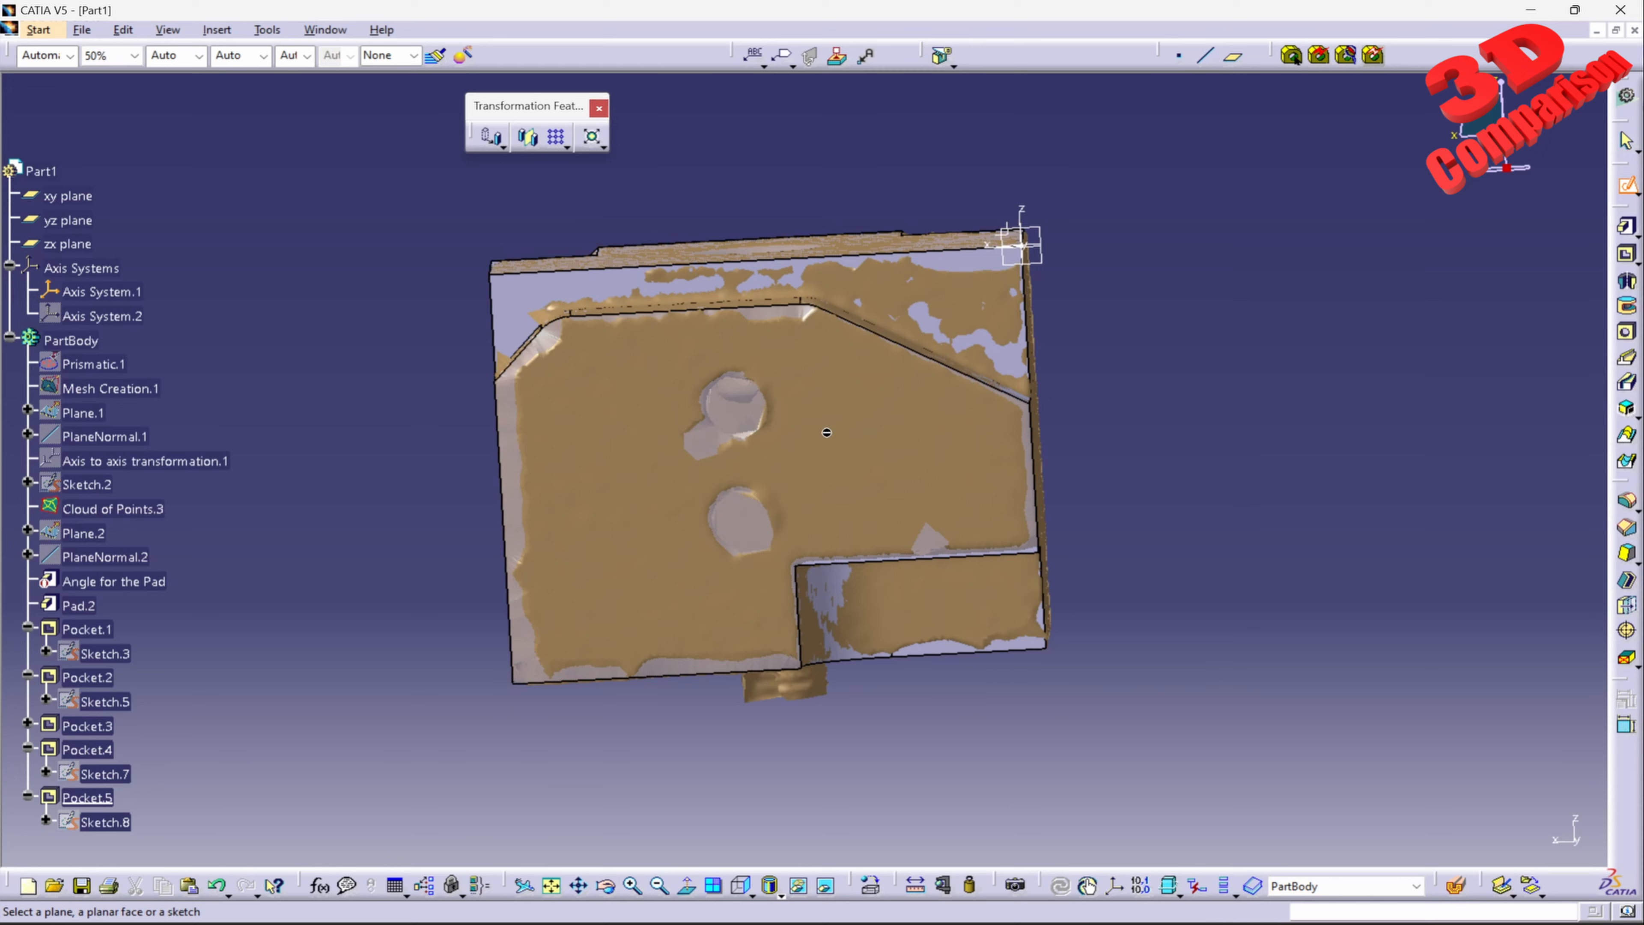
mouse_move(826, 432)
middle_mouse_down()
mouse_move(837, 444)
mouse_move(804, 363)
mouse_move(834, 426)
middle_mouse_up()
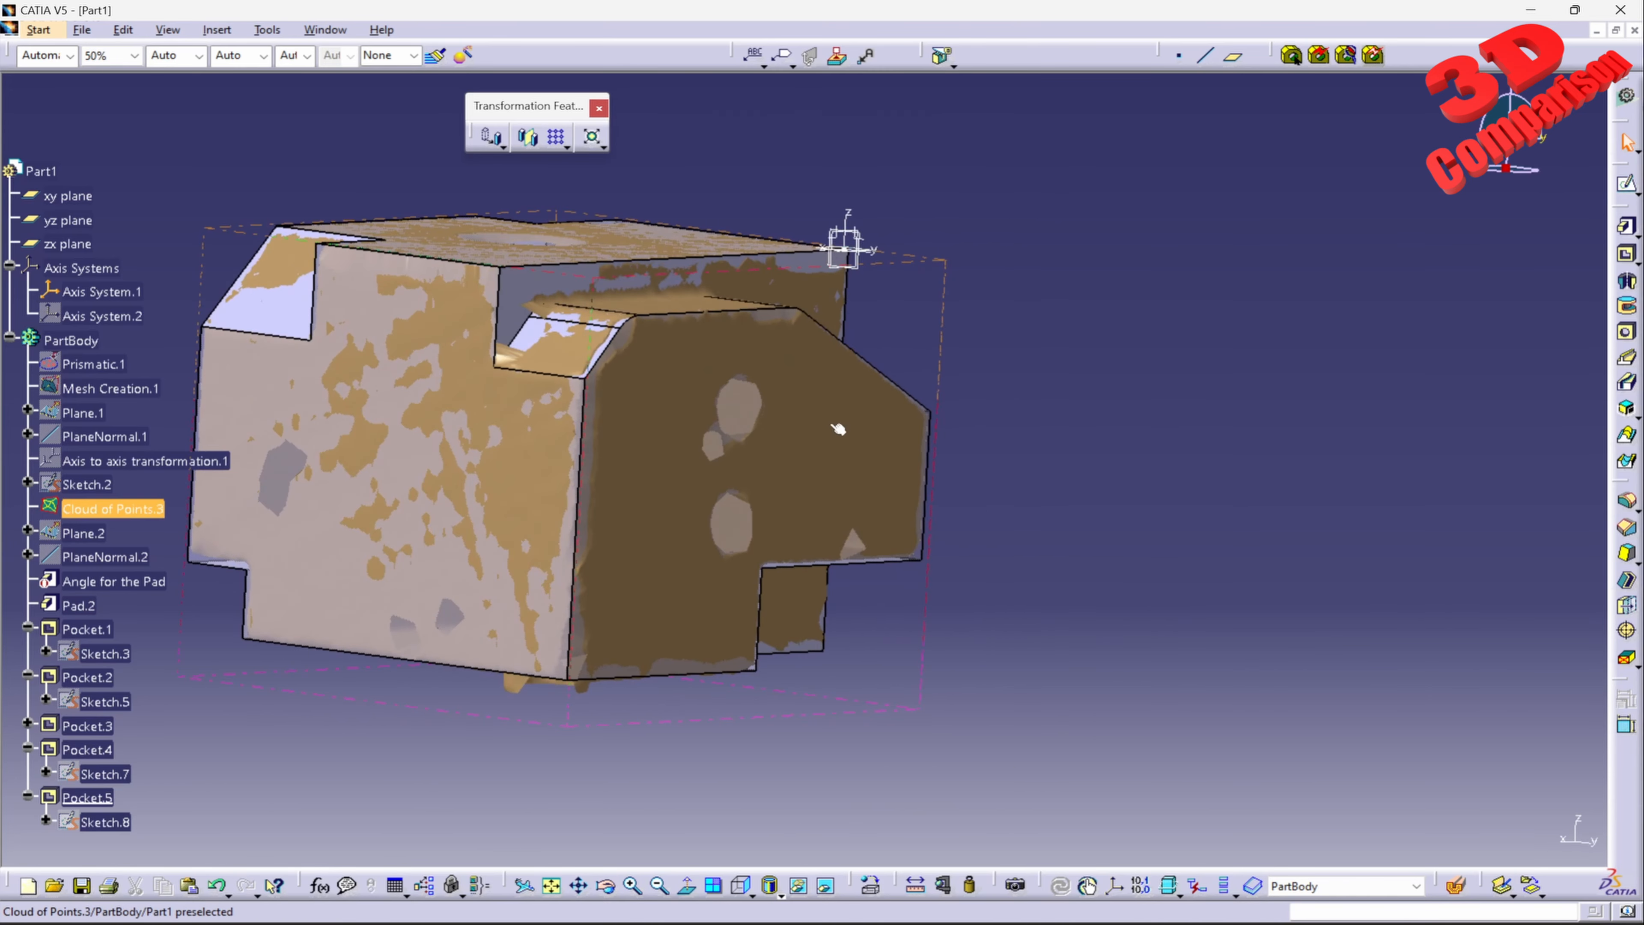
left_click(700, 365)
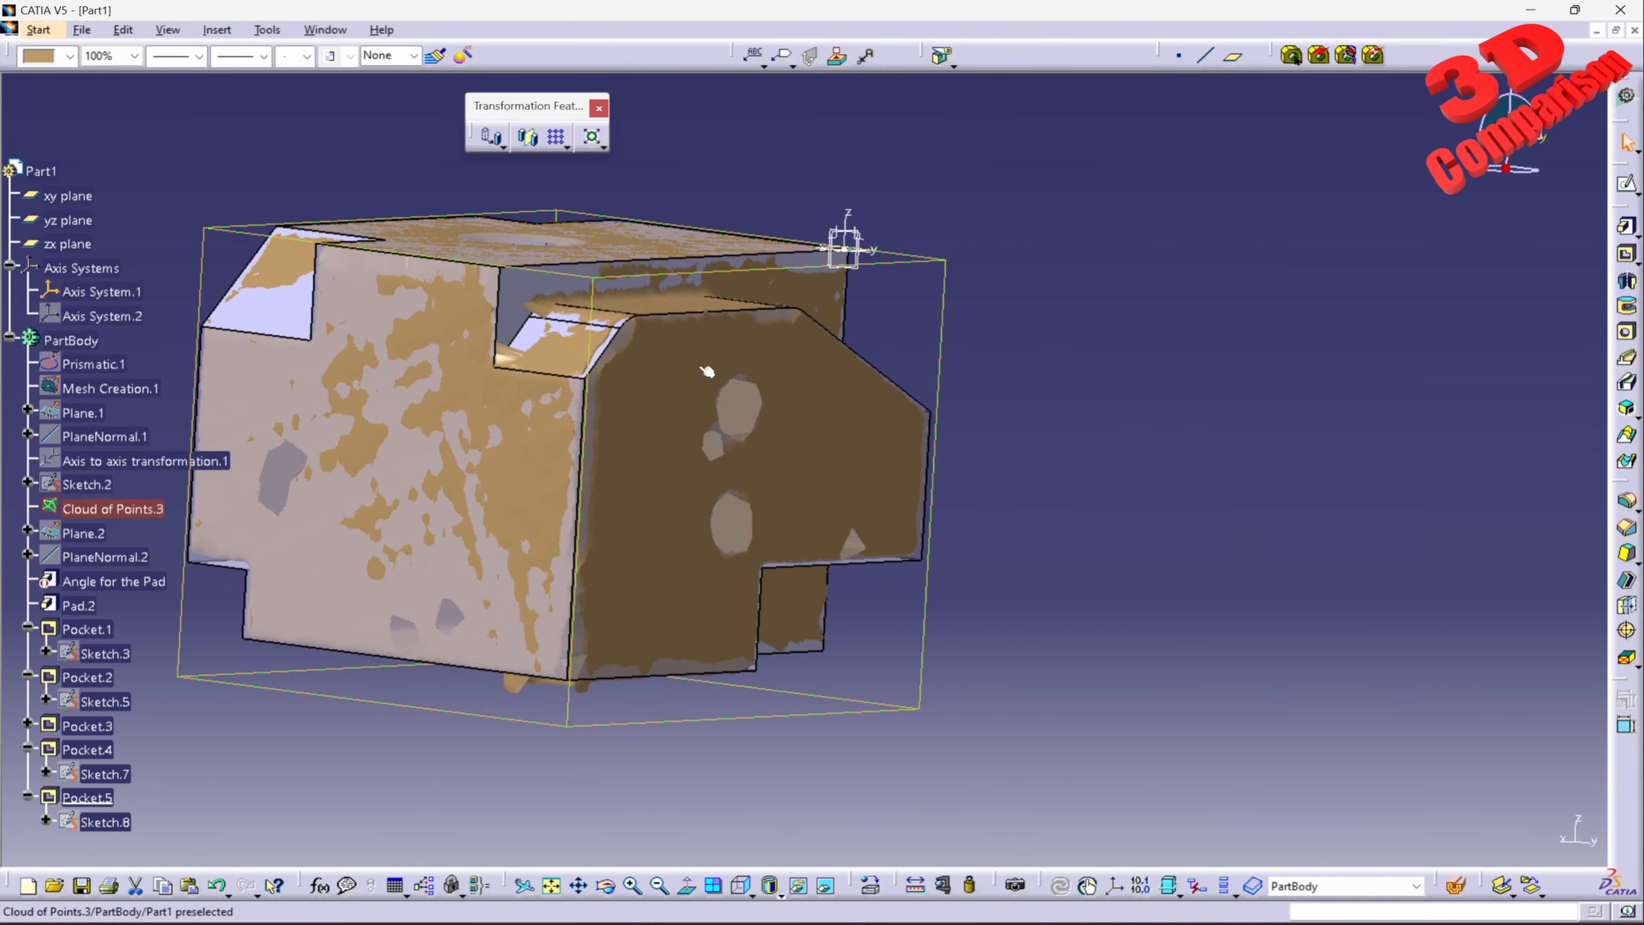
left_click(121, 509)
right_click(122, 509)
left_click(194, 569)
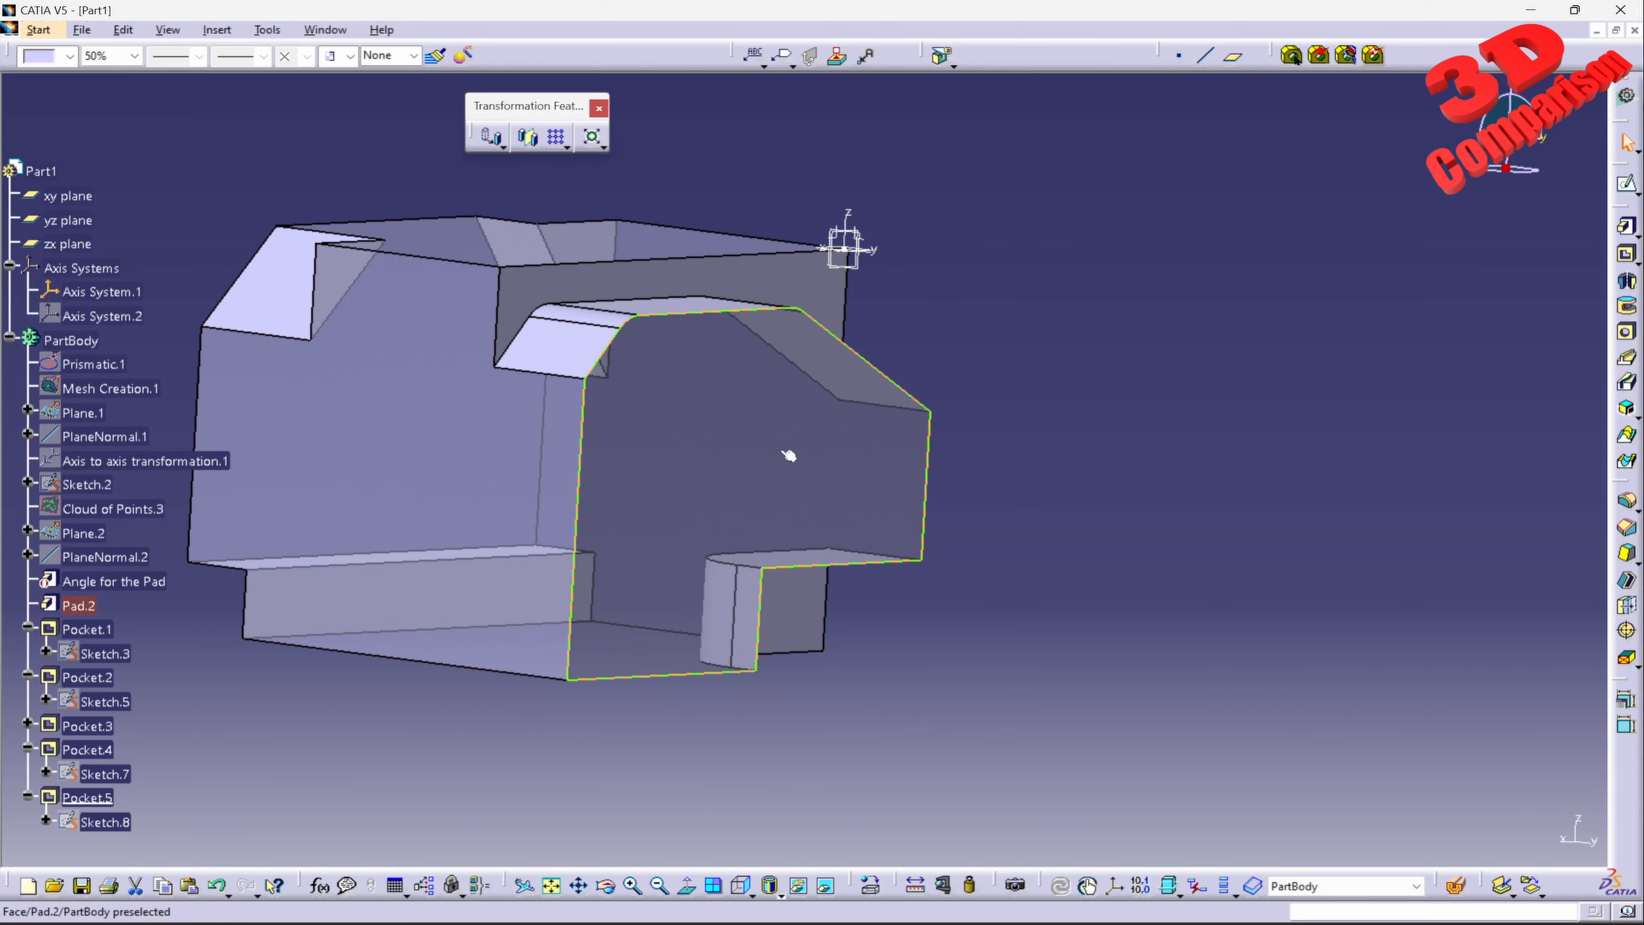
left_click(1629, 183)
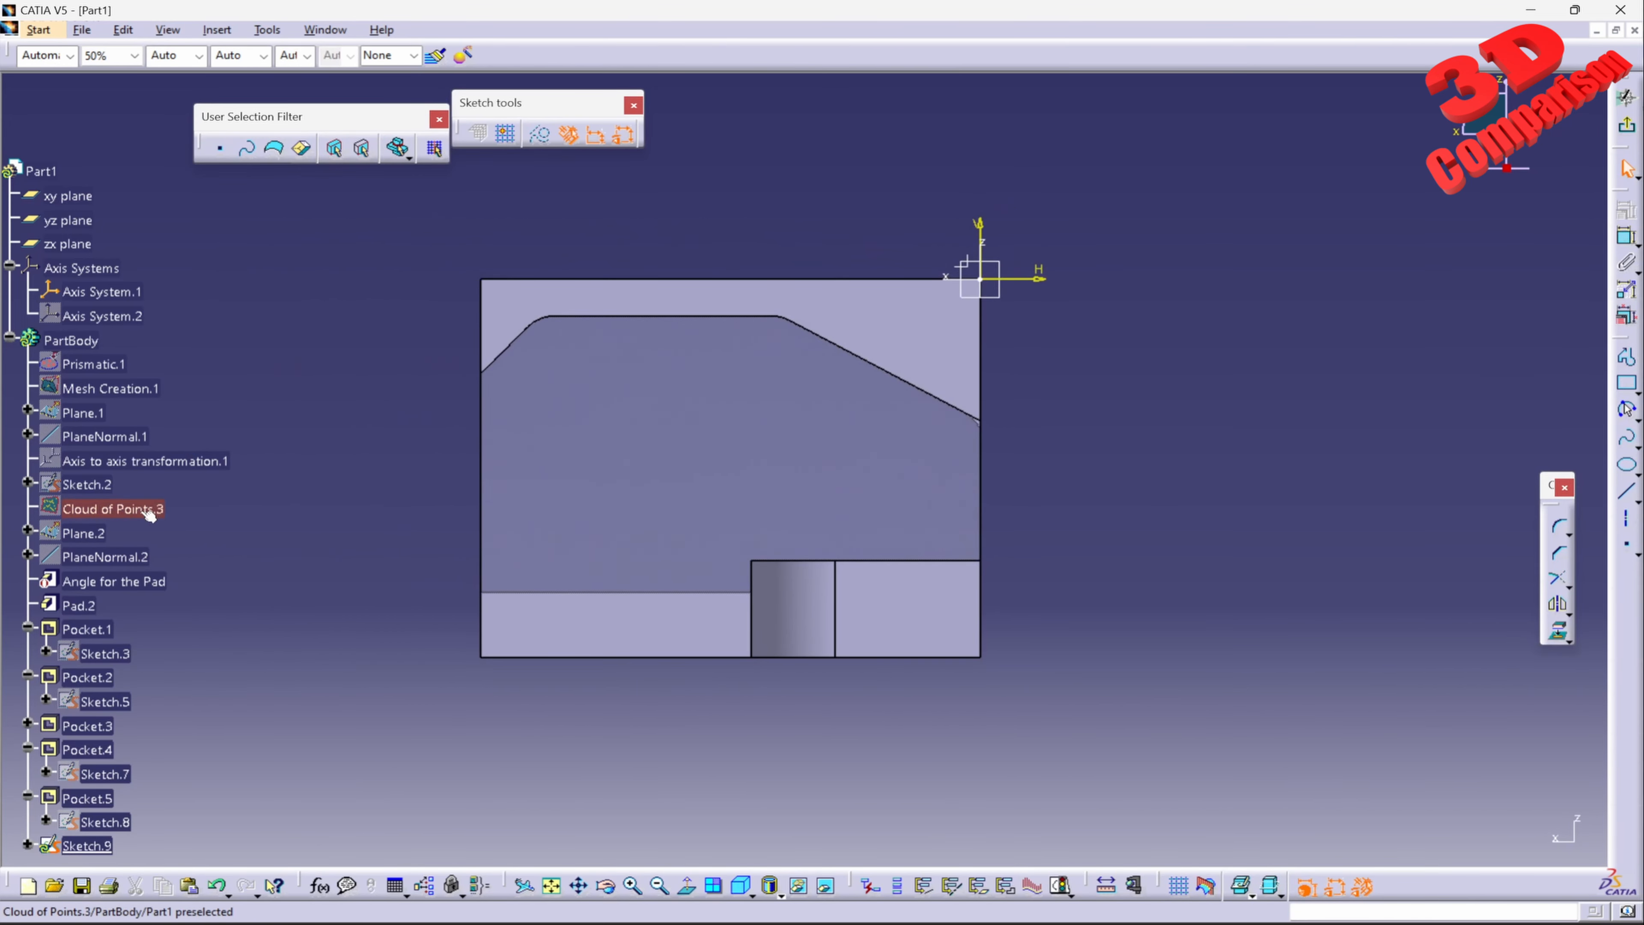
right_click(143, 512)
left_click(208, 567)
Step: Draw a circle of about 4.3 mm radius over the upper of the mesh's two round holes
mouse_move(712, 457)
middle_mouse_down()
mouse_move(770, 468)
mouse_move(835, 363)
middle_mouse_up()
left_click(1638, 421)
left_click(1434, 430)
left_click(916, 408)
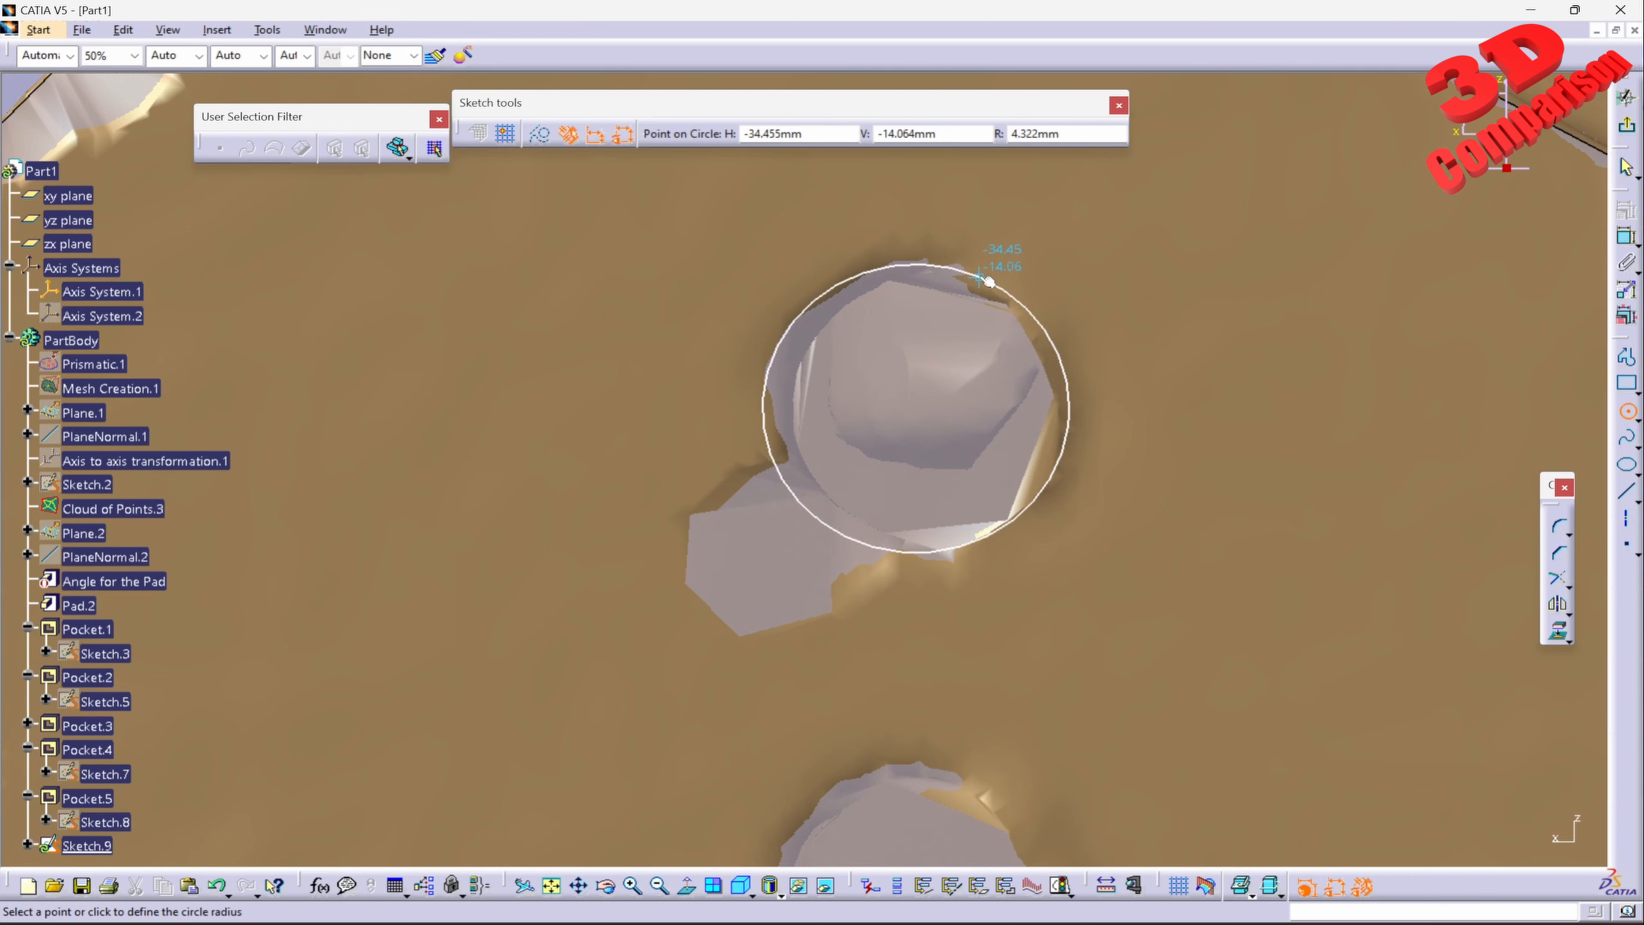
left_click(989, 281)
Step: Try radii of 5 mm, 4 mm and 4.8 mm for the circle on the upper hole
double_click(1076, 408)
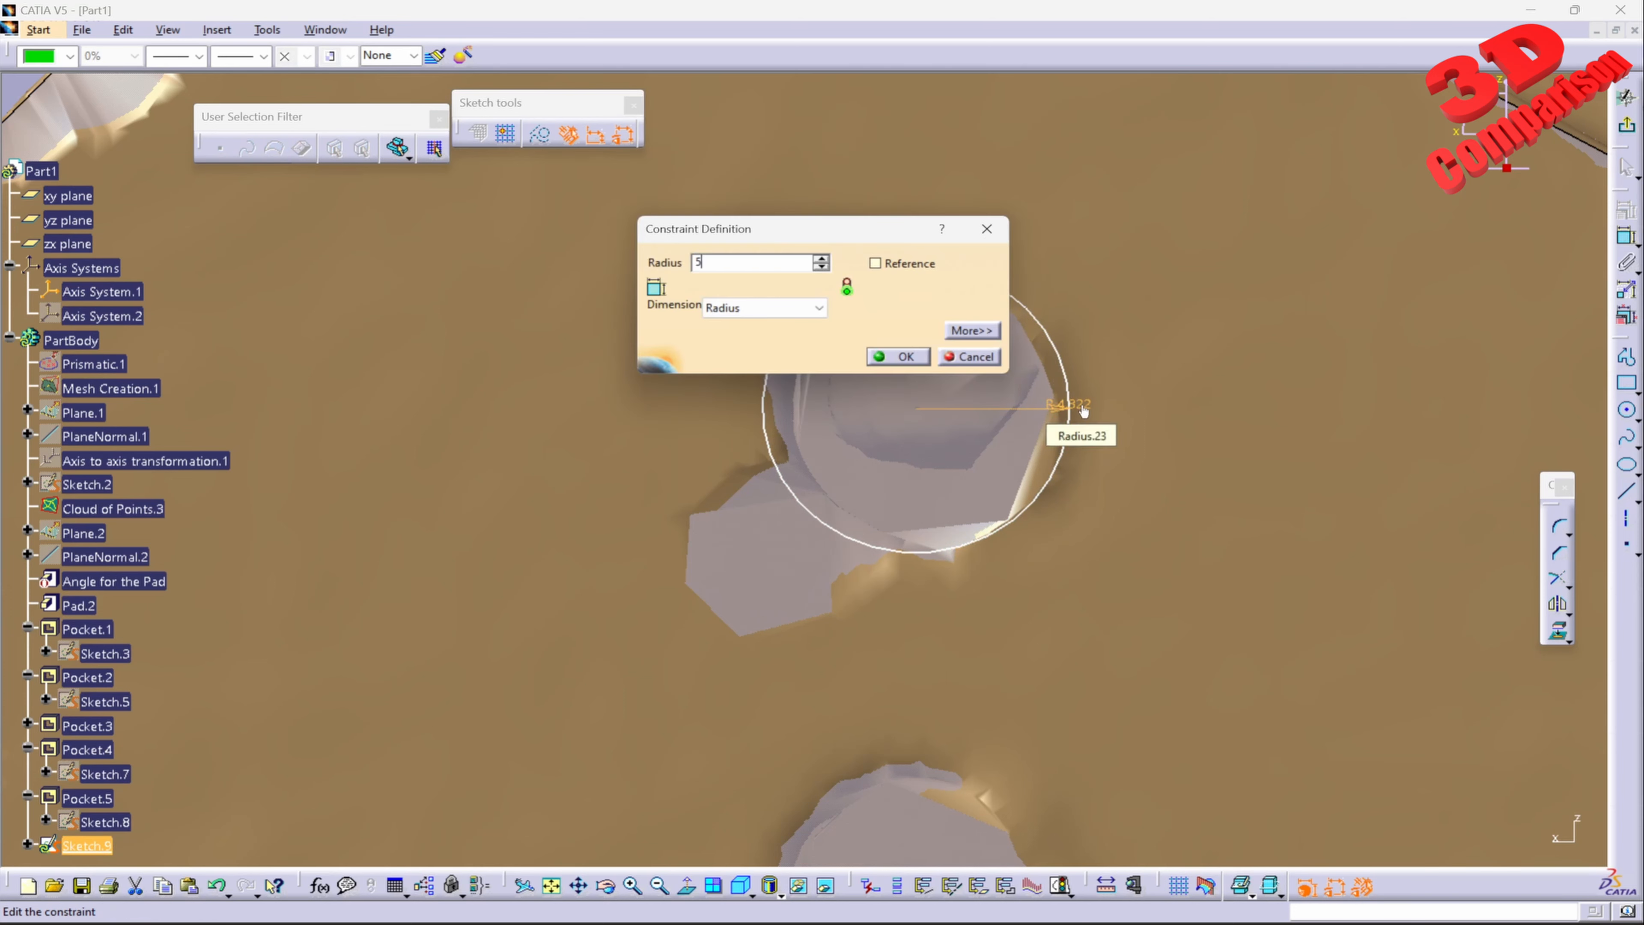
key("Return")
double_click(1084, 407)
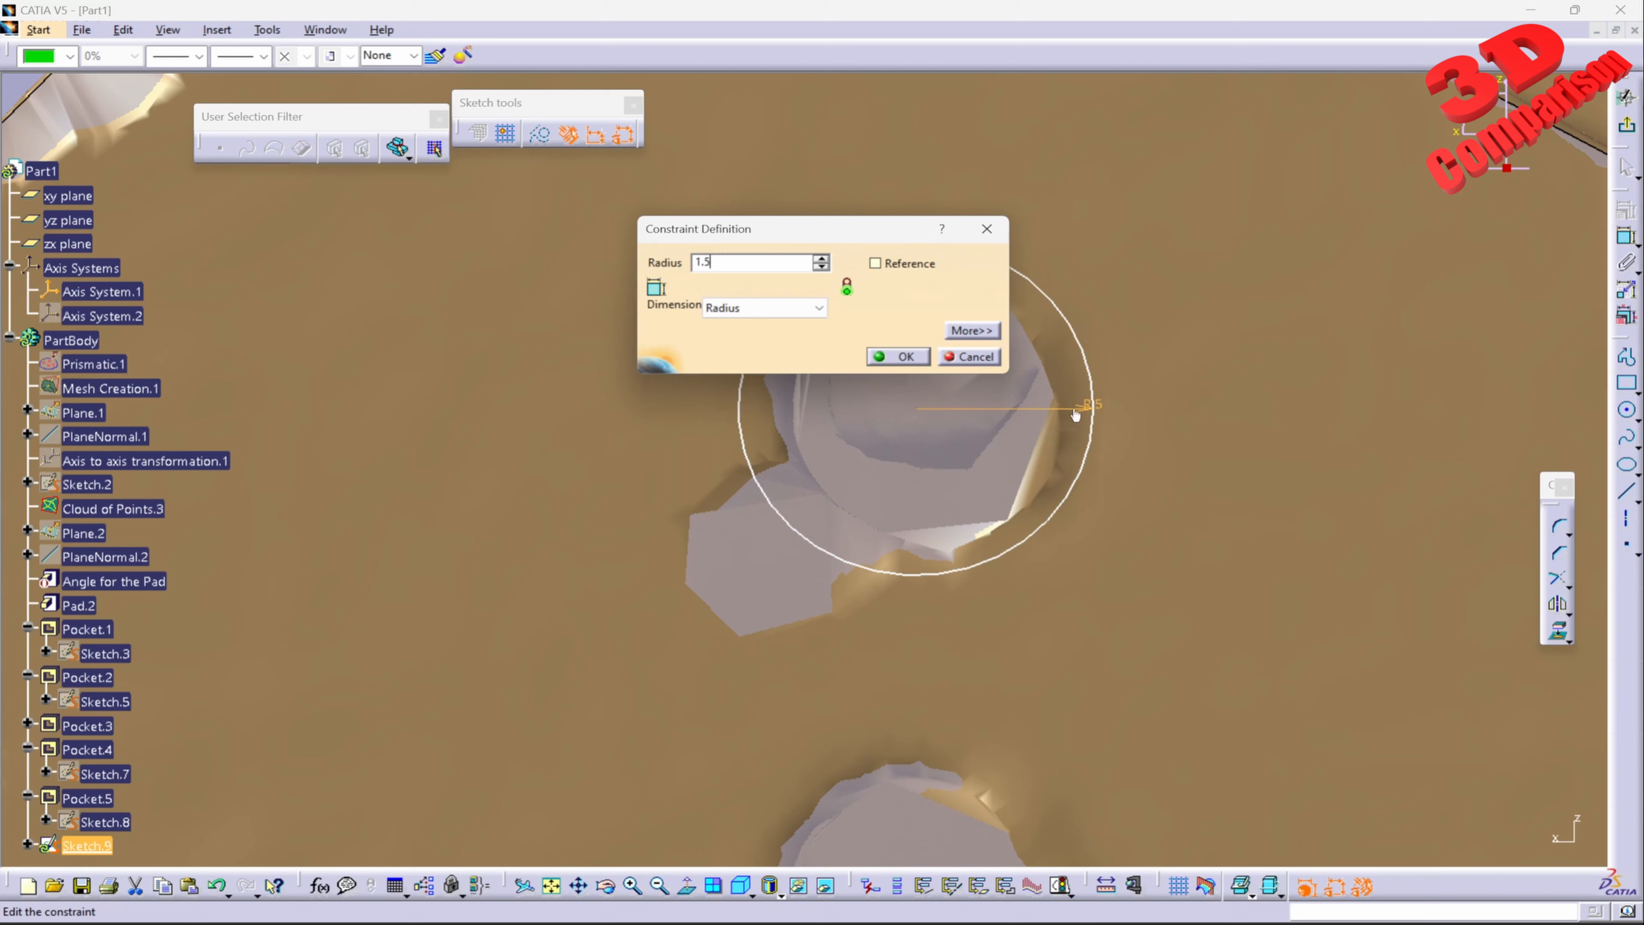
key("Return")
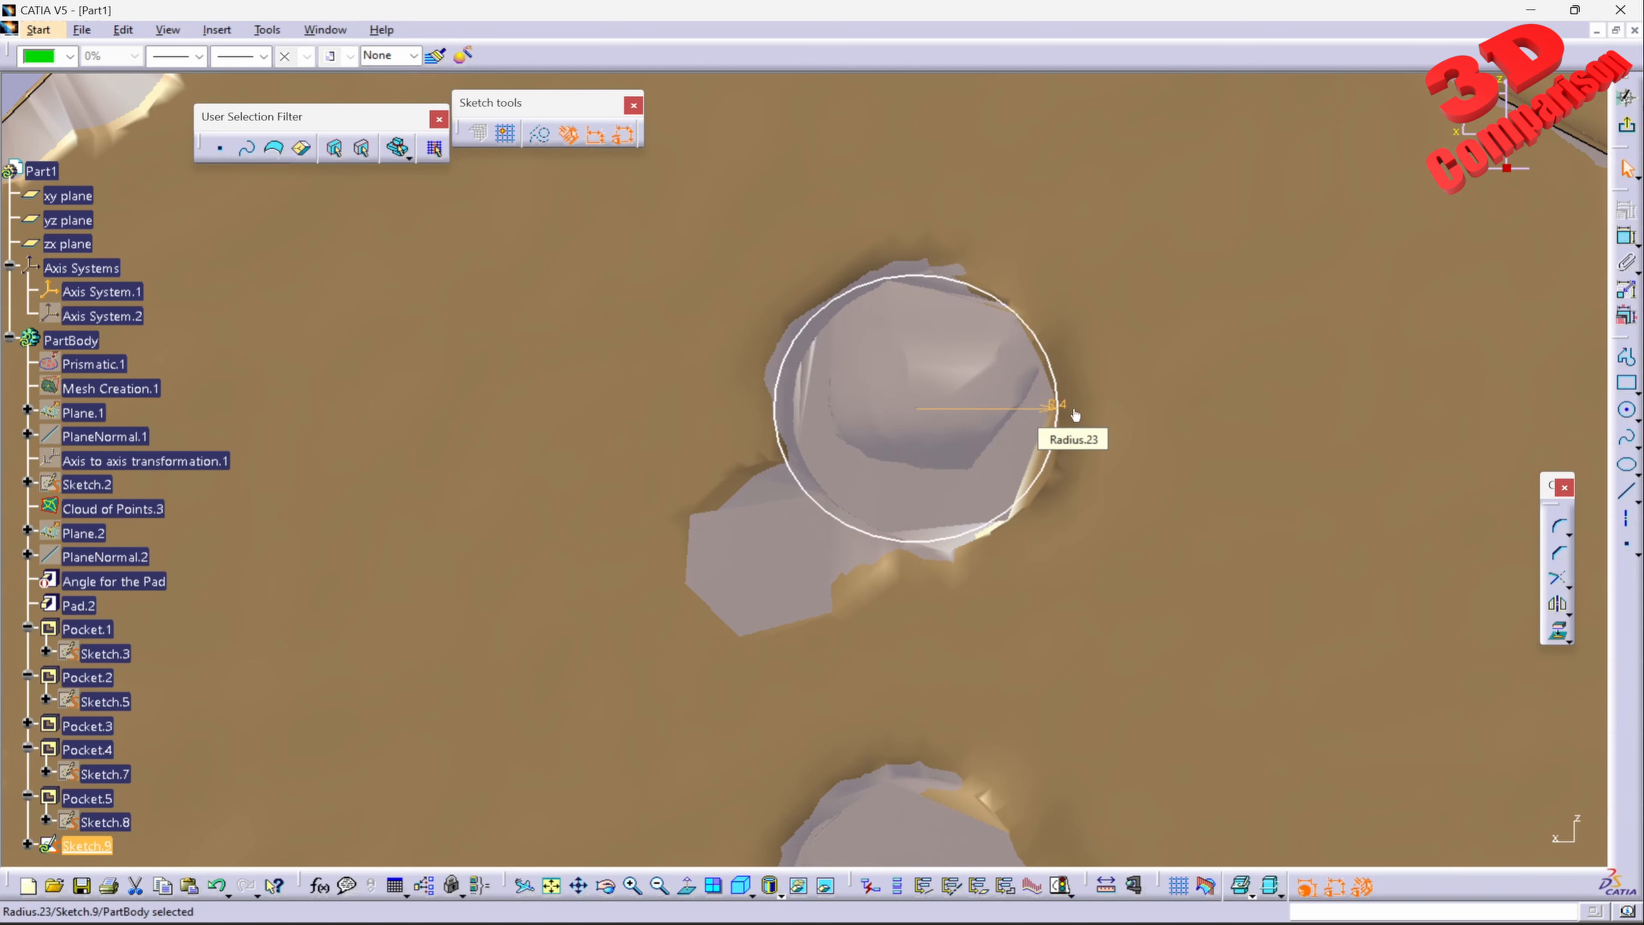
double_click(1060, 407)
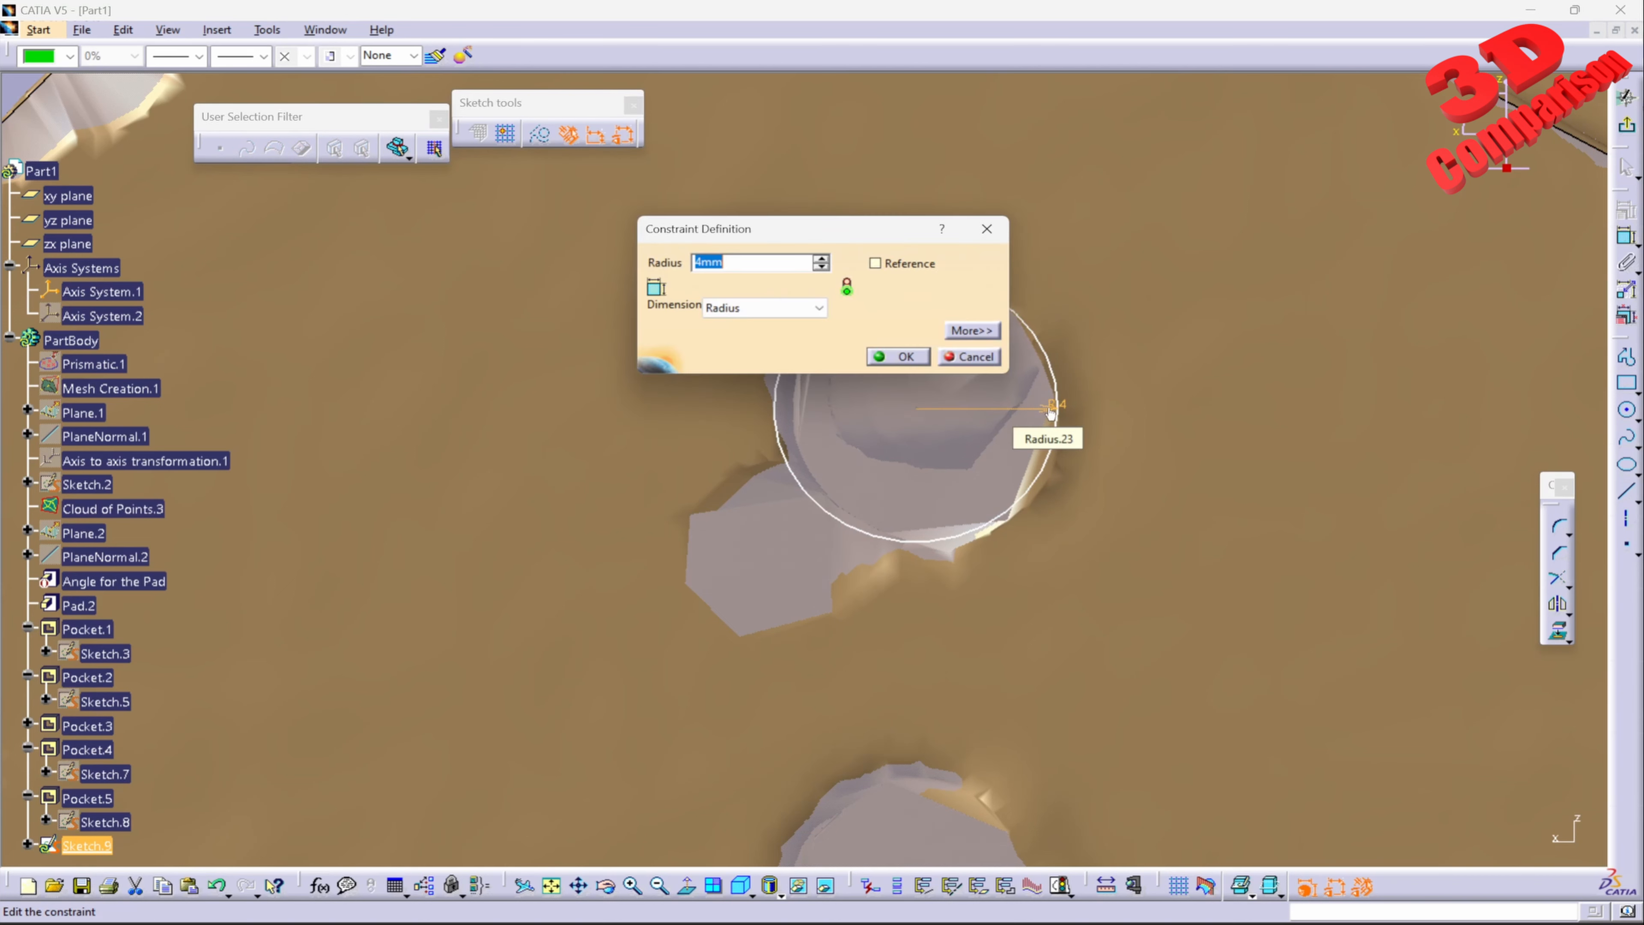
type("4.8")
key("Return")
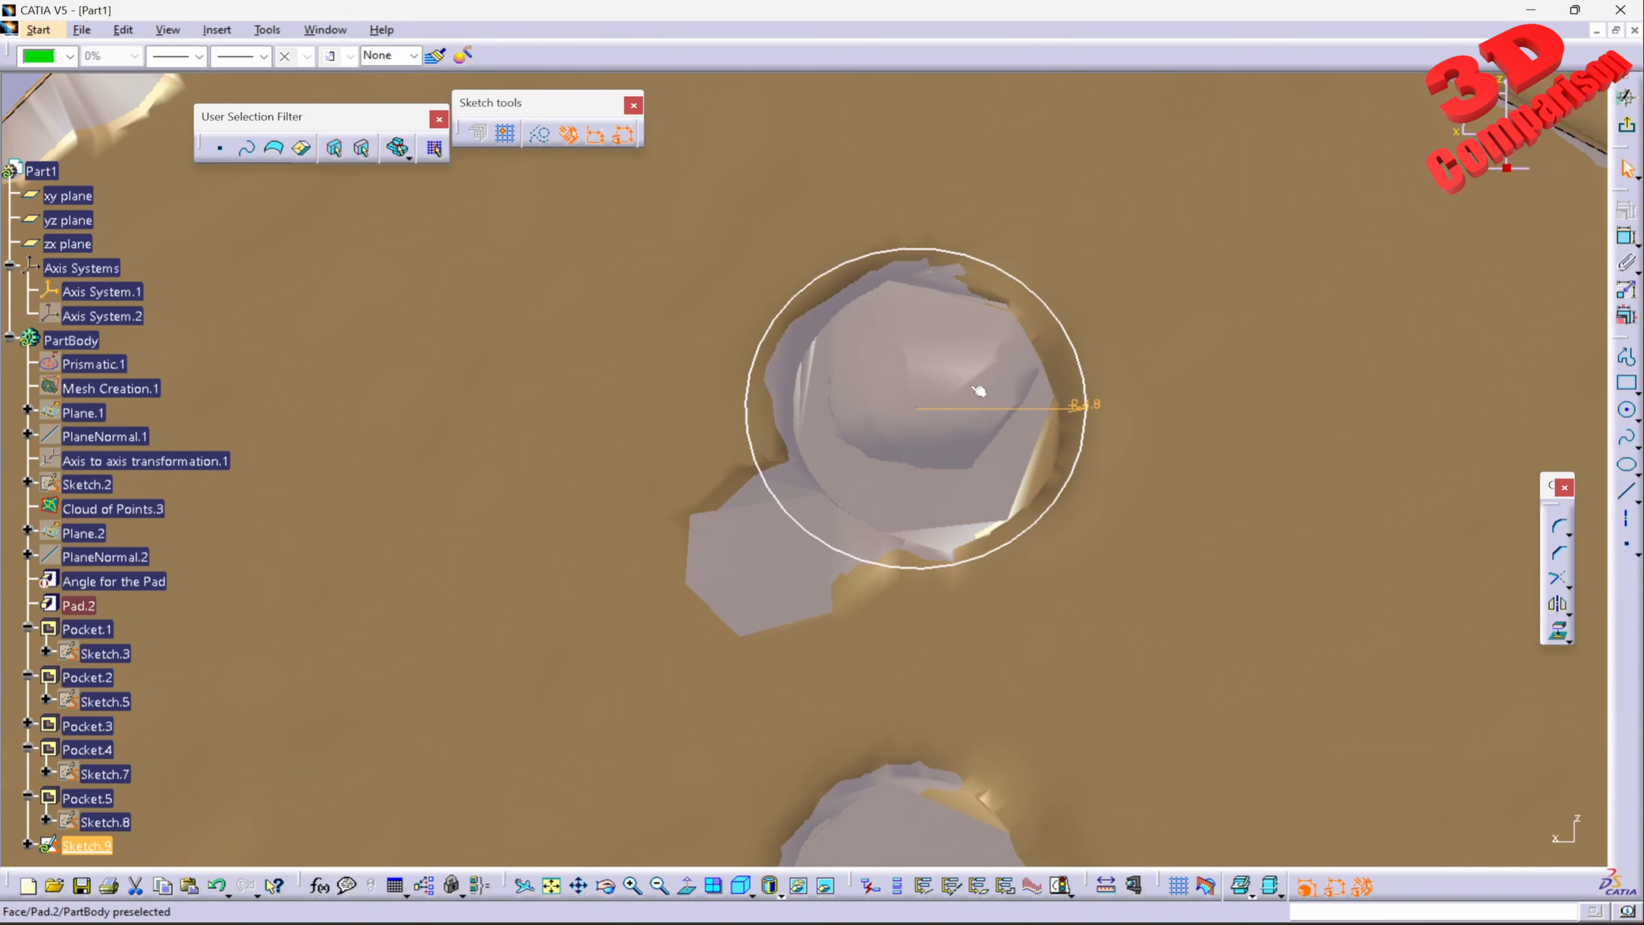
Step: Set the radius of the circle on the upper hole to 4.5 mm
double_click(1094, 407)
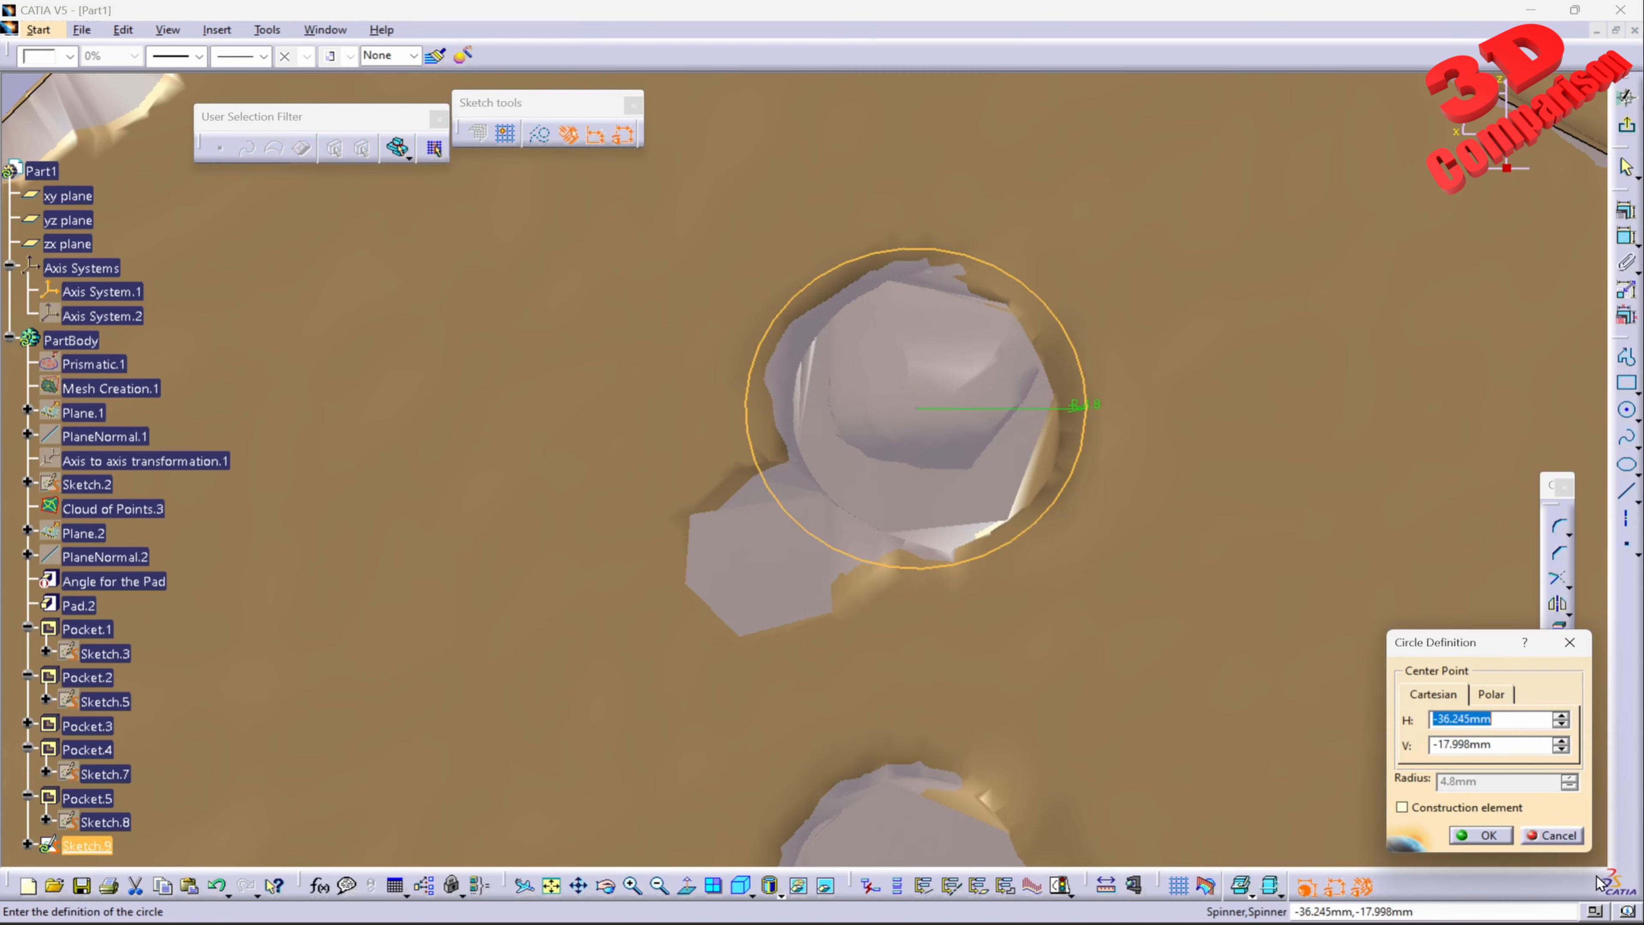
left_click(1553, 835)
double_click(1074, 407)
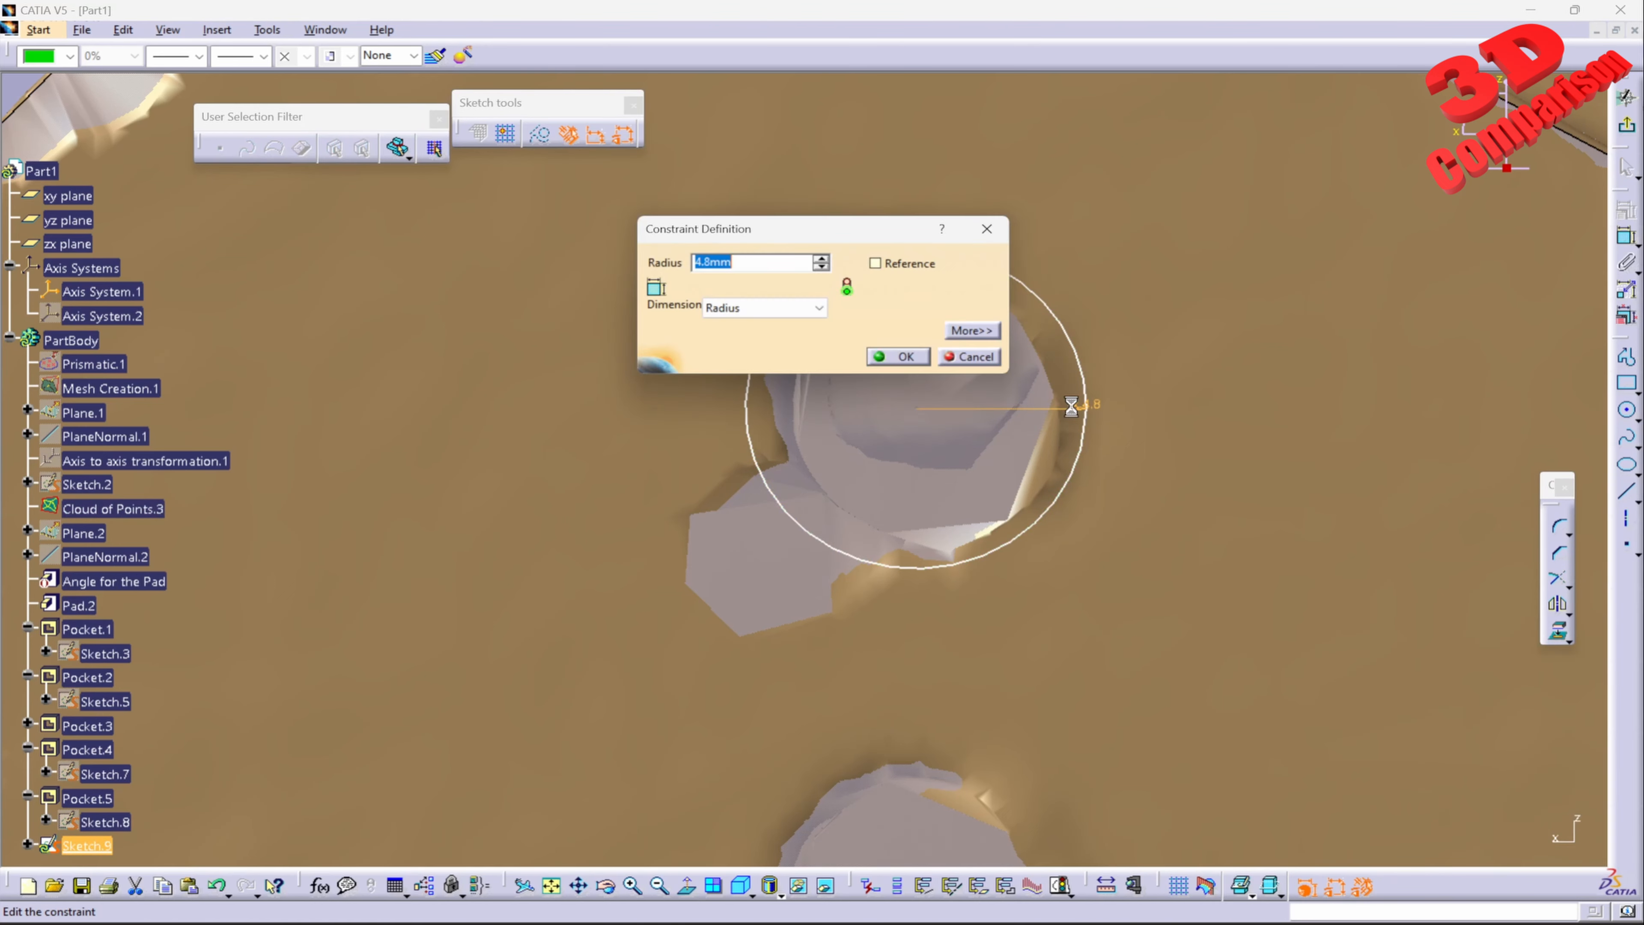
type("4.5")
key("Return")
Step: Draw a circle over the lower hole, vertically aligned with the upper circle, and set its radius to 4.5 mm
middle_click_drag(1030, 449, 993, 358)
left_click(993, 358)
mouse_move(993, 358)
middle_mouse_down()
mouse_move(979, 501)
mouse_move(1314, 457)
middle_mouse_up()
left_click(1626, 410)
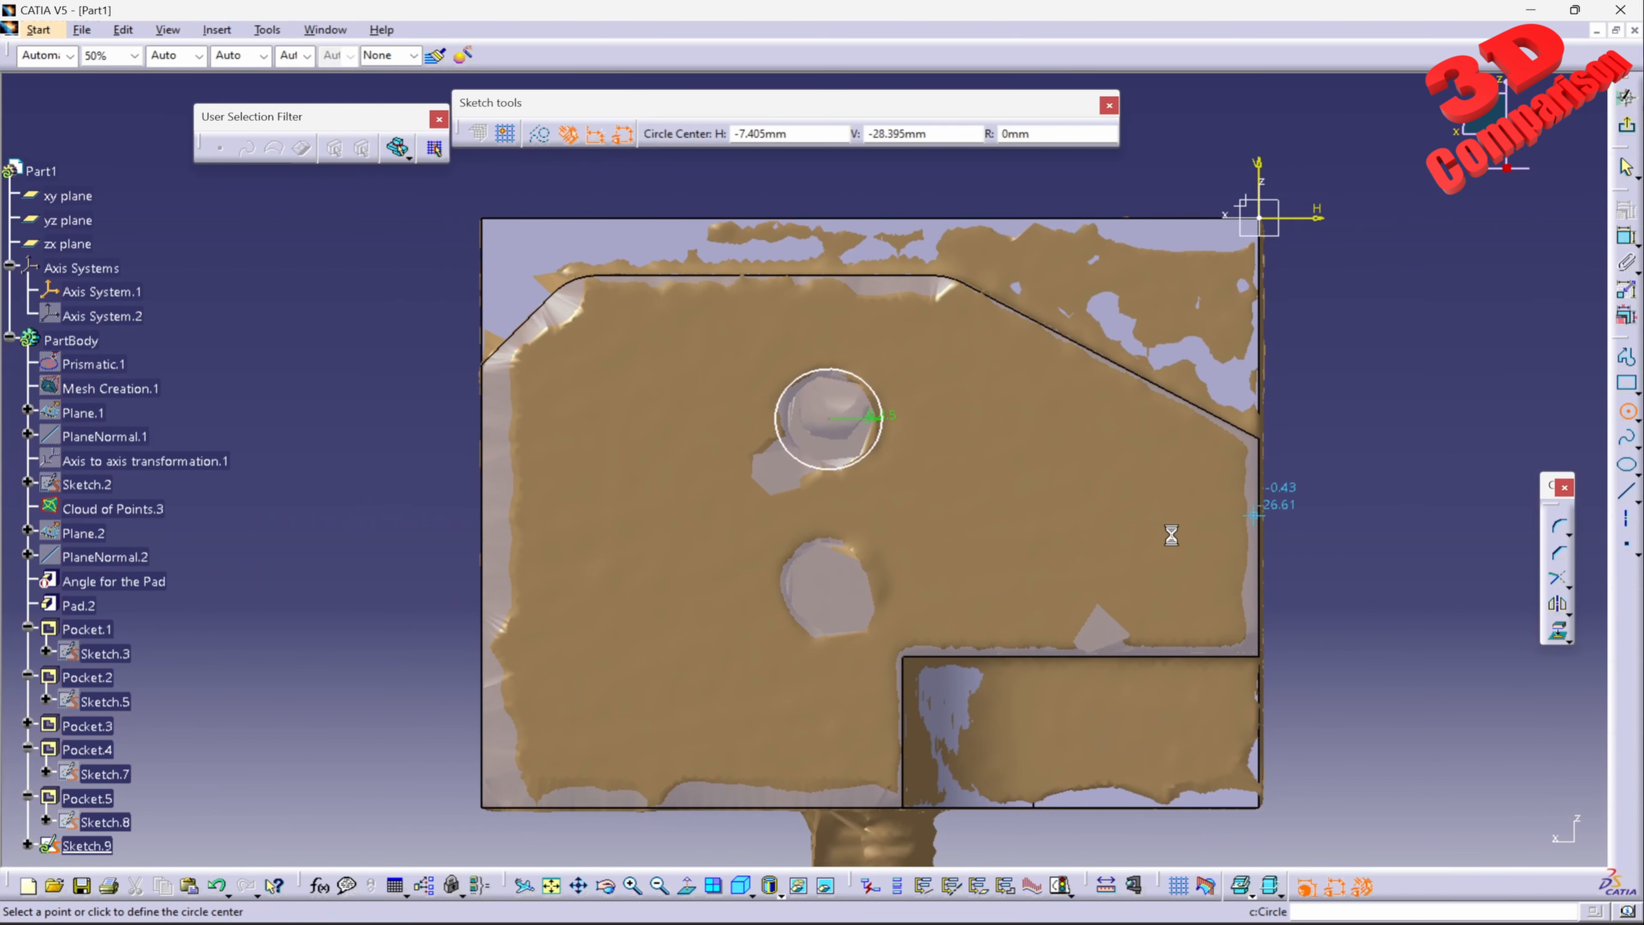
left_click(831, 587)
left_click(880, 585)
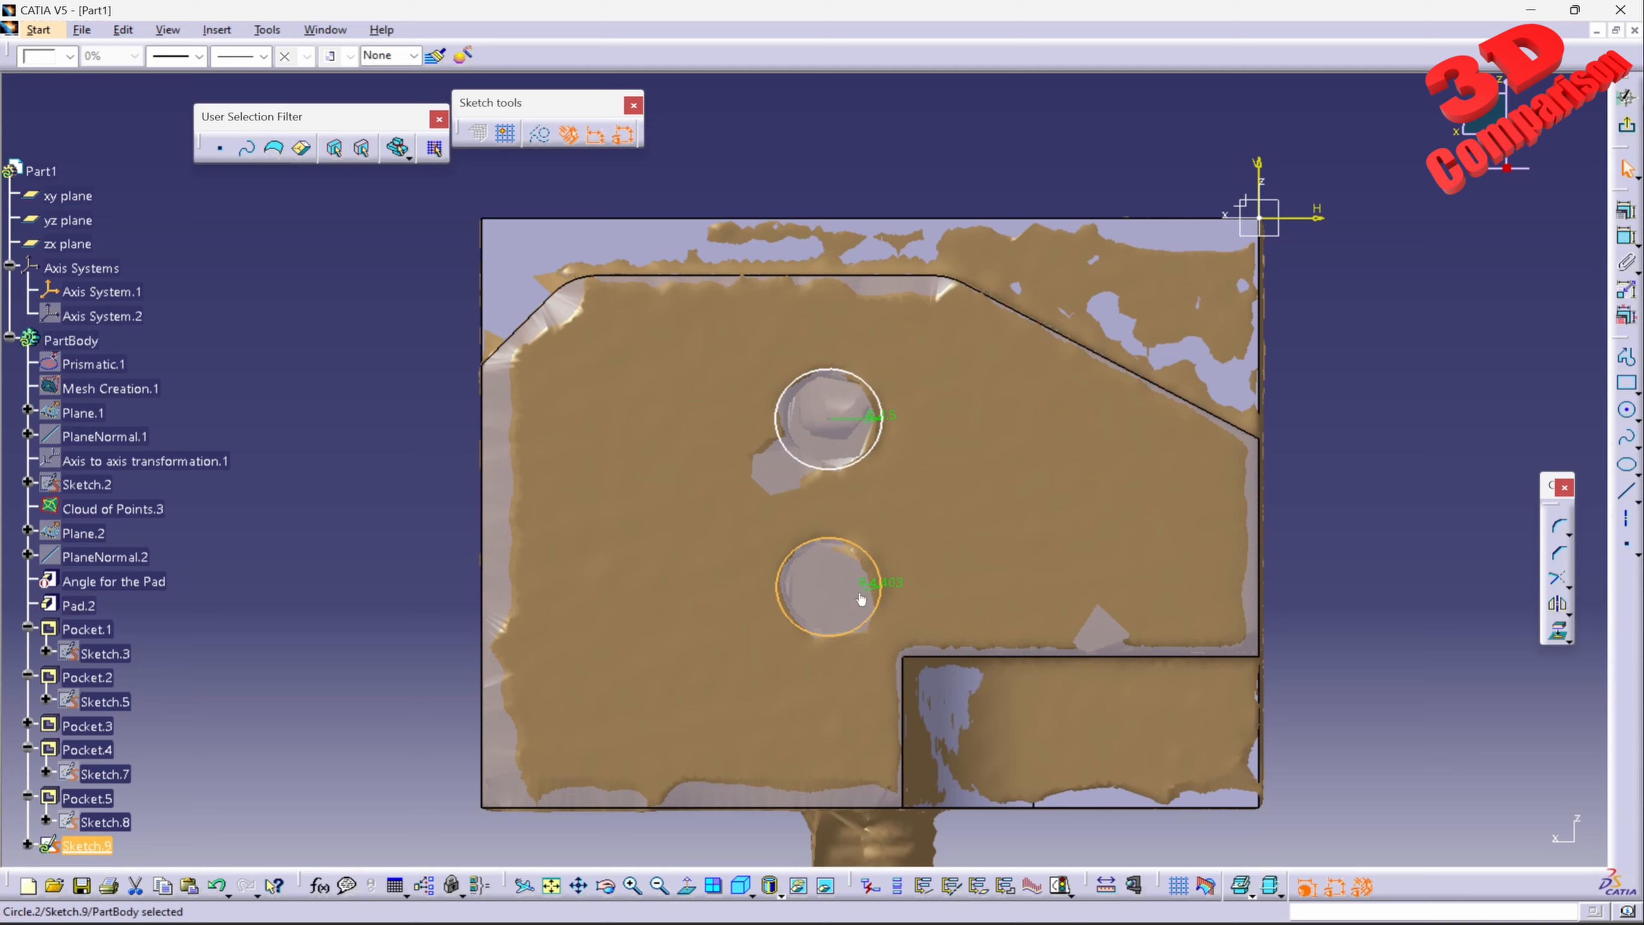
double_click(891, 584)
type("4.5")
key("Return")
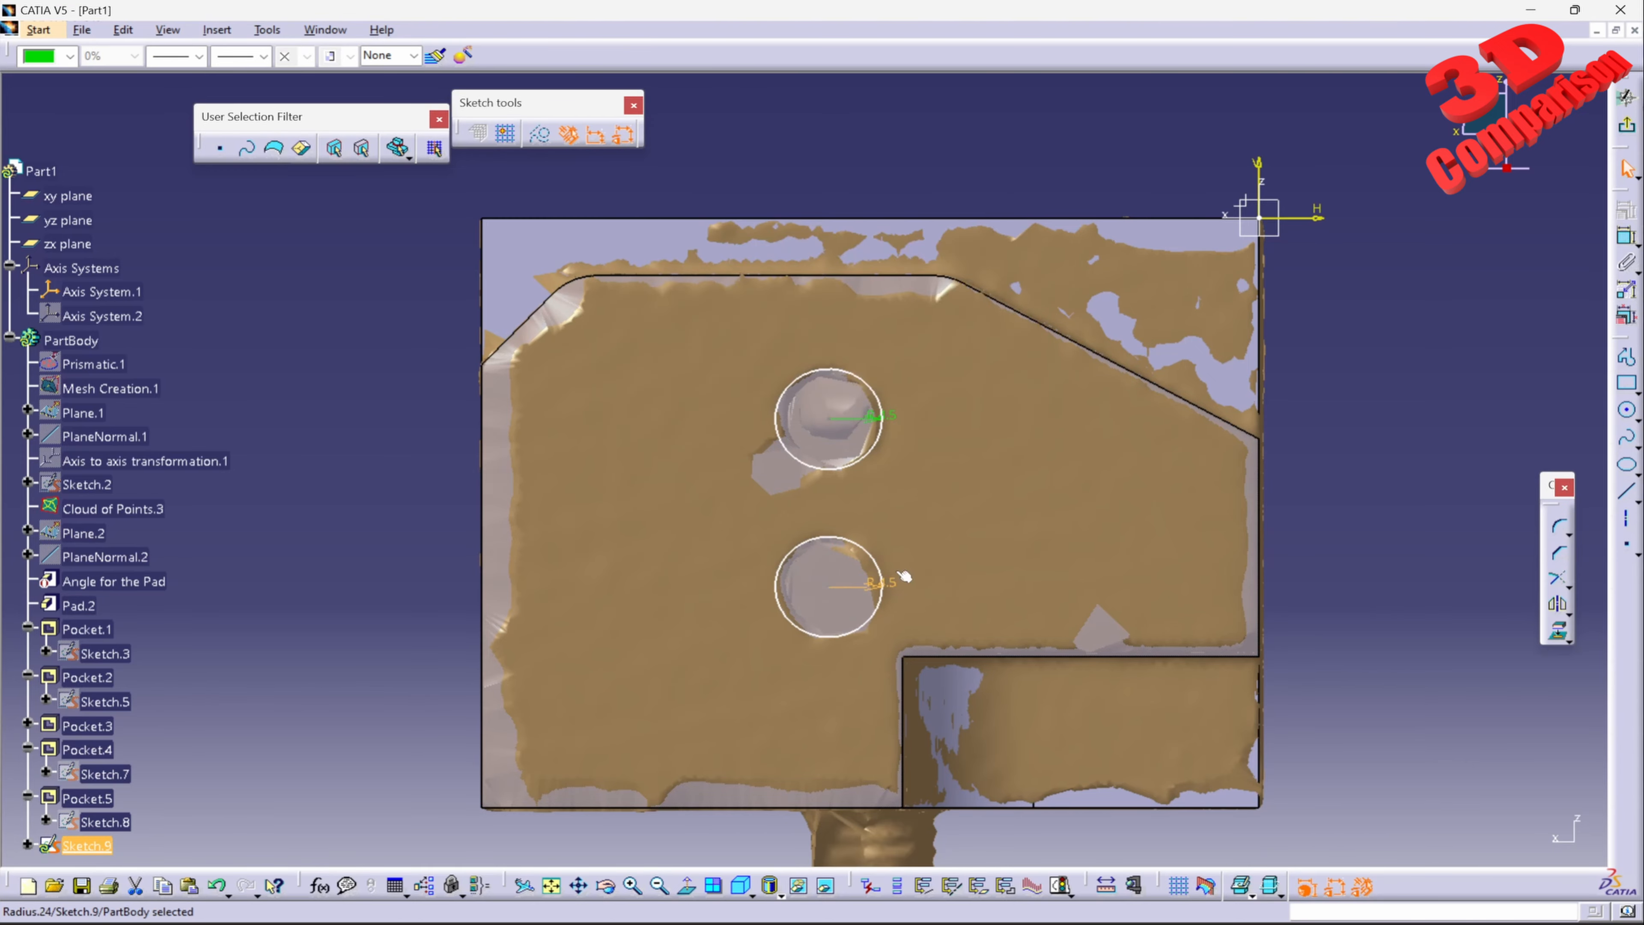
Step: Exit the sketch and cut a 15 mm deep pocket from the two circles
left_click(1629, 137)
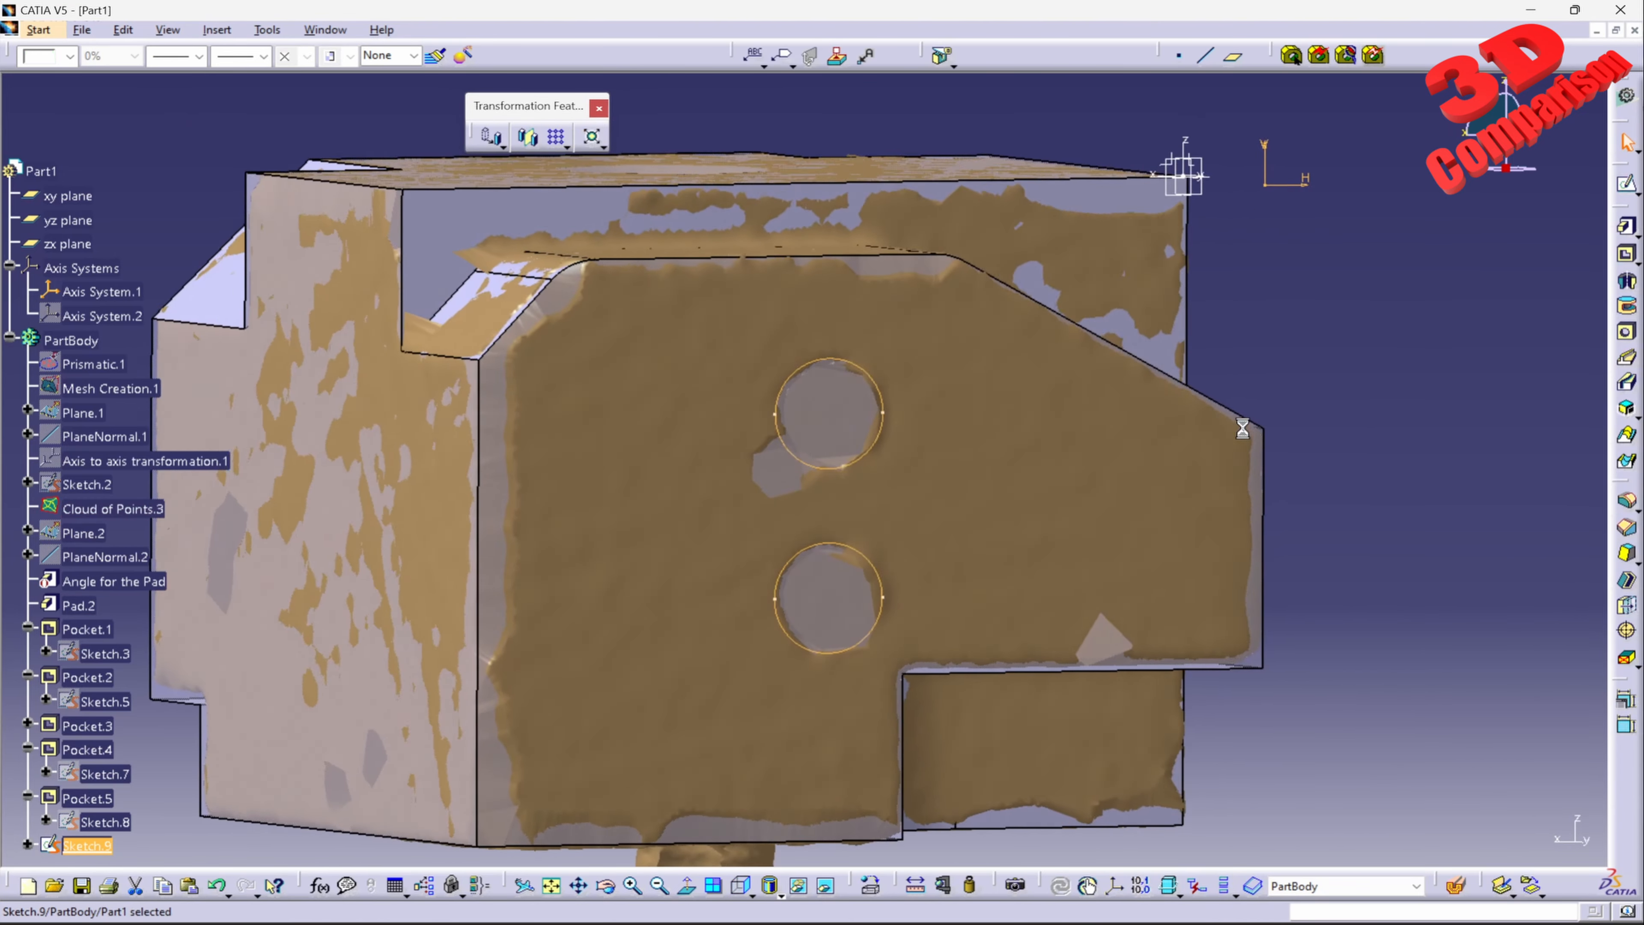
left_click(1629, 259)
middle_click_drag(652, 330, 1100, 494)
left_click(1360, 722)
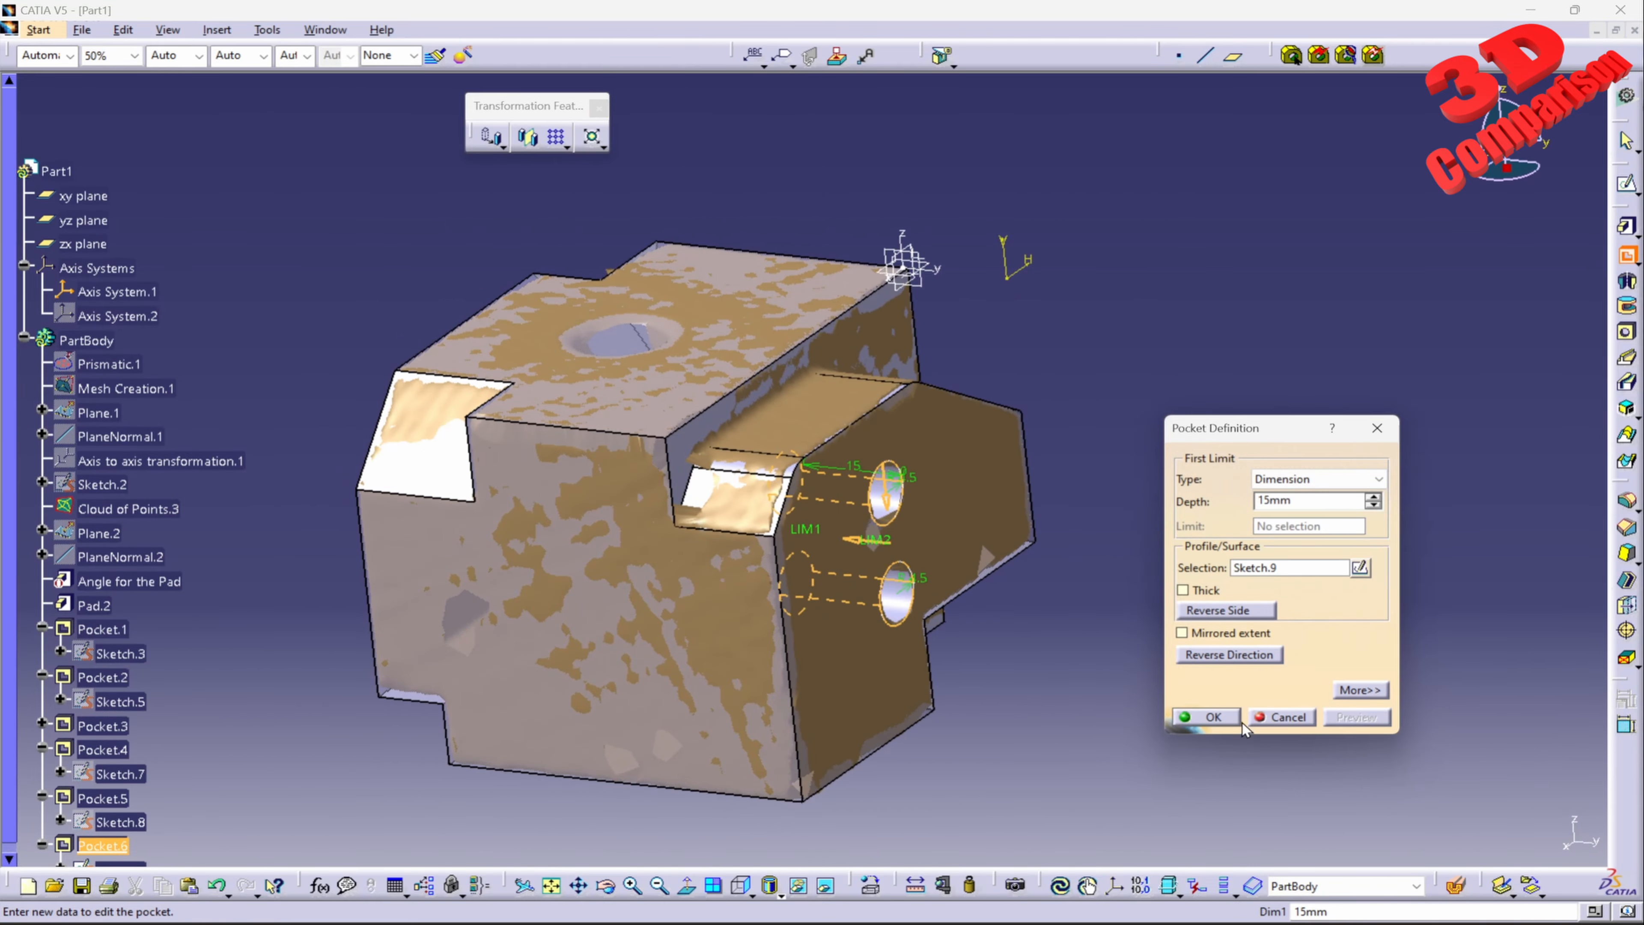
left_click(1209, 718)
Step: Open a sketch on the pad's underside with the single round hole, hiding Cloud of Points.3 for the selection and showing it again
mouse_move(1119, 560)
middle_mouse_down()
mouse_move(907, 497)
mouse_move(869, 354)
mouse_move(925, 287)
mouse_move(1016, 257)
mouse_move(1046, 272)
mouse_move(888, 619)
mouse_move(835, 583)
mouse_move(885, 323)
mouse_move(811, 514)
mouse_move(892, 312)
middle_mouse_up()
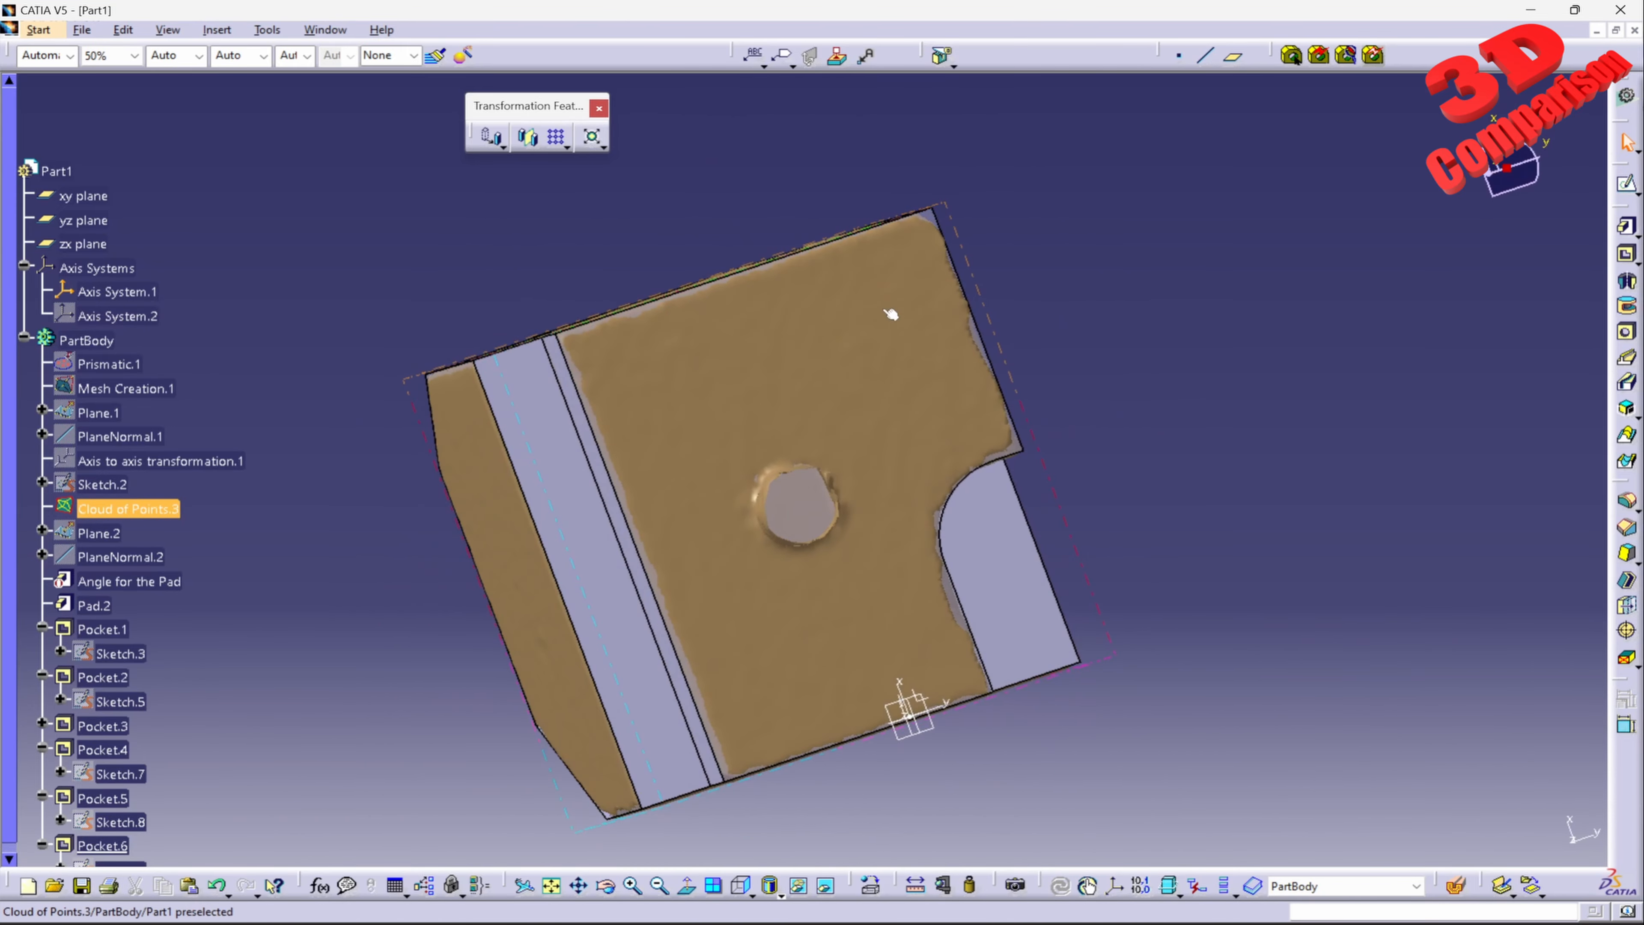
left_click(1627, 184)
right_click(128, 509)
left_click(187, 565)
middle_click_drag(907, 492, 809, 362)
left_click(1627, 185)
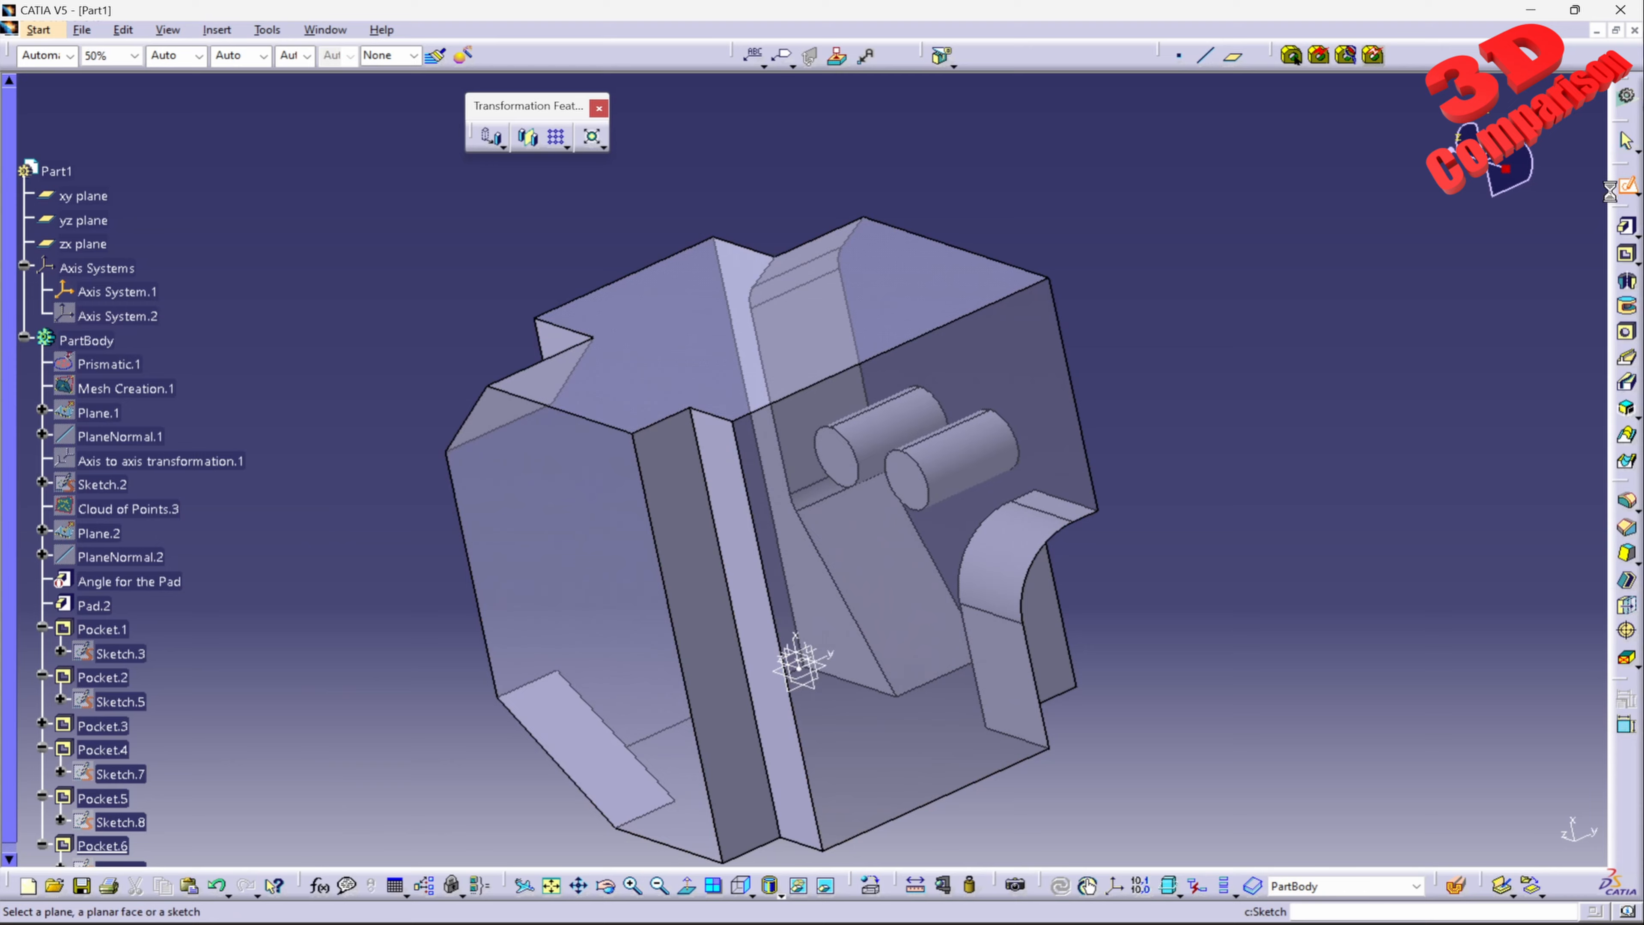
left_click(1043, 460)
right_click(135, 512)
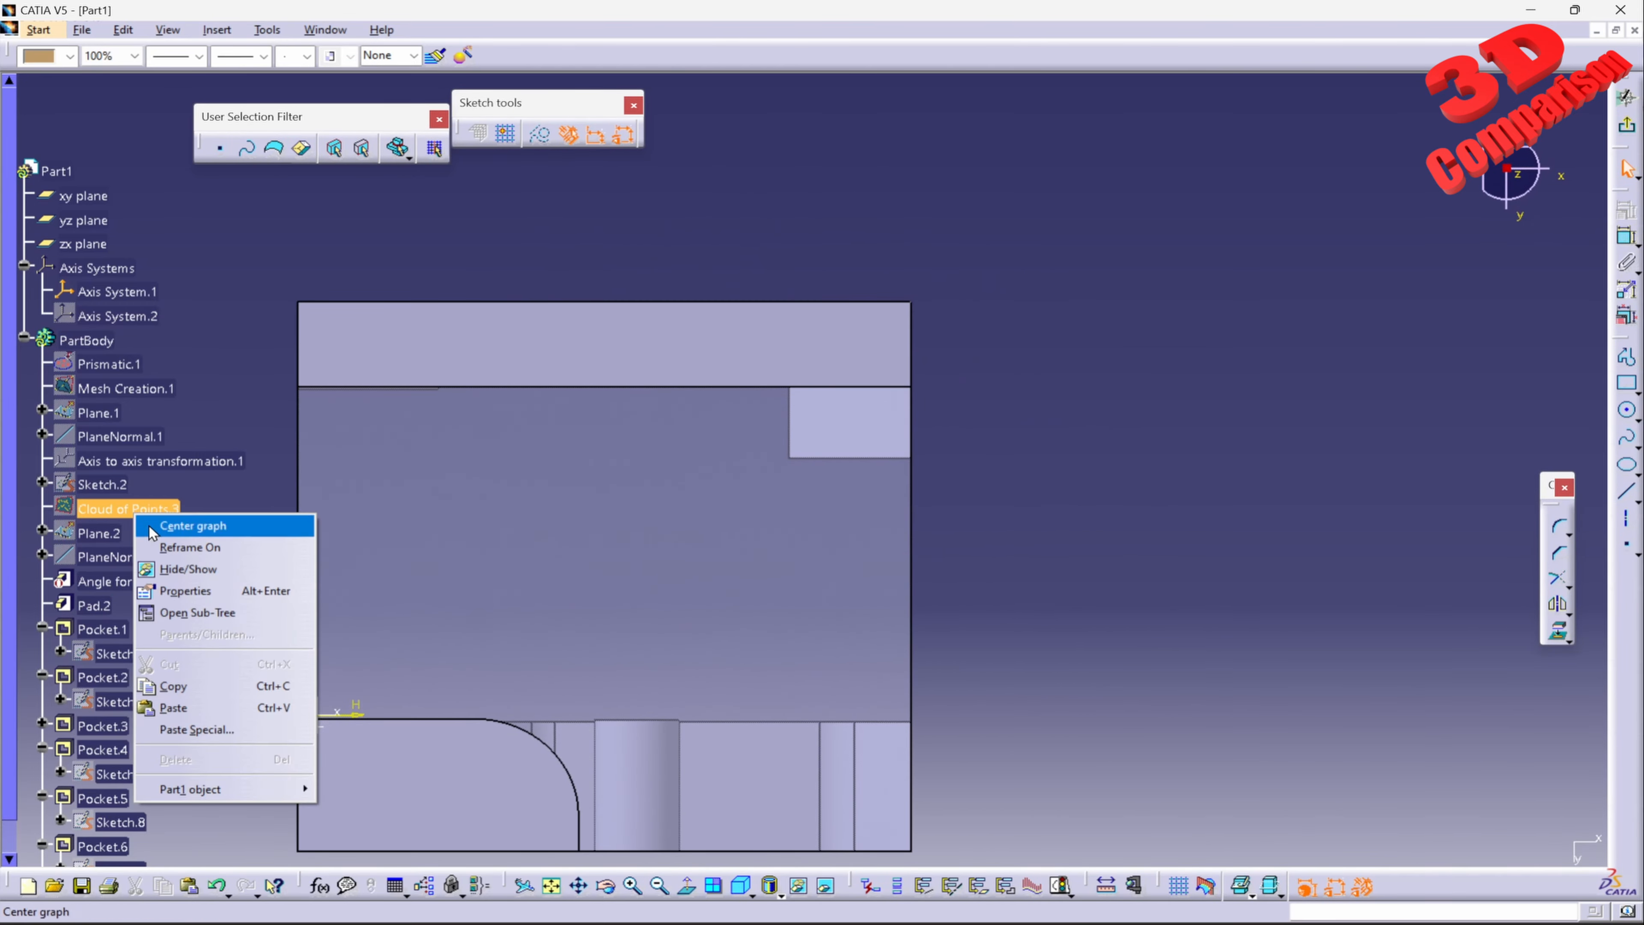
left_click(196, 570)
Step: Draw a circle centred on the mesh's round hole in the underside and set its radius to 5.6 mm
middle_click_drag(683, 603, 804, 384)
left_click(1634, 418)
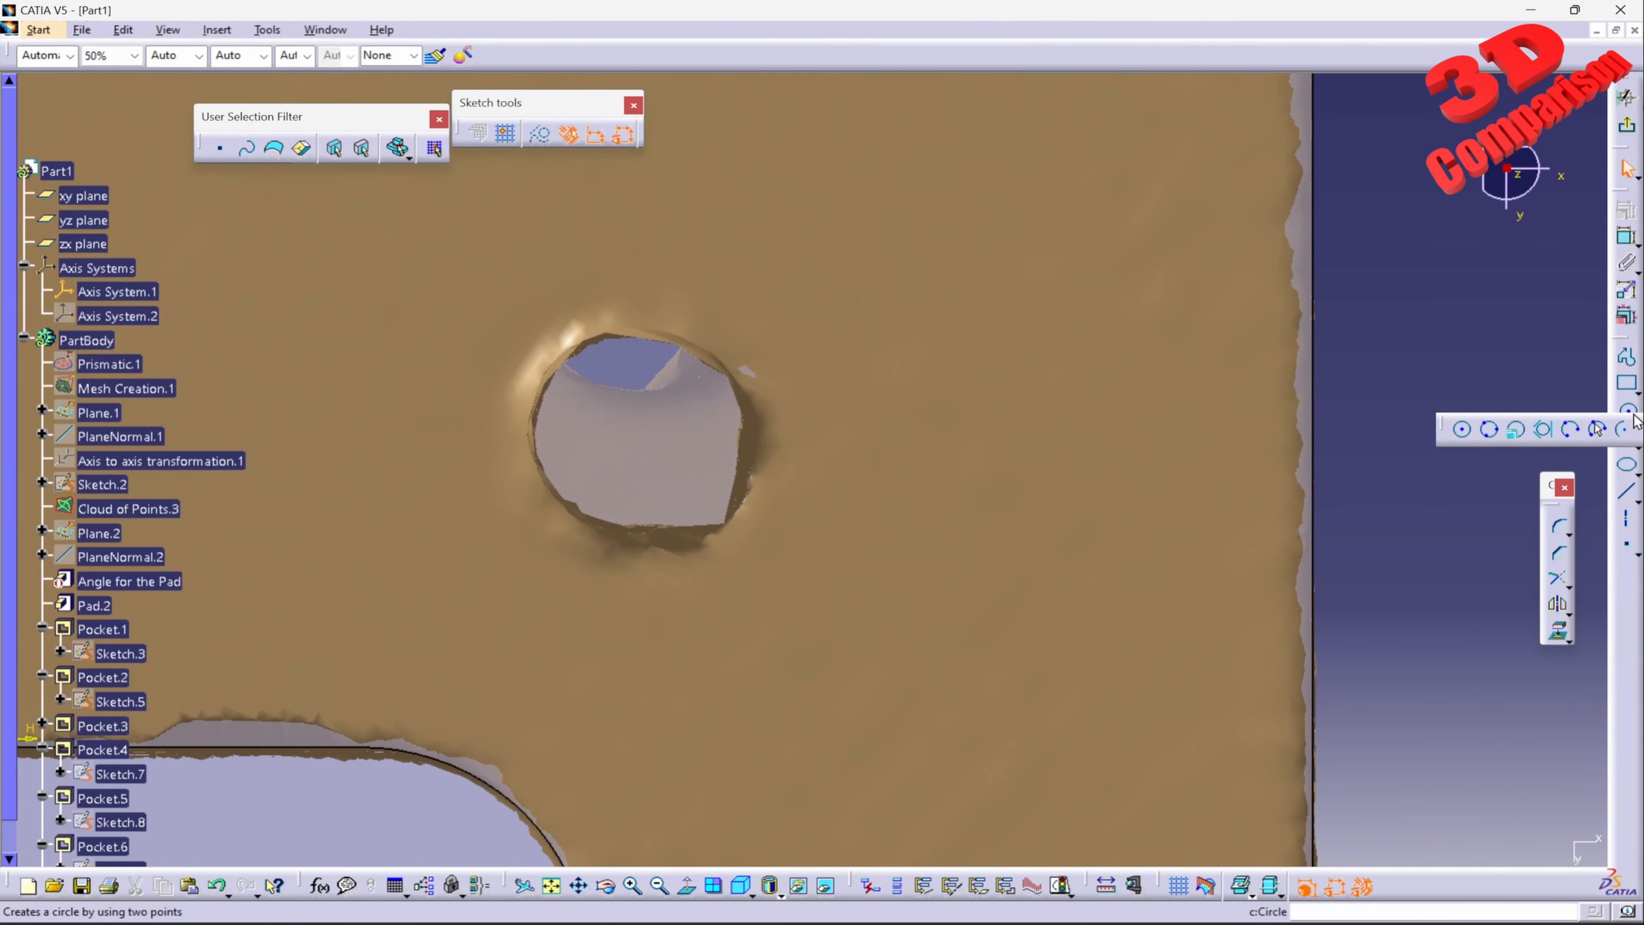
left_click(1462, 428)
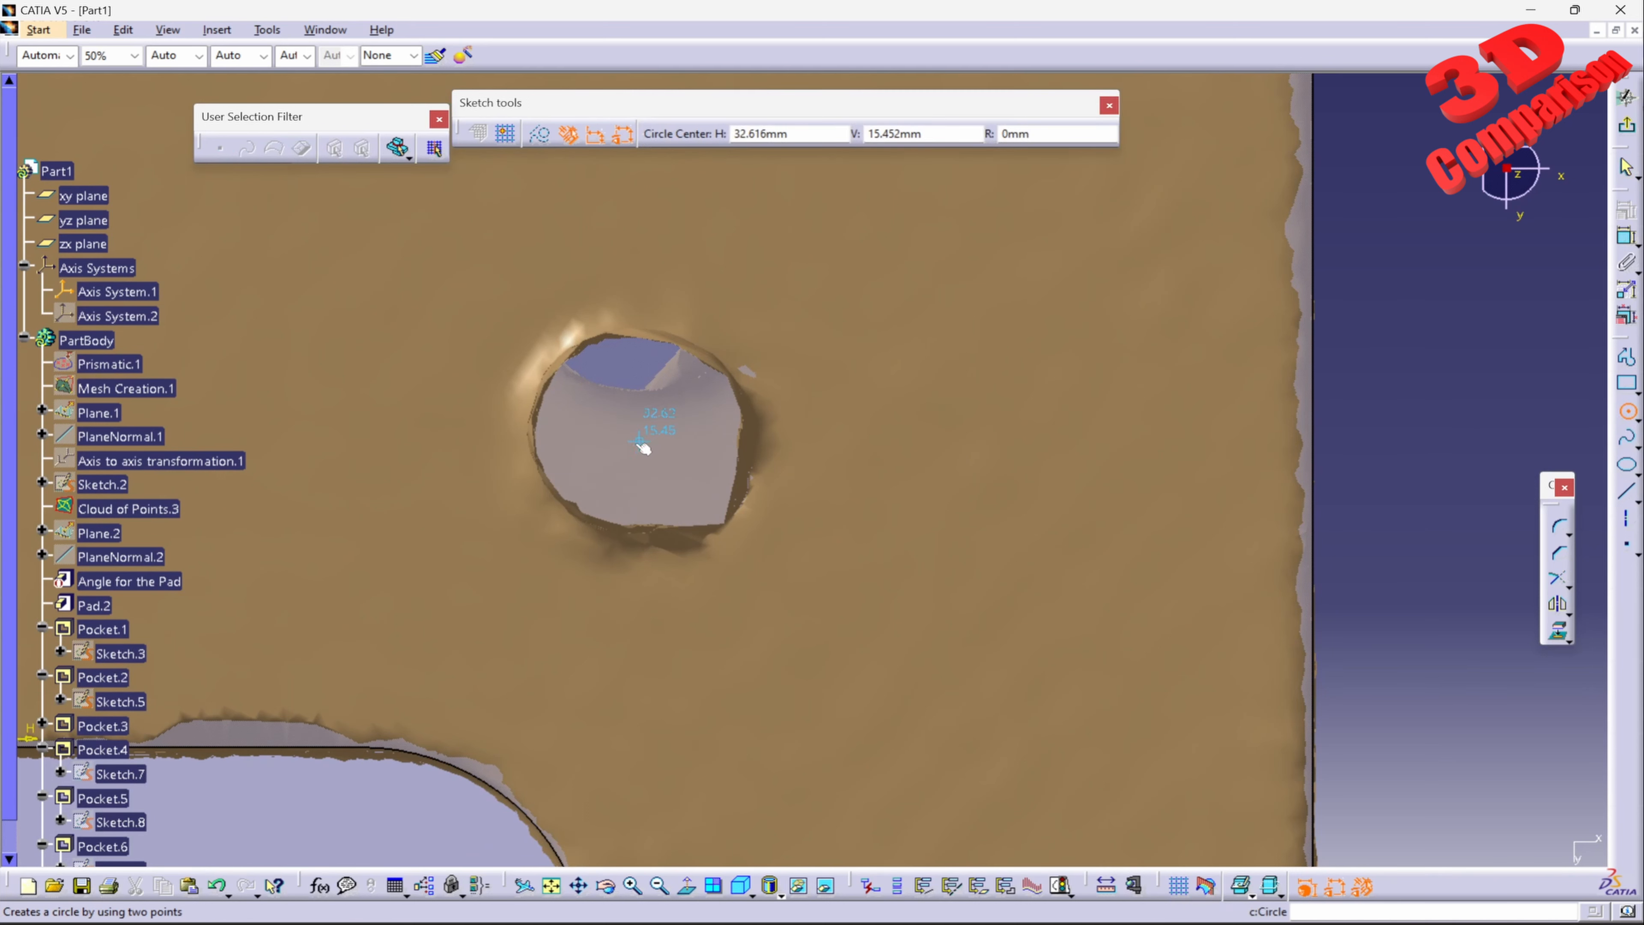
left_click(636, 437)
left_click(661, 332)
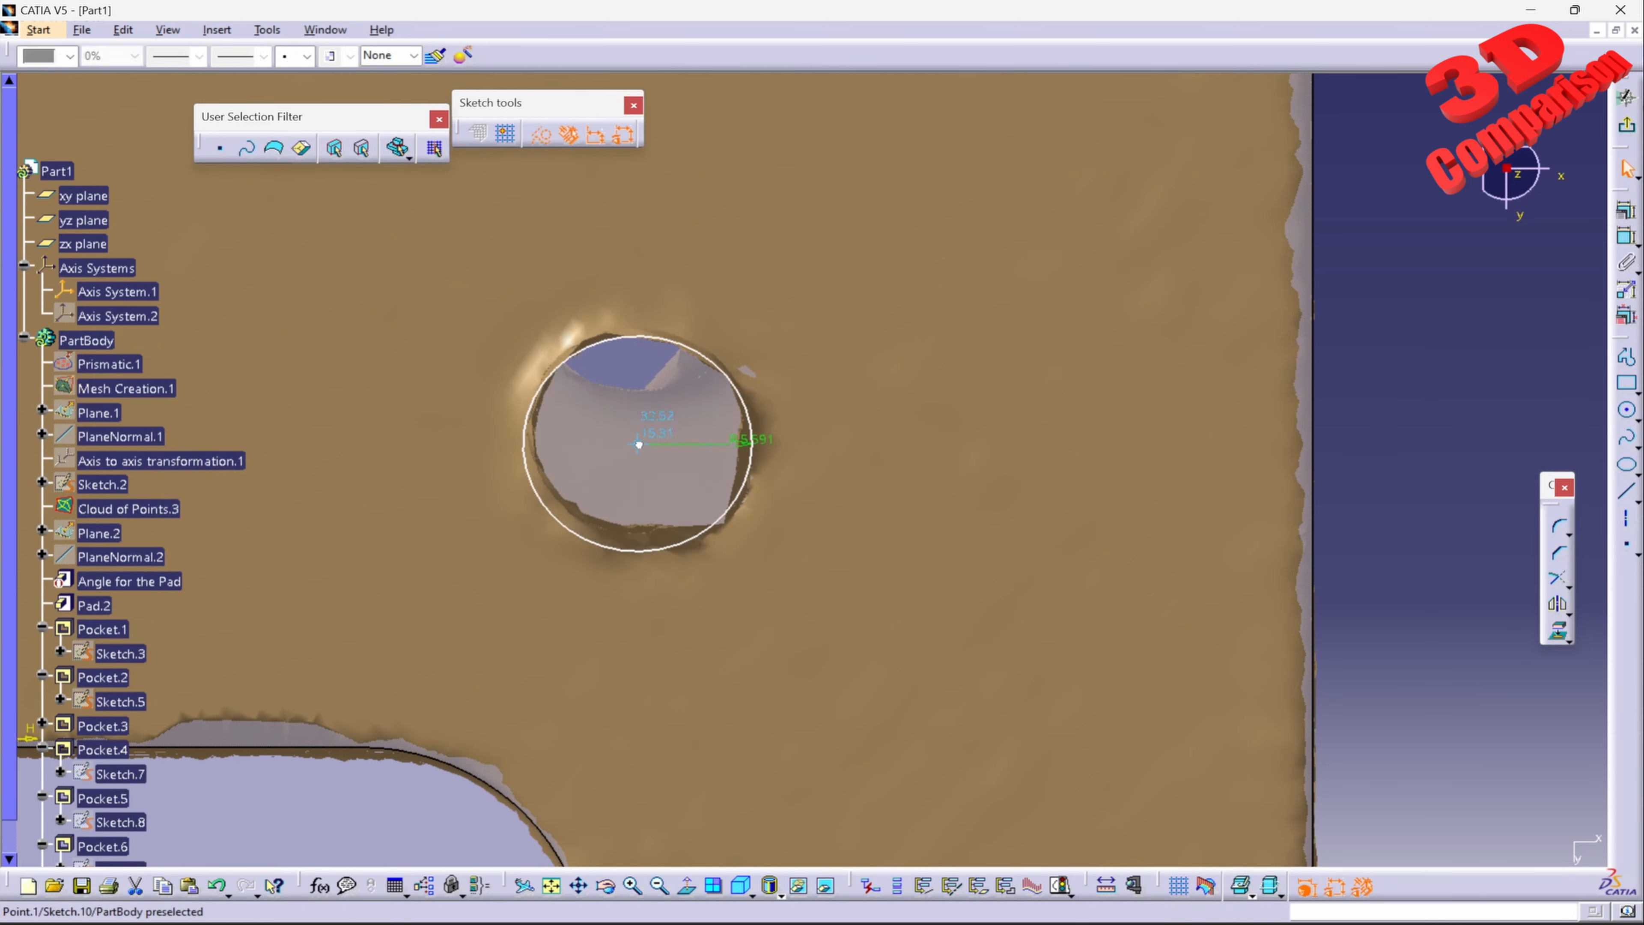
double_click(788, 435)
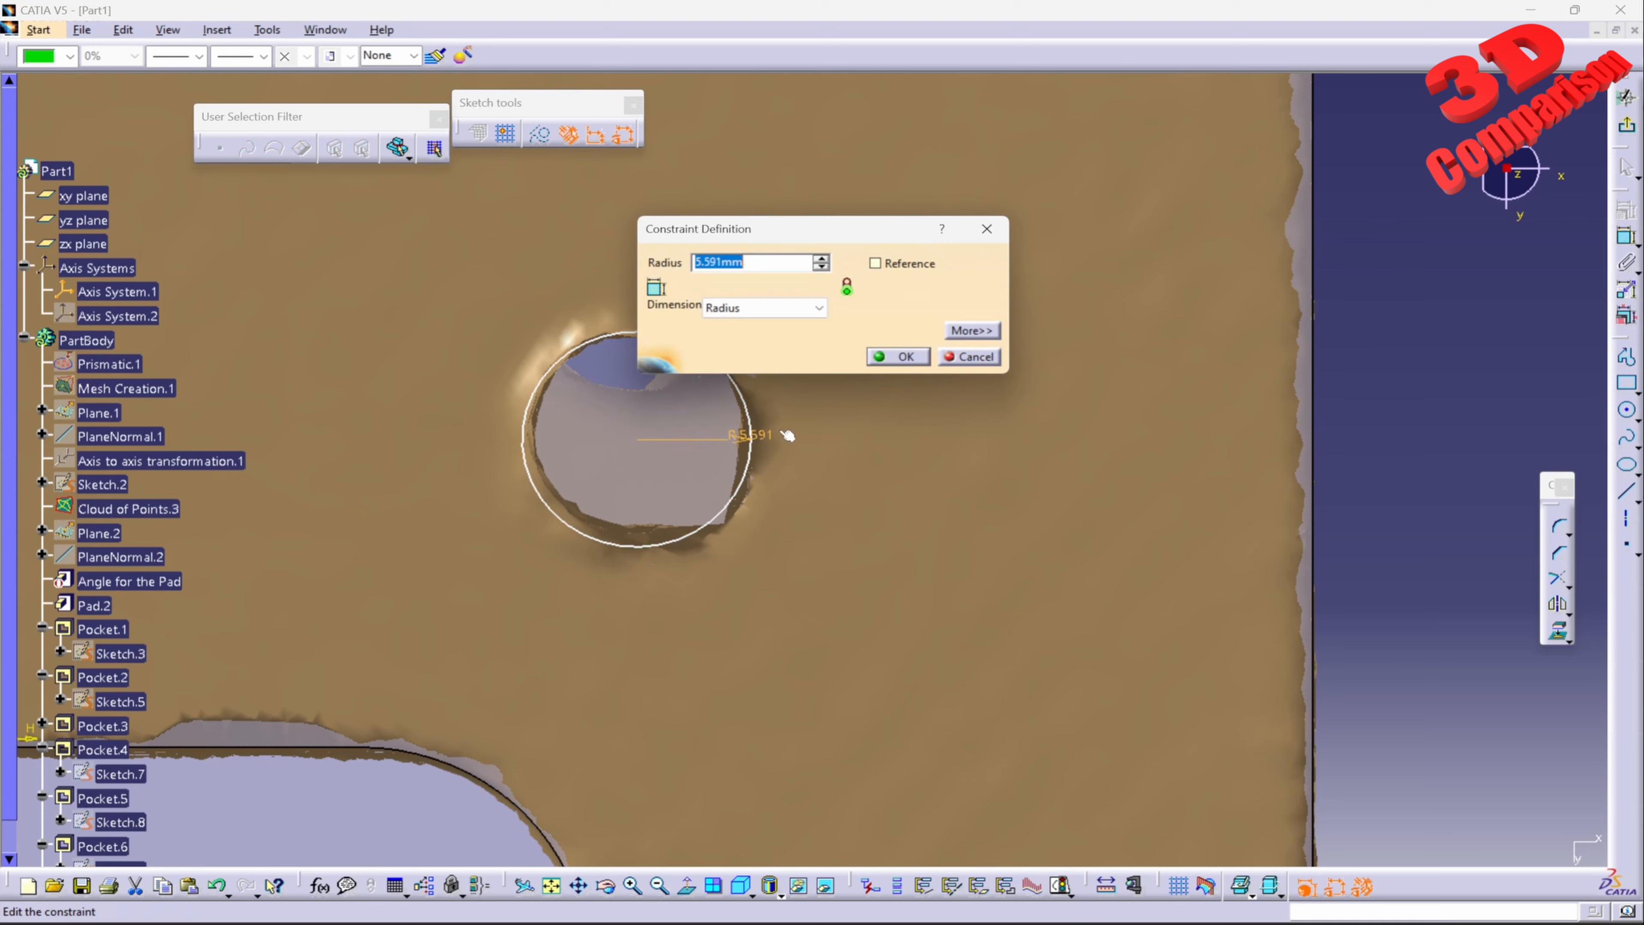
key("Return")
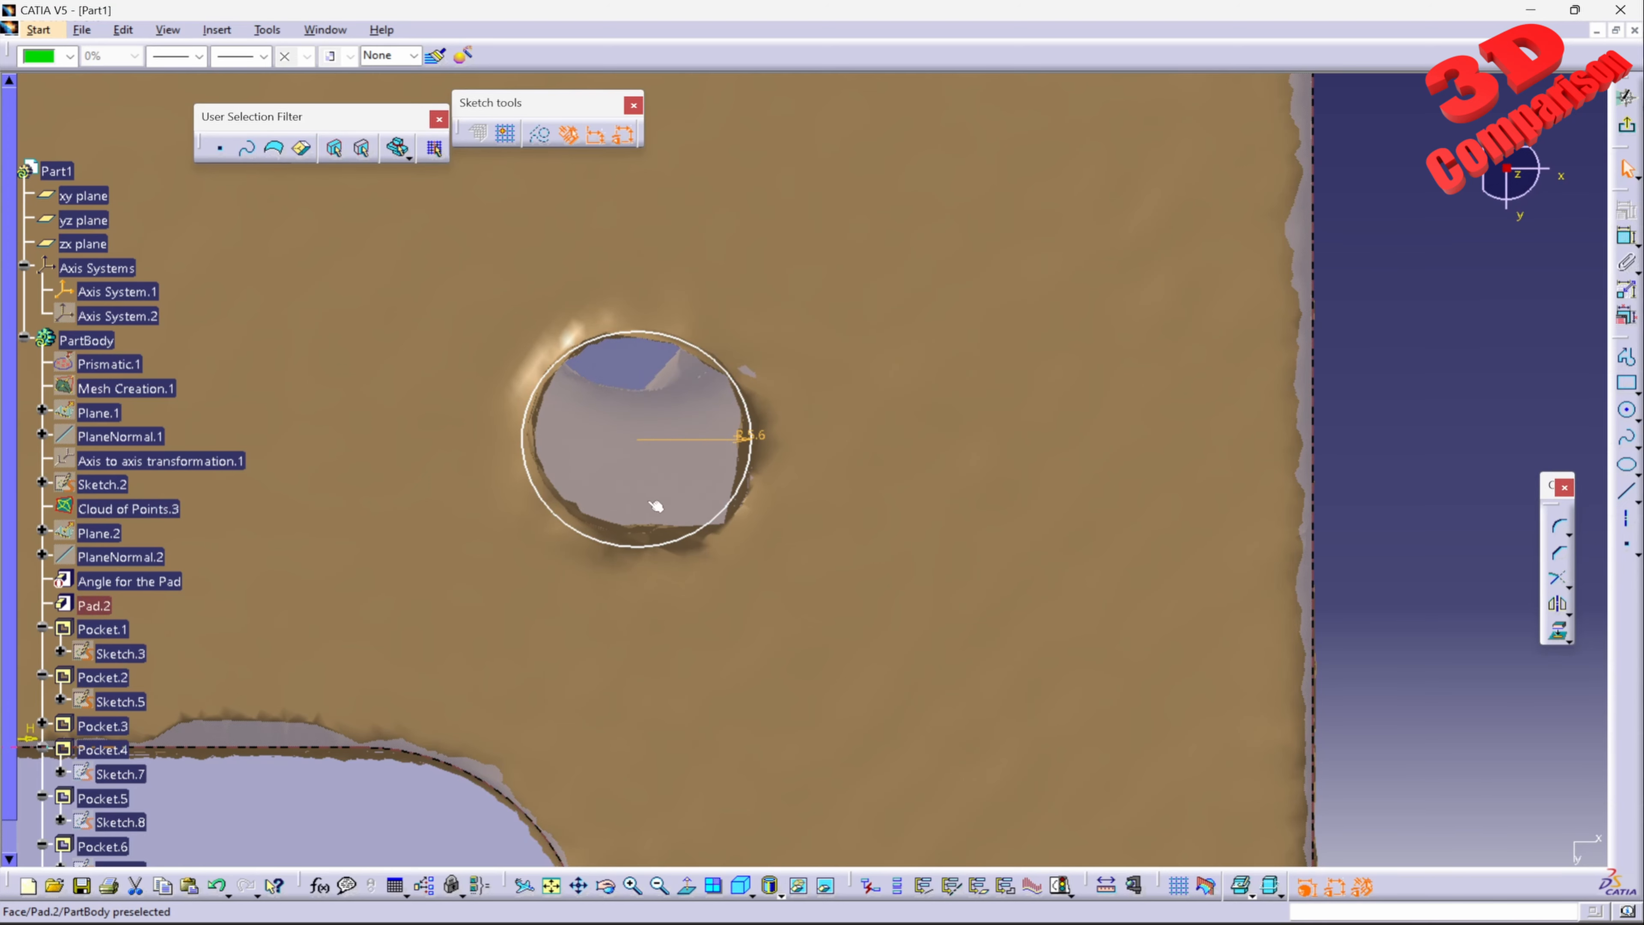
Step: Exit the sketch and cut a 25 mm deep pocket from the circle on the underside
middle_click_drag(654, 504, 798, 408)
left_click_drag(731, 410, 734, 409)
middle_click_drag(793, 361, 875, 533, "ctrl")
left_click(1627, 126)
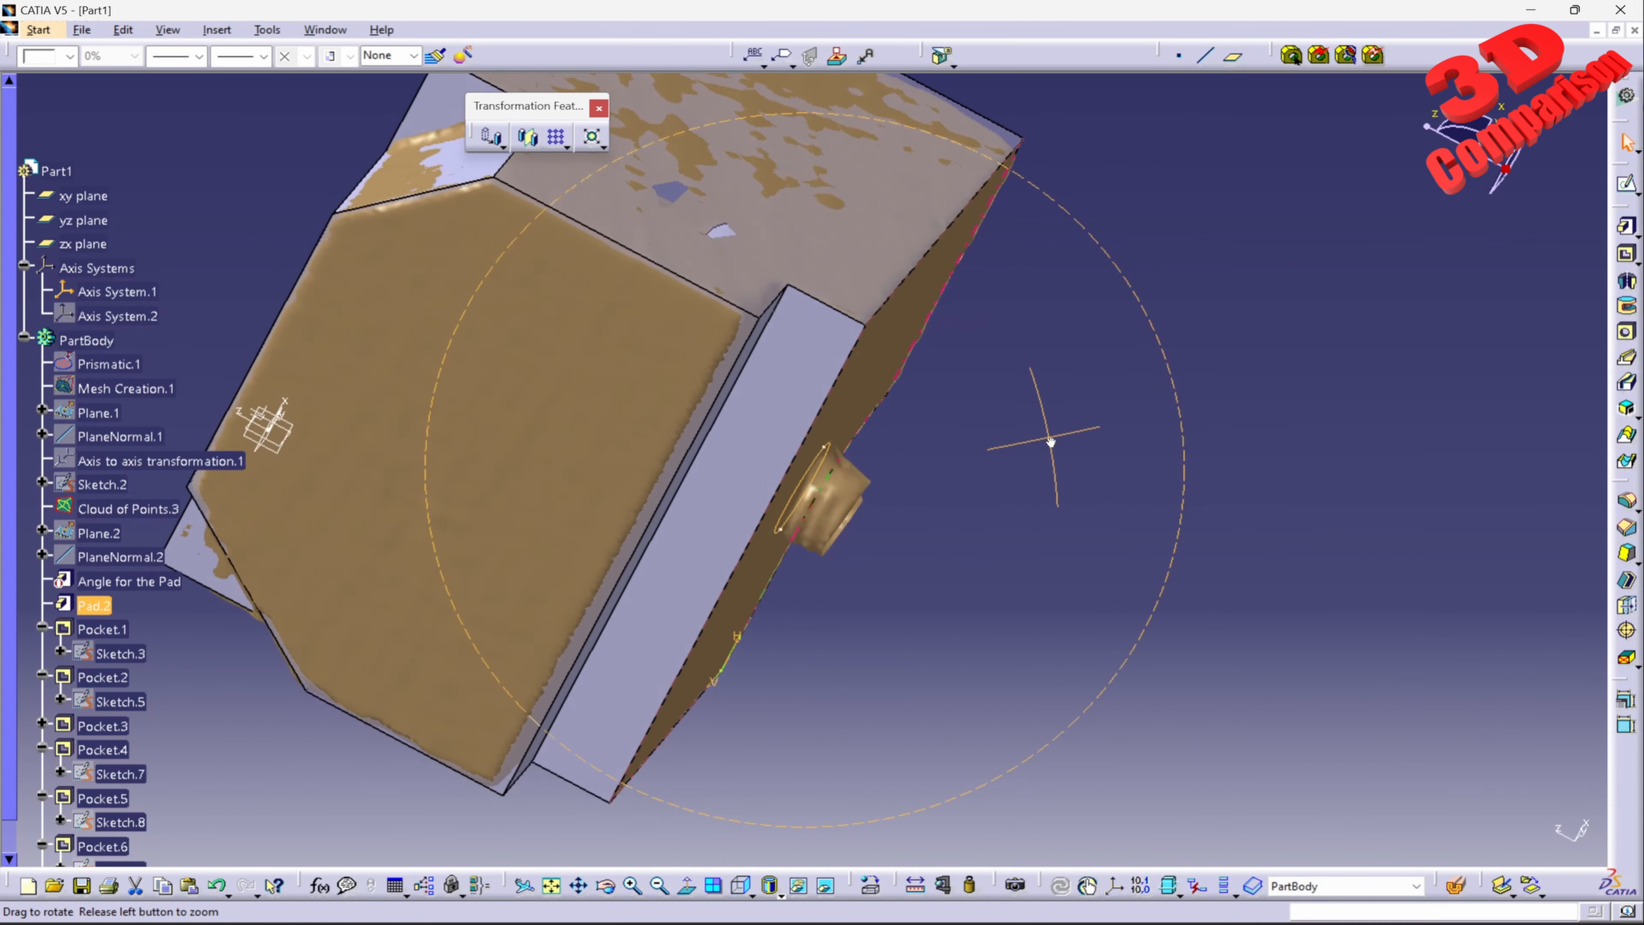
left_click(1628, 253)
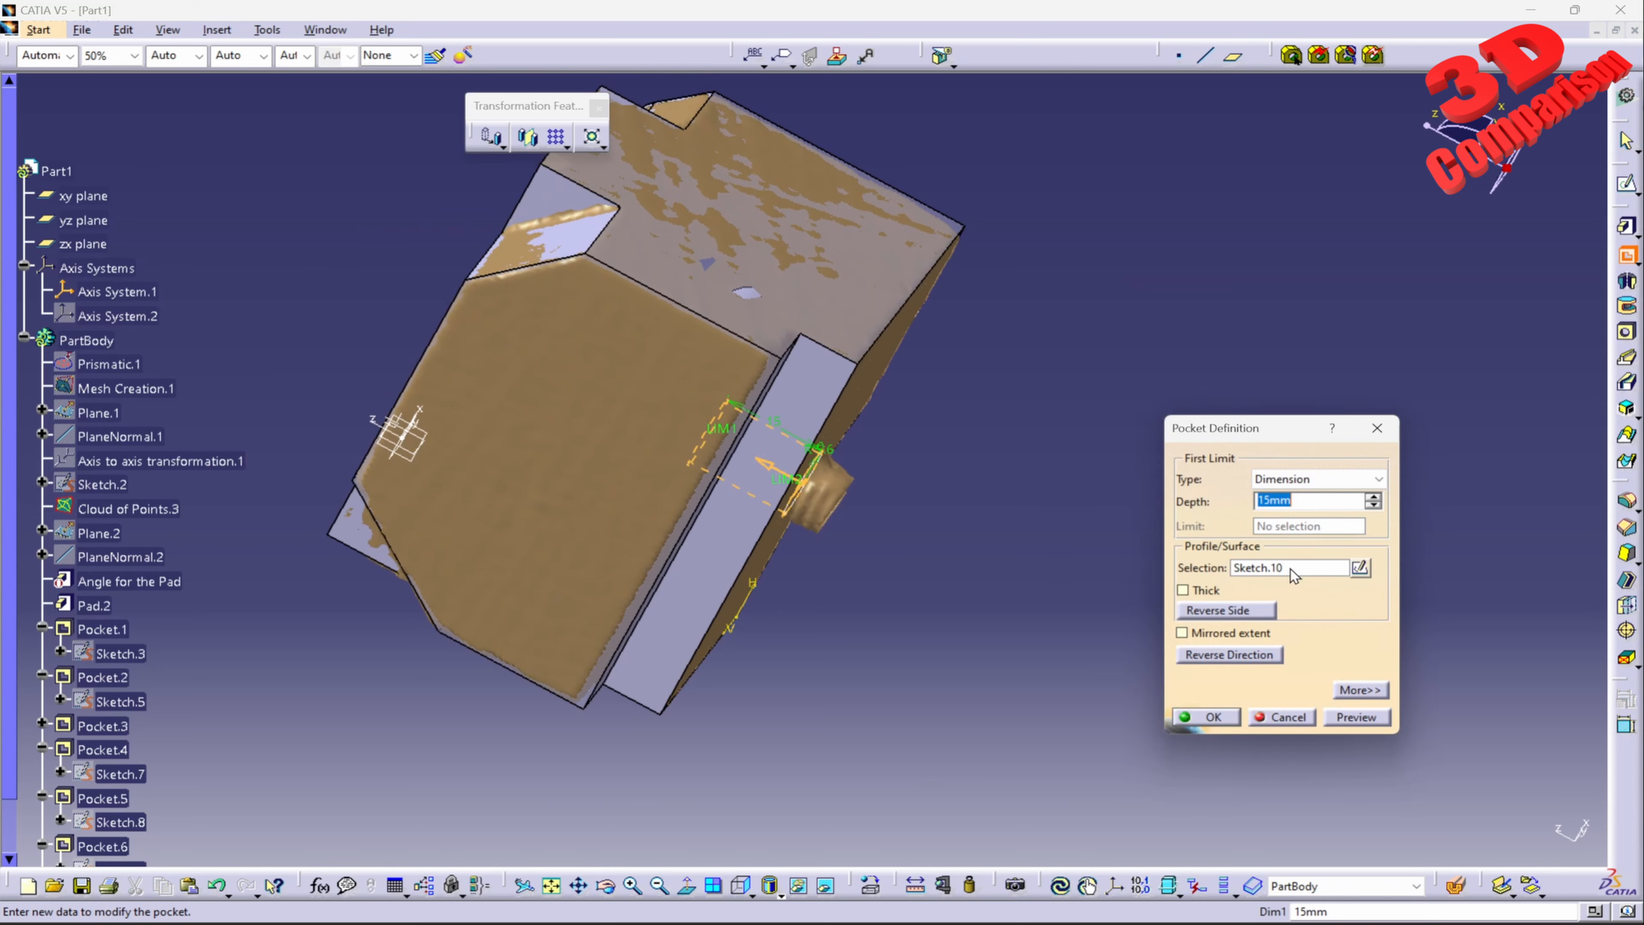
type("25mm")
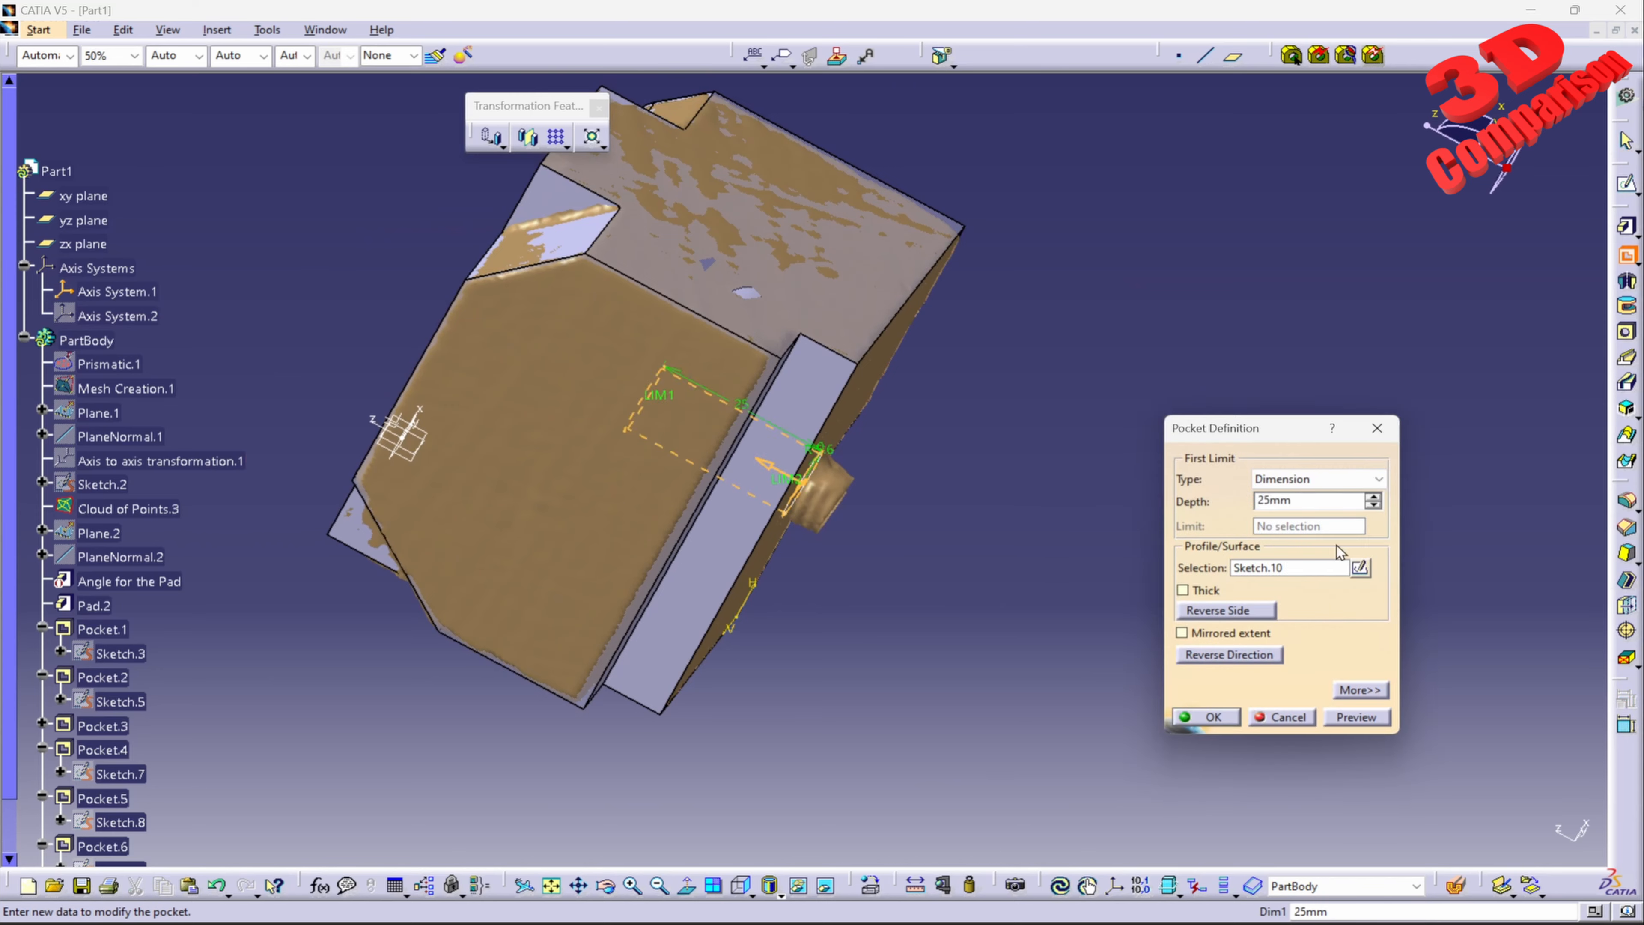
left_click(1357, 716)
left_click(1208, 717)
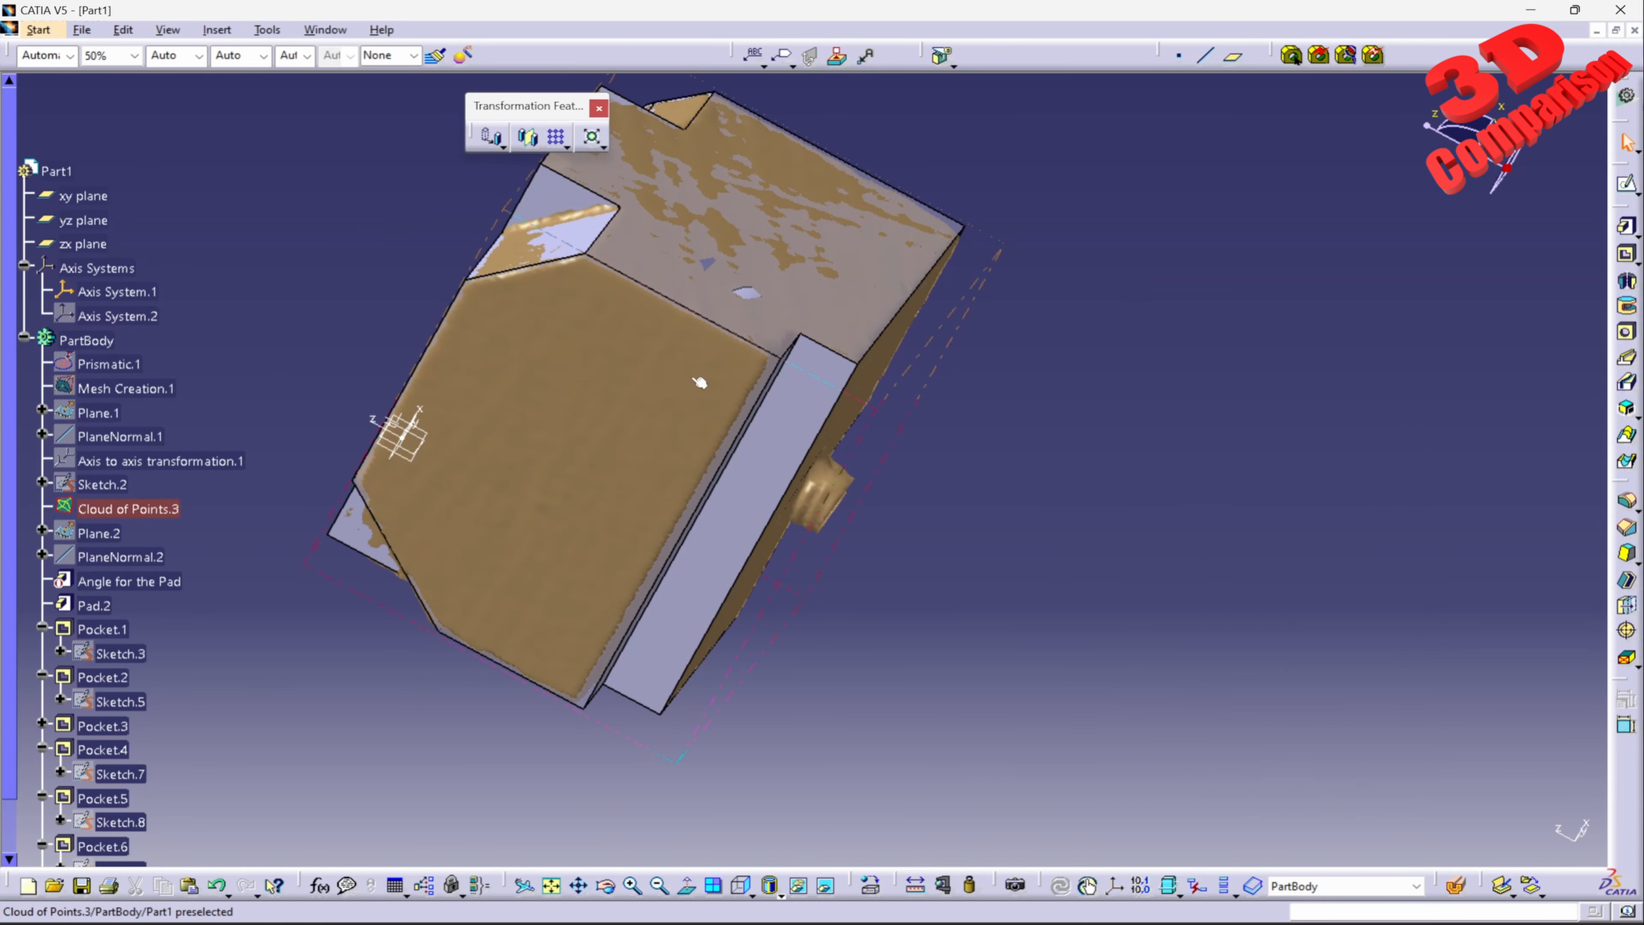
Step: Open a sketch on the pad face with the corner notches and round hole, hiding Cloud of Points.3 for the selection and showing it again
middle_click_drag(701, 382, 980, 389)
middle_click_drag(817, 379, 859, 494)
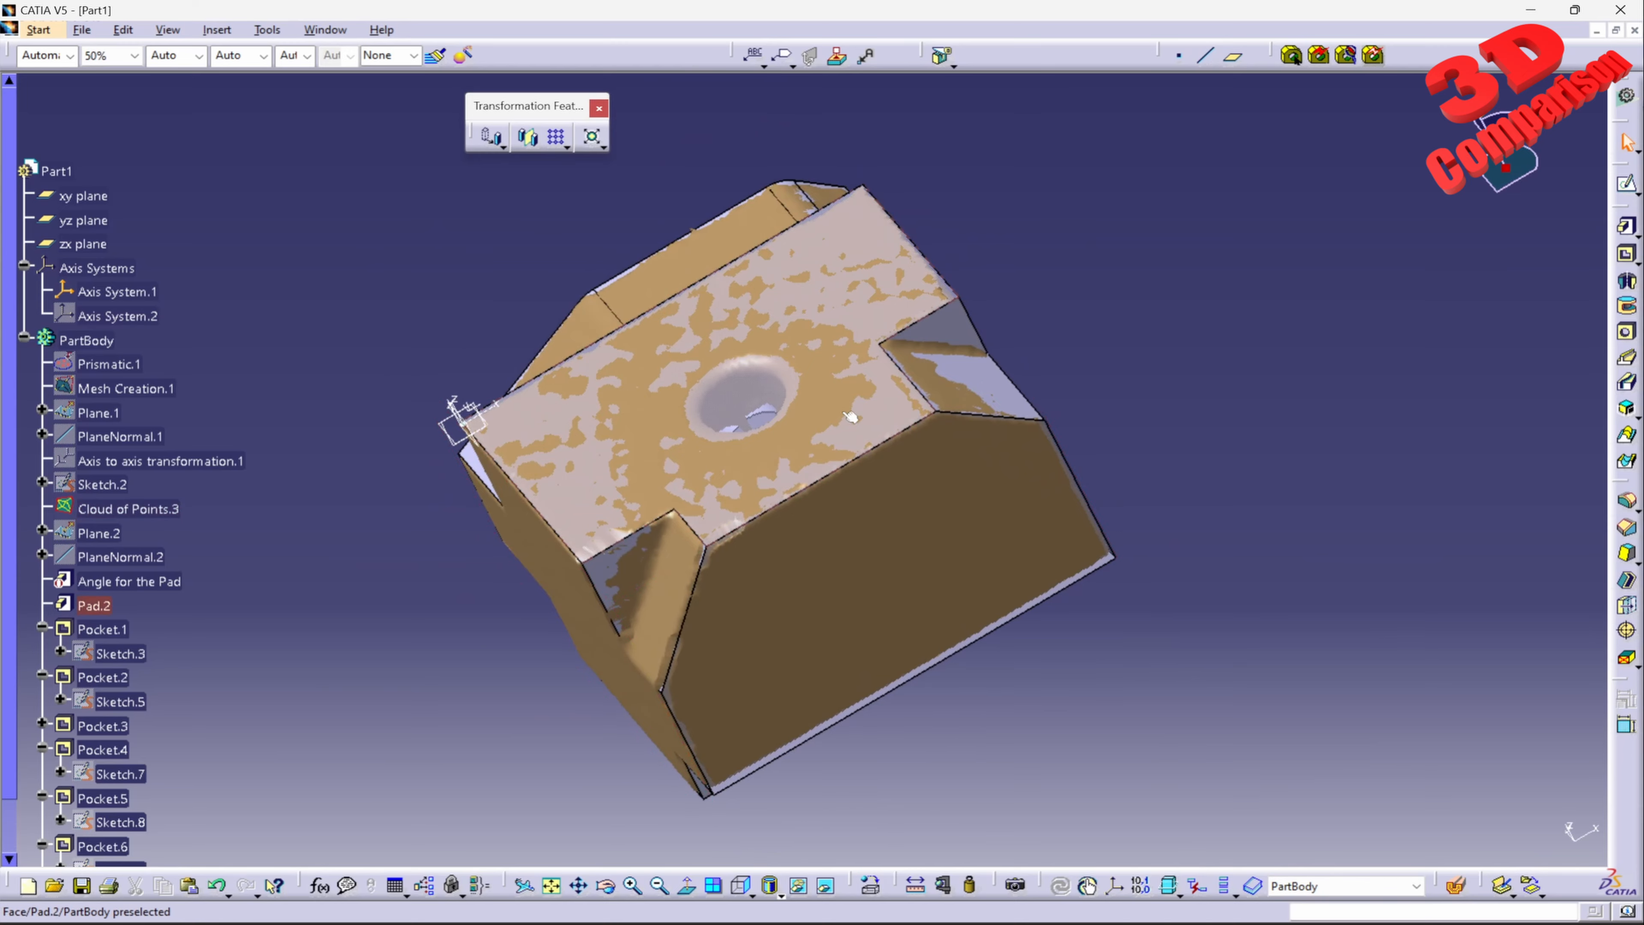
middle_click_drag(858, 305, 961, 341)
right_click(167, 509)
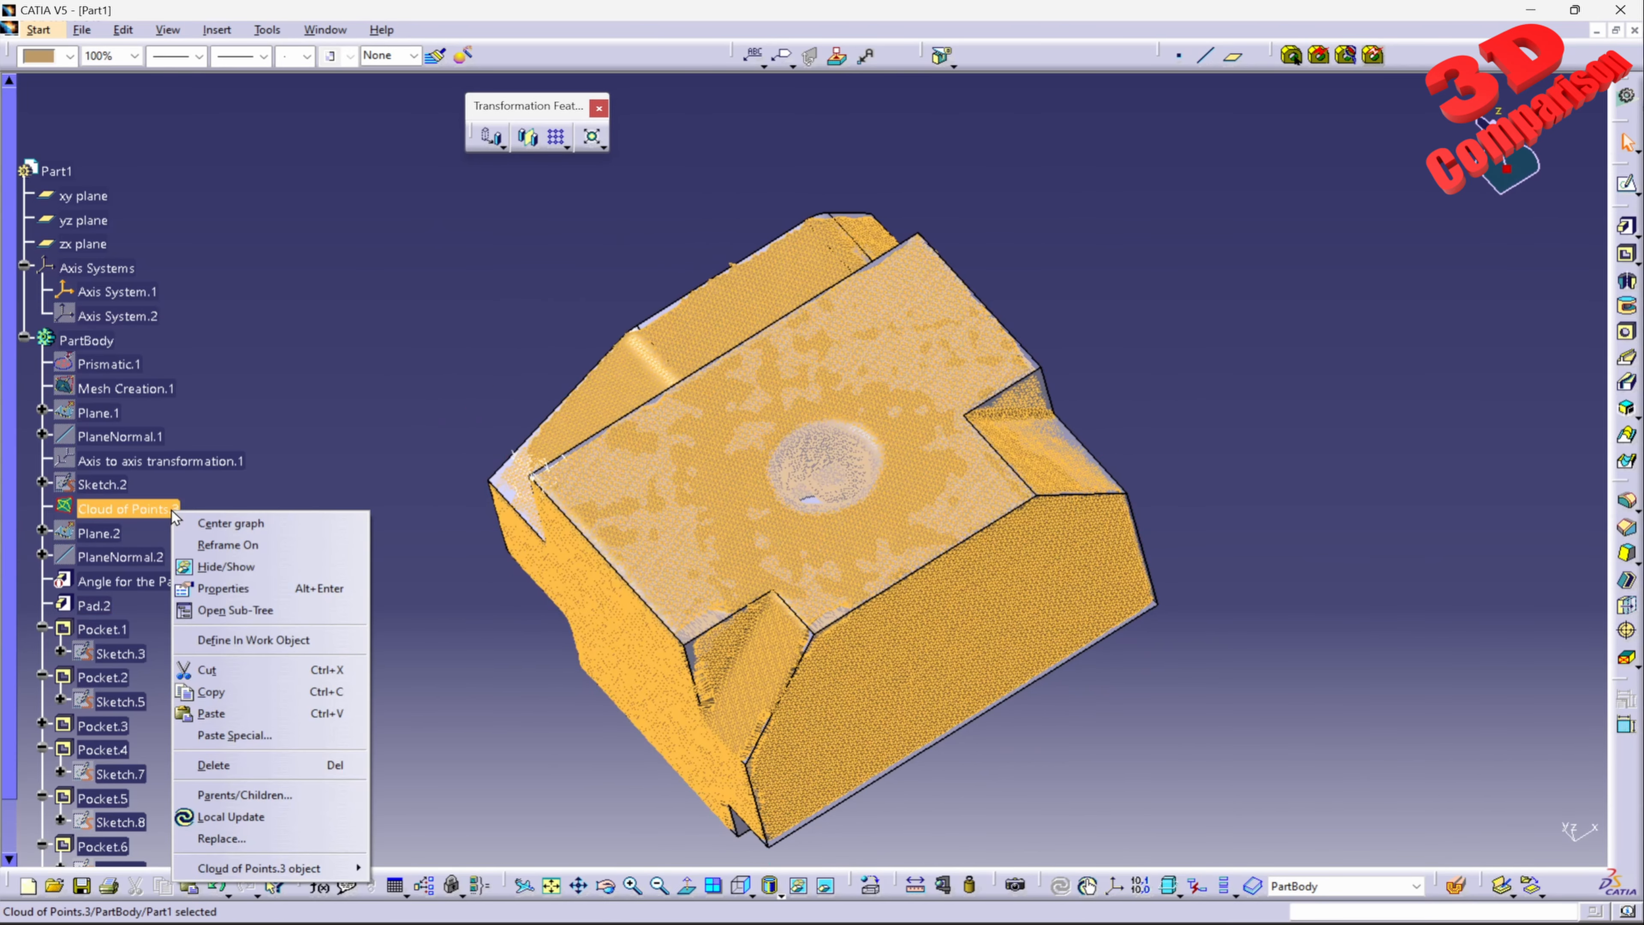
left_click(227, 565)
left_click(957, 375)
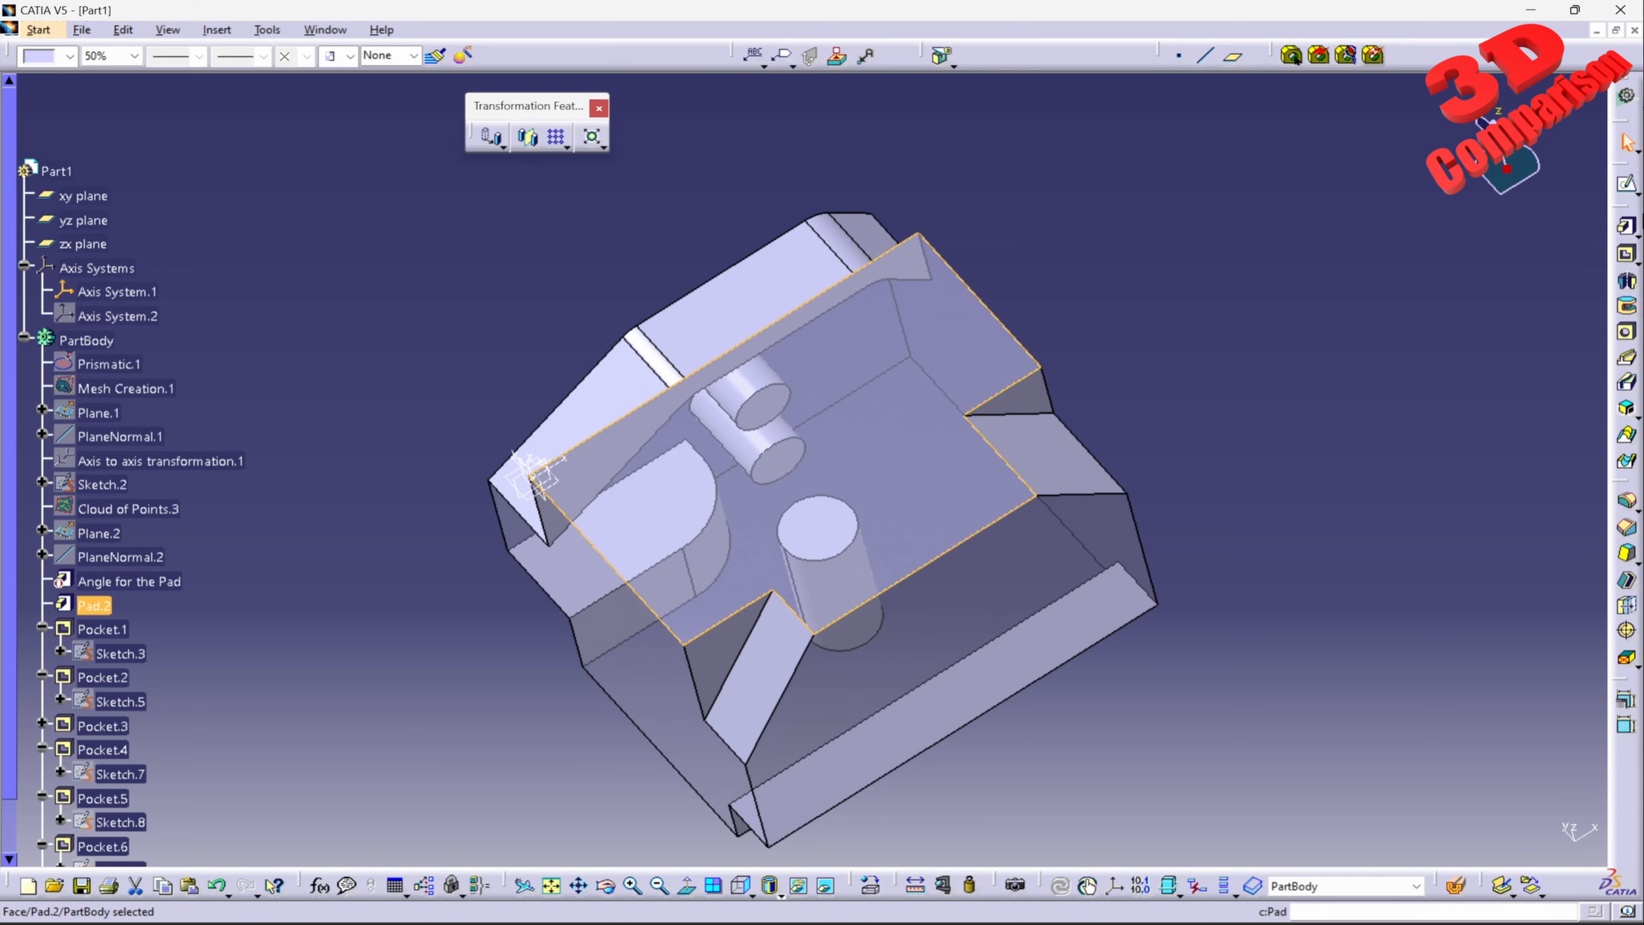
left_click(1626, 183)
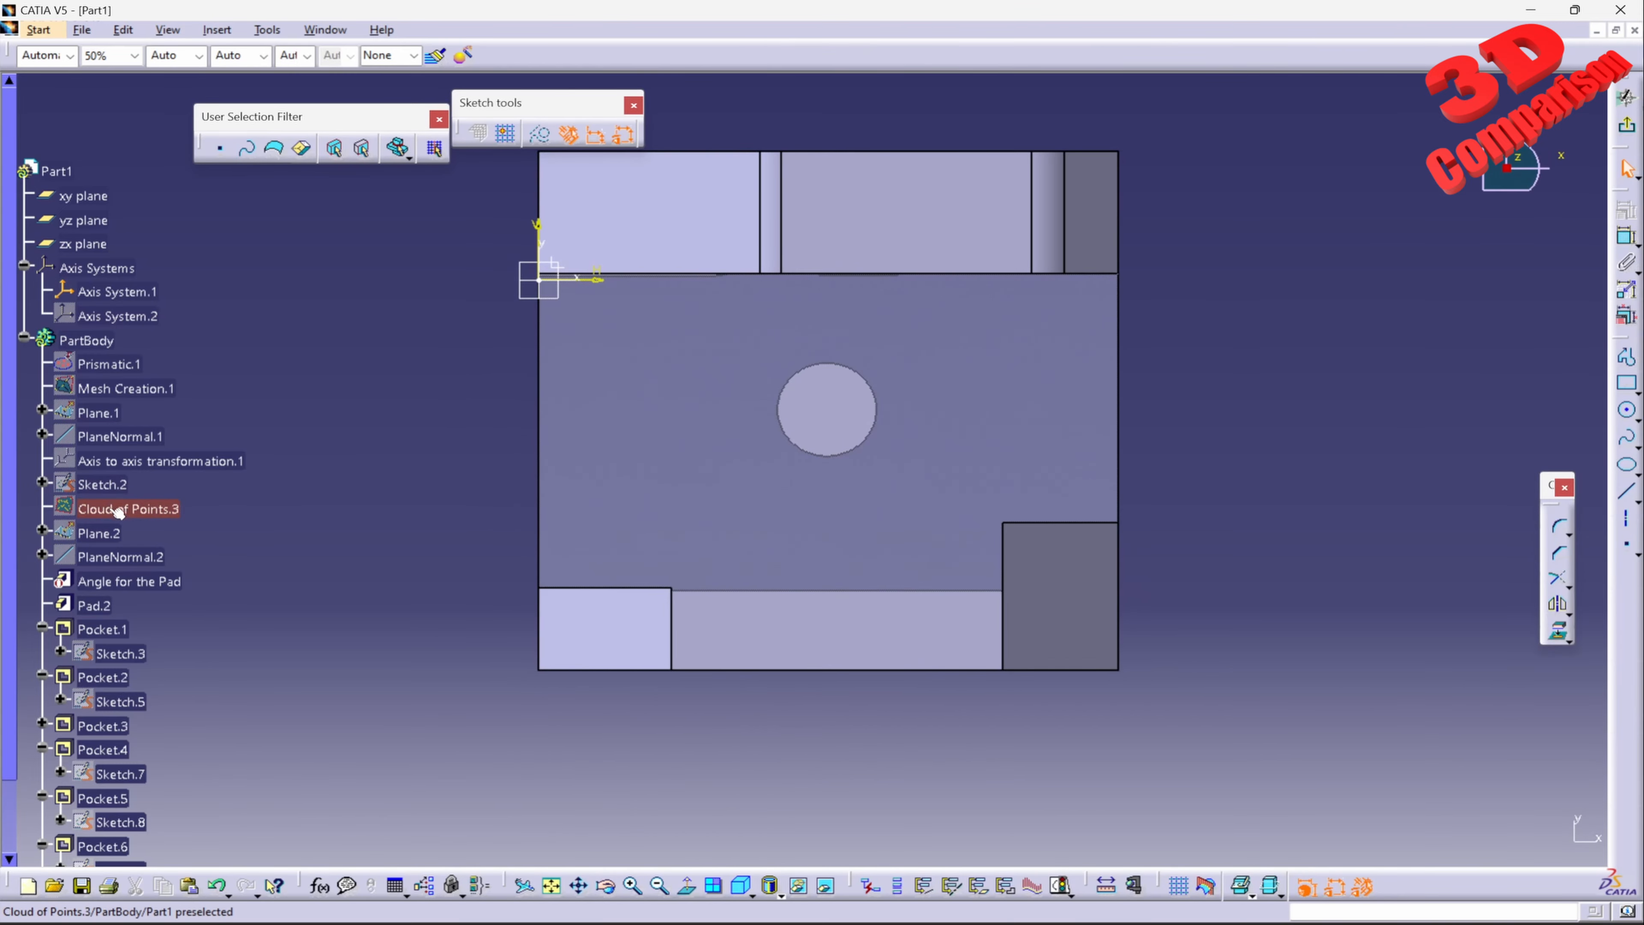
right_click(112, 510)
left_click(178, 567)
Step: Draw a circle centred on the mesh's round hole in the notched face and set its radius to 6.5 mm
middle_click_drag(945, 505, 907, 370)
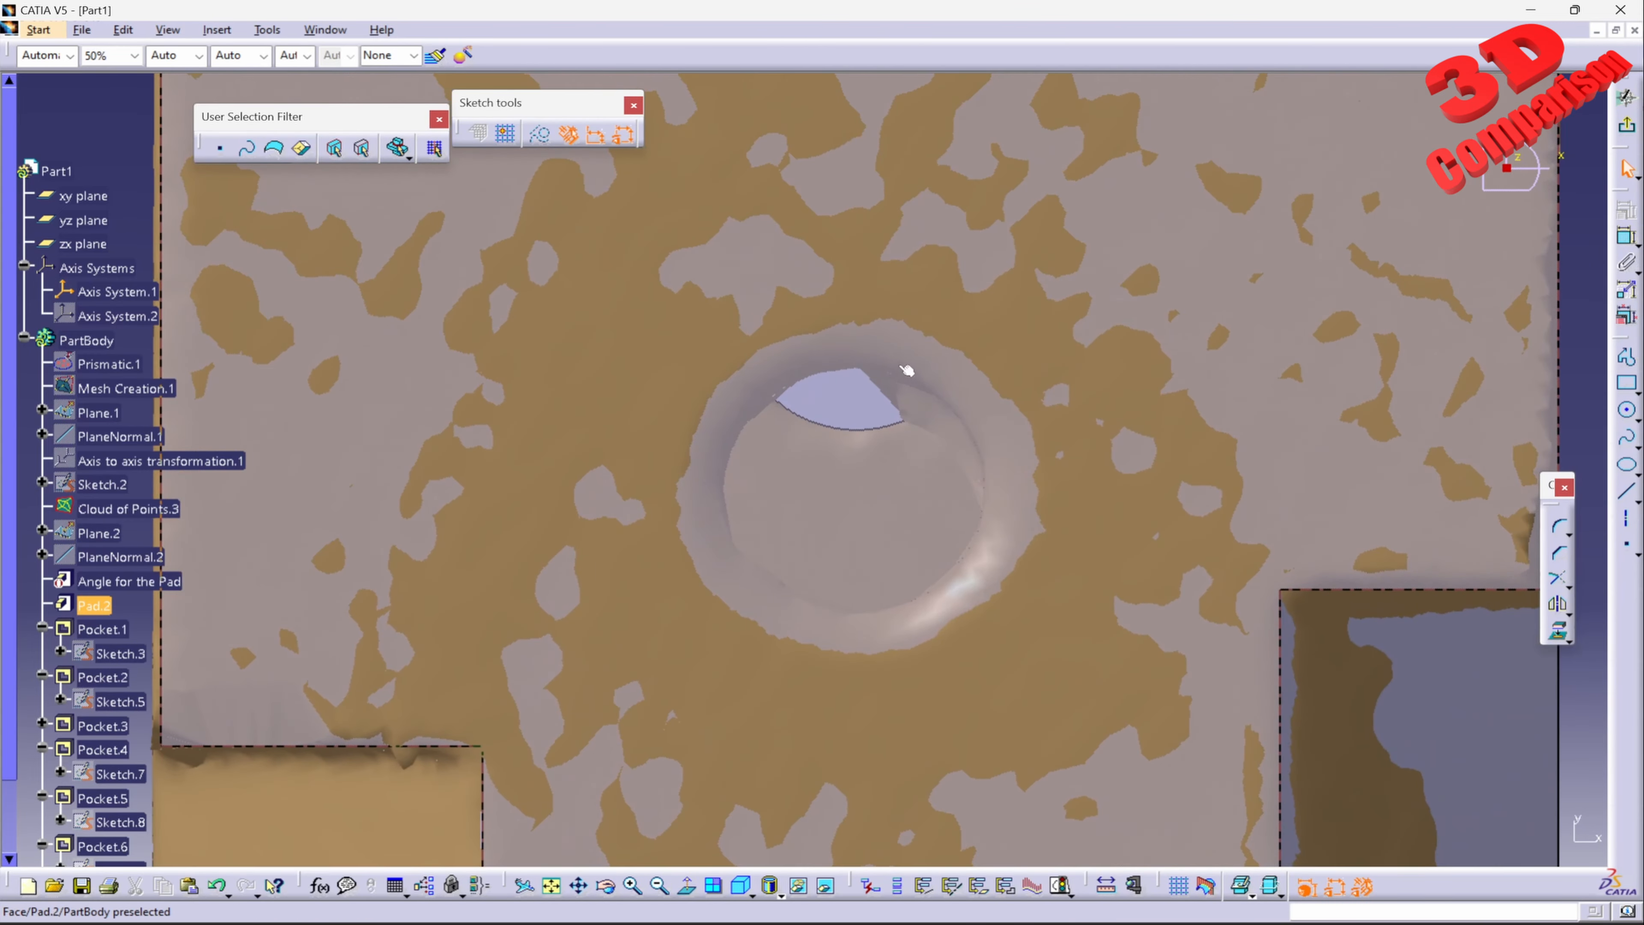
left_click(1627, 410)
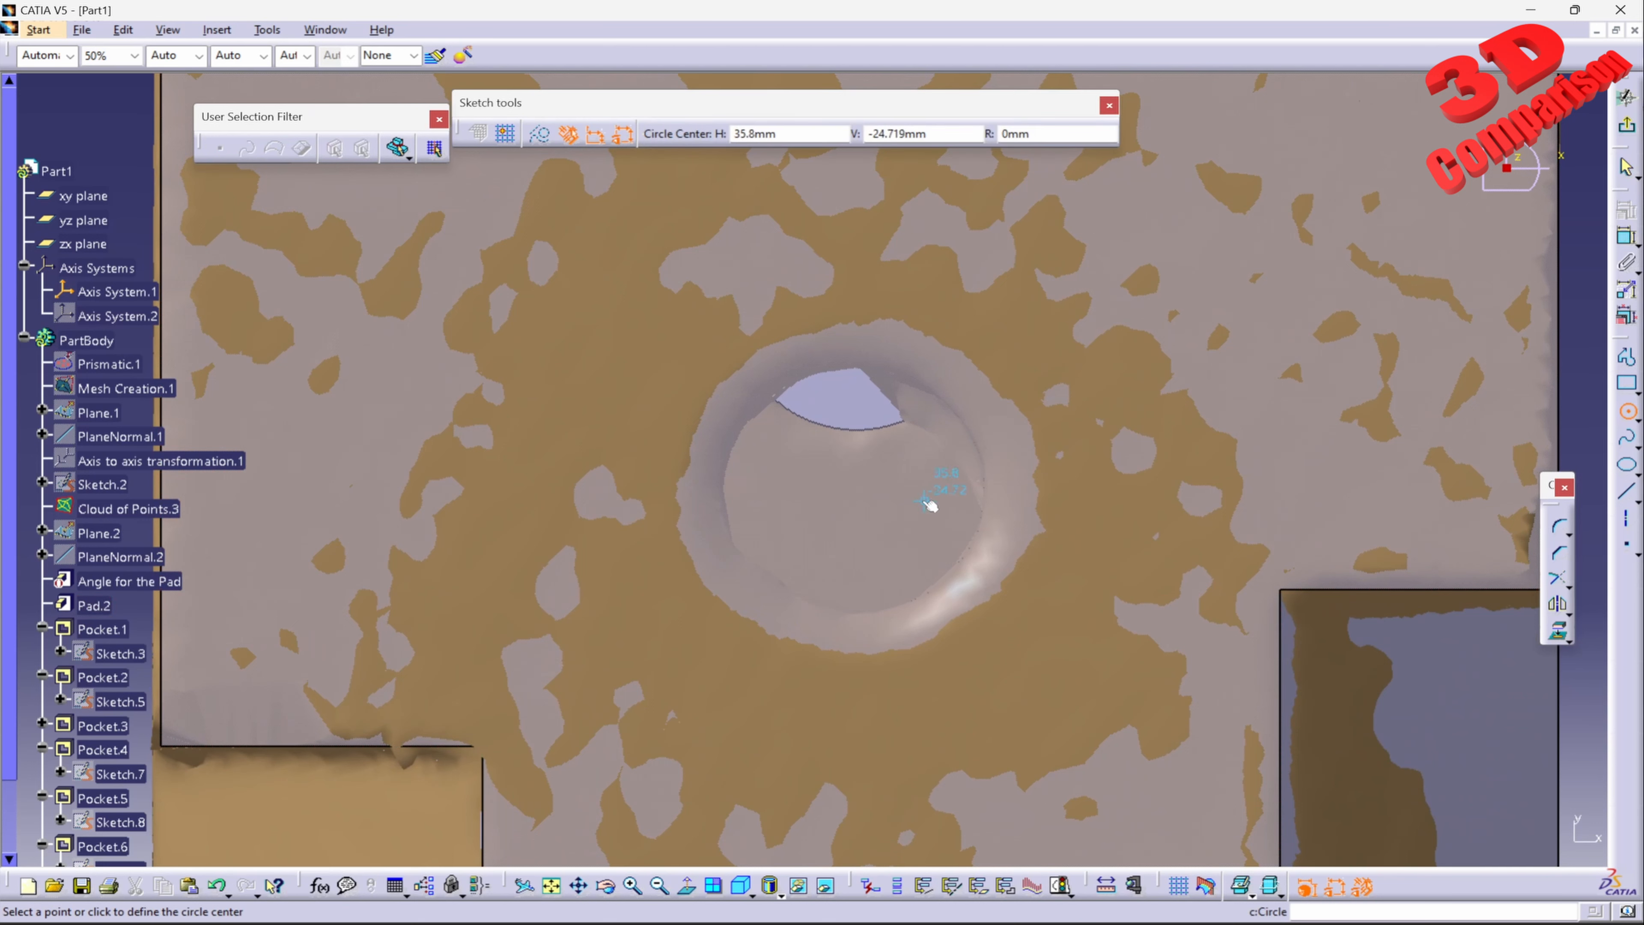
left_click(854, 487)
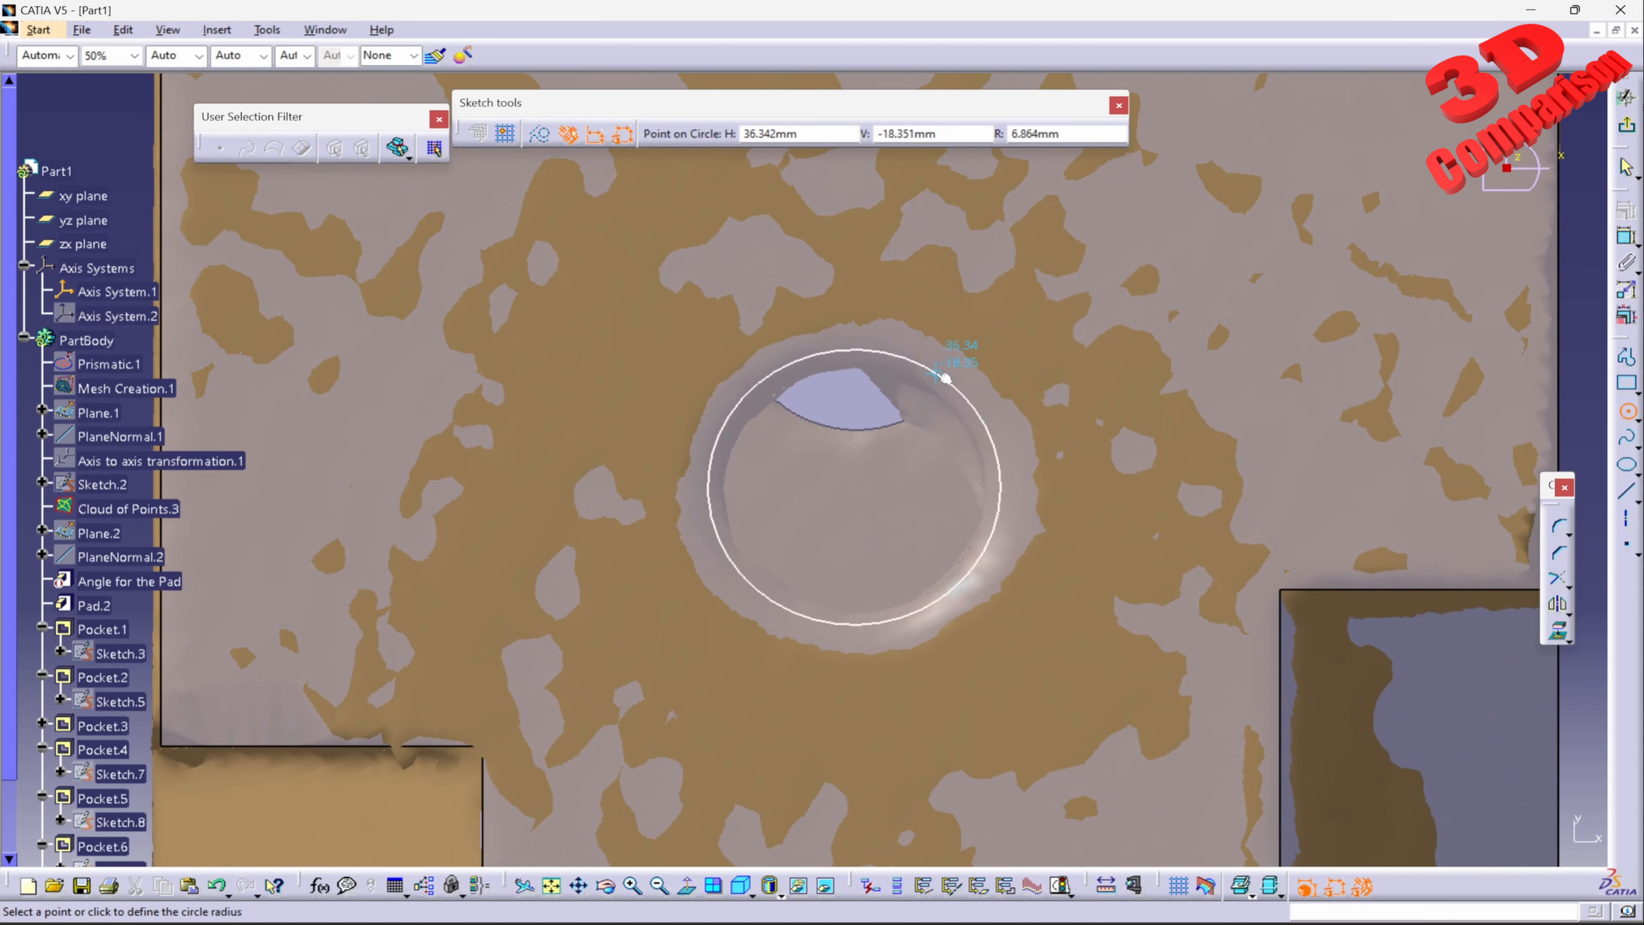
left_click(942, 382)
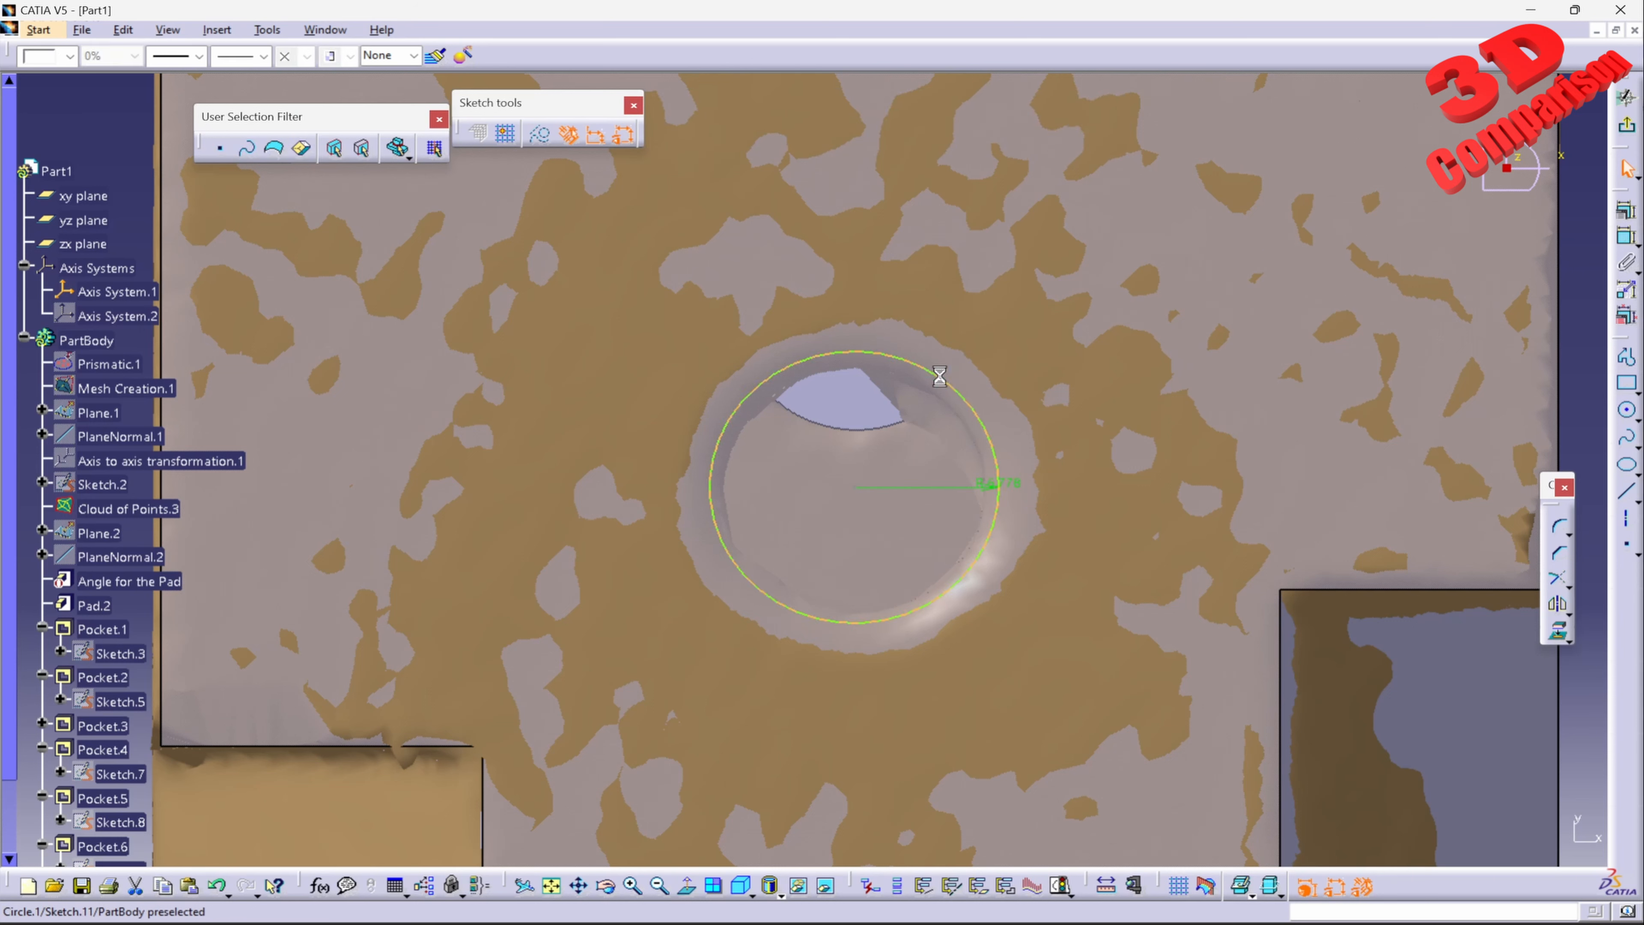
left_click_drag(856, 489, 856, 495)
double_click(1011, 491)
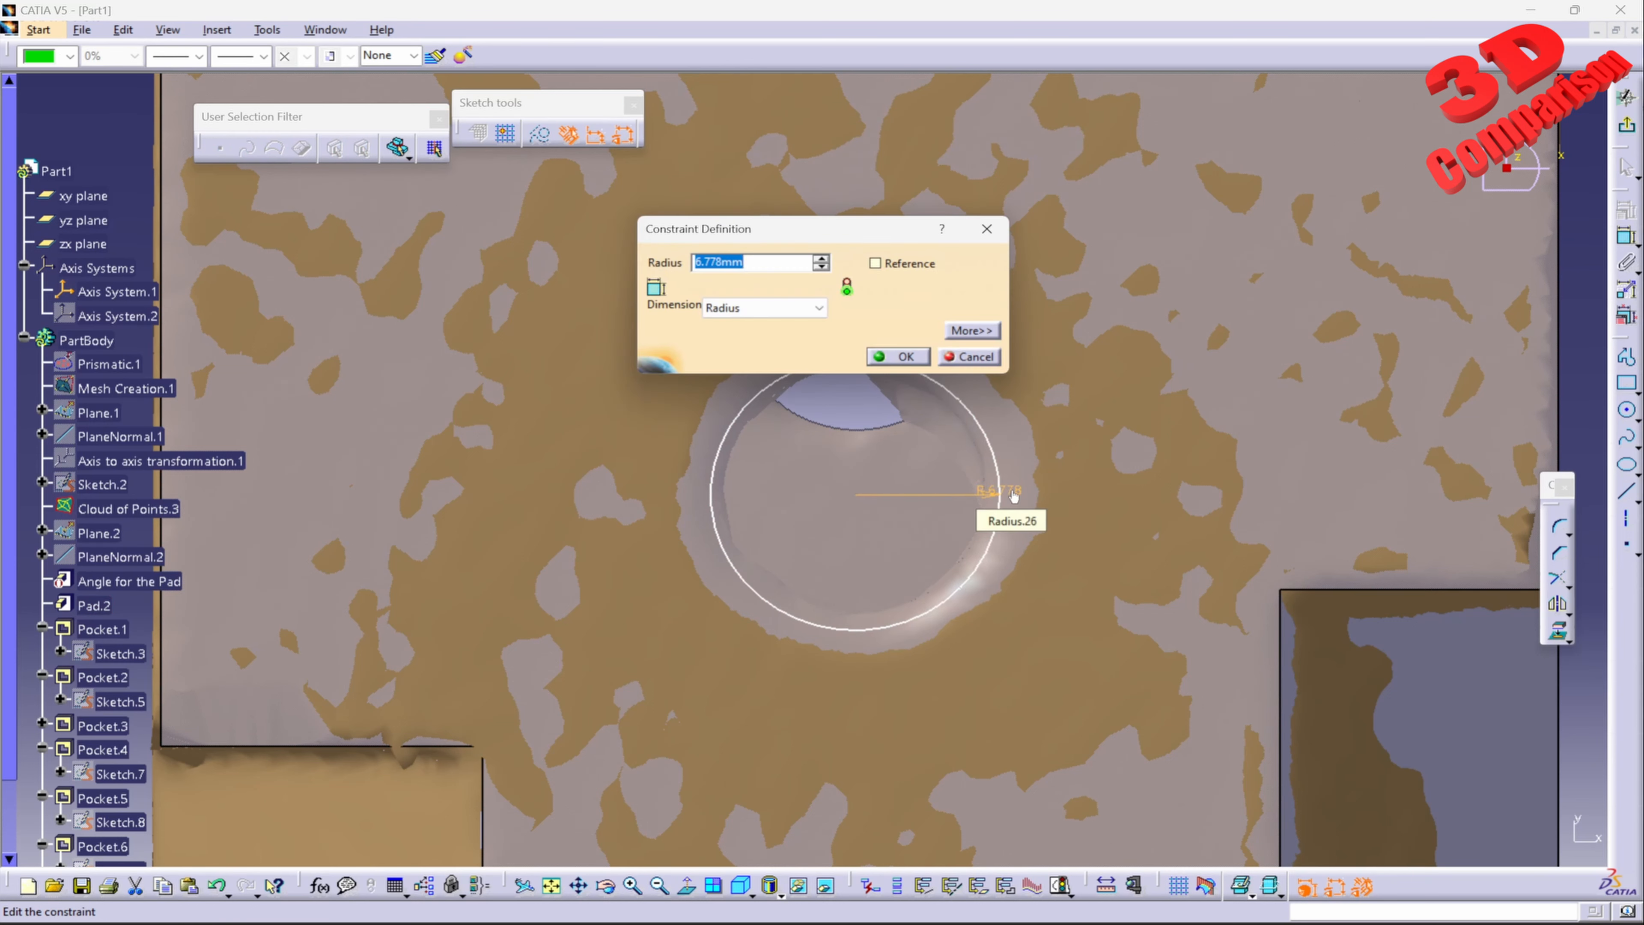
type("6.5")
key("Return")
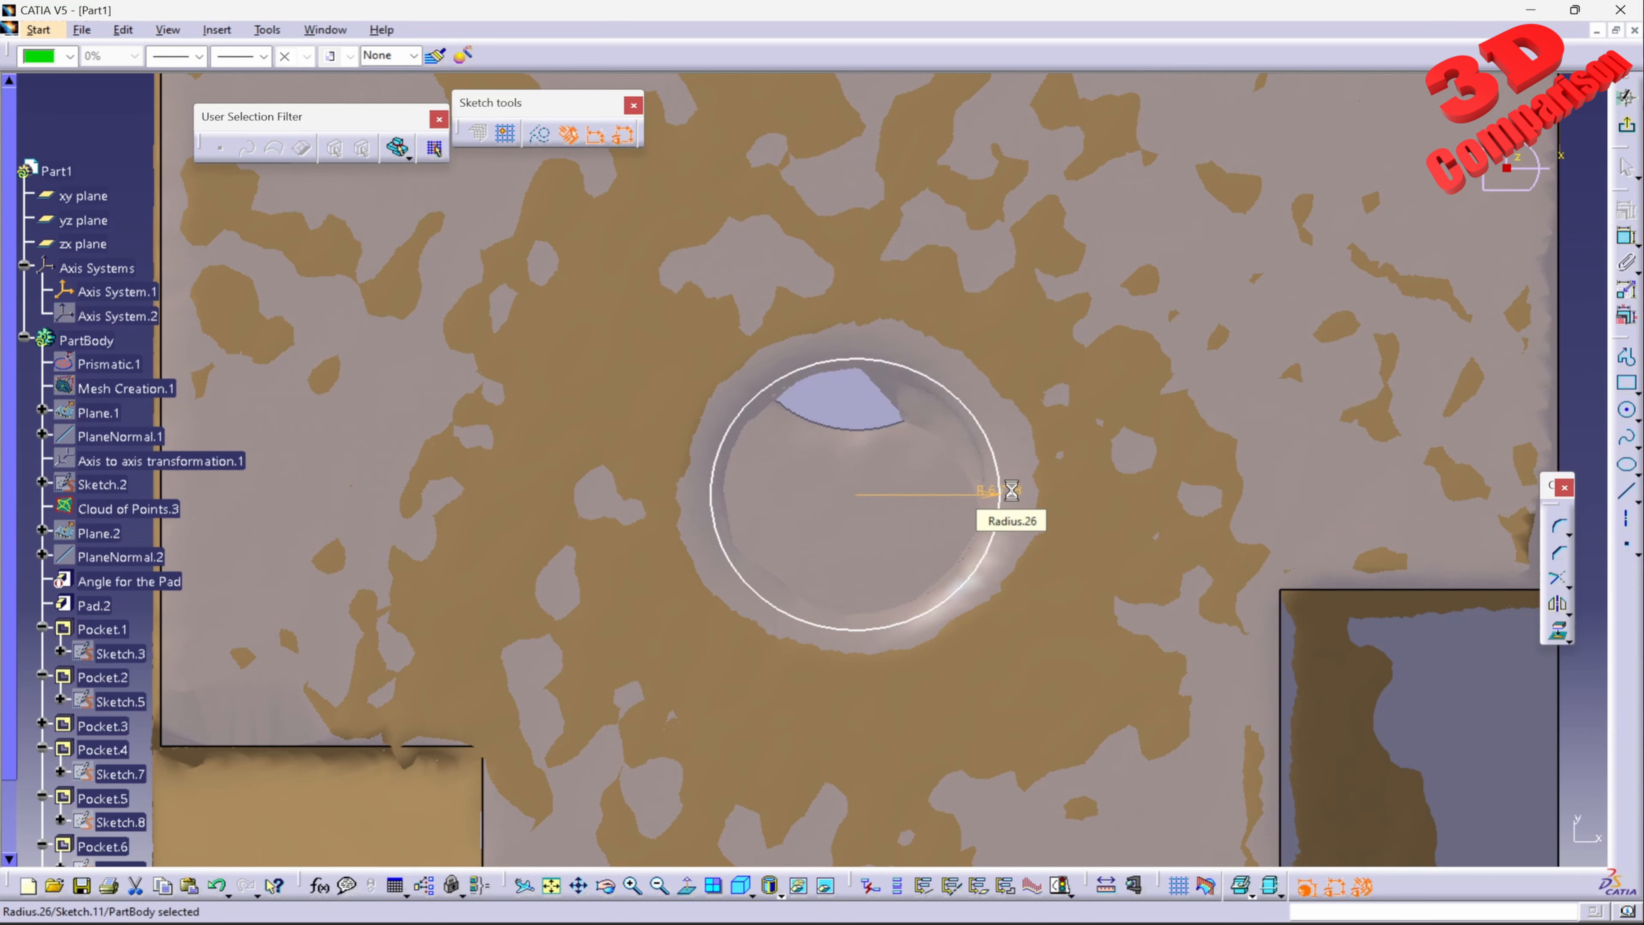
left_click(857, 496)
left_click_drag(855, 495, 856, 491)
middle_click_drag(857, 476, 863, 312)
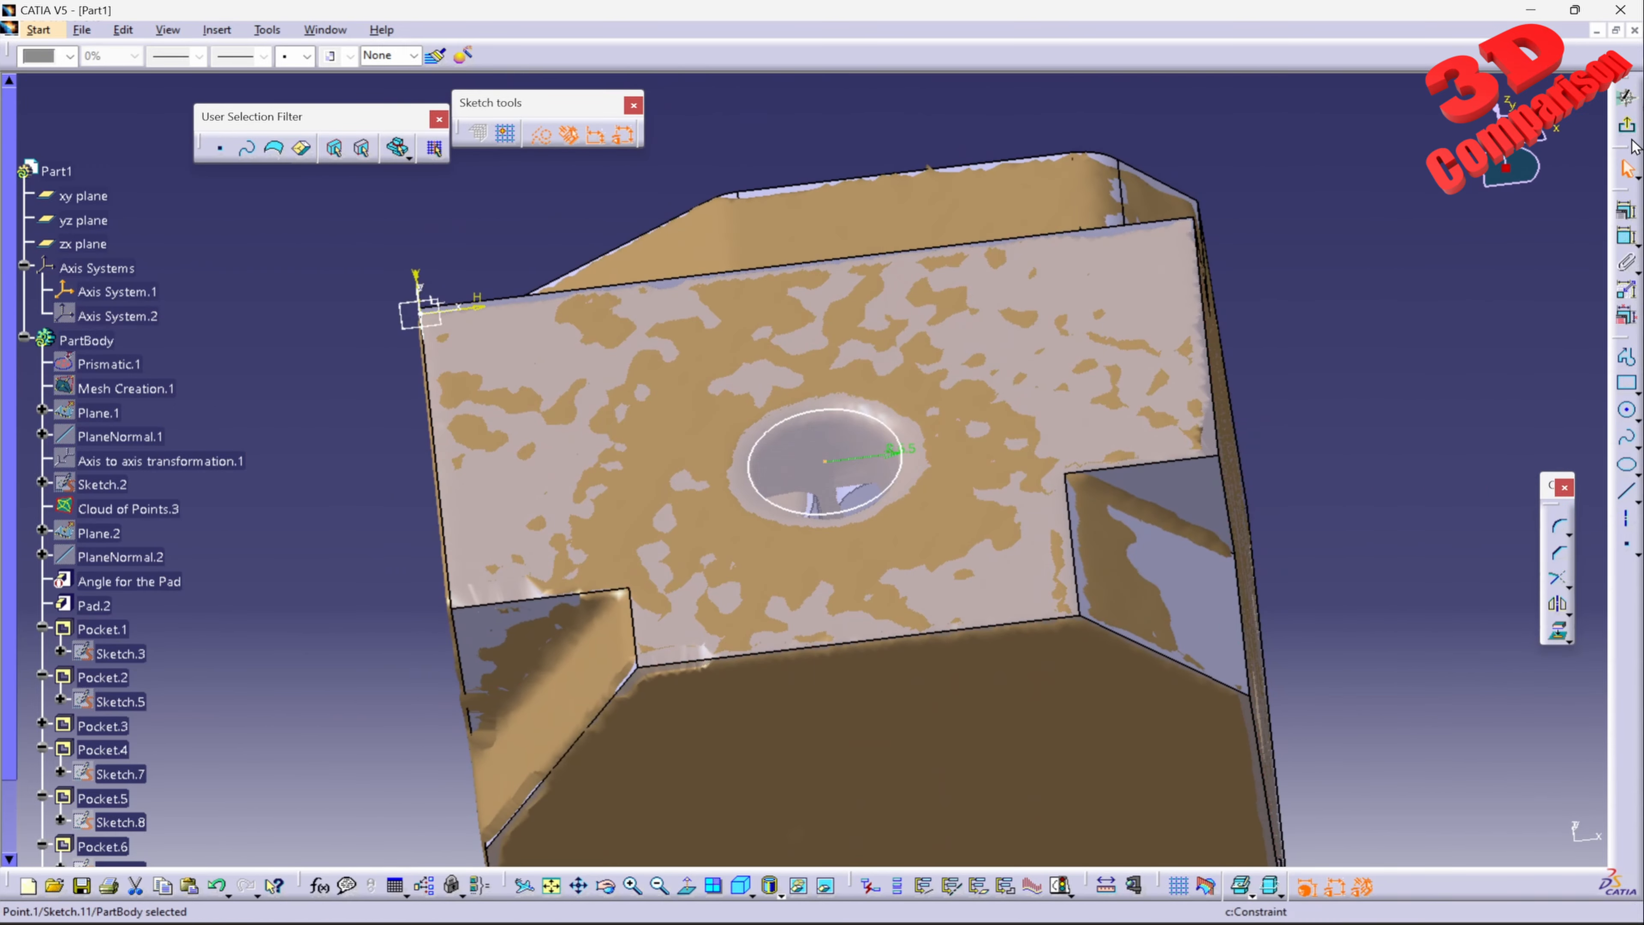
Step: Exit the sketch and cut a 25 mm deep pocket from the 6.5 mm radius circle
left_click(1626, 125)
left_click(1627, 255)
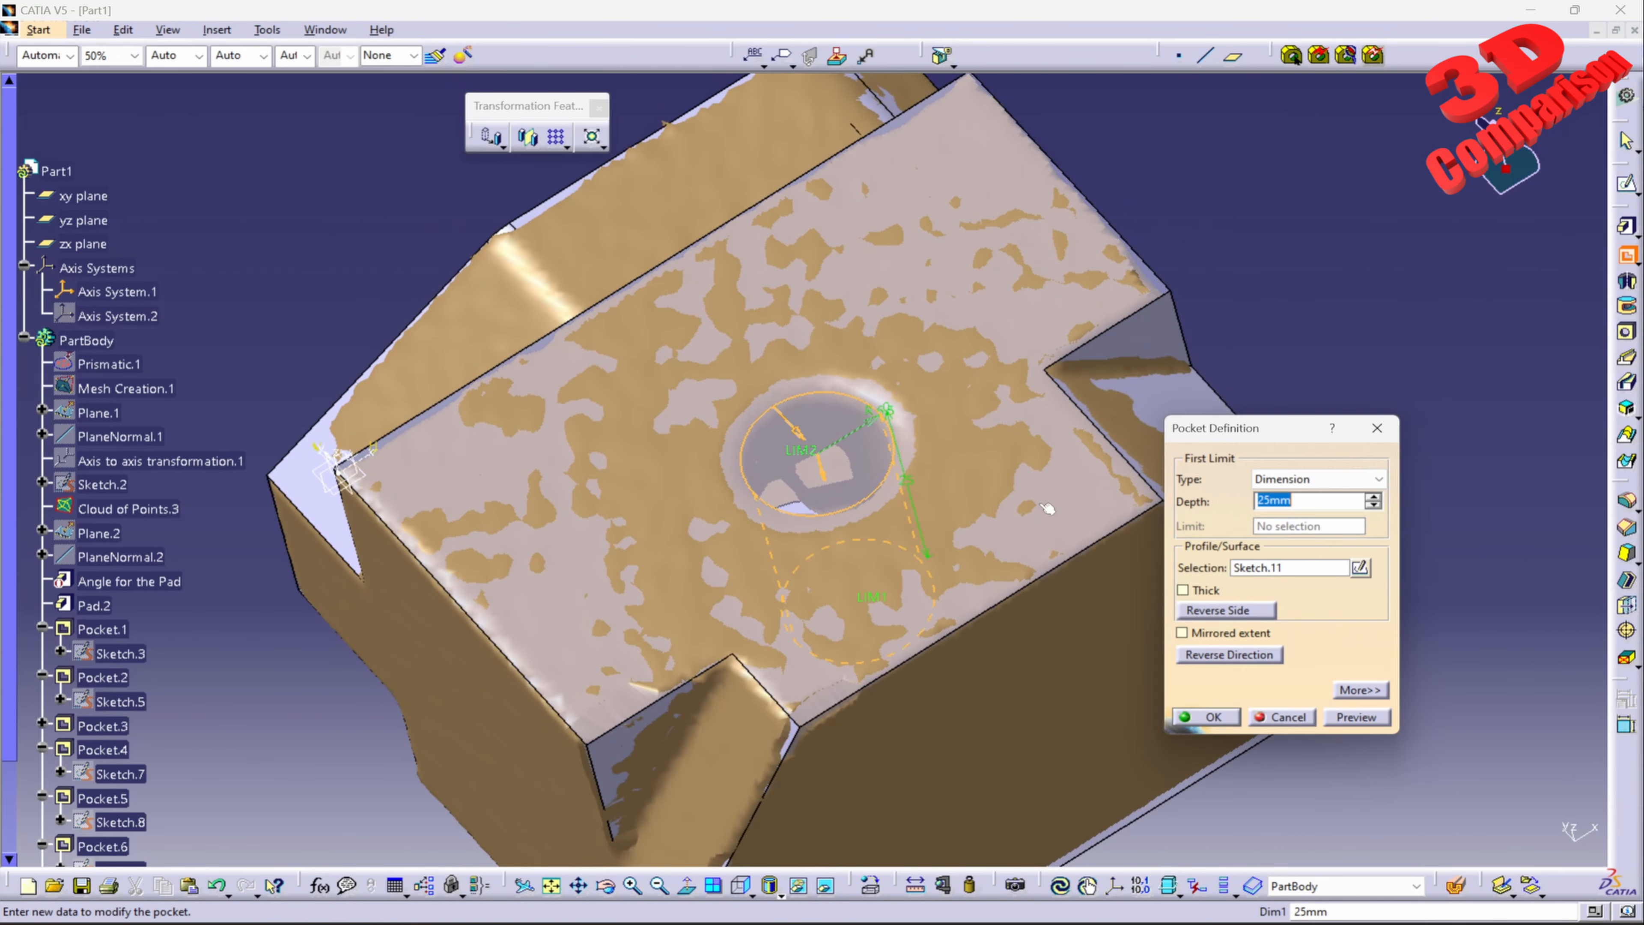
left_click(1355, 717)
left_click(1208, 716)
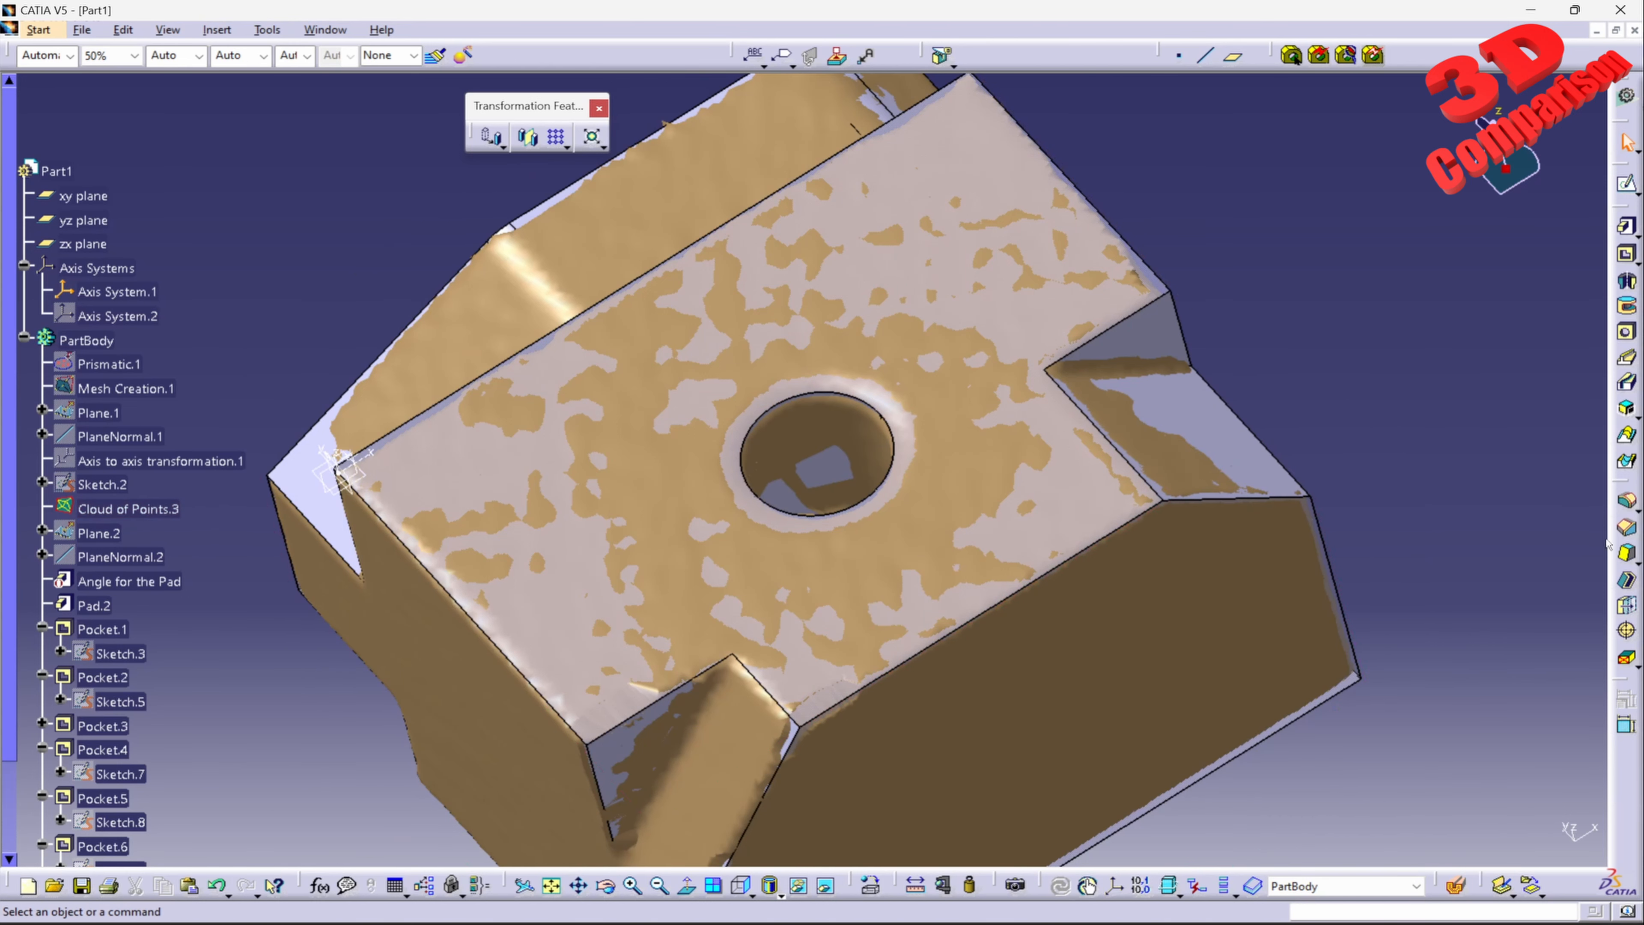
Step: Chamfer the rim of the new round hole with a length of 1.5 mm at 45 degrees
left_click(1627, 501)
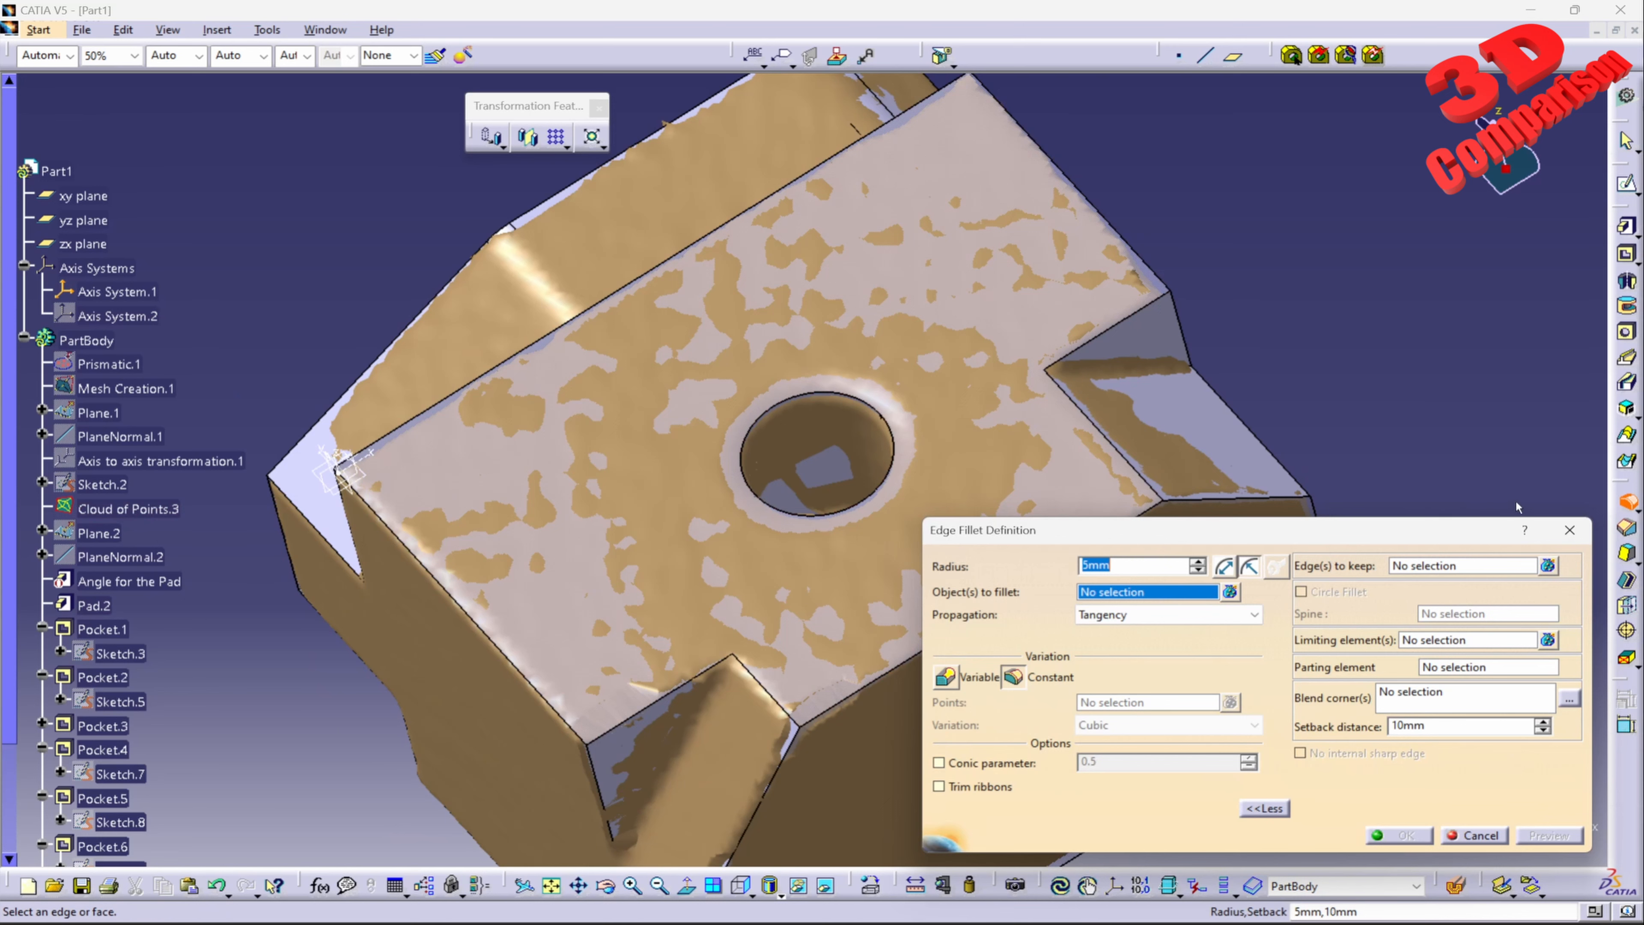
left_click(1569, 530)
left_click(1627, 528)
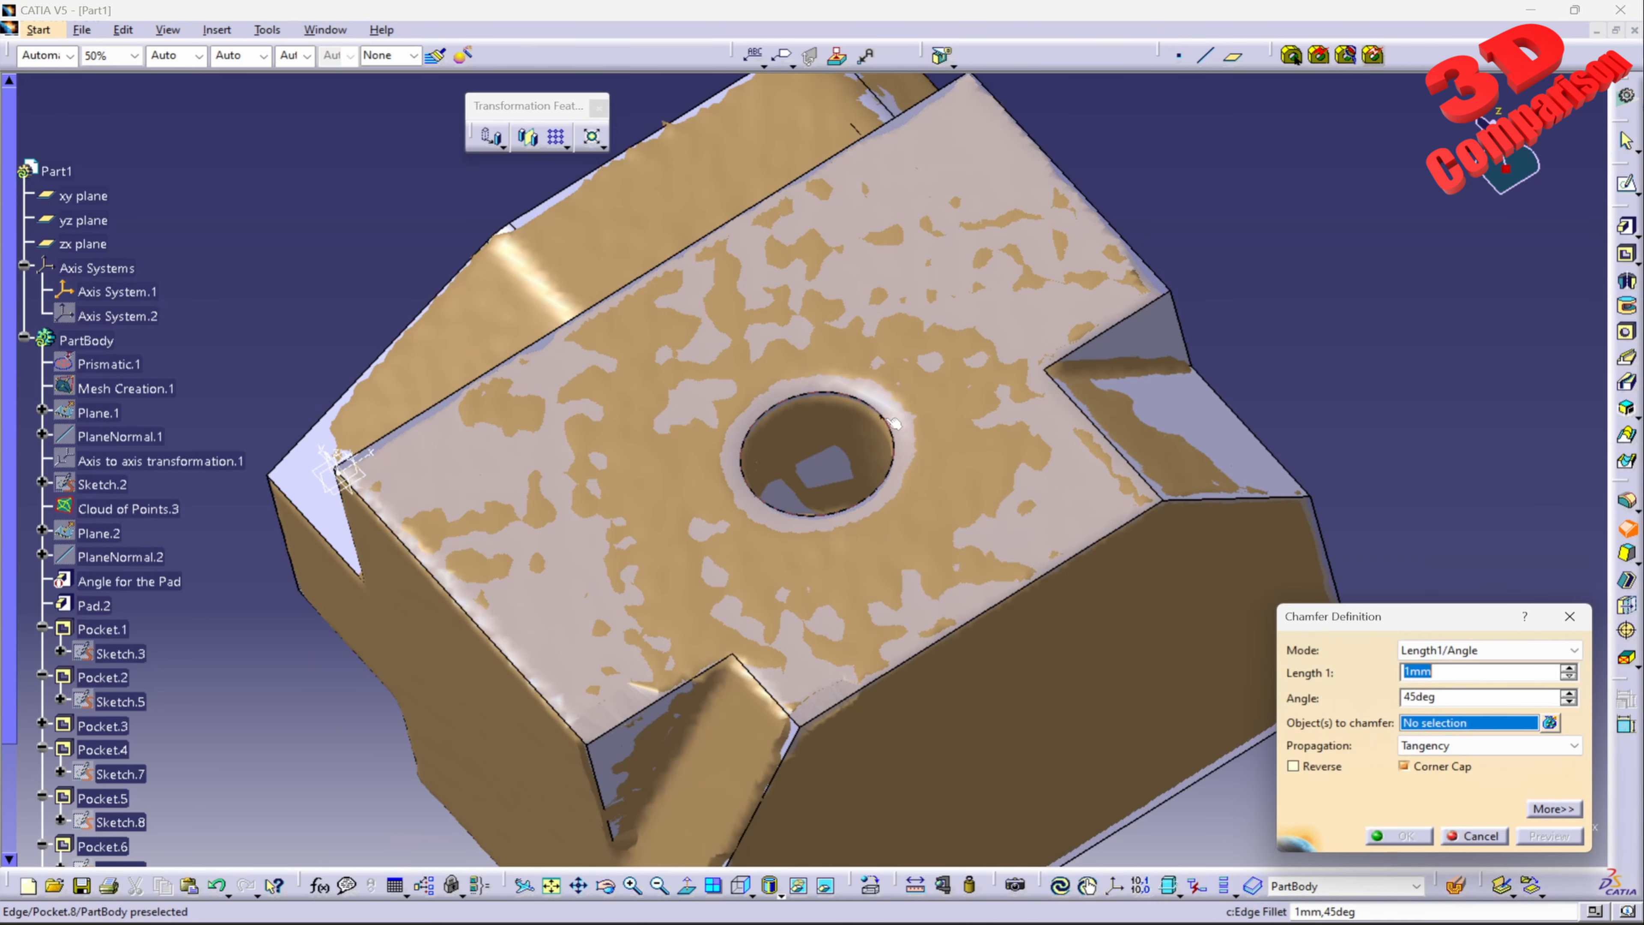
left_click(893, 430)
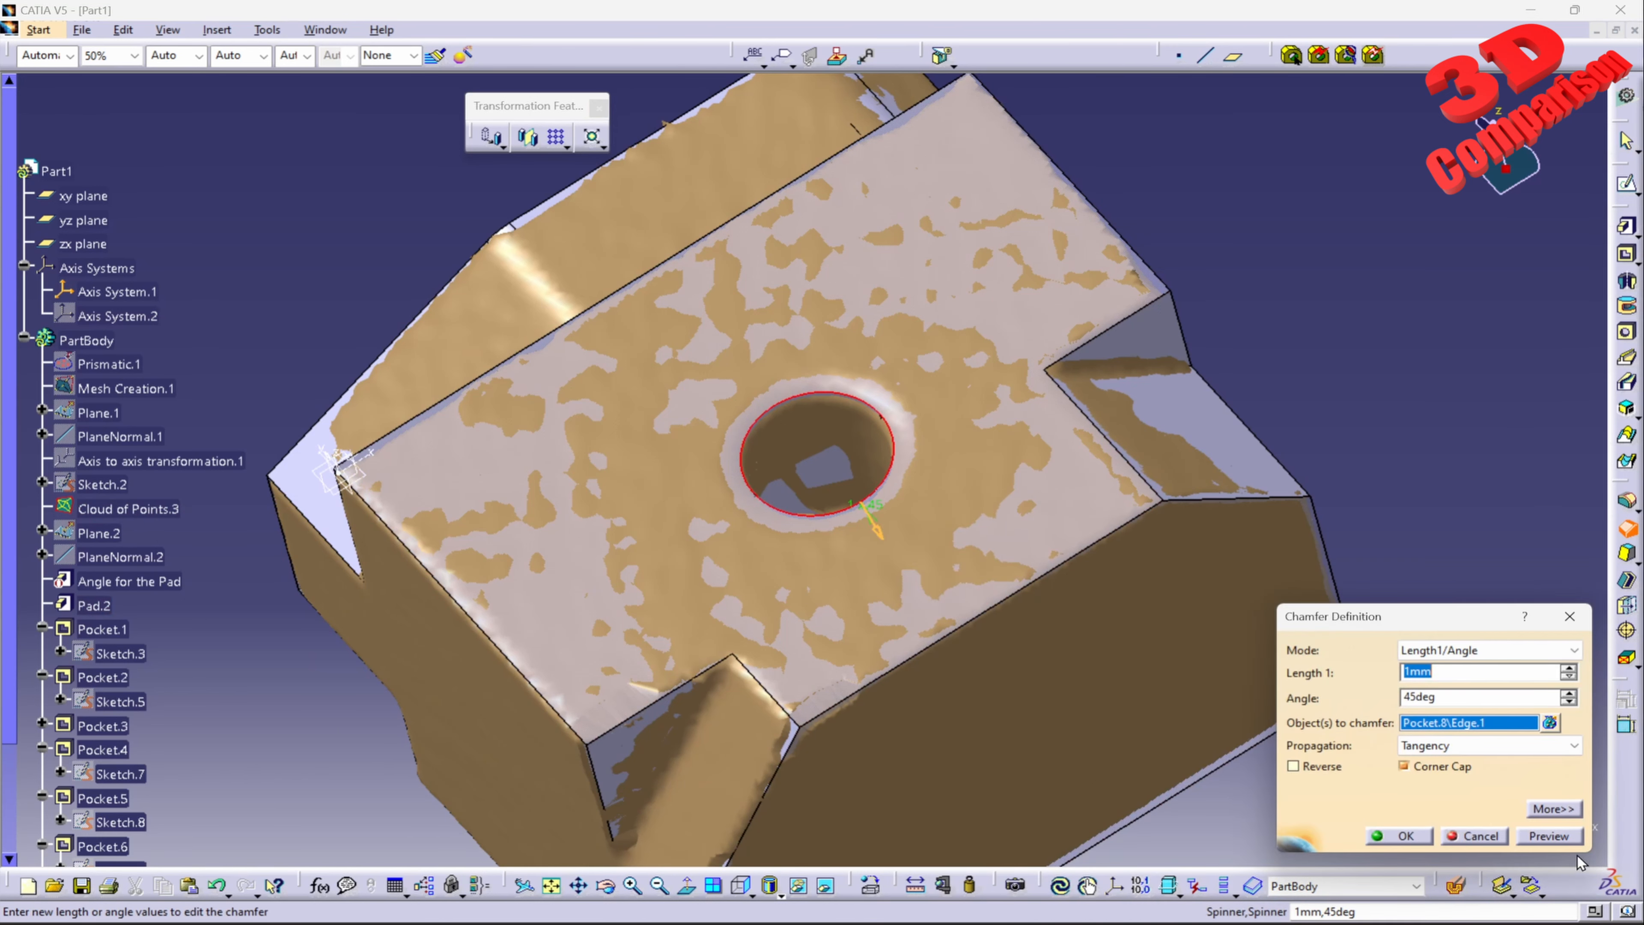
middle_click_drag(888, 583, 865, 511)
left_click_drag(1472, 673, 1175, 666)
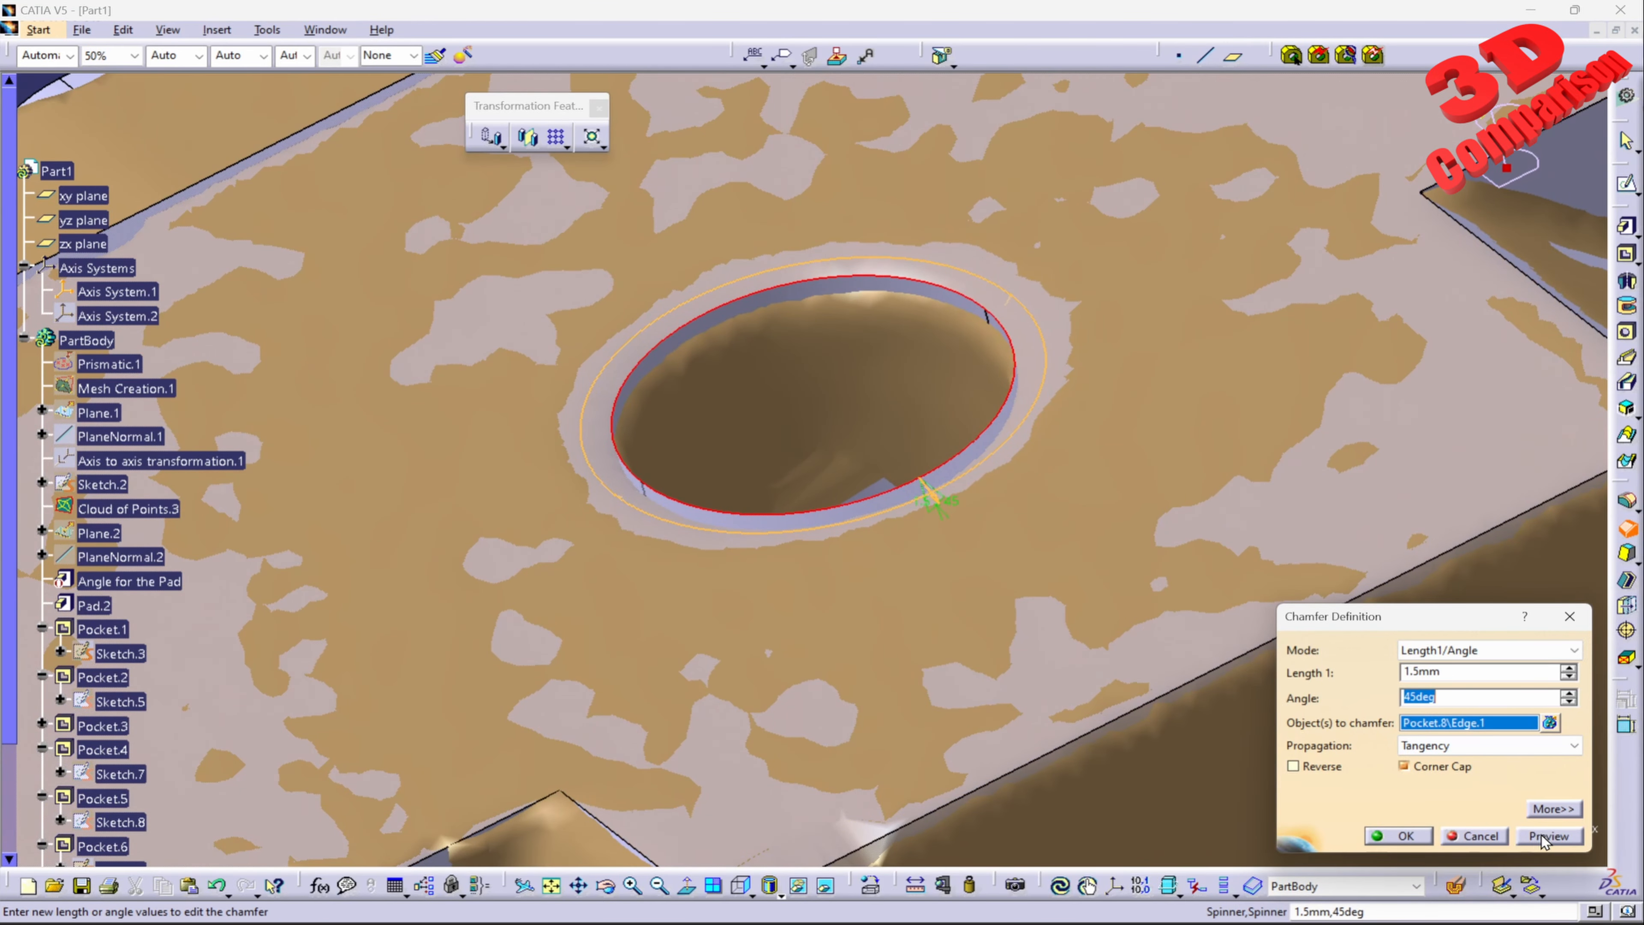
left_click(1405, 836)
Step: Hide Cloud of Points.3 to inspect the finished solid from several sides, and show it again
right_click(152, 511)
left_click(197, 571)
middle_click_drag(835, 388, 809, 551)
right_click(117, 511)
left_click(173, 572)
middle_click_drag(906, 440, 777, 410)
Step: Switch to the Quick Surface Reconstruction workbench and undock the Cloud Analysis tools
left_click(38, 29)
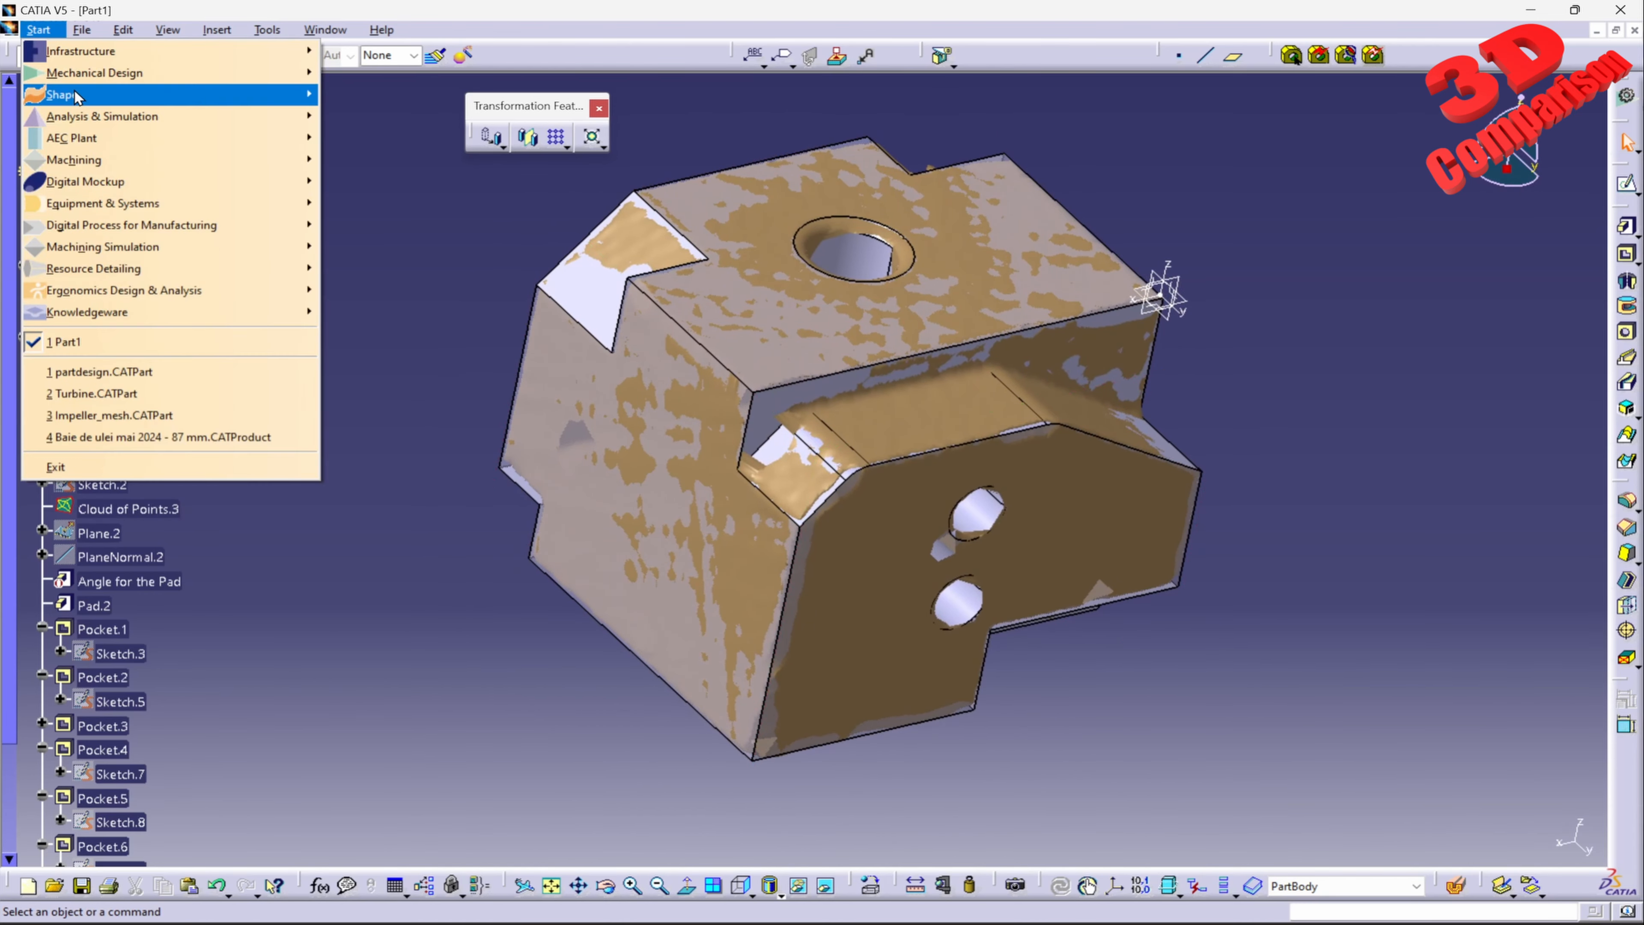
mouse_move(97, 95)
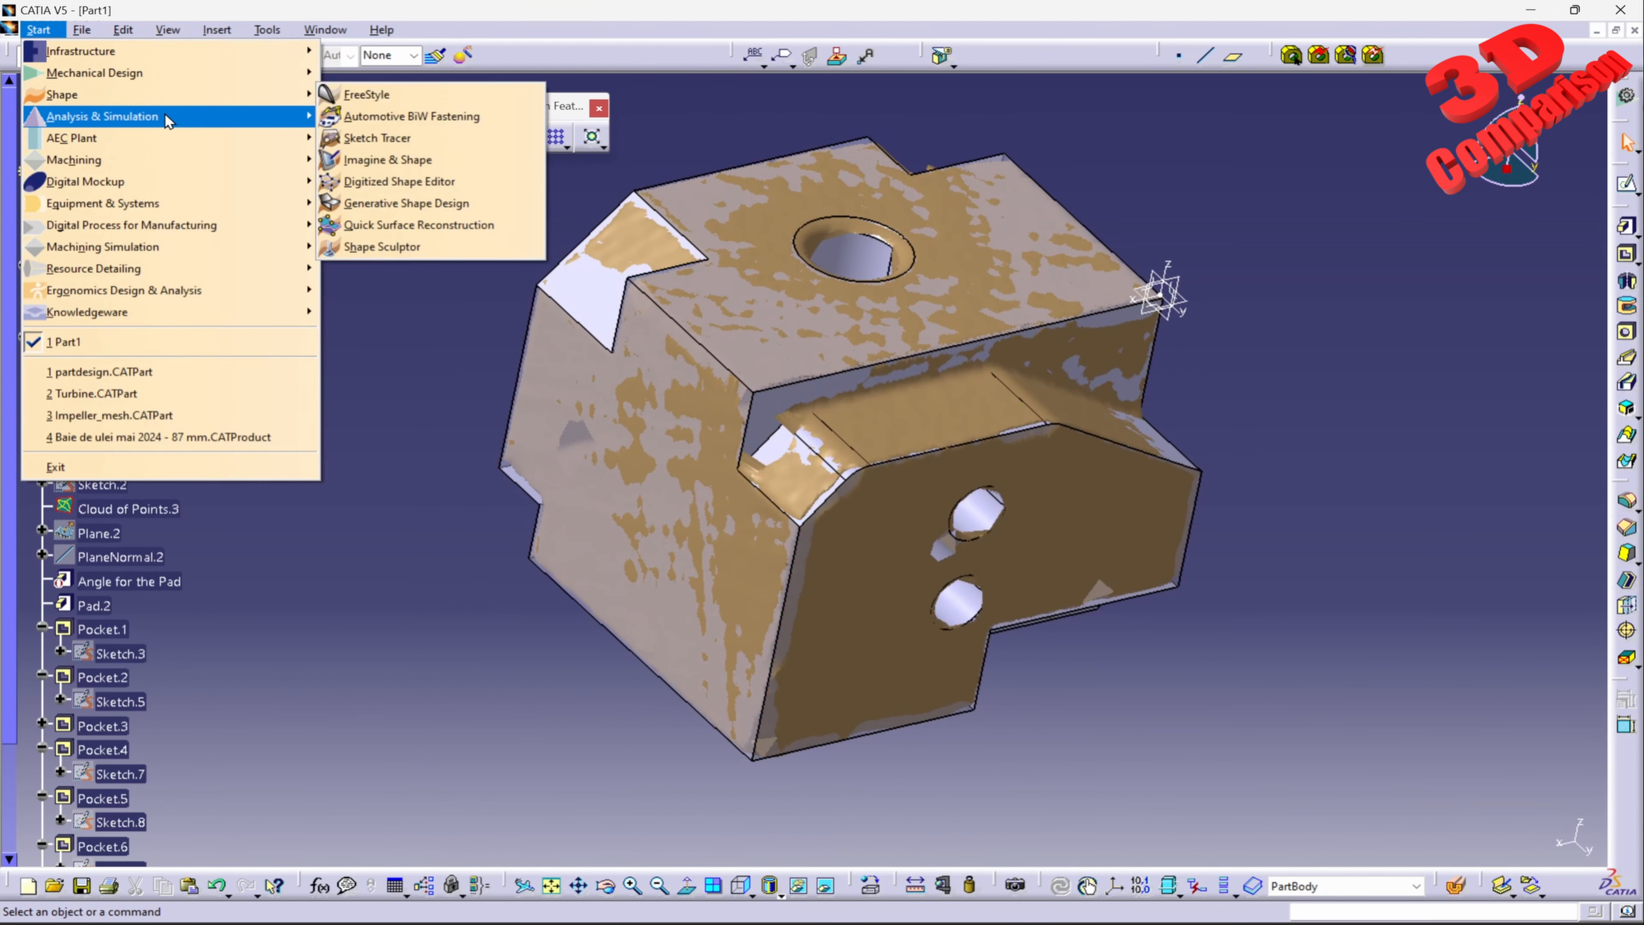
left_click(438, 224)
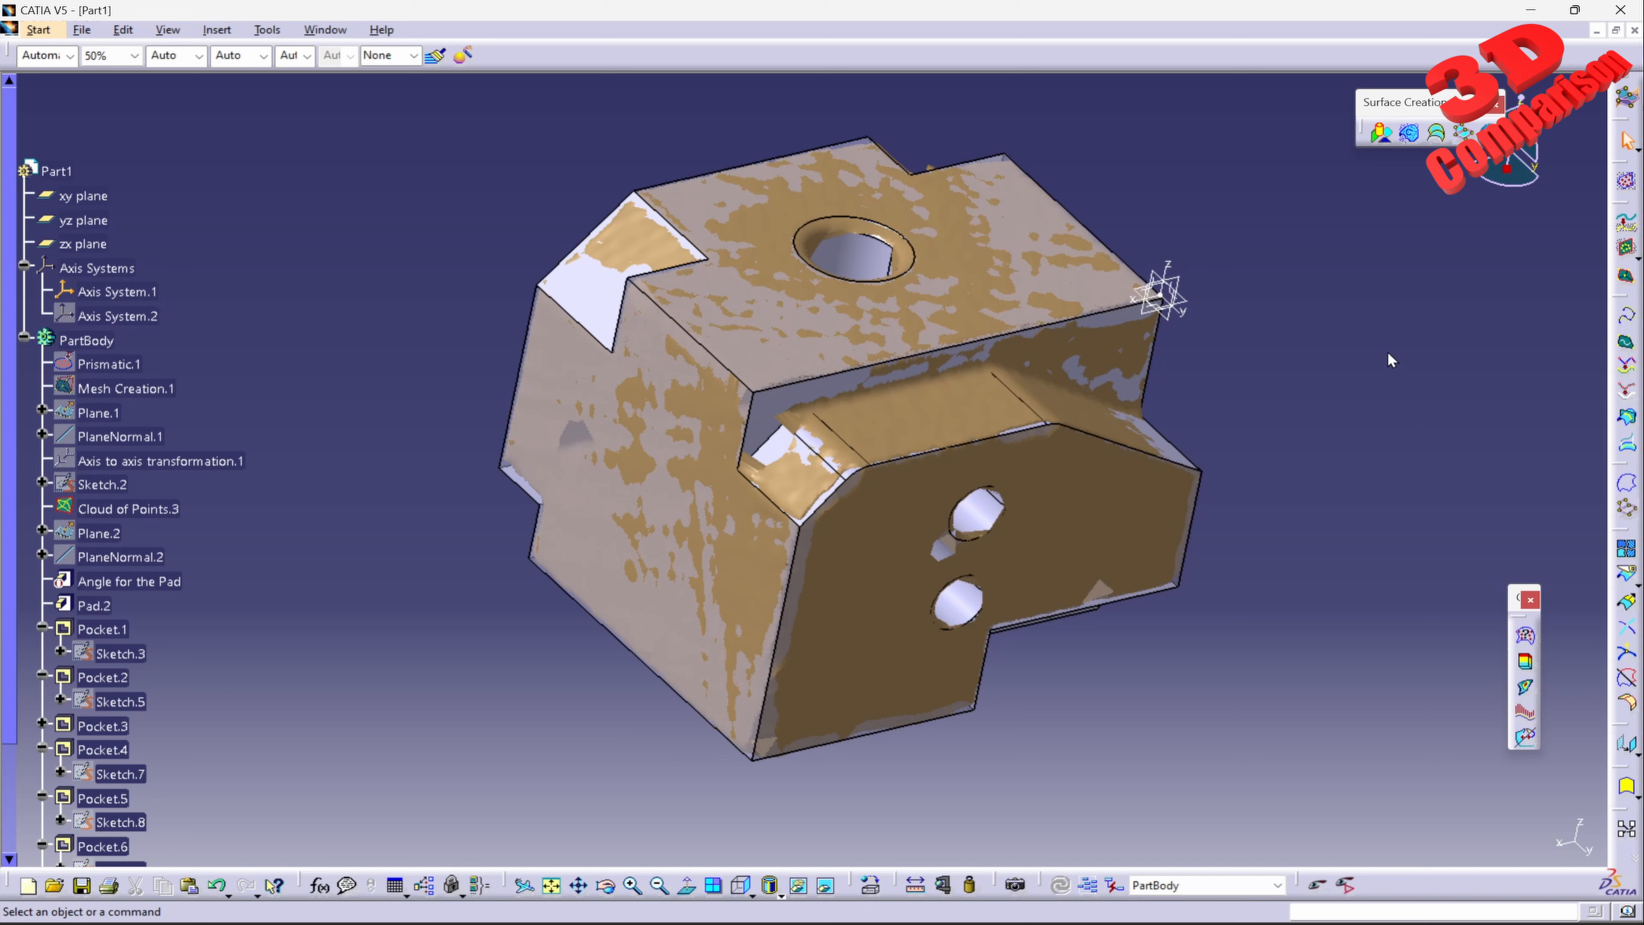
left_click_drag(1392, 361, 1393, 363)
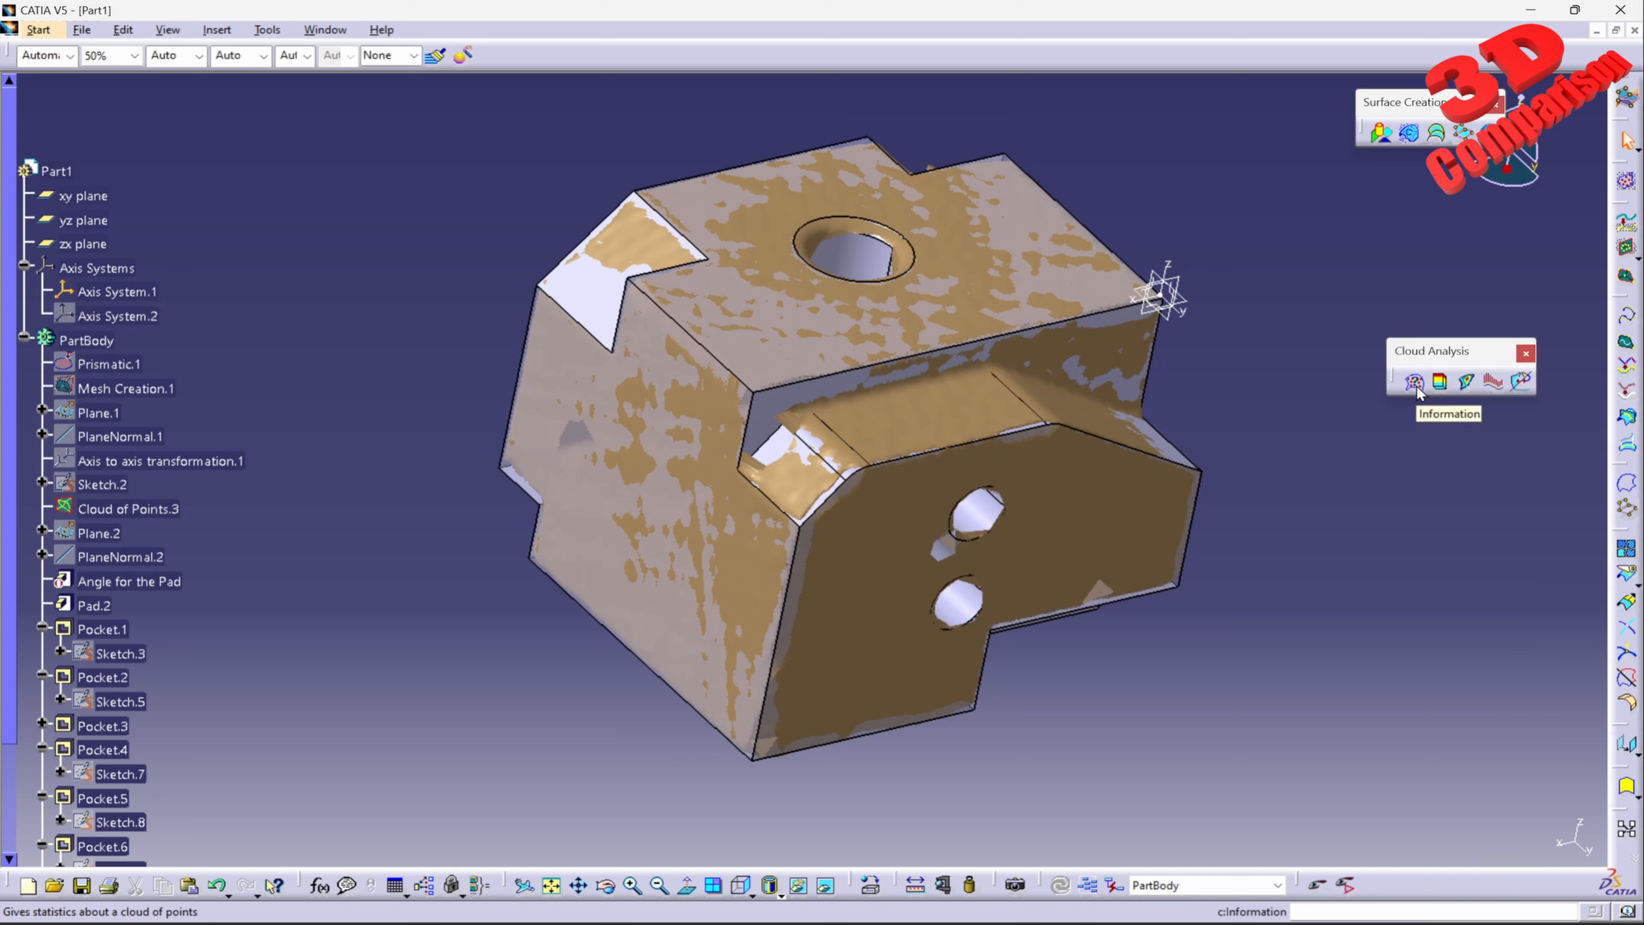
Step: Start a Deviation Analysis, set the render style to Shading with Material, and move the dialog clear of the tree
left_click(1441, 383)
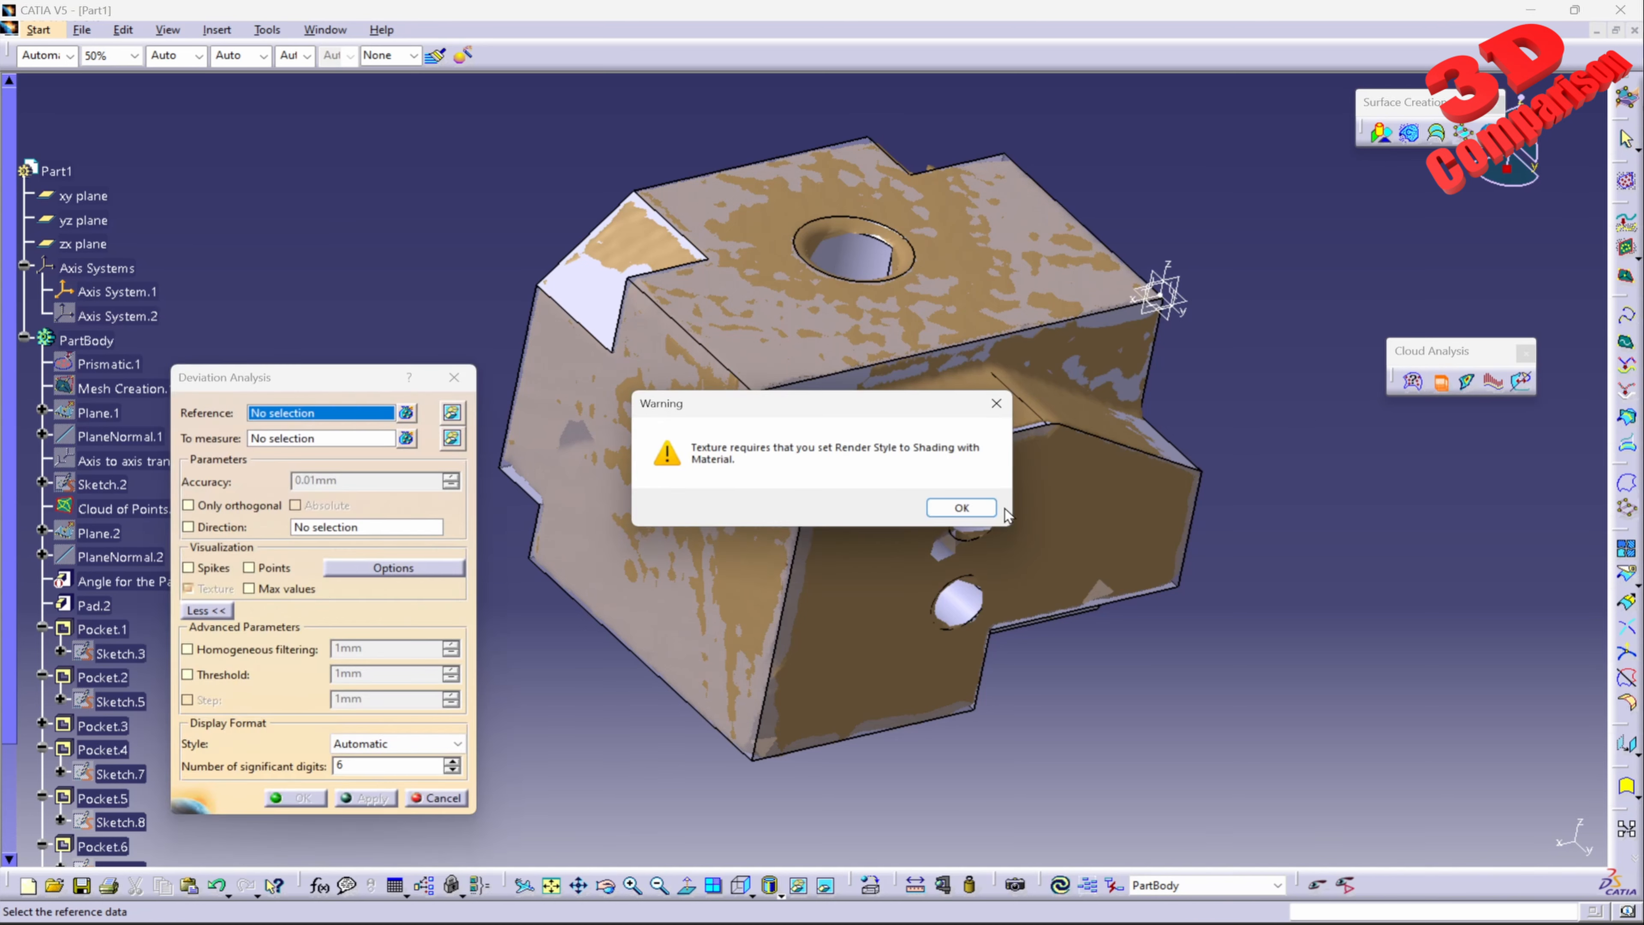
left_click(961, 507)
left_click(780, 892)
left_click(795, 856)
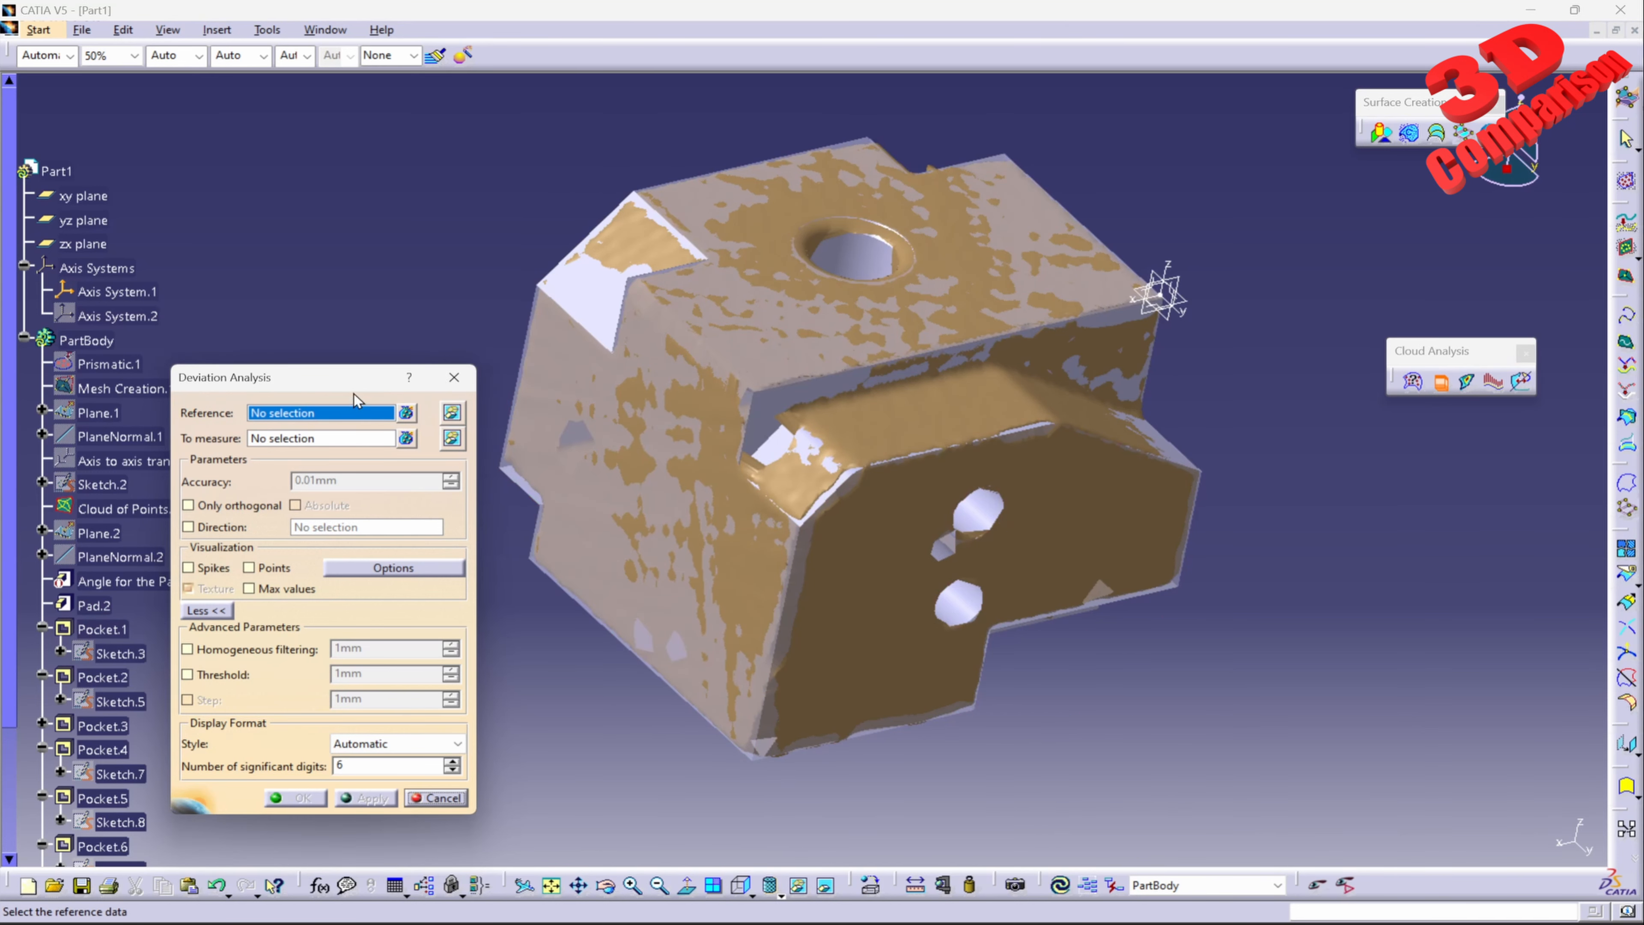
left_click_drag(311, 377, 455, 353)
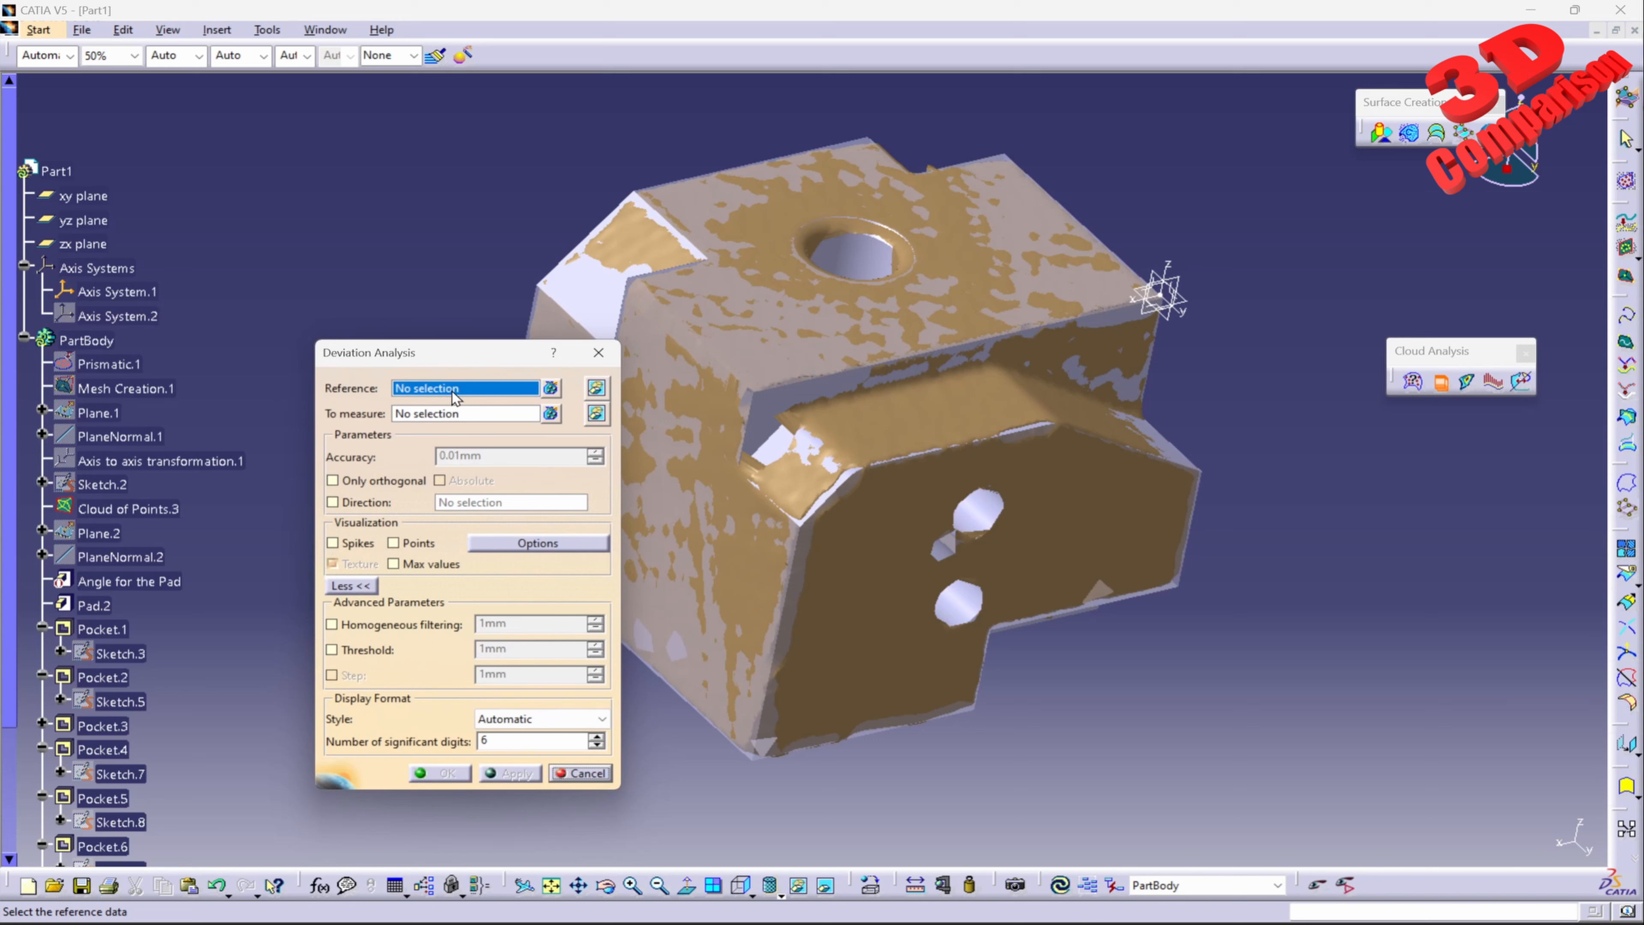
Step: Choose Cloud of Points.3 as the deviation reference and Chamfer.1 as the element to measure
left_click(146, 511)
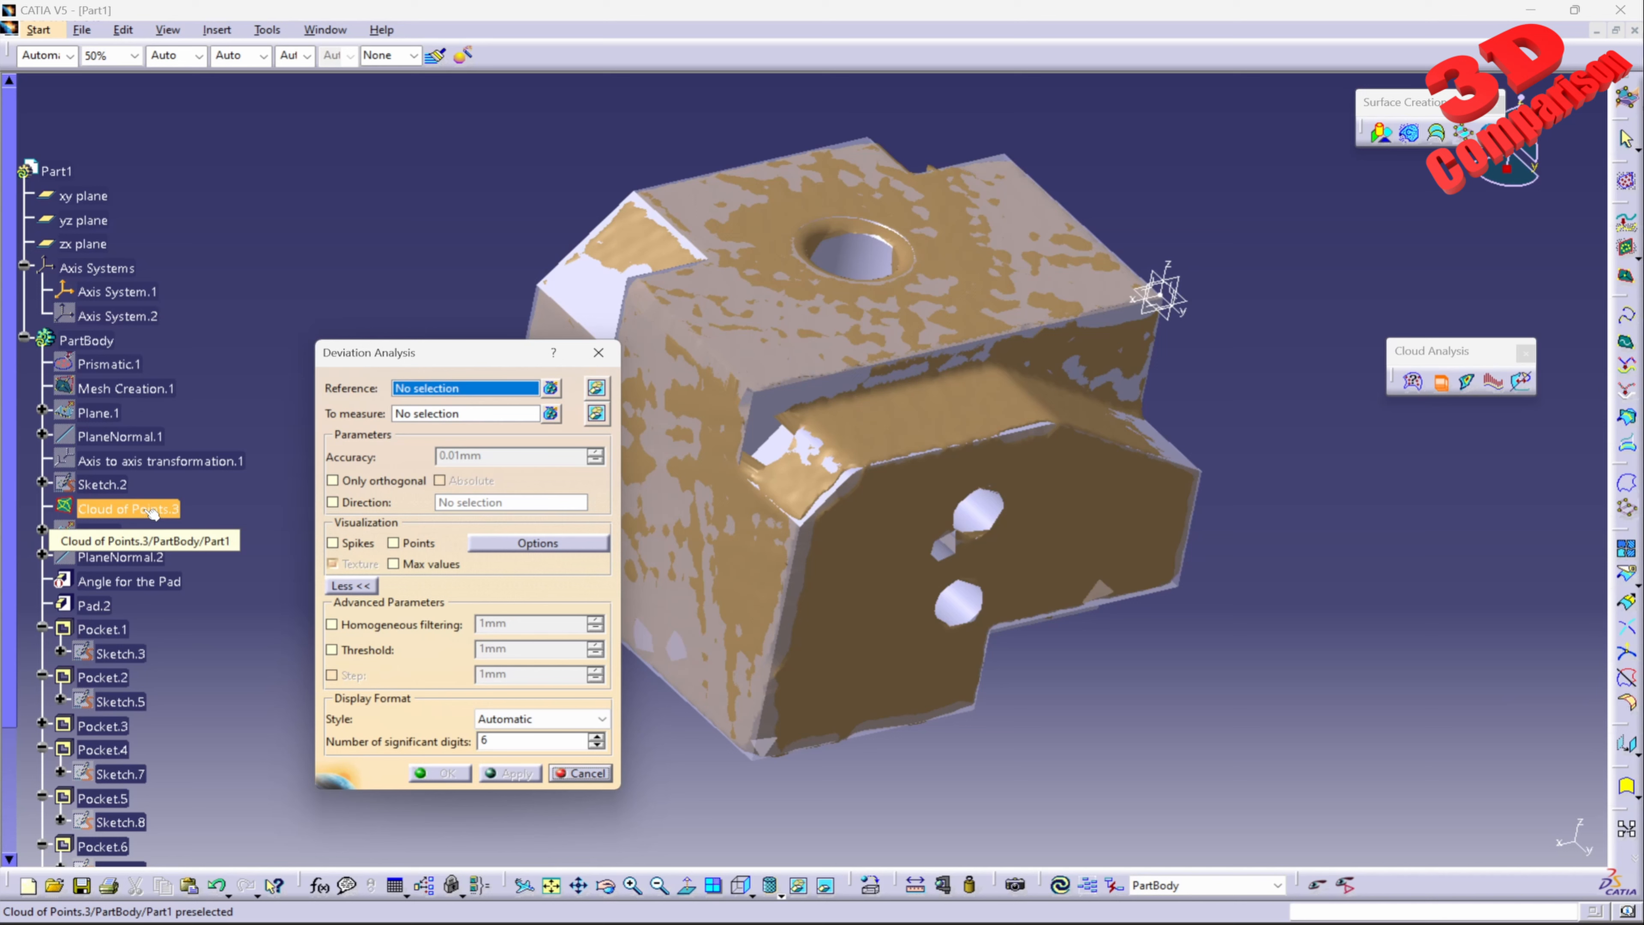
scroll(153, 515, "down", 4)
scroll(154, 515, "up", 3)
left_click(132, 428)
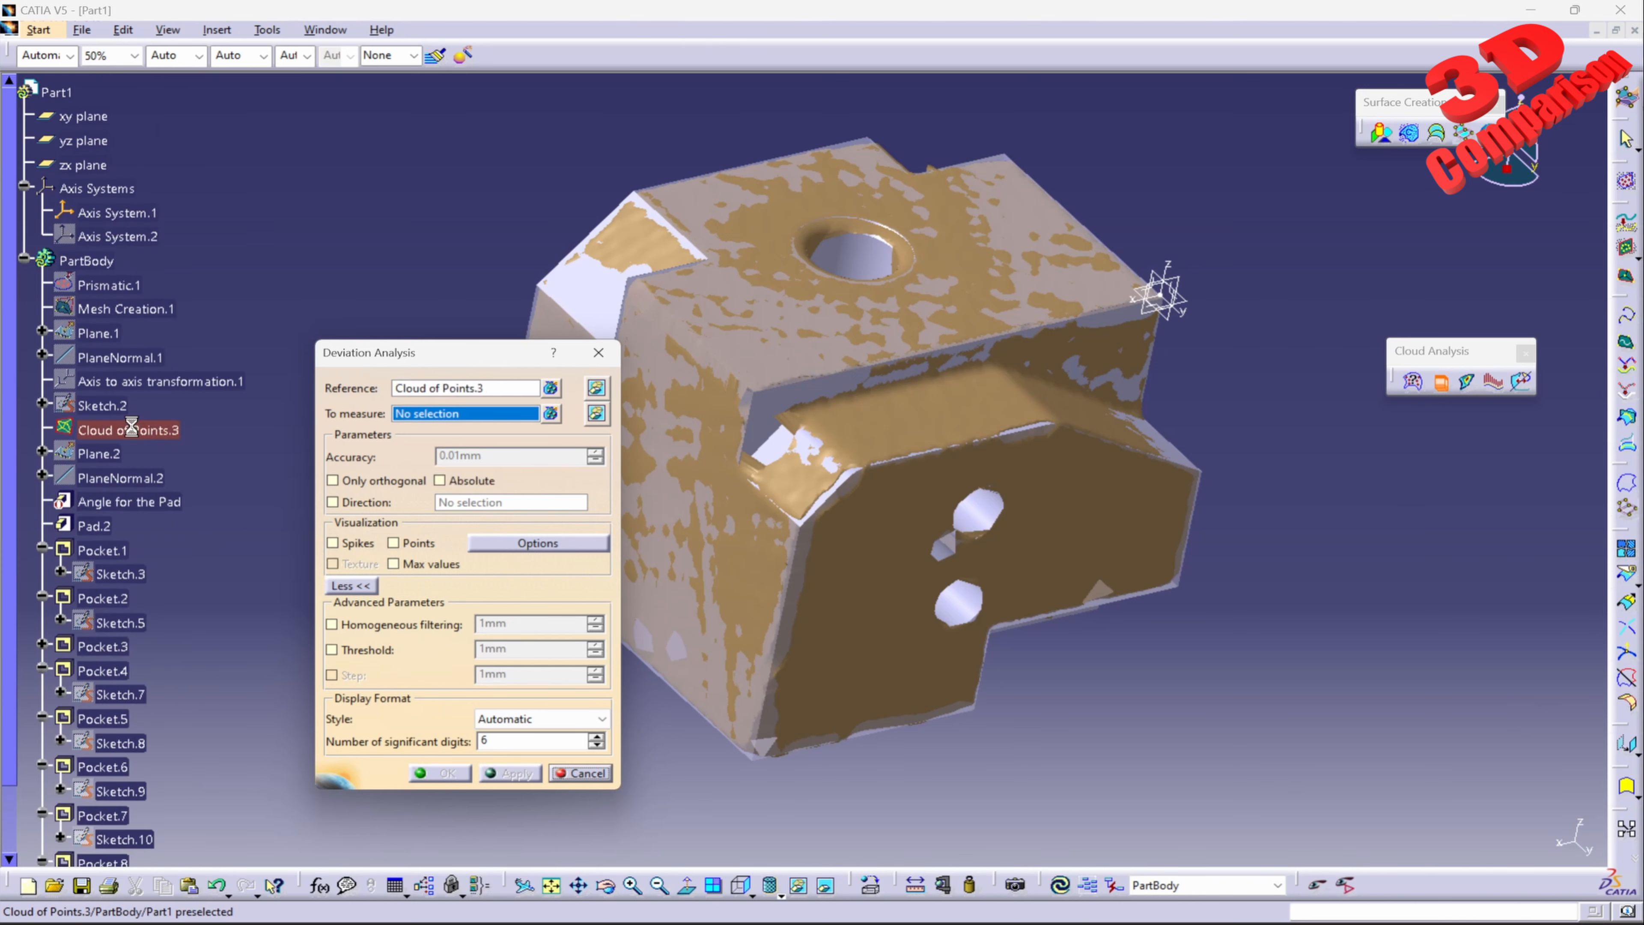
scroll(149, 453, "down", 3)
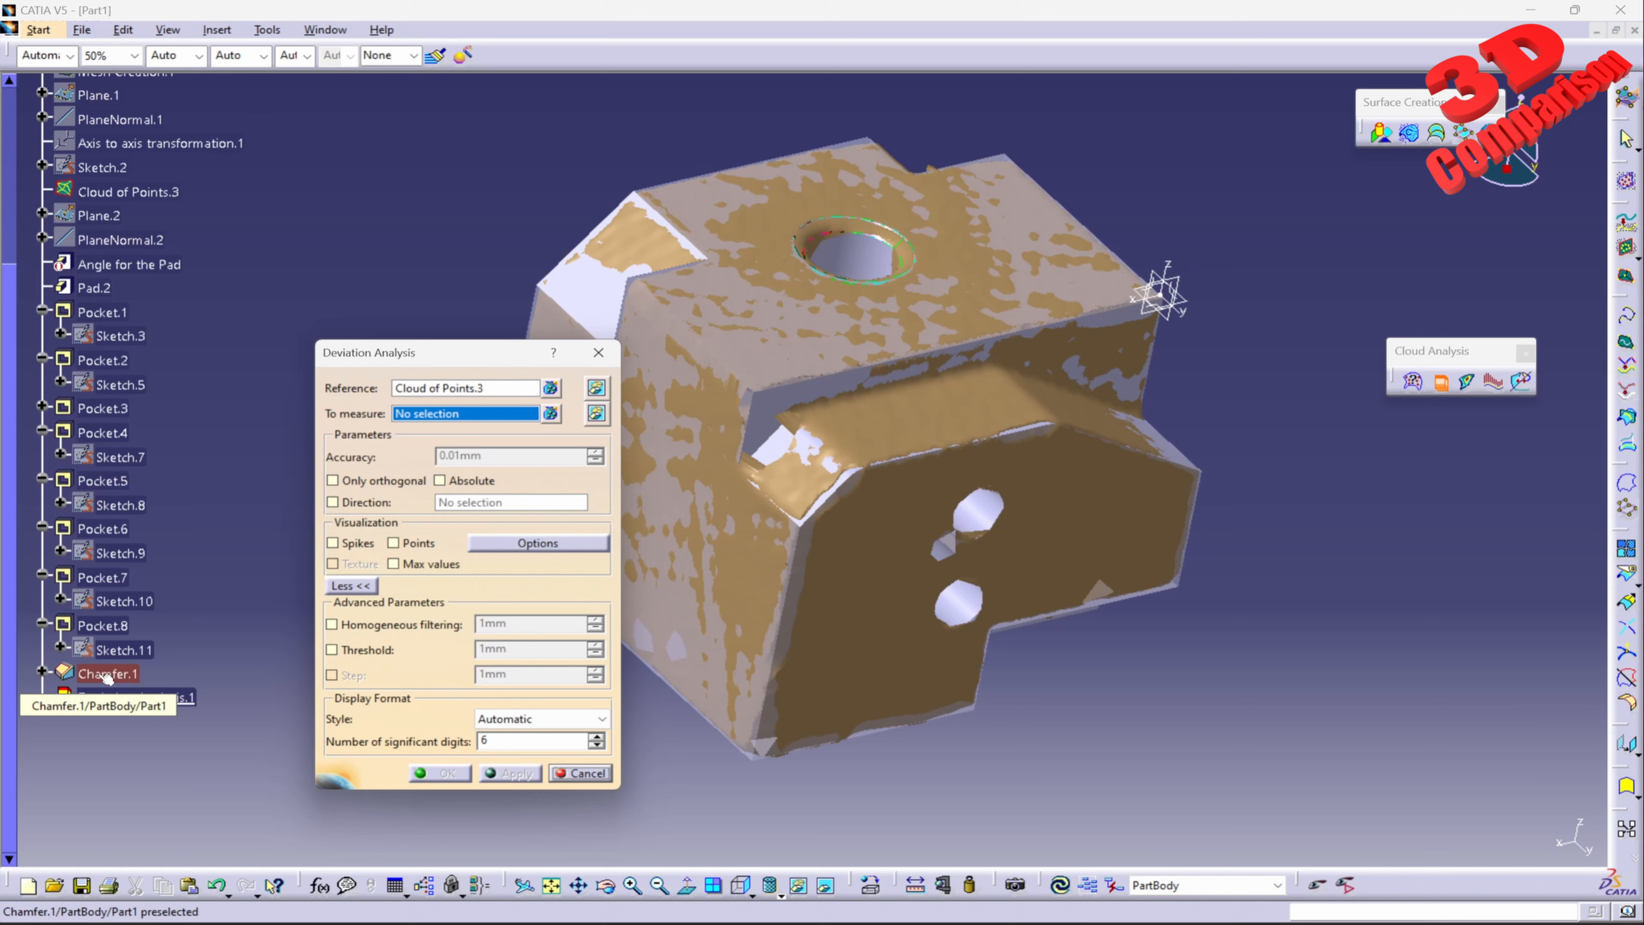
left_click(106, 676)
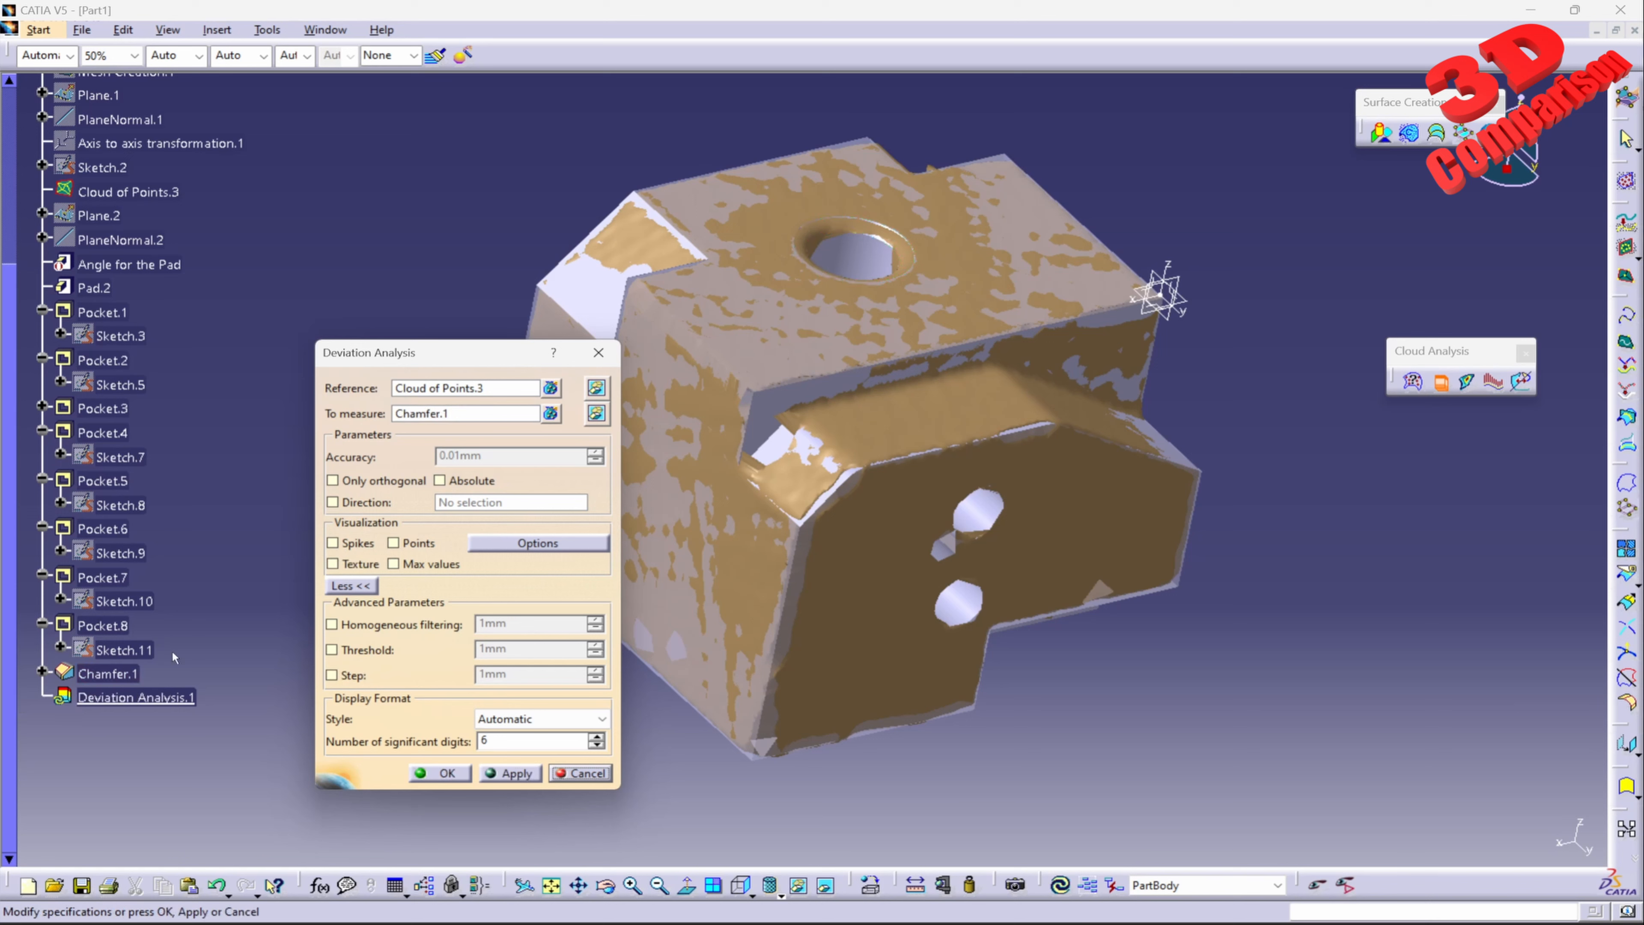
Step: Enable the maximum values and points display for the deviation analysis and apply it
scroll(191, 478, "up", 3)
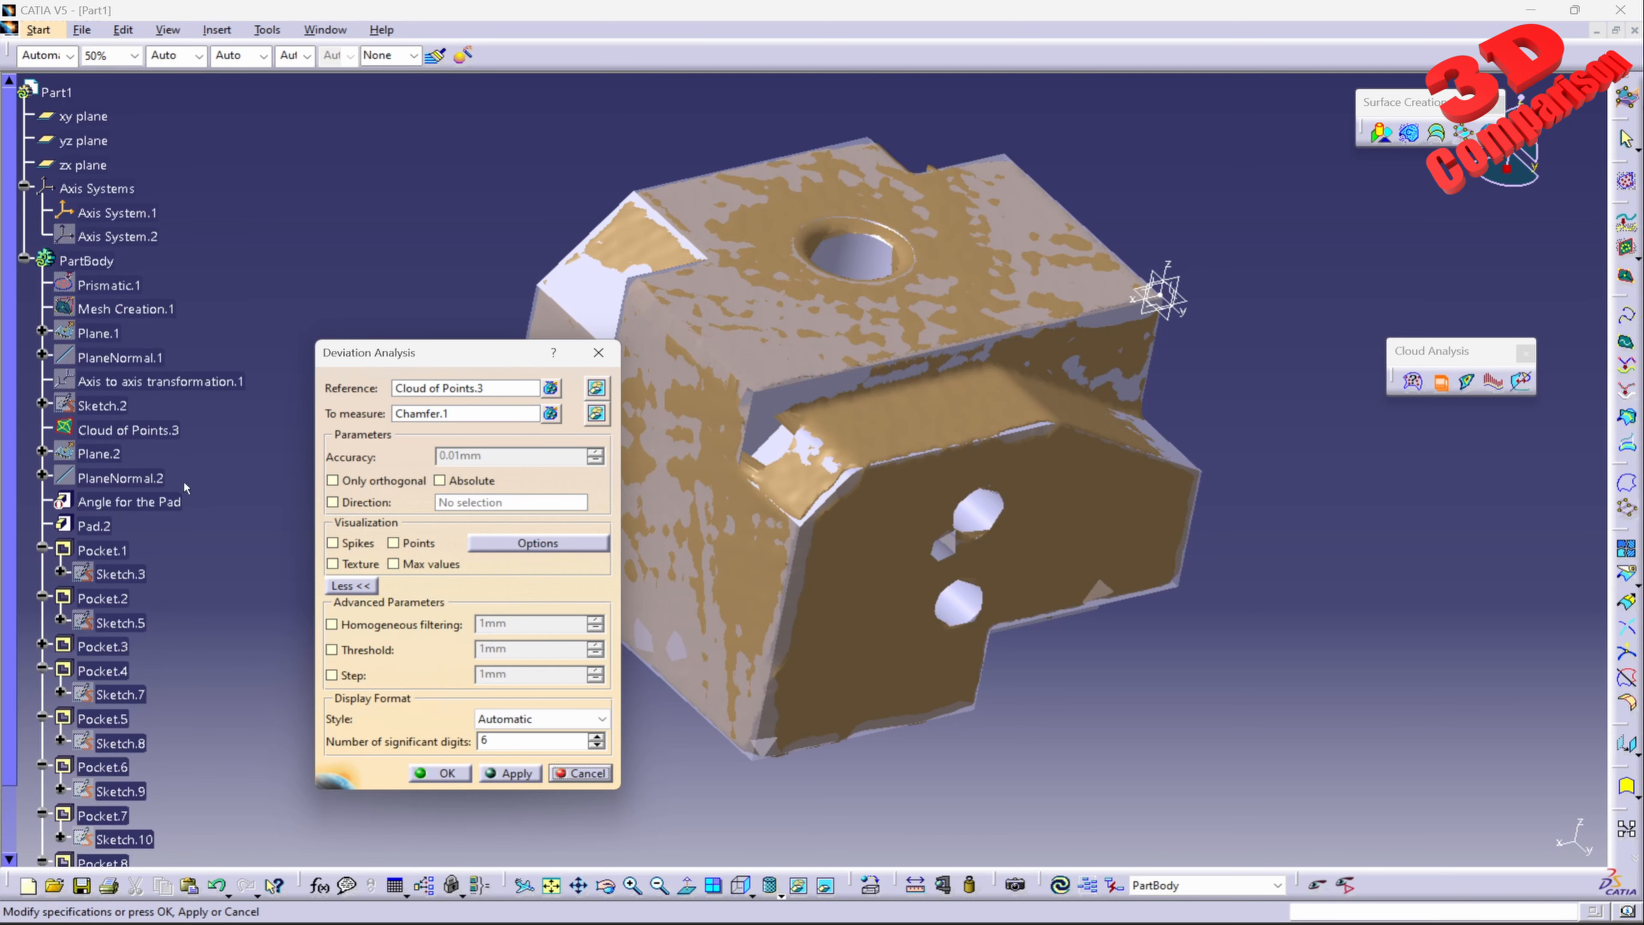
left_click(393, 563)
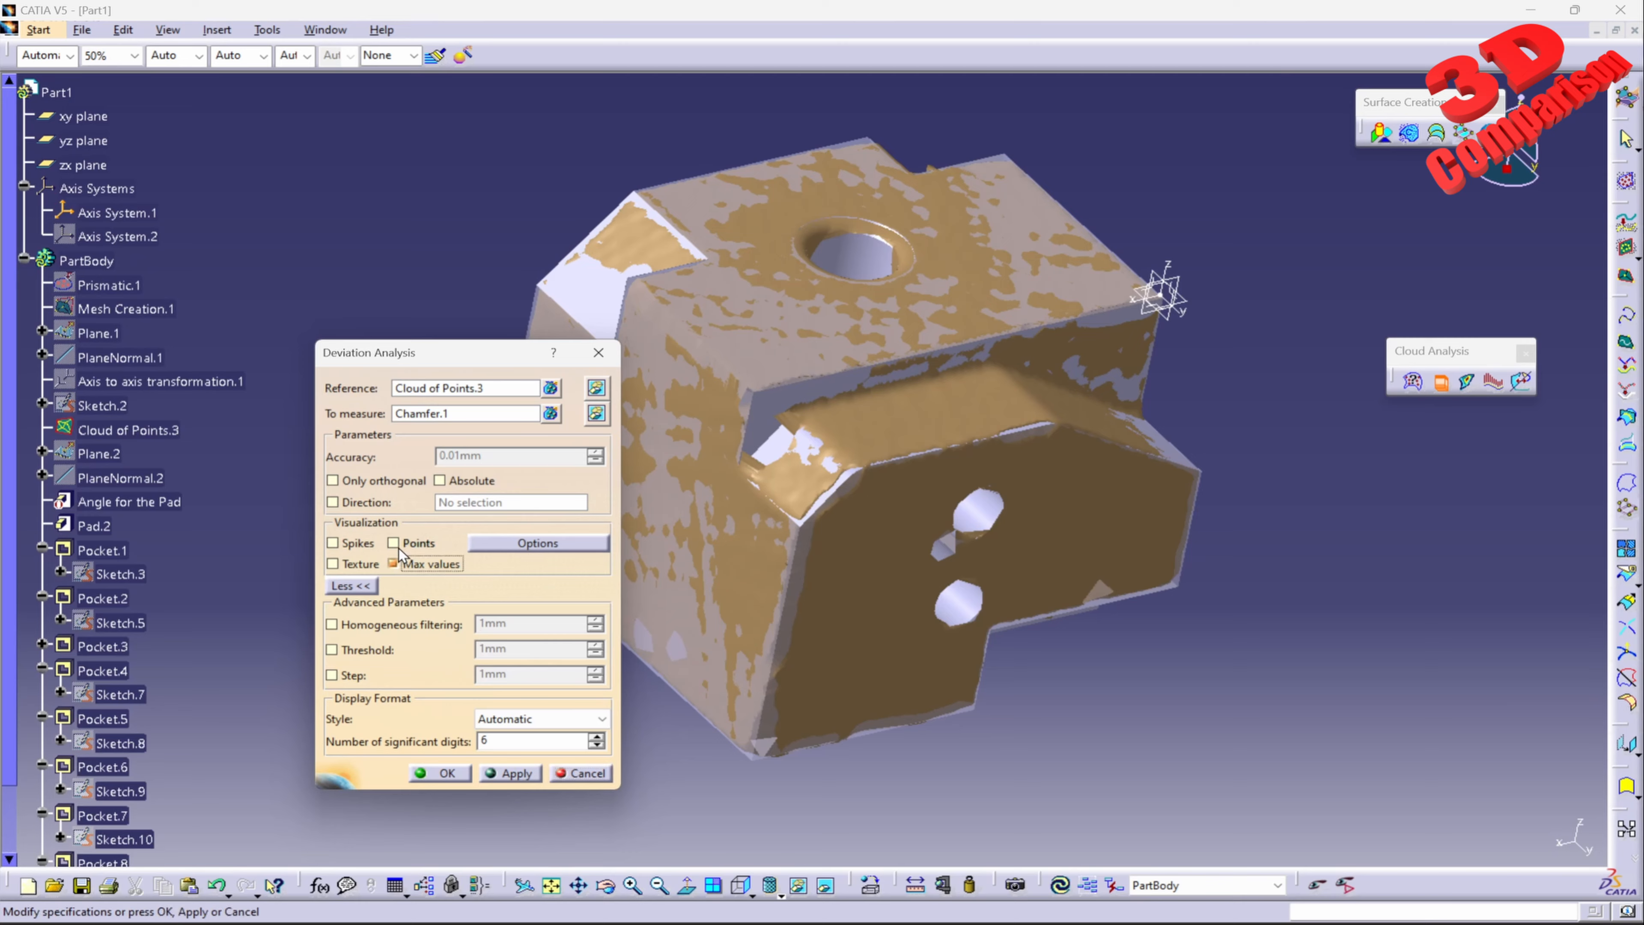
left_click(393, 543)
left_click(511, 774)
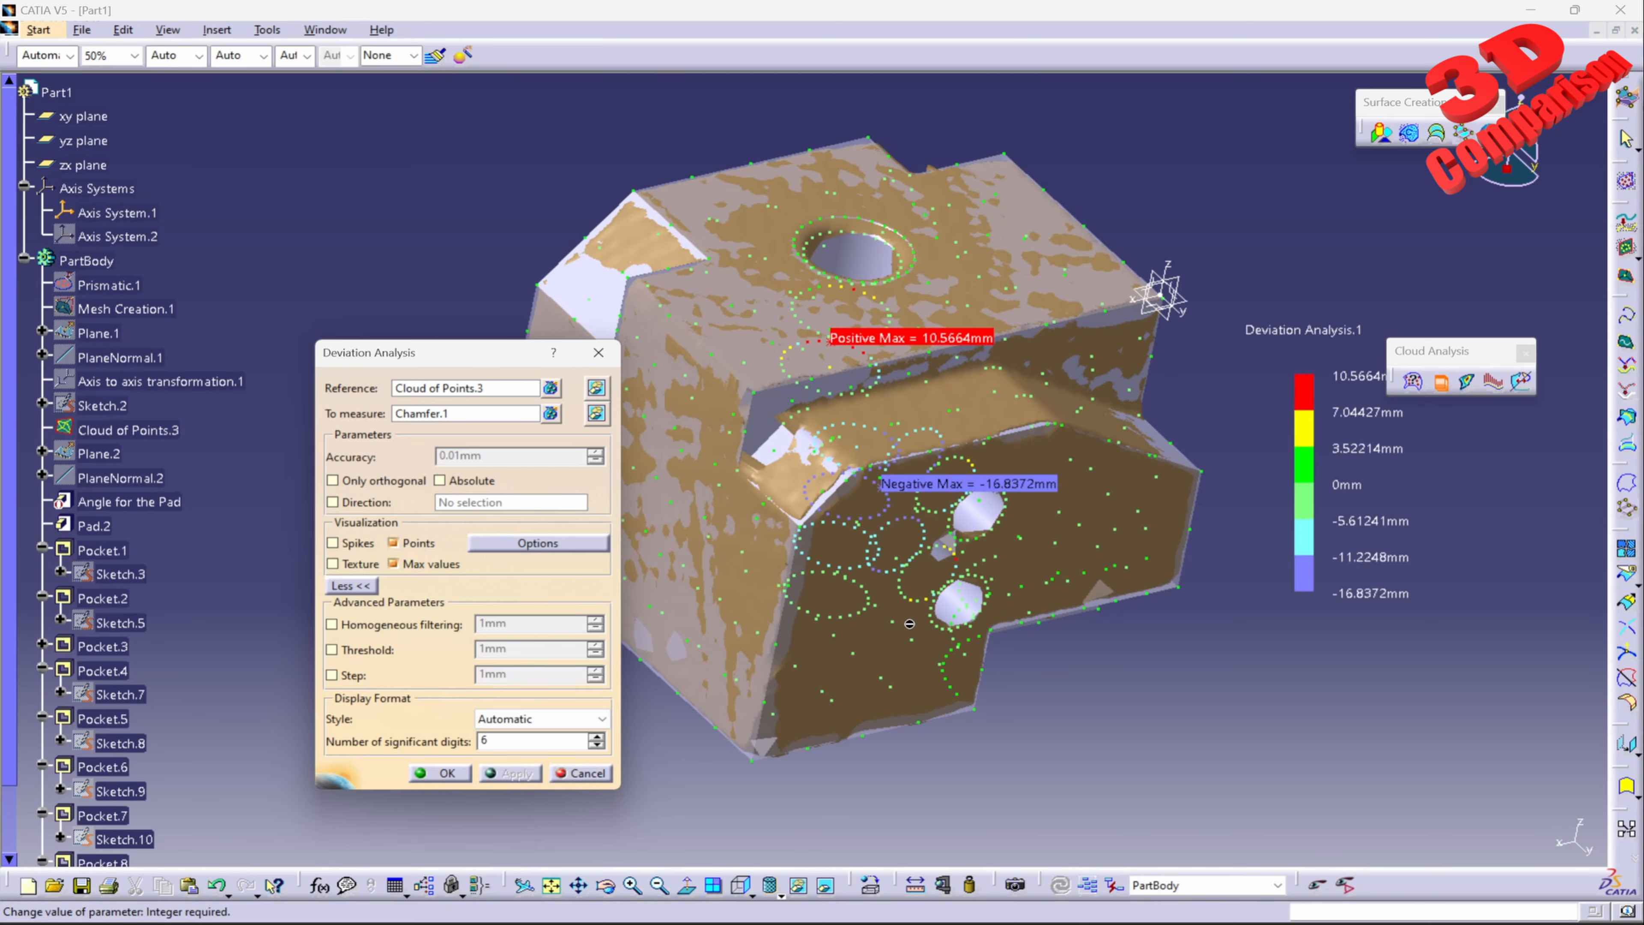